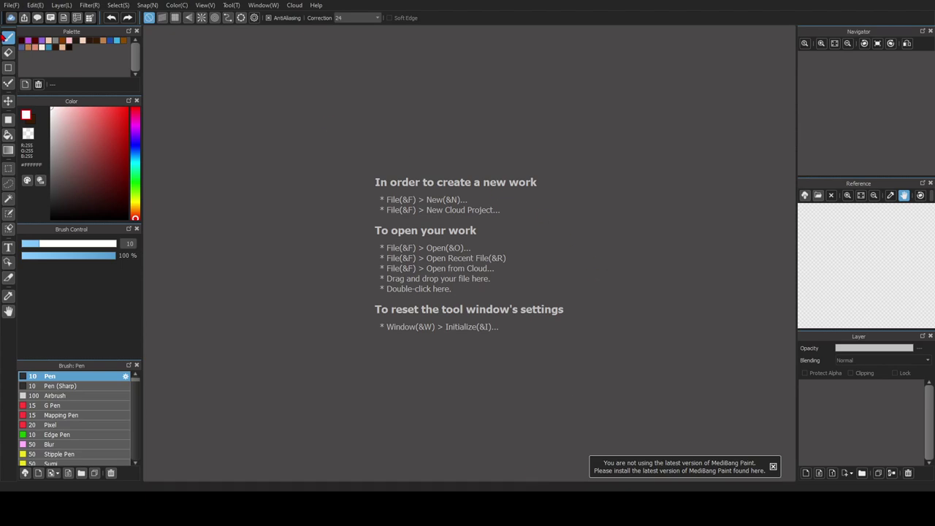
- Create a new blank canvas of 1280 x 720 pixels at 350 dpi
{"action": "left_click", "coordinate": [26, 25]}
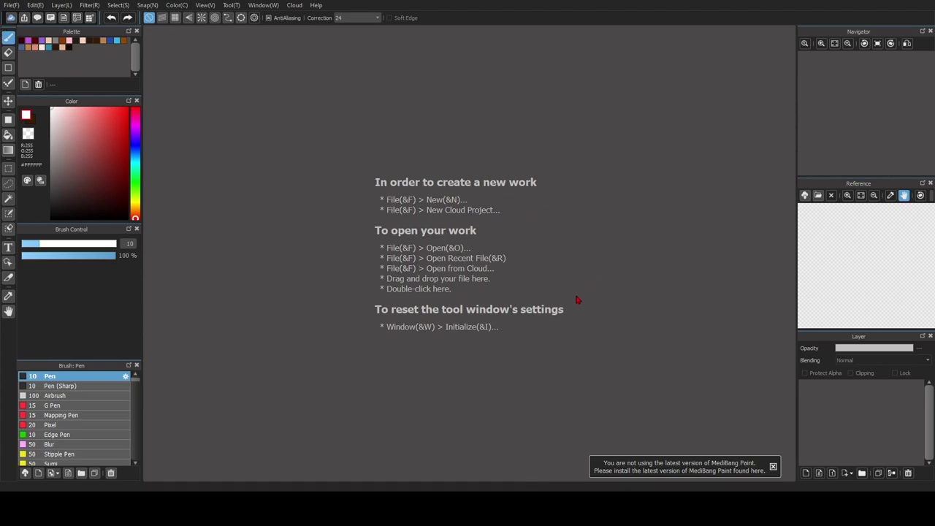
{"action": "left_click", "coordinate": [567, 358]}
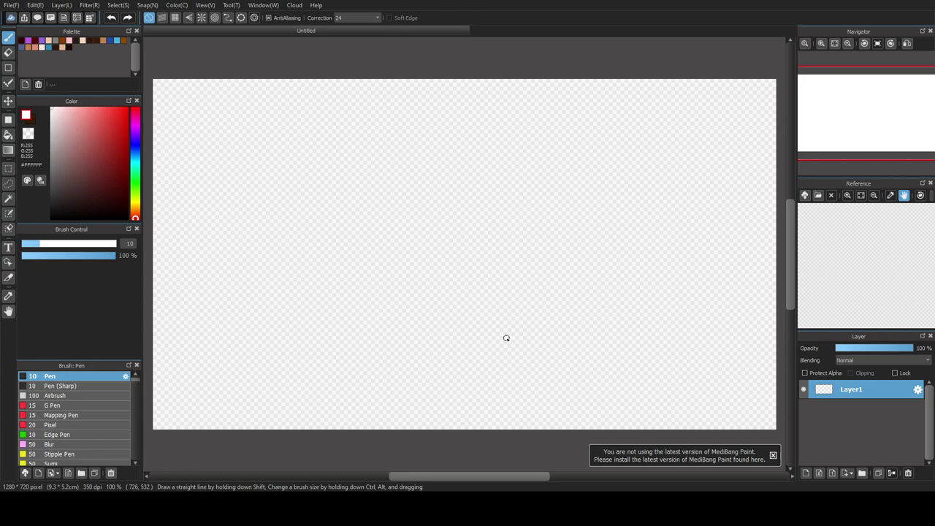
- Select the diamonds brush, paint a short test stroke near the canvas's left edge, and undo it
{"action": "scroll", "coordinate": [135, 464], "scroll_direction": "down", "scroll_amount": 1}
{"action": "scroll", "coordinate": [136, 467], "scroll_direction": "down", "scroll_amount": 5}
{"action": "scroll", "coordinate": [136, 467], "scroll_direction": "down", "scroll_amount": 6}
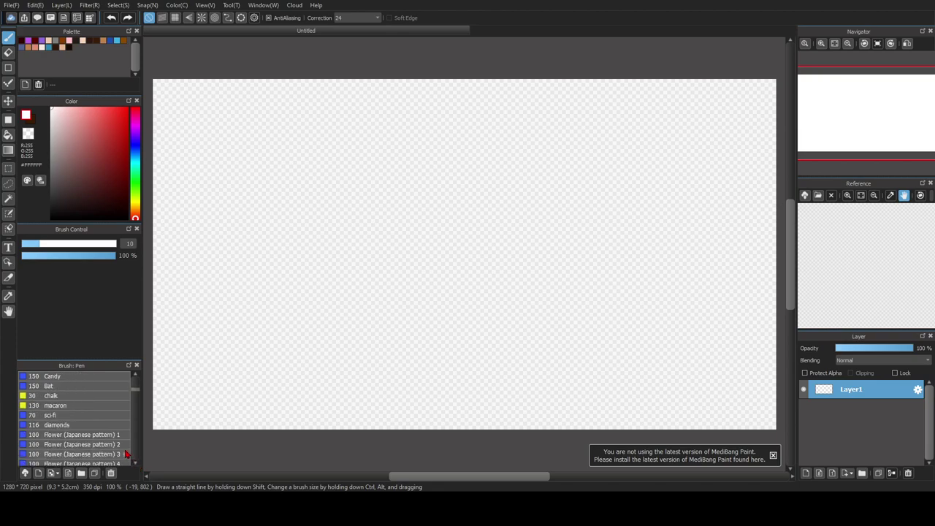
{"action": "left_click", "coordinate": [114, 426]}
{"action": "mouse_move", "coordinate": [204, 207]}
{"action": "left_mouse_down"}
{"action": "mouse_move", "coordinate": [273, 265]}
{"action": "mouse_move", "coordinate": [187, 313]}
{"action": "left_mouse_up"}
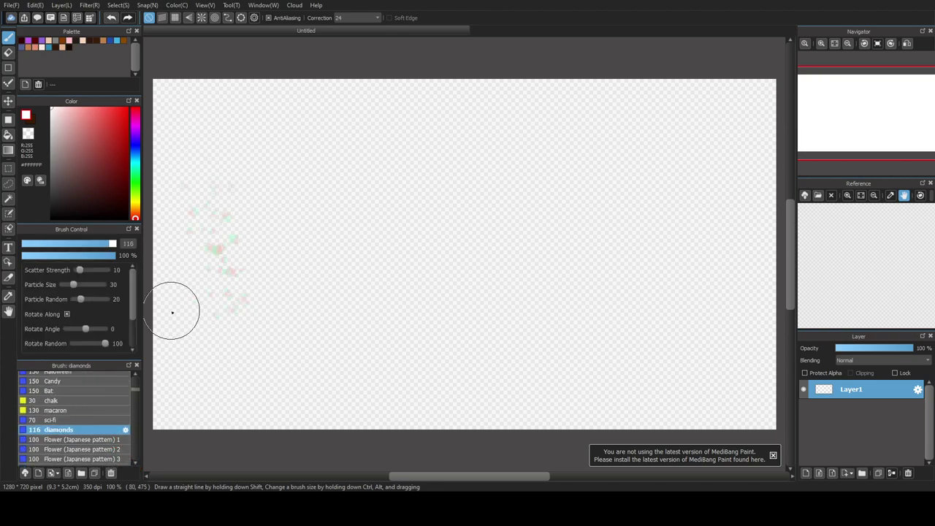
{"action": "key", "text": "ctrl+z"}
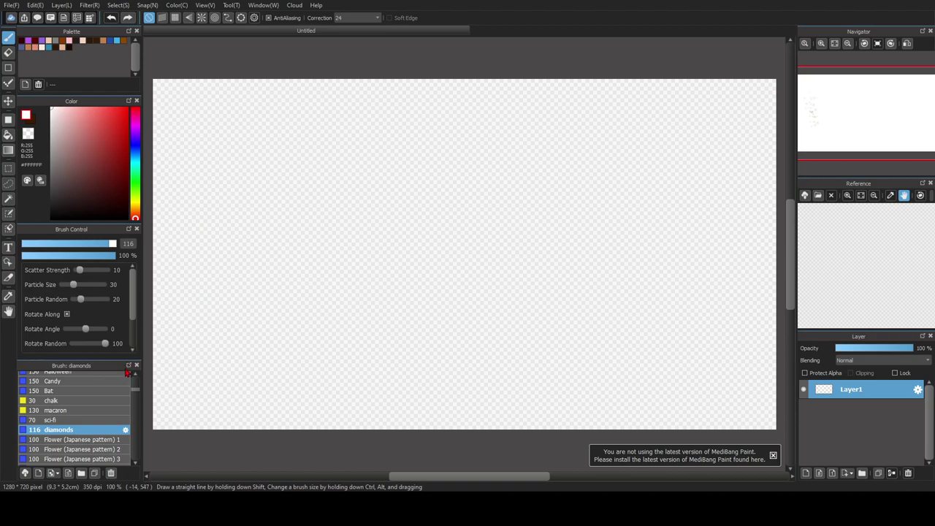
- Set the diamonds brush's Color Jitter to 0, paint a diagonal test stroke, and undo it
{"action": "scroll", "coordinate": [137, 319], "scroll_direction": "down", "scroll_amount": 1}
{"action": "scroll", "coordinate": [137, 320], "scroll_direction": "down", "scroll_amount": 1}
{"action": "left_click_drag", "start_coordinate": [78, 327], "coordinate": [60, 327]}
{"action": "left_click_drag", "start_coordinate": [260, 199], "coordinate": [310, 338]}
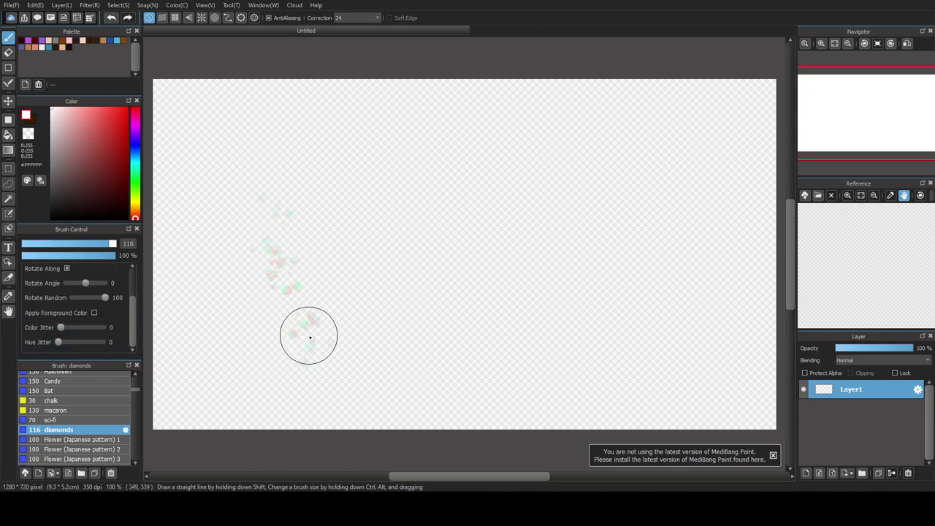
{"action": "key", "text": "ctrl+z"}
- Set the diamonds brush's Hue Jitter to 100, test it with one stroke, and undo that stroke
{"action": "left_click_drag", "start_coordinate": [58, 342], "coordinate": [101, 342]}
{"action": "left_click_drag", "start_coordinate": [242, 241], "coordinate": [296, 382]}
{"action": "key", "text": "ctrl+z"}
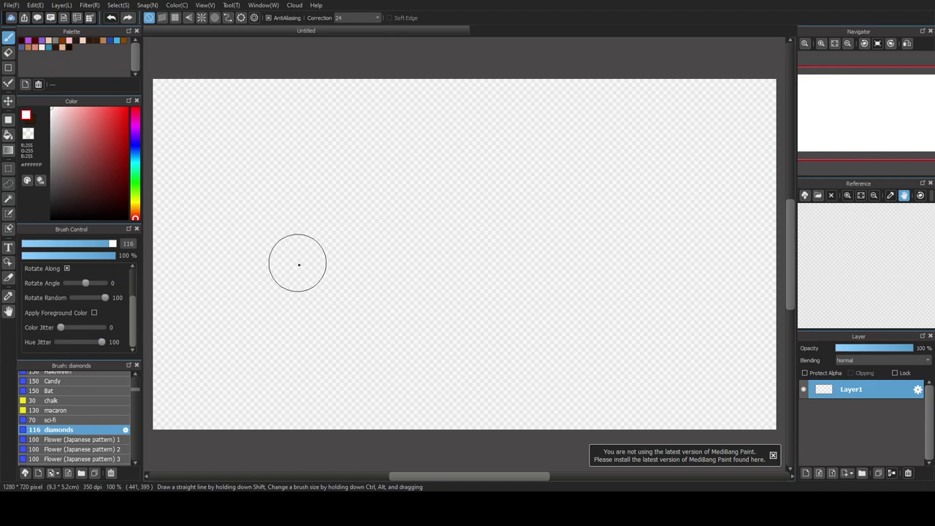
- Enable Apply Foreground Color for the diamonds brush, test it with white and red #E41000, and undo the test strokes
{"action": "left_click", "coordinate": [94, 312]}
{"action": "mouse_move", "coordinate": [297, 393]}
{"action": "left_mouse_down"}
{"action": "mouse_move", "coordinate": [351, 281]}
{"action": "mouse_move", "coordinate": [246, 325]}
{"action": "mouse_move", "coordinate": [403, 251]}
{"action": "mouse_move", "coordinate": [567, 336]}
{"action": "left_mouse_up"}
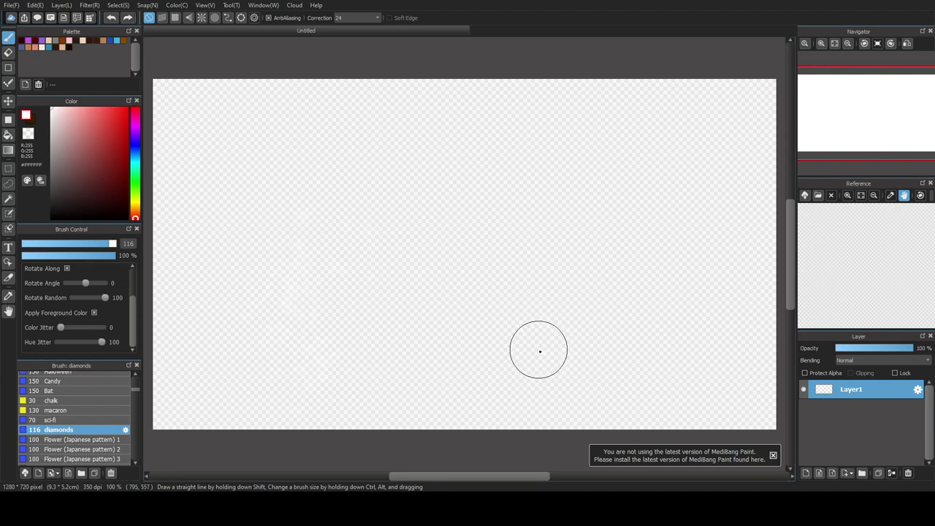
{"action": "left_click", "coordinate": [127, 119]}
{"action": "mouse_move", "coordinate": [326, 180]}
{"action": "left_mouse_down"}
{"action": "mouse_move", "coordinate": [400, 336]}
{"action": "mouse_move", "coordinate": [373, 343]}
{"action": "mouse_move", "coordinate": [334, 136]}
{"action": "mouse_move", "coordinate": [486, 217]}
{"action": "mouse_move", "coordinate": [357, 339]}
{"action": "mouse_move", "coordinate": [343, 382]}
{"action": "left_mouse_up"}
{"action": "key", "text": "ctrl+z"}
{"action": "key", "text": "ctrl+z"}
{"action": "key", "text": "ctrl+z"}
{"action": "key", "text": "ctrl+z"}
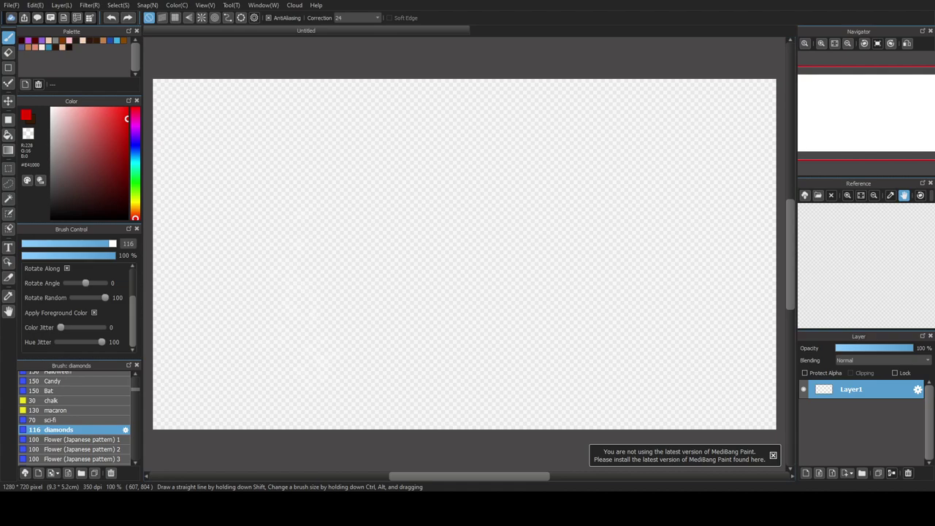
- Paste the Synthesis artwork onto its own layer and add an empty layer above it
{"action": "left_click", "coordinate": [11, 7]}
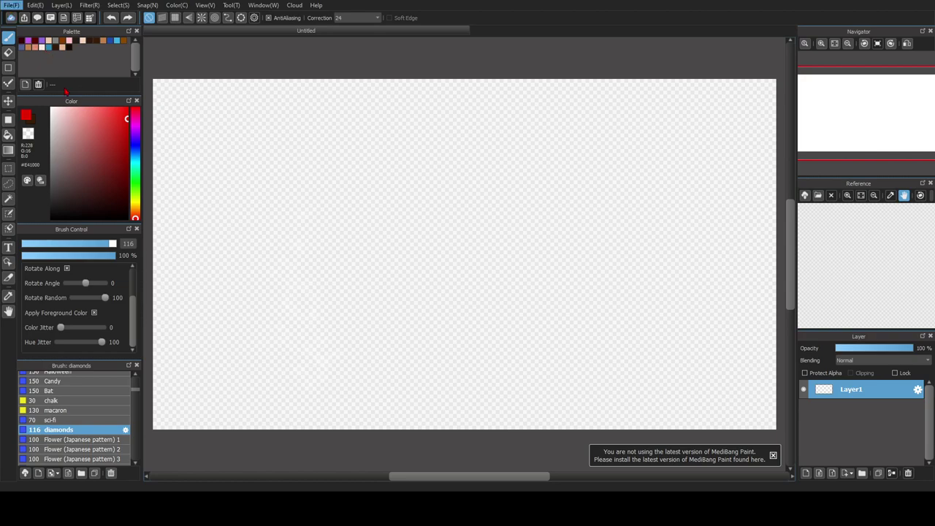
{"action": "left_click", "coordinate": [50, 63]}
{"action": "key", "text": "ctrl+v"}
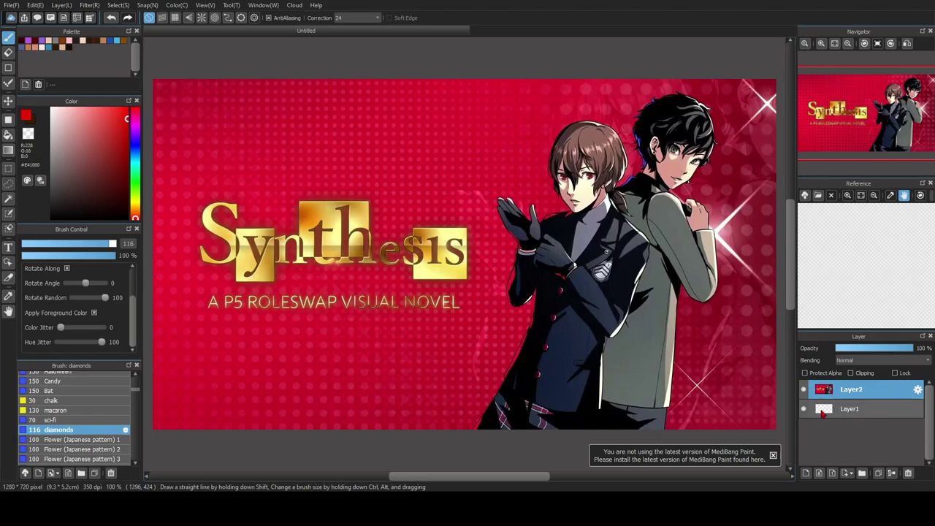
{"action": "key", "text": "ctrl+shift+n"}
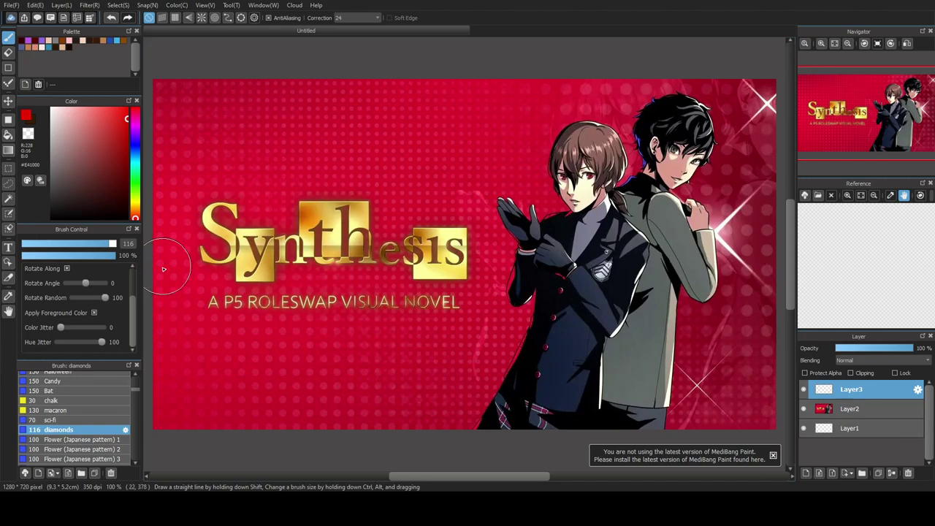
- Switch to the Pencil brush in red #FF1300 and hide the pasted artwork layer
{"action": "scroll", "coordinate": [128, 387], "scroll_direction": "up", "scroll_amount": 10}
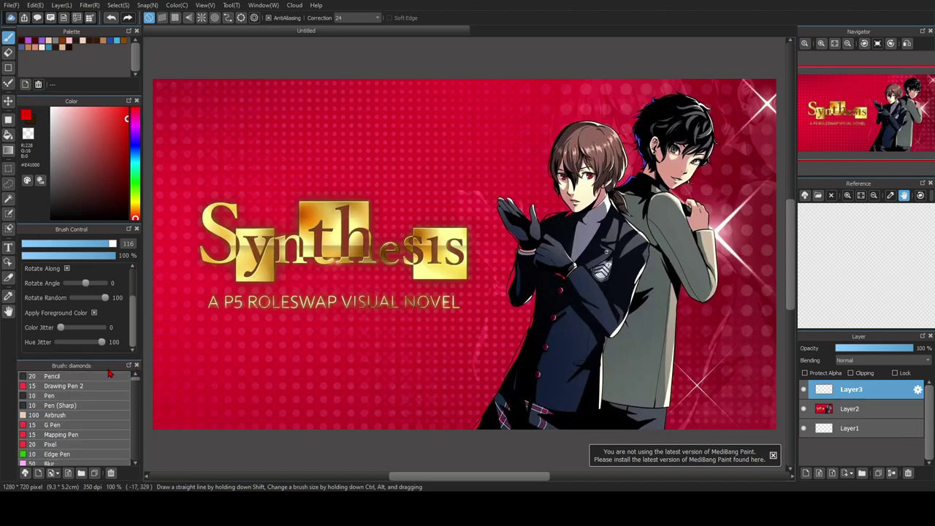
{"action": "left_click", "coordinate": [110, 375]}
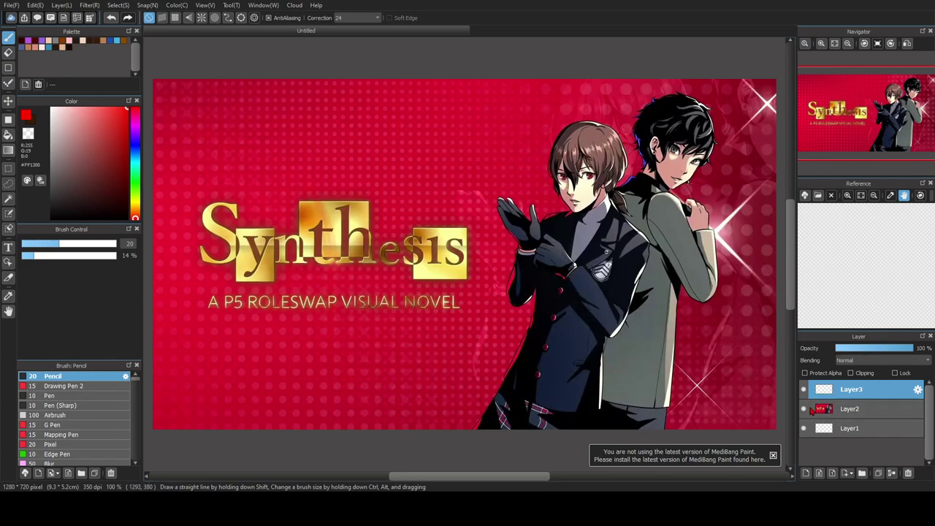
{"action": "left_click", "coordinate": [803, 409]}
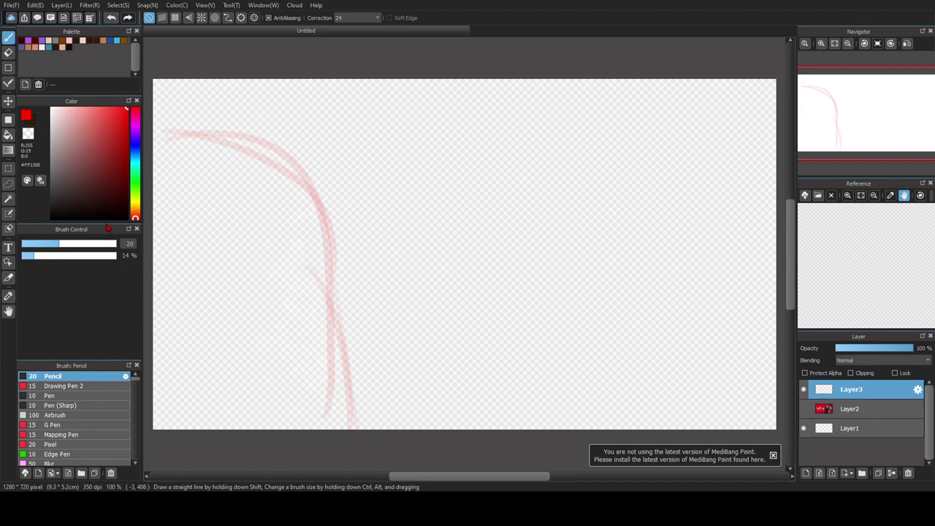
- Set the pencil opacity to 100% and sketch a face outline with parted front hair strands
{"action": "left_click_drag", "start_coordinate": [110, 255], "coordinate": [130, 270]}
{"action": "left_click_drag", "start_coordinate": [445, 477], "coordinate": [415, 481]}
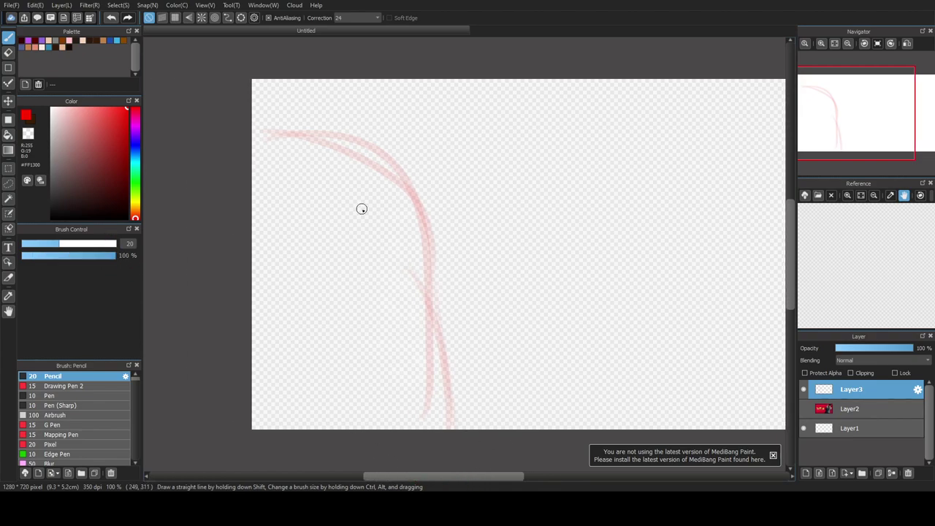
{"action": "scroll", "coordinate": [373, 230], "scroll_direction": "up", "scroll_amount": 2}
{"action": "mouse_move", "coordinate": [321, 196]}
{"action": "left_mouse_down"}
{"action": "mouse_move", "coordinate": [306, 282]}
{"action": "mouse_move", "coordinate": [330, 153]}
{"action": "mouse_move", "coordinate": [433, 173]}
{"action": "mouse_move", "coordinate": [363, 142]}
{"action": "mouse_move", "coordinate": [483, 143]}
{"action": "mouse_move", "coordinate": [525, 278]}
{"action": "mouse_move", "coordinate": [522, 267]}
{"action": "mouse_move", "coordinate": [513, 350]}
{"action": "mouse_move", "coordinate": [473, 353]}
{"action": "mouse_move", "coordinate": [522, 293]}
{"action": "mouse_move", "coordinate": [524, 335]}
{"action": "mouse_move", "coordinate": [501, 400]}
{"action": "left_mouse_up"}
{"action": "mouse_move", "coordinate": [506, 383]}
{"action": "left_mouse_down"}
{"action": "mouse_move", "coordinate": [485, 408]}
{"action": "mouse_move", "coordinate": [429, 392]}
{"action": "mouse_move", "coordinate": [497, 387]}
{"action": "mouse_move", "coordinate": [406, 398]}
{"action": "left_mouse_up"}
{"action": "mouse_move", "coordinate": [429, 388]}
{"action": "left_mouse_down"}
{"action": "mouse_move", "coordinate": [385, 382]}
{"action": "mouse_move", "coordinate": [357, 360]}
{"action": "left_mouse_up"}
{"action": "mouse_move", "coordinate": [301, 250]}
{"action": "left_mouse_down"}
{"action": "mouse_move", "coordinate": [373, 394]}
{"action": "mouse_move", "coordinate": [341, 361]}
{"action": "mouse_move", "coordinate": [471, 402]}
{"action": "left_mouse_up"}
{"action": "mouse_move", "coordinate": [419, 146]}
{"action": "left_mouse_down"}
{"action": "mouse_move", "coordinate": [488, 195]}
{"action": "mouse_move", "coordinate": [522, 203]}
{"action": "mouse_move", "coordinate": [556, 262]}
{"action": "mouse_move", "coordinate": [578, 342]}
{"action": "mouse_move", "coordinate": [558, 402]}
{"action": "mouse_move", "coordinate": [582, 415]}
{"action": "mouse_move", "coordinate": [590, 294]}
{"action": "mouse_move", "coordinate": [427, 150]}
{"action": "mouse_move", "coordinate": [425, 168]}
{"action": "mouse_move", "coordinate": [335, 223]}
{"action": "mouse_move", "coordinate": [340, 313]}
{"action": "mouse_move", "coordinate": [330, 354]}
{"action": "left_mouse_up"}
{"action": "mouse_move", "coordinate": [326, 261]}
{"action": "left_mouse_down"}
{"action": "mouse_move", "coordinate": [350, 334]}
{"action": "mouse_move", "coordinate": [305, 373]}
{"action": "mouse_move", "coordinate": [339, 402]}
{"action": "mouse_move", "coordinate": [310, 291]}
{"action": "left_mouse_up"}
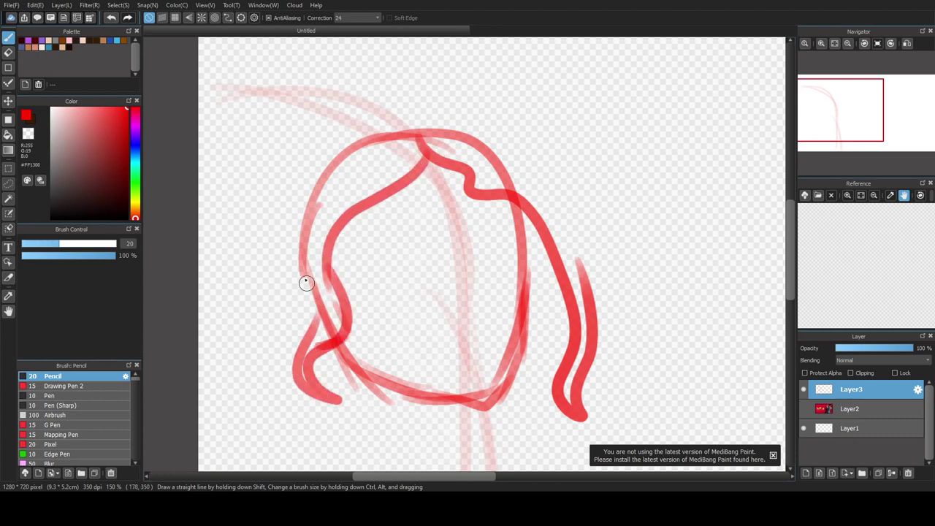
- Sketch a wavy outer hair outline around the head, ending in jagged tips on both sides
{"action": "mouse_move", "coordinate": [380, 101]}
{"action": "left_mouse_down"}
{"action": "mouse_move", "coordinate": [289, 148]}
{"action": "mouse_move", "coordinate": [260, 286]}
{"action": "mouse_move", "coordinate": [212, 291]}
{"action": "mouse_move", "coordinate": [220, 361]}
{"action": "mouse_move", "coordinate": [228, 347]}
{"action": "mouse_move", "coordinate": [292, 395]}
{"action": "left_mouse_up"}
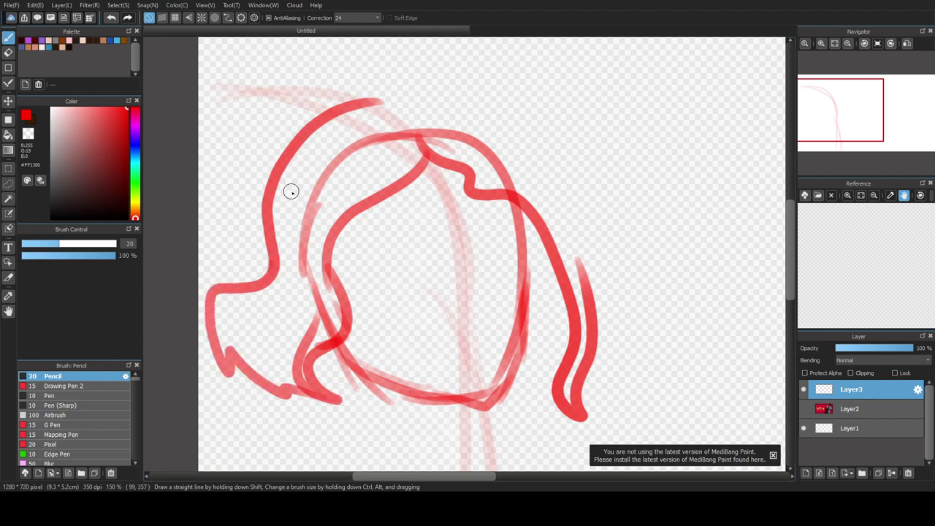
{"action": "left_click_drag", "start_coordinate": [302, 263], "coordinate": [402, 136]}
{"action": "mouse_move", "coordinate": [303, 151]}
{"action": "left_mouse_down"}
{"action": "mouse_move", "coordinate": [395, 95]}
{"action": "mouse_move", "coordinate": [483, 101]}
{"action": "mouse_move", "coordinate": [567, 165]}
{"action": "mouse_move", "coordinate": [635, 316]}
{"action": "mouse_move", "coordinate": [640, 378]}
{"action": "mouse_move", "coordinate": [614, 410]}
{"action": "mouse_move", "coordinate": [619, 384]}
{"action": "mouse_move", "coordinate": [575, 424]}
{"action": "mouse_move", "coordinate": [520, 408]}
{"action": "left_mouse_up"}
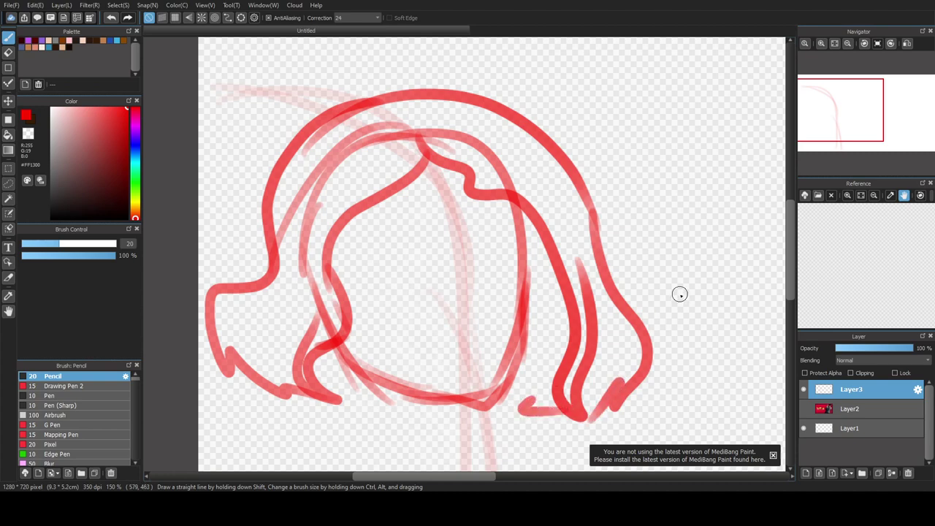
- Draw two slanted lines as closed eyes and try a short mouth line, undoing each mouth attempt
{"action": "scroll", "coordinate": [511, 270], "scroll_direction": "down", "scroll_amount": 4}
{"action": "scroll", "coordinate": [438, 249], "scroll_direction": "up", "scroll_amount": 2}
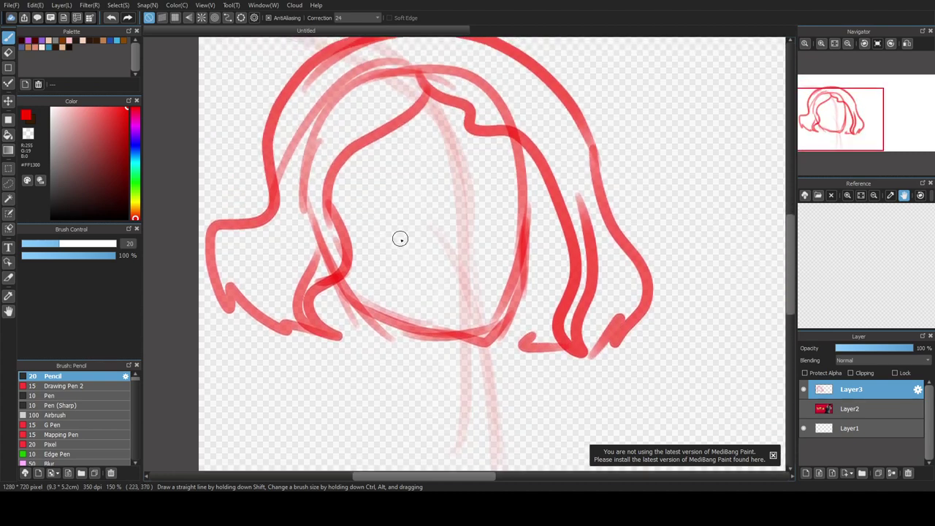
{"action": "left_click_drag", "start_coordinate": [358, 219], "coordinate": [408, 195]}
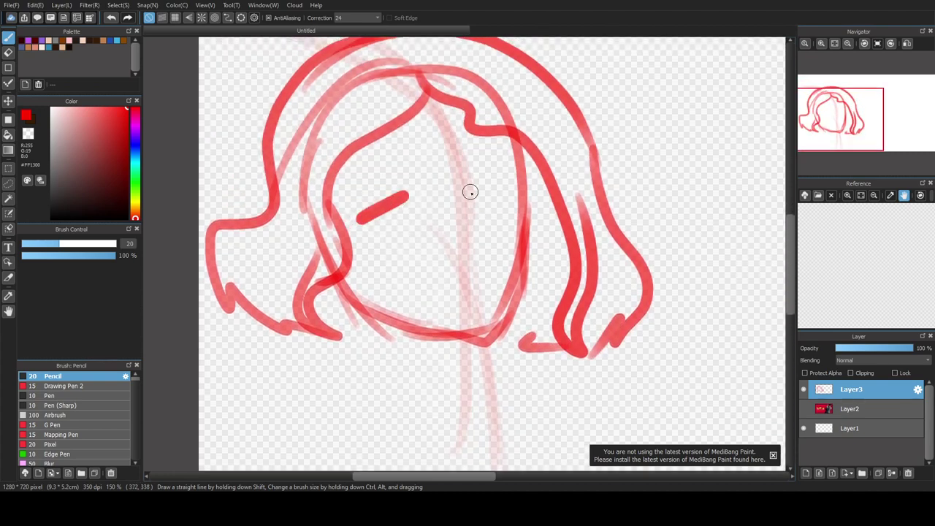
{"action": "left_click_drag", "start_coordinate": [470, 192], "coordinate": [514, 211]}
{"action": "left_click_drag", "start_coordinate": [429, 281], "coordinate": [510, 264]}
{"action": "key", "text": "ctrl+z"}
{"action": "mouse_move", "coordinate": [407, 273]}
{"action": "left_mouse_down"}
{"action": "mouse_move", "coordinate": [498, 258]}
{"action": "mouse_move", "coordinate": [425, 270]}
{"action": "mouse_move", "coordinate": [491, 264]}
{"action": "left_mouse_up"}
{"action": "key", "text": "ctrl+z"}
- Undo the facial features, the outer hair and the left hair strand, back to the face outline and parted front hair
{"action": "scroll", "coordinate": [377, 306], "scroll_direction": "up", "scroll_amount": 3}
{"action": "scroll", "coordinate": [405, 313], "scroll_direction": "down", "scroll_amount": 2}
{"action": "key", "text": "ctrl+z"}
{"action": "key", "text": "ctrl+z"}
{"action": "key", "text": "ctrl+z"}
{"action": "key", "text": "ctrl+z"}
{"action": "key", "text": "ctrl+z"}
{"action": "key", "text": "ctrl+z"}
{"action": "key", "text": "ctrl+z"}
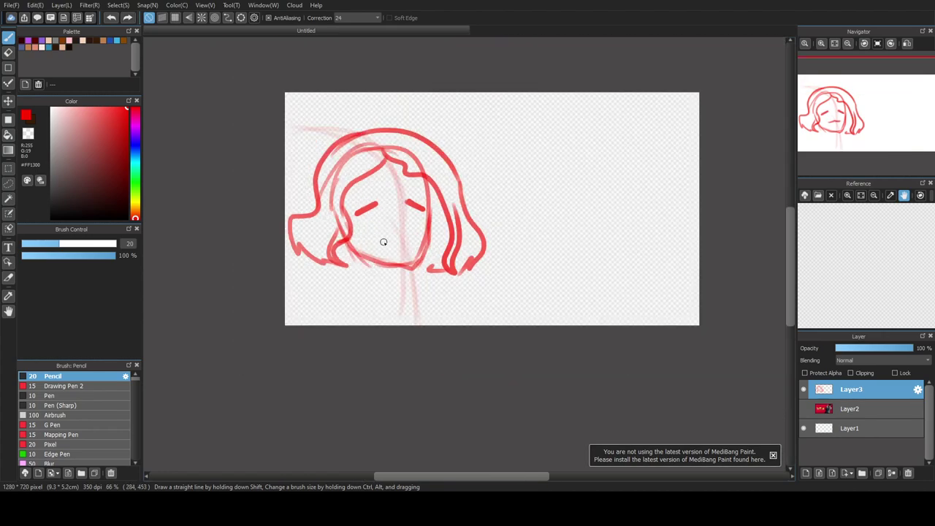
{"action": "key", "text": "ctrl+z"}
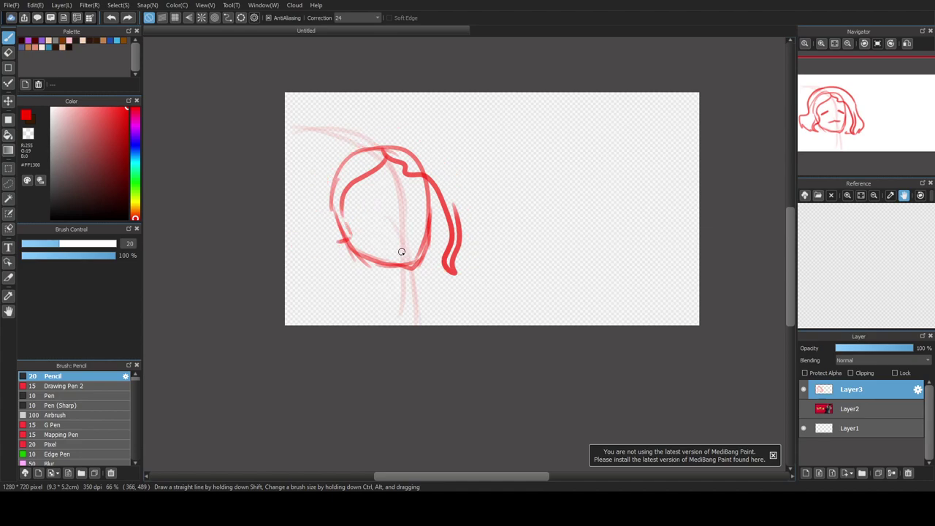
- Redraw the left hair strand and sketch a shaggy, spiky outer hair outline around the head
{"action": "scroll", "coordinate": [405, 244], "scroll_direction": "up", "scroll_amount": 3}
{"action": "mouse_move", "coordinate": [323, 140]}
{"action": "left_mouse_down"}
{"action": "mouse_move", "coordinate": [259, 367]}
{"action": "mouse_move", "coordinate": [245, 340]}
{"action": "left_mouse_up"}
{"action": "left_click_drag", "start_coordinate": [242, 297], "coordinate": [241, 189]}
{"action": "scroll", "coordinate": [273, 155], "scroll_direction": "down", "scroll_amount": 2}
{"action": "mouse_move", "coordinate": [309, 88]}
{"action": "left_mouse_down"}
{"action": "mouse_move", "coordinate": [216, 137]}
{"action": "mouse_move", "coordinate": [236, 148]}
{"action": "mouse_move", "coordinate": [199, 243]}
{"action": "mouse_move", "coordinate": [222, 224]}
{"action": "mouse_move", "coordinate": [227, 281]}
{"action": "mouse_move", "coordinate": [227, 260]}
{"action": "mouse_move", "coordinate": [275, 294]}
{"action": "left_mouse_up"}
{"action": "mouse_move", "coordinate": [289, 95]}
{"action": "left_mouse_down"}
{"action": "mouse_move", "coordinate": [327, 83]}
{"action": "mouse_move", "coordinate": [387, 90]}
{"action": "mouse_move", "coordinate": [421, 114]}
{"action": "mouse_move", "coordinate": [477, 181]}
{"action": "mouse_move", "coordinate": [457, 259]}
{"action": "left_mouse_up"}
- Erase the sketch lines overlapping just below the right side of the chin
{"action": "key", "text": "e"}
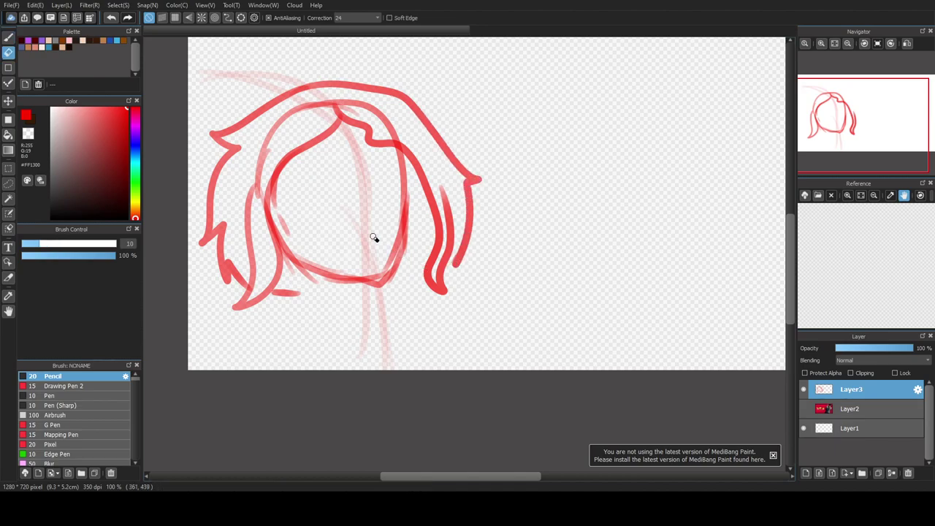
{"action": "mouse_move", "coordinate": [397, 261]}
{"action": "left_mouse_down"}
{"action": "mouse_move", "coordinate": [388, 267]}
{"action": "mouse_move", "coordinate": [402, 219]}
{"action": "mouse_move", "coordinate": [393, 253]}
{"action": "mouse_move", "coordinate": [368, 279]}
{"action": "left_mouse_up"}
{"action": "key", "text": "b"}
- Draw two slanted closed eyes and a small frowning mouth on the face
{"action": "scroll", "coordinate": [300, 205], "scroll_direction": "up", "scroll_amount": 2}
{"action": "scroll", "coordinate": [317, 202], "scroll_direction": "up", "scroll_amount": 1}
{"action": "mouse_move", "coordinate": [314, 187]}
{"action": "left_mouse_down"}
{"action": "mouse_move", "coordinate": [276, 200]}
{"action": "mouse_move", "coordinate": [322, 177]}
{"action": "mouse_move", "coordinate": [298, 195]}
{"action": "left_mouse_up"}
{"action": "mouse_move", "coordinate": [422, 152]}
{"action": "left_mouse_down"}
{"action": "mouse_move", "coordinate": [472, 178]}
{"action": "mouse_move", "coordinate": [425, 152]}
{"action": "mouse_move", "coordinate": [491, 187]}
{"action": "left_mouse_up"}
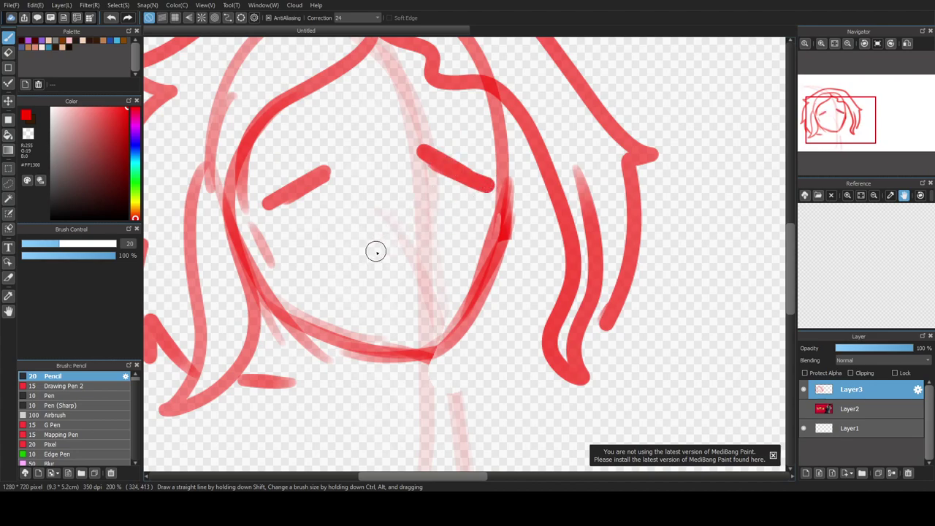
{"action": "mouse_move", "coordinate": [372, 254]}
{"action": "left_mouse_down"}
{"action": "mouse_move", "coordinate": [387, 234]}
{"action": "mouse_move", "coordinate": [401, 233]}
{"action": "mouse_move", "coordinate": [357, 245]}
{"action": "mouse_move", "coordinate": [406, 220]}
{"action": "mouse_move", "coordinate": [437, 242]}
{"action": "left_mouse_up"}
{"action": "scroll", "coordinate": [341, 192], "scroll_direction": "down", "scroll_amount": 3}
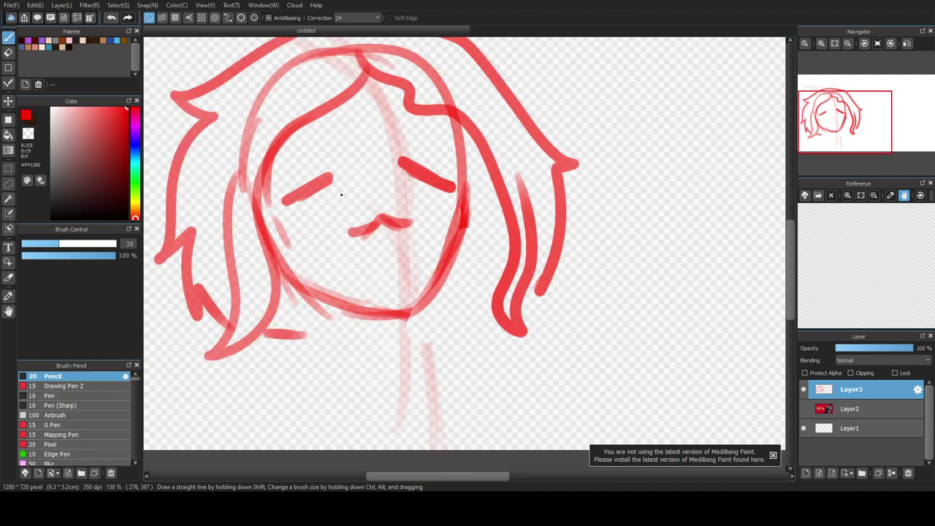
- Erase the faint guide line crossing the middle of the face and the right part of the mouth
{"action": "key", "text": "e"}
{"action": "left_click_drag", "start_coordinate": [359, 226], "coordinate": [372, 205]}
{"action": "key", "text": "b"}
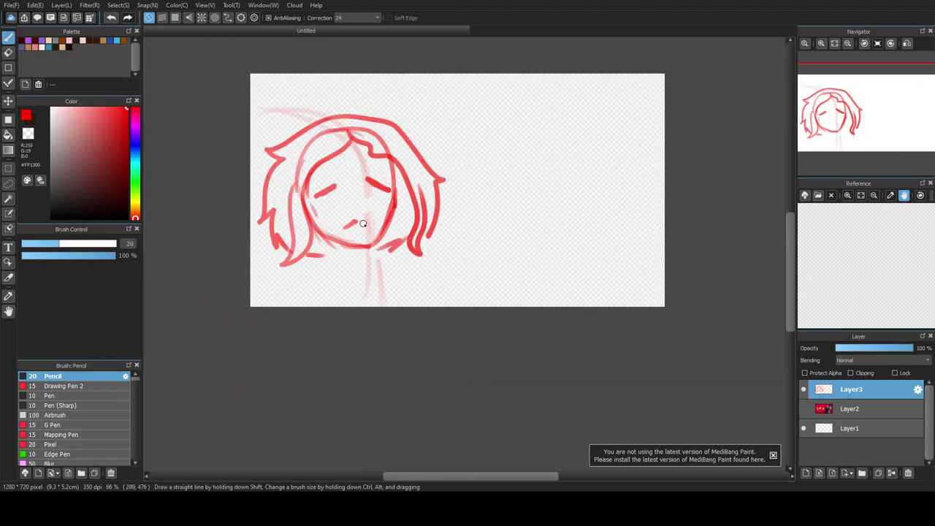
- Redraw the right half of the mouth and sketch jagged hair ends below the chin
{"action": "scroll", "coordinate": [369, 243], "scroll_direction": "up", "scroll_amount": 3}
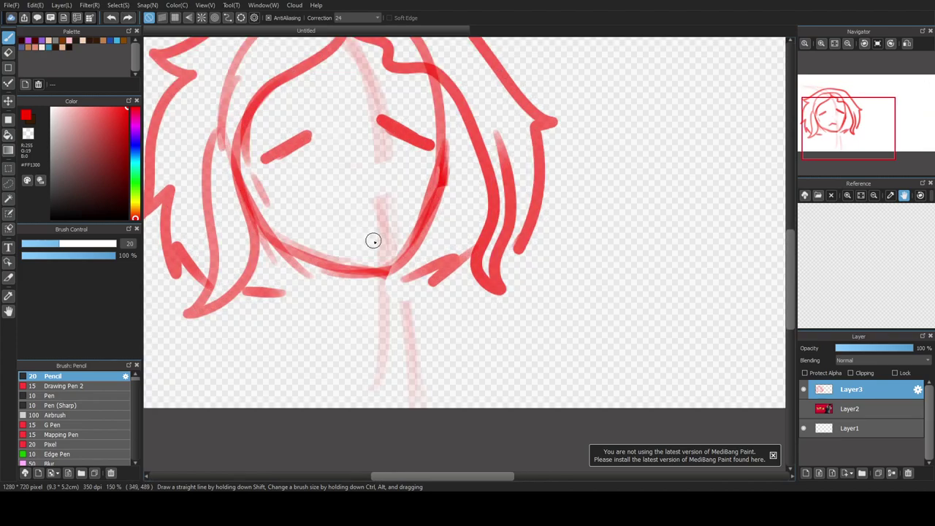
{"action": "mouse_move", "coordinate": [363, 197]}
{"action": "left_mouse_down"}
{"action": "mouse_move", "coordinate": [341, 217]}
{"action": "mouse_move", "coordinate": [363, 211]}
{"action": "mouse_move", "coordinate": [367, 200]}
{"action": "mouse_move", "coordinate": [389, 212]}
{"action": "left_mouse_up"}
{"action": "mouse_move", "coordinate": [286, 290]}
{"action": "left_mouse_down"}
{"action": "mouse_move", "coordinate": [321, 298]}
{"action": "mouse_move", "coordinate": [318, 283]}
{"action": "mouse_move", "coordinate": [386, 282]}
{"action": "left_mouse_up"}
{"action": "scroll", "coordinate": [336, 282], "scroll_direction": "down", "scroll_amount": 3}
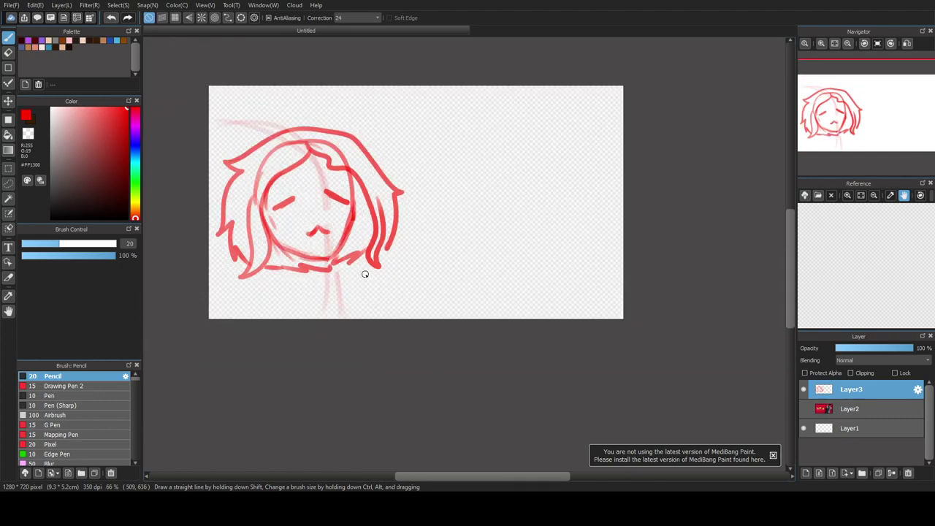
- Thicken the closed eye on the right side of the face with additional pencil strokes
{"action": "scroll", "coordinate": [321, 184], "scroll_direction": "up", "scroll_amount": 3}
{"action": "scroll", "coordinate": [338, 209], "scroll_direction": "down", "scroll_amount": 4}
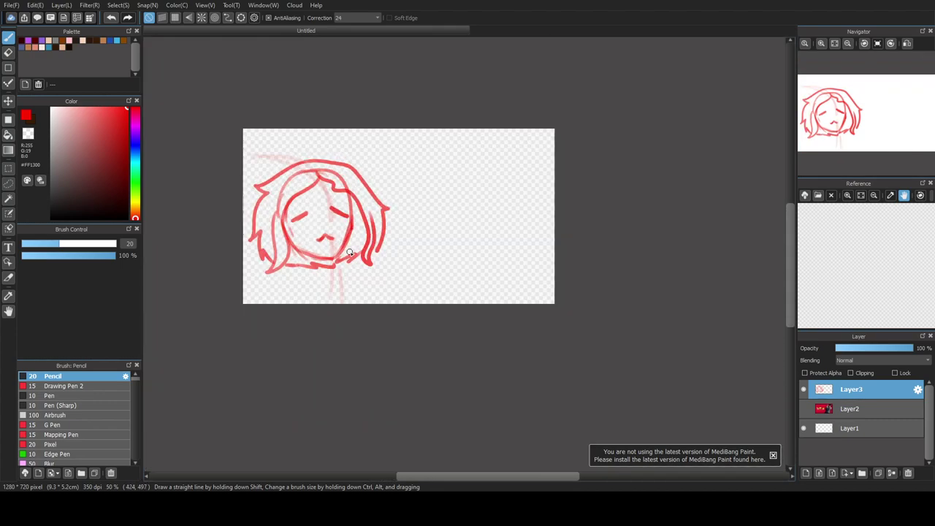
{"action": "scroll", "coordinate": [332, 205], "scroll_direction": "up", "scroll_amount": 3}
{"action": "key", "text": "e"}
{"action": "key", "text": "b"}
{"action": "mouse_move", "coordinate": [323, 210]}
{"action": "left_mouse_down"}
{"action": "mouse_move", "coordinate": [374, 239]}
{"action": "mouse_move", "coordinate": [354, 232]}
{"action": "left_mouse_up"}
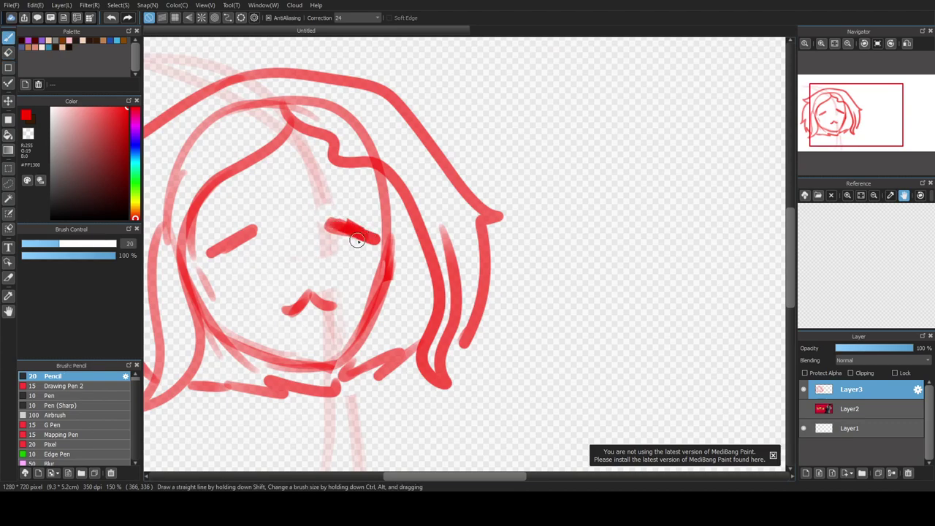
{"action": "scroll", "coordinate": [361, 241], "scroll_direction": "down", "scroll_amount": 3}
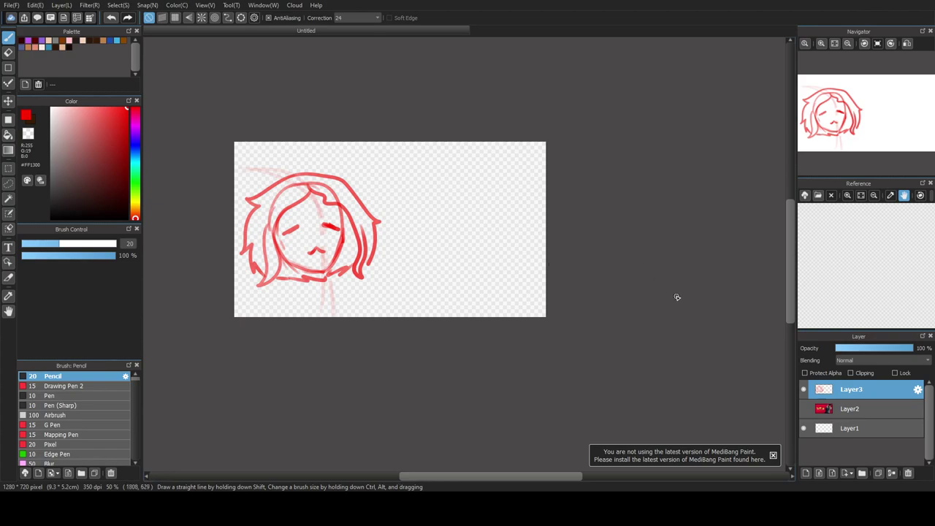
- Erase the frowning mouth and redraw it as a curved smile
{"action": "mouse_move", "coordinate": [792, 308]}
{"action": "left_mouse_down"}
{"action": "mouse_move", "coordinate": [791, 296]}
{"action": "mouse_move", "coordinate": [792, 311]}
{"action": "left_mouse_up"}
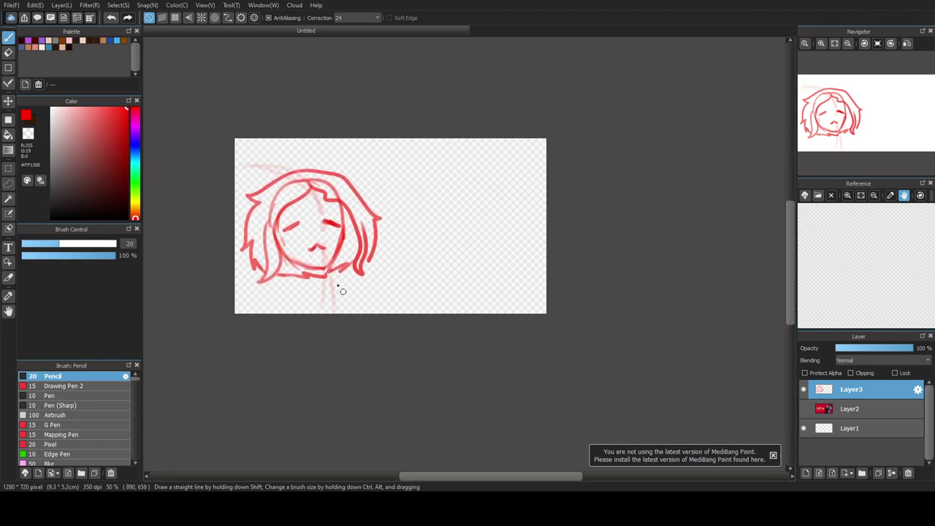
{"action": "scroll", "coordinate": [345, 225], "scroll_direction": "up", "scroll_amount": 1}
{"action": "key", "text": "e"}
{"action": "left_click_drag", "start_coordinate": [312, 231], "coordinate": [331, 234]}
{"action": "key", "text": "b"}
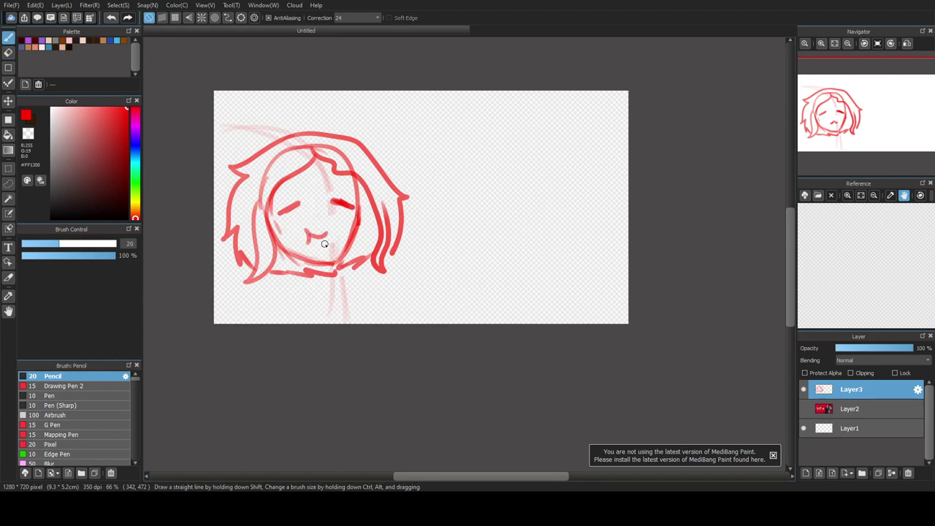
{"action": "scroll", "coordinate": [325, 243], "scroll_direction": "up", "scroll_amount": 2}
{"action": "key", "text": "ctrl+z"}
{"action": "key", "text": "ctrl+z"}
{"action": "mouse_move", "coordinate": [290, 231]}
{"action": "left_mouse_down"}
{"action": "mouse_move", "coordinate": [283, 262]}
{"action": "mouse_move", "coordinate": [296, 244]}
{"action": "mouse_move", "coordinate": [330, 246]}
{"action": "mouse_move", "coordinate": [345, 226]}
{"action": "left_mouse_up"}
- Add a new empty layer above the face sketch layer
{"action": "scroll", "coordinate": [324, 290], "scroll_direction": "down", "scroll_amount": 2}
{"action": "scroll", "coordinate": [307, 296], "scroll_direction": "up", "scroll_amount": 2}
{"action": "left_click", "coordinate": [806, 472]}
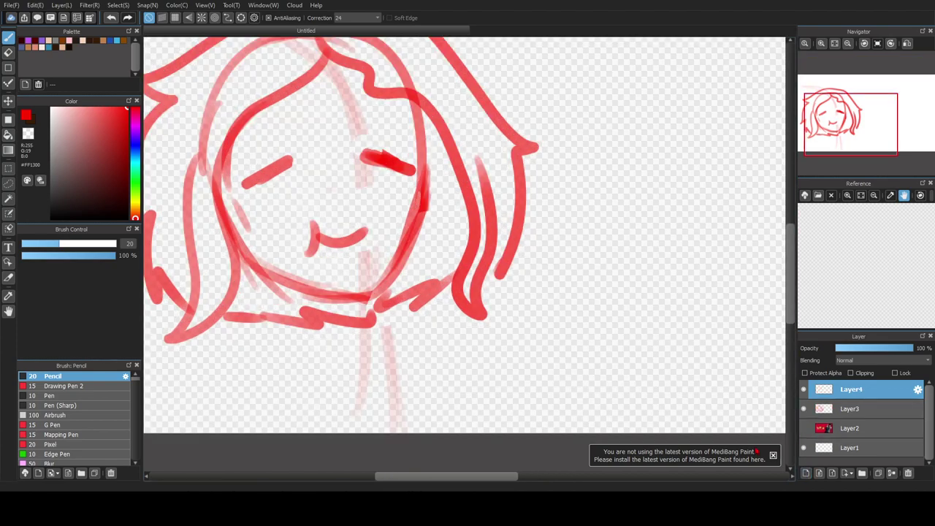
- Ink the parted fringe and both inner side locks over the sketch with the G Pen in dark red #5A0600
{"action": "scroll", "coordinate": [422, 469], "scroll_direction": "left", "scroll_amount": 2}
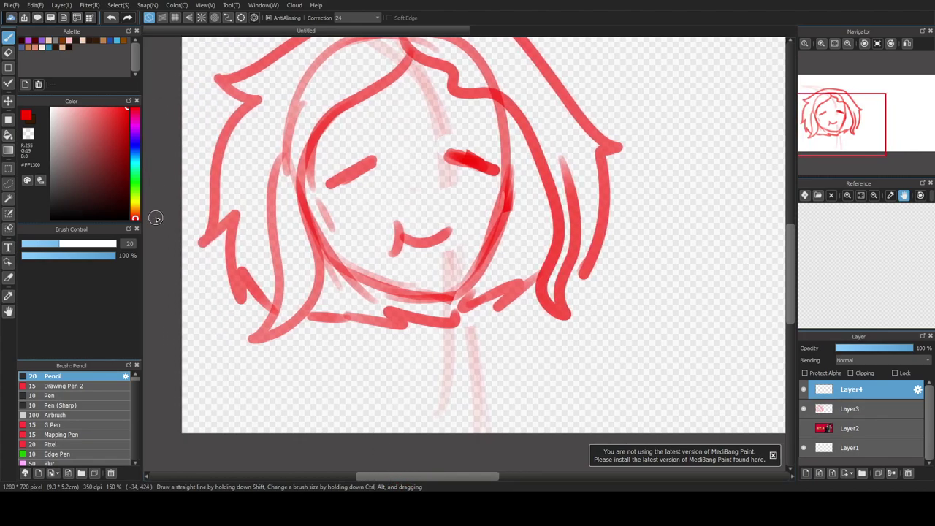
{"action": "left_click", "coordinate": [88, 425]}
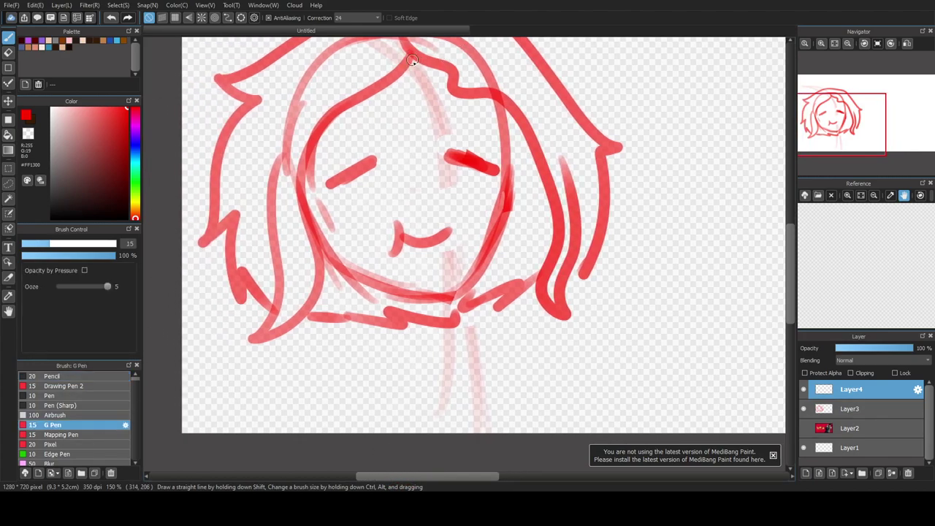
{"action": "left_click_drag", "start_coordinate": [411, 55], "coordinate": [476, 122]}
{"action": "key", "text": "ctrl+z"}
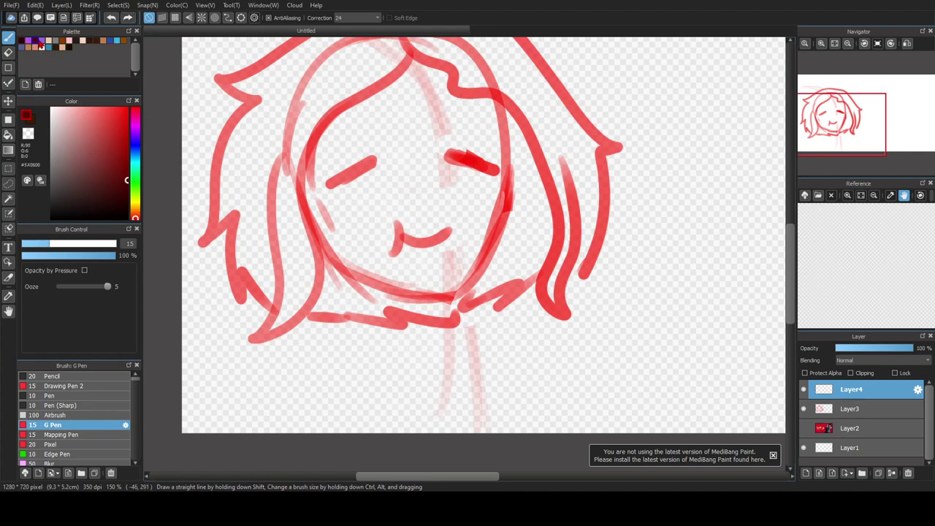
{"action": "mouse_move", "coordinate": [426, 76]}
{"action": "left_mouse_down"}
{"action": "mouse_move", "coordinate": [496, 106]}
{"action": "mouse_move", "coordinate": [536, 160]}
{"action": "mouse_move", "coordinate": [529, 253]}
{"action": "mouse_move", "coordinate": [545, 312]}
{"action": "mouse_move", "coordinate": [563, 259]}
{"action": "mouse_move", "coordinate": [570, 187]}
{"action": "left_mouse_up"}
{"action": "mouse_move", "coordinate": [421, 59]}
{"action": "left_mouse_down"}
{"action": "mouse_move", "coordinate": [355, 109]}
{"action": "mouse_move", "coordinate": [310, 153]}
{"action": "mouse_move", "coordinate": [321, 232]}
{"action": "left_mouse_up"}
{"action": "key", "text": "ctrl+z"}
{"action": "mouse_move", "coordinate": [420, 67]}
{"action": "left_mouse_down"}
{"action": "mouse_move", "coordinate": [306, 195]}
{"action": "mouse_move", "coordinate": [277, 338]}
{"action": "mouse_move", "coordinate": [282, 173]}
{"action": "left_mouse_up"}
- Ink the cheek and jaw outline of the face from the fringe around the chin
{"action": "mouse_move", "coordinate": [502, 117]}
{"action": "left_mouse_down"}
{"action": "mouse_move", "coordinate": [501, 195]}
{"action": "mouse_move", "coordinate": [482, 264]}
{"action": "mouse_move", "coordinate": [445, 300]}
{"action": "left_mouse_up"}
{"action": "mouse_move", "coordinate": [327, 258]}
{"action": "left_mouse_down"}
{"action": "mouse_move", "coordinate": [446, 299]}
{"action": "mouse_move", "coordinate": [375, 288]}
{"action": "mouse_move", "coordinate": [333, 261]}
{"action": "left_mouse_up"}
{"action": "key", "text": "ctrl+z"}
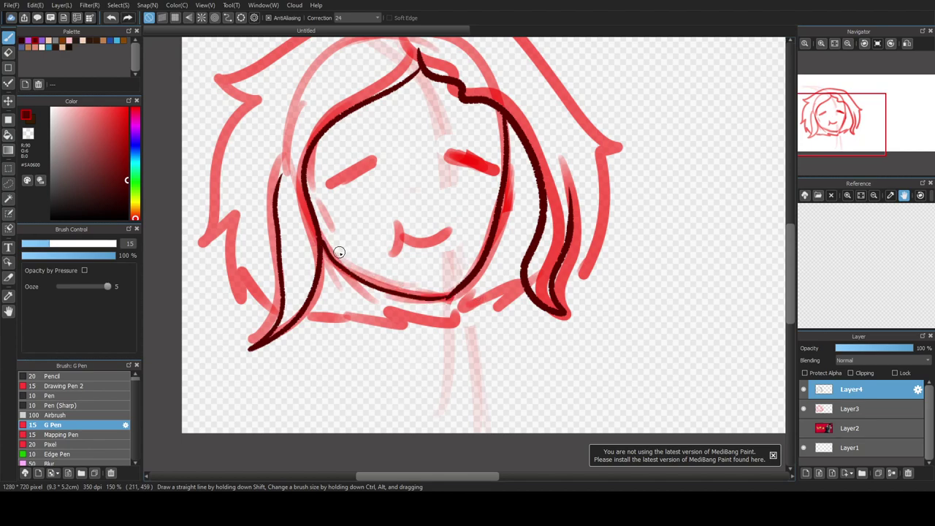
- Ink the curved smile and both closed eyes with thick dark red strokes
{"action": "scroll", "coordinate": [397, 266], "scroll_direction": "up", "scroll_amount": 3}
{"action": "mouse_move", "coordinate": [395, 197]}
{"action": "left_mouse_down"}
{"action": "mouse_move", "coordinate": [399, 266]}
{"action": "mouse_move", "coordinate": [412, 237]}
{"action": "mouse_move", "coordinate": [404, 229]}
{"action": "mouse_move", "coordinate": [431, 240]}
{"action": "mouse_move", "coordinate": [504, 215]}
{"action": "left_mouse_up"}
{"action": "mouse_move", "coordinate": [338, 79]}
{"action": "left_mouse_down"}
{"action": "mouse_move", "coordinate": [264, 113]}
{"action": "mouse_move", "coordinate": [345, 86]}
{"action": "mouse_move", "coordinate": [261, 128]}
{"action": "mouse_move", "coordinate": [359, 85]}
{"action": "mouse_move", "coordinate": [345, 71]}
{"action": "mouse_move", "coordinate": [259, 119]}
{"action": "left_mouse_up"}
{"action": "mouse_move", "coordinate": [504, 67]}
{"action": "left_mouse_down"}
{"action": "mouse_move", "coordinate": [578, 108]}
{"action": "mouse_move", "coordinate": [513, 69]}
{"action": "mouse_move", "coordinate": [515, 60]}
{"action": "mouse_move", "coordinate": [570, 77]}
{"action": "mouse_move", "coordinate": [528, 58]}
{"action": "left_mouse_up"}
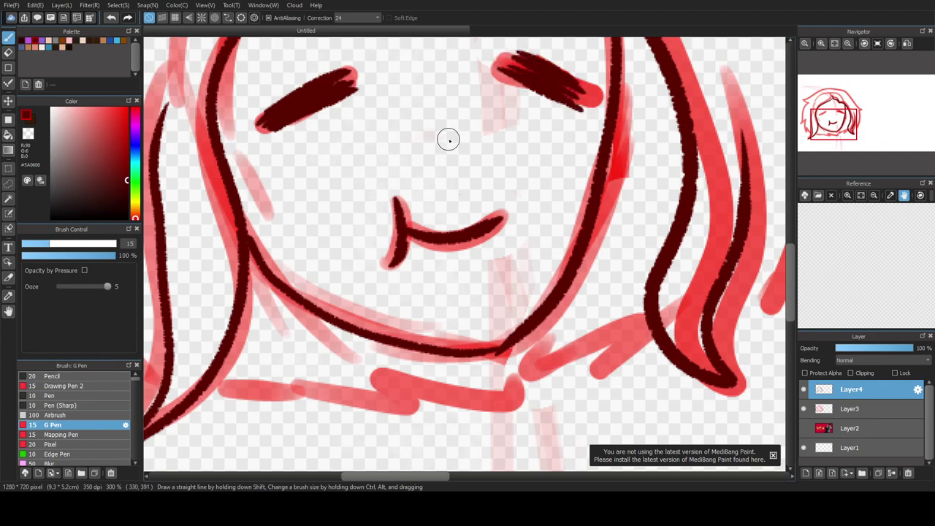
- Ink the outer hair contour with its pointed tips and the jagged hair ends below the chin
{"action": "scroll", "coordinate": [449, 140], "scroll_direction": "down", "scroll_amount": 2}
{"action": "scroll", "coordinate": [785, 258], "scroll_direction": "up", "scroll_amount": 3}
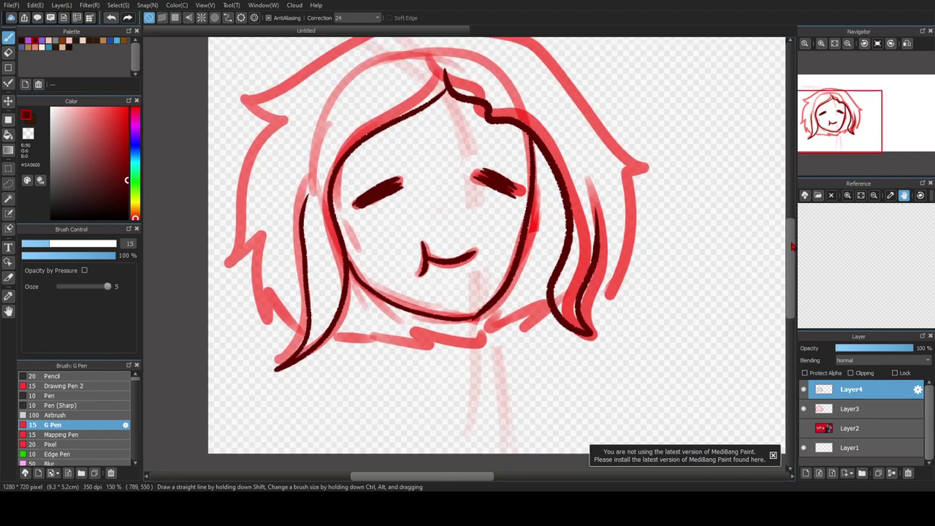
{"action": "scroll", "coordinate": [789, 235], "scroll_direction": "up", "scroll_amount": 3}
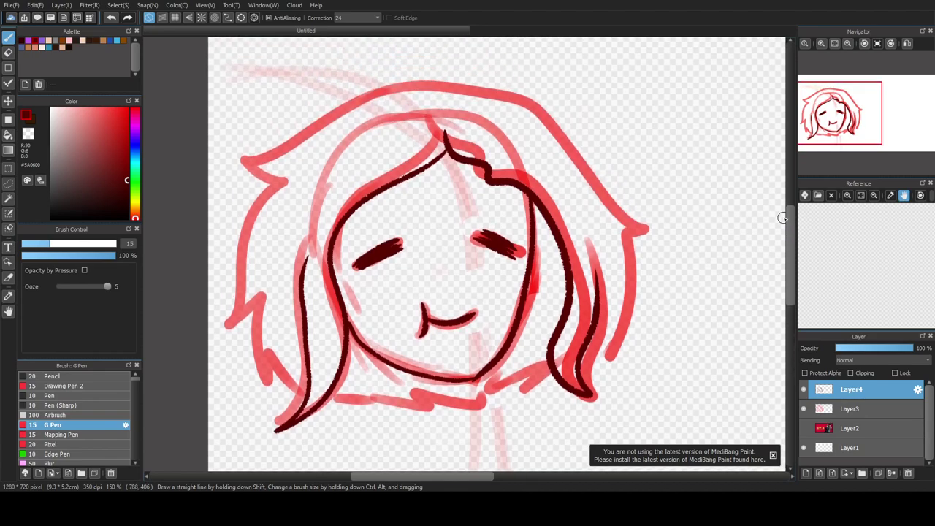
{"action": "mouse_move", "coordinate": [327, 123]}
{"action": "left_mouse_down"}
{"action": "mouse_move", "coordinate": [233, 160]}
{"action": "mouse_move", "coordinate": [282, 183]}
{"action": "mouse_move", "coordinate": [252, 237]}
{"action": "mouse_move", "coordinate": [239, 308]}
{"action": "mouse_move", "coordinate": [227, 323]}
{"action": "mouse_move", "coordinate": [250, 309]}
{"action": "mouse_move", "coordinate": [271, 377]}
{"action": "mouse_move", "coordinate": [274, 358]}
{"action": "mouse_move", "coordinate": [297, 383]}
{"action": "left_mouse_up"}
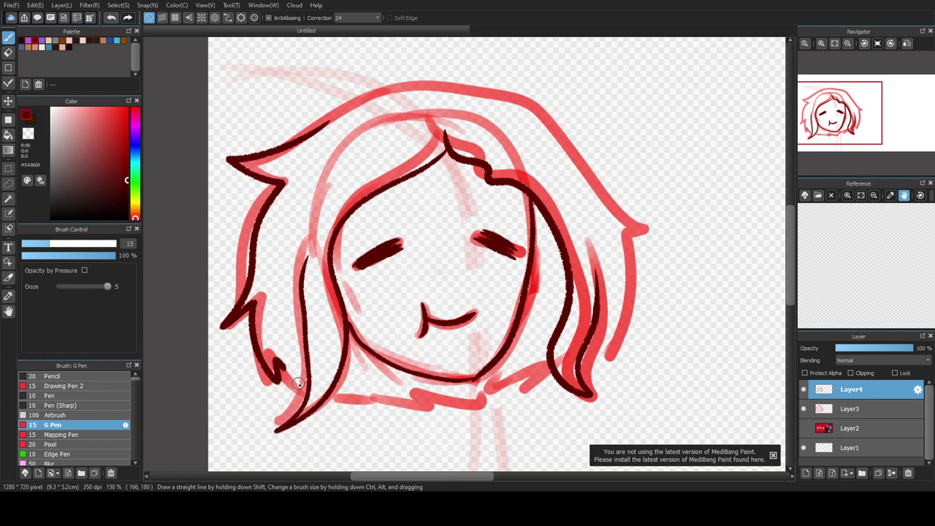
{"action": "mouse_move", "coordinate": [311, 134]}
{"action": "left_mouse_down"}
{"action": "mouse_move", "coordinate": [383, 95]}
{"action": "mouse_move", "coordinate": [466, 86]}
{"action": "mouse_move", "coordinate": [534, 111]}
{"action": "mouse_move", "coordinate": [591, 170]}
{"action": "mouse_move", "coordinate": [656, 212]}
{"action": "mouse_move", "coordinate": [634, 232]}
{"action": "mouse_move", "coordinate": [618, 341]}
{"action": "mouse_move", "coordinate": [589, 394]}
{"action": "mouse_move", "coordinate": [601, 361]}
{"action": "mouse_move", "coordinate": [490, 421]}
{"action": "mouse_move", "coordinate": [504, 394]}
{"action": "mouse_move", "coordinate": [452, 415]}
{"action": "mouse_move", "coordinate": [448, 404]}
{"action": "mouse_move", "coordinate": [454, 428]}
{"action": "mouse_move", "coordinate": [341, 407]}
{"action": "left_mouse_up"}
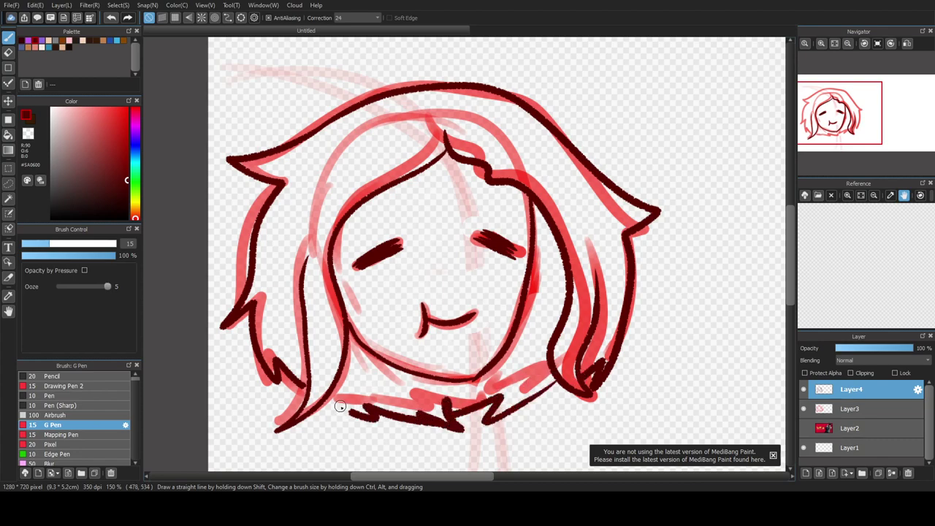
- Hide the red sketch on Layer3 and add a new layer directly above it, beneath the line art
{"action": "key", "text": "ctrl+0"}
{"action": "left_click", "coordinate": [804, 409]}
{"action": "left_click", "coordinate": [839, 409]}
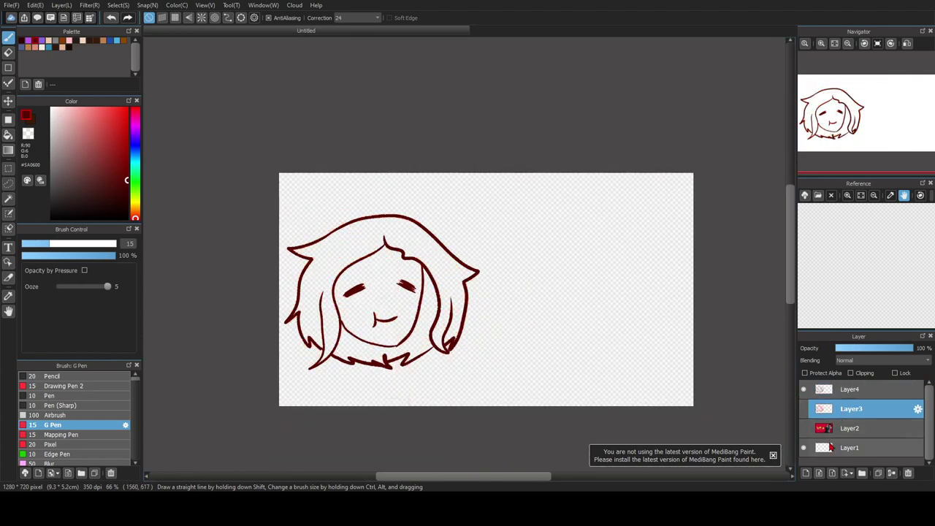
{"action": "left_click", "coordinate": [807, 475]}
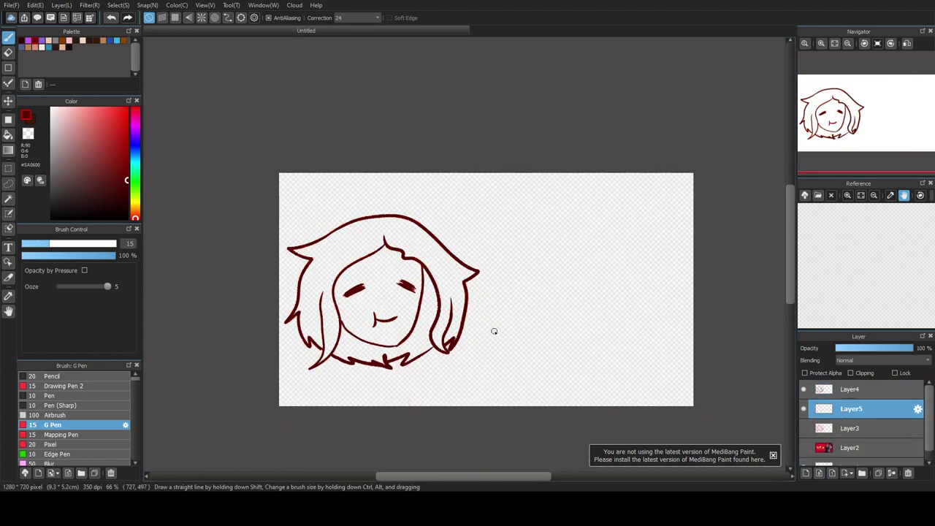
- Erase the pointed part of the chin line on Layer4 and redraw it as a smoother curve
{"action": "scroll", "coordinate": [344, 337], "scroll_direction": "up", "scroll_amount": 2}
{"action": "key", "text": "e"}
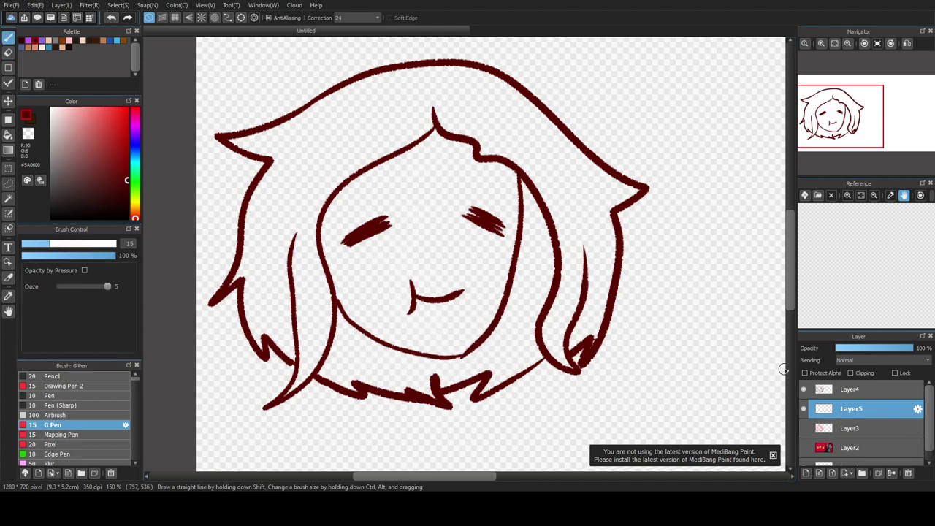
{"action": "left_click", "coordinate": [847, 388]}
{"action": "mouse_move", "coordinate": [448, 337]}
{"action": "left_mouse_down"}
{"action": "mouse_move", "coordinate": [455, 355]}
{"action": "mouse_move", "coordinate": [424, 328]}
{"action": "mouse_move", "coordinate": [468, 317]}
{"action": "mouse_move", "coordinate": [486, 332]}
{"action": "left_mouse_up"}
{"action": "key", "text": "b"}
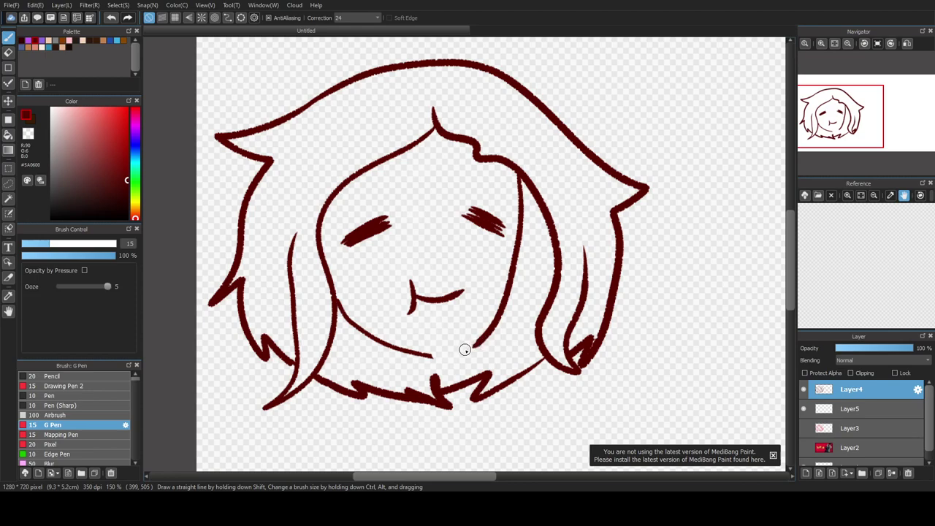
{"action": "scroll", "coordinate": [339, 283], "scroll_direction": "down", "scroll_amount": 3}
{"action": "scroll", "coordinate": [356, 285], "scroll_direction": "up", "scroll_amount": 2}
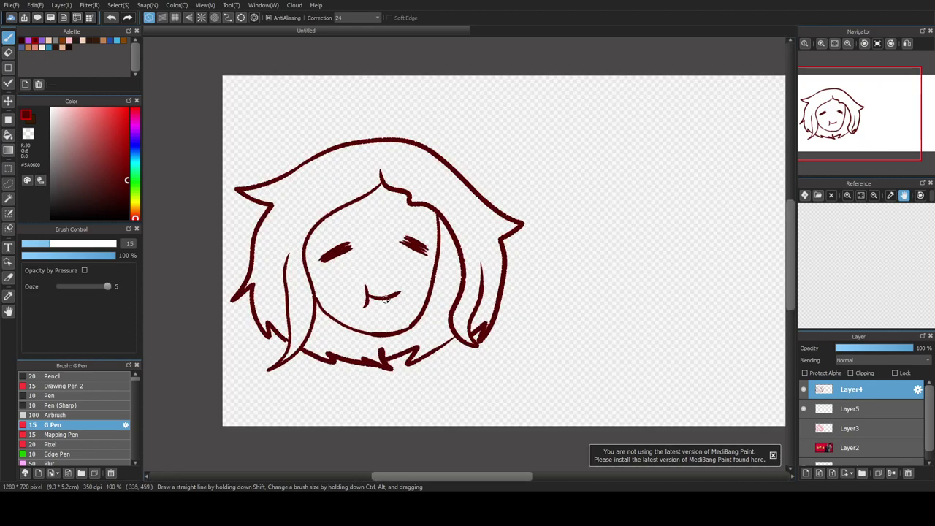
- Bucket-fill the face with the skin tone #F0C9AB on Layer5, beneath the line art
{"action": "left_click", "coordinate": [860, 415]}
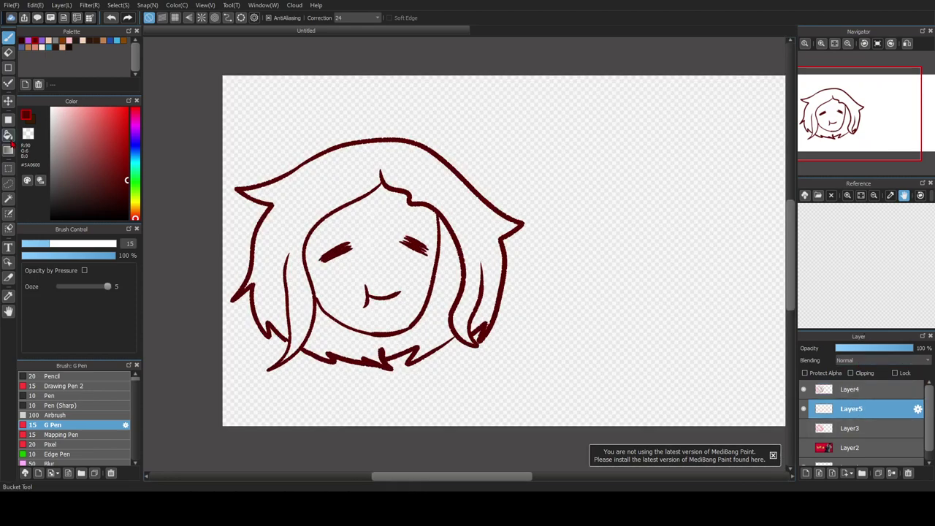
{"action": "key", "text": "g"}
{"action": "left_click", "coordinate": [48, 43]}
{"action": "left_click", "coordinate": [52, 44]}
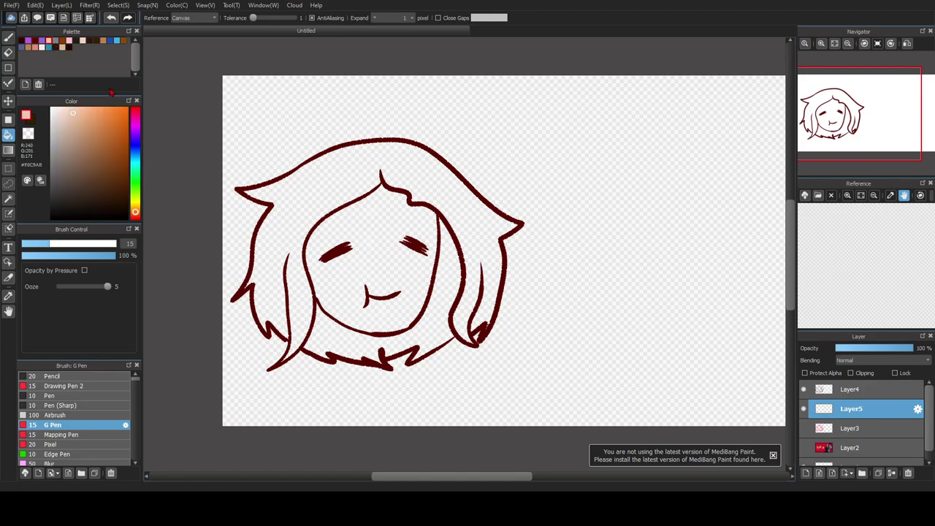
{"action": "key", "text": "ctrl+z"}
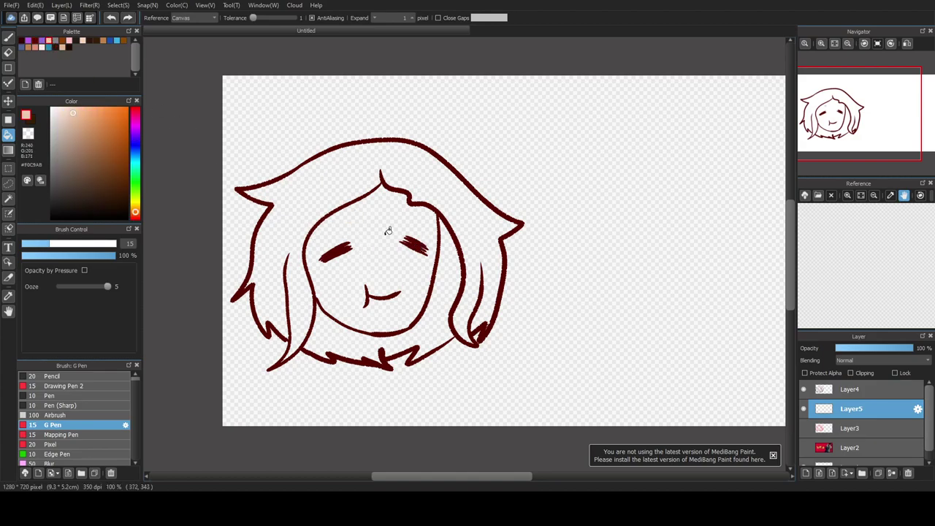
{"action": "left_click", "coordinate": [397, 261]}
{"action": "scroll", "coordinate": [349, 288], "scroll_direction": "up", "scroll_amount": 2}
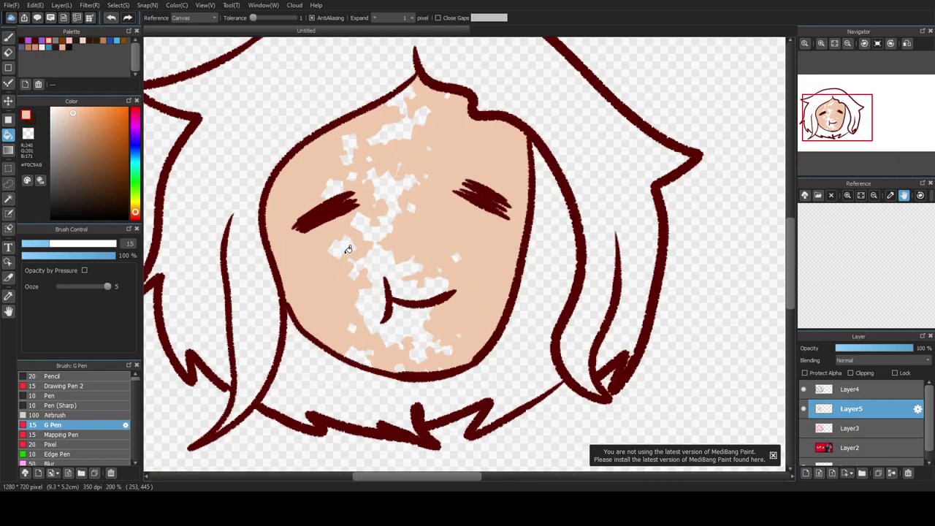
- Paint over the unfilled patches in the face with the G Pen at size 43
{"action": "key", "text": "b"}
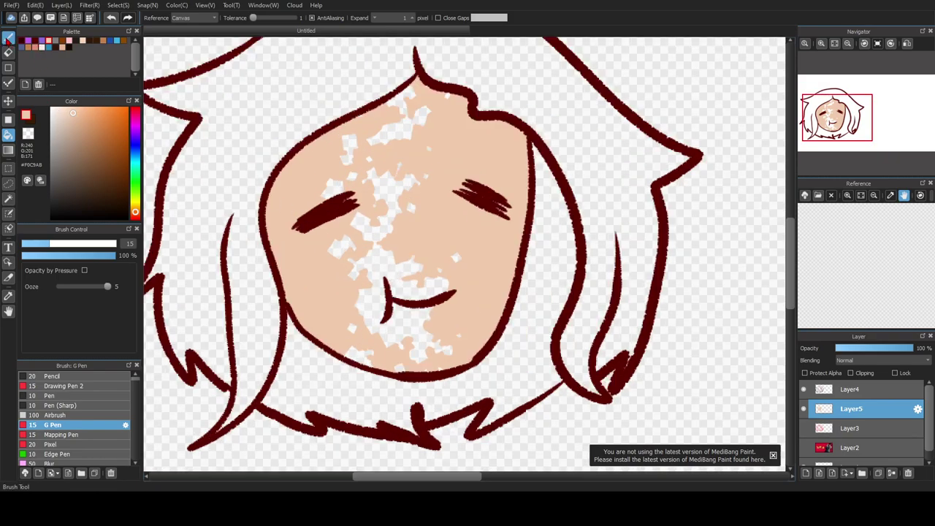
{"action": "left_click", "coordinate": [87, 244]}
{"action": "mouse_move", "coordinate": [361, 178]}
{"action": "left_mouse_down"}
{"action": "mouse_move", "coordinate": [364, 267]}
{"action": "mouse_move", "coordinate": [317, 223]}
{"action": "mouse_move", "coordinate": [398, 316]}
{"action": "mouse_move", "coordinate": [338, 311]}
{"action": "mouse_move", "coordinate": [361, 352]}
{"action": "mouse_move", "coordinate": [431, 358]}
{"action": "mouse_move", "coordinate": [458, 338]}
{"action": "mouse_move", "coordinate": [363, 325]}
{"action": "mouse_move", "coordinate": [421, 305]}
{"action": "mouse_move", "coordinate": [446, 272]}
{"action": "mouse_move", "coordinate": [324, 266]}
{"action": "mouse_move", "coordinate": [439, 271]}
{"action": "mouse_move", "coordinate": [375, 231]}
{"action": "mouse_move", "coordinate": [428, 151]}
{"action": "mouse_move", "coordinate": [422, 103]}
{"action": "mouse_move", "coordinate": [336, 163]}
{"action": "mouse_move", "coordinate": [317, 249]}
{"action": "mouse_move", "coordinate": [382, 155]}
{"action": "mouse_move", "coordinate": [399, 175]}
{"action": "mouse_move", "coordinate": [444, 107]}
{"action": "mouse_move", "coordinate": [451, 131]}
{"action": "mouse_move", "coordinate": [431, 95]}
{"action": "mouse_move", "coordinate": [461, 114]}
{"action": "mouse_move", "coordinate": [461, 163]}
{"action": "mouse_move", "coordinate": [426, 211]}
{"action": "left_mouse_up"}
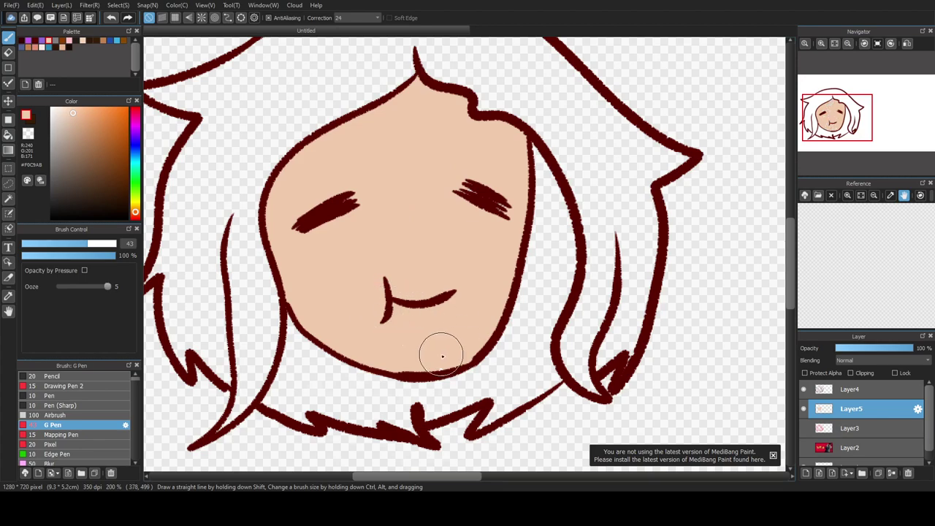
- Bucket-fill the main hair area with dark brown #381C06 on Layer5
{"action": "scroll", "coordinate": [261, 214], "scroll_direction": "down", "scroll_amount": 2}
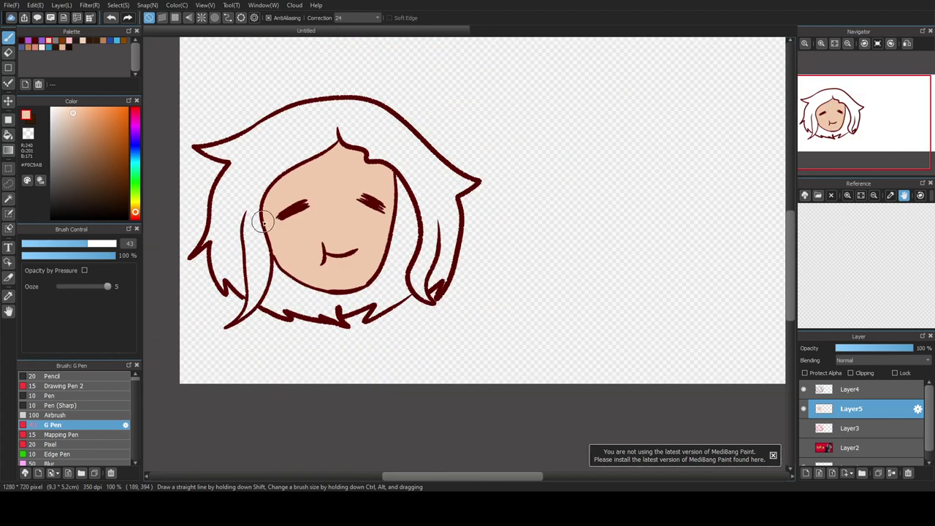
{"action": "scroll", "coordinate": [310, 204], "scroll_direction": "up", "scroll_amount": 1}
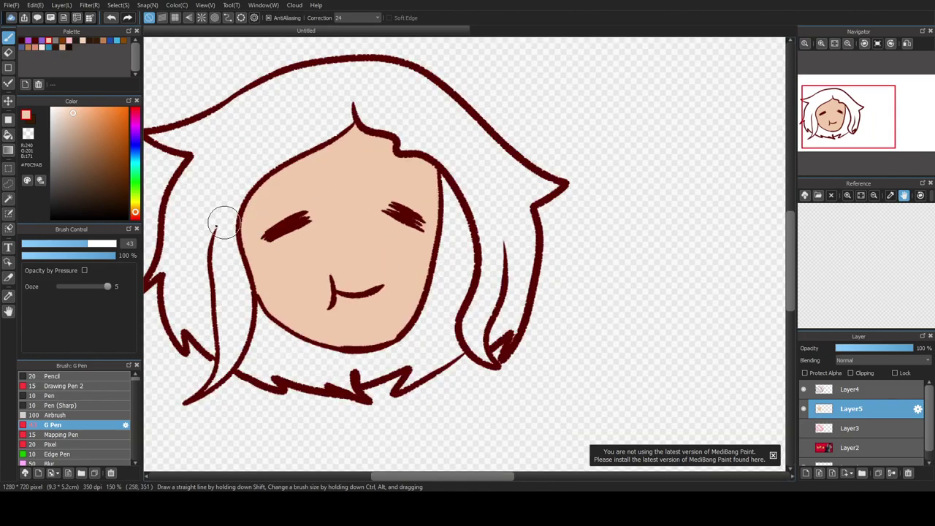
{"action": "left_click", "coordinate": [35, 45]}
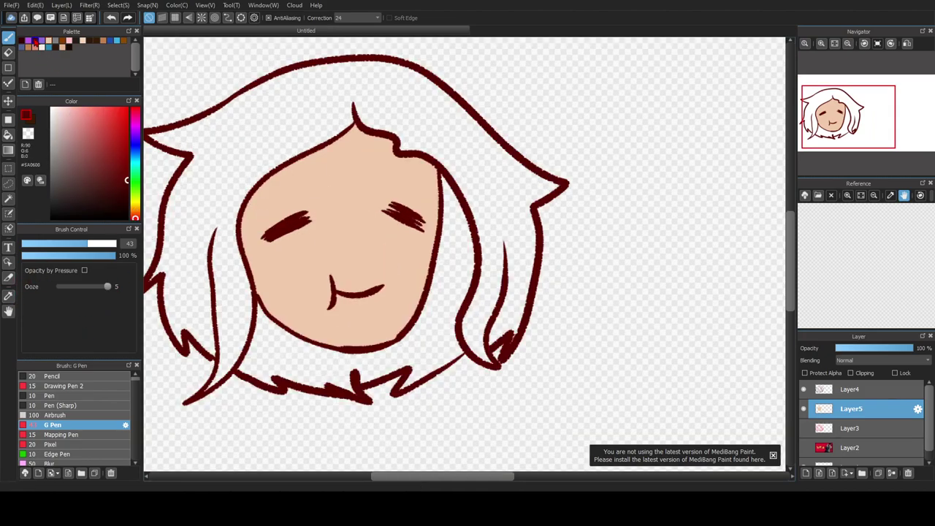
{"action": "left_click", "coordinate": [103, 48]}
{"action": "left_click", "coordinate": [8, 134]}
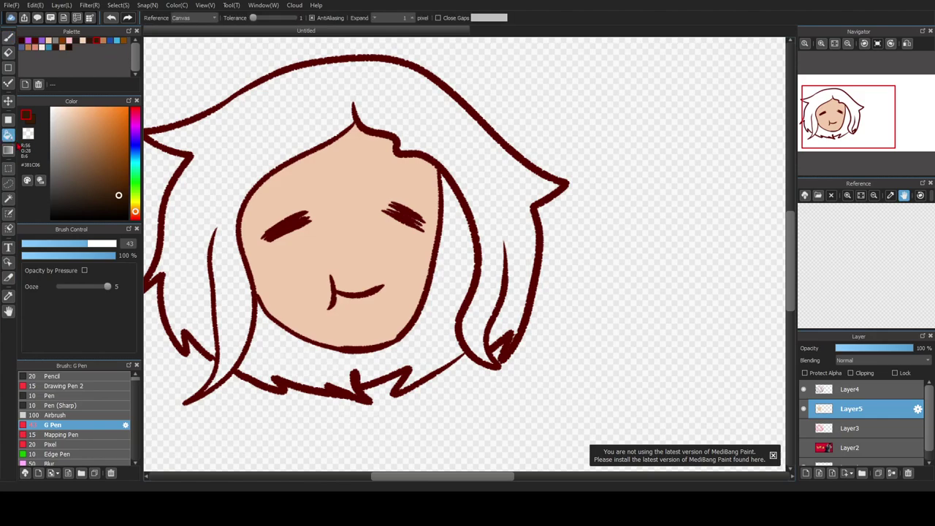
{"action": "left_click", "coordinate": [259, 138]}
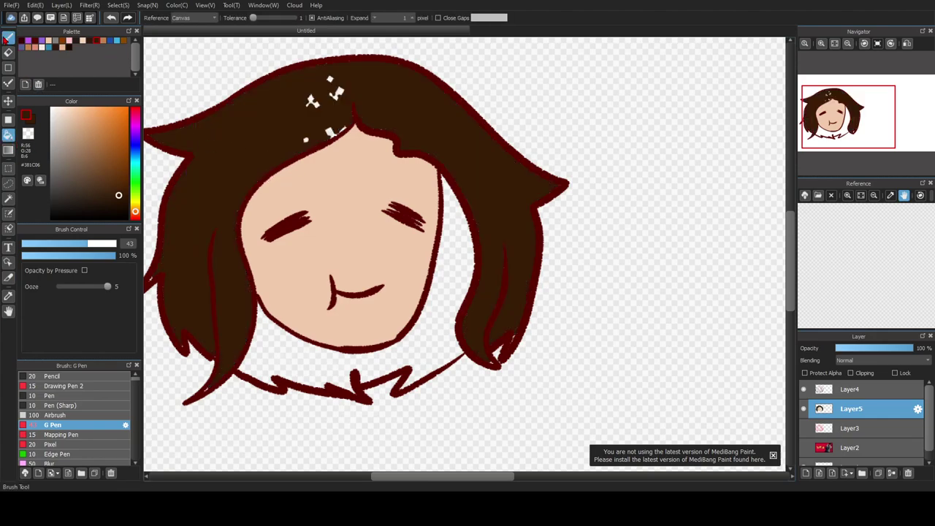
- Brush dark brown over the unfilled spots at the top of the hair and in the hair tips
{"action": "left_click", "coordinate": [9, 37]}
{"action": "mouse_move", "coordinate": [304, 106]}
{"action": "left_mouse_down"}
{"action": "mouse_move", "coordinate": [340, 87]}
{"action": "mouse_move", "coordinate": [335, 78]}
{"action": "mouse_move", "coordinate": [340, 103]}
{"action": "mouse_move", "coordinate": [325, 134]}
{"action": "mouse_move", "coordinate": [298, 141]}
{"action": "mouse_move", "coordinate": [338, 127]}
{"action": "left_mouse_up"}
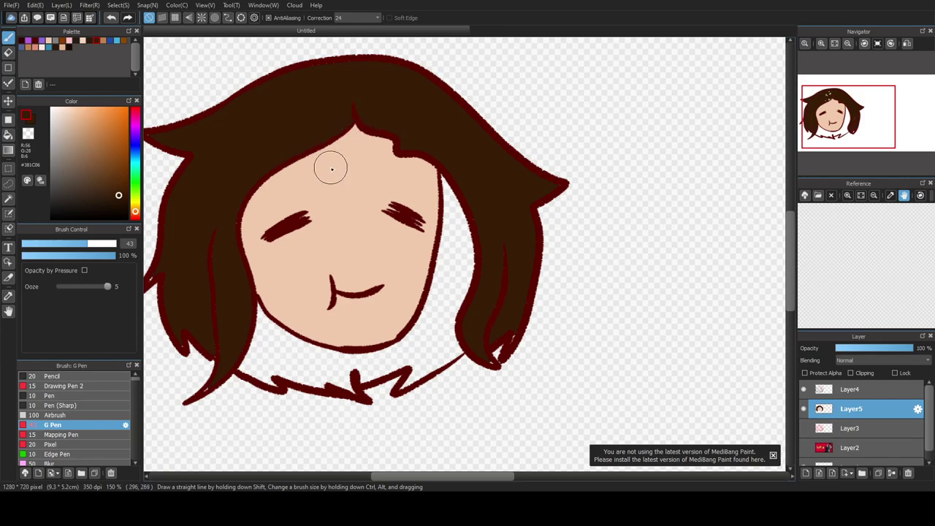
{"action": "mouse_move", "coordinate": [489, 364]}
{"action": "left_mouse_down"}
{"action": "mouse_move", "coordinate": [507, 329]}
{"action": "mouse_move", "coordinate": [512, 348]}
{"action": "left_mouse_up"}
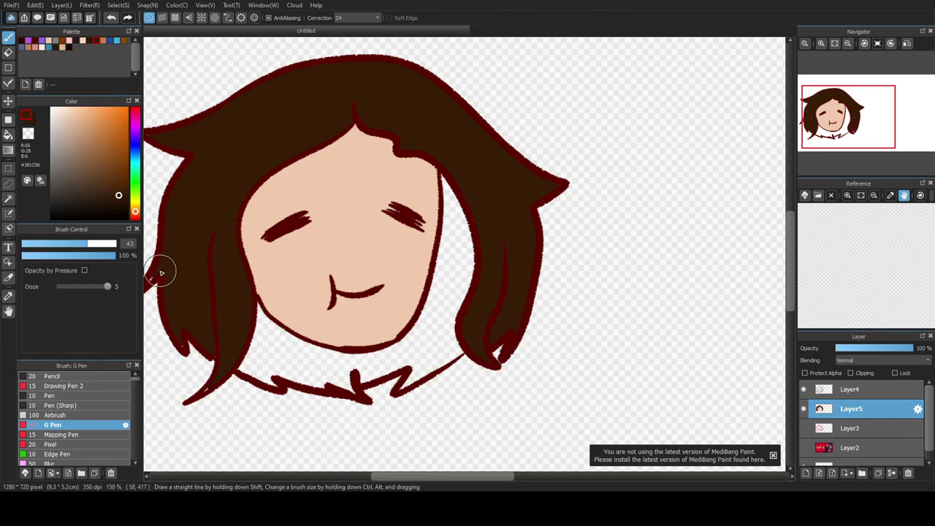
{"action": "mouse_move", "coordinate": [197, 340]}
{"action": "left_mouse_down"}
{"action": "mouse_move", "coordinate": [177, 344]}
{"action": "mouse_move", "coordinate": [209, 382]}
{"action": "left_mouse_up"}
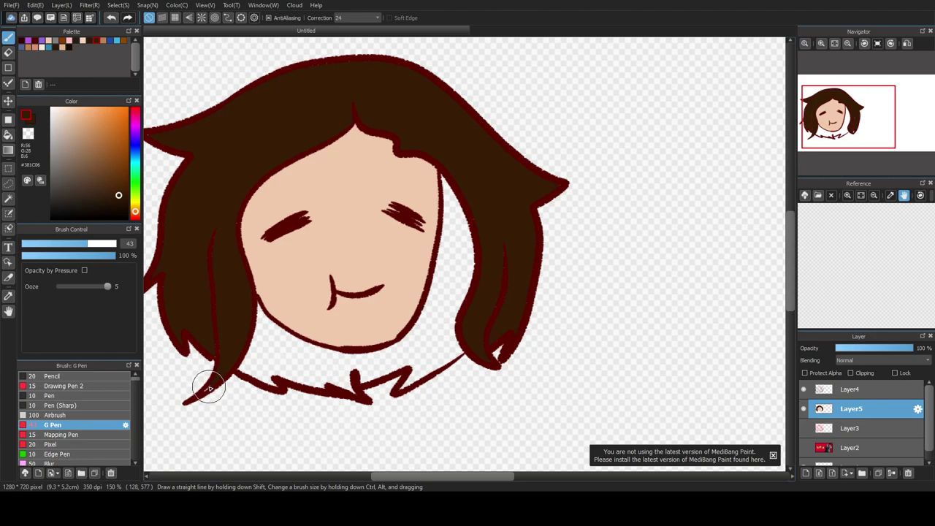
- Bucket-fill the hair areas on both sides below the jaw with dark brown
{"action": "left_click", "coordinate": [8, 136]}
{"action": "left_click", "coordinate": [273, 354]}
{"action": "left_click", "coordinate": [420, 350]}
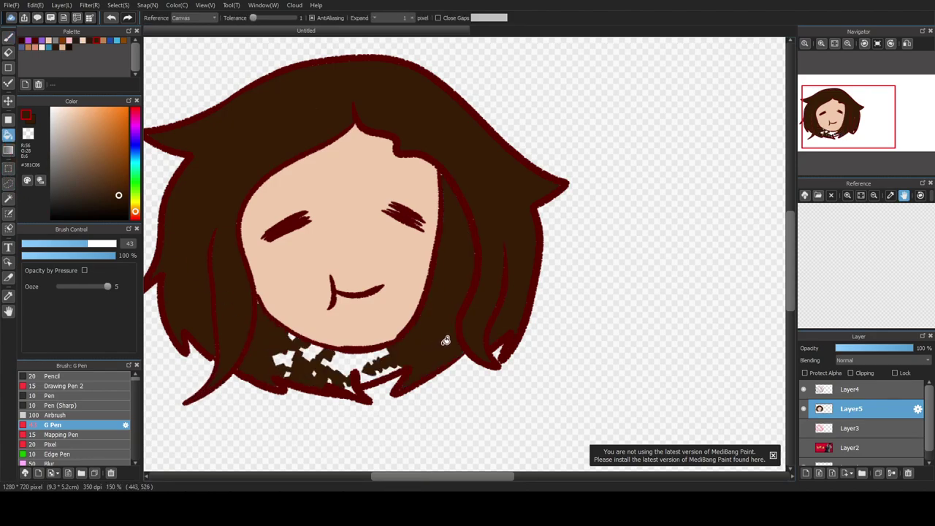
- Paint dark brown into the gaps under the chin with the G Pen, reducing the brush size to 9.6
{"action": "left_click", "coordinate": [8, 38]}
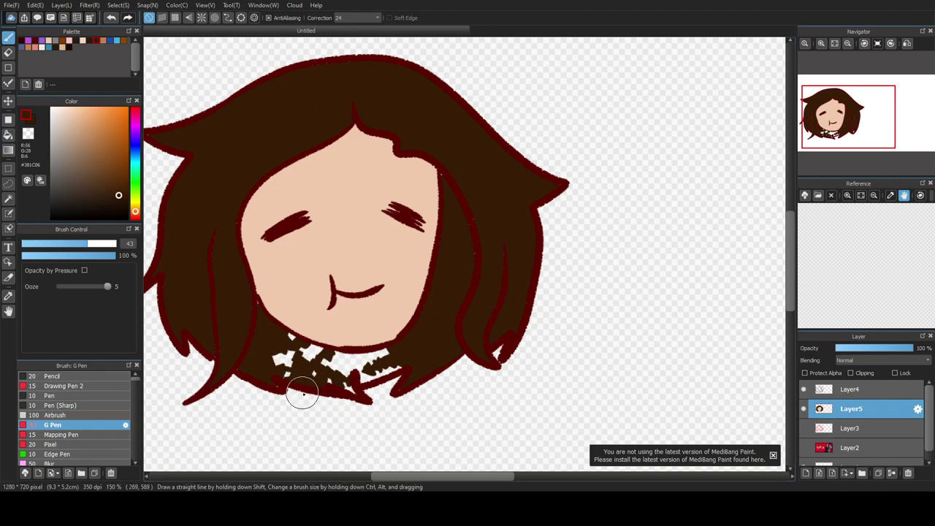
{"action": "scroll", "coordinate": [301, 393], "scroll_direction": "up", "scroll_amount": 2}
{"action": "mouse_move", "coordinate": [256, 352]}
{"action": "left_mouse_down"}
{"action": "mouse_move", "coordinate": [247, 344]}
{"action": "mouse_move", "coordinate": [380, 355]}
{"action": "mouse_move", "coordinate": [375, 380]}
{"action": "mouse_move", "coordinate": [404, 389]}
{"action": "mouse_move", "coordinate": [288, 319]}
{"action": "mouse_move", "coordinate": [288, 338]}
{"action": "mouse_move", "coordinate": [226, 261]}
{"action": "left_mouse_up"}
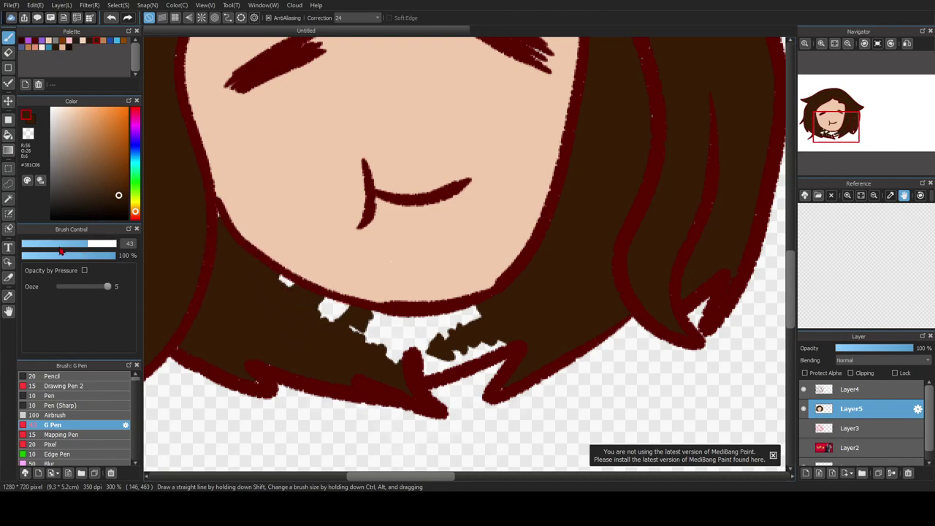
{"action": "left_click_drag", "start_coordinate": [52, 251], "coordinate": [42, 256]}
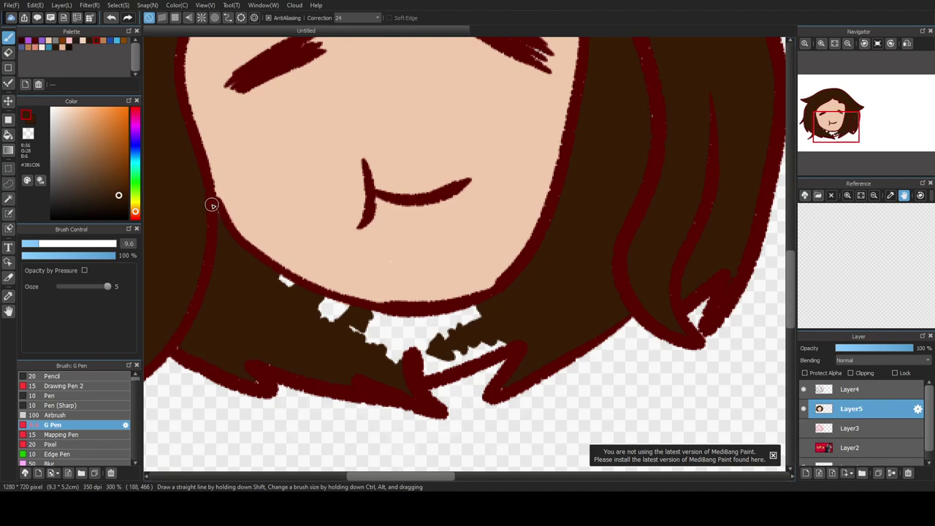
{"action": "mouse_move", "coordinate": [271, 268]}
{"action": "left_mouse_down"}
{"action": "mouse_move", "coordinate": [372, 318]}
{"action": "mouse_move", "coordinate": [263, 285]}
{"action": "mouse_move", "coordinate": [381, 335]}
{"action": "mouse_move", "coordinate": [360, 334]}
{"action": "mouse_move", "coordinate": [453, 353]}
{"action": "left_mouse_up"}
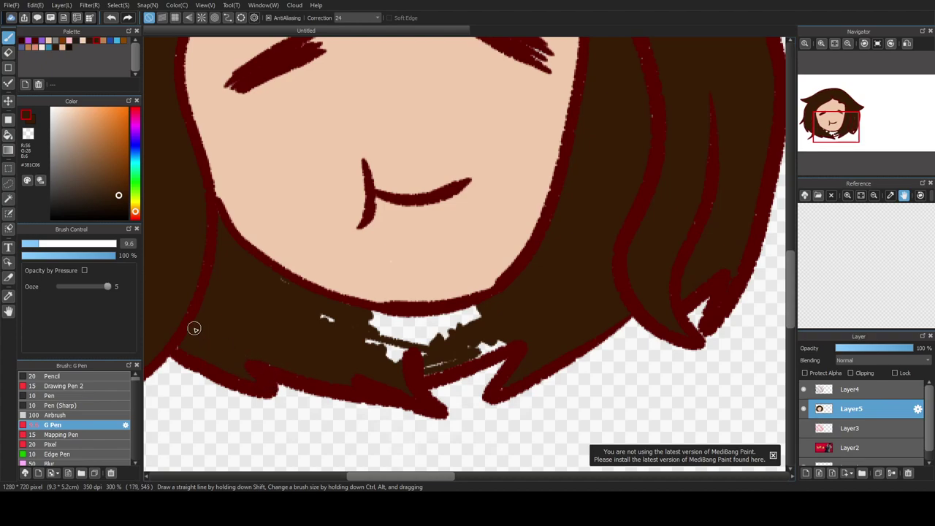
- Bucket-fill the remaining gaps in the hair under the chin with dark brown #381C06
{"action": "key", "text": "g"}
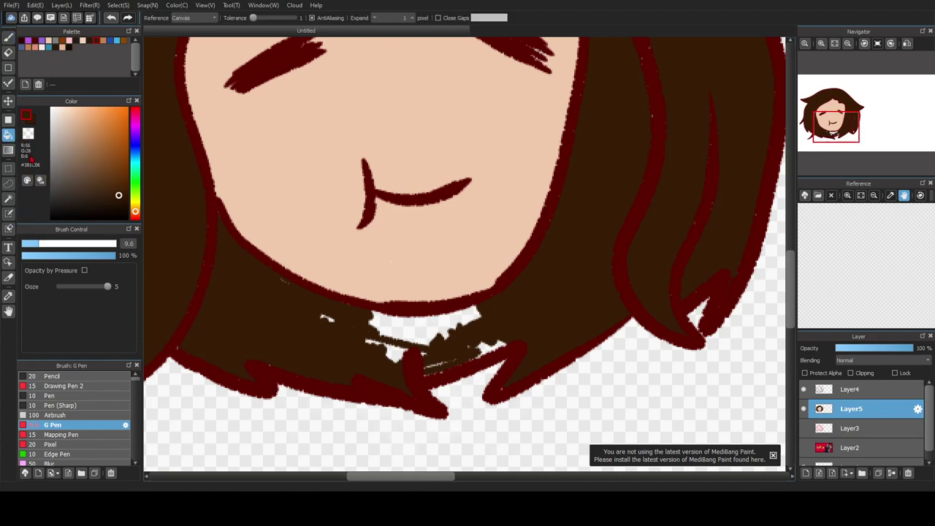
{"action": "left_click", "coordinate": [439, 324]}
{"action": "left_click", "coordinate": [450, 329]}
{"action": "left_click", "coordinate": [423, 334]}
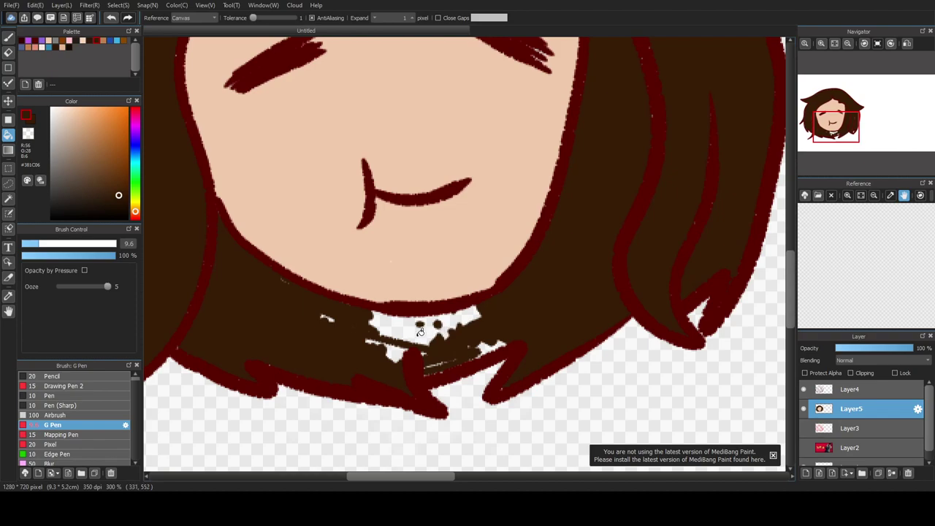
{"action": "left_click", "coordinate": [413, 334]}
{"action": "left_click", "coordinate": [399, 328]}
{"action": "left_click", "coordinate": [402, 341]}
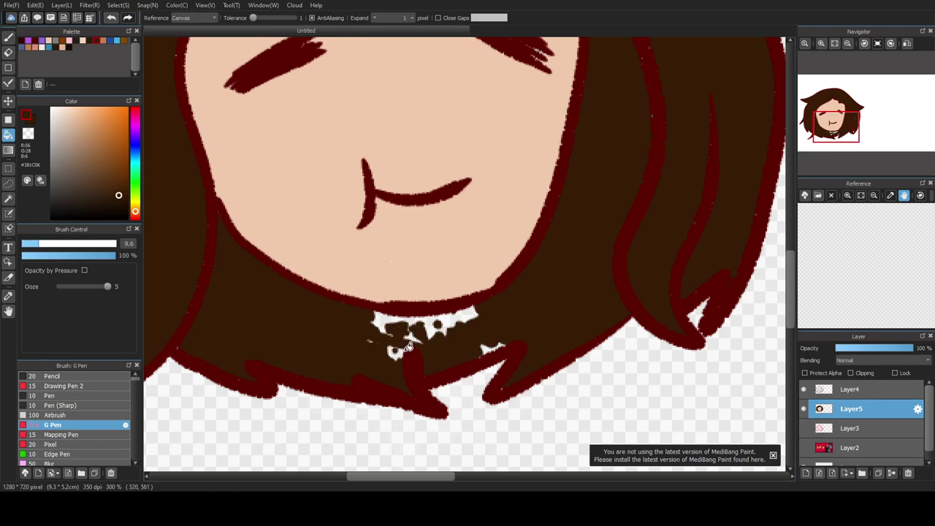
{"action": "left_click", "coordinate": [490, 340]}
- Brush dark brown over the last unfilled specks below the chin and beside the hair tip
{"action": "key", "text": "b"}
{"action": "mouse_move", "coordinate": [450, 332]}
{"action": "left_mouse_down"}
{"action": "mouse_move", "coordinate": [358, 318]}
{"action": "mouse_move", "coordinate": [441, 327]}
{"action": "mouse_move", "coordinate": [361, 319]}
{"action": "mouse_move", "coordinate": [453, 317]}
{"action": "mouse_move", "coordinate": [488, 301]}
{"action": "mouse_move", "coordinate": [427, 332]}
{"action": "mouse_move", "coordinate": [486, 316]}
{"action": "mouse_move", "coordinate": [420, 335]}
{"action": "mouse_move", "coordinate": [356, 338]}
{"action": "mouse_move", "coordinate": [455, 336]}
{"action": "mouse_move", "coordinate": [401, 353]}
{"action": "left_mouse_up"}
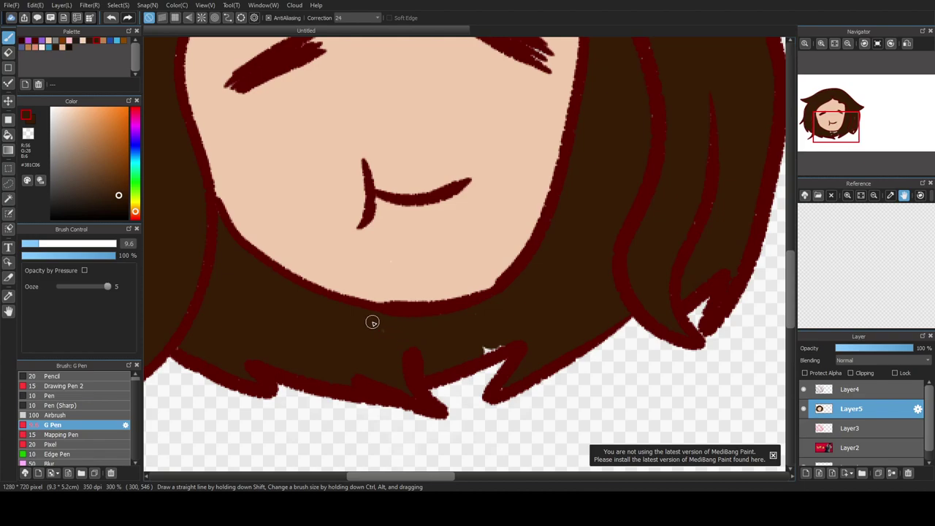
{"action": "left_click_drag", "start_coordinate": [496, 346], "coordinate": [482, 354]}
- Add a new layer directly above Layer5
{"action": "scroll", "coordinate": [556, 262], "scroll_direction": "down", "scroll_amount": 3}
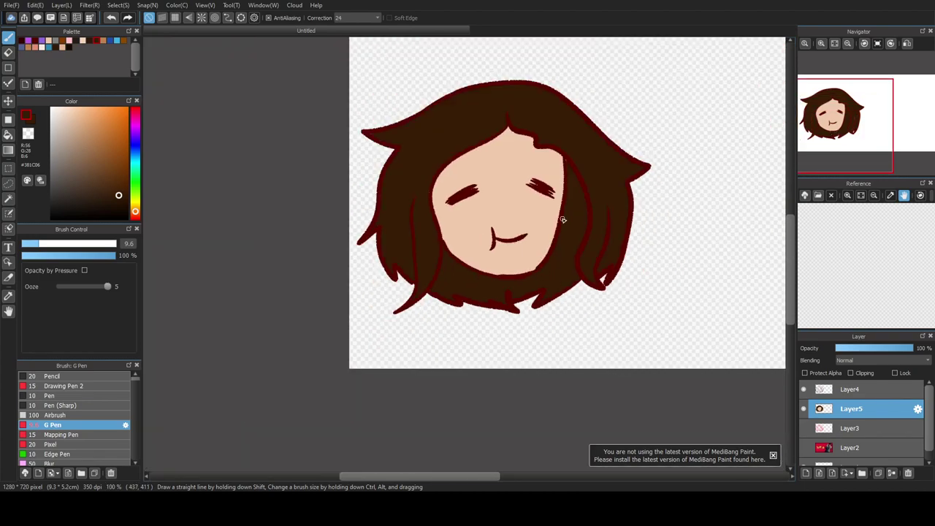
{"action": "scroll", "coordinate": [563, 220], "scroll_direction": "up", "scroll_amount": 1}
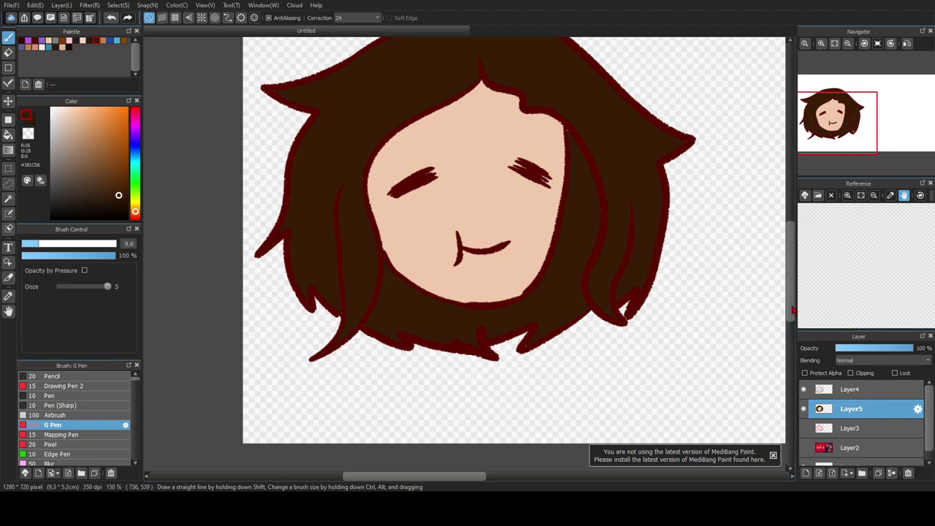
{"action": "left_click_drag", "start_coordinate": [792, 308], "coordinate": [795, 300]}
{"action": "left_click", "coordinate": [806, 473]}
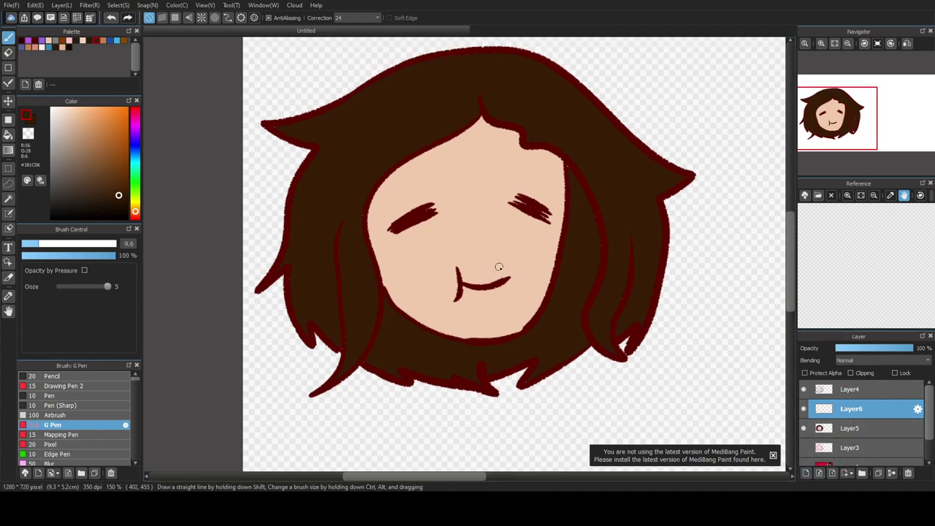
- Sample the face's skin color and darken it to #D6B196 for the brush
{"action": "left_click", "coordinate": [8, 296]}
{"action": "left_click", "coordinate": [406, 261]}
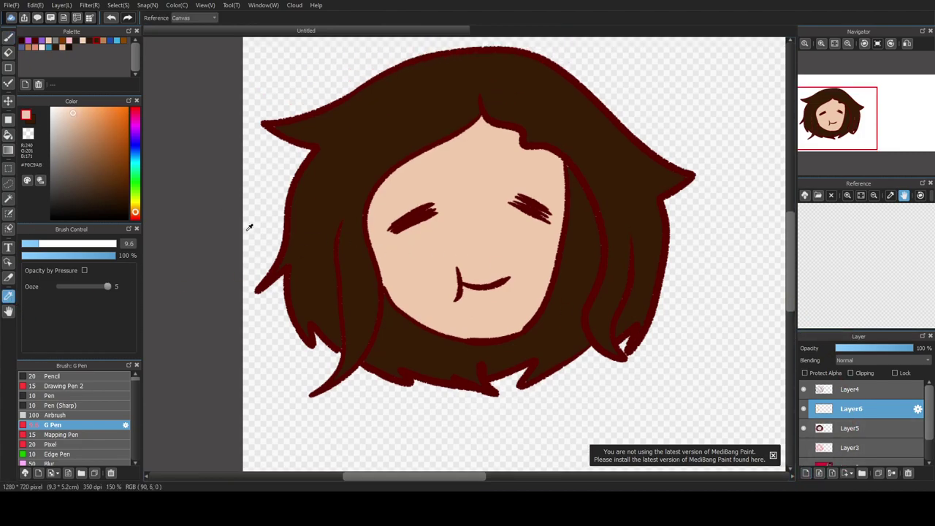
{"action": "left_click_drag", "start_coordinate": [75, 124], "coordinate": [73, 125]}
{"action": "left_click", "coordinate": [9, 38]}
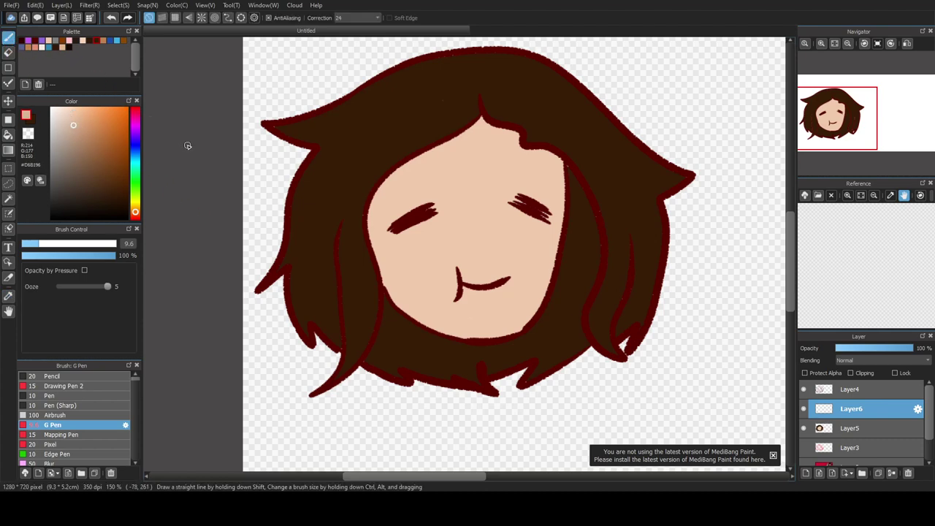
{"action": "scroll", "coordinate": [476, 139], "scroll_direction": "up", "scroll_amount": 1}
{"action": "left_click_drag", "start_coordinate": [482, 121], "coordinate": [582, 199]}
{"action": "key", "text": "ctrl+z"}
- Set the G Pen size to 21 and change Layer6's blending mode to Multiply
{"action": "left_click_drag", "start_coordinate": [51, 244], "coordinate": [61, 245]}
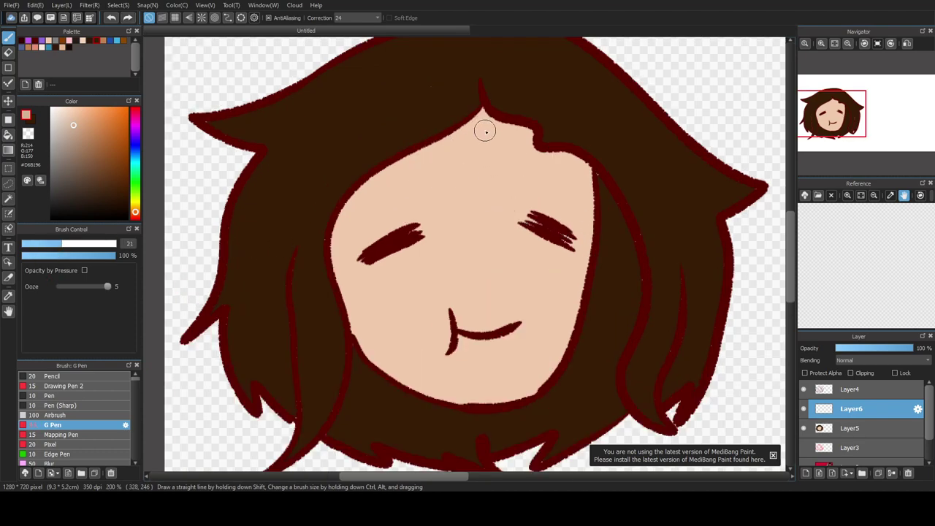
{"action": "mouse_move", "coordinate": [482, 130]}
{"action": "left_mouse_down"}
{"action": "mouse_move", "coordinate": [496, 154]}
{"action": "mouse_move", "coordinate": [528, 157]}
{"action": "left_mouse_up"}
{"action": "key", "text": "ctrl+z"}
{"action": "left_click", "coordinate": [860, 363]}
{"action": "left_click", "coordinate": [853, 380]}
- Draw a shadow edge across the forehead following the hairline and bucket-fill the skin between it and the hair with #D6B196
{"action": "mouse_move", "coordinate": [479, 127]}
{"action": "left_mouse_down"}
{"action": "mouse_move", "coordinate": [521, 176]}
{"action": "mouse_move", "coordinate": [555, 177]}
{"action": "mouse_move", "coordinate": [592, 211]}
{"action": "left_mouse_up"}
{"action": "mouse_move", "coordinate": [479, 129]}
{"action": "left_mouse_down"}
{"action": "mouse_move", "coordinate": [423, 182]}
{"action": "mouse_move", "coordinate": [346, 227]}
{"action": "mouse_move", "coordinate": [328, 265]}
{"action": "left_mouse_up"}
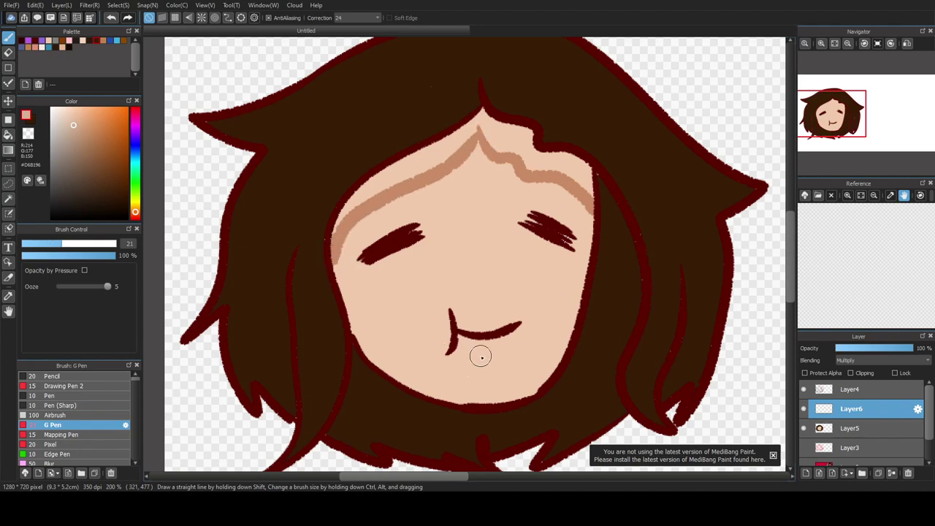
{"action": "left_click", "coordinate": [8, 134]}
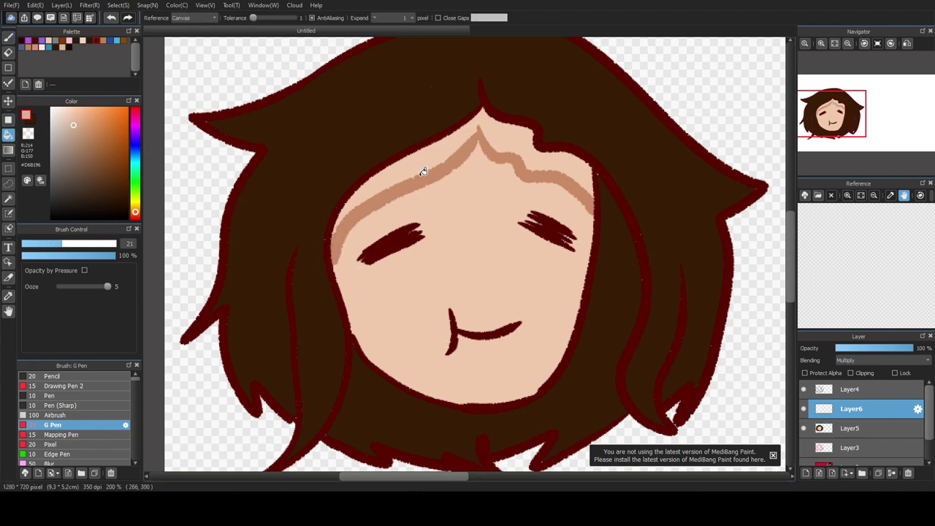
{"action": "left_click", "coordinate": [498, 137]}
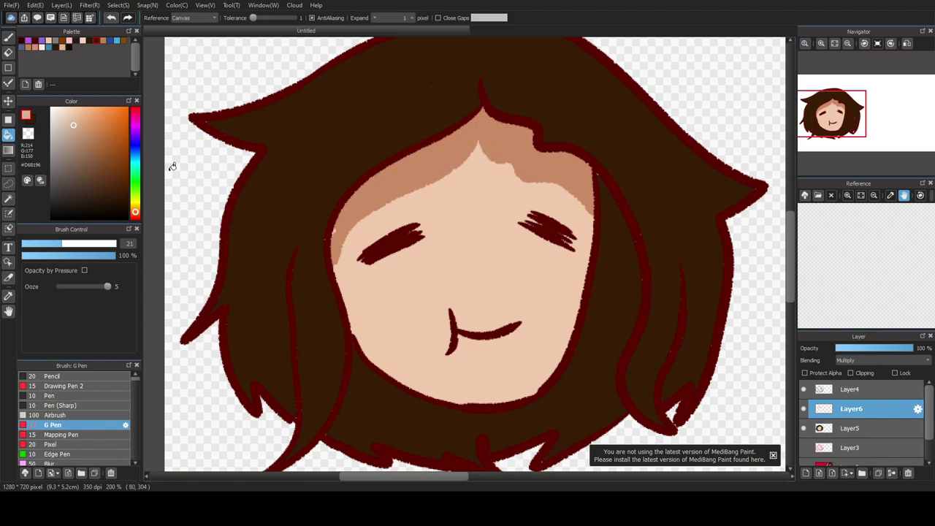
- Make Layer5 active and sample the dark brown hair color #381C06 for the brush
{"action": "left_click", "coordinate": [8, 36]}
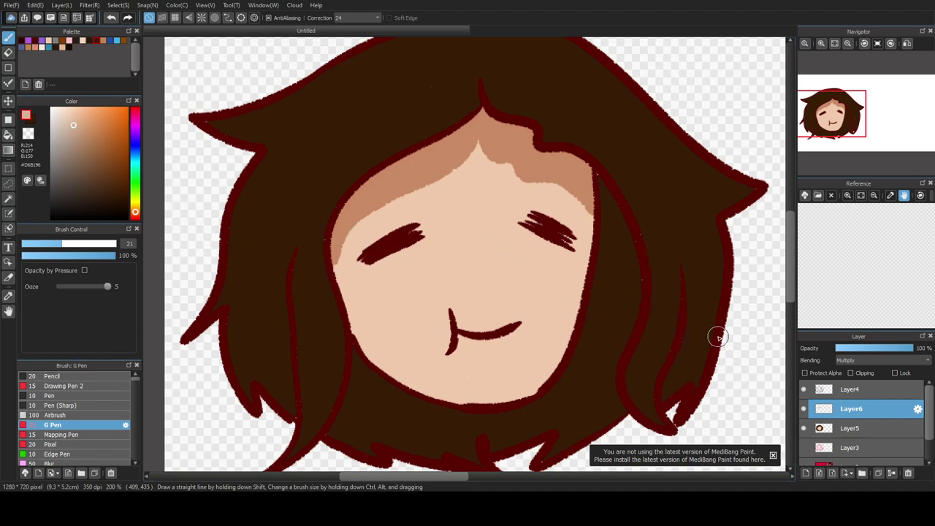
{"action": "left_click", "coordinate": [843, 395]}
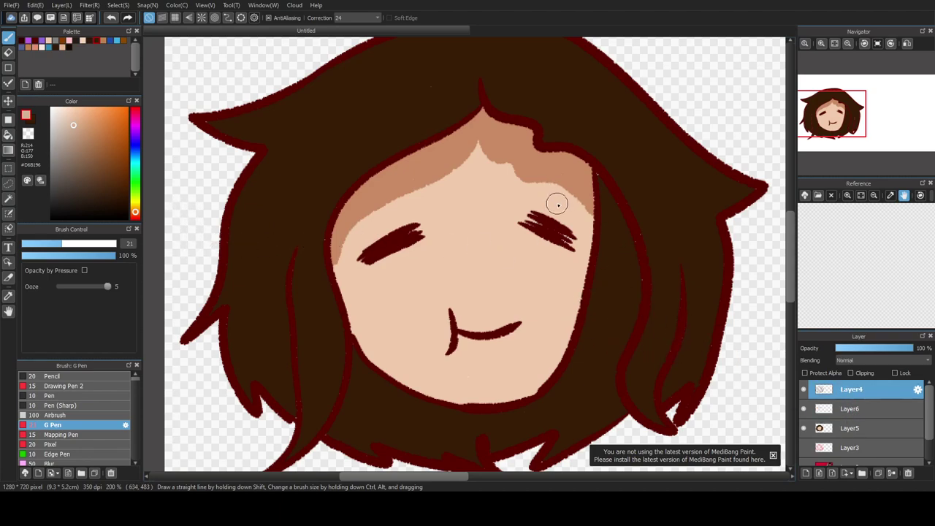
{"action": "left_click", "coordinate": [8, 295]}
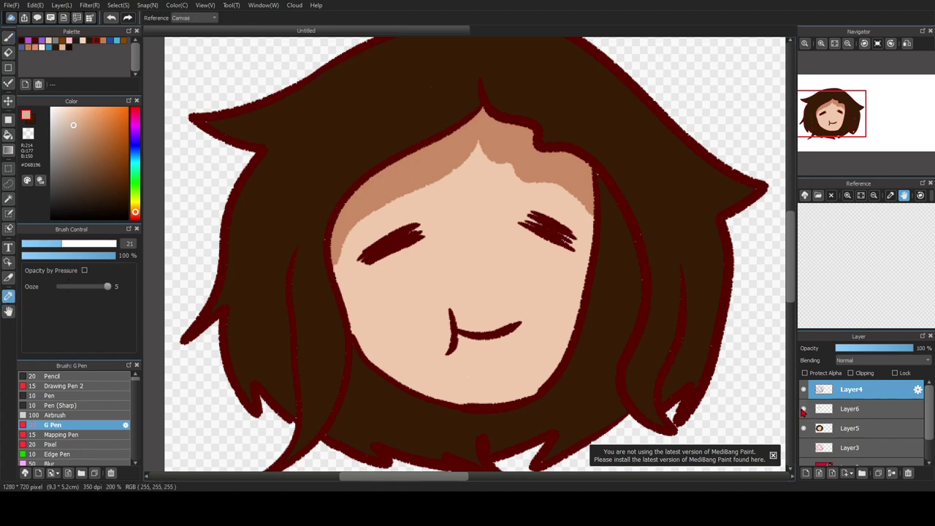
{"action": "left_click", "coordinate": [831, 431]}
{"action": "left_click", "coordinate": [370, 135]}
{"action": "key", "text": "b"}
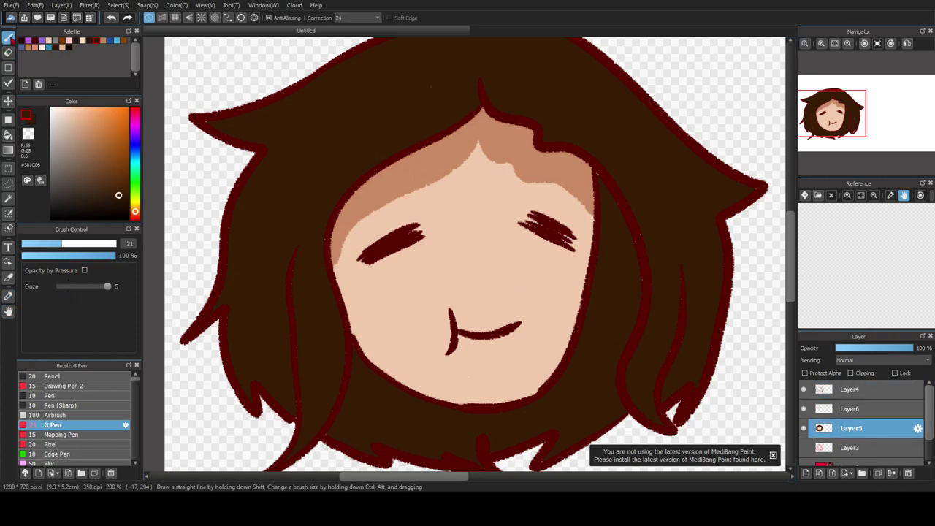
- Reduce the G Pen size to 12.5 and draw a thin dark brown eyebrow above each eye
{"action": "mouse_move", "coordinate": [434, 183]}
{"action": "left_mouse_down"}
{"action": "mouse_move", "coordinate": [397, 188]}
{"action": "mouse_move", "coordinate": [357, 216]}
{"action": "left_mouse_up"}
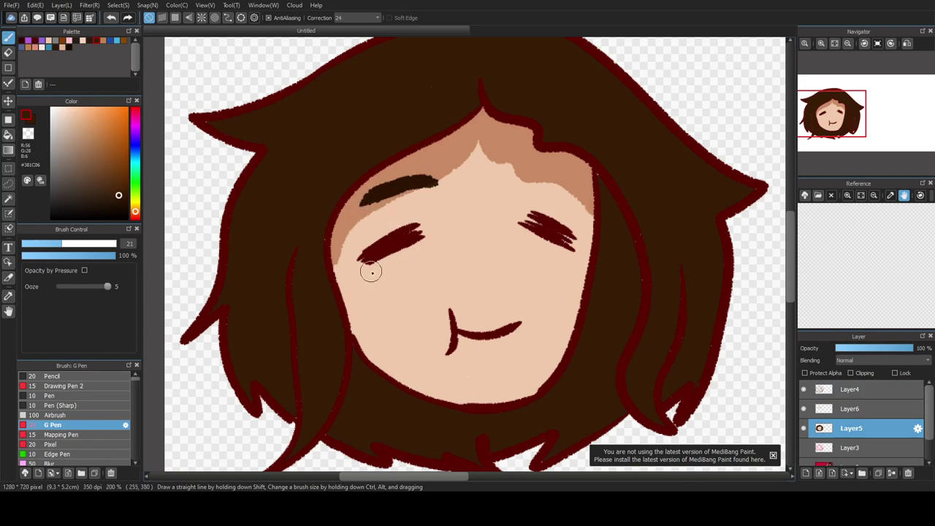
{"action": "key", "text": "ctrl+z"}
{"action": "left_click_drag", "start_coordinate": [55, 247], "coordinate": [44, 246]}
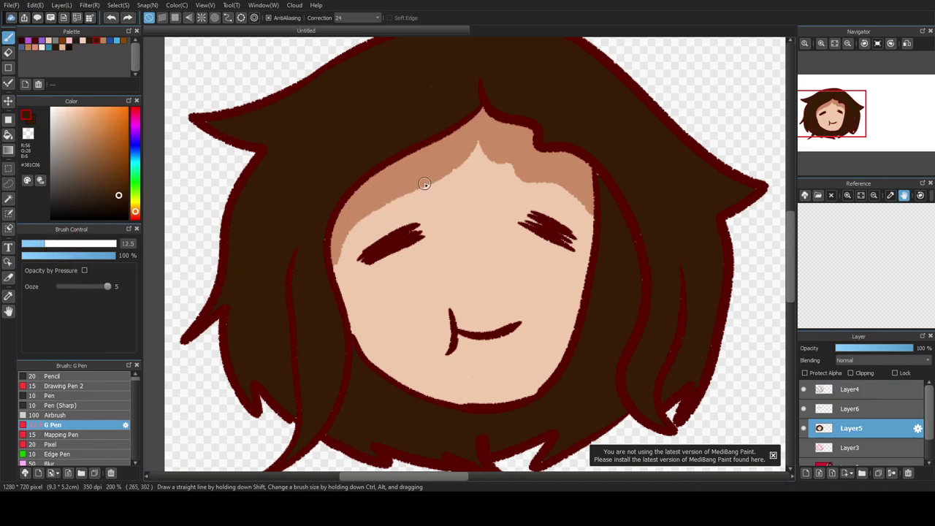
{"action": "left_click_drag", "start_coordinate": [381, 199], "coordinate": [425, 179]}
{"action": "left_click_drag", "start_coordinate": [518, 176], "coordinate": [571, 192]}
{"action": "scroll", "coordinate": [438, 196], "scroll_direction": "down", "scroll_amount": 1}
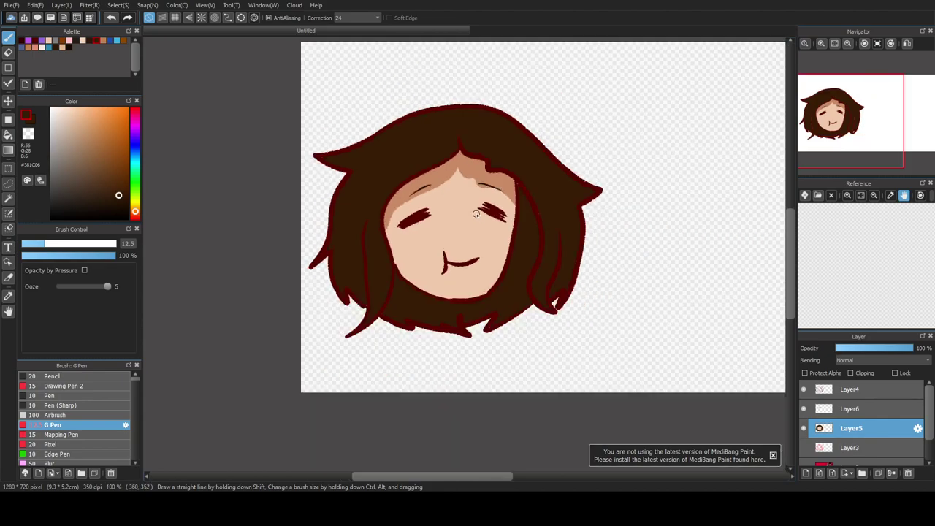
{"action": "scroll", "coordinate": [476, 214], "scroll_direction": "up", "scroll_amount": 2}
{"action": "scroll", "coordinate": [514, 233], "scroll_direction": "down", "scroll_amount": 2}
{"action": "left_click", "coordinate": [8, 295]}
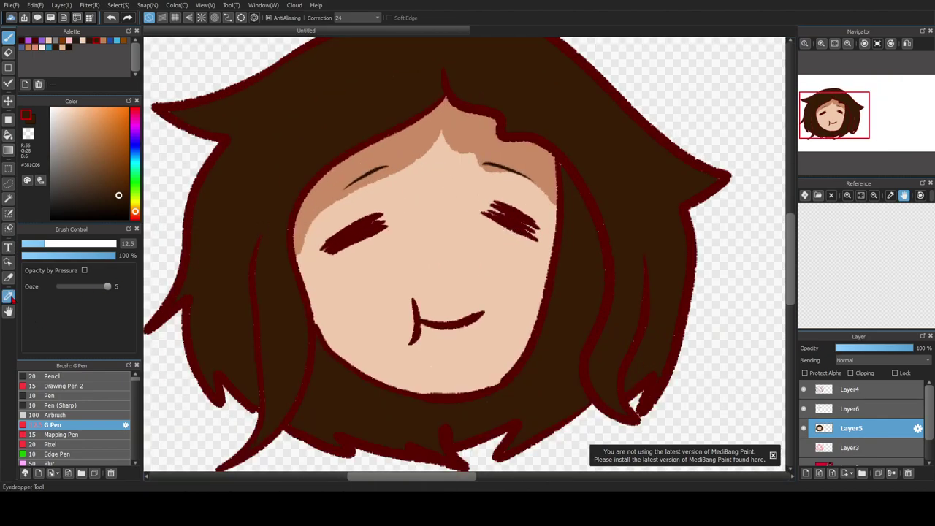
{"action": "scroll", "coordinate": [406, 281], "scroll_direction": "up", "scroll_amount": 2}
{"action": "left_click", "coordinate": [405, 281]}
{"action": "left_click", "coordinate": [8, 37]}
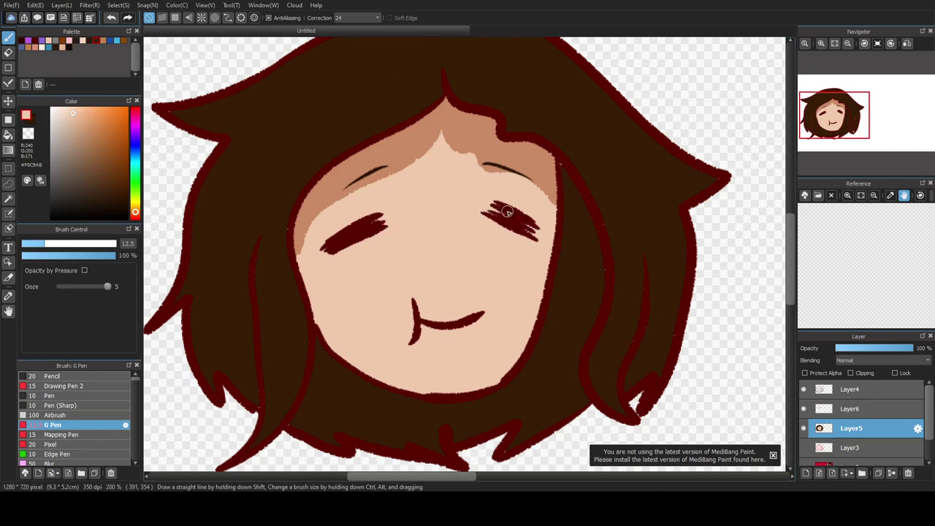
{"action": "scroll", "coordinate": [372, 208], "scroll_direction": "down", "scroll_amount": 2}
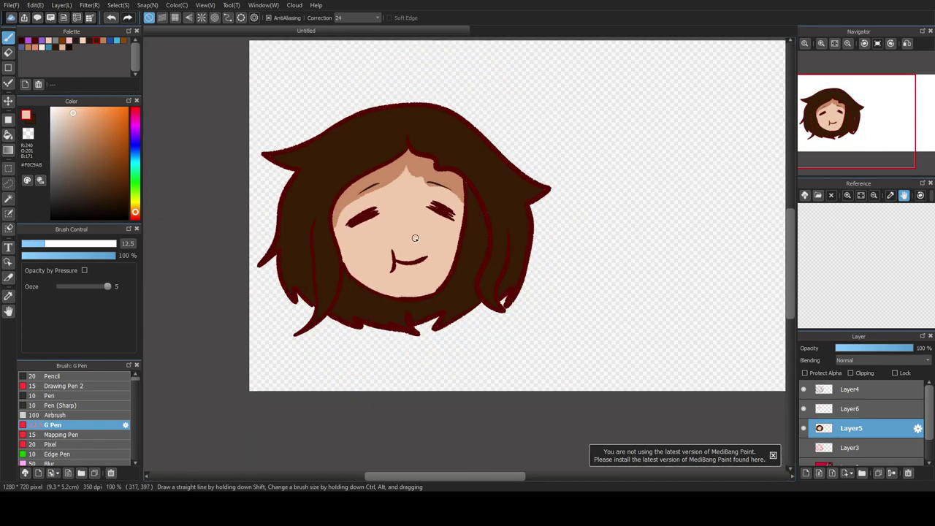
{"action": "scroll", "coordinate": [410, 203], "scroll_direction": "up", "scroll_amount": 2}
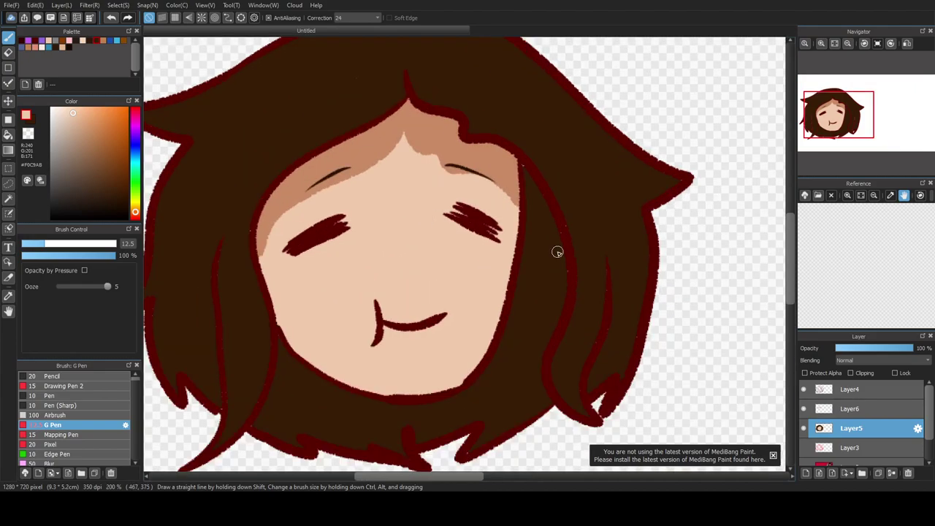
- Draw zigzag shadow edges across the hair on both sides of the face on Layer6, using the sampled hair brown #381C06
{"action": "left_click", "coordinate": [876, 407]}
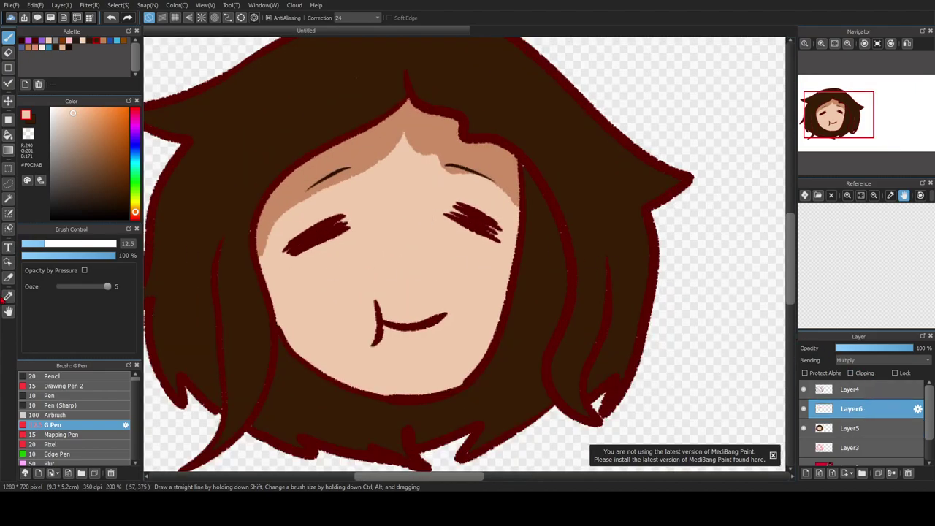
{"action": "left_click", "coordinate": [174, 189], "text": "alt"}
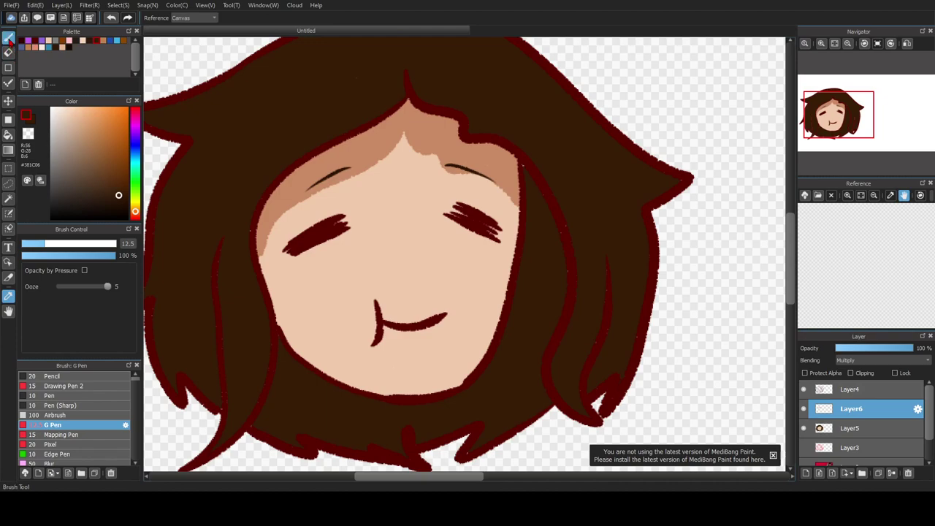
{"action": "mouse_move", "coordinate": [157, 219]}
{"action": "left_mouse_down"}
{"action": "mouse_move", "coordinate": [174, 253]}
{"action": "mouse_move", "coordinate": [185, 243]}
{"action": "mouse_move", "coordinate": [203, 274]}
{"action": "mouse_move", "coordinate": [214, 239]}
{"action": "mouse_move", "coordinate": [215, 263]}
{"action": "mouse_move", "coordinate": [235, 233]}
{"action": "mouse_move", "coordinate": [249, 262]}
{"action": "left_mouse_up"}
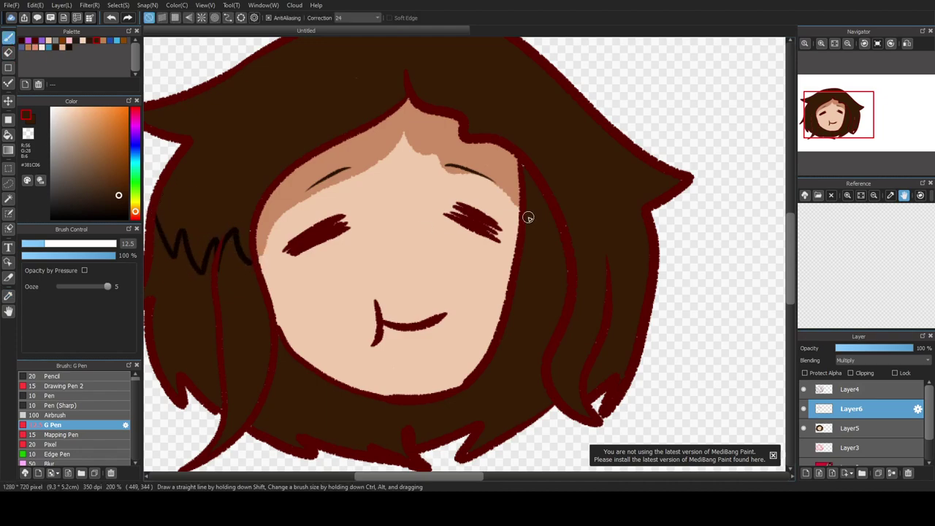
{"action": "mouse_move", "coordinate": [568, 223]}
{"action": "left_mouse_down"}
{"action": "mouse_move", "coordinate": [564, 197]}
{"action": "mouse_move", "coordinate": [617, 226]}
{"action": "mouse_move", "coordinate": [582, 187]}
{"action": "mouse_move", "coordinate": [624, 207]}
{"action": "mouse_move", "coordinate": [622, 153]}
{"action": "left_mouse_up"}
- Bucket-fill the hair sections below the zigzag edges and under the chin with #381C06 on Layer6
{"action": "left_click", "coordinate": [8, 134]}
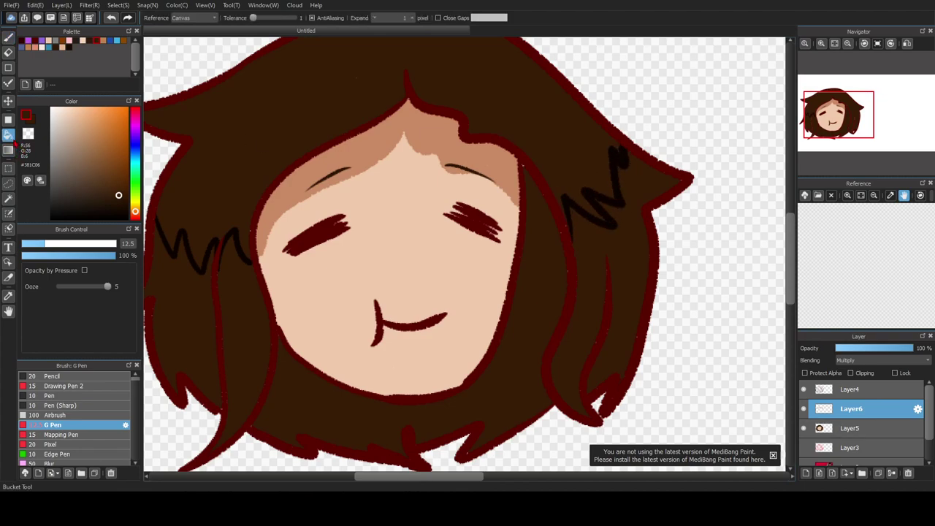
{"action": "left_click", "coordinate": [229, 289]}
{"action": "left_click", "coordinate": [194, 300]}
{"action": "left_click", "coordinate": [348, 408]}
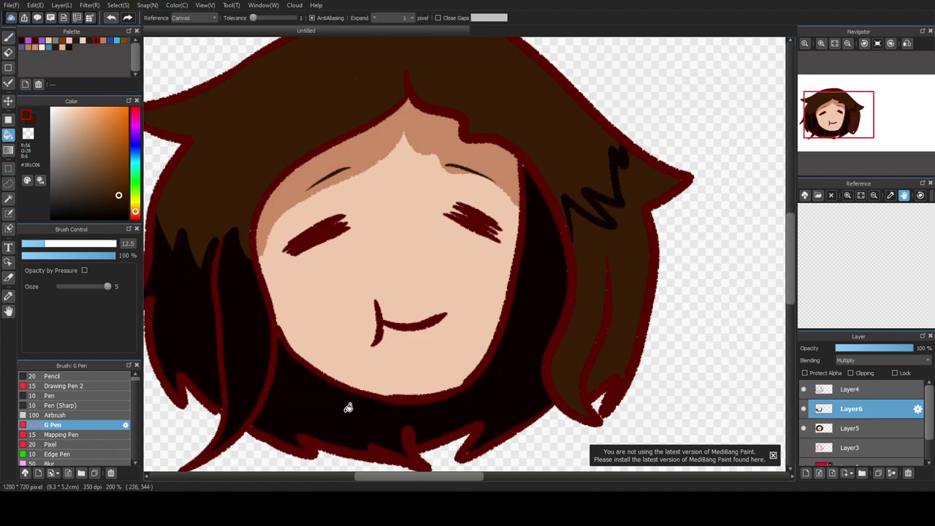
{"action": "left_click", "coordinate": [590, 321]}
- Hide Layer6 and select the face's skin area using the Magic Wand with Expand set to 0
{"action": "scroll", "coordinate": [421, 372], "scroll_direction": "down", "scroll_amount": 2}
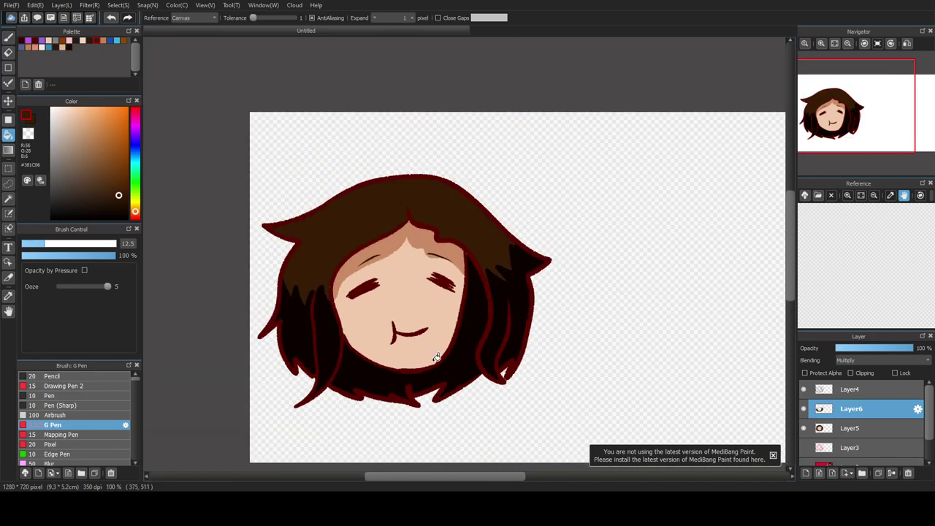
{"action": "scroll", "coordinate": [446, 385], "scroll_direction": "down", "scroll_amount": 1}
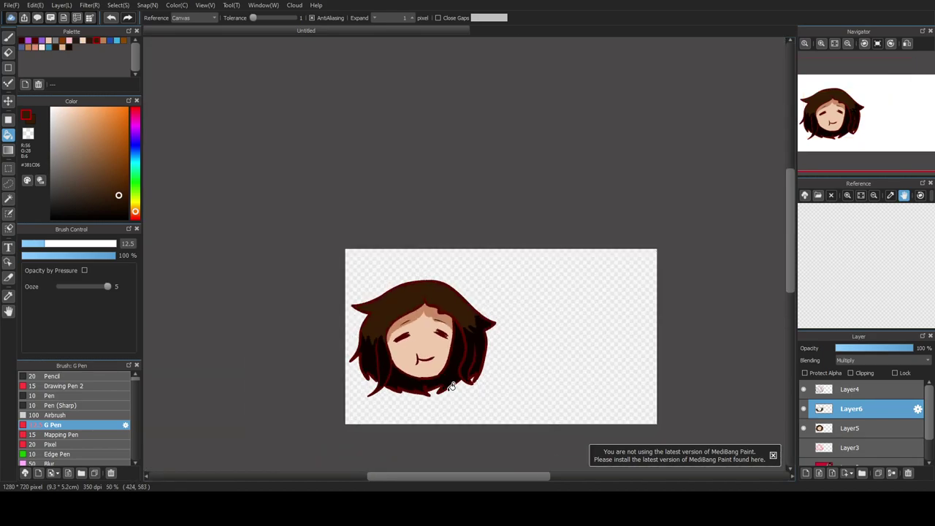
{"action": "scroll", "coordinate": [450, 386], "scroll_direction": "up", "scroll_amount": 3}
{"action": "left_click", "coordinate": [805, 428]}
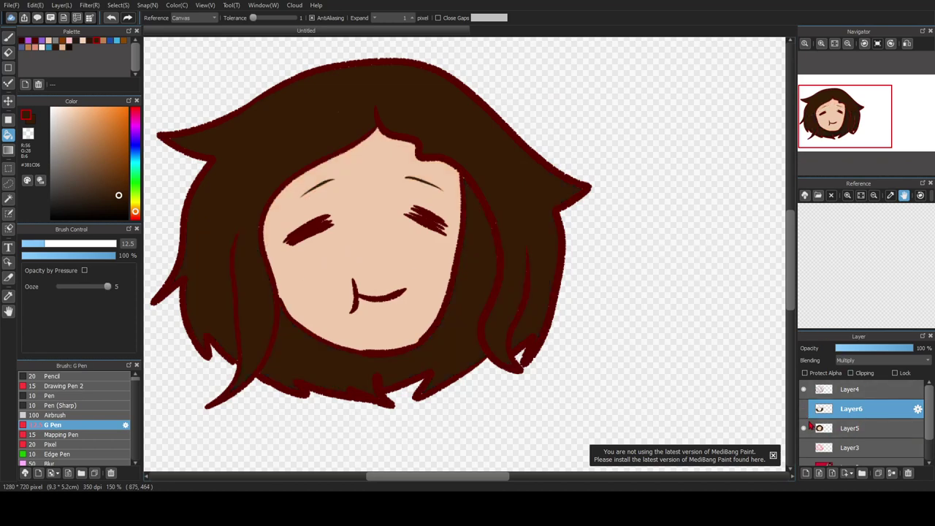
{"action": "left_click", "coordinate": [8, 198]}
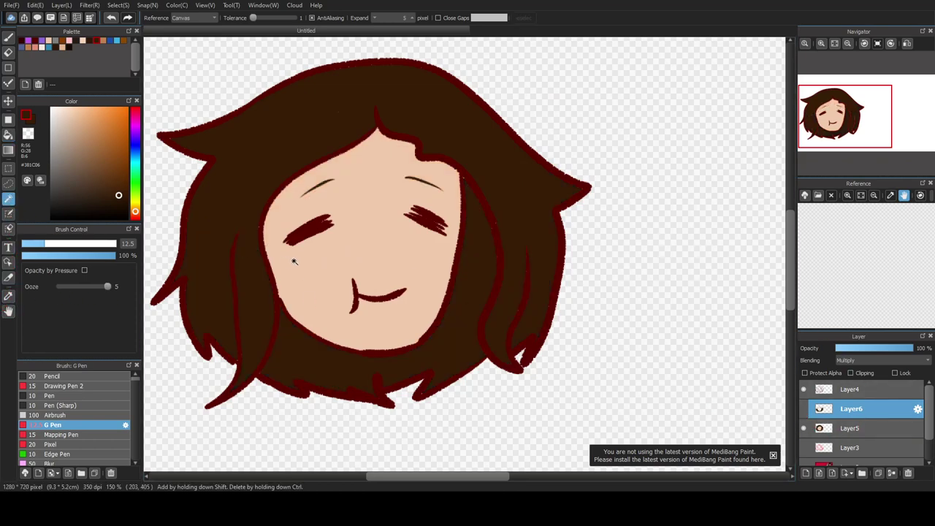
{"action": "left_click", "coordinate": [375, 21]}
{"action": "left_click", "coordinate": [380, 220]}
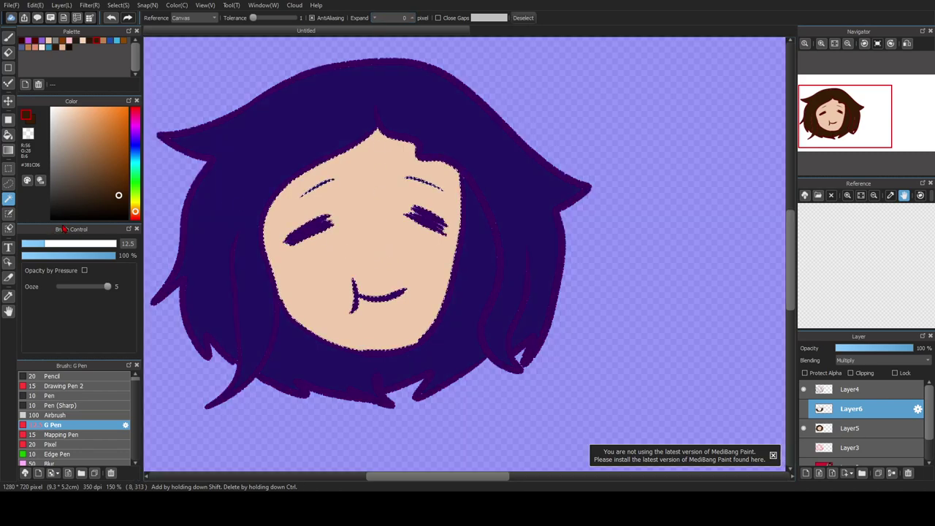
- Airbrush a soft #E1675E blush onto both cheeks on Layer5, using brush size 175 and 5% opacity
{"action": "left_click", "coordinate": [84, 405]}
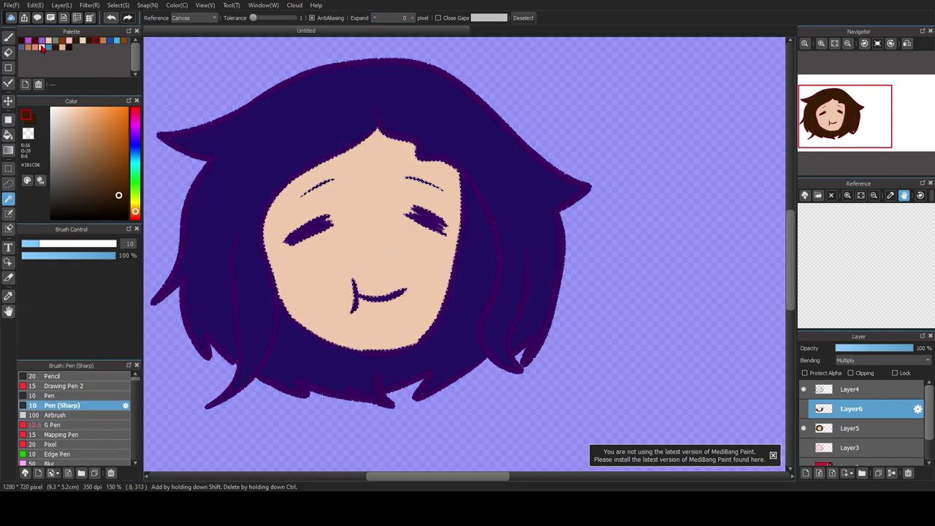
{"action": "left_click", "coordinate": [43, 48]}
{"action": "left_click_drag", "start_coordinate": [111, 121], "coordinate": [95, 120]}
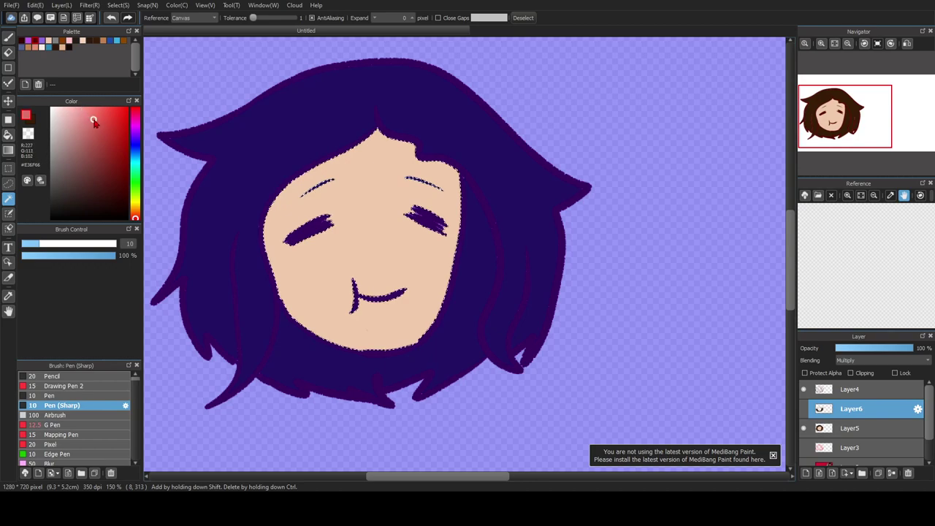
{"action": "left_click", "coordinate": [9, 36]}
{"action": "left_click", "coordinate": [851, 428]}
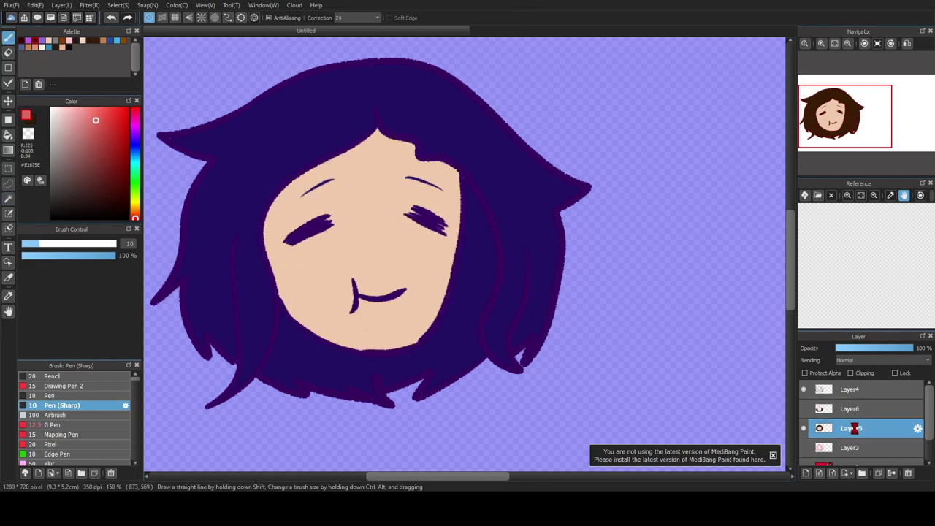
{"action": "key", "text": "ctrl+z"}
{"action": "left_click", "coordinate": [81, 416]}
{"action": "left_click_drag", "start_coordinate": [106, 244], "coordinate": [117, 244]}
{"action": "left_click_drag", "start_coordinate": [264, 250], "coordinate": [278, 276]}
{"action": "mouse_move", "coordinate": [456, 238]}
{"action": "left_mouse_down"}
{"action": "mouse_move", "coordinate": [464, 264]}
{"action": "mouse_move", "coordinate": [451, 272]}
{"action": "mouse_move", "coordinate": [443, 262]}
{"action": "mouse_move", "coordinate": [414, 265]}
{"action": "mouse_move", "coordinate": [431, 224]}
{"action": "mouse_move", "coordinate": [458, 256]}
{"action": "mouse_move", "coordinate": [467, 236]}
{"action": "left_mouse_up"}
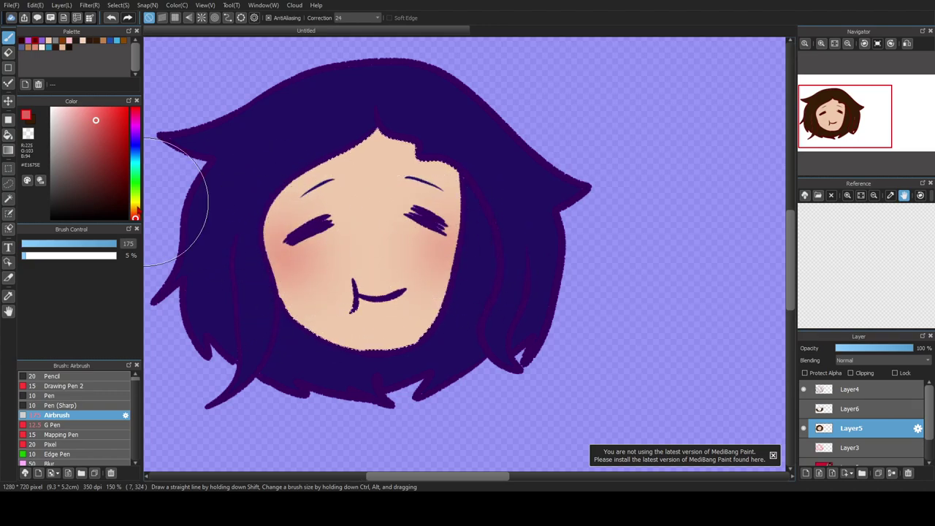
- Clear the selection around the face
{"action": "left_click", "coordinate": [9, 200]}
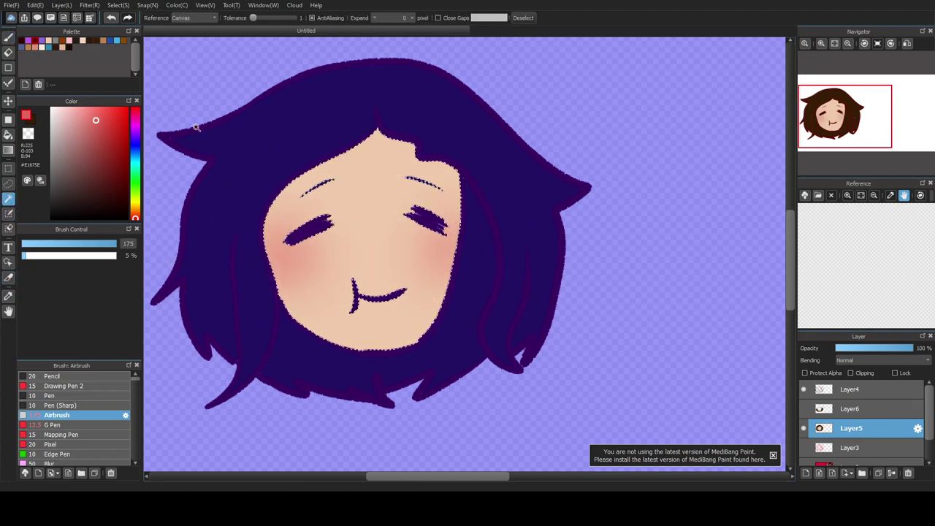
{"action": "left_click", "coordinate": [497, 87]}
{"action": "scroll", "coordinate": [345, 171], "scroll_direction": "down", "scroll_amount": 2}
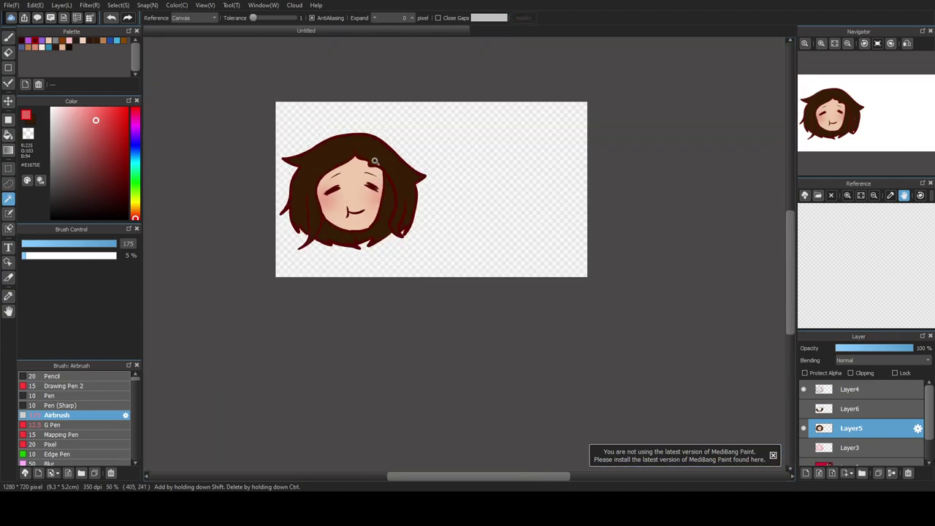
{"action": "scroll", "coordinate": [374, 160], "scroll_direction": "up", "scroll_amount": 1}
- Draw a small zigzag highlight on each side of the upper hair on Layer4 with the size 10 Pen in light orange #EAB68A
{"action": "left_click", "coordinate": [851, 389]}
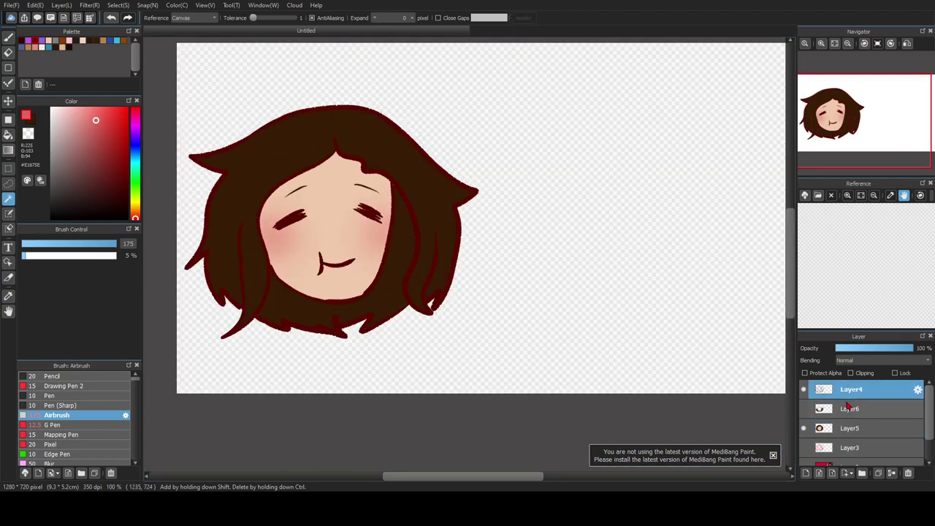
{"action": "left_click", "coordinate": [8, 295]}
{"action": "left_click", "coordinate": [253, 162]}
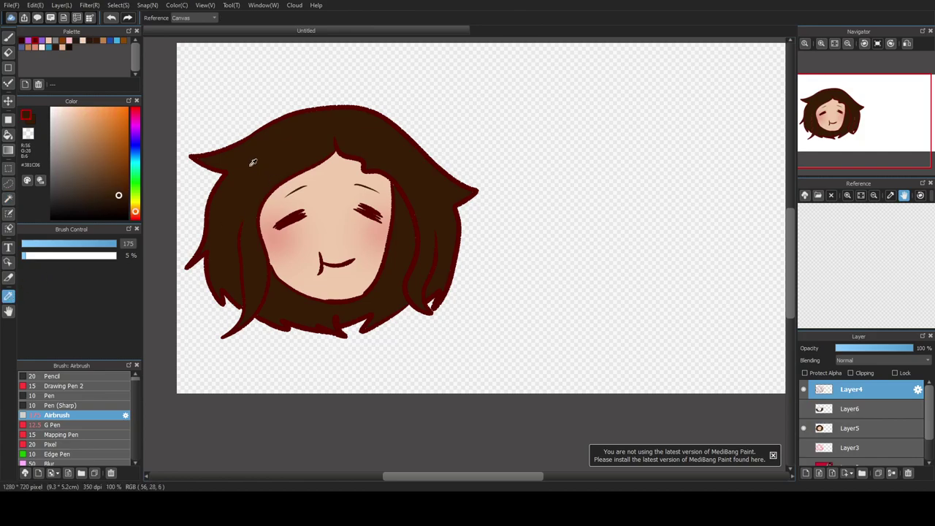
{"action": "left_click", "coordinate": [8, 36]}
{"action": "left_click", "coordinate": [81, 117]}
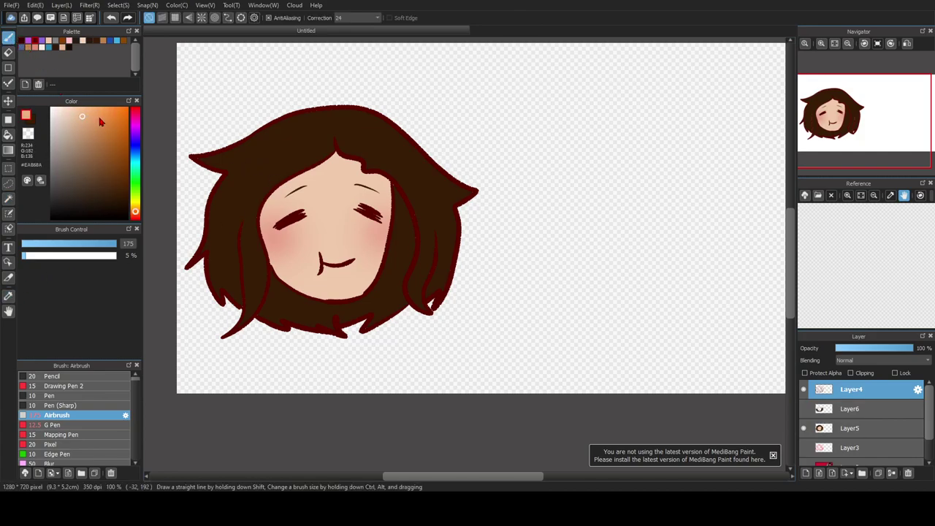
{"action": "left_click", "coordinate": [73, 396]}
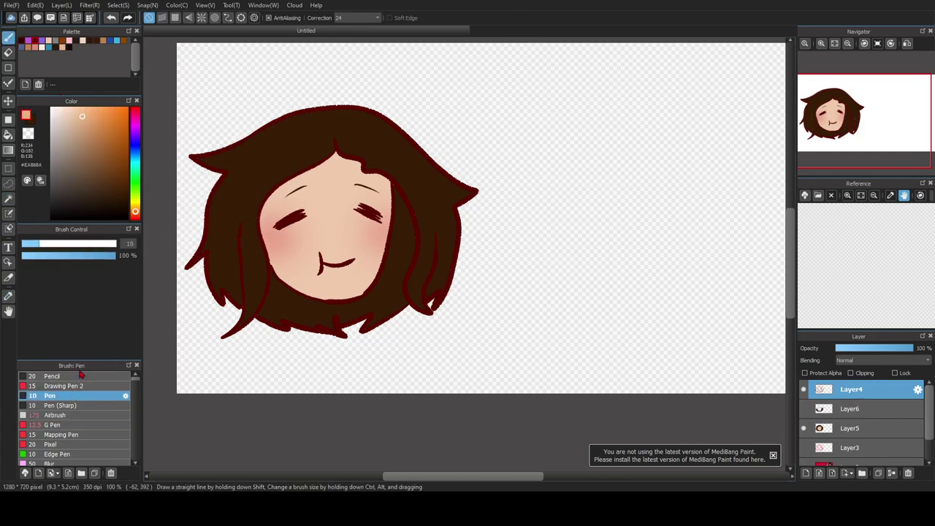
{"action": "left_click_drag", "start_coordinate": [367, 153], "coordinate": [404, 148]}
- Show the Layer6 shading and the Layer2 background image with the whole canvas fitted to view
{"action": "left_click", "coordinate": [804, 408]}
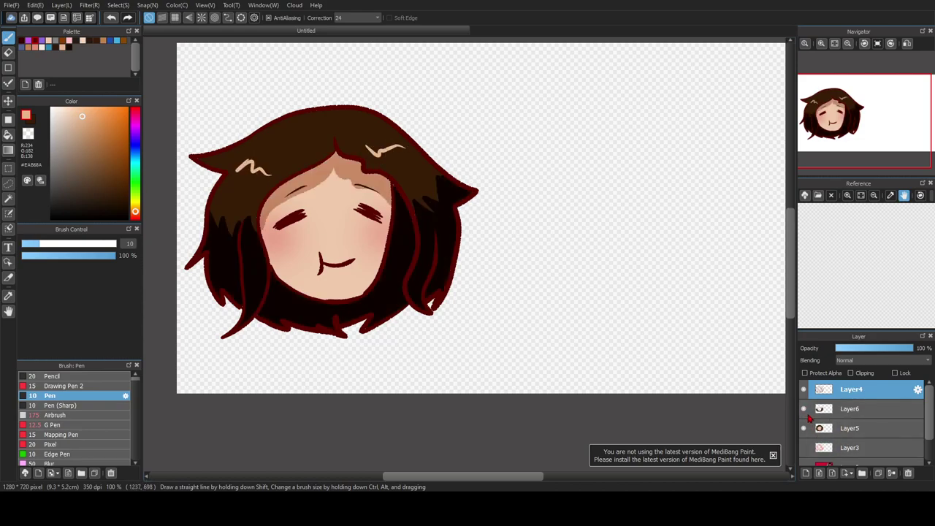
{"action": "left_click", "coordinate": [835, 44]}
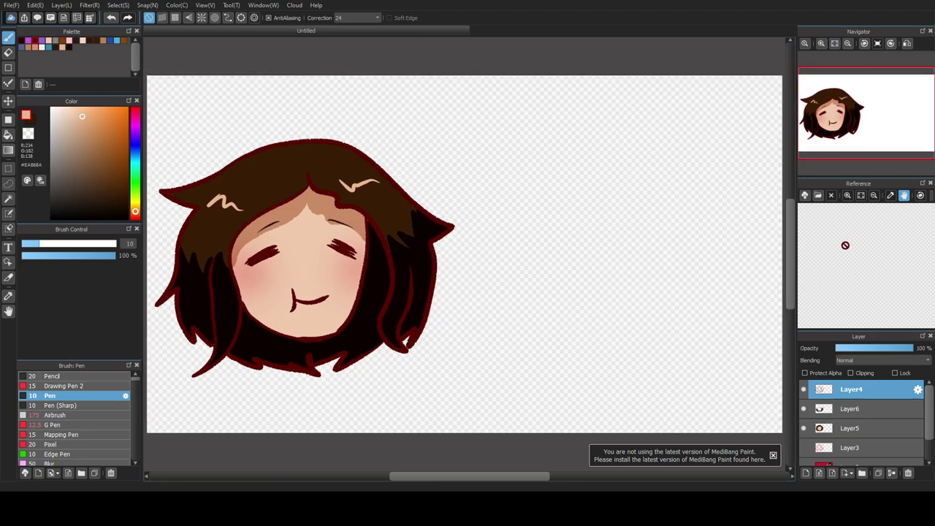
{"action": "left_click", "coordinate": [804, 465]}
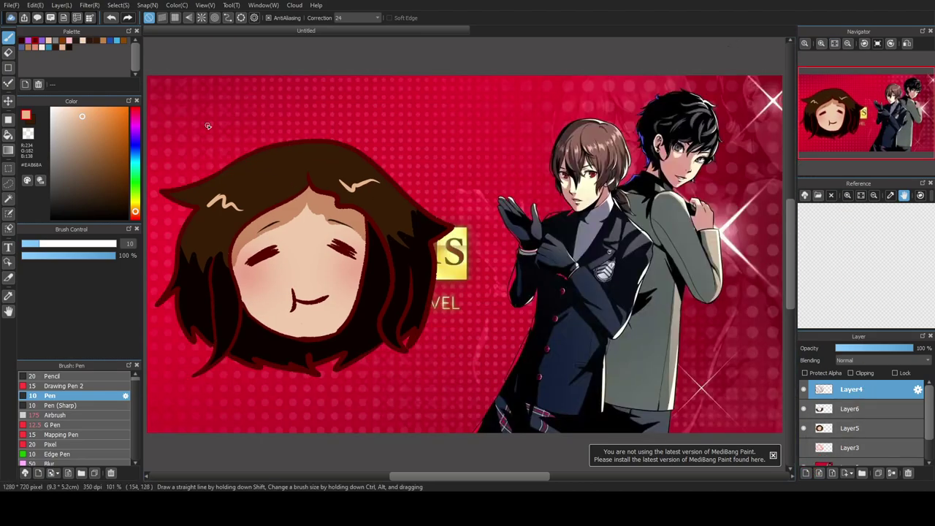
- Merge the head's line art and shading layers down into Layer5, and delete the Layer3 sketch
{"action": "left_click", "coordinate": [850, 409]}
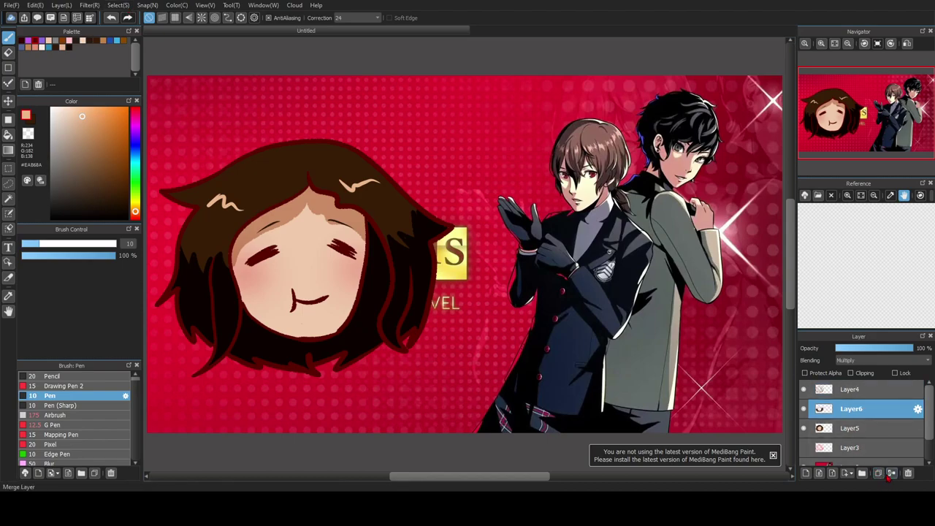
{"action": "left_click", "coordinate": [891, 473]}
{"action": "left_click", "coordinate": [892, 473]}
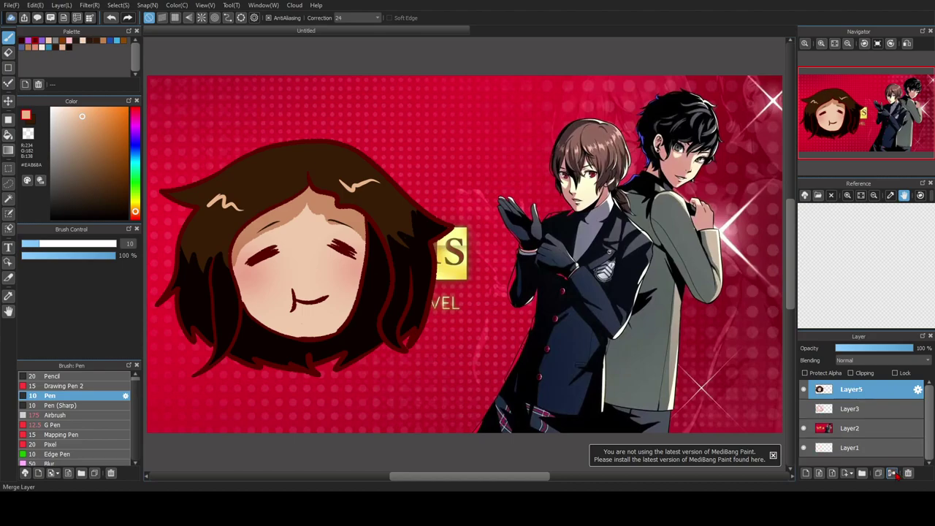
{"action": "left_click", "coordinate": [870, 412]}
{"action": "left_click", "coordinate": [908, 473]}
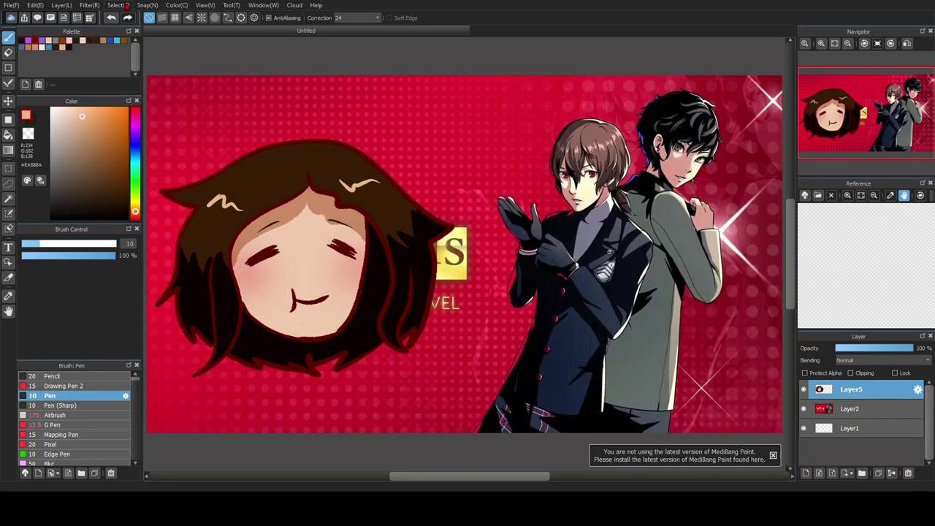
- Transform the head on Layer5: scale it down, tilt it counterclockwise and place it in the artwork's lower-left corner
{"action": "left_click", "coordinate": [144, 126]}
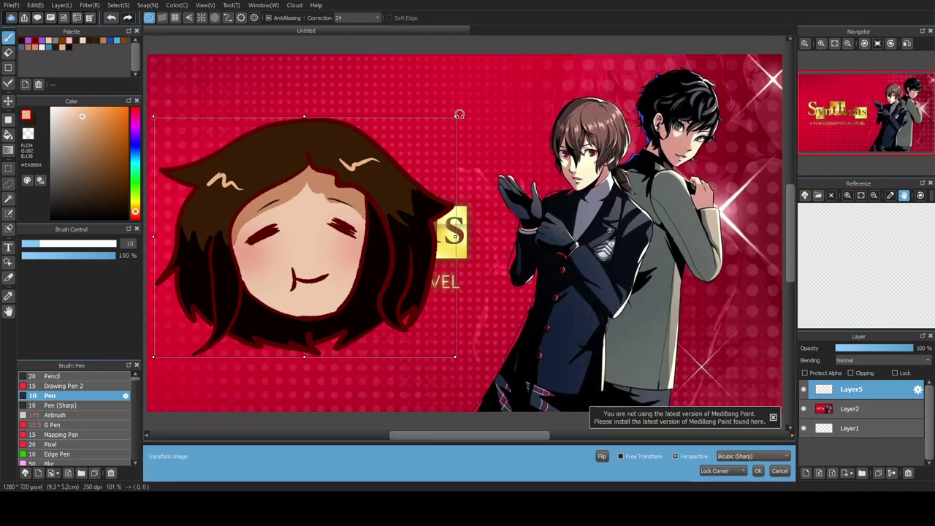
{"action": "left_click_drag", "start_coordinate": [457, 115], "coordinate": [347, 205]}
{"action": "left_click_drag", "start_coordinate": [223, 310], "coordinate": [228, 339]}
{"action": "left_click_drag", "start_coordinate": [362, 246], "coordinate": [353, 209]}
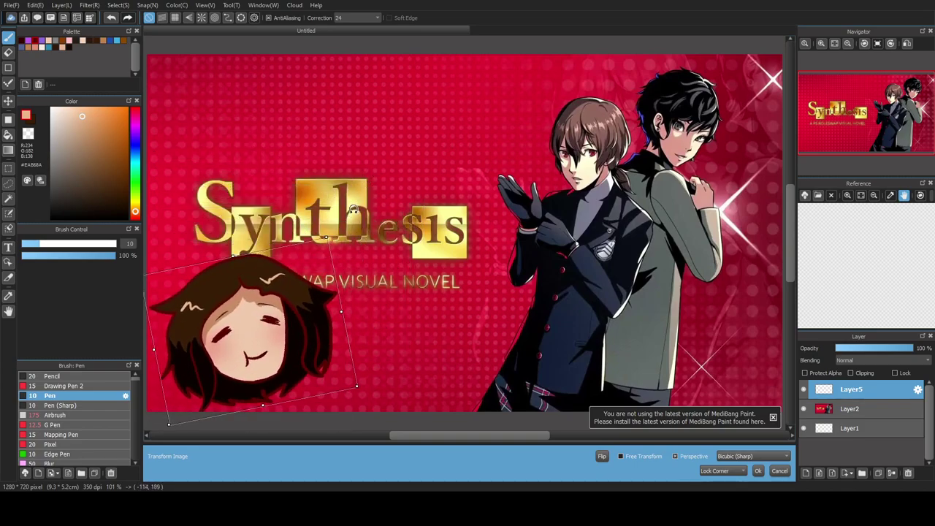
{"action": "left_click_drag", "start_coordinate": [299, 343], "coordinate": [304, 338]}
- Fine-tune the head's tilt and position just below the Synthesis title, and apply the transform
{"action": "scroll", "coordinate": [400, 347], "scroll_direction": "down", "scroll_amount": 4}
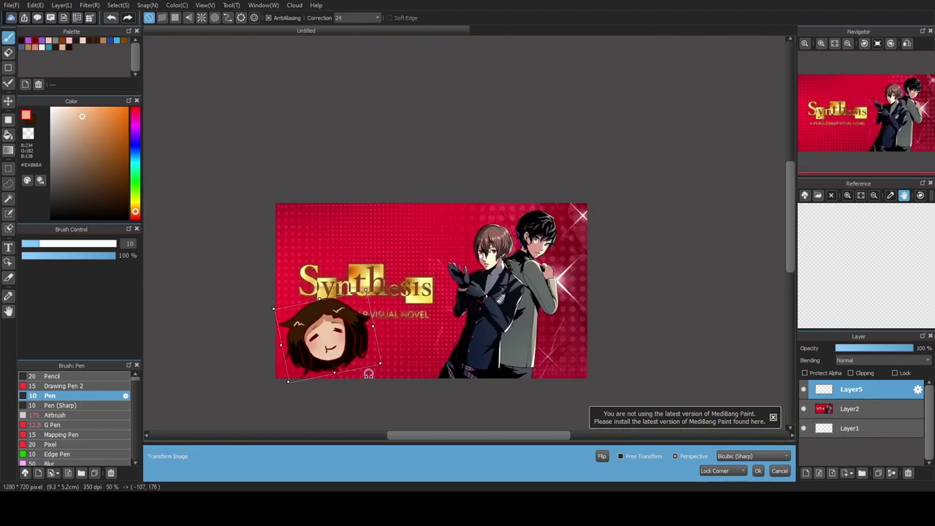
{"action": "left_click_drag", "start_coordinate": [355, 354], "coordinate": [364, 352]}
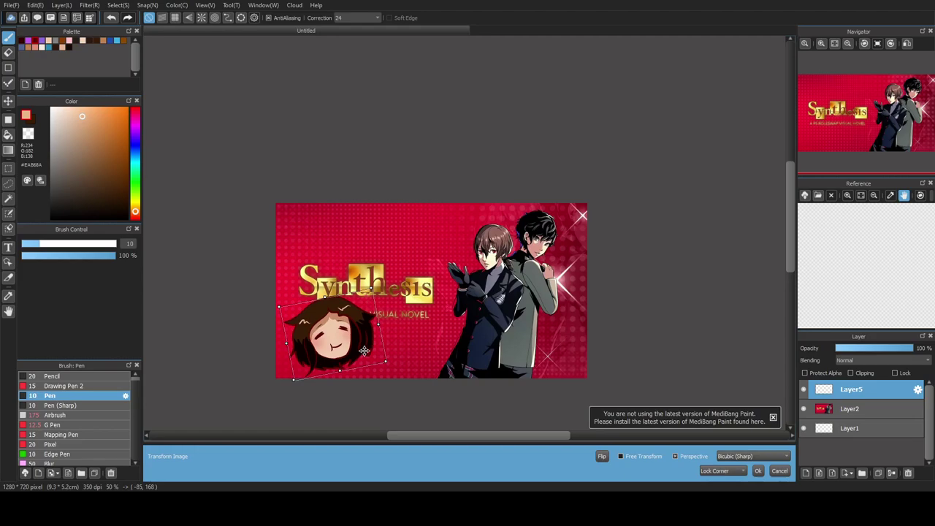
{"action": "scroll", "coordinate": [364, 352], "scroll_direction": "up", "scroll_amount": 2}
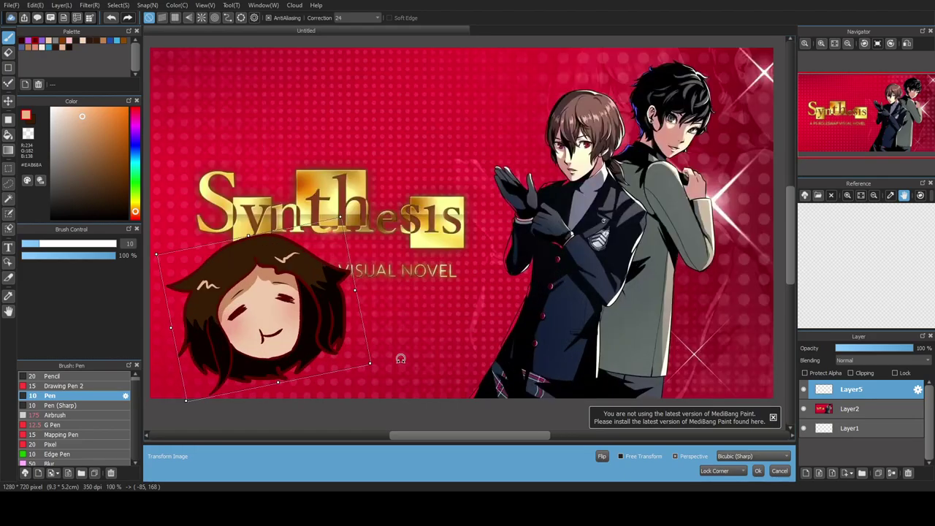
{"action": "scroll", "coordinate": [401, 359], "scroll_direction": "up", "scroll_amount": 1}
{"action": "scroll", "coordinate": [395, 358], "scroll_direction": "down", "scroll_amount": 1}
{"action": "scroll", "coordinate": [395, 359], "scroll_direction": "up", "scroll_amount": 1}
{"action": "scroll", "coordinate": [395, 359], "scroll_direction": "down", "scroll_amount": 1}
{"action": "scroll", "coordinate": [396, 358], "scroll_direction": "up", "scroll_amount": 1}
{"action": "scroll", "coordinate": [396, 359], "scroll_direction": "down", "scroll_amount": 3}
{"action": "mouse_move", "coordinate": [336, 339]}
{"action": "left_mouse_down"}
{"action": "mouse_move", "coordinate": [325, 206]}
{"action": "mouse_move", "coordinate": [315, 317]}
{"action": "mouse_move", "coordinate": [333, 328]}
{"action": "mouse_move", "coordinate": [333, 347]}
{"action": "left_mouse_up"}
{"action": "left_click_drag", "start_coordinate": [357, 265], "coordinate": [370, 260]}
{"action": "left_click_drag", "start_coordinate": [353, 317], "coordinate": [347, 319]}
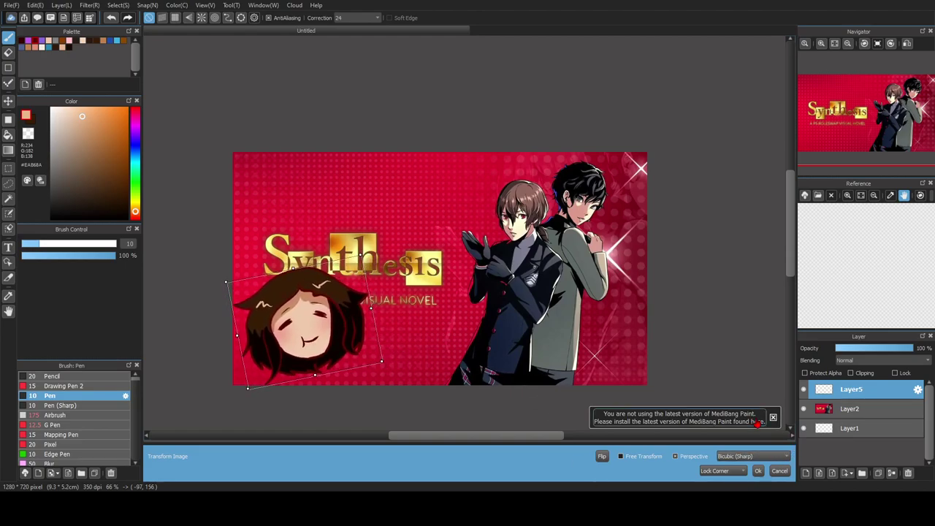
{"action": "left_click", "coordinate": [773, 417]}
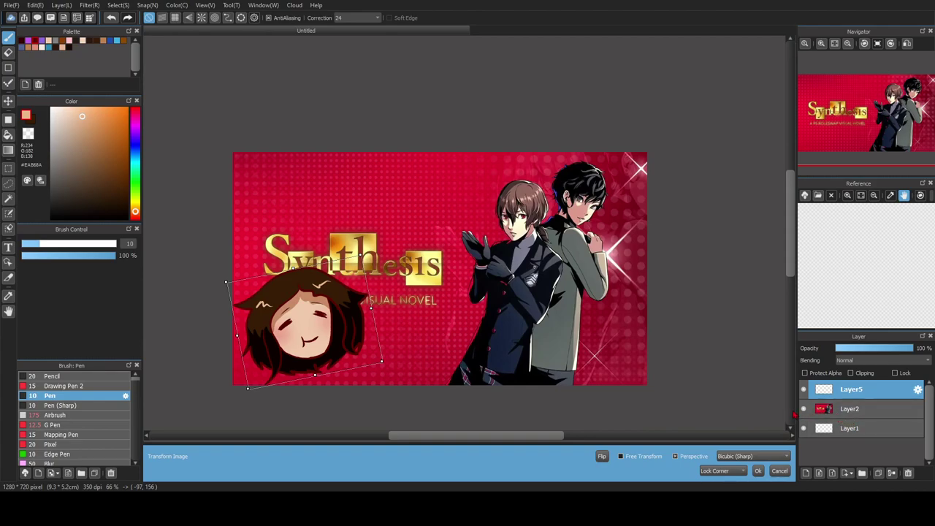
{"action": "left_click", "coordinate": [758, 471]}
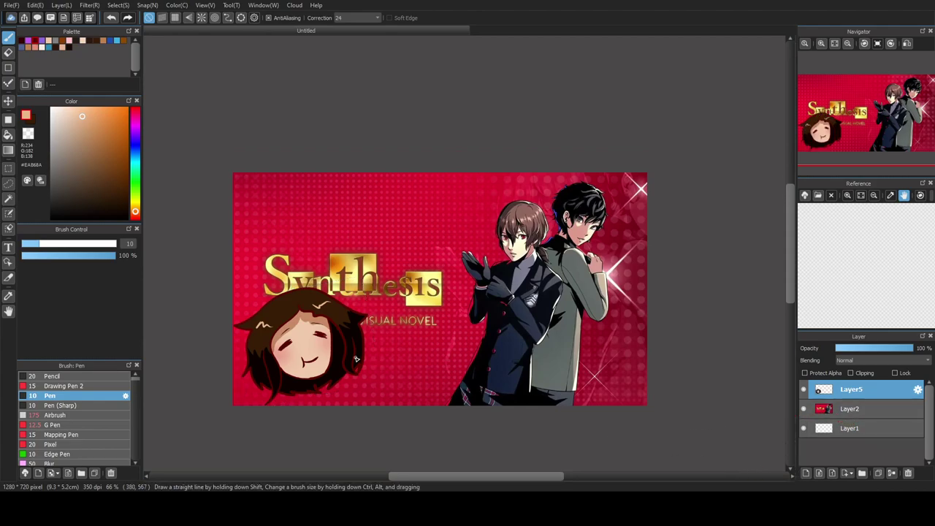
- Add a new layer and draw a white #FFFFFF rectangular frame just inside the canvas edges with a 5.9 px line
{"action": "left_click", "coordinate": [807, 473]}
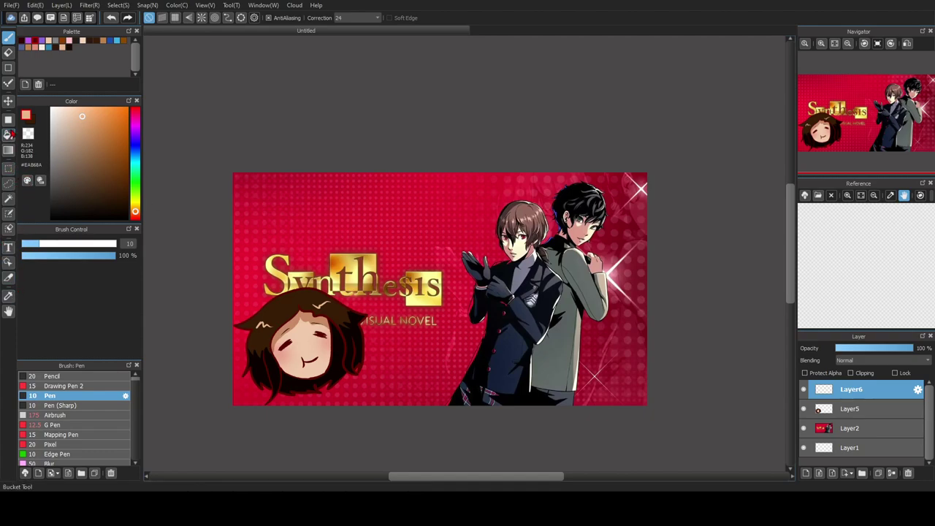
{"action": "left_click", "coordinate": [8, 67]}
{"action": "left_click", "coordinate": [189, 18]}
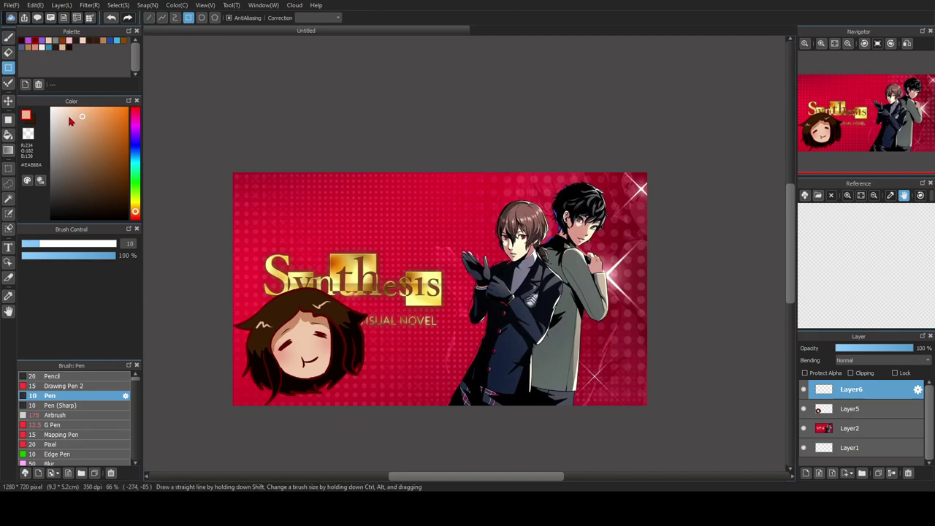
{"action": "left_click_drag", "start_coordinate": [73, 124], "coordinate": [48, 97]}
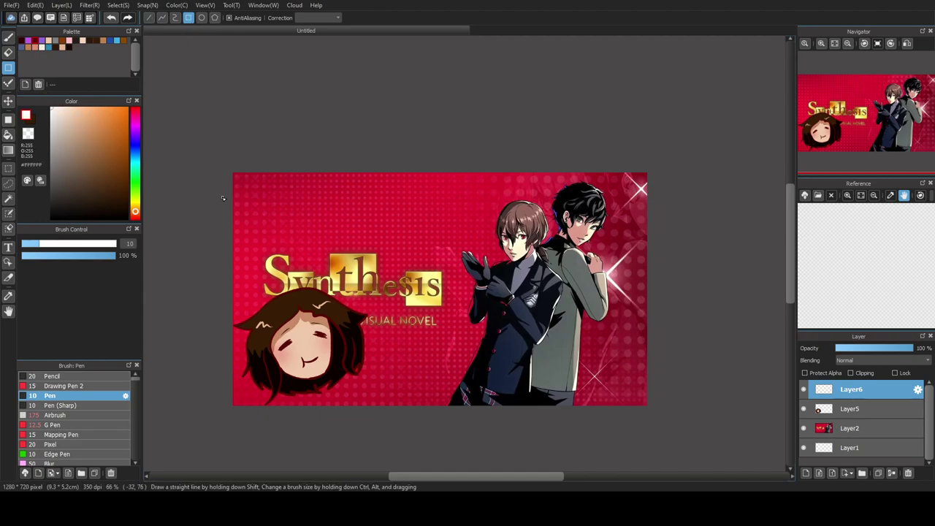
{"action": "left_click_drag", "start_coordinate": [42, 245], "coordinate": [34, 246]}
{"action": "left_click_drag", "start_coordinate": [238, 181], "coordinate": [643, 399]}
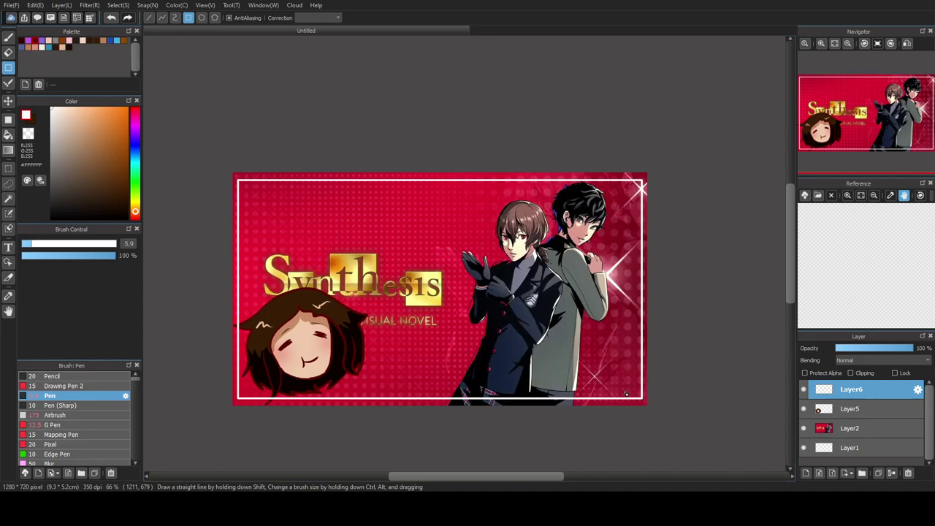
{"action": "scroll", "coordinate": [390, 282], "scroll_direction": "up", "scroll_amount": 3}
{"action": "scroll", "coordinate": [390, 282], "scroll_direction": "down", "scroll_amount": 3}
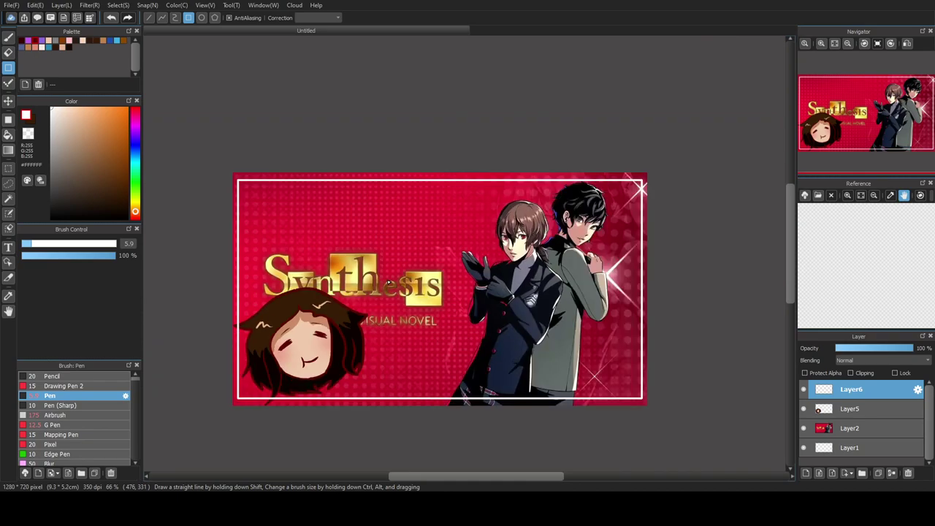
{"action": "scroll", "coordinate": [792, 287], "scroll_direction": "down", "scroll_amount": 3}
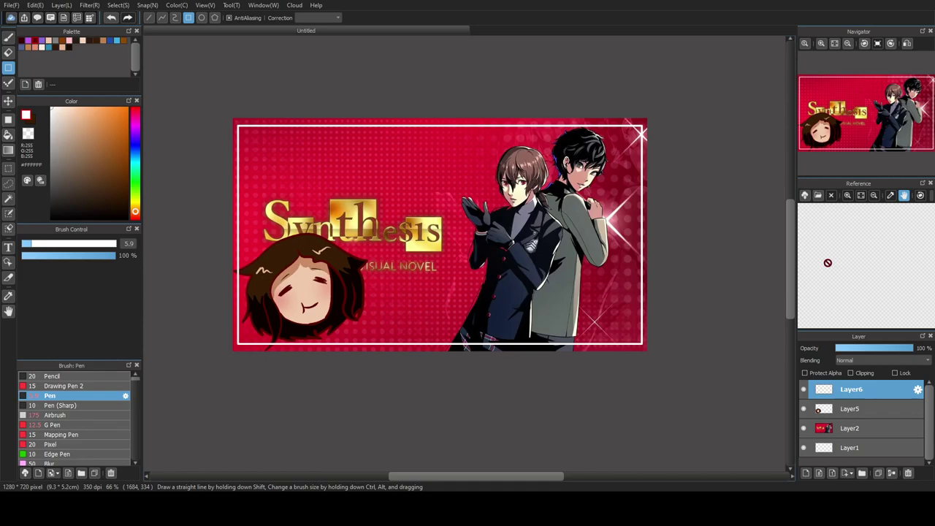
{"action": "mouse_move", "coordinate": [854, 71]}
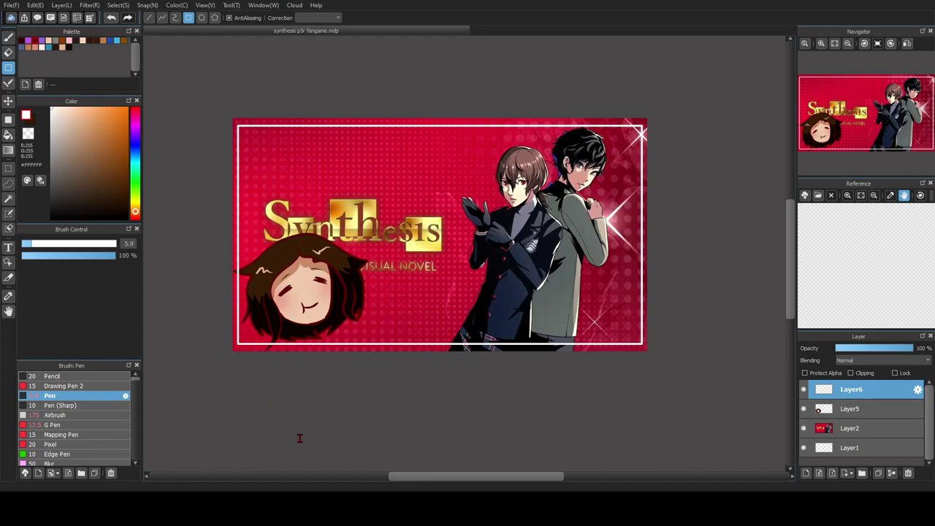
- Hide the Layer6 frame and the Layer2 background to view the head alone, and show both layers again
{"action": "left_click", "coordinate": [804, 389]}
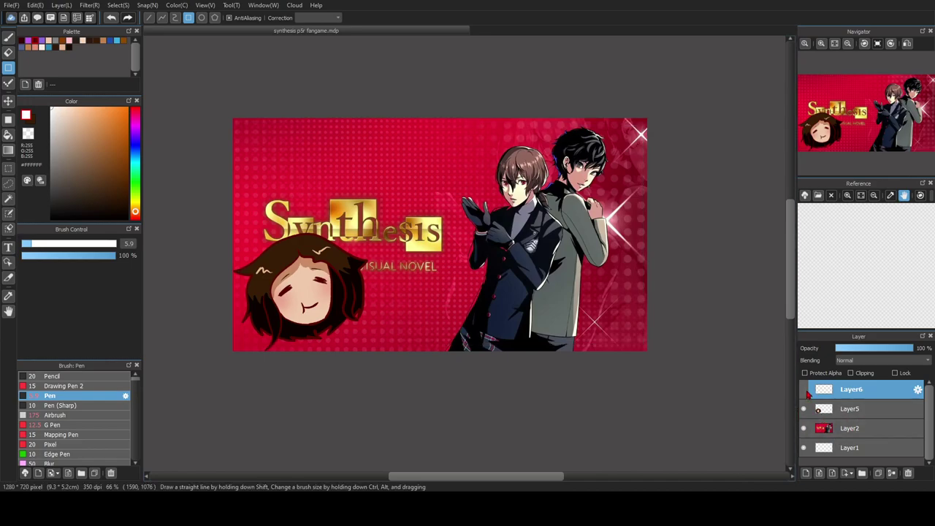
{"action": "left_click", "coordinate": [805, 429]}
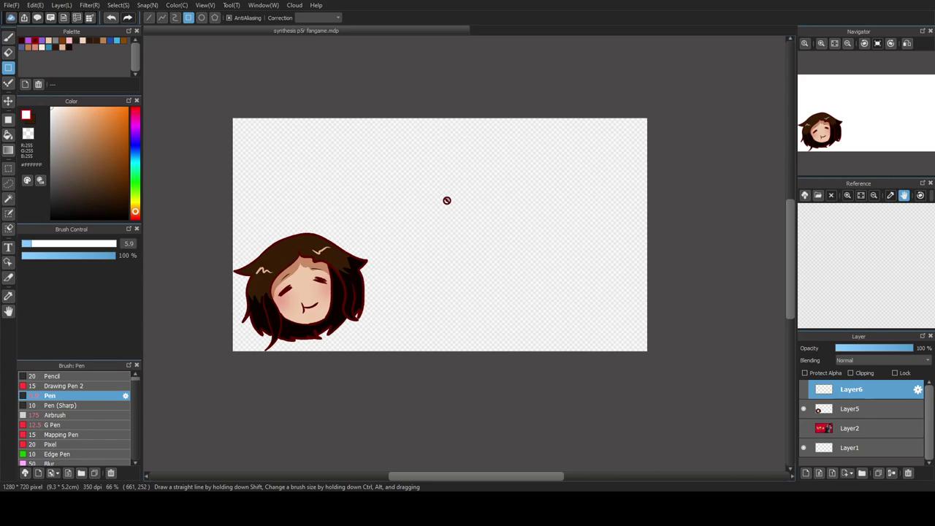
{"action": "left_click", "coordinate": [804, 429]}
{"action": "left_click", "coordinate": [804, 389]}
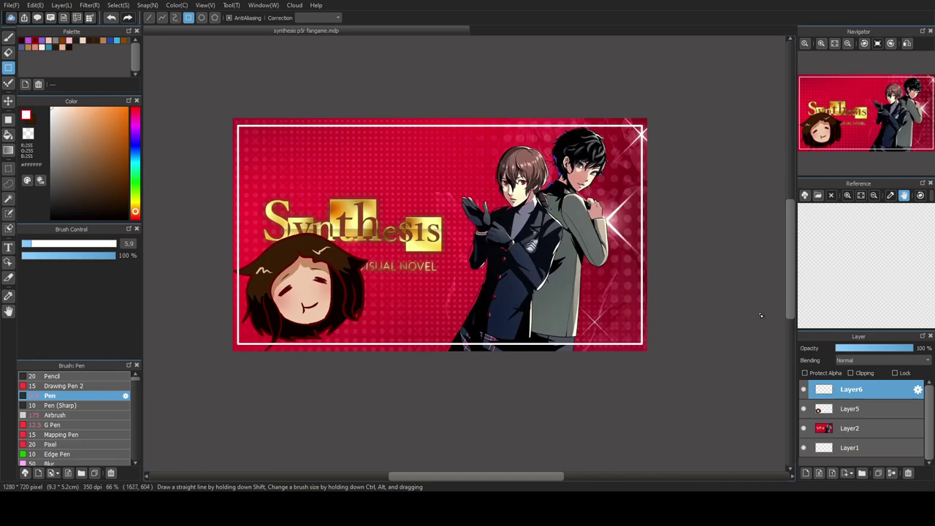
- Create a new 1280 × 720 pixel canvas at 350 dpi and paste the illustration of the girl holding a glowing orb
{"action": "left_click", "coordinate": [14, 6]}
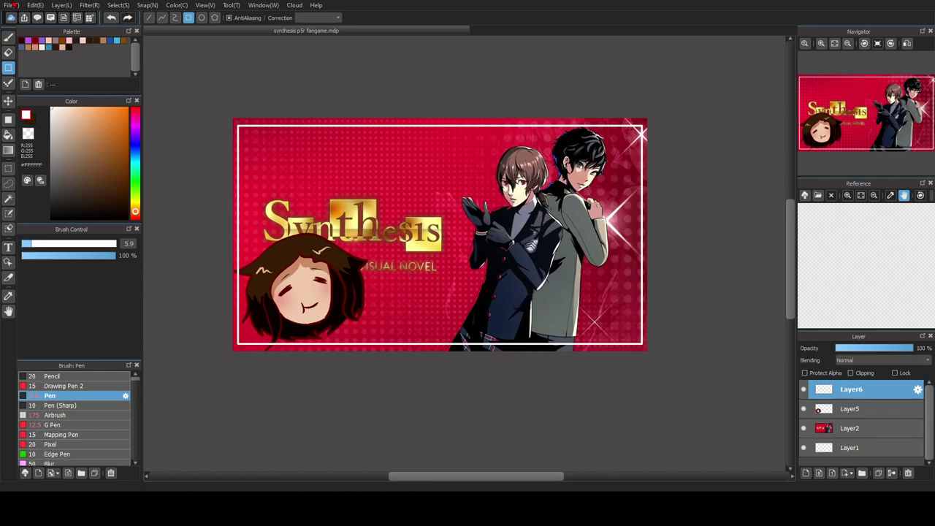
{"action": "left_click", "coordinate": [567, 359]}
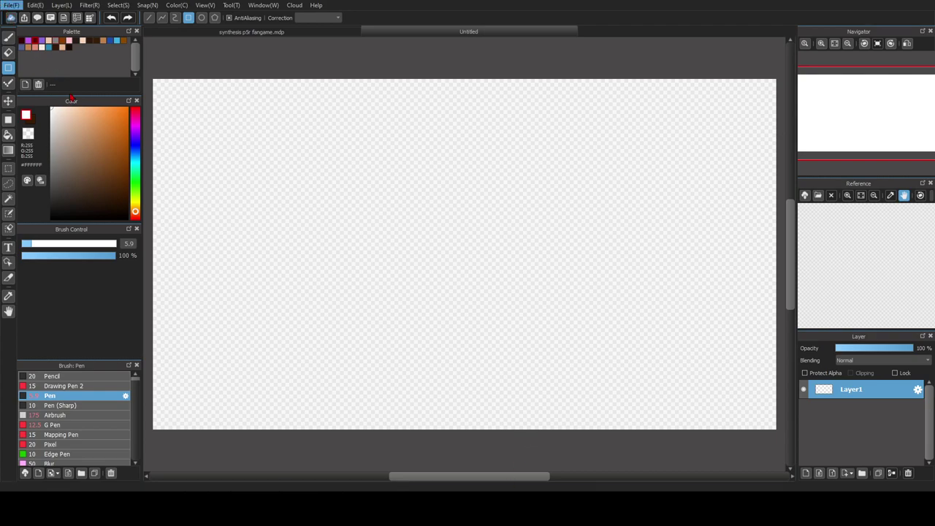
{"action": "key", "text": "ctrl+v"}
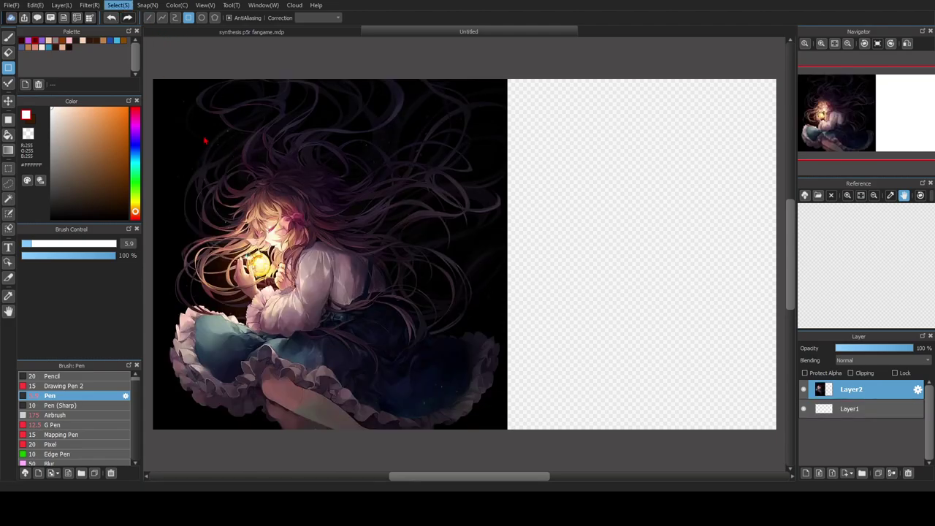
- Transform the pasted illustration: enlarge it to cover the whole canvas, reposition it with the face left of centre, and apply
{"action": "left_click", "coordinate": [207, 129]}
{"action": "scroll", "coordinate": [335, 250], "scroll_direction": "up", "scroll_amount": 1}
{"action": "scroll", "coordinate": [336, 255], "scroll_direction": "down", "scroll_amount": 3}
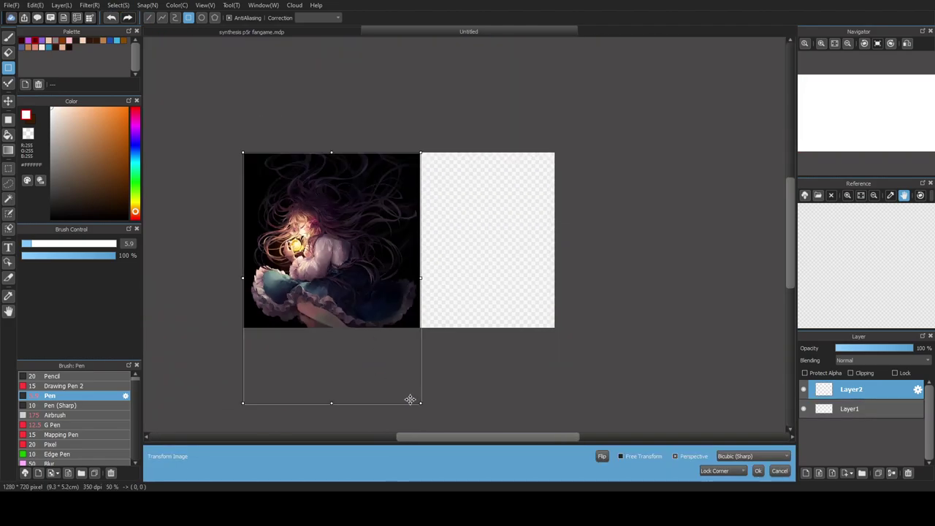
{"action": "left_click_drag", "start_coordinate": [422, 403], "coordinate": [580, 515]}
{"action": "left_click_drag", "start_coordinate": [534, 382], "coordinate": [505, 344]}
{"action": "left_click_drag", "start_coordinate": [506, 344], "coordinate": [509, 338]}
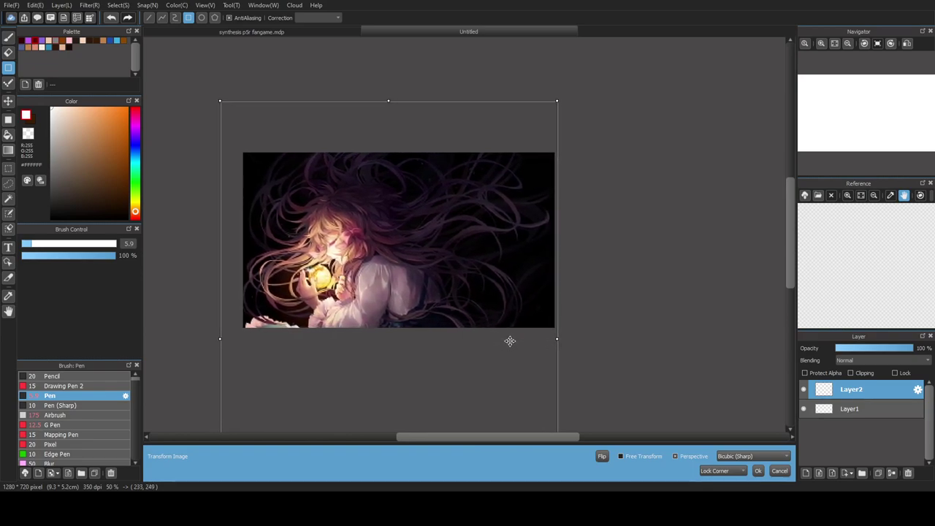
{"action": "left_click", "coordinate": [758, 471]}
- Brighten the illustration with a filter and shift its hue towards pink
{"action": "scroll", "coordinate": [320, 326], "scroll_direction": "up", "scroll_amount": 2}
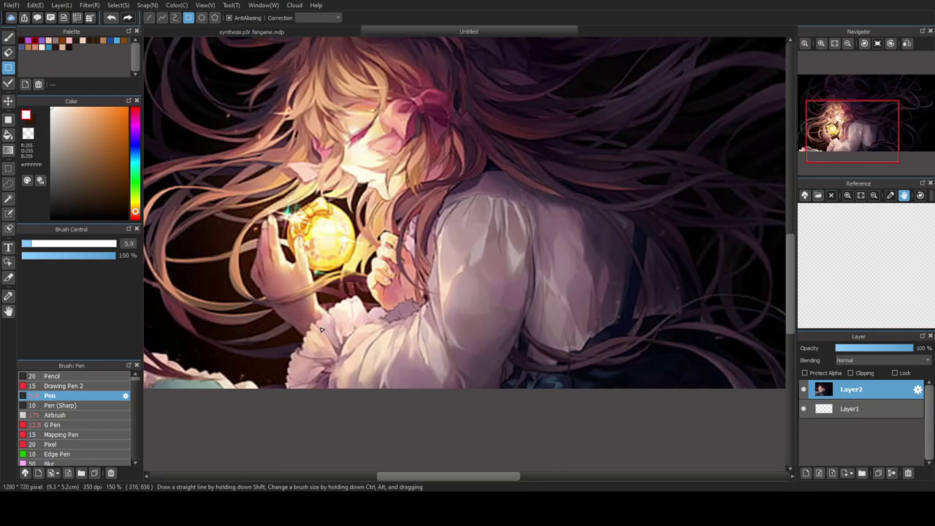
{"action": "scroll", "coordinate": [320, 326], "scroll_direction": "down", "scroll_amount": 1}
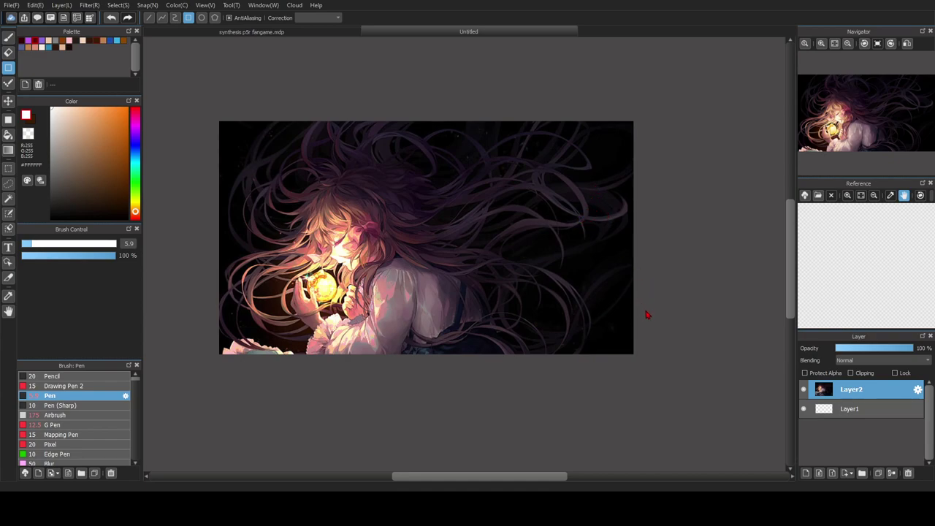
{"action": "scroll", "coordinate": [547, 307], "scroll_direction": "up", "scroll_amount": 1}
{"action": "scroll", "coordinate": [549, 311], "scroll_direction": "down", "scroll_amount": 1}
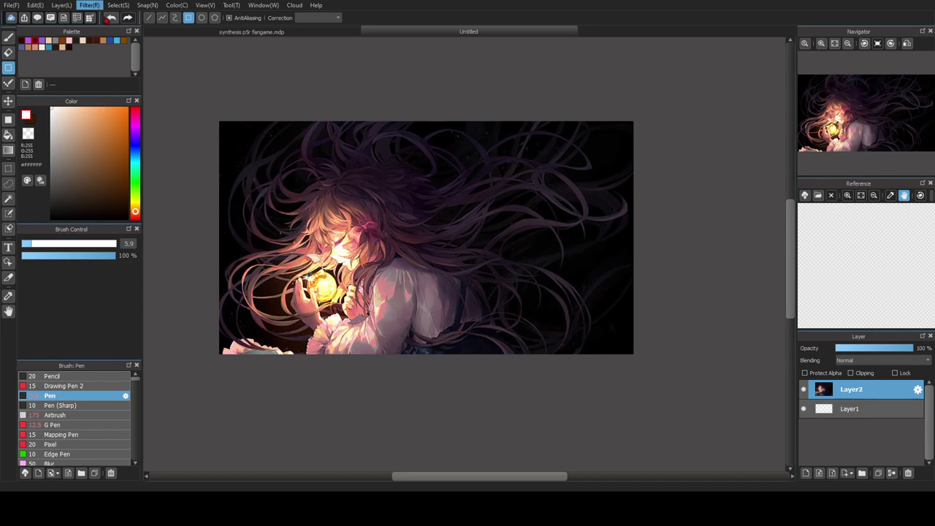
{"action": "left_click_drag", "start_coordinate": [504, 249], "coordinate": [509, 249]}
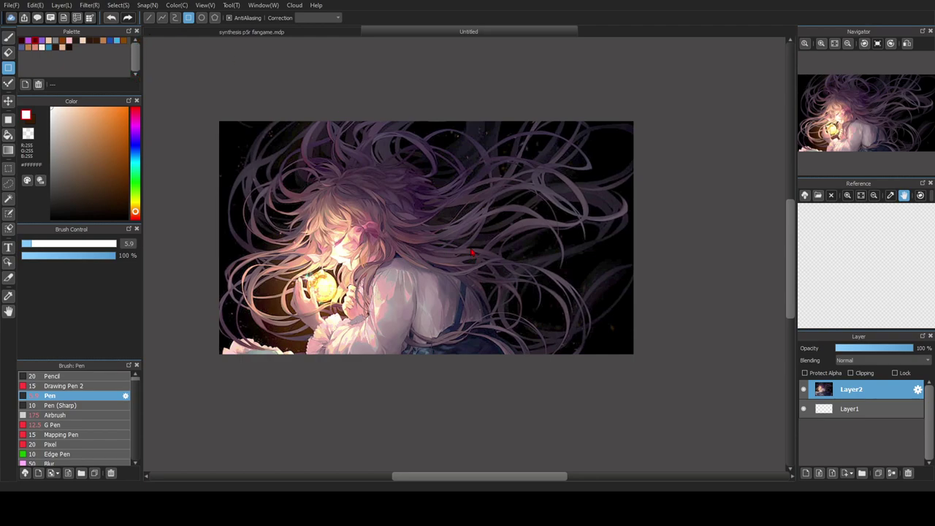
{"action": "left_click_drag", "start_coordinate": [469, 251], "coordinate": [463, 250]}
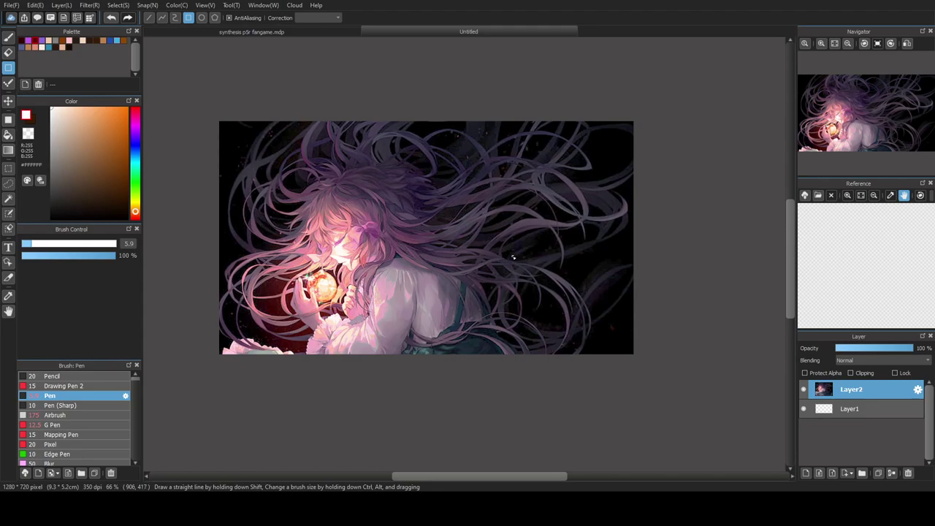
- Add a new layer above the illustration, hide Layer2, and fill the new layer with light pink #F9A6A6
{"action": "left_click", "coordinate": [806, 473]}
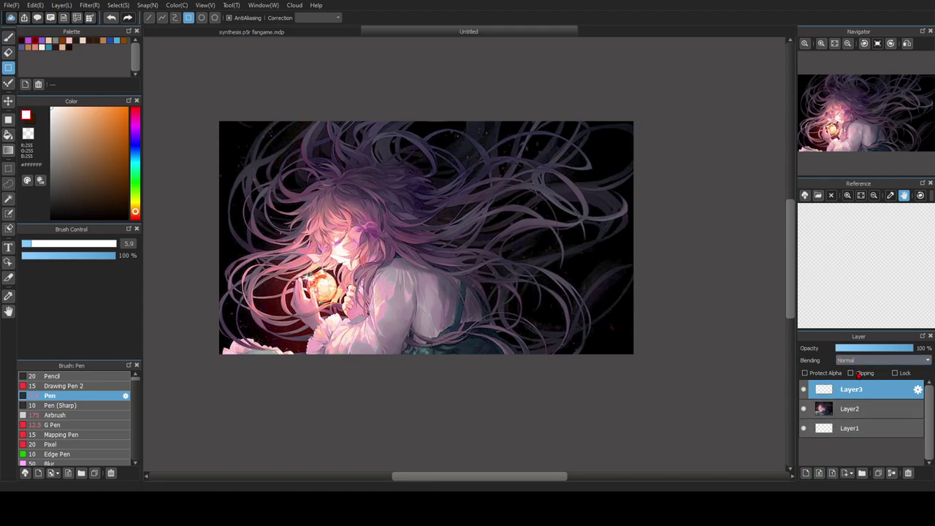
{"action": "left_click", "coordinate": [804, 409]}
{"action": "left_click", "coordinate": [8, 134]}
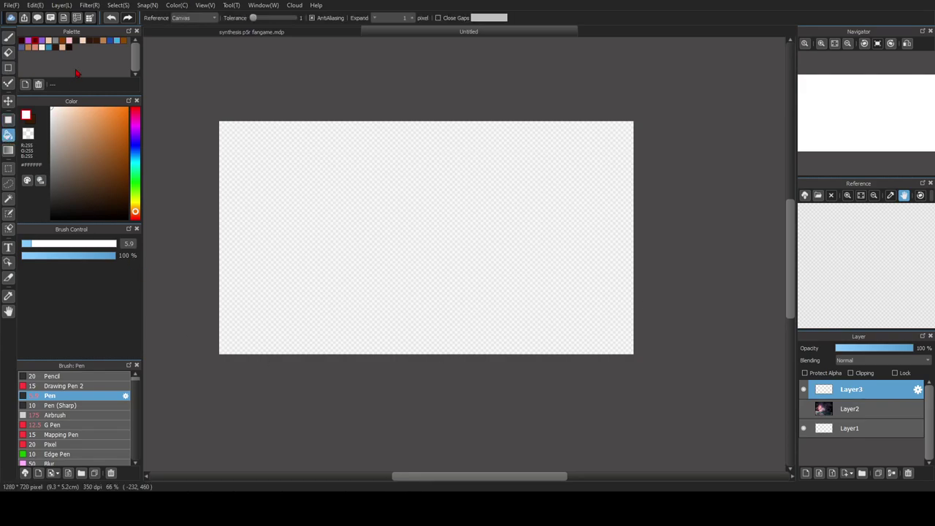
{"action": "left_click", "coordinate": [137, 122]}
{"action": "left_click", "coordinate": [92, 117]}
{"action": "left_click_drag", "start_coordinate": [142, 115], "coordinate": [74, 109]}
{"action": "left_click", "coordinate": [133, 107]}
{"action": "left_click", "coordinate": [92, 118]}
{"action": "left_click", "coordinate": [283, 175]}
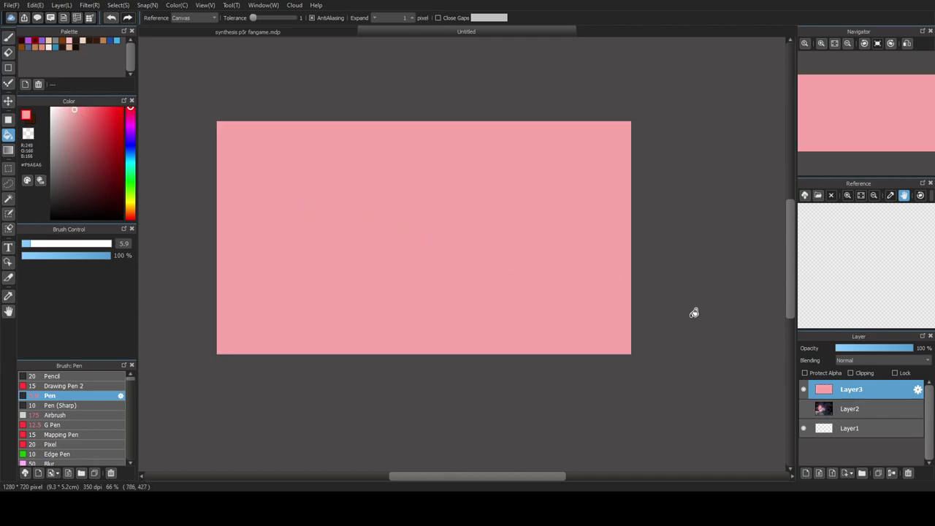
- Set the pink Layer3 to Multiply blending at 29 % opacity and show the Layer2 illustration beneath it
{"action": "left_click", "coordinate": [858, 377]}
{"action": "left_click", "coordinate": [804, 409]}
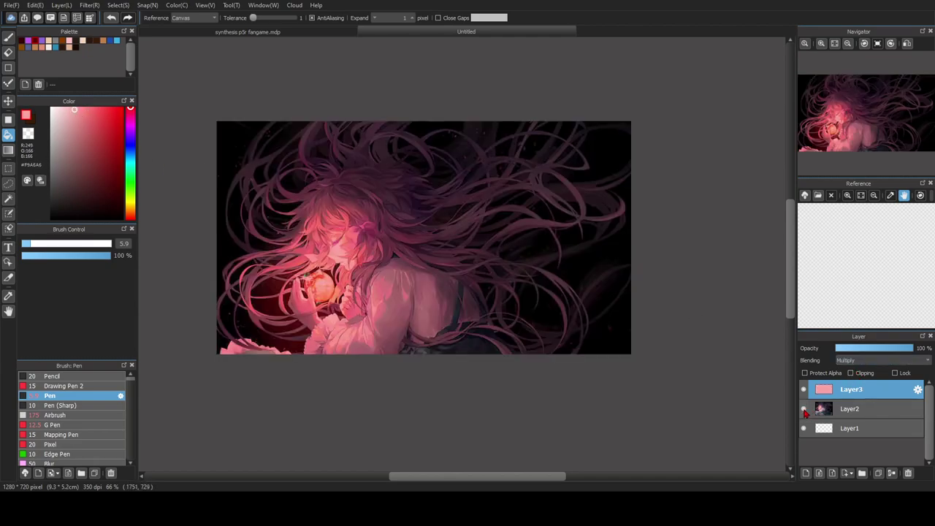
{"action": "mouse_move", "coordinate": [869, 350]}
{"action": "left_mouse_down"}
{"action": "mouse_move", "coordinate": [850, 351]}
{"action": "mouse_move", "coordinate": [861, 350]}
{"action": "left_mouse_up"}
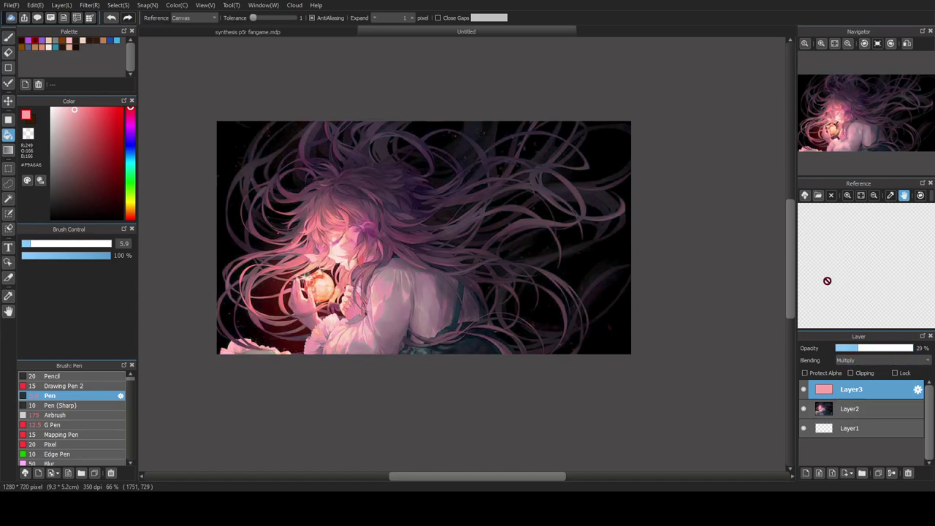
{"action": "left_click", "coordinate": [835, 45]}
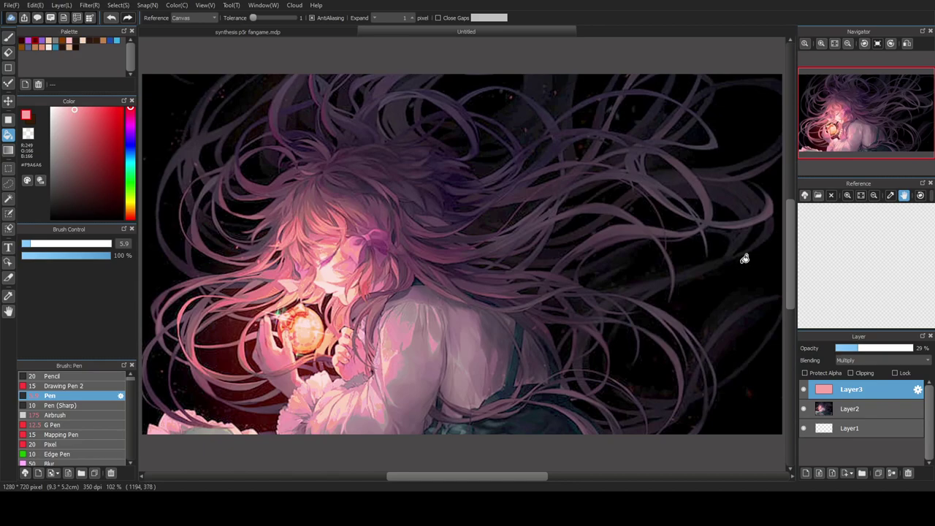
{"action": "left_click_drag", "start_coordinate": [792, 217], "coordinate": [797, 242]}
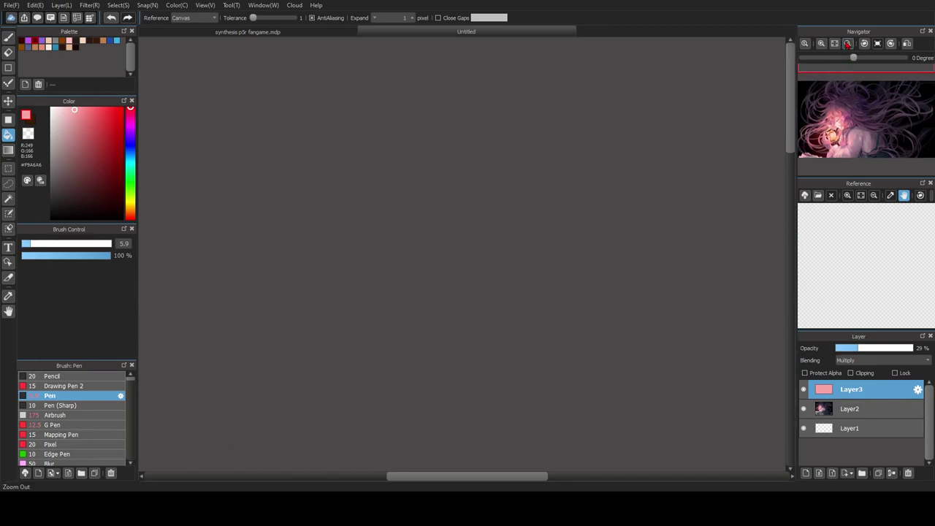
{"action": "left_click", "coordinate": [835, 44]}
- Select the Brush tool, and add a new layer with the Pocket Mirror logo pasted above it
{"action": "key", "text": "b"}
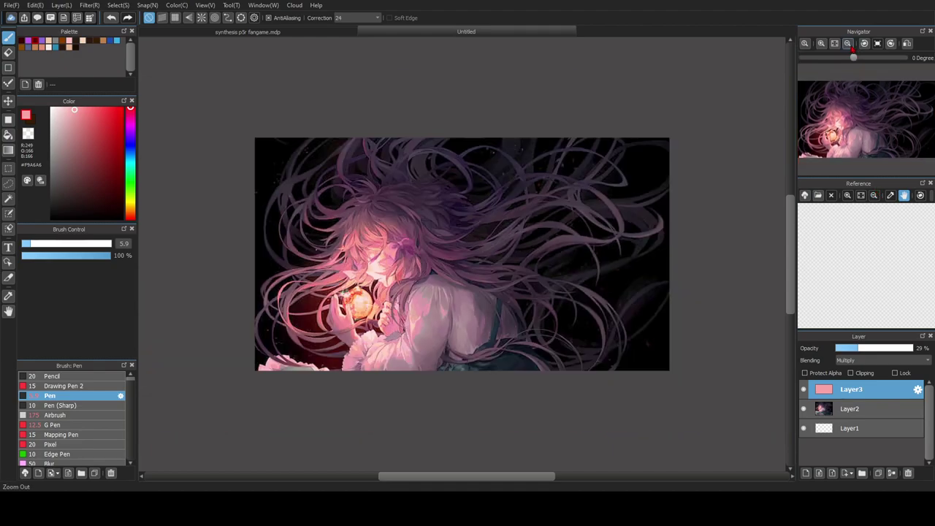
{"action": "left_click", "coordinate": [847, 43]}
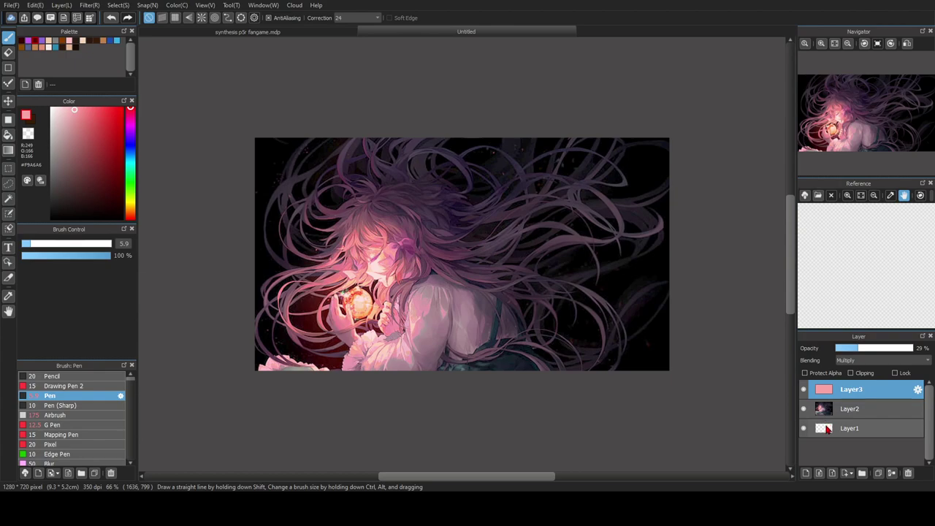
{"action": "left_click", "coordinate": [806, 473]}
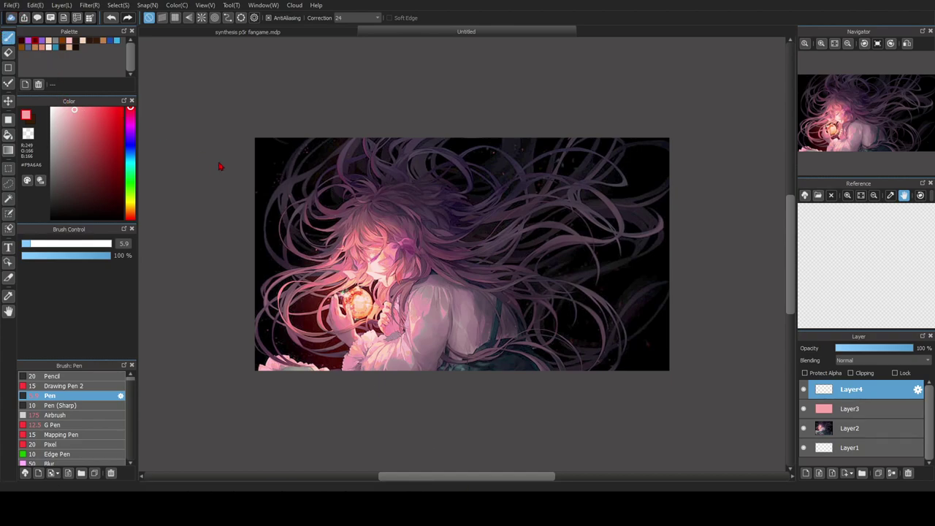
{"action": "key", "text": "ctrl+v"}
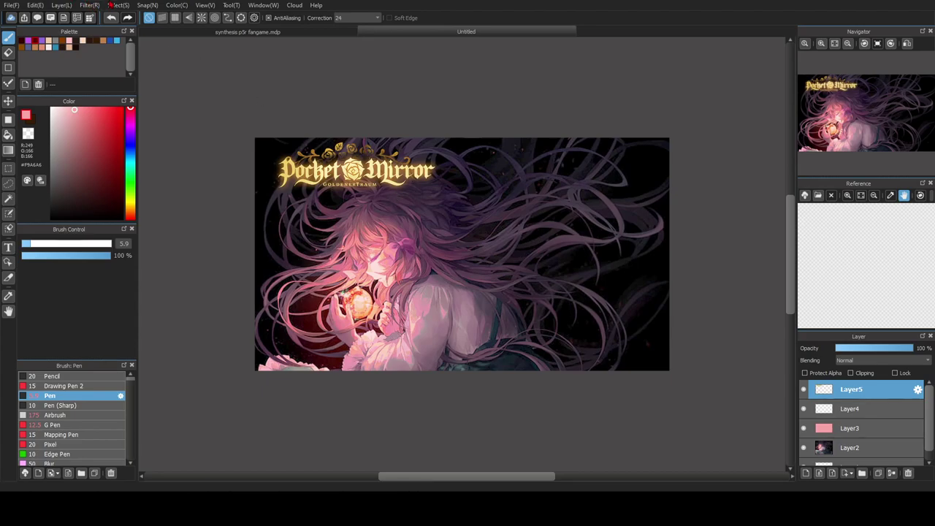
- Transform the Pocket Mirror logo: scale it up slightly, place it in the artwork's lower-right corner, and apply
{"action": "key", "text": "ctrl+t"}
{"action": "left_click_drag", "start_coordinate": [415, 174], "coordinate": [470, 187]}
{"action": "left_click_drag", "start_coordinate": [323, 153], "coordinate": [335, 150]}
{"action": "left_click_drag", "start_coordinate": [472, 104], "coordinate": [482, 104]}
{"action": "left_click_drag", "start_coordinate": [387, 160], "coordinate": [461, 156]}
{"action": "left_click_drag", "start_coordinate": [321, 100], "coordinate": [322, 105]}
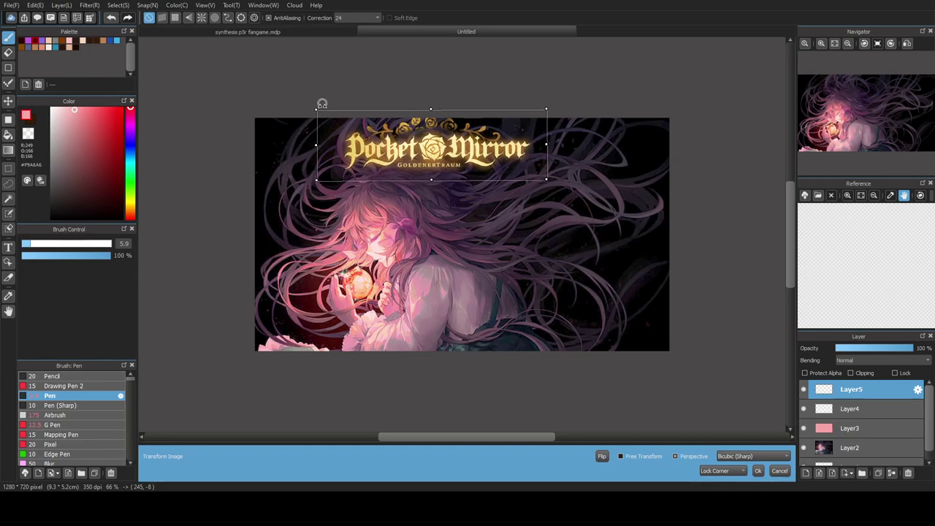
{"action": "left_click_drag", "start_coordinate": [422, 150], "coordinate": [557, 329]}
{"action": "left_click", "coordinate": [758, 471]}
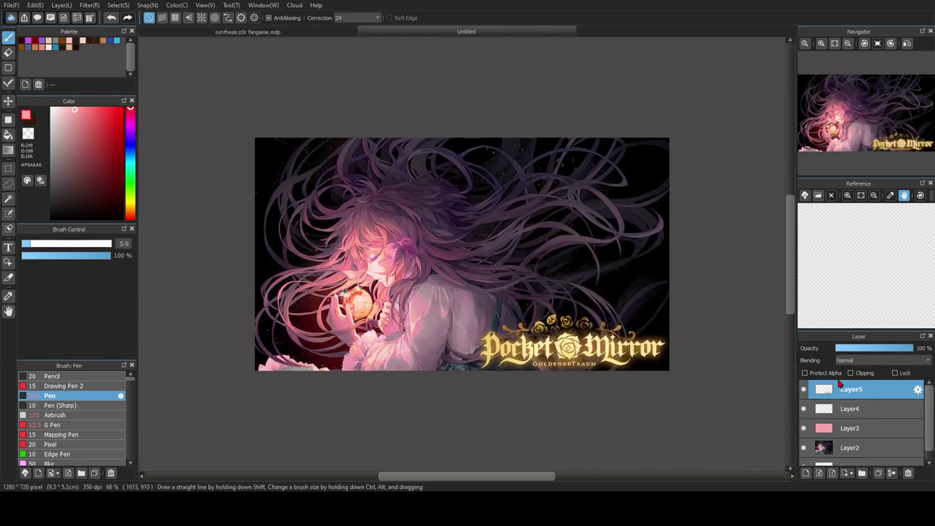
- Hide the logo layer and sketch long, curved vertical pink strokes on a new layer over the artwork's right half with the 20 px Pencil
{"action": "left_click", "coordinate": [804, 389]}
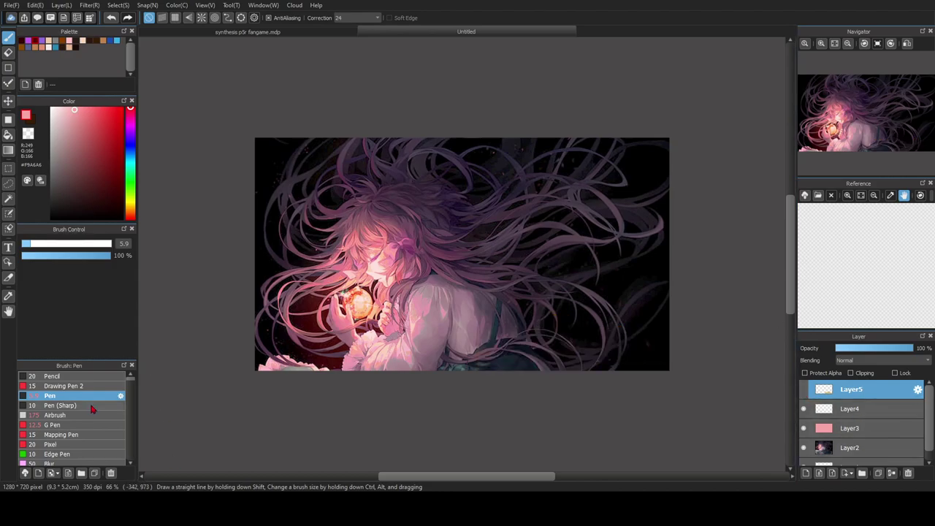
{"action": "left_click", "coordinate": [102, 376]}
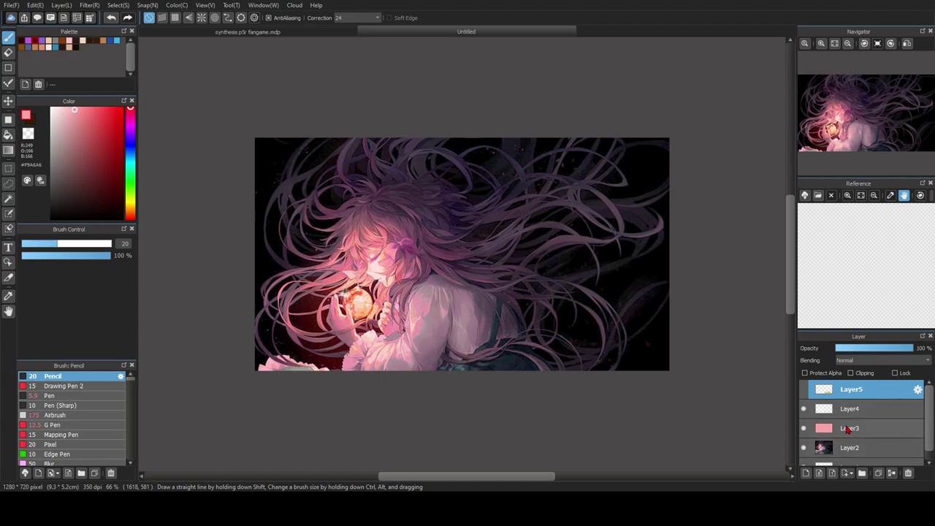
{"action": "left_click", "coordinate": [806, 473]}
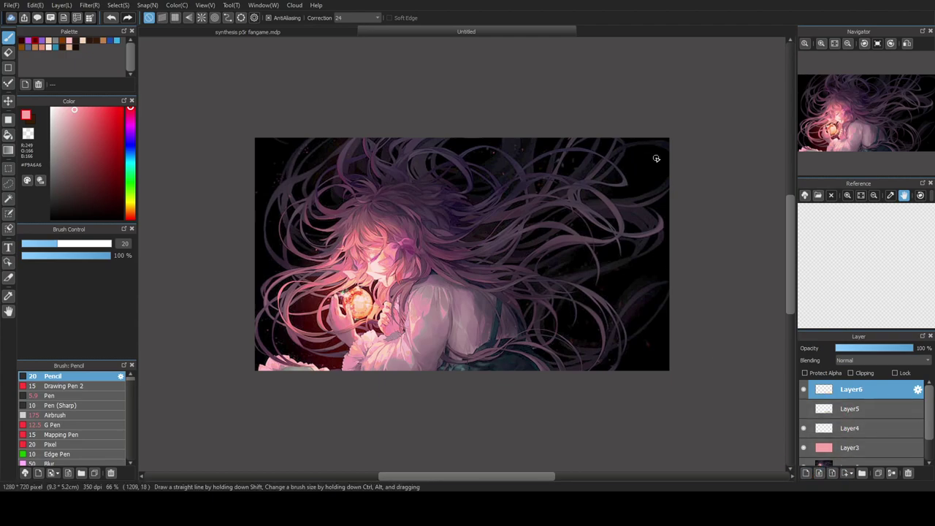
{"action": "left_click_drag", "start_coordinate": [636, 139], "coordinate": [553, 240]}
{"action": "left_click_drag", "start_coordinate": [560, 145], "coordinate": [537, 227]}
{"action": "left_click_drag", "start_coordinate": [553, 161], "coordinate": [533, 357]}
{"action": "left_click_drag", "start_coordinate": [534, 195], "coordinate": [525, 370]}
{"action": "left_click_drag", "start_coordinate": [524, 180], "coordinate": [504, 367]}
{"action": "mouse_move", "coordinate": [533, 141]}
{"action": "left_mouse_down"}
{"action": "mouse_move", "coordinate": [502, 275]}
{"action": "mouse_move", "coordinate": [522, 365]}
{"action": "left_mouse_up"}
{"action": "left_click_drag", "start_coordinate": [512, 191], "coordinate": [511, 370]}
{"action": "mouse_move", "coordinate": [498, 246]}
{"action": "left_mouse_down"}
{"action": "mouse_move", "coordinate": [503, 370]}
{"action": "mouse_move", "coordinate": [498, 262]}
{"action": "mouse_move", "coordinate": [484, 399]}
{"action": "left_mouse_up"}
{"action": "mouse_move", "coordinate": [499, 365]}
{"action": "left_mouse_down"}
{"action": "mouse_move", "coordinate": [557, 137]}
{"action": "mouse_move", "coordinate": [500, 146]}
{"action": "mouse_move", "coordinate": [626, 137]}
{"action": "left_mouse_up"}
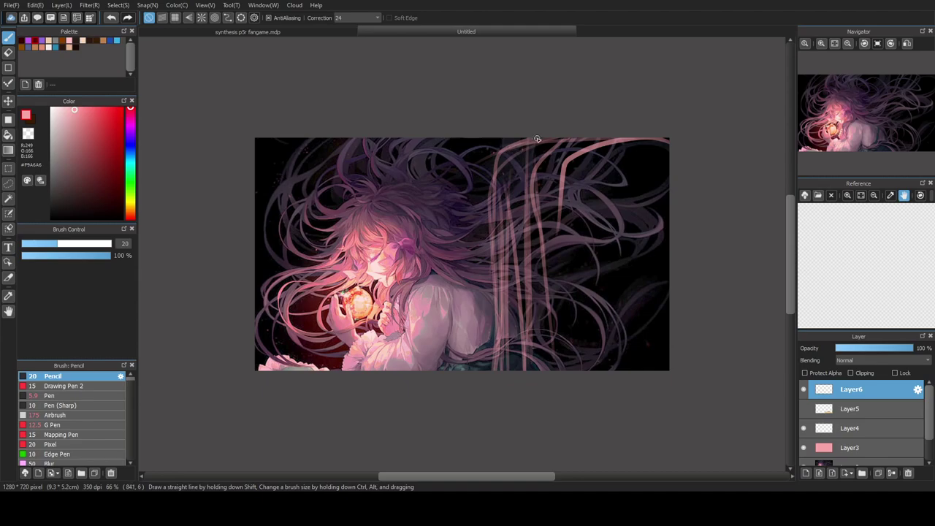
- Hide Layer4, Layer3 and the Layer2 illustration to leave only the pencil sketch on Layer6 displayed
{"action": "left_click", "coordinate": [804, 428]}
{"action": "left_click", "coordinate": [804, 447]}
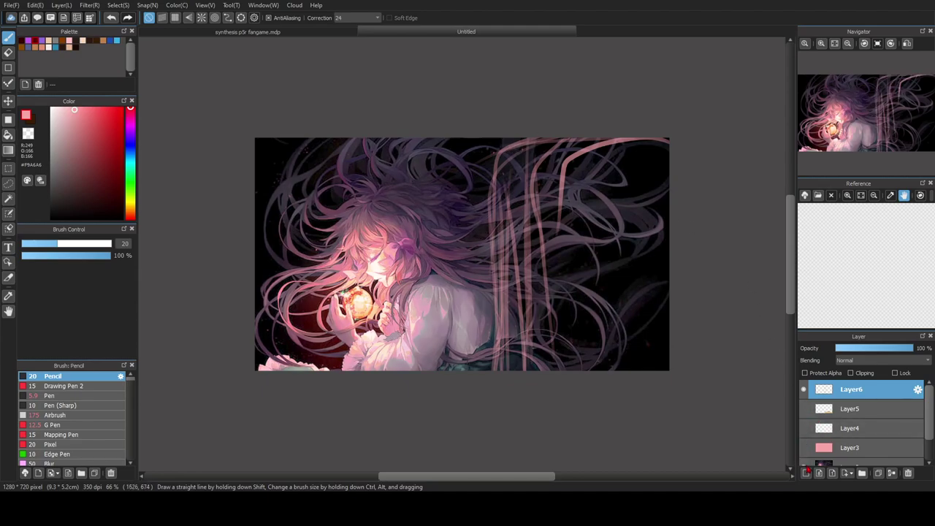
{"action": "left_click", "coordinate": [805, 466]}
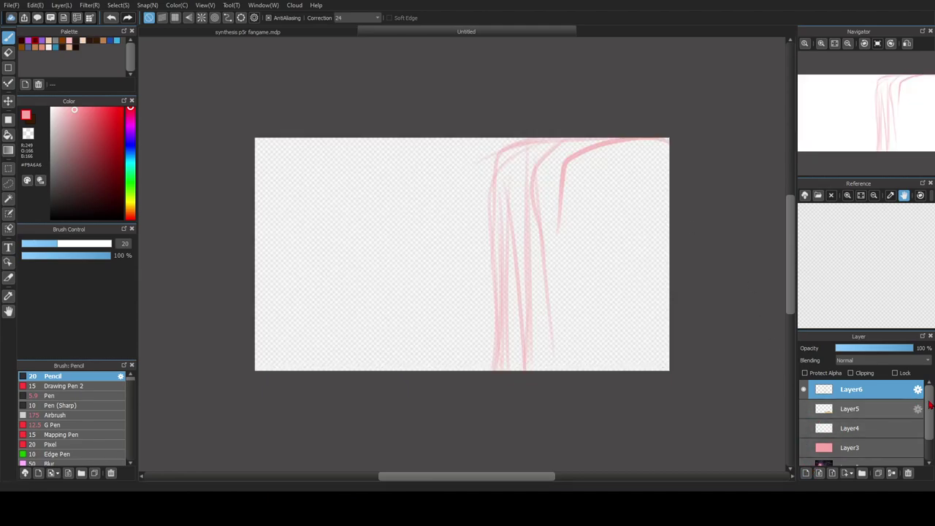
{"action": "scroll", "coordinate": [925, 407], "scroll_direction": "down", "scroll_amount": 2}
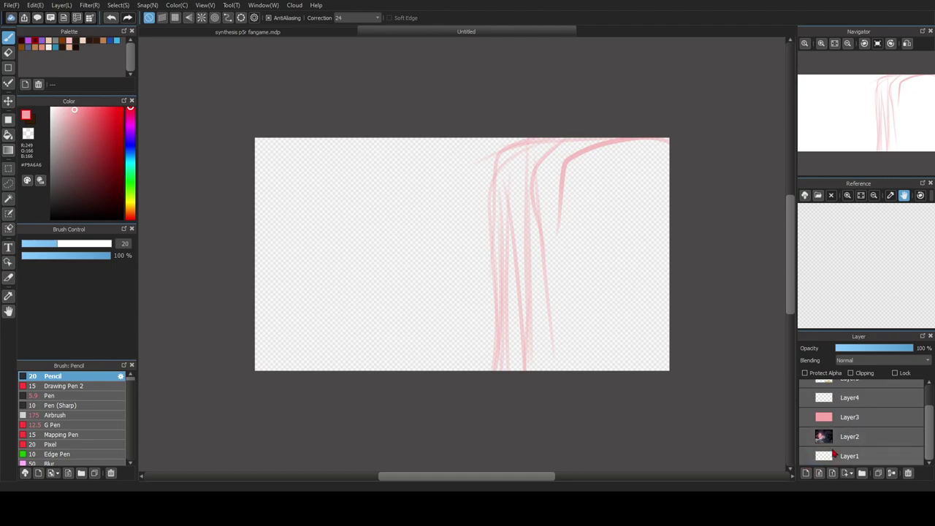
{"action": "scroll", "coordinate": [920, 425], "scroll_direction": "up", "scroll_amount": 2}
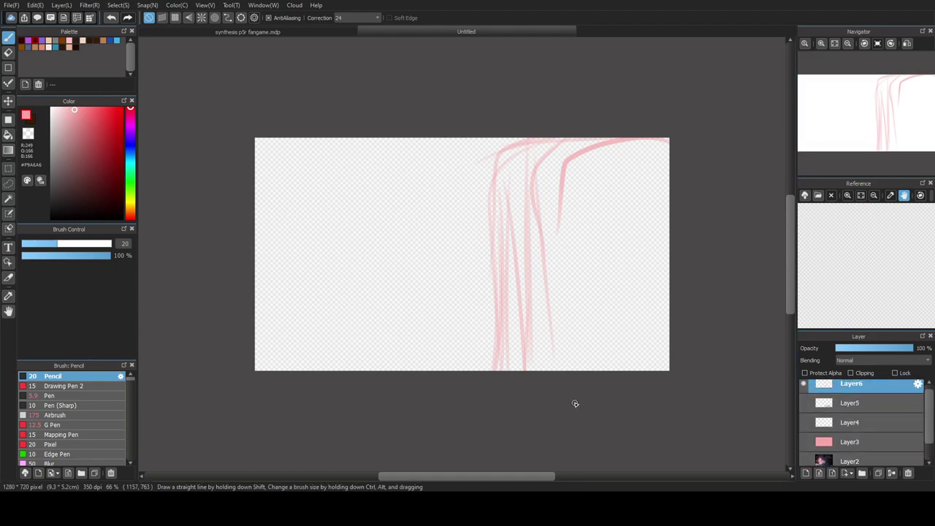
- Choose red #ED2424 and draw a circle for a head with the 20 px Pencil, just right of the pink strokes
{"action": "left_click_drag", "start_coordinate": [485, 476], "coordinate": [507, 475]}
{"action": "left_click", "coordinate": [848, 45]}
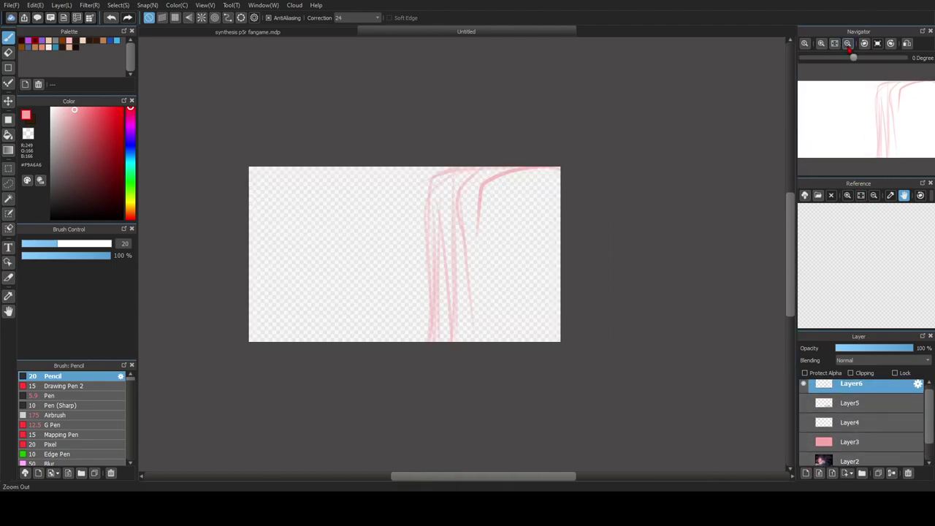
{"action": "double_click", "coordinate": [822, 45]}
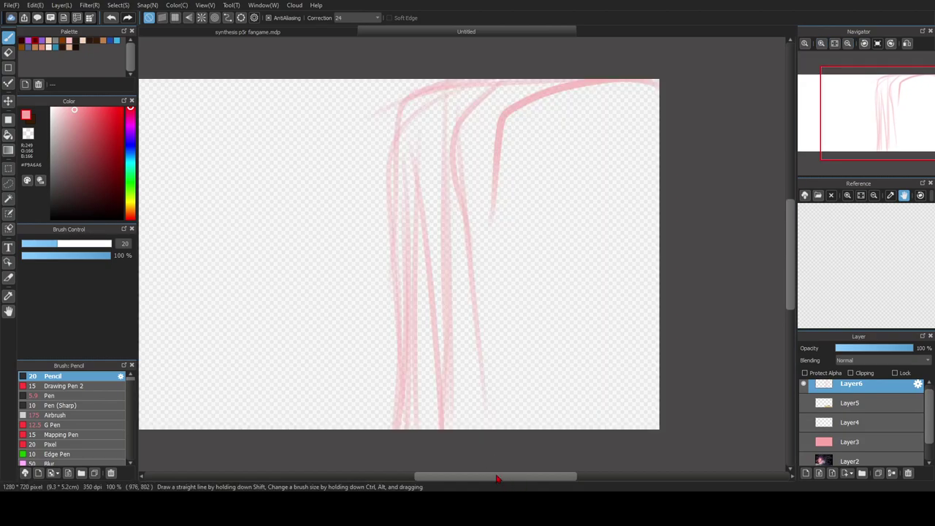
{"action": "left_click_drag", "start_coordinate": [502, 475], "coordinate": [516, 475]}
{"action": "mouse_move", "coordinate": [119, 103]}
{"action": "left_mouse_down"}
{"action": "mouse_move", "coordinate": [165, 115]}
{"action": "mouse_move", "coordinate": [142, 86]}
{"action": "mouse_move", "coordinate": [87, 143]}
{"action": "mouse_move", "coordinate": [112, 115]}
{"action": "left_mouse_up"}
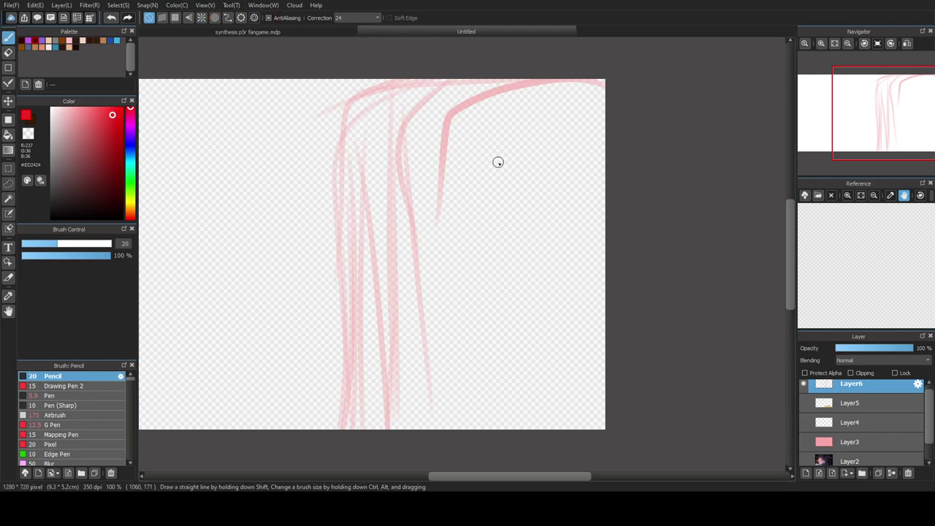
{"action": "scroll", "coordinate": [498, 163], "scroll_direction": "up", "scroll_amount": 1}
{"action": "mouse_move", "coordinate": [478, 90]}
{"action": "left_mouse_down"}
{"action": "mouse_move", "coordinate": [403, 154]}
{"action": "mouse_move", "coordinate": [412, 120]}
{"action": "mouse_move", "coordinate": [402, 201]}
{"action": "mouse_move", "coordinate": [423, 108]}
{"action": "mouse_move", "coordinate": [428, 121]}
{"action": "mouse_move", "coordinate": [471, 93]}
{"action": "left_mouse_up"}
{"action": "mouse_move", "coordinate": [429, 126]}
{"action": "left_mouse_down"}
{"action": "mouse_move", "coordinate": [504, 73]}
{"action": "mouse_move", "coordinate": [541, 88]}
{"action": "mouse_move", "coordinate": [558, 121]}
{"action": "mouse_move", "coordinate": [573, 219]}
{"action": "left_mouse_up"}
{"action": "mouse_move", "coordinate": [455, 90]}
{"action": "left_mouse_down"}
{"action": "mouse_move", "coordinate": [394, 181]}
{"action": "mouse_move", "coordinate": [412, 162]}
{"action": "mouse_move", "coordinate": [394, 197]}
{"action": "mouse_move", "coordinate": [406, 228]}
{"action": "left_mouse_up"}
{"action": "mouse_move", "coordinate": [399, 146]}
{"action": "left_mouse_down"}
{"action": "mouse_move", "coordinate": [394, 197]}
{"action": "mouse_move", "coordinate": [417, 239]}
{"action": "left_mouse_up"}
{"action": "mouse_move", "coordinate": [389, 195]}
{"action": "left_mouse_down"}
{"action": "mouse_move", "coordinate": [405, 240]}
{"action": "mouse_move", "coordinate": [460, 268]}
{"action": "mouse_move", "coordinate": [559, 132]}
{"action": "mouse_move", "coordinate": [574, 241]}
{"action": "left_mouse_up"}
{"action": "scroll", "coordinate": [442, 187], "scroll_direction": "down", "scroll_amount": 3}
{"action": "scroll", "coordinate": [442, 187], "scroll_direction": "up", "scroll_amount": 3}
- Sketch a jawline tapering to a pointed chin below the head circle, erasing the stray marks along it
{"action": "mouse_move", "coordinate": [351, 211]}
{"action": "left_mouse_down"}
{"action": "mouse_move", "coordinate": [355, 292]}
{"action": "mouse_move", "coordinate": [361, 243]}
{"action": "mouse_move", "coordinate": [374, 330]}
{"action": "mouse_move", "coordinate": [358, 271]}
{"action": "mouse_move", "coordinate": [376, 333]}
{"action": "mouse_move", "coordinate": [367, 295]}
{"action": "mouse_move", "coordinate": [413, 375]}
{"action": "left_mouse_up"}
{"action": "left_click_drag", "start_coordinate": [364, 308], "coordinate": [417, 380]}
{"action": "key", "text": "e"}
{"action": "left_click_drag", "start_coordinate": [358, 310], "coordinate": [377, 321]}
{"action": "key", "text": "b"}
{"action": "mouse_move", "coordinate": [355, 279]}
{"action": "left_mouse_down"}
{"action": "mouse_move", "coordinate": [384, 323]}
{"action": "mouse_move", "coordinate": [356, 266]}
{"action": "mouse_move", "coordinate": [378, 337]}
{"action": "mouse_move", "coordinate": [365, 303]}
{"action": "mouse_move", "coordinate": [407, 368]}
{"action": "mouse_move", "coordinate": [356, 298]}
{"action": "mouse_move", "coordinate": [377, 340]}
{"action": "mouse_move", "coordinate": [441, 398]}
{"action": "mouse_move", "coordinate": [408, 364]}
{"action": "mouse_move", "coordinate": [463, 401]}
{"action": "mouse_move", "coordinate": [546, 320]}
{"action": "mouse_move", "coordinate": [520, 352]}
{"action": "mouse_move", "coordinate": [547, 314]}
{"action": "mouse_move", "coordinate": [544, 295]}
{"action": "mouse_move", "coordinate": [535, 330]}
{"action": "mouse_move", "coordinate": [549, 219]}
{"action": "left_mouse_up"}
- Erase the top of the head circle with the 66 px eraser and redraw it as a smooth curve
{"action": "key", "text": "e"}
{"action": "left_click_drag", "start_coordinate": [439, 88], "coordinate": [502, 107]}
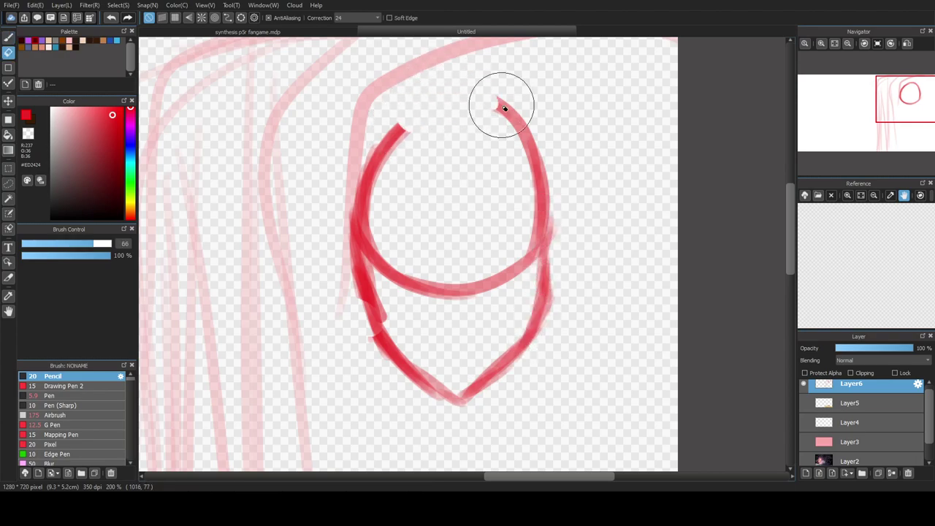
{"action": "key", "text": "b"}
{"action": "mouse_move", "coordinate": [383, 158]}
{"action": "left_mouse_down"}
{"action": "mouse_move", "coordinate": [515, 130]}
{"action": "mouse_move", "coordinate": [414, 117]}
{"action": "mouse_move", "coordinate": [370, 184]}
{"action": "mouse_move", "coordinate": [447, 111]}
{"action": "left_mouse_up"}
- Sketch the hair's crown around the top of the head and a zigzag fringe across the forehead
{"action": "scroll", "coordinate": [398, 145], "scroll_direction": "down", "scroll_amount": 3}
{"action": "scroll", "coordinate": [426, 259], "scroll_direction": "up", "scroll_amount": 3}
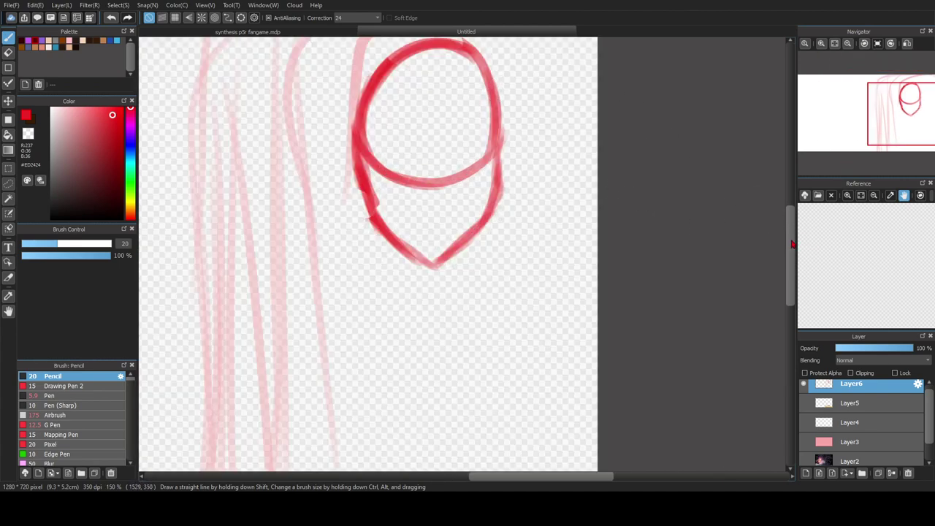
{"action": "scroll", "coordinate": [748, 179], "scroll_direction": "up", "scroll_amount": 2}
{"action": "mouse_move", "coordinate": [396, 112]}
{"action": "left_mouse_down"}
{"action": "mouse_move", "coordinate": [371, 152]}
{"action": "mouse_move", "coordinate": [375, 113]}
{"action": "mouse_move", "coordinate": [355, 128]}
{"action": "mouse_move", "coordinate": [347, 176]}
{"action": "mouse_move", "coordinate": [363, 141]}
{"action": "mouse_move", "coordinate": [396, 179]}
{"action": "mouse_move", "coordinate": [391, 139]}
{"action": "mouse_move", "coordinate": [388, 180]}
{"action": "mouse_move", "coordinate": [410, 139]}
{"action": "mouse_move", "coordinate": [431, 168]}
{"action": "mouse_move", "coordinate": [439, 138]}
{"action": "mouse_move", "coordinate": [462, 164]}
{"action": "mouse_move", "coordinate": [453, 138]}
{"action": "mouse_move", "coordinate": [483, 171]}
{"action": "mouse_move", "coordinate": [470, 140]}
{"action": "mouse_move", "coordinate": [490, 155]}
{"action": "left_mouse_up"}
{"action": "left_click_drag", "start_coordinate": [473, 86], "coordinate": [428, 98]}
{"action": "mouse_move", "coordinate": [375, 117]}
{"action": "left_mouse_down"}
{"action": "mouse_move", "coordinate": [475, 89]}
{"action": "mouse_move", "coordinate": [507, 165]}
{"action": "mouse_move", "coordinate": [500, 192]}
{"action": "left_mouse_up"}
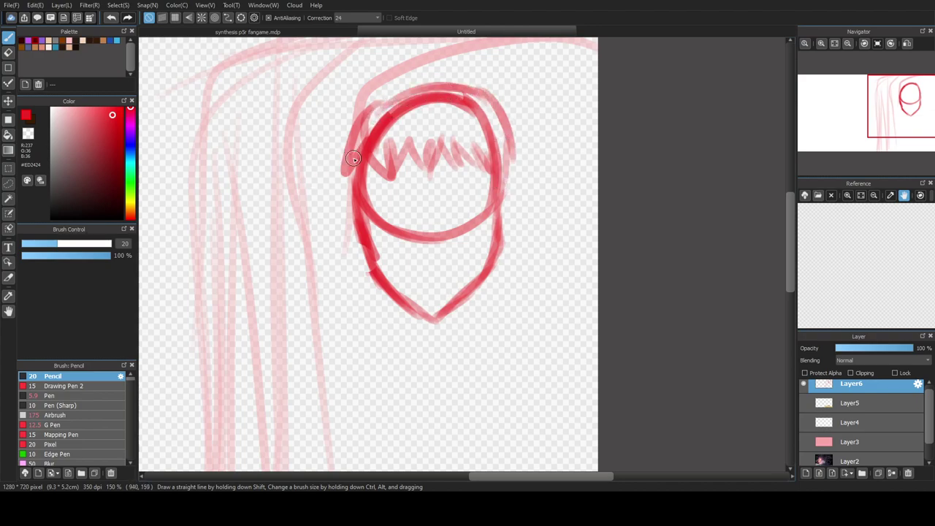
- Draw long wavy locks of hair falling on both sides of the face and curling inward at the tips
{"action": "left_click_drag", "start_coordinate": [353, 156], "coordinate": [310, 310]}
{"action": "left_click_drag", "start_coordinate": [360, 168], "coordinate": [322, 298]}
{"action": "left_click_drag", "start_coordinate": [366, 142], "coordinate": [284, 312]}
{"action": "mouse_move", "coordinate": [361, 169]}
{"action": "left_mouse_down"}
{"action": "mouse_move", "coordinate": [276, 378]}
{"action": "mouse_move", "coordinate": [322, 423]}
{"action": "mouse_move", "coordinate": [301, 341]}
{"action": "mouse_move", "coordinate": [307, 308]}
{"action": "mouse_move", "coordinate": [362, 235]}
{"action": "left_mouse_up"}
{"action": "mouse_move", "coordinate": [511, 143]}
{"action": "left_mouse_down"}
{"action": "mouse_move", "coordinate": [511, 219]}
{"action": "mouse_move", "coordinate": [555, 304]}
{"action": "mouse_move", "coordinate": [521, 399]}
{"action": "mouse_move", "coordinate": [501, 426]}
{"action": "mouse_move", "coordinate": [531, 351]}
{"action": "mouse_move", "coordinate": [504, 223]}
{"action": "left_mouse_up"}
{"action": "mouse_move", "coordinate": [341, 159]}
{"action": "left_mouse_down"}
{"action": "mouse_move", "coordinate": [275, 290]}
{"action": "mouse_move", "coordinate": [257, 367]}
{"action": "mouse_move", "coordinate": [298, 427]}
{"action": "mouse_move", "coordinate": [328, 415]}
{"action": "mouse_move", "coordinate": [315, 309]}
{"action": "mouse_move", "coordinate": [358, 230]}
{"action": "left_mouse_up"}
{"action": "mouse_move", "coordinate": [500, 239]}
{"action": "left_mouse_down"}
{"action": "mouse_move", "coordinate": [511, 340]}
{"action": "mouse_move", "coordinate": [492, 437]}
{"action": "mouse_move", "coordinate": [548, 369]}
{"action": "mouse_move", "coordinate": [562, 269]}
{"action": "mouse_move", "coordinate": [529, 194]}
{"action": "left_mouse_up"}
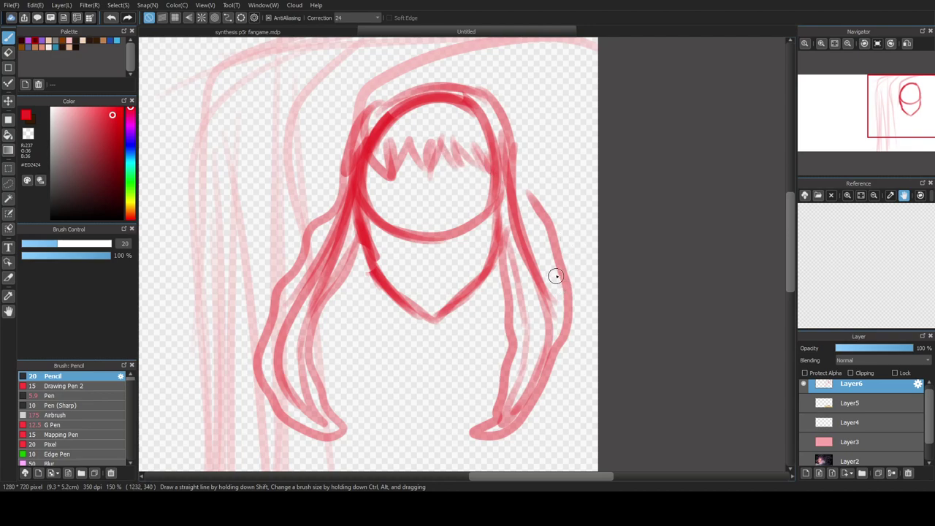
- Add an outer hair contour over the head and draw the neck curving into the shoulders below the chin
{"action": "scroll", "coordinate": [450, 145], "scroll_direction": "down", "scroll_amount": 3}
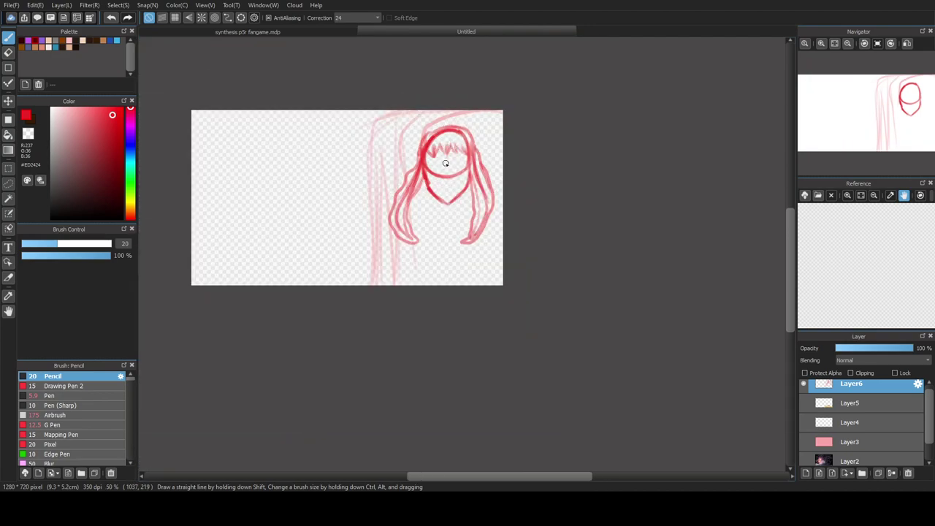
{"action": "scroll", "coordinate": [445, 164], "scroll_direction": "up", "scroll_amount": 2}
{"action": "mouse_move", "coordinate": [387, 105]}
{"action": "left_mouse_down"}
{"action": "mouse_move", "coordinate": [423, 84]}
{"action": "mouse_move", "coordinate": [391, 110]}
{"action": "mouse_move", "coordinate": [426, 87]}
{"action": "mouse_move", "coordinate": [461, 85]}
{"action": "mouse_move", "coordinate": [454, 101]}
{"action": "mouse_move", "coordinate": [389, 106]}
{"action": "mouse_move", "coordinate": [431, 89]}
{"action": "mouse_move", "coordinate": [478, 92]}
{"action": "mouse_move", "coordinate": [496, 114]}
{"action": "mouse_move", "coordinate": [477, 90]}
{"action": "mouse_move", "coordinate": [506, 155]}
{"action": "left_mouse_up"}
{"action": "mouse_move", "coordinate": [374, 130]}
{"action": "left_mouse_down"}
{"action": "mouse_move", "coordinate": [357, 177]}
{"action": "mouse_move", "coordinate": [374, 120]}
{"action": "mouse_move", "coordinate": [329, 218]}
{"action": "left_mouse_up"}
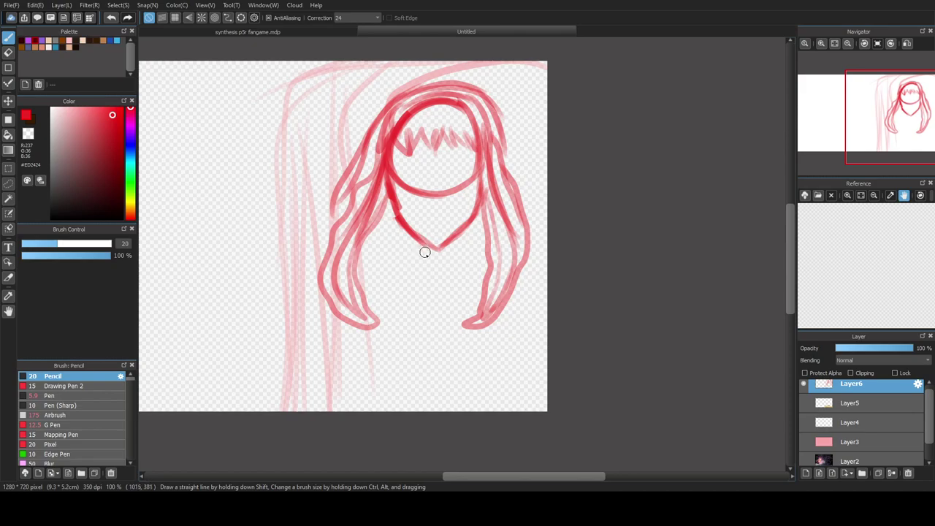
{"action": "left_click_drag", "start_coordinate": [422, 247], "coordinate": [388, 266]}
{"action": "left_click_drag", "start_coordinate": [453, 243], "coordinate": [451, 266]}
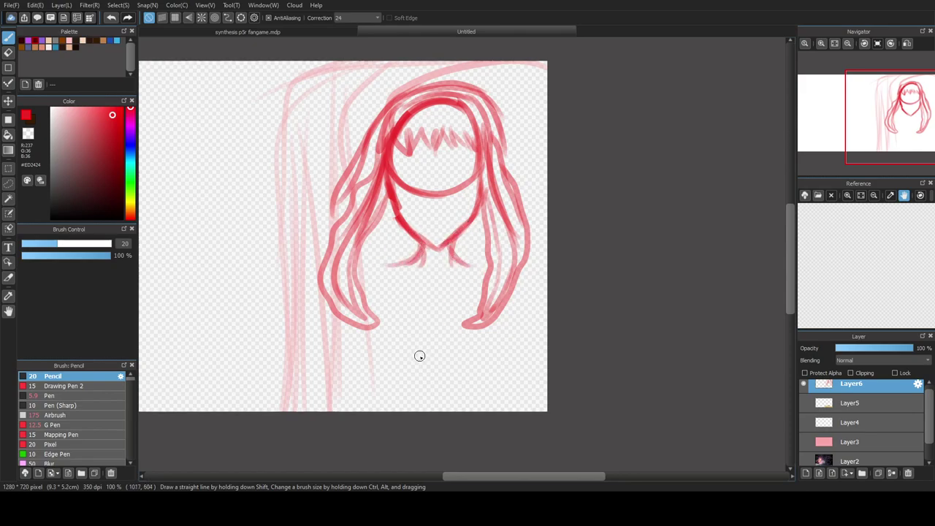
- Draw a small round orb below the neck with a thick flat base underneath it
{"action": "scroll", "coordinate": [407, 350], "scroll_direction": "up", "scroll_amount": 1}
{"action": "left_click_drag", "start_coordinate": [393, 311], "coordinate": [395, 311]}
{"action": "left_click_drag", "start_coordinate": [429, 284], "coordinate": [411, 338]}
{"action": "mouse_move", "coordinate": [423, 287]}
{"action": "left_mouse_down"}
{"action": "mouse_move", "coordinate": [397, 310]}
{"action": "mouse_move", "coordinate": [449, 277]}
{"action": "mouse_move", "coordinate": [463, 290]}
{"action": "mouse_move", "coordinate": [460, 324]}
{"action": "mouse_move", "coordinate": [434, 338]}
{"action": "mouse_move", "coordinate": [465, 326]}
{"action": "left_mouse_up"}
{"action": "scroll", "coordinate": [425, 291], "scroll_direction": "up", "scroll_amount": 1}
{"action": "mouse_move", "coordinate": [426, 362]}
{"action": "left_mouse_down"}
{"action": "mouse_move", "coordinate": [448, 365]}
{"action": "mouse_move", "coordinate": [400, 368]}
{"action": "mouse_move", "coordinate": [423, 372]}
{"action": "mouse_move", "coordinate": [412, 377]}
{"action": "mouse_move", "coordinate": [461, 378]}
{"action": "mouse_move", "coordinate": [401, 371]}
{"action": "mouse_move", "coordinate": [480, 373]}
{"action": "mouse_move", "coordinate": [396, 376]}
{"action": "mouse_move", "coordinate": [456, 378]}
{"action": "left_mouse_up"}
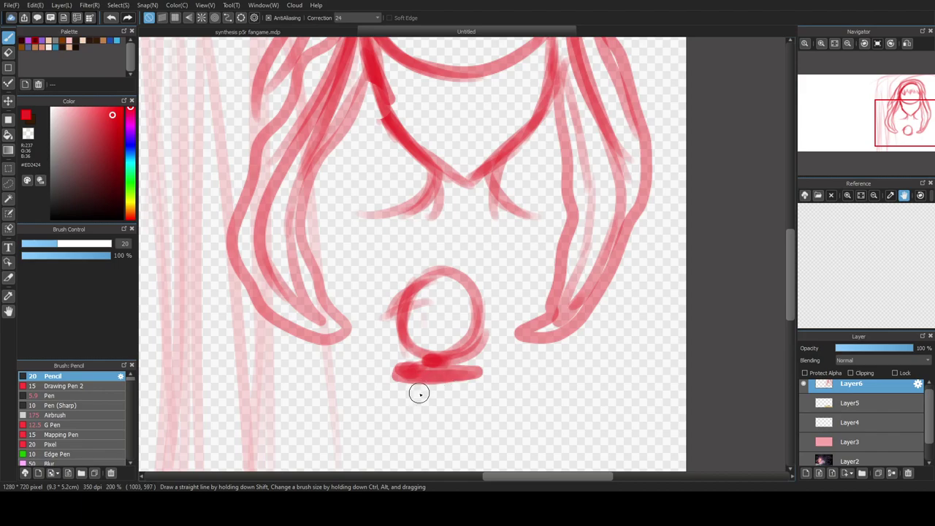
- Set the Pencil to 7.7 px in near-black #0B0000 and sketch the first pointed fingers over the orb's base
{"action": "scroll", "coordinate": [419, 393], "scroll_direction": "down", "scroll_amount": 5}
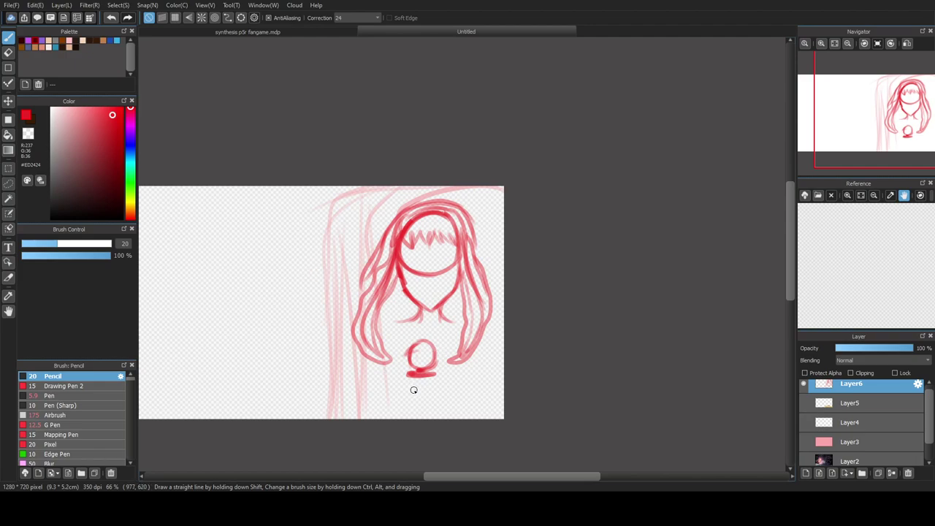
{"action": "scroll", "coordinate": [413, 388], "scroll_direction": "up", "scroll_amount": 3}
{"action": "scroll", "coordinate": [418, 357], "scroll_direction": "up", "scroll_amount": 2}
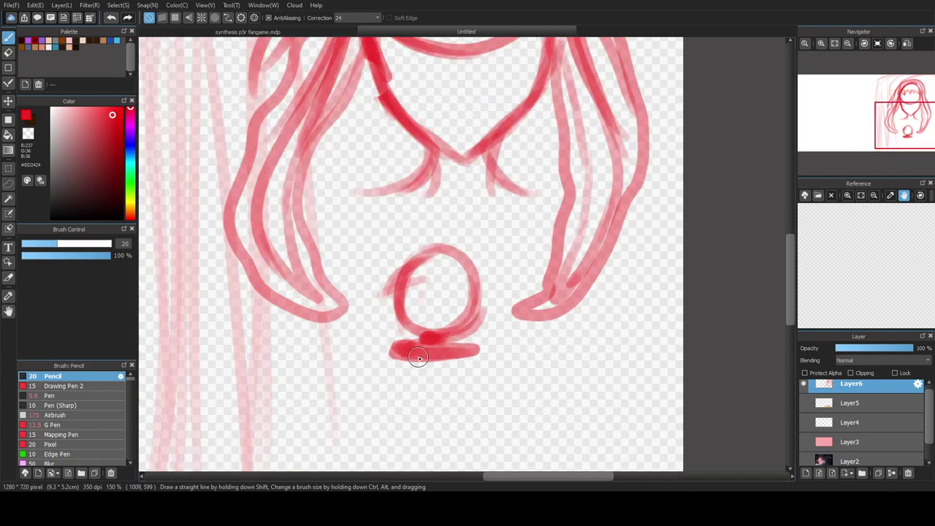
{"action": "left_click_drag", "start_coordinate": [53, 249], "coordinate": [35, 250]}
{"action": "left_click", "coordinate": [122, 214]}
{"action": "mouse_move", "coordinate": [491, 340]}
{"action": "left_mouse_down"}
{"action": "mouse_move", "coordinate": [494, 352]}
{"action": "mouse_move", "coordinate": [457, 285]}
{"action": "mouse_move", "coordinate": [478, 313]}
{"action": "left_mouse_up"}
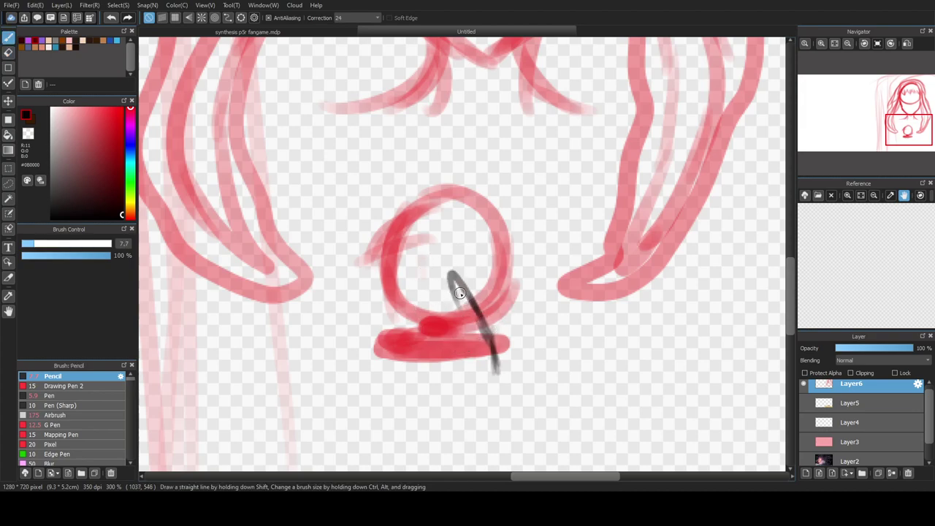
{"action": "key", "text": "ctrl+z"}
{"action": "key", "text": "ctrl+z"}
{"action": "left_click_drag", "start_coordinate": [497, 369], "coordinate": [494, 351]}
{"action": "mouse_move", "coordinate": [453, 298]}
{"action": "left_mouse_down"}
{"action": "mouse_move", "coordinate": [473, 374]}
{"action": "mouse_move", "coordinate": [466, 382]}
{"action": "mouse_move", "coordinate": [448, 343]}
{"action": "mouse_move", "coordinate": [436, 374]}
{"action": "left_mouse_up"}
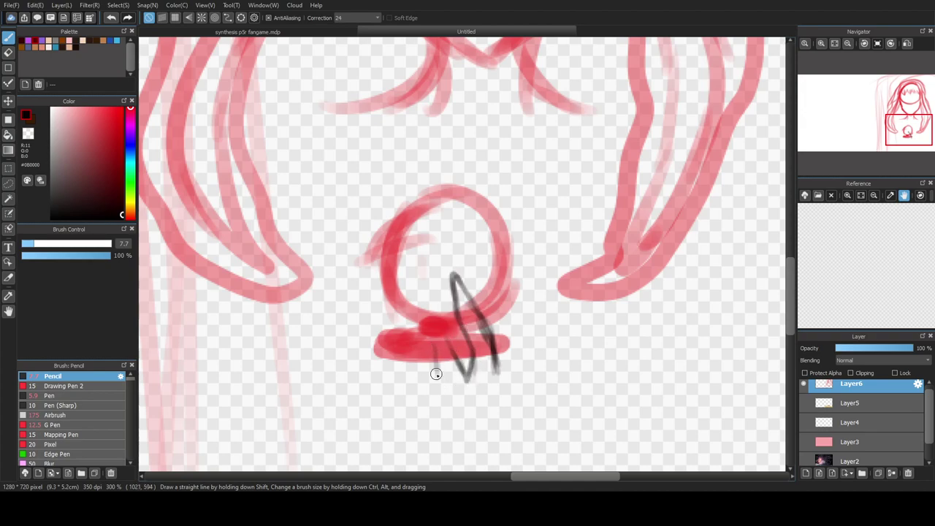
{"action": "mouse_move", "coordinate": [424, 325]}
{"action": "left_mouse_down"}
{"action": "mouse_move", "coordinate": [432, 266]}
{"action": "mouse_move", "coordinate": [447, 324]}
{"action": "left_mouse_up"}
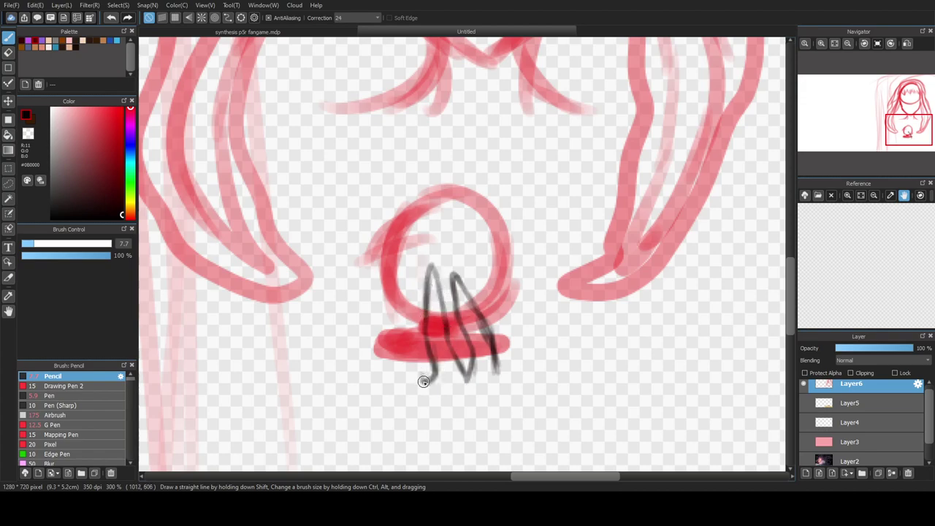
- Sketch another finger and the hand's side at the base's left end, undoing the unwanted side strokes
{"action": "mouse_move", "coordinate": [411, 348]}
{"action": "left_mouse_down"}
{"action": "mouse_move", "coordinate": [395, 372]}
{"action": "mouse_move", "coordinate": [384, 367]}
{"action": "mouse_move", "coordinate": [398, 303]}
{"action": "mouse_move", "coordinate": [418, 321]}
{"action": "mouse_move", "coordinate": [406, 356]}
{"action": "mouse_move", "coordinate": [387, 359]}
{"action": "mouse_move", "coordinate": [398, 383]}
{"action": "mouse_move", "coordinate": [367, 365]}
{"action": "mouse_move", "coordinate": [394, 326]}
{"action": "left_mouse_up"}
{"action": "left_click_drag", "start_coordinate": [374, 374], "coordinate": [400, 419]}
{"action": "scroll", "coordinate": [372, 349], "scroll_direction": "down", "scroll_amount": 3}
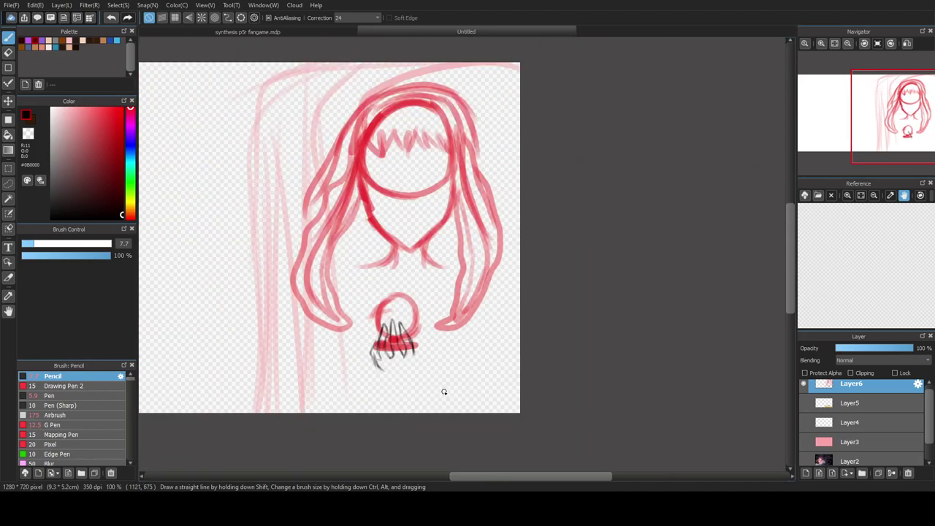
{"action": "scroll", "coordinate": [407, 361], "scroll_direction": "up", "scroll_amount": 2}
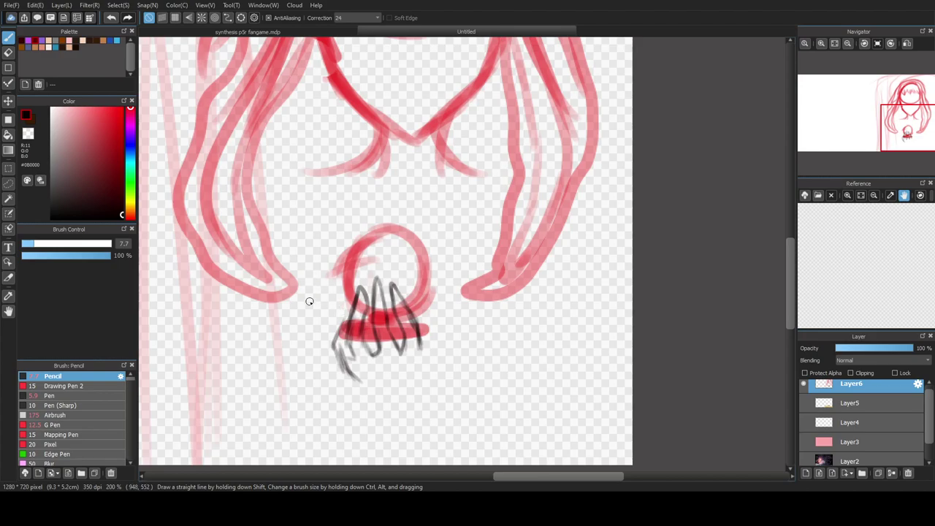
{"action": "scroll", "coordinate": [311, 300], "scroll_direction": "up", "scroll_amount": 1}
{"action": "key", "text": "ctrl+z"}
{"action": "key", "text": "ctrl+z"}
{"action": "key", "text": "ctrl+z"}
{"action": "key", "text": "ctrl+z"}
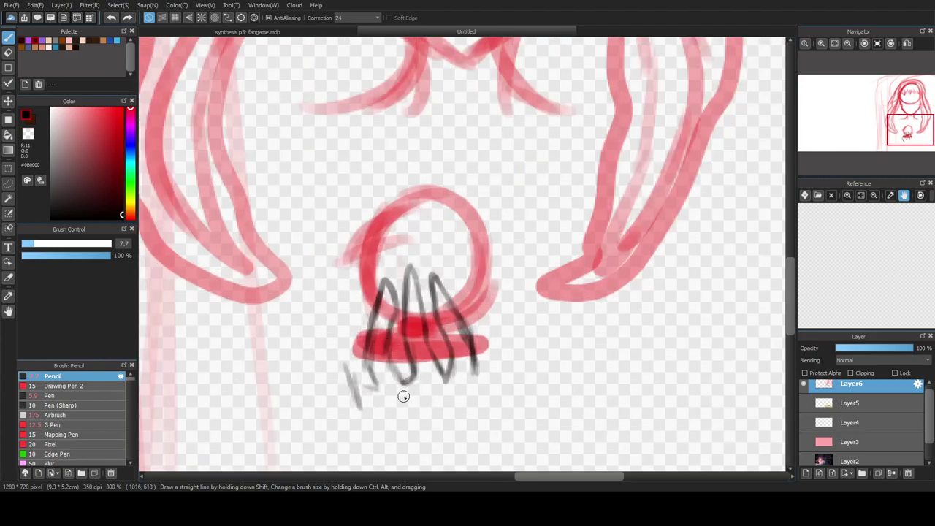
- Draw the outermost fingers at both ends of the orb's base and the outer edges of the palm
{"action": "mouse_move", "coordinate": [361, 406]}
{"action": "left_mouse_down"}
{"action": "mouse_move", "coordinate": [334, 369]}
{"action": "mouse_move", "coordinate": [346, 317]}
{"action": "mouse_move", "coordinate": [359, 338]}
{"action": "left_mouse_up"}
{"action": "left_click_drag", "start_coordinate": [358, 399], "coordinate": [380, 416]}
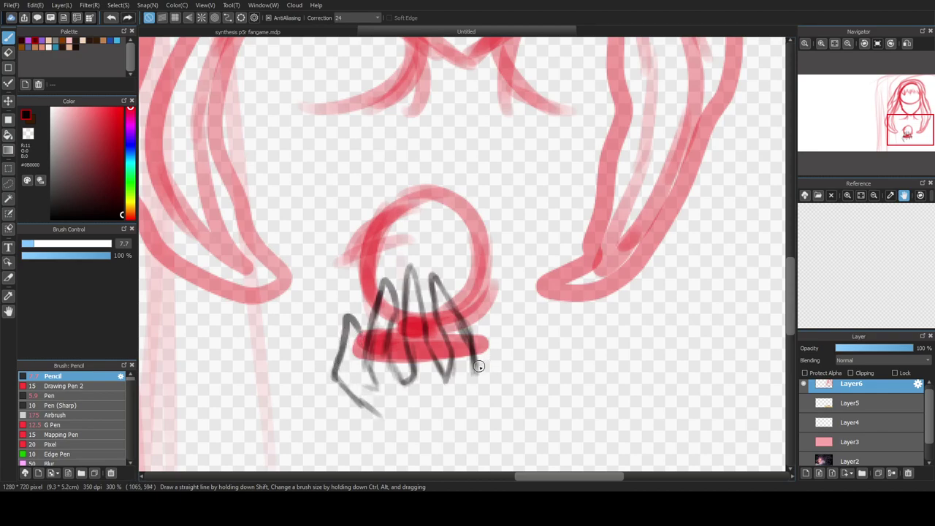
{"action": "mouse_move", "coordinate": [483, 355]}
{"action": "left_mouse_down"}
{"action": "mouse_move", "coordinate": [487, 329]}
{"action": "mouse_move", "coordinate": [473, 298]}
{"action": "mouse_move", "coordinate": [481, 336]}
{"action": "mouse_move", "coordinate": [493, 314]}
{"action": "mouse_move", "coordinate": [494, 367]}
{"action": "left_mouse_up"}
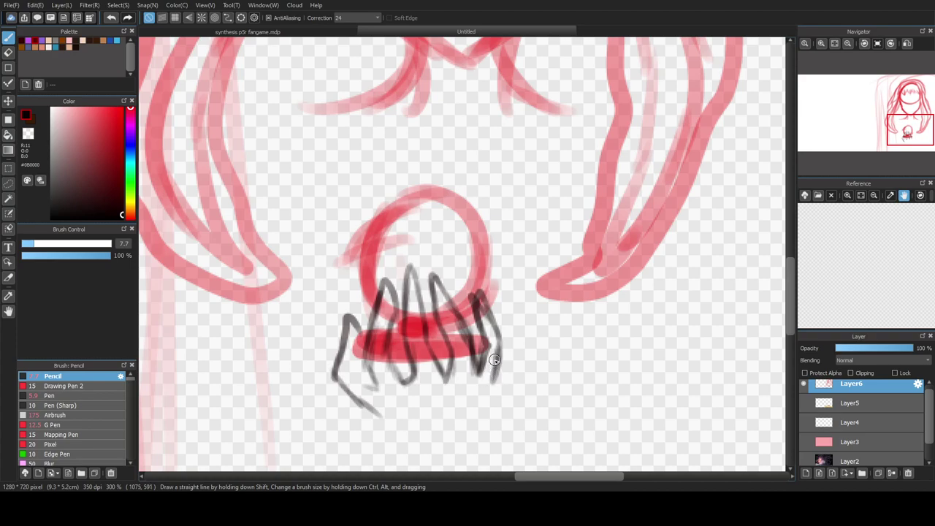
{"action": "mouse_move", "coordinate": [359, 383]}
{"action": "left_mouse_down"}
{"action": "mouse_move", "coordinate": [380, 434]}
{"action": "mouse_move", "coordinate": [370, 424]}
{"action": "mouse_move", "coordinate": [416, 453]}
{"action": "left_mouse_up"}
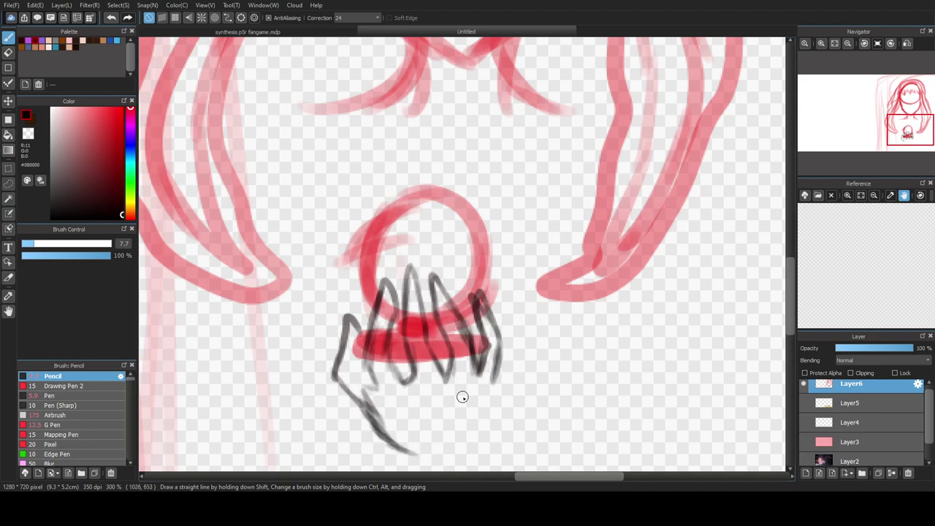
{"action": "mouse_move", "coordinate": [495, 374]}
{"action": "left_mouse_down"}
{"action": "mouse_move", "coordinate": [487, 405]}
{"action": "mouse_move", "coordinate": [445, 434]}
{"action": "left_mouse_up"}
{"action": "scroll", "coordinate": [352, 392], "scroll_direction": "down", "scroll_amount": 1}
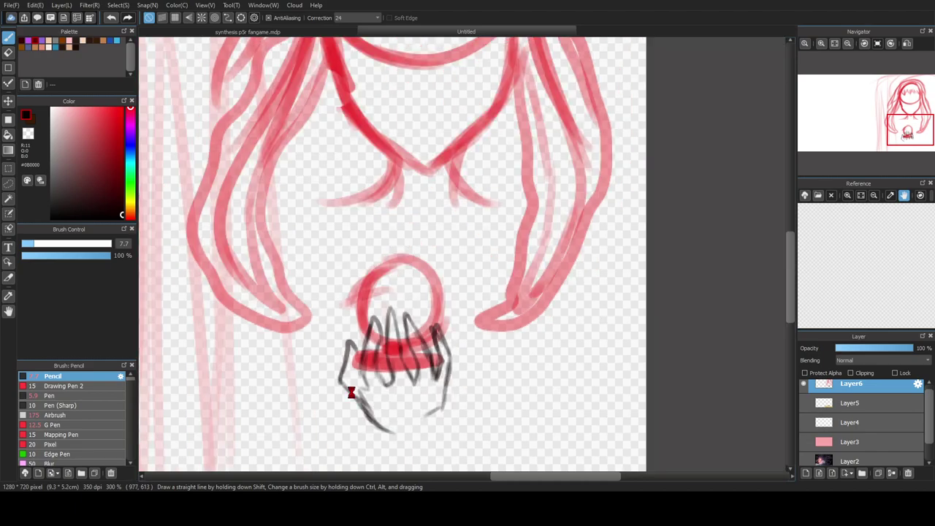
- Fill the fingernails with dark Pencil strokes at all five fingertips
{"action": "scroll", "coordinate": [387, 393], "scroll_direction": "down", "scroll_amount": 3}
{"action": "scroll", "coordinate": [400, 415], "scroll_direction": "up", "scroll_amount": 3}
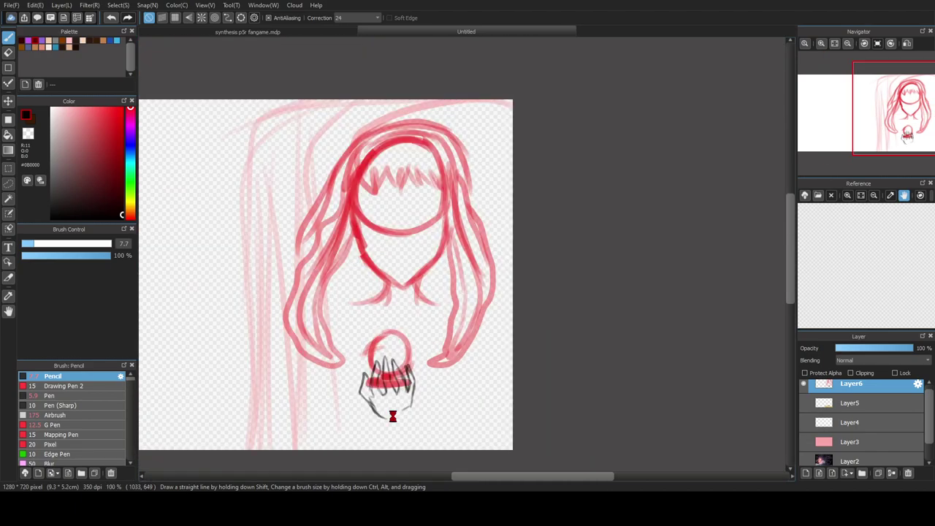
{"action": "scroll", "coordinate": [382, 303], "scroll_direction": "up", "scroll_amount": 2}
{"action": "mouse_move", "coordinate": [351, 371]}
{"action": "left_mouse_down"}
{"action": "mouse_move", "coordinate": [358, 342]}
{"action": "mouse_move", "coordinate": [390, 358]}
{"action": "mouse_move", "coordinate": [395, 343]}
{"action": "mouse_move", "coordinate": [422, 343]}
{"action": "mouse_move", "coordinate": [432, 373]}
{"action": "mouse_move", "coordinate": [494, 395]}
{"action": "mouse_move", "coordinate": [486, 373]}
{"action": "left_mouse_up"}
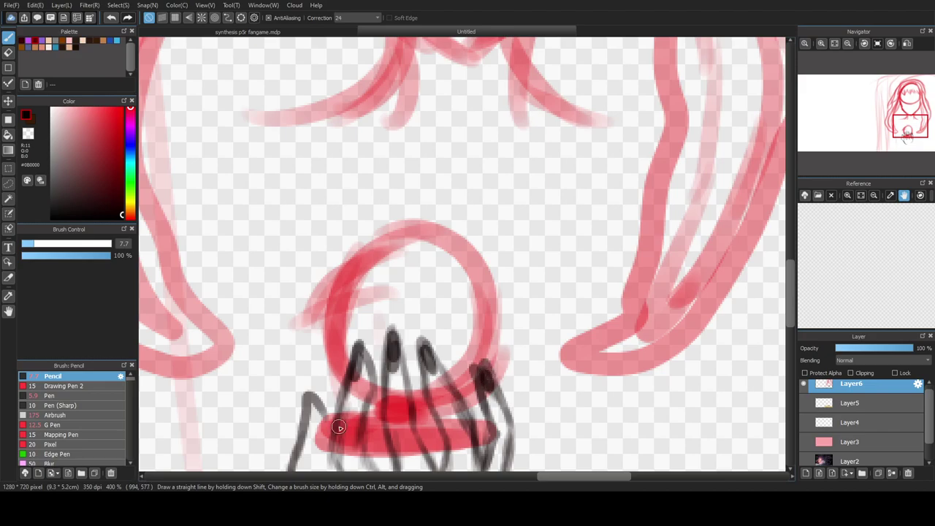
{"action": "mouse_move", "coordinate": [313, 399]}
{"action": "left_mouse_down"}
{"action": "mouse_move", "coordinate": [302, 422]}
{"action": "mouse_move", "coordinate": [308, 398]}
{"action": "left_mouse_up"}
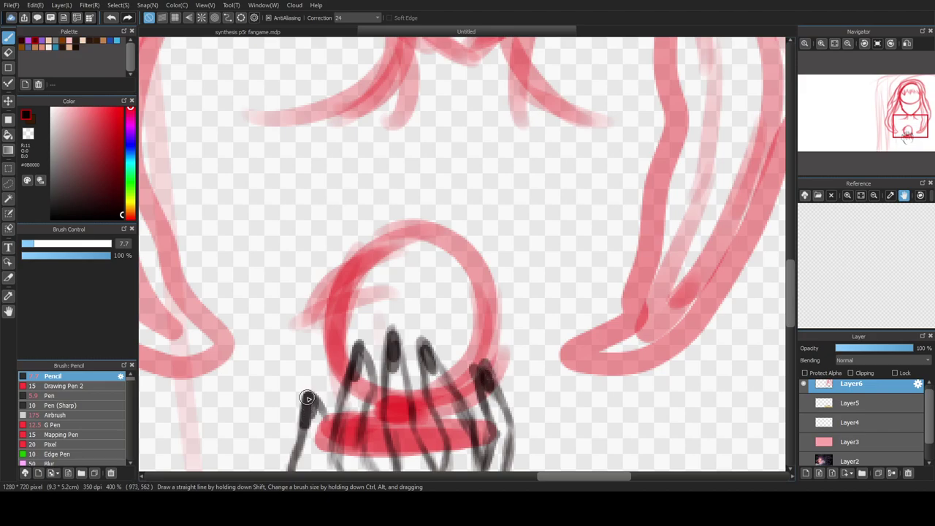
- Sketch the palm's underside, the right-hand shoulder, the upper arm and the start of the forearm, erasing the stray wrist lines
{"action": "scroll", "coordinate": [308, 398], "scroll_direction": "down", "scroll_amount": 3}
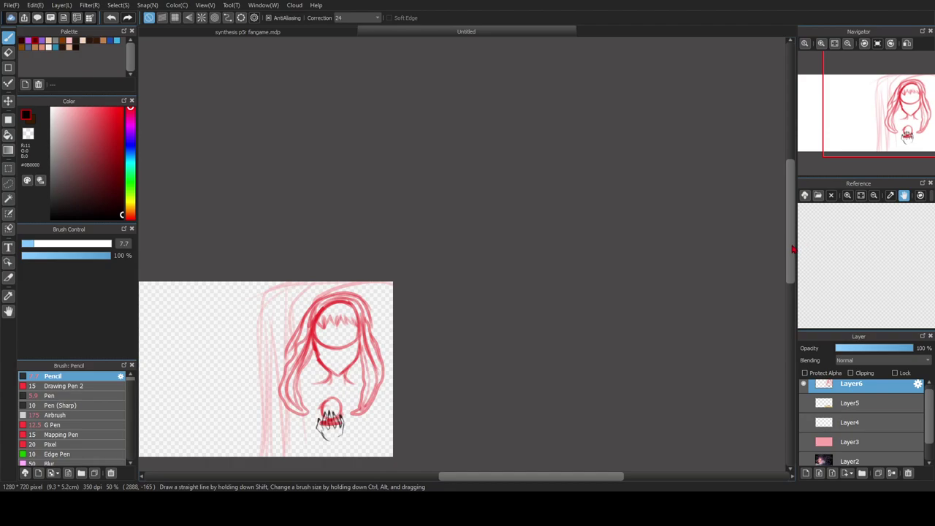
{"action": "scroll", "coordinate": [753, 234], "scroll_direction": "down", "scroll_amount": 2}
{"action": "scroll", "coordinate": [349, 306], "scroll_direction": "up", "scroll_amount": 2}
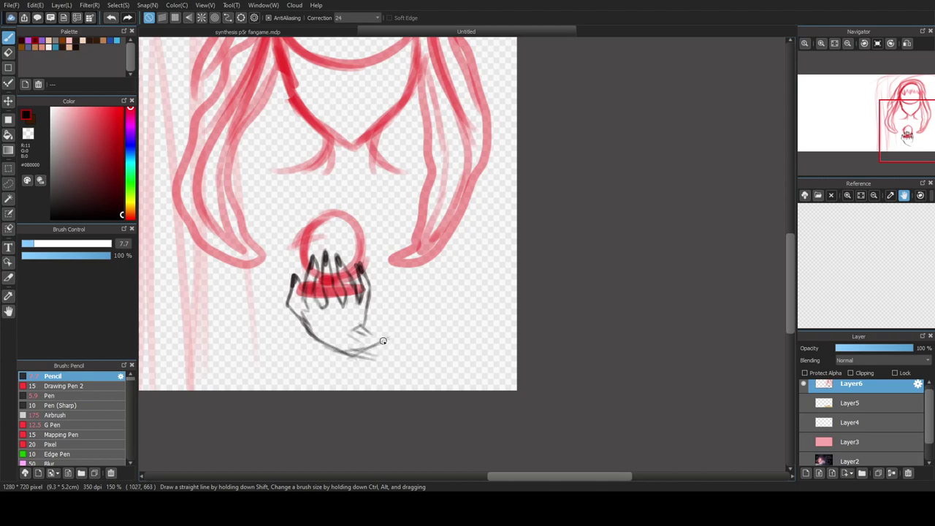
{"action": "mouse_move", "coordinate": [353, 351]}
{"action": "left_mouse_down"}
{"action": "mouse_move", "coordinate": [387, 328]}
{"action": "mouse_move", "coordinate": [358, 341]}
{"action": "left_mouse_up"}
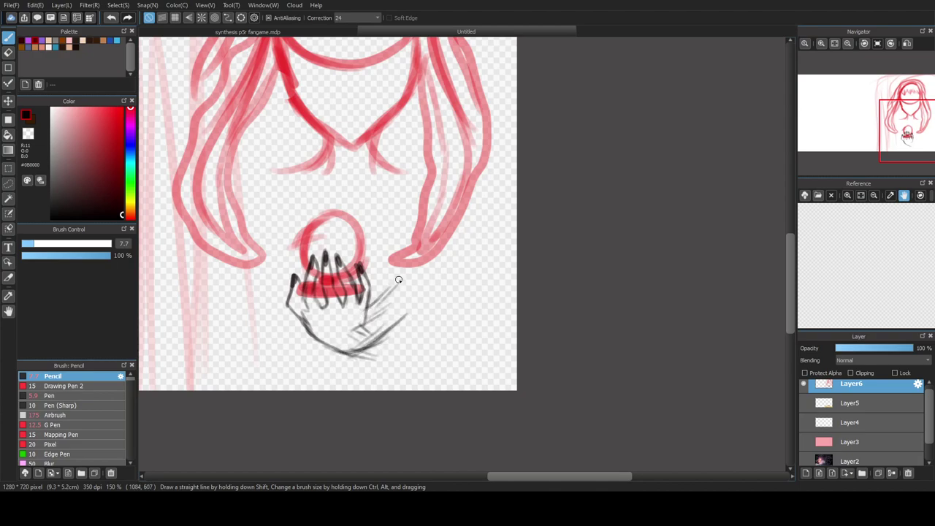
{"action": "mouse_move", "coordinate": [400, 173]}
{"action": "left_mouse_down"}
{"action": "mouse_move", "coordinate": [456, 200]}
{"action": "mouse_move", "coordinate": [445, 278]}
{"action": "left_mouse_up"}
{"action": "left_click_drag", "start_coordinate": [463, 243], "coordinate": [430, 326]}
{"action": "left_click_drag", "start_coordinate": [334, 344], "coordinate": [403, 379]}
{"action": "left_click_drag", "start_coordinate": [400, 327], "coordinate": [393, 302]}
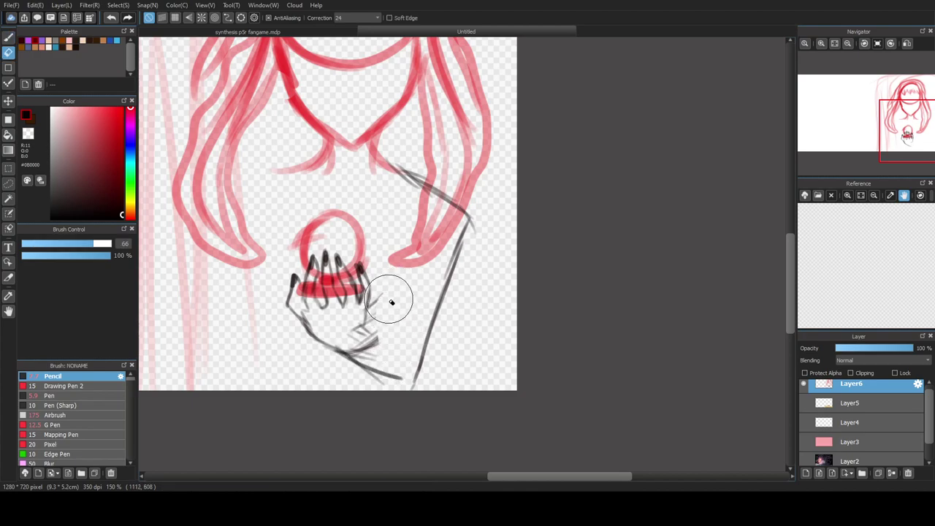
- Redraw the wrist and forearm edges connecting the hand to the bent arm, cleaning up overlapping lines with the eraser
{"action": "key", "text": "b"}
{"action": "left_click_drag", "start_coordinate": [334, 340], "coordinate": [400, 391]}
{"action": "left_click_drag", "start_coordinate": [361, 303], "coordinate": [386, 358]}
{"action": "left_click_drag", "start_coordinate": [365, 321], "coordinate": [398, 358]}
{"action": "key", "text": "e"}
{"action": "mouse_move", "coordinate": [376, 323]}
{"action": "left_mouse_down"}
{"action": "mouse_move", "coordinate": [377, 339]}
{"action": "mouse_move", "coordinate": [352, 322]}
{"action": "mouse_move", "coordinate": [380, 348]}
{"action": "left_mouse_up"}
{"action": "key", "text": "b"}
{"action": "left_click_drag", "start_coordinate": [380, 304], "coordinate": [373, 345]}
{"action": "left_click_drag", "start_coordinate": [384, 287], "coordinate": [379, 330]}
- Sketch the opposite shoulder and its arm running down to the canvas's bottom edge
{"action": "scroll", "coordinate": [375, 351], "scroll_direction": "down", "scroll_amount": 3}
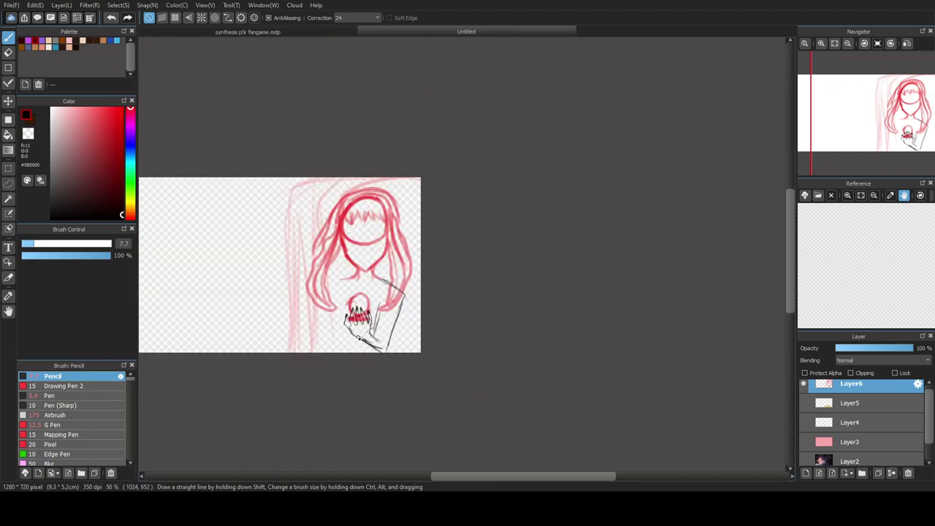
{"action": "scroll", "coordinate": [357, 347], "scroll_direction": "up", "scroll_amount": 2}
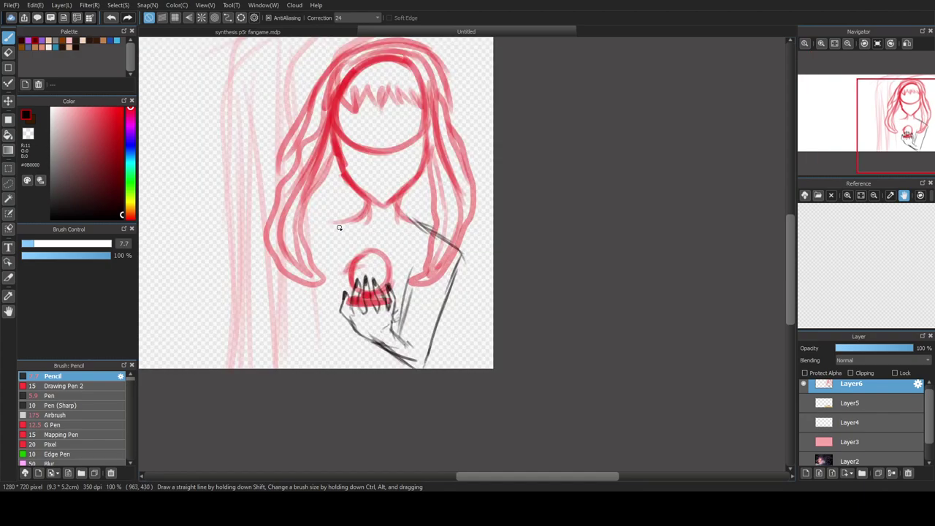
{"action": "mouse_move", "coordinate": [351, 222]}
{"action": "left_mouse_down"}
{"action": "mouse_move", "coordinate": [288, 246]}
{"action": "mouse_move", "coordinate": [321, 227]}
{"action": "mouse_move", "coordinate": [275, 257]}
{"action": "mouse_move", "coordinate": [326, 235]}
{"action": "mouse_move", "coordinate": [282, 265]}
{"action": "mouse_move", "coordinate": [325, 373]}
{"action": "left_mouse_up"}
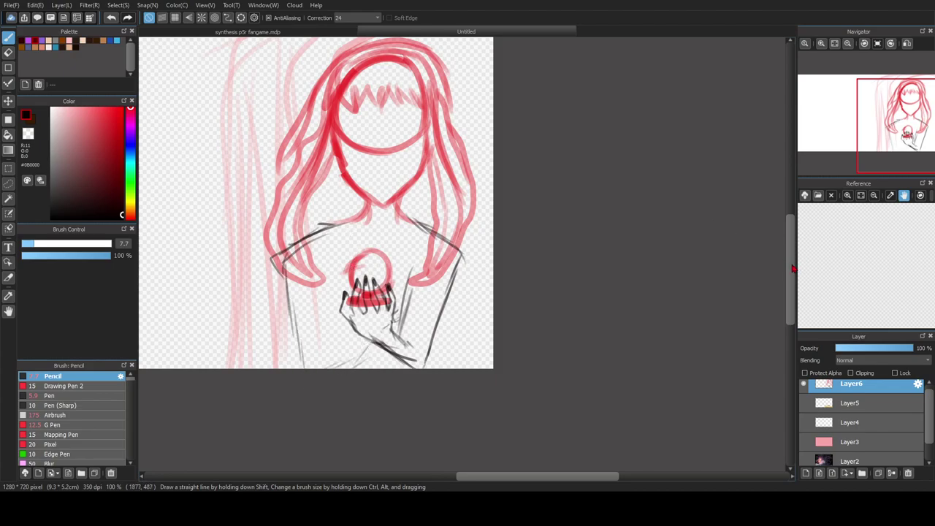
- Draw long dark strands of hair sweeping from the left of the head outward in curved, windblown locks
{"action": "scroll", "coordinate": [353, 236], "scroll_direction": "up", "scroll_amount": 2}
{"action": "mouse_move", "coordinate": [345, 106]}
{"action": "left_mouse_down"}
{"action": "mouse_move", "coordinate": [307, 146]}
{"action": "mouse_move", "coordinate": [290, 200]}
{"action": "left_mouse_up"}
{"action": "left_click_drag", "start_coordinate": [307, 150], "coordinate": [261, 235]}
{"action": "left_click_drag", "start_coordinate": [300, 167], "coordinate": [230, 275]}
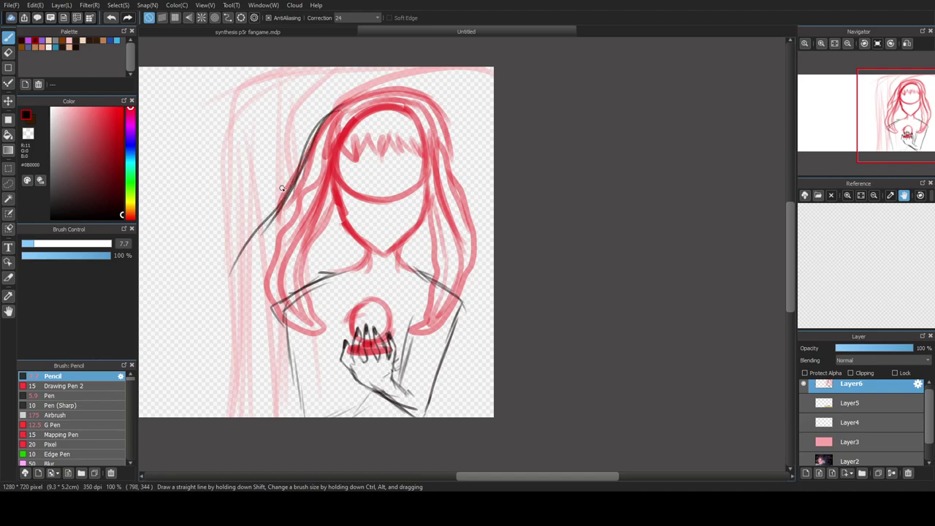
{"action": "left_click_drag", "start_coordinate": [303, 168], "coordinate": [210, 225]}
{"action": "mouse_move", "coordinate": [315, 144]}
{"action": "left_mouse_down"}
{"action": "mouse_move", "coordinate": [164, 251]}
{"action": "mouse_move", "coordinate": [165, 279]}
{"action": "left_mouse_up"}
{"action": "mouse_move", "coordinate": [208, 225]}
{"action": "left_mouse_down"}
{"action": "mouse_move", "coordinate": [201, 274]}
{"action": "mouse_move", "coordinate": [158, 294]}
{"action": "left_mouse_up"}
{"action": "left_click_drag", "start_coordinate": [176, 217], "coordinate": [165, 281]}
{"action": "mouse_move", "coordinate": [164, 283]}
{"action": "left_mouse_down"}
{"action": "mouse_move", "coordinate": [196, 218]}
{"action": "mouse_move", "coordinate": [268, 214]}
{"action": "mouse_move", "coordinate": [191, 280]}
{"action": "left_mouse_up"}
{"action": "left_click_drag", "start_coordinate": [217, 212], "coordinate": [173, 259]}
{"action": "mouse_move", "coordinate": [209, 233]}
{"action": "left_mouse_down"}
{"action": "mouse_move", "coordinate": [184, 296]}
{"action": "mouse_move", "coordinate": [146, 312]}
{"action": "left_mouse_up"}
- Add jagged hair tips at the figure's lower left and lower right, plus a hair contour flowing off the canvas's right edge
{"action": "left_click_drag", "start_coordinate": [208, 270], "coordinate": [219, 369]}
{"action": "mouse_move", "coordinate": [212, 326]}
{"action": "left_mouse_down"}
{"action": "mouse_move", "coordinate": [273, 395]}
{"action": "mouse_move", "coordinate": [250, 359]}
{"action": "mouse_move", "coordinate": [292, 399]}
{"action": "left_mouse_up"}
{"action": "mouse_move", "coordinate": [407, 94]}
{"action": "left_mouse_down"}
{"action": "mouse_move", "coordinate": [427, 98]}
{"action": "mouse_move", "coordinate": [501, 204]}
{"action": "left_mouse_up"}
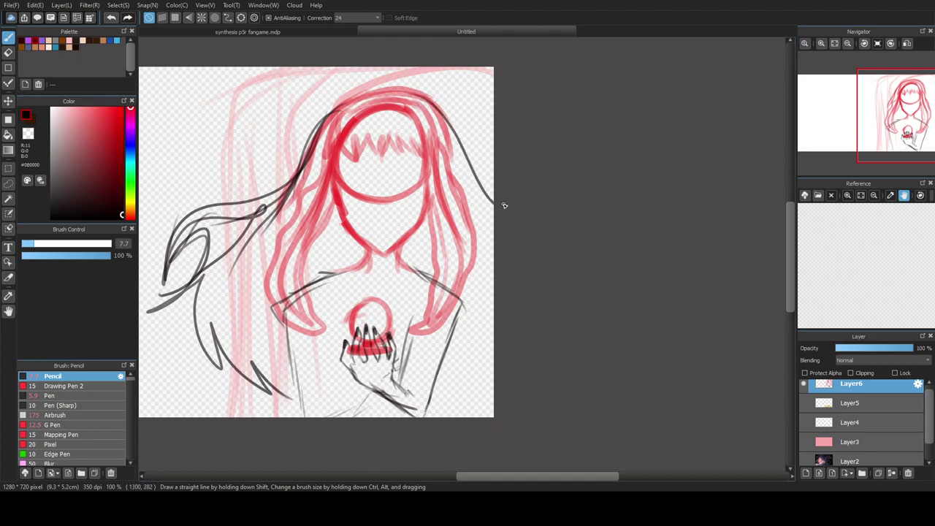
{"action": "mouse_move", "coordinate": [485, 405]}
{"action": "left_mouse_down"}
{"action": "mouse_move", "coordinate": [499, 366]}
{"action": "mouse_move", "coordinate": [472, 401]}
{"action": "mouse_move", "coordinate": [485, 369]}
{"action": "mouse_move", "coordinate": [474, 374]}
{"action": "left_mouse_up"}
{"action": "left_click_drag", "start_coordinate": [443, 398], "coordinate": [469, 375]}
{"action": "scroll", "coordinate": [370, 344], "scroll_direction": "down", "scroll_amount": 2}
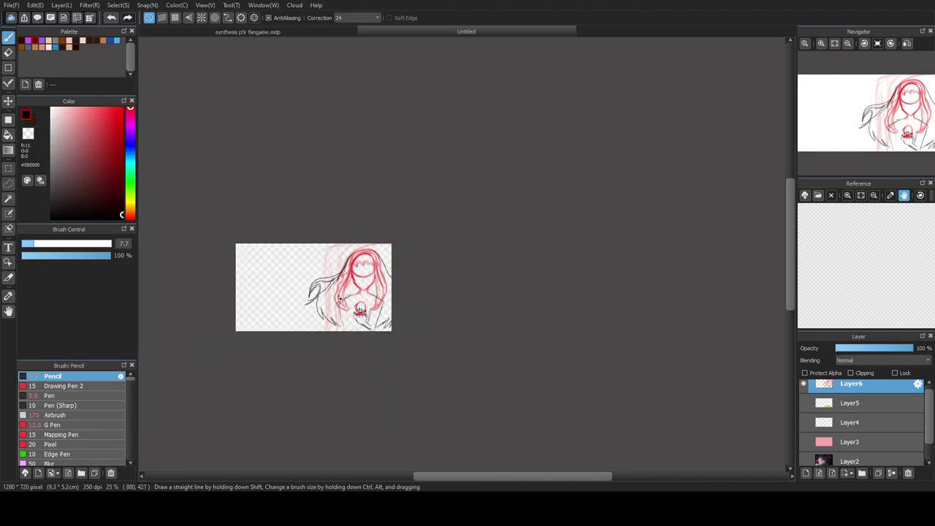
{"action": "scroll", "coordinate": [370, 344], "scroll_direction": "up", "scroll_amount": 4}
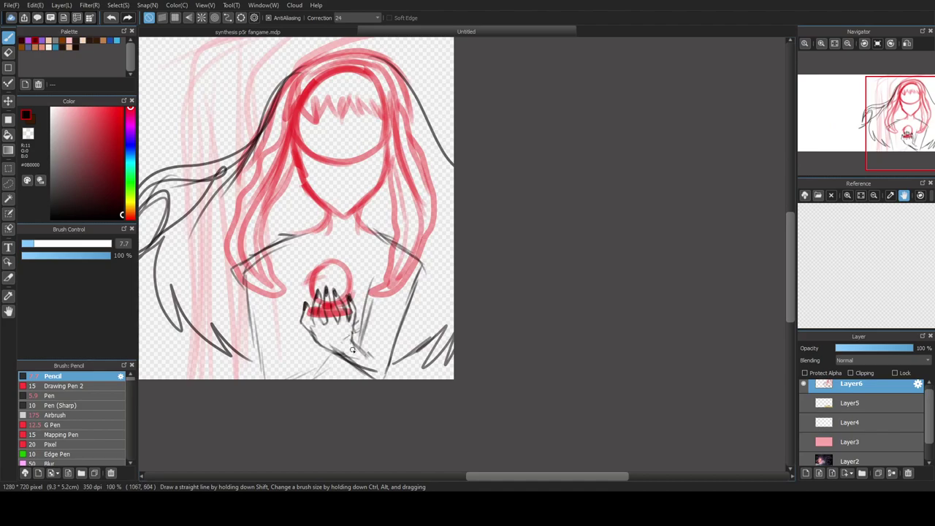
{"action": "scroll", "coordinate": [350, 313], "scroll_direction": "up", "scroll_amount": 3}
{"action": "scroll", "coordinate": [313, 303], "scroll_direction": "down", "scroll_amount": 1}
{"action": "scroll", "coordinate": [355, 350], "scroll_direction": "down", "scroll_amount": 3}
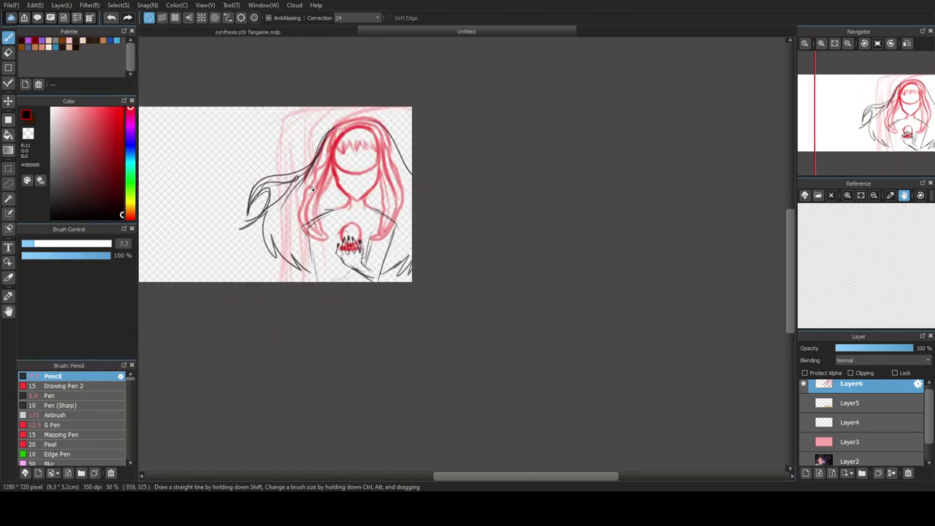
- Undo the recent windblown hair strokes on both sides of the figure
{"action": "key", "text": "ctrl+z"}
{"action": "key", "text": "ctrl+z"}
{"action": "key", "text": "ctrl+z"}
{"action": "key", "text": "ctrl+z"}
{"action": "key", "text": "ctrl+z"}
{"action": "key", "text": "ctrl+z"}
{"action": "key", "text": "ctrl+z"}
{"action": "key", "text": "ctrl+z"}
{"action": "key", "text": "ctrl+z"}
{"action": "key", "text": "ctrl+z"}
- Redraw the outer hair contour over the crown, falling in long curves with pointed tips on both sides of the figure
{"action": "left_click_drag", "start_coordinate": [792, 252], "coordinate": [792, 244]}
{"action": "scroll", "coordinate": [263, 237], "scroll_direction": "up", "scroll_amount": 2}
{"action": "left_click_drag", "start_coordinate": [396, 80], "coordinate": [349, 167]}
{"action": "mouse_move", "coordinate": [379, 112]}
{"action": "left_mouse_down"}
{"action": "mouse_move", "coordinate": [298, 225]}
{"action": "mouse_move", "coordinate": [335, 293]}
{"action": "left_mouse_up"}
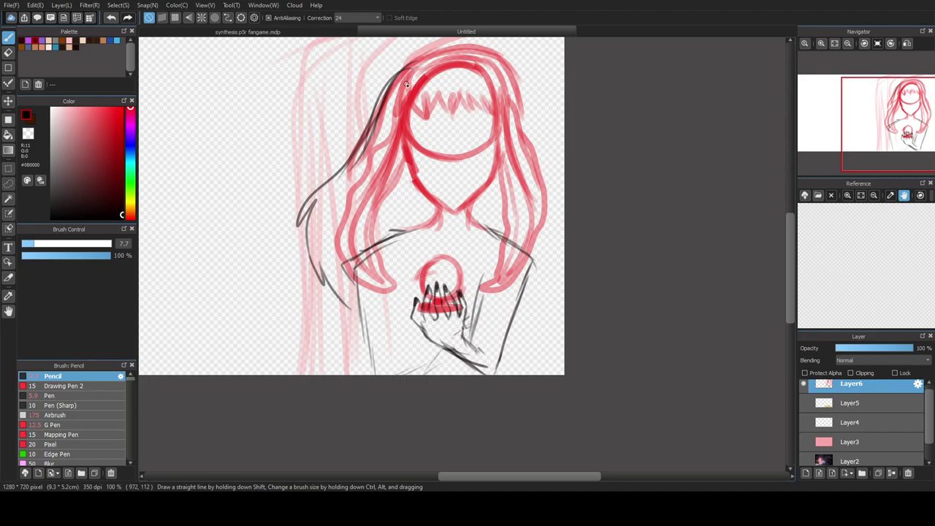
{"action": "mouse_move", "coordinate": [409, 68]}
{"action": "left_mouse_down"}
{"action": "mouse_move", "coordinate": [471, 46]}
{"action": "mouse_move", "coordinate": [516, 76]}
{"action": "left_mouse_up"}
{"action": "mouse_move", "coordinate": [399, 86]}
{"action": "left_mouse_down"}
{"action": "mouse_move", "coordinate": [472, 51]}
{"action": "mouse_move", "coordinate": [522, 114]}
{"action": "left_mouse_up"}
{"action": "mouse_move", "coordinate": [508, 79]}
{"action": "left_mouse_down"}
{"action": "mouse_move", "coordinate": [560, 182]}
{"action": "mouse_move", "coordinate": [561, 213]}
{"action": "left_mouse_up"}
{"action": "mouse_move", "coordinate": [556, 177]}
{"action": "left_mouse_down"}
{"action": "mouse_move", "coordinate": [559, 243]}
{"action": "mouse_move", "coordinate": [544, 293]}
{"action": "mouse_move", "coordinate": [524, 312]}
{"action": "left_mouse_up"}
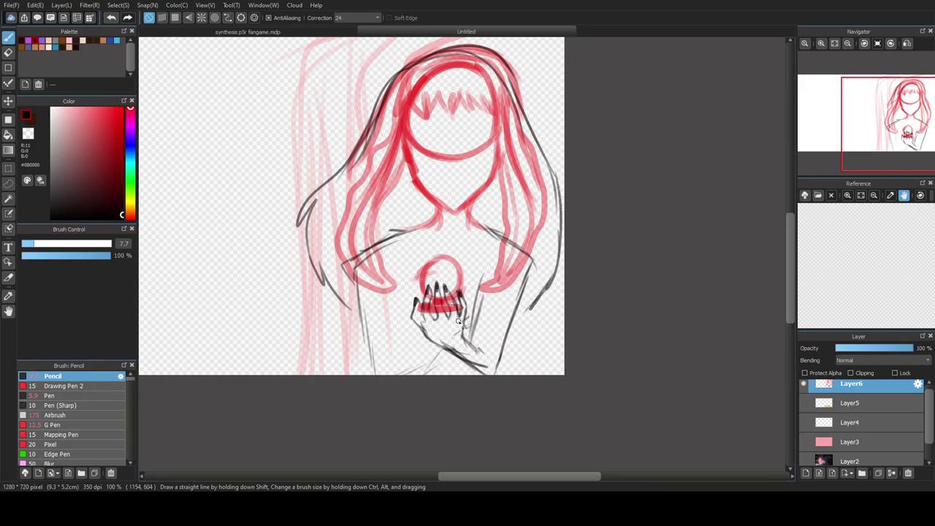
- Erase the hand's outermost finger beside the orb's base and redraw it as a slimmer bent finger
{"action": "scroll", "coordinate": [421, 359], "scroll_direction": "up", "scroll_amount": 1}
{"action": "scroll", "coordinate": [421, 359], "scroll_direction": "up", "scroll_amount": 1}
{"action": "left_click_drag", "start_coordinate": [408, 390], "coordinate": [485, 337]}
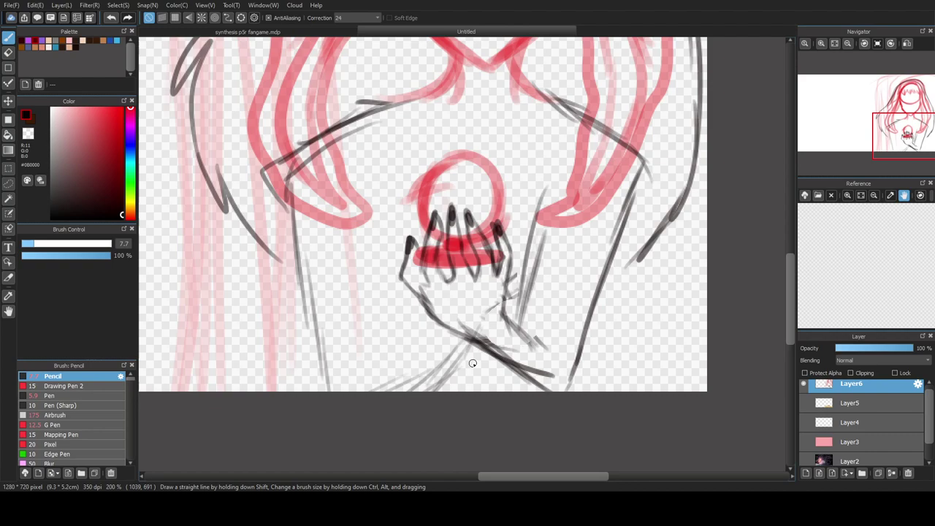
{"action": "scroll", "coordinate": [417, 293], "scroll_direction": "up", "scroll_amount": 2}
{"action": "key", "text": "e"}
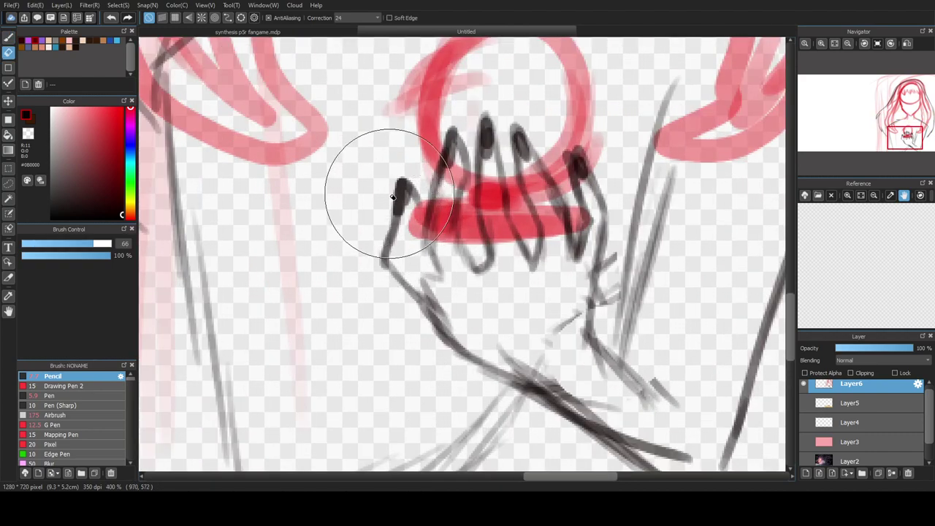
{"action": "key", "text": "b"}
{"action": "scroll", "coordinate": [380, 278], "scroll_direction": "down", "scroll_amount": 1}
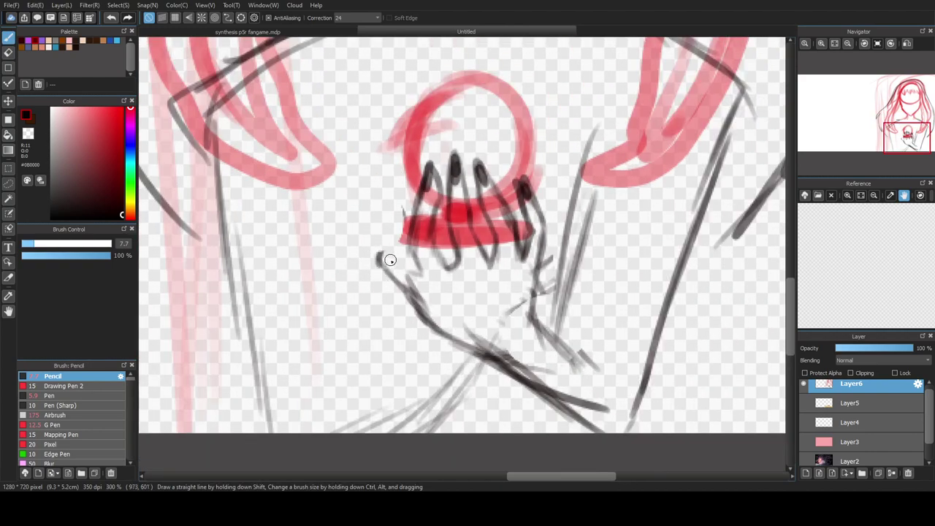
{"action": "mouse_move", "coordinate": [377, 247]}
{"action": "left_mouse_down"}
{"action": "mouse_move", "coordinate": [393, 199]}
{"action": "mouse_move", "coordinate": [406, 222]}
{"action": "left_mouse_up"}
- Erase the old wrist and forearm lines below the palm and sketch a narrower wrist bending down into the forearm
{"action": "key", "text": "e"}
{"action": "mouse_move", "coordinate": [534, 340]}
{"action": "left_mouse_down"}
{"action": "mouse_move", "coordinate": [518, 384]}
{"action": "mouse_move", "coordinate": [500, 366]}
{"action": "mouse_move", "coordinate": [554, 320]}
{"action": "mouse_move", "coordinate": [569, 332]}
{"action": "mouse_move", "coordinate": [592, 414]}
{"action": "mouse_move", "coordinate": [570, 310]}
{"action": "mouse_move", "coordinate": [566, 329]}
{"action": "mouse_move", "coordinate": [575, 297]}
{"action": "mouse_move", "coordinate": [494, 378]}
{"action": "mouse_move", "coordinate": [452, 350]}
{"action": "mouse_move", "coordinate": [467, 345]}
{"action": "mouse_move", "coordinate": [437, 354]}
{"action": "mouse_move", "coordinate": [418, 344]}
{"action": "left_mouse_up"}
{"action": "key", "text": "b"}
{"action": "left_click_drag", "start_coordinate": [543, 280], "coordinate": [488, 376]}
{"action": "left_click_drag", "start_coordinate": [414, 292], "coordinate": [422, 344]}
{"action": "left_click_drag", "start_coordinate": [423, 313], "coordinate": [396, 408]}
{"action": "mouse_move", "coordinate": [425, 334]}
{"action": "left_mouse_down"}
{"action": "mouse_move", "coordinate": [372, 404]}
{"action": "mouse_move", "coordinate": [339, 426]}
{"action": "left_mouse_up"}
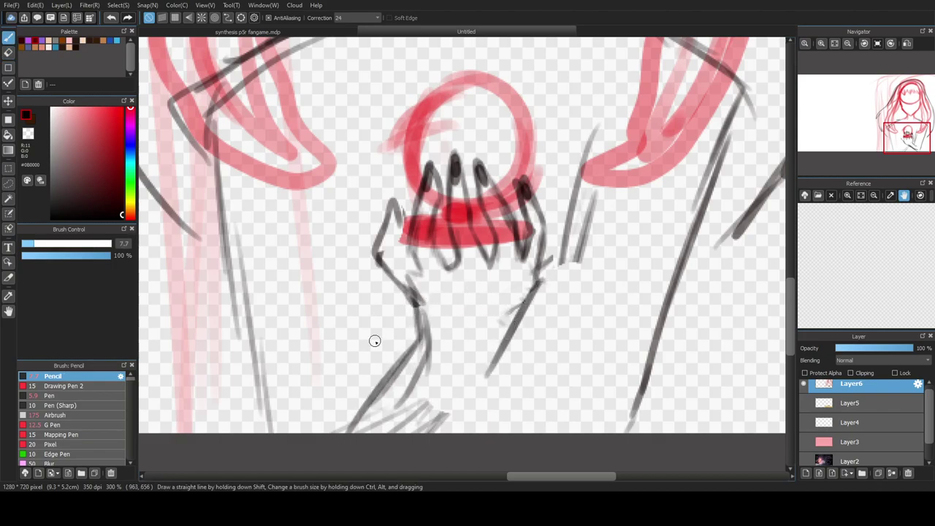
- Extend both forearm edges down to the canvas's bottom edge
{"action": "scroll", "coordinate": [377, 340], "scroll_direction": "down", "scroll_amount": 2}
{"action": "scroll", "coordinate": [391, 427], "scroll_direction": "down", "scroll_amount": 2}
{"action": "scroll", "coordinate": [382, 393], "scroll_direction": "up", "scroll_amount": 2}
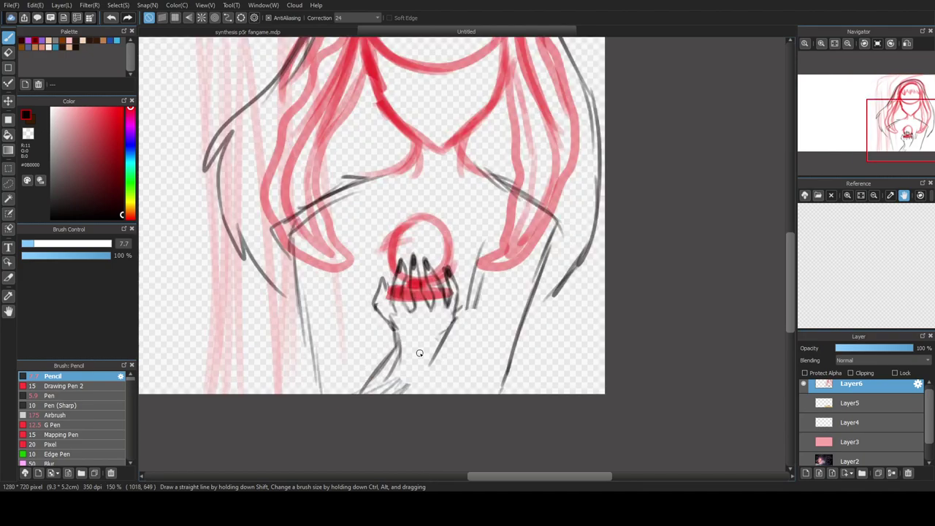
{"action": "mouse_move", "coordinate": [393, 329]}
{"action": "left_mouse_down"}
{"action": "mouse_move", "coordinate": [377, 374]}
{"action": "mouse_move", "coordinate": [417, 395]}
{"action": "left_mouse_up"}
{"action": "mouse_move", "coordinate": [435, 355]}
{"action": "left_mouse_down"}
{"action": "mouse_move", "coordinate": [412, 396]}
{"action": "mouse_move", "coordinate": [447, 323]}
{"action": "left_mouse_up"}
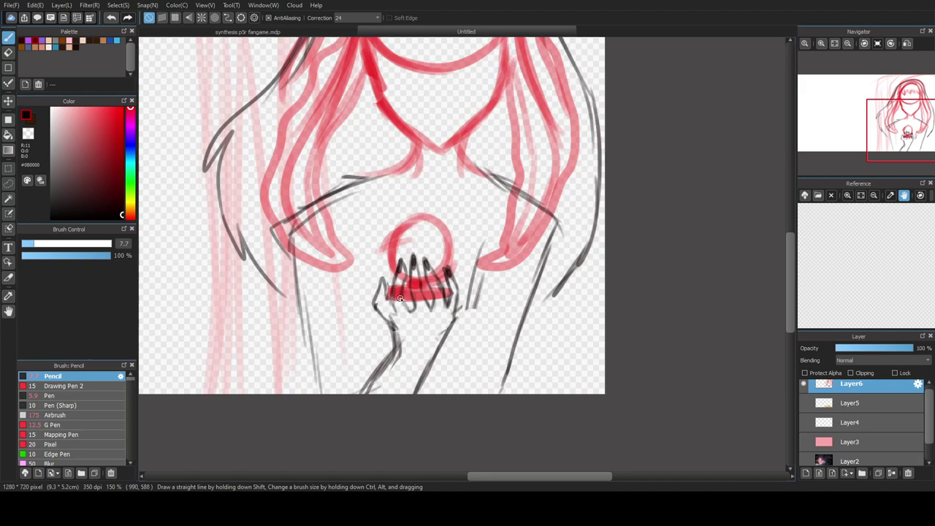
- Show the Layer2 artwork briefly to compare it with the sketch's composition, and hide it again
{"action": "scroll", "coordinate": [400, 299], "scroll_direction": "down", "scroll_amount": 5}
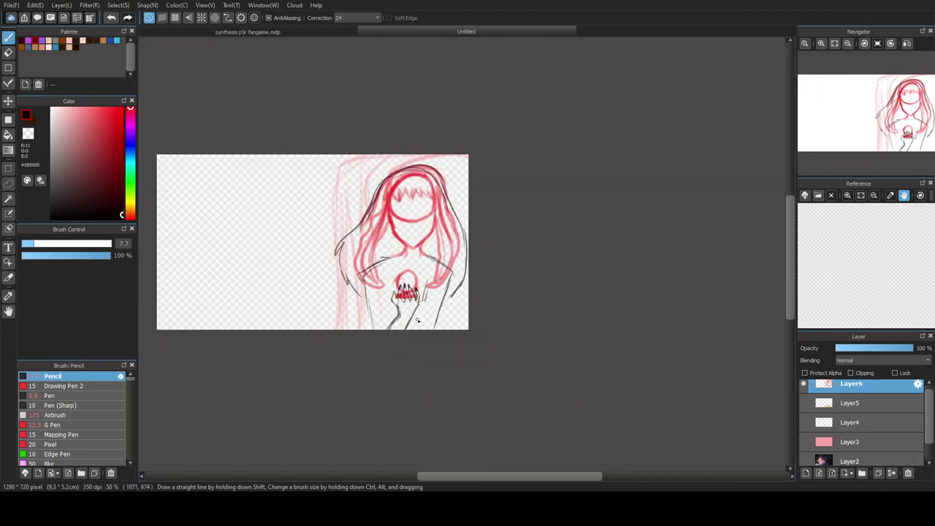
{"action": "scroll", "coordinate": [418, 311], "scroll_direction": "up", "scroll_amount": 1}
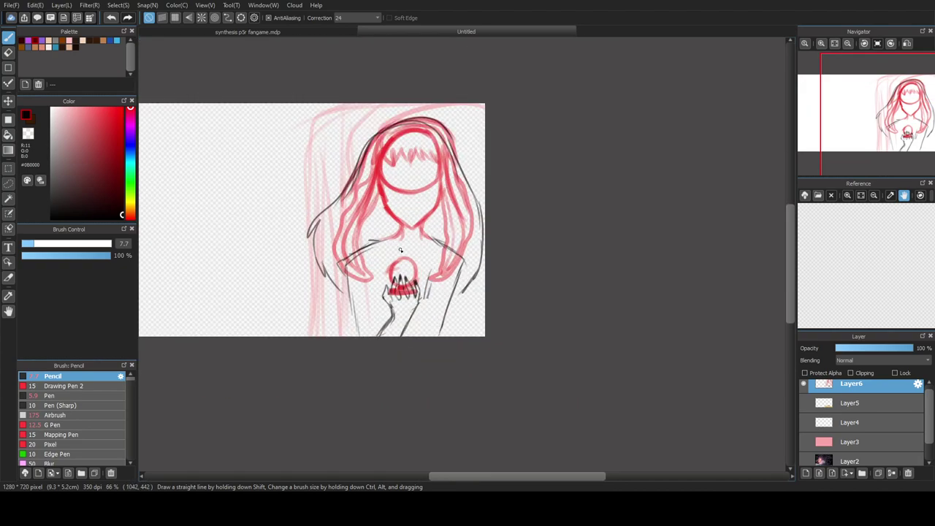
{"action": "left_click", "coordinate": [805, 461]}
{"action": "scroll", "coordinate": [394, 323], "scroll_direction": "down", "scroll_amount": 2}
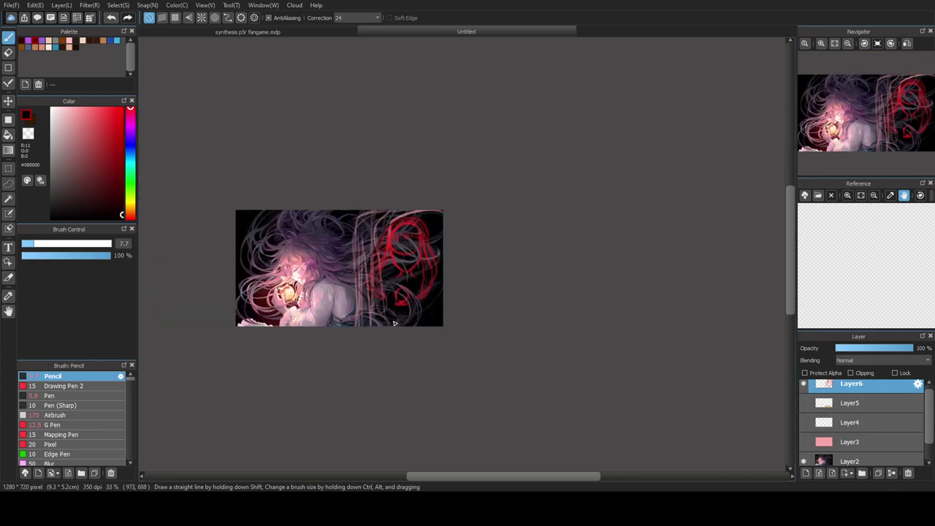
{"action": "scroll", "coordinate": [401, 321], "scroll_direction": "up", "scroll_amount": 3}
{"action": "left_click", "coordinate": [804, 461]}
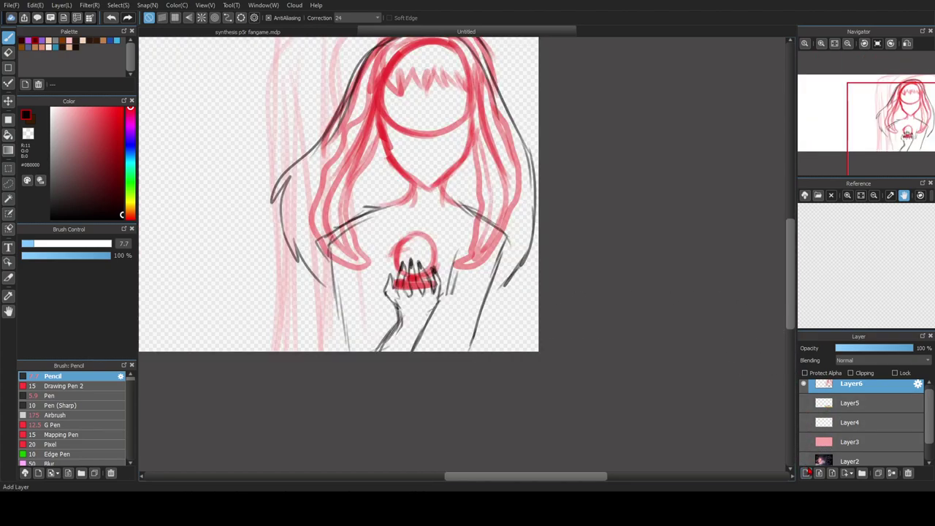
- Clean up the wrist curve, darken both edges of the hand, and shade the outermost finger's nail
{"action": "scroll", "coordinate": [403, 303], "scroll_direction": "up", "scroll_amount": 2}
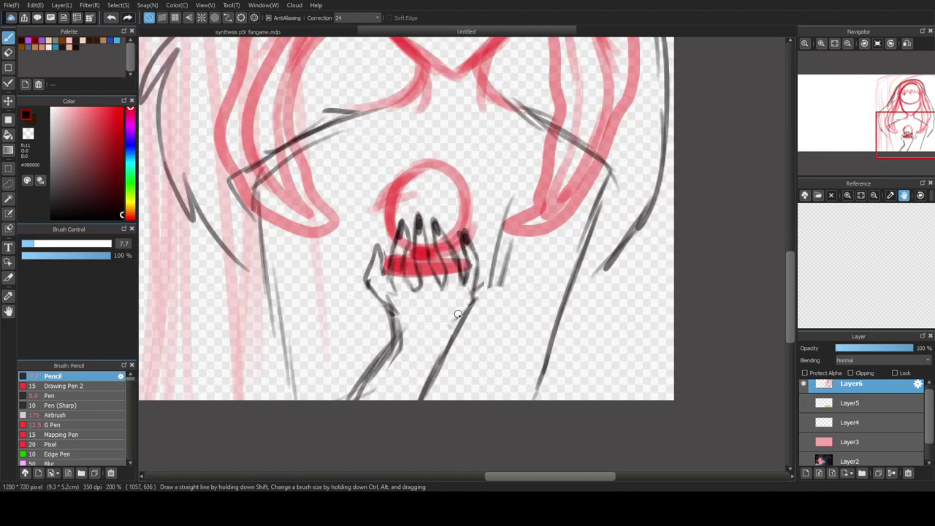
{"action": "key", "text": "e"}
{"action": "left_click_drag", "start_coordinate": [393, 305], "coordinate": [395, 320]}
{"action": "key", "text": "b"}
{"action": "mouse_move", "coordinate": [367, 281]}
{"action": "left_mouse_down"}
{"action": "mouse_move", "coordinate": [402, 323]}
{"action": "mouse_move", "coordinate": [399, 348]}
{"action": "left_mouse_up"}
{"action": "left_click_drag", "start_coordinate": [481, 276], "coordinate": [456, 339]}
{"action": "left_click_drag", "start_coordinate": [374, 253], "coordinate": [375, 252]}
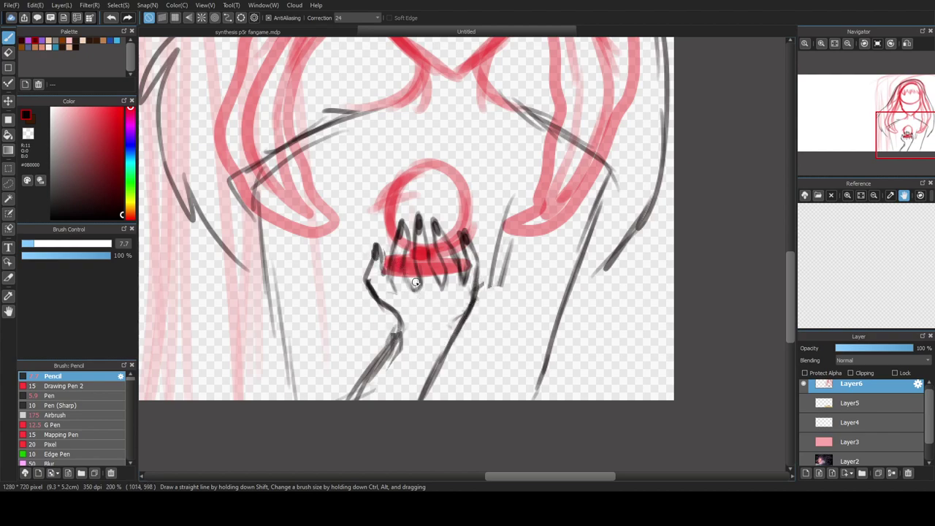
- Enlarge the character reference image and centre it on the frilled collar
{"action": "scroll", "coordinate": [405, 265], "scroll_direction": "down", "scroll_amount": 2}
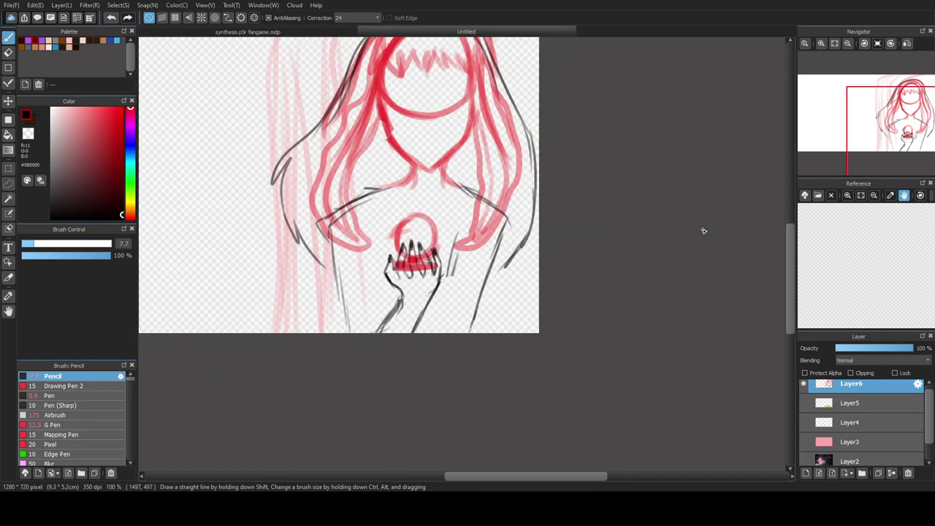
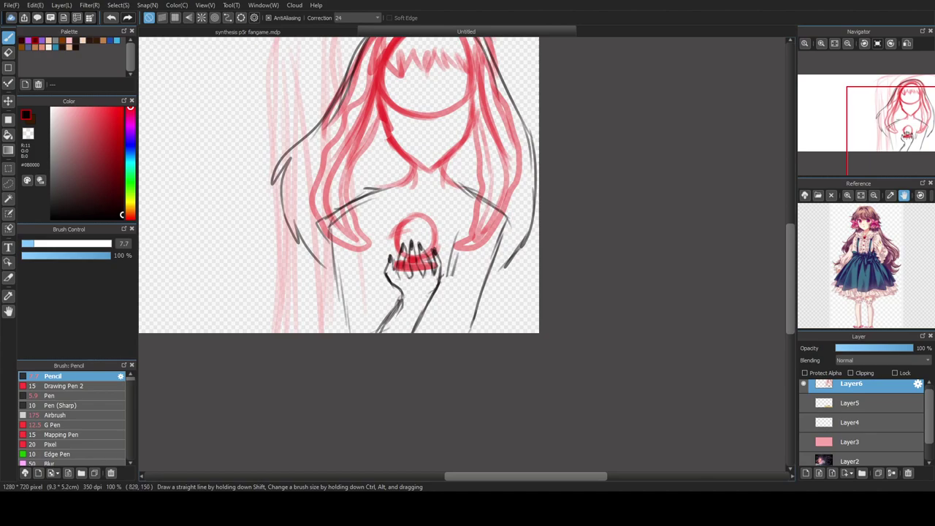
{"action": "left_click", "coordinate": [848, 196]}
{"action": "left_click", "coordinate": [849, 196]}
{"action": "left_click", "coordinate": [848, 196]}
{"action": "left_click", "coordinate": [848, 196]}
{"action": "left_click_drag", "start_coordinate": [864, 231], "coordinate": [876, 380]}
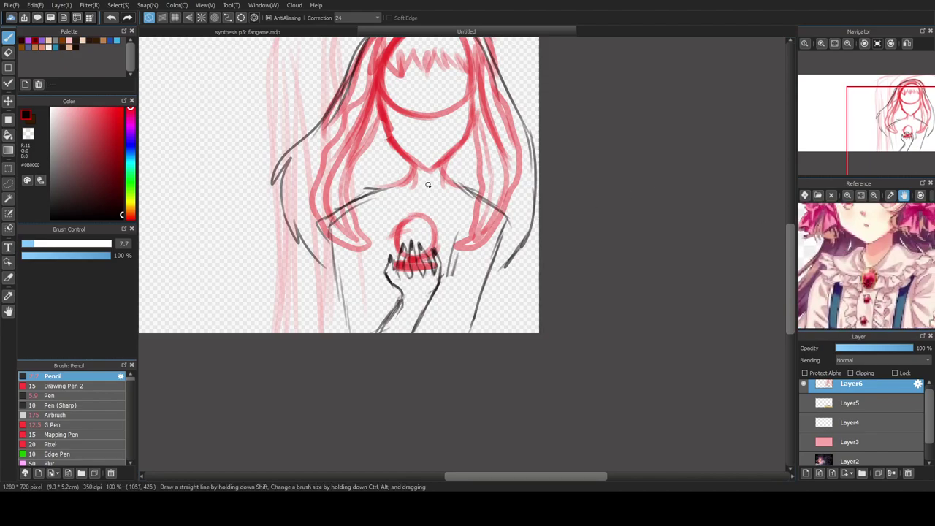
- Sketch the collar's top edges over both shoulders, the curved neckline, and the lower edge of its left half
{"action": "scroll", "coordinate": [428, 186], "scroll_direction": "up", "scroll_amount": 2}
{"action": "mouse_move", "coordinate": [403, 177]}
{"action": "left_mouse_down"}
{"action": "mouse_move", "coordinate": [404, 210]}
{"action": "mouse_move", "coordinate": [397, 171]}
{"action": "mouse_move", "coordinate": [417, 209]}
{"action": "mouse_move", "coordinate": [409, 213]}
{"action": "mouse_move", "coordinate": [417, 198]}
{"action": "mouse_move", "coordinate": [456, 203]}
{"action": "mouse_move", "coordinate": [421, 215]}
{"action": "mouse_move", "coordinate": [449, 207]}
{"action": "mouse_move", "coordinate": [421, 200]}
{"action": "mouse_move", "coordinate": [411, 185]}
{"action": "mouse_move", "coordinate": [412, 195]}
{"action": "mouse_move", "coordinate": [404, 177]}
{"action": "mouse_move", "coordinate": [372, 179]}
{"action": "mouse_move", "coordinate": [395, 177]}
{"action": "mouse_move", "coordinate": [332, 204]}
{"action": "left_mouse_up"}
{"action": "left_click_drag", "start_coordinate": [361, 187], "coordinate": [313, 208]}
{"action": "mouse_move", "coordinate": [396, 186]}
{"action": "left_mouse_down"}
{"action": "mouse_move", "coordinate": [464, 193]}
{"action": "mouse_move", "coordinate": [486, 173]}
{"action": "mouse_move", "coordinate": [514, 207]}
{"action": "left_mouse_up"}
{"action": "left_click_drag", "start_coordinate": [483, 179], "coordinate": [538, 219]}
{"action": "mouse_move", "coordinate": [398, 177]}
{"action": "left_mouse_down"}
{"action": "mouse_move", "coordinate": [328, 215]}
{"action": "mouse_move", "coordinate": [309, 211]}
{"action": "mouse_move", "coordinate": [333, 195]}
{"action": "mouse_move", "coordinate": [262, 231]}
{"action": "mouse_move", "coordinate": [325, 265]}
{"action": "mouse_move", "coordinate": [379, 266]}
{"action": "left_mouse_up"}
{"action": "left_click_drag", "start_coordinate": [334, 256], "coordinate": [373, 260]}
- Trace the orb's round outline in black above the fingertips, undoing the misplaced arcs
{"action": "left_click_drag", "start_coordinate": [378, 326], "coordinate": [363, 275]}
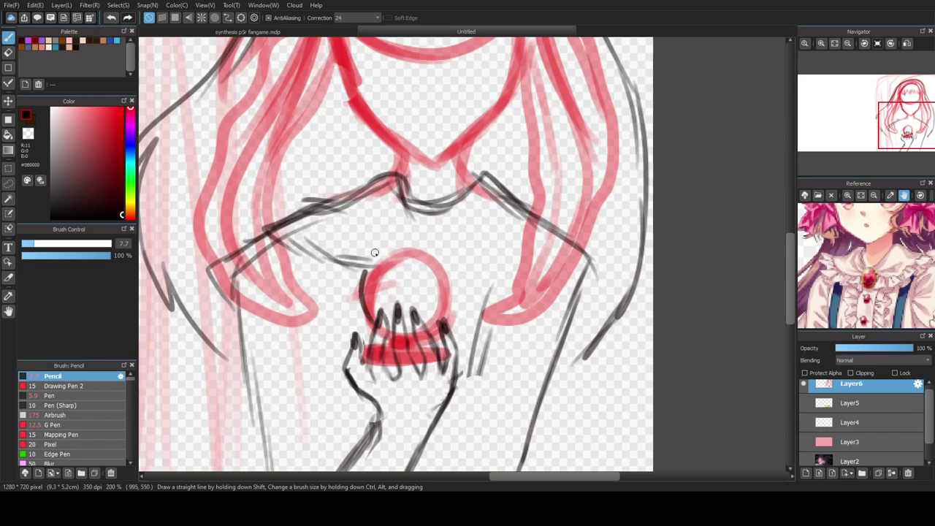
{"action": "key", "text": "ctrl+z"}
{"action": "mouse_move", "coordinate": [380, 328]}
{"action": "left_mouse_down"}
{"action": "mouse_move", "coordinate": [364, 294]}
{"action": "mouse_move", "coordinate": [418, 252]}
{"action": "mouse_move", "coordinate": [455, 287]}
{"action": "mouse_move", "coordinate": [451, 311]}
{"action": "left_mouse_up"}
{"action": "key", "text": "ctrl+z"}
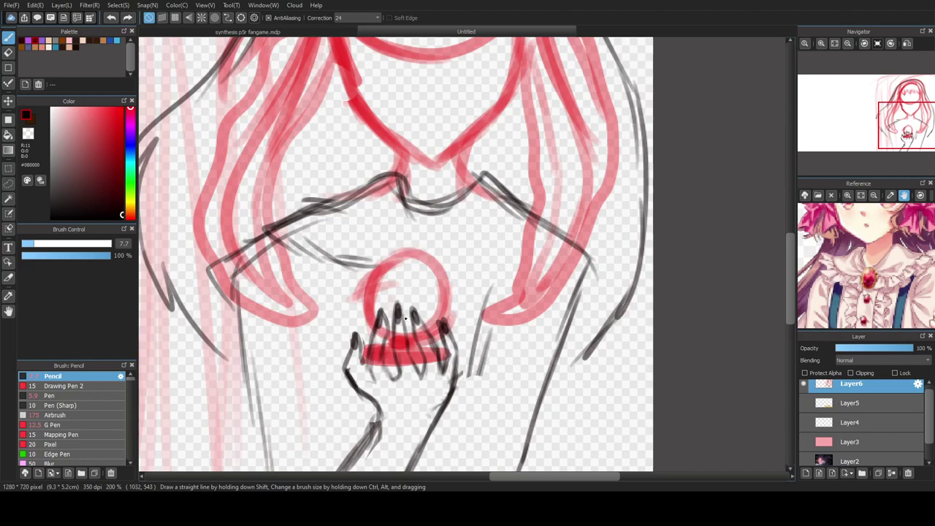
{"action": "mouse_move", "coordinate": [375, 333]}
{"action": "left_mouse_down"}
{"action": "mouse_move", "coordinate": [377, 272]}
{"action": "mouse_move", "coordinate": [439, 263]}
{"action": "mouse_move", "coordinate": [449, 312]}
{"action": "left_mouse_up"}
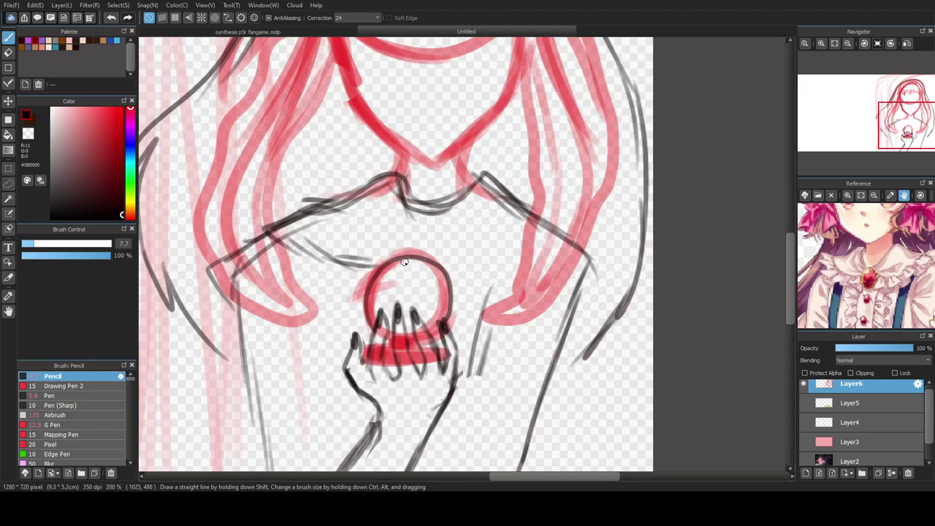
{"action": "mouse_move", "coordinate": [393, 256]}
{"action": "left_mouse_down"}
{"action": "mouse_move", "coordinate": [406, 239]}
{"action": "mouse_move", "coordinate": [433, 251]}
{"action": "left_mouse_up"}
{"action": "key", "text": "ctrl+z"}
- Erase the middle of the neckline and redraw the collar opening as a V with a rounded brooch and a right lower edge
{"action": "key", "text": "e"}
{"action": "left_click_drag", "start_coordinate": [421, 219], "coordinate": [432, 218]}
{"action": "key", "text": "b"}
{"action": "left_click_drag", "start_coordinate": [395, 191], "coordinate": [409, 221]}
{"action": "left_click_drag", "start_coordinate": [396, 175], "coordinate": [430, 227]}
{"action": "mouse_move", "coordinate": [402, 195]}
{"action": "left_mouse_down"}
{"action": "mouse_move", "coordinate": [421, 234]}
{"action": "mouse_move", "coordinate": [450, 217]}
{"action": "mouse_move", "coordinate": [449, 207]}
{"action": "mouse_move", "coordinate": [406, 247]}
{"action": "mouse_move", "coordinate": [413, 233]}
{"action": "mouse_move", "coordinate": [439, 236]}
{"action": "mouse_move", "coordinate": [443, 261]}
{"action": "mouse_move", "coordinate": [469, 268]}
{"action": "mouse_move", "coordinate": [500, 263]}
{"action": "mouse_move", "coordinate": [541, 221]}
{"action": "left_mouse_up"}
{"action": "scroll", "coordinate": [295, 261], "scroll_direction": "up", "scroll_amount": 1}
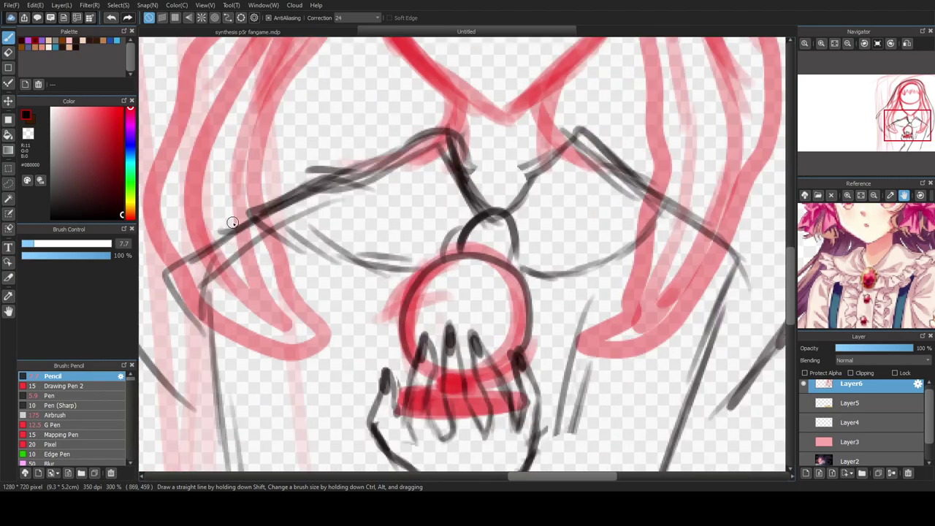
- Draw a zigzag ruffle trim along the lower edges of both collar halves
{"action": "mouse_move", "coordinate": [258, 225]}
{"action": "left_mouse_down"}
{"action": "mouse_move", "coordinate": [214, 251]}
{"action": "mouse_move", "coordinate": [252, 245]}
{"action": "mouse_move", "coordinate": [248, 271]}
{"action": "mouse_move", "coordinate": [268, 254]}
{"action": "mouse_move", "coordinate": [268, 274]}
{"action": "mouse_move", "coordinate": [279, 248]}
{"action": "mouse_move", "coordinate": [264, 285]}
{"action": "mouse_move", "coordinate": [293, 291]}
{"action": "left_mouse_up"}
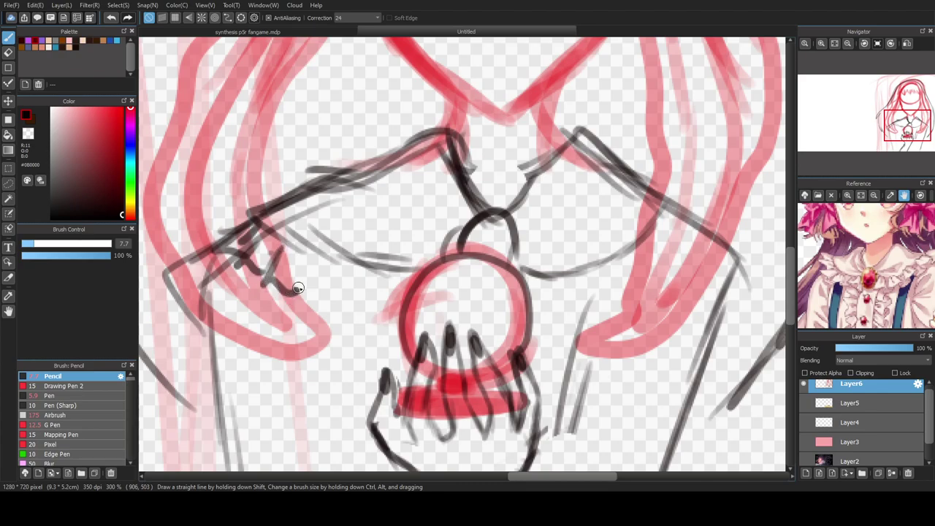
{"action": "left_click_drag", "start_coordinate": [287, 297], "coordinate": [314, 307]}
{"action": "mouse_move", "coordinate": [315, 267]}
{"action": "left_mouse_down"}
{"action": "mouse_move", "coordinate": [309, 305]}
{"action": "mouse_move", "coordinate": [348, 299]}
{"action": "mouse_move", "coordinate": [370, 319]}
{"action": "left_mouse_up"}
{"action": "mouse_move", "coordinate": [351, 268]}
{"action": "left_mouse_down"}
{"action": "mouse_move", "coordinate": [346, 309]}
{"action": "mouse_move", "coordinate": [357, 316]}
{"action": "mouse_move", "coordinate": [371, 300]}
{"action": "mouse_move", "coordinate": [404, 311]}
{"action": "left_mouse_up"}
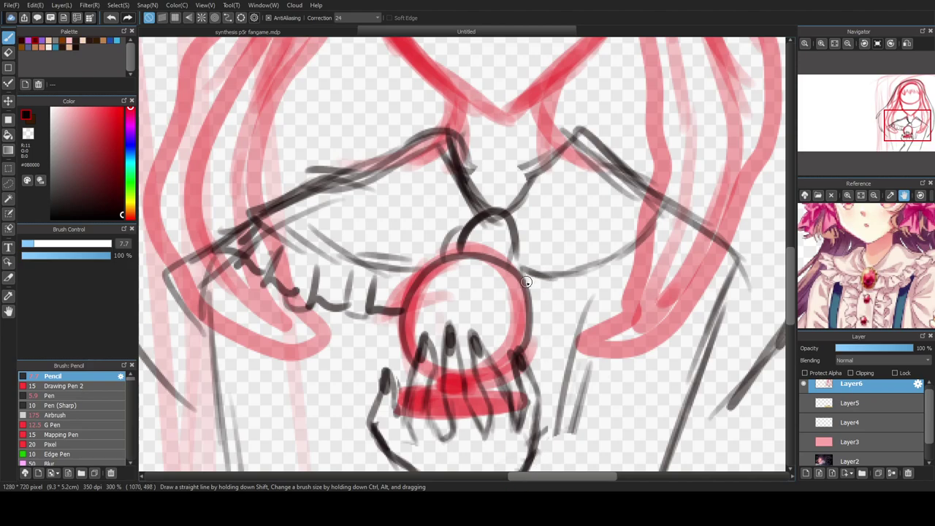
{"action": "mouse_move", "coordinate": [532, 274]}
{"action": "left_mouse_down"}
{"action": "mouse_move", "coordinate": [531, 302]}
{"action": "mouse_move", "coordinate": [571, 283]}
{"action": "left_mouse_up"}
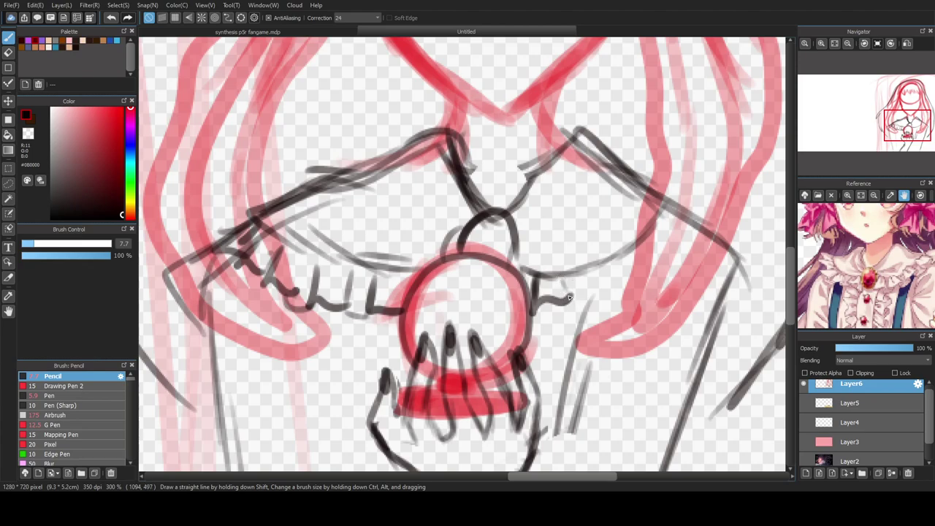
{"action": "mouse_move", "coordinate": [537, 301]}
{"action": "left_mouse_down"}
{"action": "mouse_move", "coordinate": [583, 309]}
{"action": "mouse_move", "coordinate": [590, 284]}
{"action": "mouse_move", "coordinate": [601, 294]}
{"action": "mouse_move", "coordinate": [618, 284]}
{"action": "mouse_move", "coordinate": [612, 267]}
{"action": "mouse_move", "coordinate": [629, 301]}
{"action": "mouse_move", "coordinate": [658, 250]}
{"action": "mouse_move", "coordinate": [683, 241]}
{"action": "mouse_move", "coordinate": [661, 217]}
{"action": "mouse_move", "coordinate": [698, 219]}
{"action": "mouse_move", "coordinate": [660, 238]}
{"action": "left_mouse_up"}
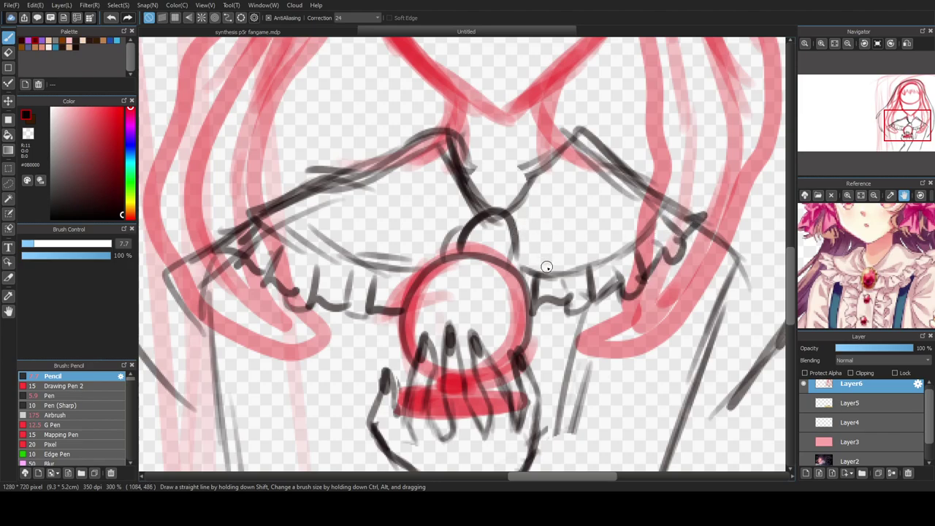
- Add short fold lines on both collar halves beside the brooch
{"action": "mouse_move", "coordinate": [515, 243]}
{"action": "left_mouse_down"}
{"action": "mouse_move", "coordinate": [576, 215]}
{"action": "mouse_move", "coordinate": [538, 260]}
{"action": "mouse_move", "coordinate": [551, 252]}
{"action": "mouse_move", "coordinate": [531, 242]}
{"action": "mouse_move", "coordinate": [578, 221]}
{"action": "left_mouse_up"}
{"action": "left_click_drag", "start_coordinate": [550, 250], "coordinate": [577, 221]}
{"action": "mouse_move", "coordinate": [462, 235]}
{"action": "left_mouse_down"}
{"action": "mouse_move", "coordinate": [406, 194]}
{"action": "mouse_move", "coordinate": [466, 227]}
{"action": "mouse_move", "coordinate": [420, 189]}
{"action": "left_mouse_up"}
{"action": "scroll", "coordinate": [429, 187], "scroll_direction": "down", "scroll_amount": 2}
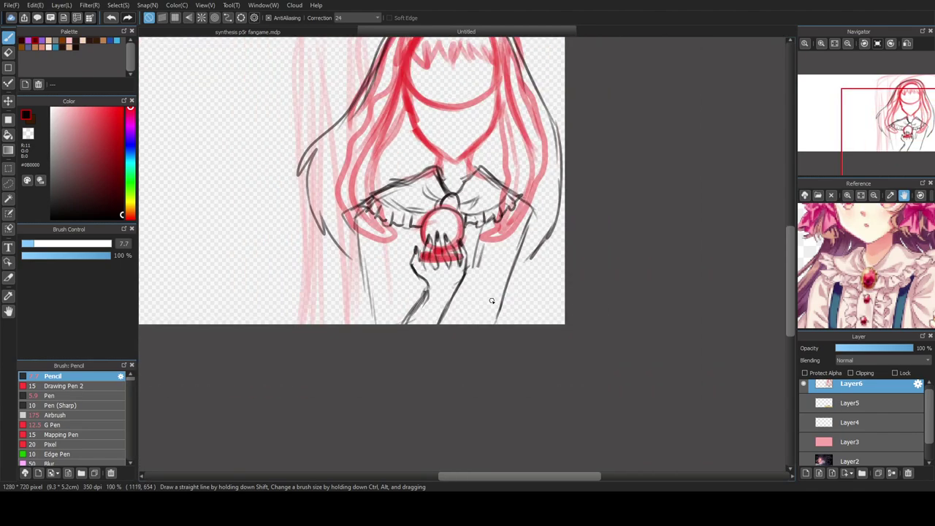
- Centre the reference on the sleeve cuff and sketch a flared, ruffled cuff around the raised hand's wrist
{"action": "left_click_drag", "start_coordinate": [880, 283], "coordinate": [895, 255]}
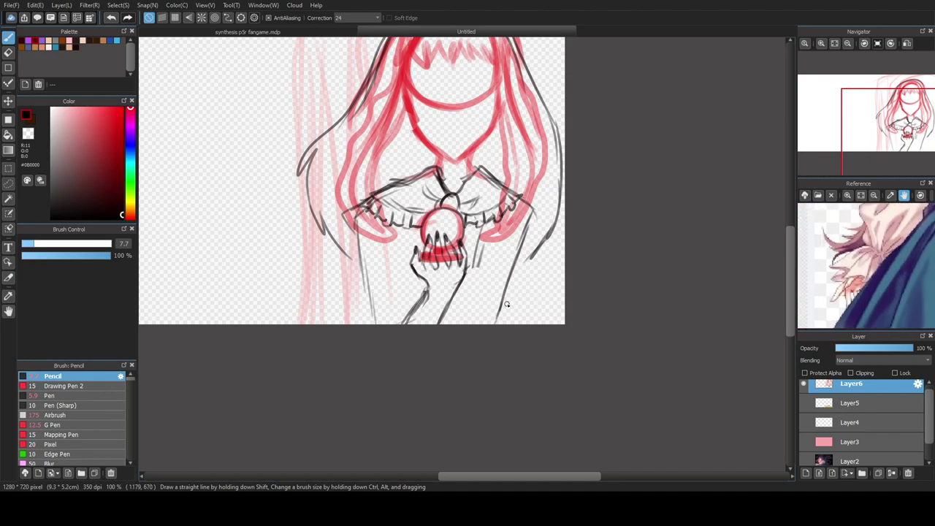
{"action": "scroll", "coordinate": [467, 307], "scroll_direction": "up", "scroll_amount": 1}
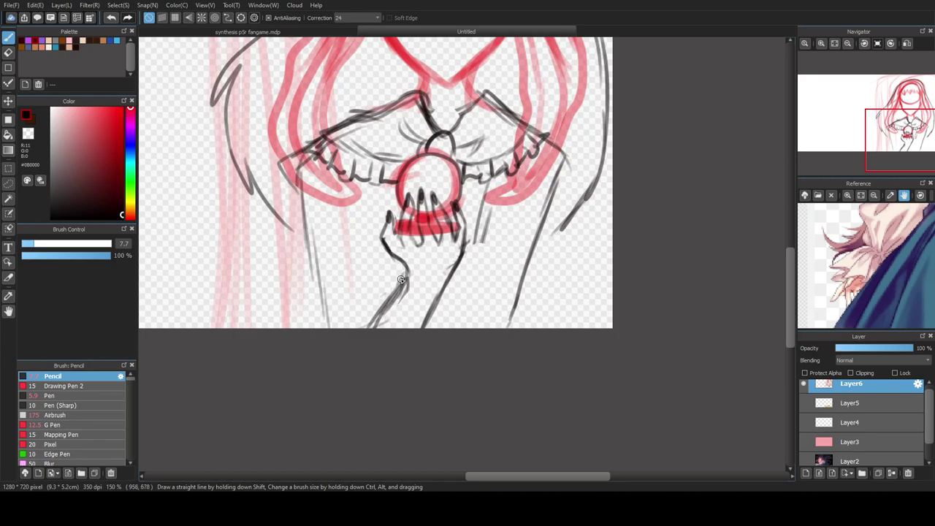
{"action": "scroll", "coordinate": [407, 275], "scroll_direction": "up", "scroll_amount": 2}
{"action": "mouse_move", "coordinate": [398, 306]}
{"action": "left_mouse_down"}
{"action": "mouse_move", "coordinate": [405, 291]}
{"action": "mouse_move", "coordinate": [368, 248]}
{"action": "mouse_move", "coordinate": [363, 222]}
{"action": "left_mouse_up"}
{"action": "left_click_drag", "start_coordinate": [368, 222], "coordinate": [382, 249]}
{"action": "mouse_move", "coordinate": [404, 300]}
{"action": "left_mouse_down"}
{"action": "mouse_move", "coordinate": [350, 243]}
{"action": "mouse_move", "coordinate": [399, 232]}
{"action": "mouse_move", "coordinate": [422, 276]}
{"action": "left_mouse_up"}
{"action": "mouse_move", "coordinate": [420, 238]}
{"action": "left_mouse_down"}
{"action": "mouse_move", "coordinate": [416, 271]}
{"action": "mouse_move", "coordinate": [411, 246]}
{"action": "mouse_move", "coordinate": [450, 221]}
{"action": "mouse_move", "coordinate": [472, 255]}
{"action": "mouse_move", "coordinate": [463, 273]}
{"action": "mouse_move", "coordinate": [486, 214]}
{"action": "mouse_move", "coordinate": [538, 244]}
{"action": "mouse_move", "coordinate": [520, 307]}
{"action": "mouse_move", "coordinate": [475, 332]}
{"action": "mouse_move", "coordinate": [510, 307]}
{"action": "left_mouse_up"}
- Draw the gathered seam below the cuff and the puffed sleeve edges down the forearm
{"action": "mouse_move", "coordinate": [398, 322]}
{"action": "left_mouse_down"}
{"action": "mouse_move", "coordinate": [403, 299]}
{"action": "mouse_move", "coordinate": [420, 322]}
{"action": "left_mouse_up"}
{"action": "left_click_drag", "start_coordinate": [481, 323], "coordinate": [347, 350]}
{"action": "mouse_move", "coordinate": [407, 303]}
{"action": "left_mouse_down"}
{"action": "mouse_move", "coordinate": [347, 334]}
{"action": "mouse_move", "coordinate": [326, 385]}
{"action": "left_mouse_up"}
{"action": "left_click_drag", "start_coordinate": [476, 335], "coordinate": [485, 399]}
{"action": "mouse_move", "coordinate": [380, 337]}
{"action": "left_mouse_down"}
{"action": "mouse_move", "coordinate": [350, 355]}
{"action": "mouse_move", "coordinate": [326, 388]}
{"action": "left_mouse_up"}
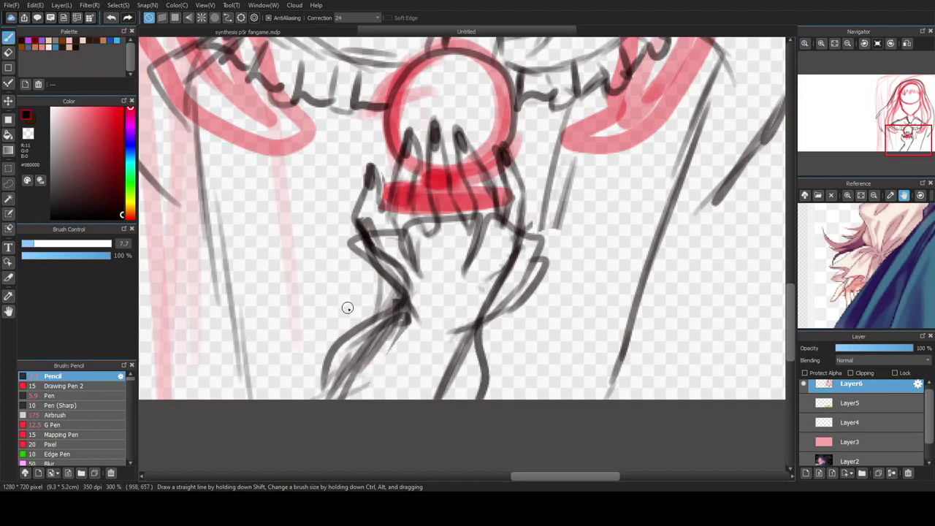
- Add fold lines inside the cuff and down the gathered sleeve
{"action": "mouse_move", "coordinate": [396, 335]}
{"action": "left_mouse_down"}
{"action": "mouse_move", "coordinate": [372, 400]}
{"action": "mouse_move", "coordinate": [382, 400]}
{"action": "left_mouse_up"}
{"action": "left_click_drag", "start_coordinate": [446, 334], "coordinate": [441, 395]}
{"action": "left_click_drag", "start_coordinate": [462, 349], "coordinate": [450, 392]}
{"action": "left_click_drag", "start_coordinate": [415, 316], "coordinate": [433, 333]}
{"action": "left_click_drag", "start_coordinate": [431, 296], "coordinate": [437, 320]}
{"action": "mouse_move", "coordinate": [443, 337]}
{"action": "left_mouse_down"}
{"action": "mouse_move", "coordinate": [480, 293]}
{"action": "mouse_move", "coordinate": [414, 399]}
{"action": "mouse_move", "coordinate": [426, 392]}
{"action": "left_mouse_up"}
{"action": "scroll", "coordinate": [368, 324], "scroll_direction": "down", "scroll_amount": 1}
{"action": "scroll", "coordinate": [367, 323], "scroll_direction": "down", "scroll_amount": 2}
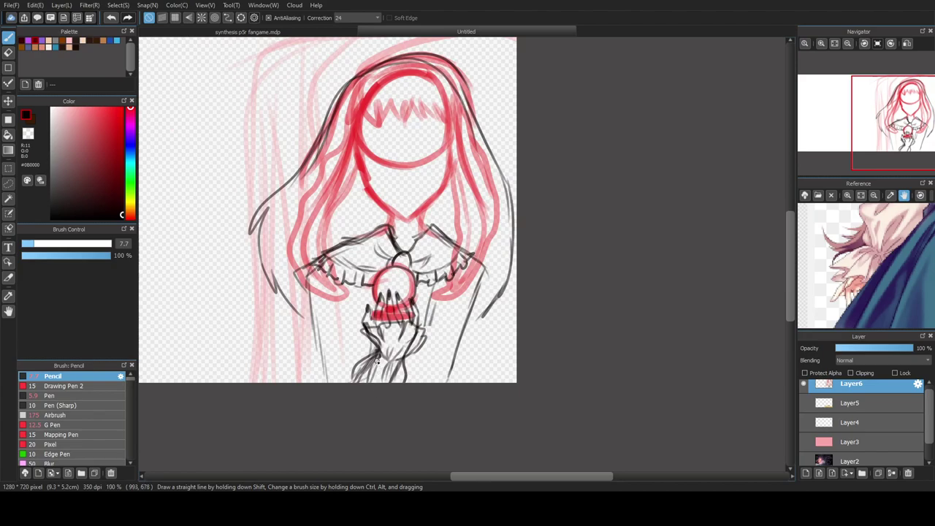
- Centre the reference on the character's face and draw jagged black bangs across the forehead
{"action": "left_click_drag", "start_coordinate": [881, 249], "coordinate": [879, 290]}
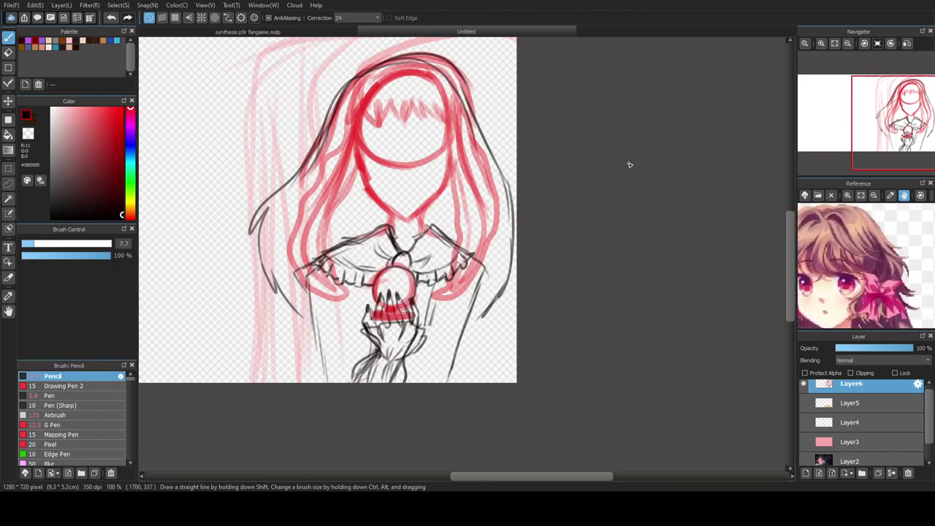
{"action": "scroll", "coordinate": [451, 95], "scroll_direction": "up", "scroll_amount": 3}
{"action": "mouse_move", "coordinate": [313, 108]}
{"action": "left_mouse_down"}
{"action": "mouse_move", "coordinate": [291, 229]}
{"action": "mouse_move", "coordinate": [318, 271]}
{"action": "mouse_move", "coordinate": [388, 235]}
{"action": "mouse_move", "coordinate": [371, 207]}
{"action": "mouse_move", "coordinate": [377, 171]}
{"action": "mouse_move", "coordinate": [385, 266]}
{"action": "mouse_move", "coordinate": [416, 198]}
{"action": "mouse_move", "coordinate": [413, 159]}
{"action": "mouse_move", "coordinate": [488, 223]}
{"action": "mouse_move", "coordinate": [450, 177]}
{"action": "mouse_move", "coordinate": [462, 176]}
{"action": "mouse_move", "coordinate": [469, 252]}
{"action": "mouse_move", "coordinate": [488, 154]}
{"action": "mouse_move", "coordinate": [504, 208]}
{"action": "mouse_move", "coordinate": [555, 231]}
{"action": "mouse_move", "coordinate": [523, 171]}
{"action": "mouse_move", "coordinate": [602, 227]}
{"action": "mouse_move", "coordinate": [546, 160]}
{"action": "mouse_move", "coordinate": [577, 168]}
{"action": "mouse_move", "coordinate": [597, 238]}
{"action": "mouse_move", "coordinate": [633, 162]}
{"action": "mouse_move", "coordinate": [644, 220]}
{"action": "mouse_move", "coordinate": [684, 220]}
{"action": "mouse_move", "coordinate": [643, 158]}
{"action": "mouse_move", "coordinate": [673, 163]}
{"action": "left_mouse_up"}
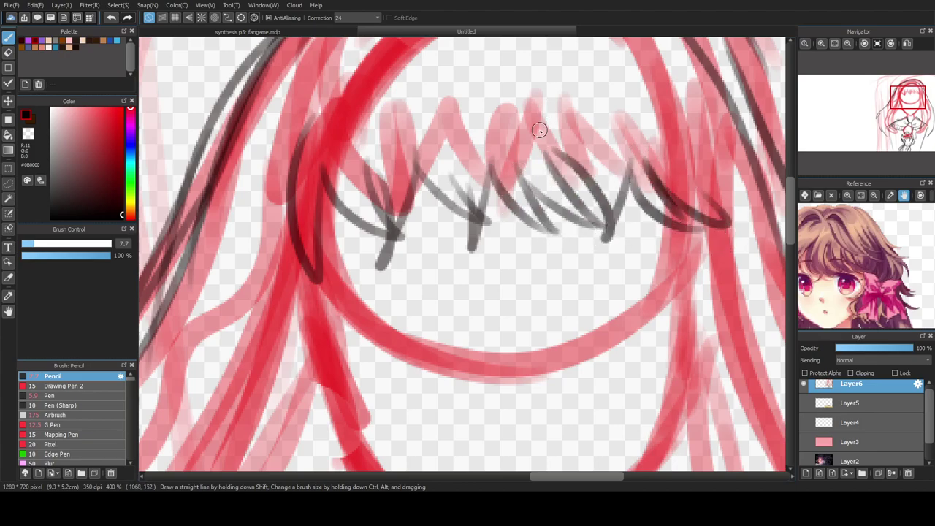
{"action": "scroll", "coordinate": [589, 231], "scroll_direction": "down", "scroll_amount": 3}
{"action": "scroll", "coordinate": [577, 222], "scroll_direction": "up", "scroll_amount": 2}
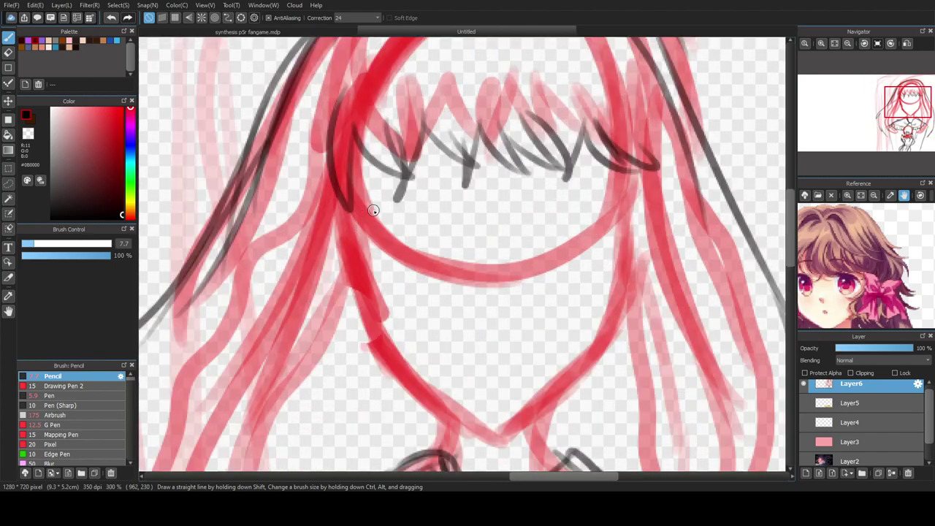
- Draw long side locks framing the face and falling over the collar on both sides
{"action": "mouse_move", "coordinate": [355, 166]}
{"action": "left_mouse_down"}
{"action": "mouse_move", "coordinate": [342, 317]}
{"action": "mouse_move", "coordinate": [330, 338]}
{"action": "left_mouse_up"}
{"action": "scroll", "coordinate": [322, 263], "scroll_direction": "down", "scroll_amount": 3}
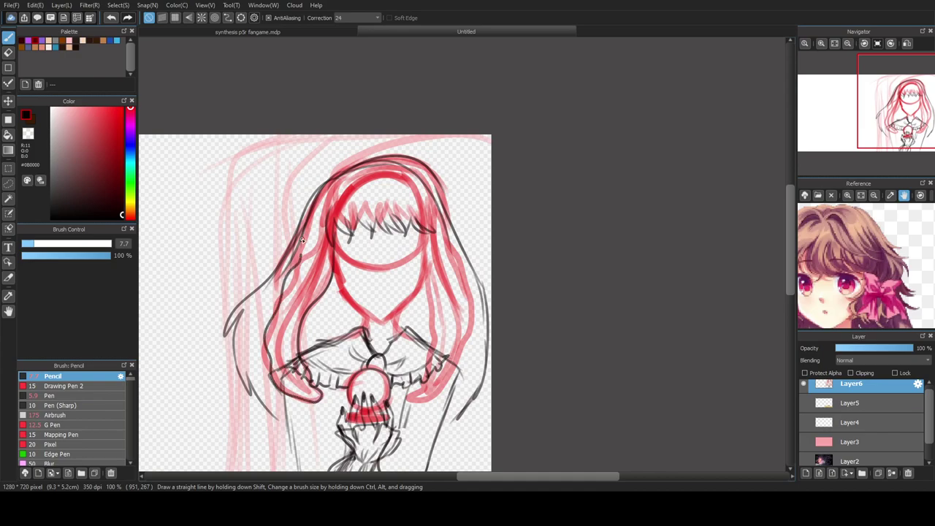
{"action": "left_click_drag", "start_coordinate": [431, 254], "coordinate": [432, 354]}
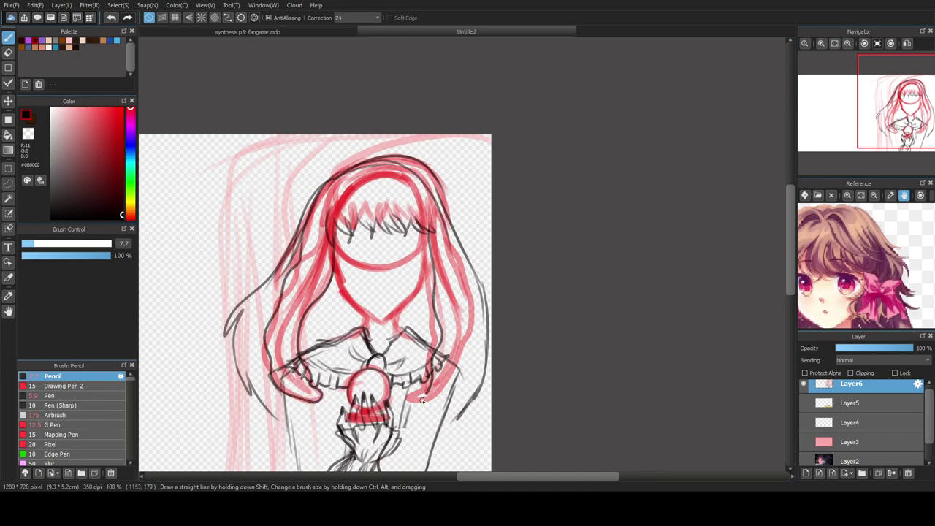
- Add long inner strand lines in black to the side locks on both sides of the face
{"action": "left_click_drag", "start_coordinate": [435, 232], "coordinate": [450, 314]}
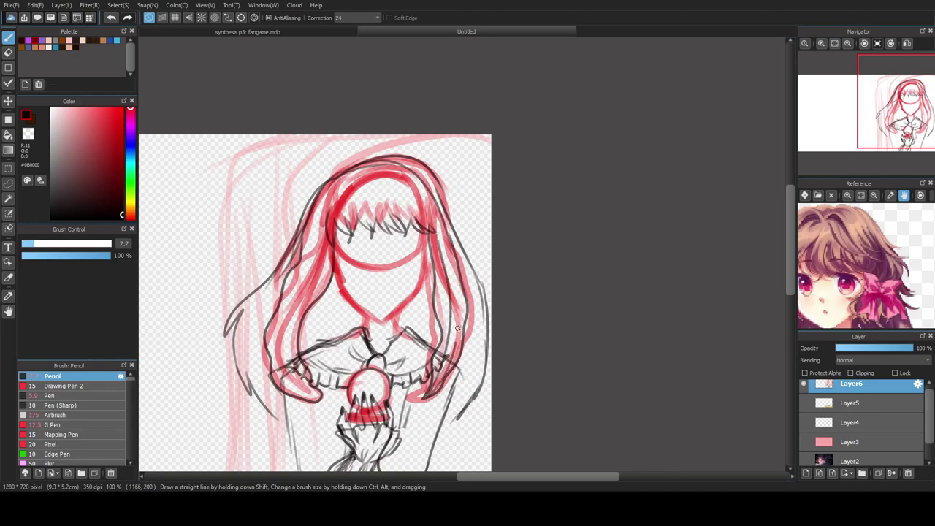
{"action": "left_click_drag", "start_coordinate": [454, 274], "coordinate": [443, 236]}
{"action": "left_click_drag", "start_coordinate": [327, 247], "coordinate": [292, 340]}
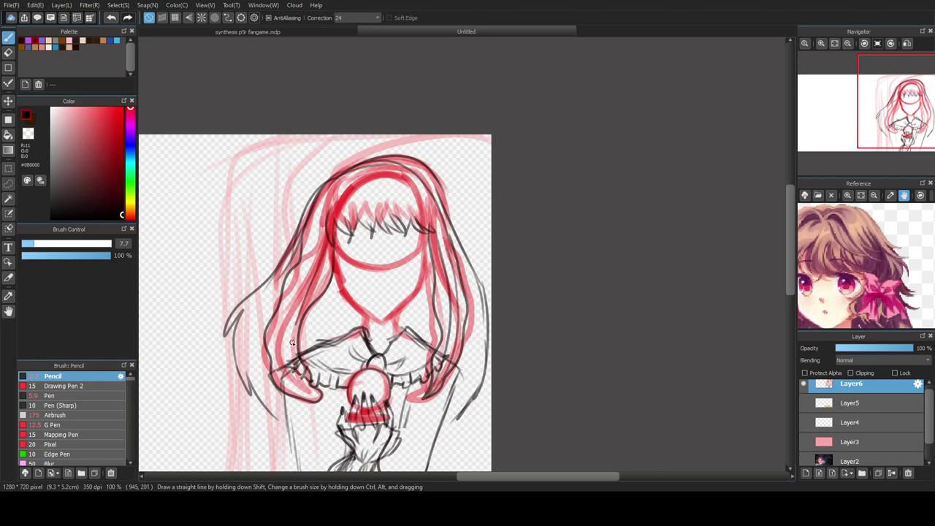
{"action": "mouse_move", "coordinate": [303, 272]}
{"action": "left_mouse_down"}
{"action": "mouse_move", "coordinate": [284, 315]}
{"action": "mouse_move", "coordinate": [283, 352]}
{"action": "left_mouse_up"}
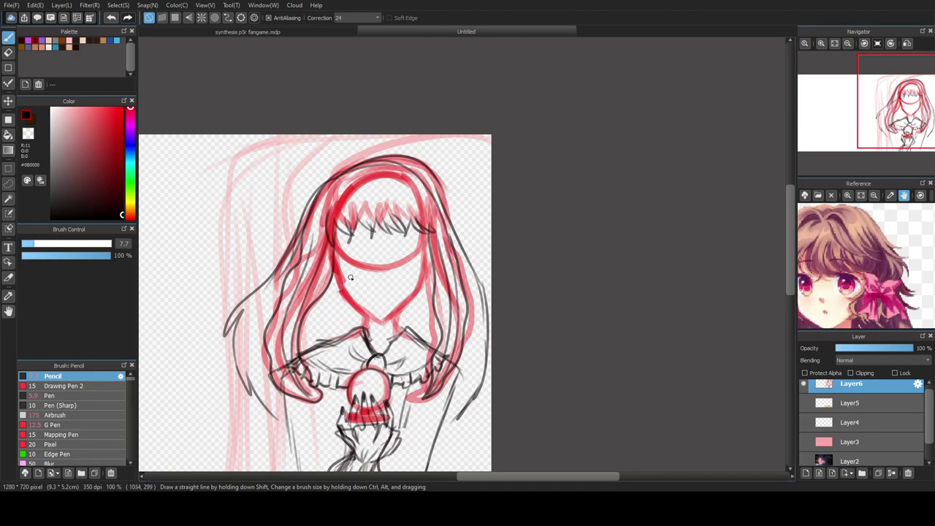
- Erase part of the outer lock on the image's left and redraw it pinched in at bow height
{"action": "scroll", "coordinate": [303, 282], "scroll_direction": "up", "scroll_amount": 2}
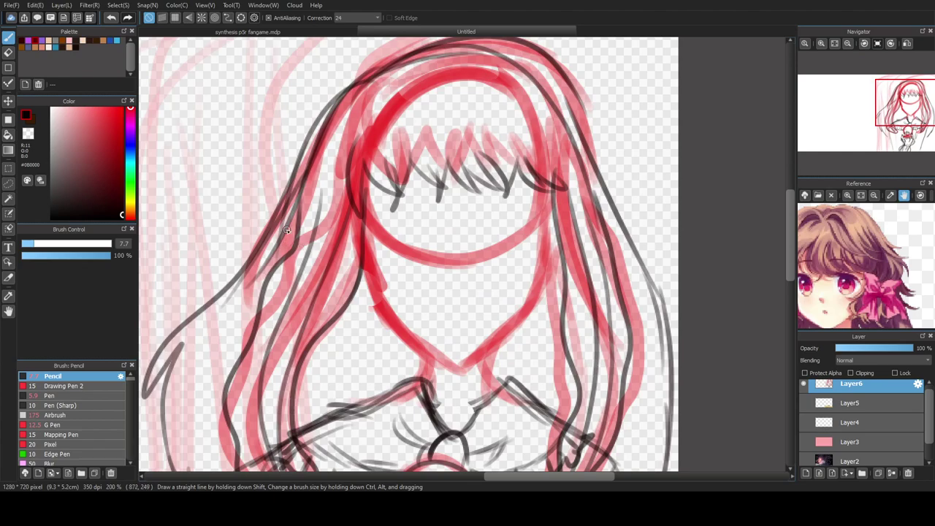
{"action": "key", "text": "e"}
{"action": "left_click_drag", "start_coordinate": [294, 253], "coordinate": [286, 281]}
{"action": "key", "text": "b"}
{"action": "left_click_drag", "start_coordinate": [297, 216], "coordinate": [293, 290]}
{"action": "left_click_drag", "start_coordinate": [298, 252], "coordinate": [266, 309]}
{"action": "left_click_drag", "start_coordinate": [286, 271], "coordinate": [244, 310]}
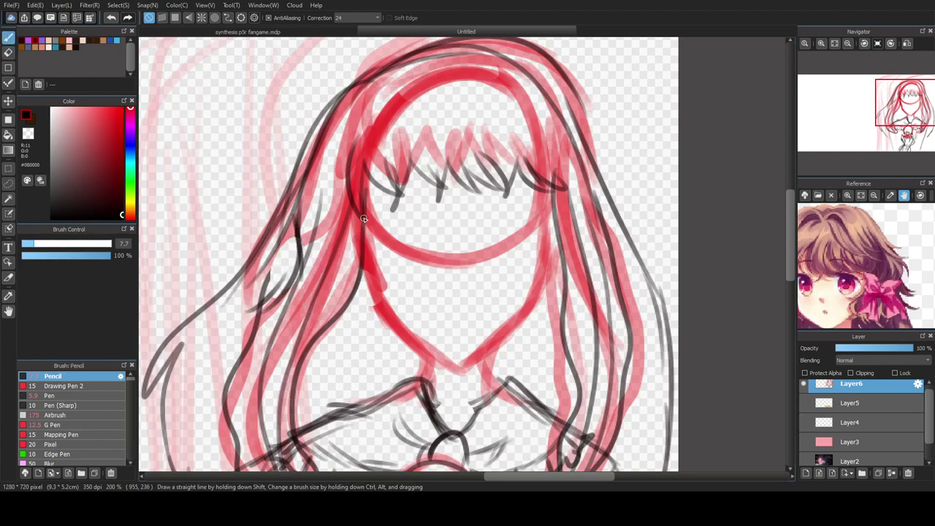
- Redraw the inner lock beside the left cheek with a pinched bend and erase the old strands there
{"action": "left_click_drag", "start_coordinate": [364, 220], "coordinate": [331, 290]}
{"action": "key", "text": "e"}
{"action": "mouse_move", "coordinate": [357, 250]}
{"action": "left_mouse_down"}
{"action": "mouse_move", "coordinate": [331, 321]}
{"action": "mouse_move", "coordinate": [340, 298]}
{"action": "mouse_move", "coordinate": [354, 307]}
{"action": "mouse_move", "coordinate": [364, 231]}
{"action": "mouse_move", "coordinate": [343, 282]}
{"action": "mouse_move", "coordinate": [358, 258]}
{"action": "mouse_move", "coordinate": [342, 319]}
{"action": "left_mouse_up"}
{"action": "key", "text": "b"}
- Erase a section of the lock beside the right cheek and redraw its strands gathering inward
{"action": "key", "text": "e"}
{"action": "left_click_drag", "start_coordinate": [553, 241], "coordinate": [559, 280]}
{"action": "key", "text": "b"}
{"action": "left_click_drag", "start_coordinate": [553, 192], "coordinate": [572, 268]}
{"action": "mouse_move", "coordinate": [577, 218]}
{"action": "left_mouse_down"}
{"action": "mouse_move", "coordinate": [572, 274]}
{"action": "mouse_move", "coordinate": [555, 323]}
{"action": "left_mouse_up"}
{"action": "left_click_drag", "start_coordinate": [594, 200], "coordinate": [633, 328]}
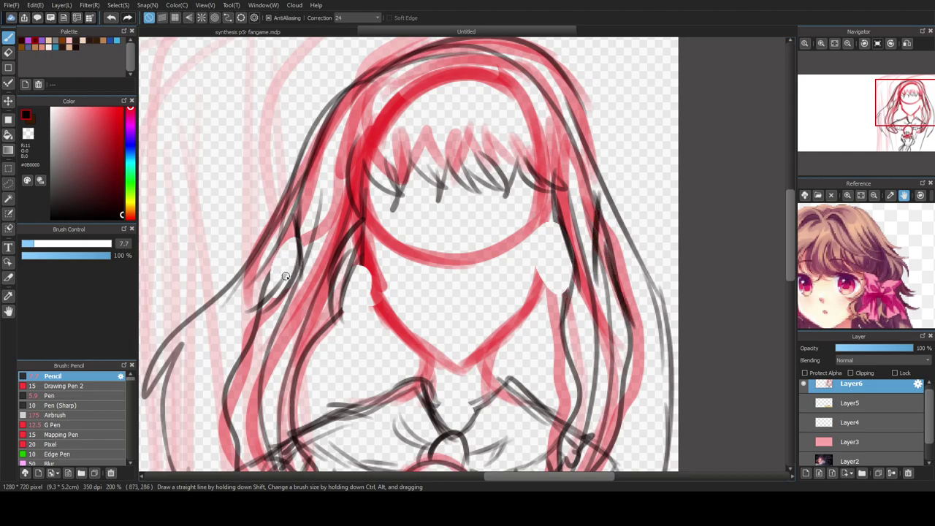
- Draw a bow on the left lock in blue #0023FF, with an oval knot, two loops and inner folds
{"action": "mouse_move", "coordinate": [313, 257]}
{"action": "left_mouse_down"}
{"action": "mouse_move", "coordinate": [322, 274]}
{"action": "mouse_move", "coordinate": [316, 255]}
{"action": "left_mouse_up"}
{"action": "left_click", "coordinate": [122, 117]}
{"action": "left_click", "coordinate": [131, 150]}
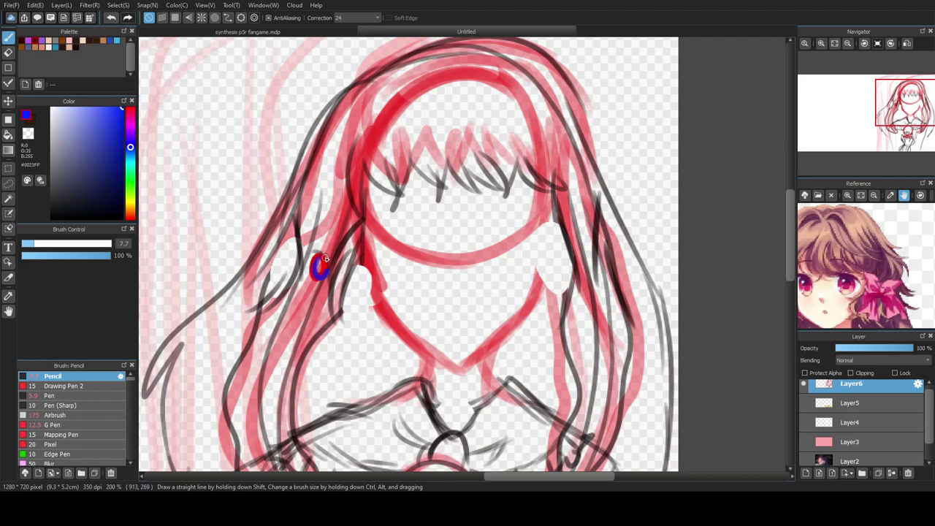
{"action": "scroll", "coordinate": [301, 274], "scroll_direction": "up", "scroll_amount": 2}
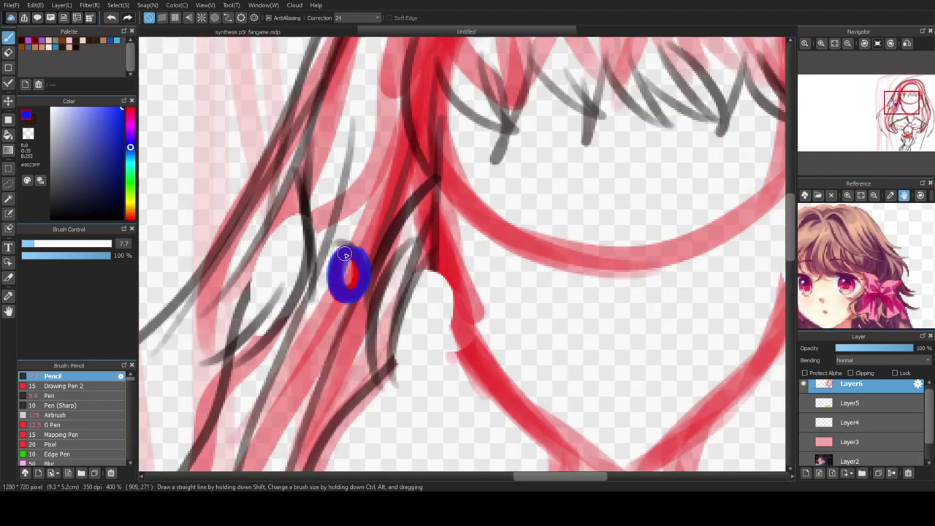
{"action": "mouse_move", "coordinate": [339, 244]}
{"action": "left_mouse_down"}
{"action": "mouse_move", "coordinate": [300, 201]}
{"action": "mouse_move", "coordinate": [257, 310]}
{"action": "mouse_move", "coordinate": [311, 308]}
{"action": "mouse_move", "coordinate": [414, 231]}
{"action": "mouse_move", "coordinate": [453, 271]}
{"action": "mouse_move", "coordinate": [428, 338]}
{"action": "mouse_move", "coordinate": [366, 314]}
{"action": "mouse_move", "coordinate": [357, 292]}
{"action": "mouse_move", "coordinate": [420, 272]}
{"action": "mouse_move", "coordinate": [369, 295]}
{"action": "left_mouse_up"}
{"action": "mouse_move", "coordinate": [342, 262]}
{"action": "left_mouse_down"}
{"action": "mouse_move", "coordinate": [299, 243]}
{"action": "mouse_move", "coordinate": [337, 285]}
{"action": "left_mouse_up"}
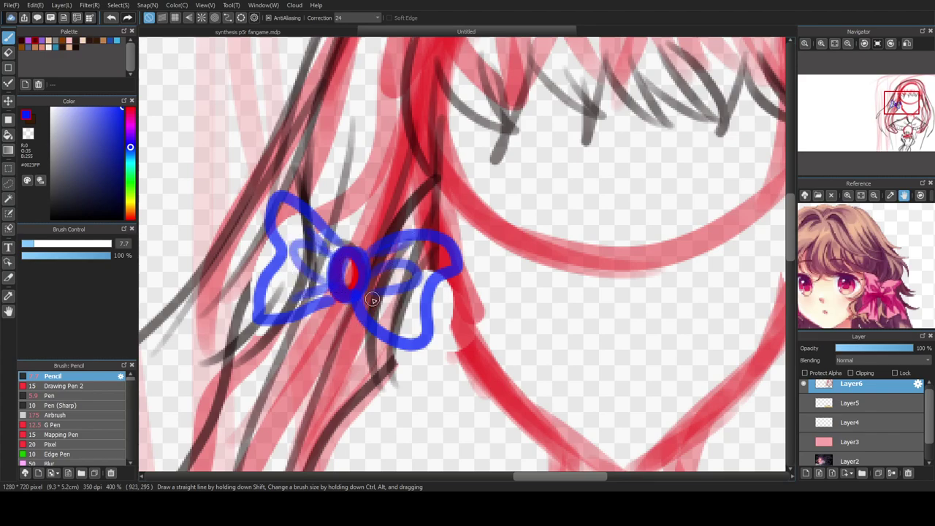
- Draw two flared ribbon tails with notched ends below the left bow
{"action": "mouse_move", "coordinate": [260, 318]}
{"action": "left_mouse_down"}
{"action": "mouse_move", "coordinate": [179, 385]}
{"action": "mouse_move", "coordinate": [252, 413]}
{"action": "left_mouse_up"}
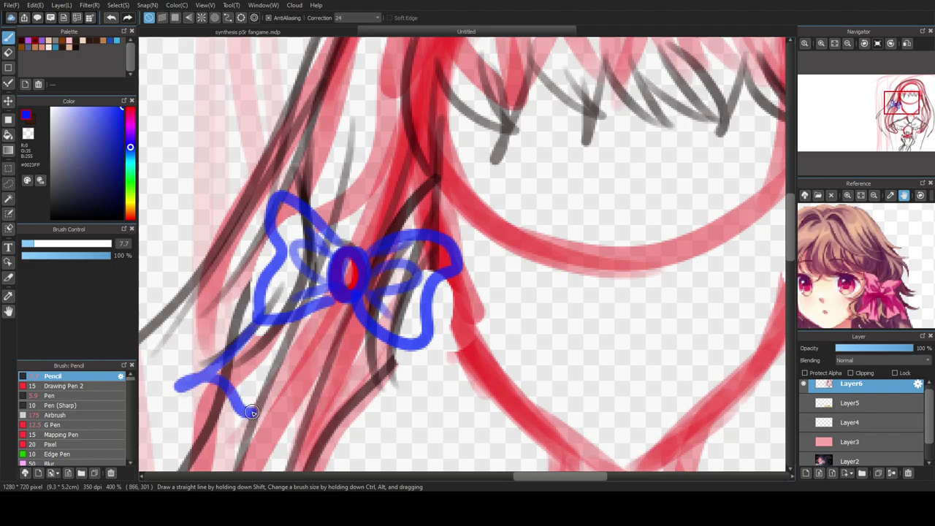
{"action": "mouse_move", "coordinate": [275, 352]}
{"action": "left_mouse_down"}
{"action": "mouse_move", "coordinate": [243, 407]}
{"action": "mouse_move", "coordinate": [264, 427]}
{"action": "mouse_move", "coordinate": [333, 307]}
{"action": "mouse_move", "coordinate": [342, 441]}
{"action": "mouse_move", "coordinate": [431, 422]}
{"action": "left_mouse_up"}
{"action": "mouse_move", "coordinate": [410, 368]}
{"action": "left_mouse_down"}
{"action": "mouse_move", "coordinate": [459, 397]}
{"action": "mouse_move", "coordinate": [431, 345]}
{"action": "left_mouse_up"}
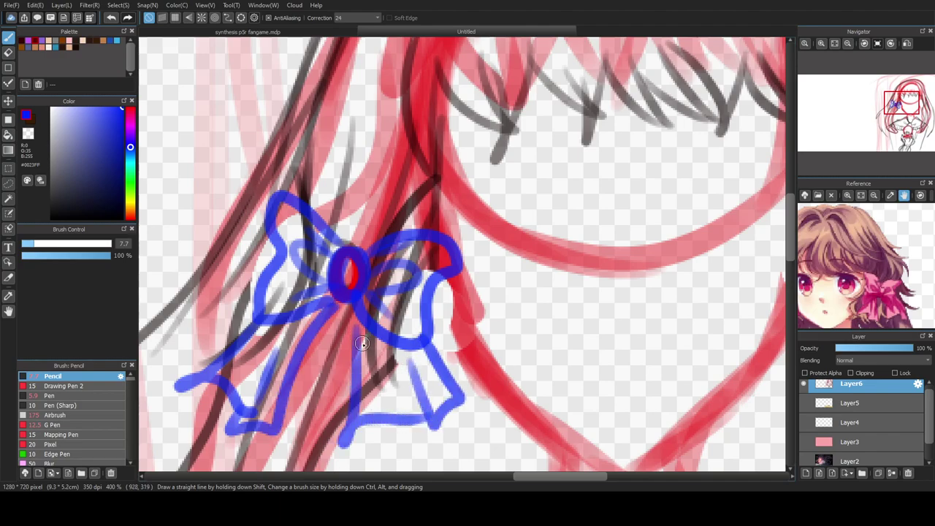
{"action": "scroll", "coordinate": [332, 300], "scroll_direction": "down", "scroll_amount": 4}
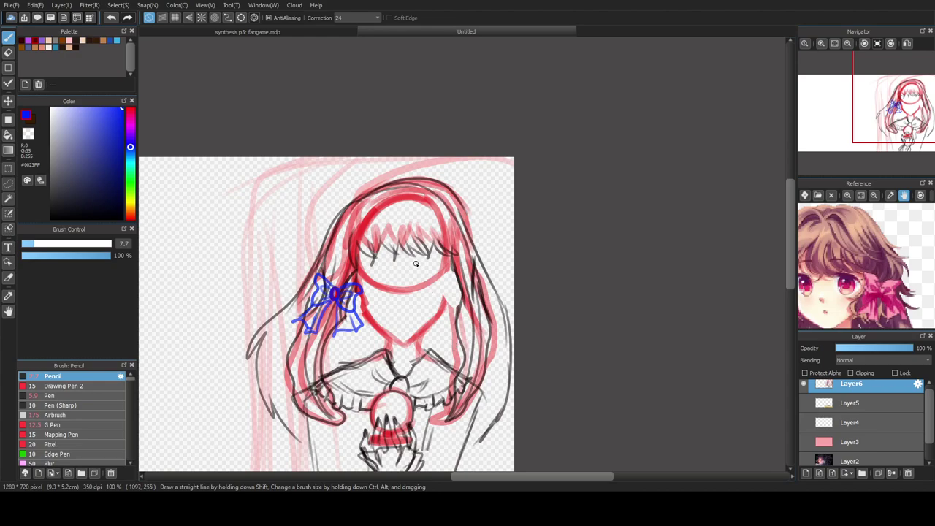
- Redraw the erased edge between the right cheek and the hair with red strokes
{"action": "left_click", "coordinate": [130, 109]}
{"action": "scroll", "coordinate": [454, 269], "scroll_direction": "up", "scroll_amount": 1}
{"action": "left_click_drag", "start_coordinate": [450, 258], "coordinate": [445, 323]}
{"action": "left_click_drag", "start_coordinate": [448, 286], "coordinate": [441, 331]}
- Draw the square knot and two loops of a matching bow on the right lock in blue #001CFF
{"action": "left_click", "coordinate": [130, 147]}
{"action": "scroll", "coordinate": [480, 275], "scroll_direction": "up", "scroll_amount": 1}
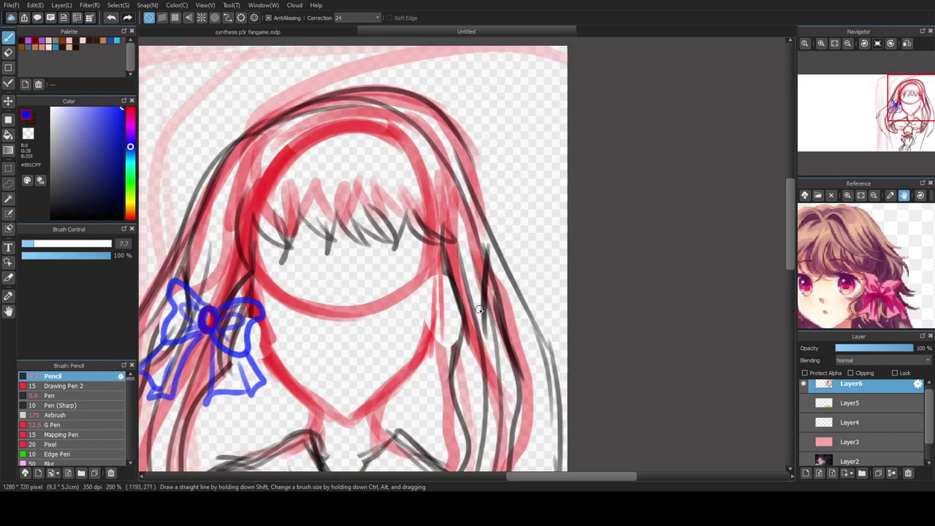
{"action": "scroll", "coordinate": [479, 309], "scroll_direction": "up", "scroll_amount": 2}
{"action": "mouse_move", "coordinate": [476, 300]}
{"action": "left_mouse_down"}
{"action": "mouse_move", "coordinate": [477, 335]}
{"action": "mouse_move", "coordinate": [497, 298]}
{"action": "mouse_move", "coordinate": [503, 336]}
{"action": "mouse_move", "coordinate": [482, 344]}
{"action": "left_mouse_up"}
{"action": "mouse_move", "coordinate": [466, 299]}
{"action": "left_mouse_down"}
{"action": "mouse_move", "coordinate": [423, 264]}
{"action": "mouse_move", "coordinate": [412, 358]}
{"action": "mouse_move", "coordinate": [437, 393]}
{"action": "mouse_move", "coordinate": [527, 253]}
{"action": "mouse_move", "coordinate": [562, 253]}
{"action": "mouse_move", "coordinate": [553, 314]}
{"action": "mouse_move", "coordinate": [566, 349]}
{"action": "mouse_move", "coordinate": [503, 340]}
{"action": "left_mouse_up"}
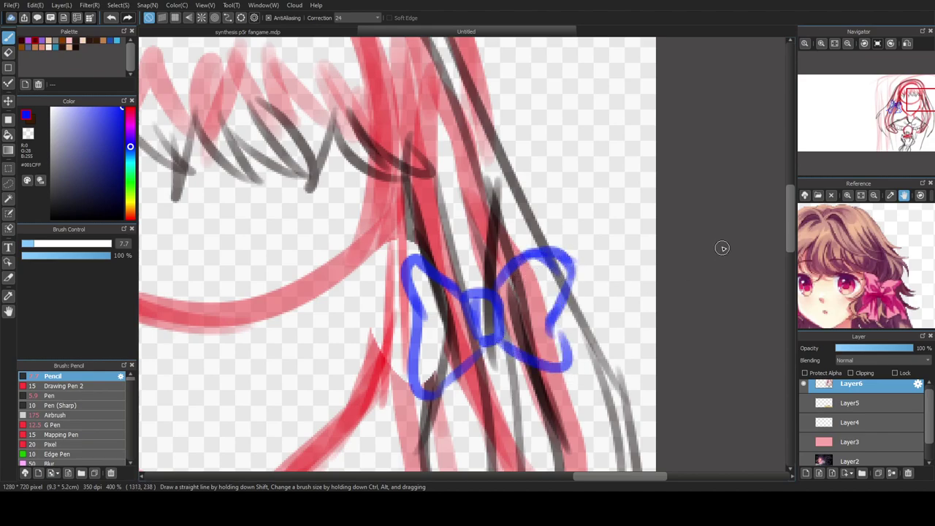
{"action": "scroll", "coordinate": [735, 255], "scroll_direction": "down", "scroll_amount": 3}
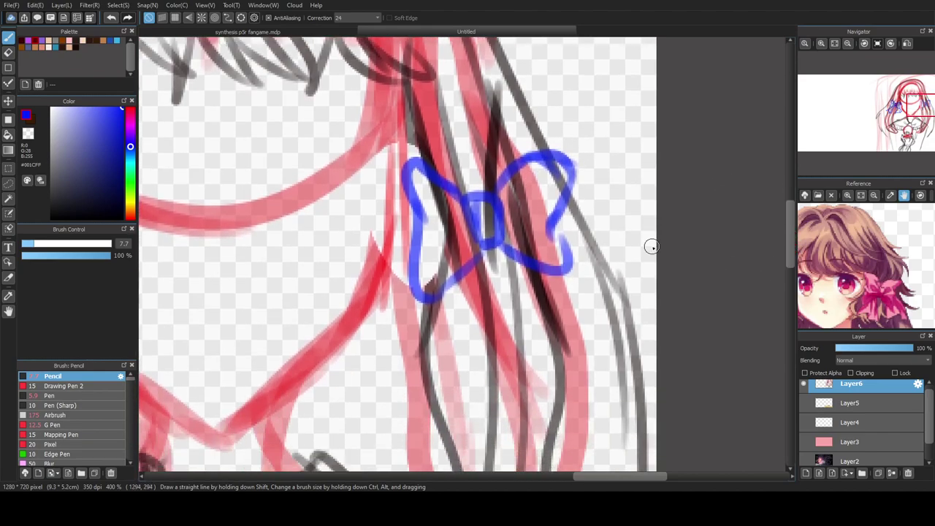
- Draw the right bow's two flared ribbon tails and add fold lines inside its loops
{"action": "left_click_drag", "start_coordinate": [491, 252], "coordinate": [462, 358]}
{"action": "mouse_move", "coordinate": [479, 256]}
{"action": "left_mouse_down"}
{"action": "mouse_move", "coordinate": [383, 373]}
{"action": "mouse_move", "coordinate": [424, 378]}
{"action": "left_mouse_up"}
{"action": "mouse_move", "coordinate": [432, 327]}
{"action": "left_mouse_down"}
{"action": "mouse_move", "coordinate": [422, 390]}
{"action": "mouse_move", "coordinate": [472, 361]}
{"action": "left_mouse_up"}
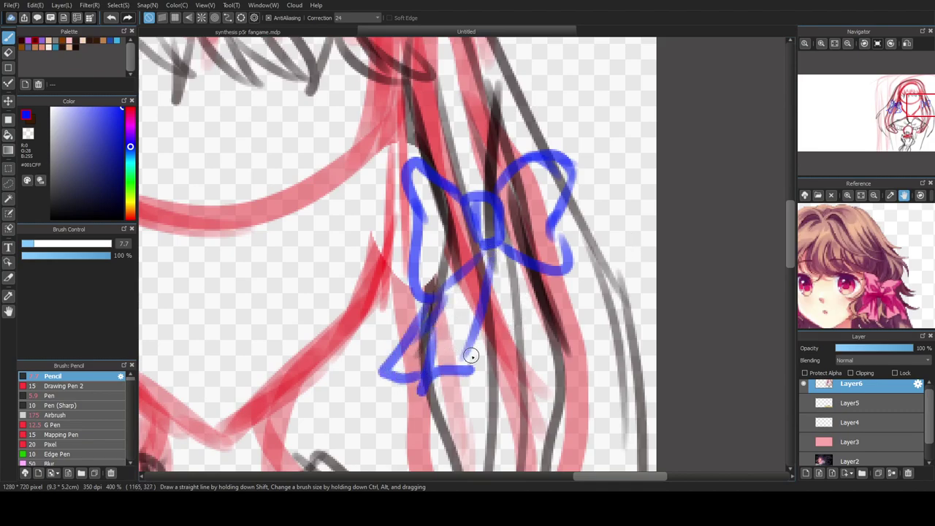
{"action": "mouse_move", "coordinate": [506, 260]}
{"action": "left_mouse_down"}
{"action": "mouse_move", "coordinate": [555, 373]}
{"action": "mouse_move", "coordinate": [607, 339]}
{"action": "left_mouse_up"}
{"action": "mouse_move", "coordinate": [570, 296]}
{"action": "left_mouse_down"}
{"action": "mouse_move", "coordinate": [604, 338]}
{"action": "mouse_move", "coordinate": [601, 304]}
{"action": "mouse_move", "coordinate": [570, 263]}
{"action": "mouse_move", "coordinate": [427, 220]}
{"action": "mouse_move", "coordinate": [472, 241]}
{"action": "left_mouse_up"}
{"action": "mouse_move", "coordinate": [503, 211]}
{"action": "left_mouse_down"}
{"action": "mouse_move", "coordinate": [524, 215]}
{"action": "mouse_move", "coordinate": [526, 187]}
{"action": "left_mouse_up"}
{"action": "left_click_drag", "start_coordinate": [523, 217], "coordinate": [542, 227]}
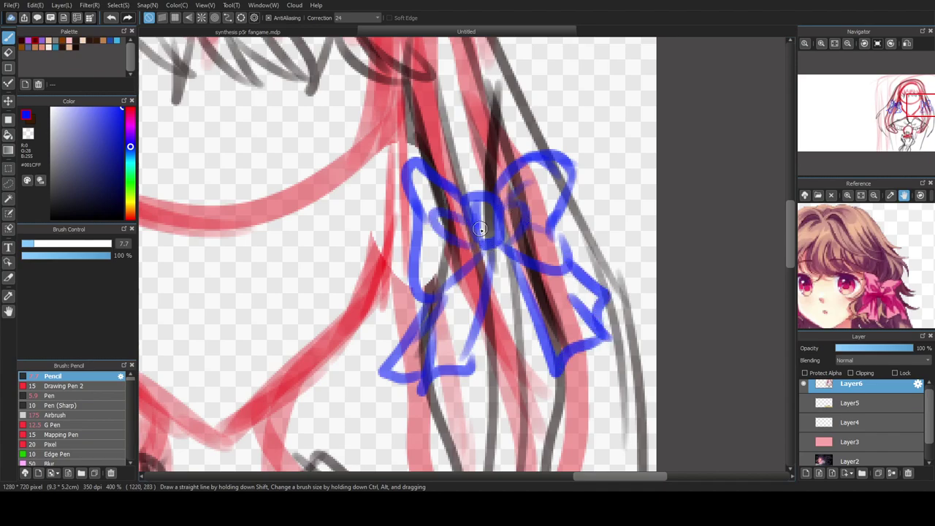
{"action": "scroll", "coordinate": [468, 219], "scroll_direction": "down", "scroll_amount": 4}
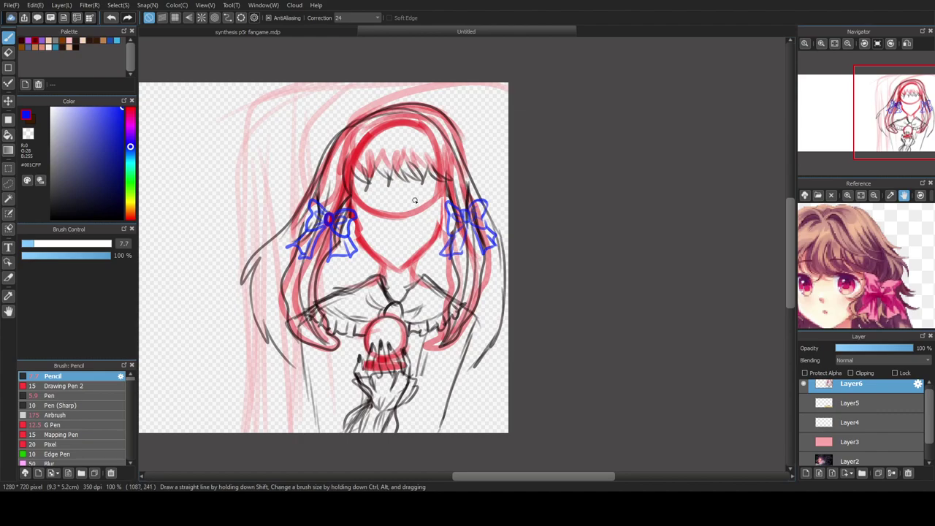
- Erase the red head-circle arc crossing the face and clean up the stray guidelines at its sides
{"action": "scroll", "coordinate": [414, 200], "scroll_direction": "up", "scroll_amount": 1}
{"action": "left_click", "coordinate": [130, 108]}
{"action": "scroll", "coordinate": [416, 203], "scroll_direction": "up", "scroll_amount": 2}
{"action": "key", "text": "e"}
{"action": "mouse_move", "coordinate": [328, 232]}
{"action": "left_mouse_down"}
{"action": "mouse_move", "coordinate": [362, 255]}
{"action": "mouse_move", "coordinate": [453, 225]}
{"action": "left_mouse_up"}
{"action": "left_click_drag", "start_coordinate": [287, 230], "coordinate": [281, 209]}
{"action": "key", "text": "b"}
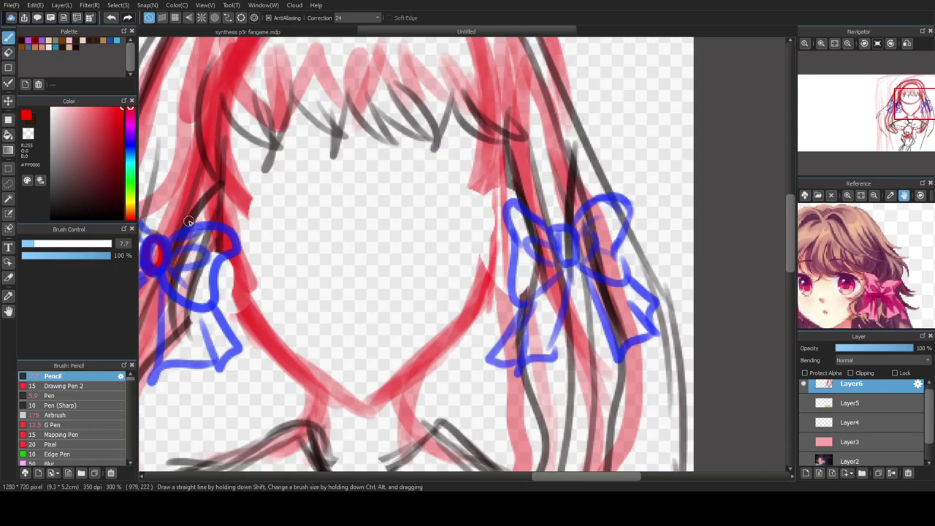
{"action": "scroll", "coordinate": [438, 227], "scroll_direction": "up", "scroll_amount": 1}
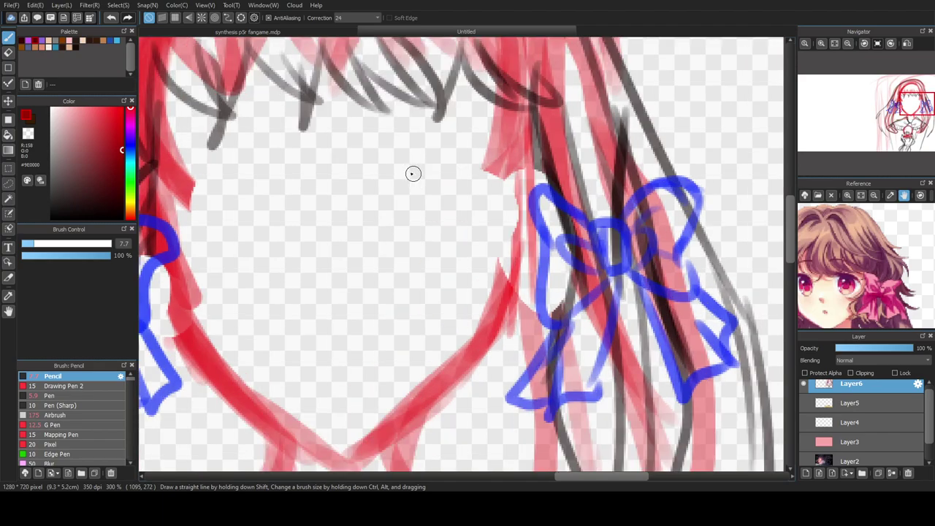
{"action": "mouse_move", "coordinate": [377, 199]}
{"action": "left_mouse_down"}
{"action": "mouse_move", "coordinate": [452, 181]}
{"action": "mouse_move", "coordinate": [459, 196]}
{"action": "mouse_move", "coordinate": [405, 182]}
{"action": "mouse_move", "coordinate": [488, 213]}
{"action": "mouse_move", "coordinate": [455, 184]}
{"action": "mouse_move", "coordinate": [477, 206]}
{"action": "mouse_move", "coordinate": [412, 189]}
{"action": "mouse_move", "coordinate": [368, 200]}
{"action": "mouse_move", "coordinate": [427, 191]}
{"action": "mouse_move", "coordinate": [370, 211]}
{"action": "left_mouse_up"}
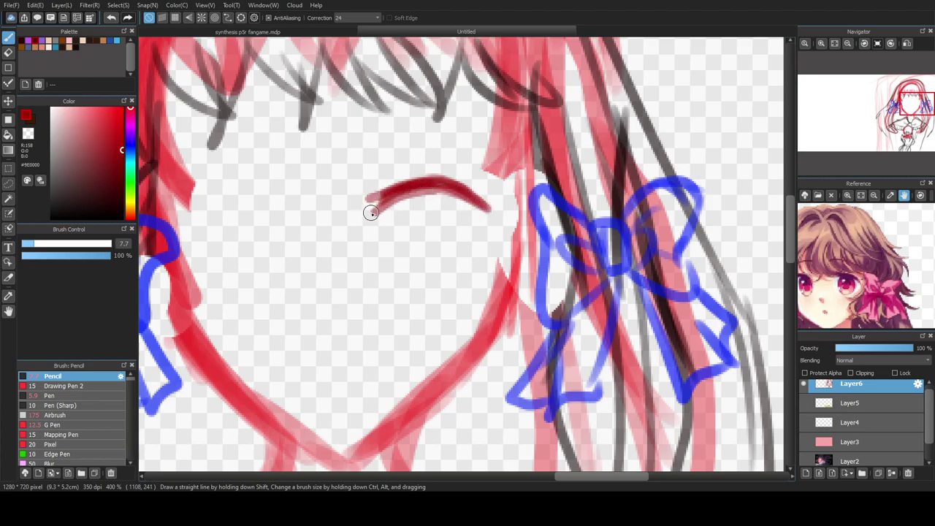
{"action": "mouse_move", "coordinate": [268, 183]}
{"action": "left_mouse_down"}
{"action": "mouse_move", "coordinate": [291, 210]}
{"action": "mouse_move", "coordinate": [228, 183]}
{"action": "mouse_move", "coordinate": [187, 202]}
{"action": "mouse_move", "coordinate": [245, 185]}
{"action": "mouse_move", "coordinate": [290, 208]}
{"action": "mouse_move", "coordinate": [263, 192]}
{"action": "mouse_move", "coordinate": [223, 189]}
{"action": "left_mouse_up"}
{"action": "scroll", "coordinate": [223, 189], "scroll_direction": "down", "scroll_amount": 4}
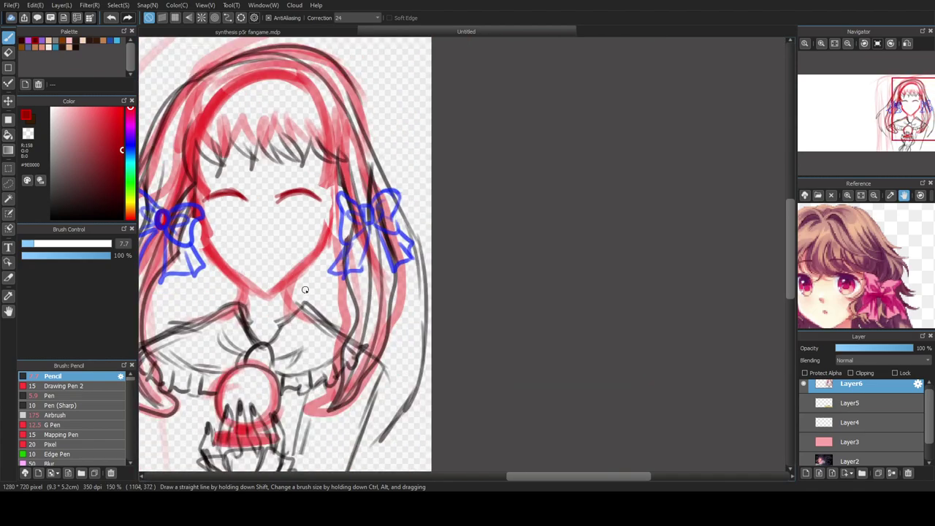
{"action": "key", "text": "ctrl+z"}
{"action": "key", "text": "ctrl+z"}
{"action": "key", "text": "ctrl+z"}
{"action": "key", "text": "ctrl+z"}
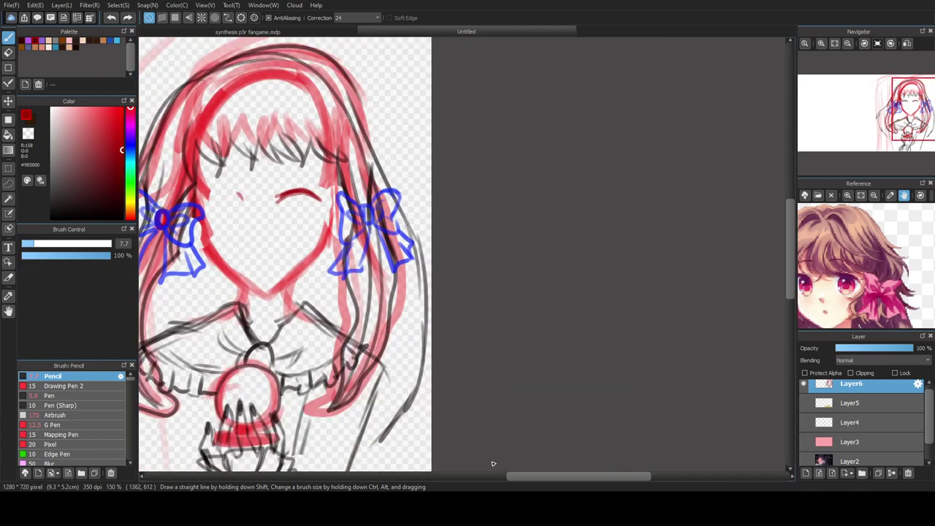
{"action": "key", "text": "ctrl+z"}
{"action": "key", "text": "ctrl+z"}
{"action": "scroll", "coordinate": [274, 272], "scroll_direction": "up", "scroll_amount": 1}
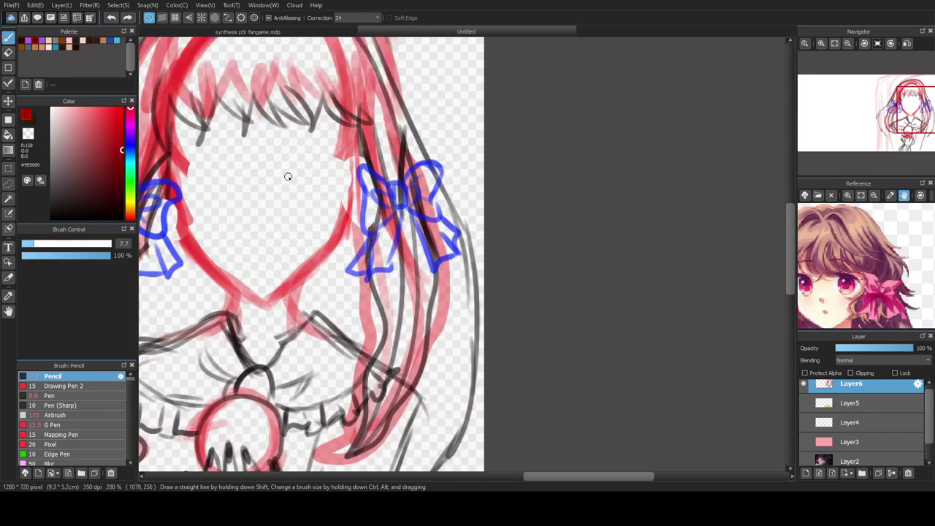
{"action": "left_click_drag", "start_coordinate": [314, 175], "coordinate": [331, 181]}
{"action": "key", "text": "ctrl+z"}
{"action": "key", "text": "ctrl+z"}
- Add a new layer and draw the curved upper lid of the right eye in dark red #9E0000
{"action": "left_click", "coordinate": [806, 473]}
{"action": "scroll", "coordinate": [358, 201], "scroll_direction": "up", "scroll_amount": 1}
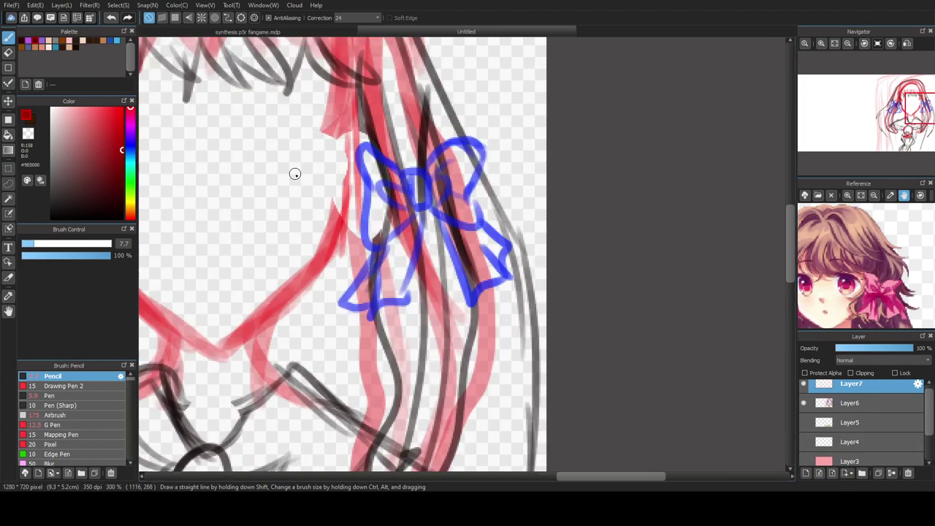
{"action": "left_click_drag", "start_coordinate": [264, 169], "coordinate": [279, 161]}
{"action": "left_click_drag", "start_coordinate": [581, 479], "coordinate": [555, 483]}
{"action": "left_click_drag", "start_coordinate": [391, 160], "coordinate": [404, 160]}
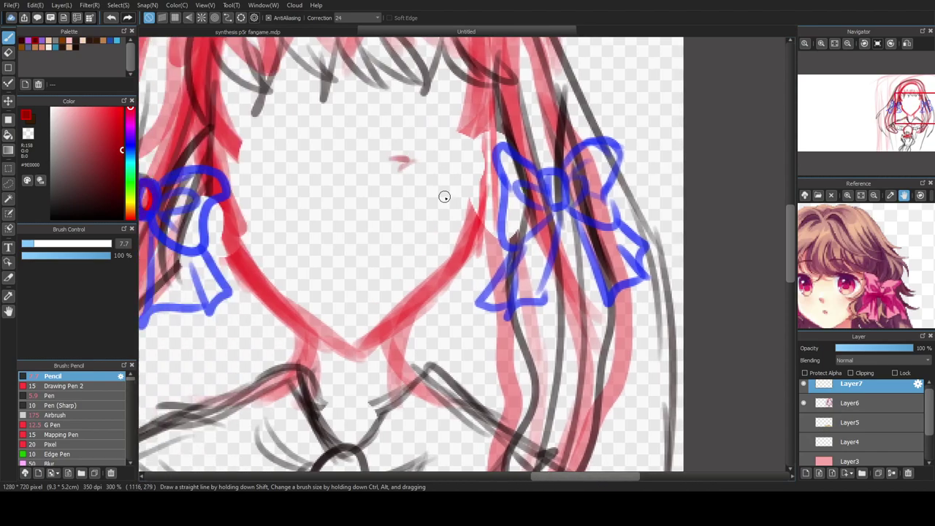
{"action": "scroll", "coordinate": [434, 197], "scroll_direction": "down", "scroll_amount": 2}
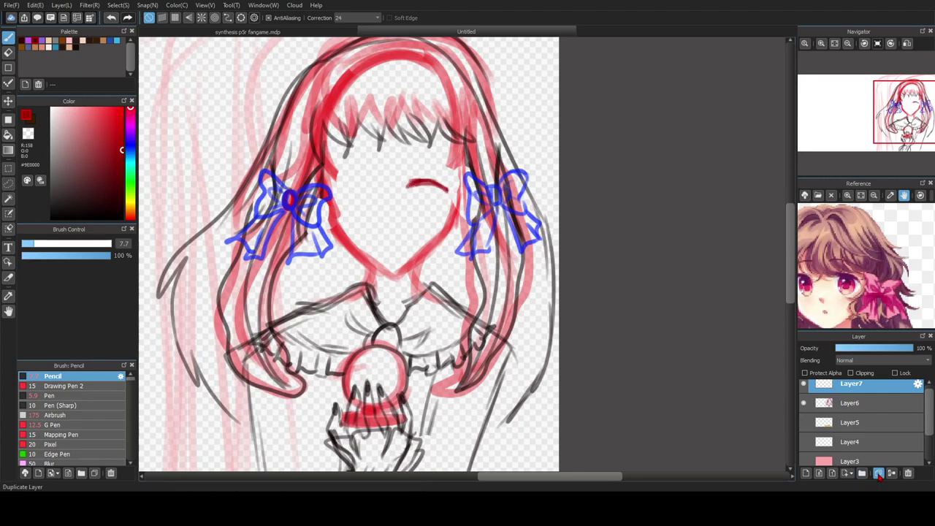
- Duplicate the eyelid layer and move the copy across to the left side of the face
{"action": "left_click", "coordinate": [878, 473]}
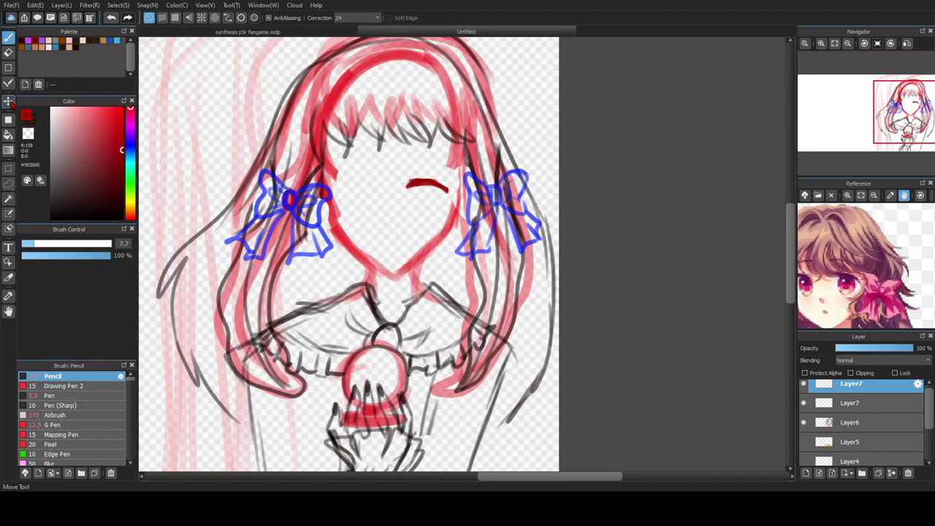
{"action": "left_click", "coordinate": [8, 102]}
{"action": "left_click_drag", "start_coordinate": [424, 186], "coordinate": [354, 185]}
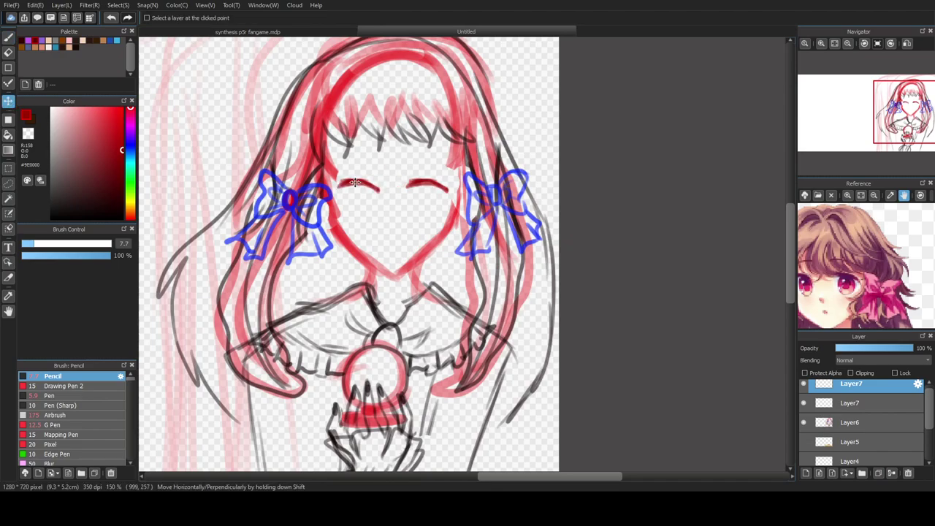
- Flip the copied eyelid horizontally, nudge it into line with the other eye and apply the transform
{"action": "key", "text": "ctrl+t"}
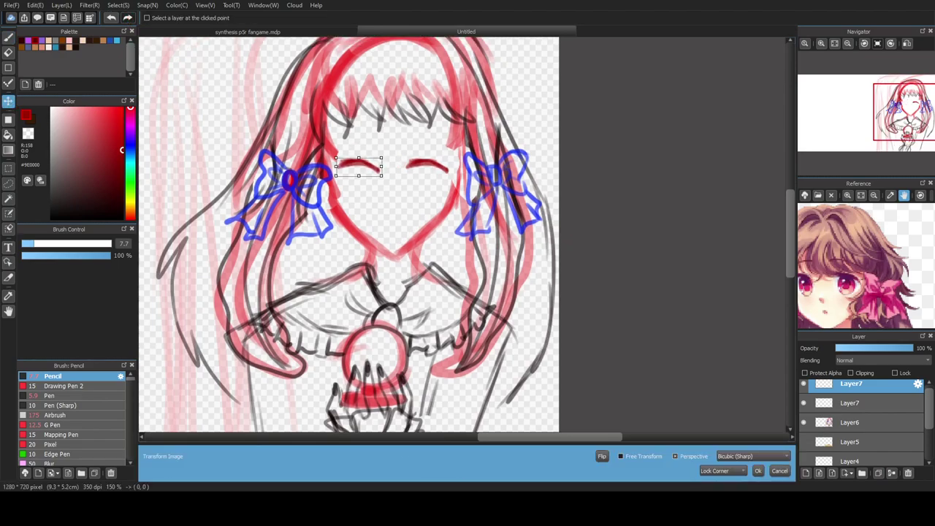
{"action": "left_click", "coordinate": [602, 457]}
{"action": "left_click_drag", "start_coordinate": [371, 169], "coordinate": [370, 170]}
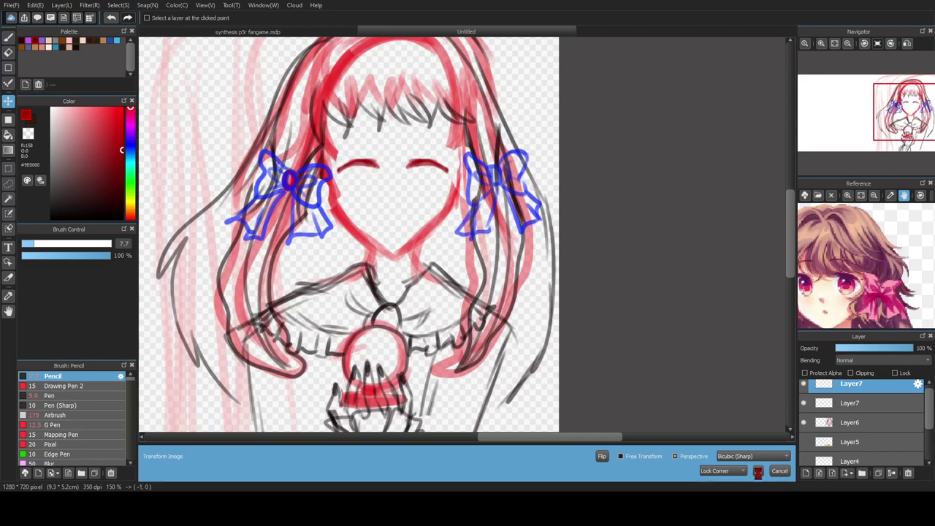
{"action": "key", "text": "Return"}
- Draw the inner edges, outer corners and lower lids of both eyes in dark red
{"action": "key", "text": "b"}
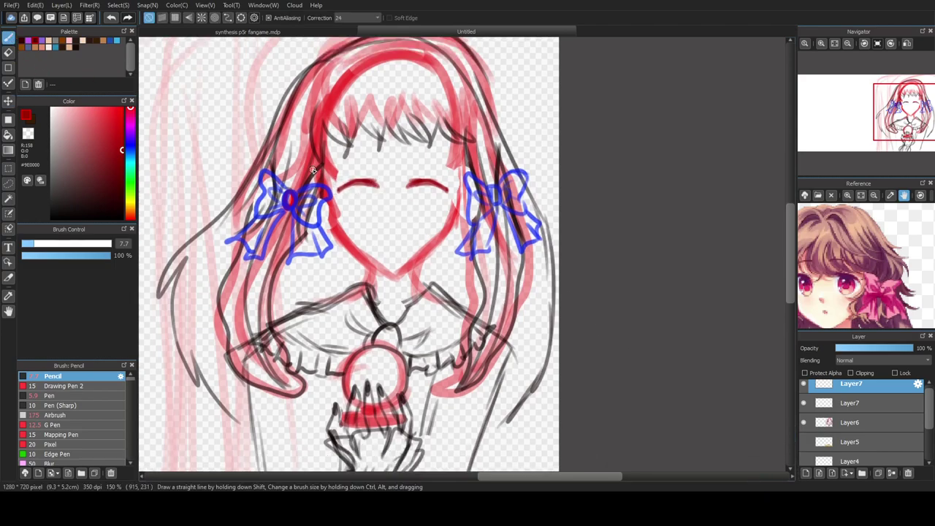
{"action": "scroll", "coordinate": [370, 155], "scroll_direction": "up", "scroll_amount": 2}
{"action": "scroll", "coordinate": [284, 144], "scroll_direction": "up", "scroll_amount": 1}
{"action": "mouse_move", "coordinate": [307, 192]}
{"action": "left_mouse_down"}
{"action": "mouse_move", "coordinate": [294, 210]}
{"action": "mouse_move", "coordinate": [310, 216]}
{"action": "left_mouse_up"}
{"action": "mouse_move", "coordinate": [588, 190]}
{"action": "left_mouse_down"}
{"action": "mouse_move", "coordinate": [602, 207]}
{"action": "mouse_move", "coordinate": [583, 214]}
{"action": "left_mouse_up"}
{"action": "left_click_drag", "start_coordinate": [403, 181], "coordinate": [412, 204]}
{"action": "mouse_move", "coordinate": [305, 208]}
{"action": "left_mouse_down"}
{"action": "mouse_move", "coordinate": [340, 225]}
{"action": "mouse_move", "coordinate": [334, 217]}
{"action": "mouse_move", "coordinate": [412, 217]}
{"action": "mouse_move", "coordinate": [415, 199]}
{"action": "left_mouse_up"}
{"action": "mouse_move", "coordinate": [503, 181]}
{"action": "left_mouse_down"}
{"action": "mouse_move", "coordinate": [485, 211]}
{"action": "mouse_move", "coordinate": [545, 220]}
{"action": "mouse_move", "coordinate": [598, 204]}
{"action": "left_mouse_up"}
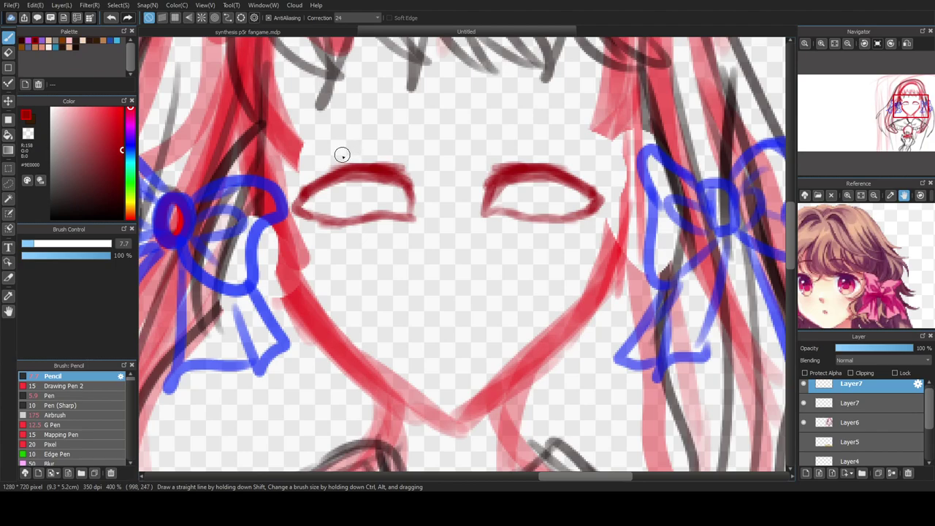
- Draw crease lines above both eyes and slanted eyebrows beneath the bangs
{"action": "mouse_move", "coordinate": [331, 161]}
{"action": "left_mouse_down"}
{"action": "mouse_move", "coordinate": [371, 152]}
{"action": "mouse_move", "coordinate": [422, 176]}
{"action": "left_mouse_up"}
{"action": "mouse_move", "coordinate": [482, 178]}
{"action": "left_mouse_down"}
{"action": "mouse_move", "coordinate": [476, 172]}
{"action": "mouse_move", "coordinate": [523, 152]}
{"action": "left_mouse_up"}
{"action": "mouse_move", "coordinate": [425, 80]}
{"action": "left_mouse_down"}
{"action": "mouse_move", "coordinate": [362, 87]}
{"action": "mouse_move", "coordinate": [401, 89]}
{"action": "mouse_move", "coordinate": [326, 106]}
{"action": "mouse_move", "coordinate": [360, 99]}
{"action": "mouse_move", "coordinate": [298, 132]}
{"action": "left_mouse_up"}
{"action": "mouse_move", "coordinate": [497, 86]}
{"action": "left_mouse_down"}
{"action": "mouse_move", "coordinate": [577, 106]}
{"action": "mouse_move", "coordinate": [610, 135]}
{"action": "left_mouse_up"}
{"action": "scroll", "coordinate": [427, 256], "scroll_direction": "down", "scroll_amount": 6}
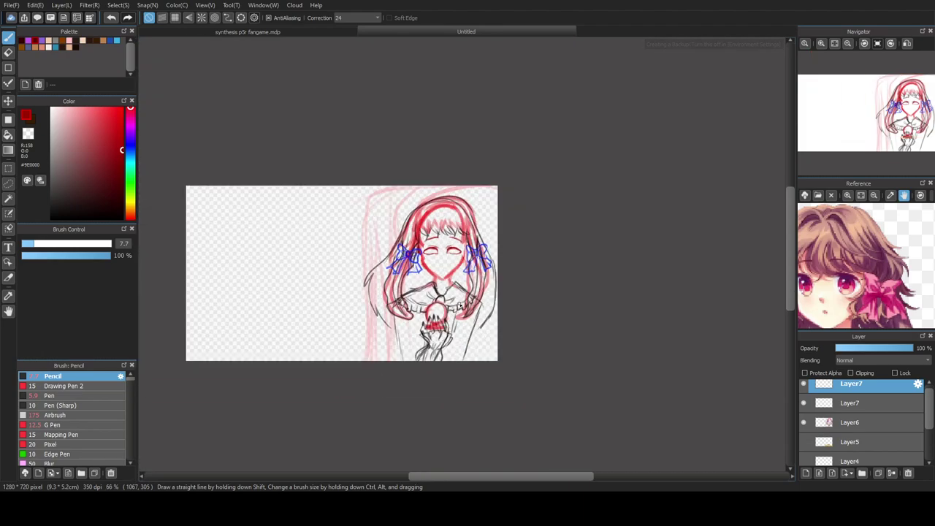
{"action": "scroll", "coordinate": [441, 253], "scroll_direction": "up", "scroll_amount": 2}
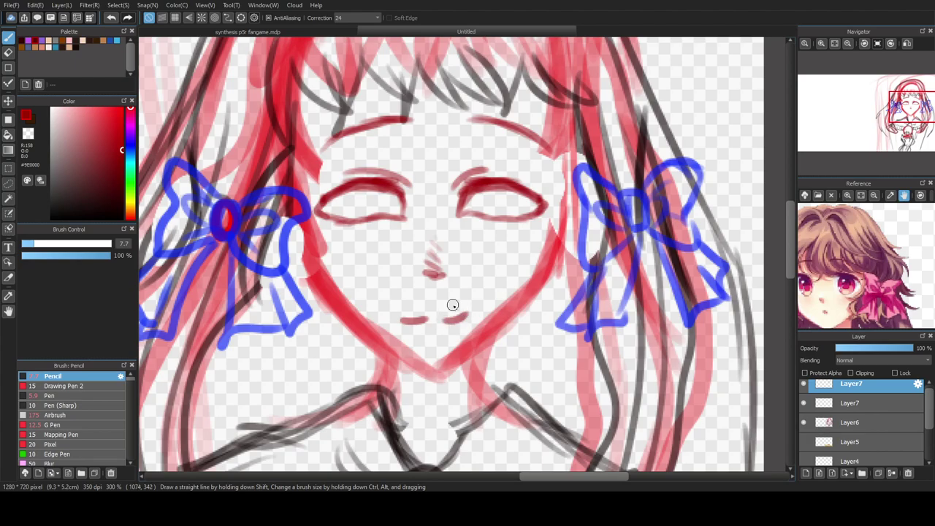
- Merge the top eye layer down into the other Layer7 and nudge the merged facial features slightly upward
{"action": "scroll", "coordinate": [453, 311], "scroll_direction": "down", "scroll_amount": 5}
{"action": "scroll", "coordinate": [416, 293], "scroll_direction": "up", "scroll_amount": 2}
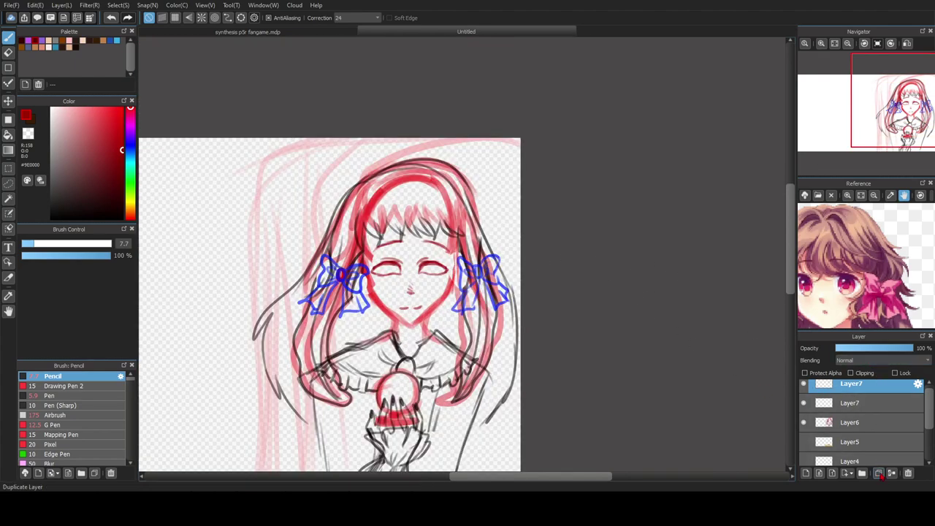
{"action": "left_click", "coordinate": [892, 475]}
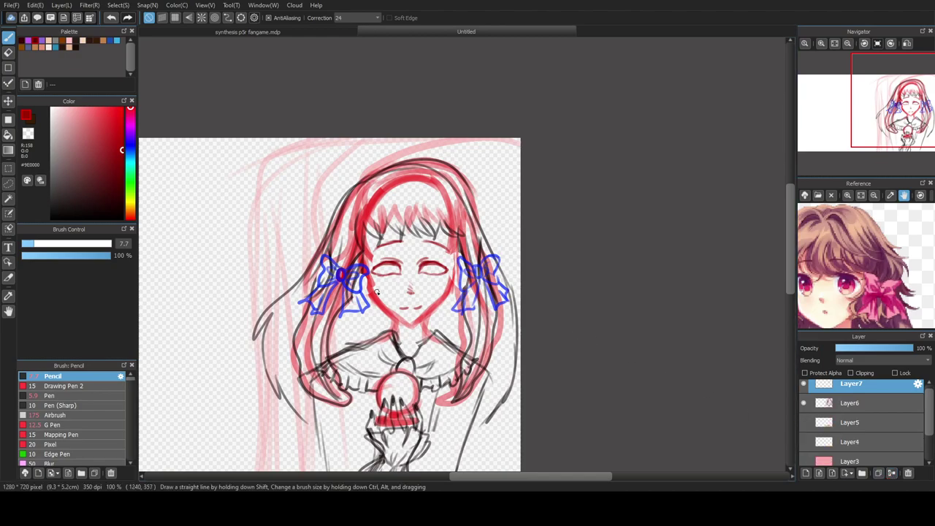
{"action": "left_click", "coordinate": [8, 101]}
{"action": "left_click_drag", "start_coordinate": [419, 285], "coordinate": [420, 279]}
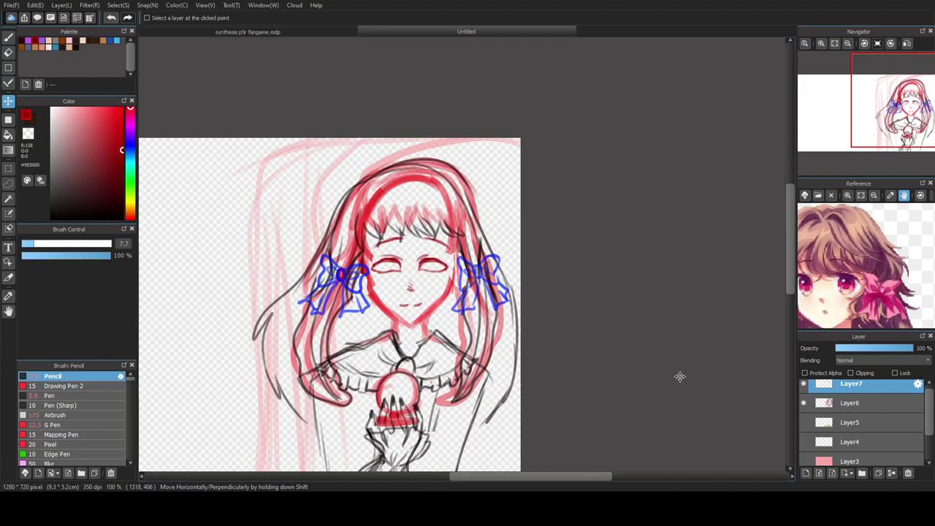
- Draw the curved side edges of the iris inside both eyes with the dark red Pencil
{"action": "left_click", "coordinate": [8, 37]}
{"action": "scroll", "coordinate": [396, 268], "scroll_direction": "up", "scroll_amount": 2}
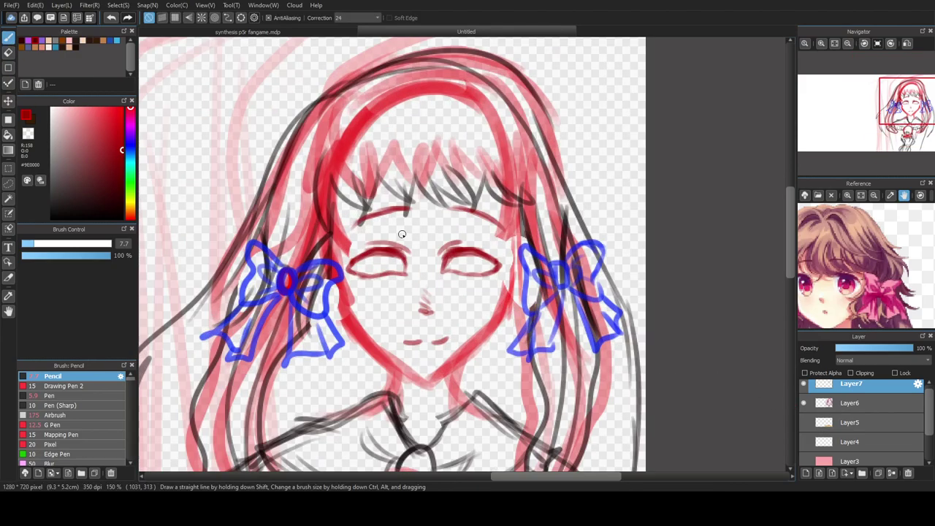
{"action": "scroll", "coordinate": [397, 230], "scroll_direction": "up", "scroll_amount": 4}
{"action": "mouse_move", "coordinate": [337, 285]}
{"action": "left_mouse_down"}
{"action": "mouse_move", "coordinate": [324, 292]}
{"action": "mouse_move", "coordinate": [336, 335]}
{"action": "left_mouse_up"}
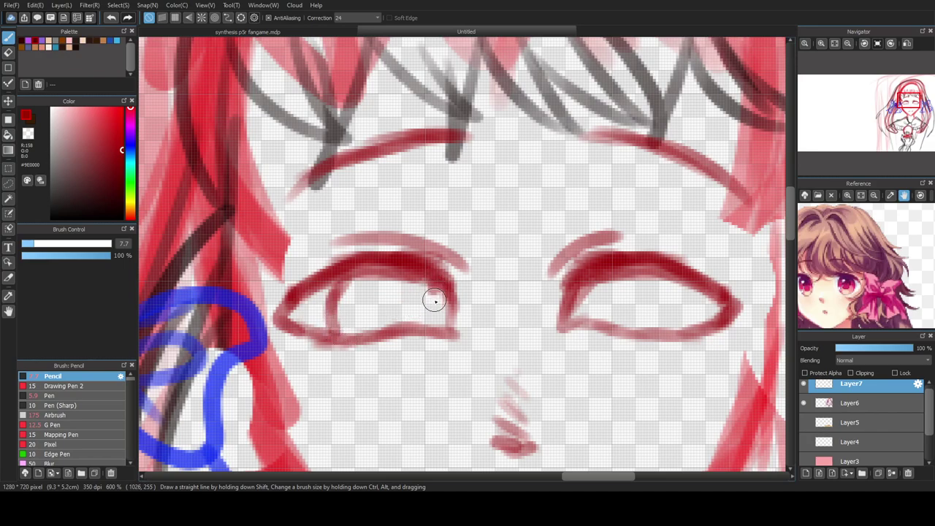
{"action": "left_click_drag", "start_coordinate": [434, 299], "coordinate": [417, 329]}
{"action": "left_click_drag", "start_coordinate": [606, 273], "coordinate": [595, 323]}
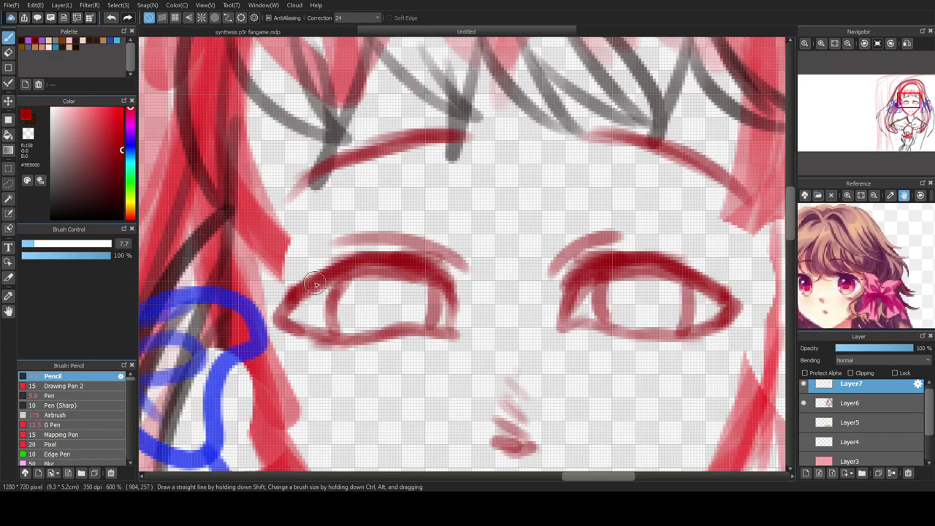
- Place a small dark red pupil dot at the centre of each iris
{"action": "left_click", "coordinate": [362, 288]}
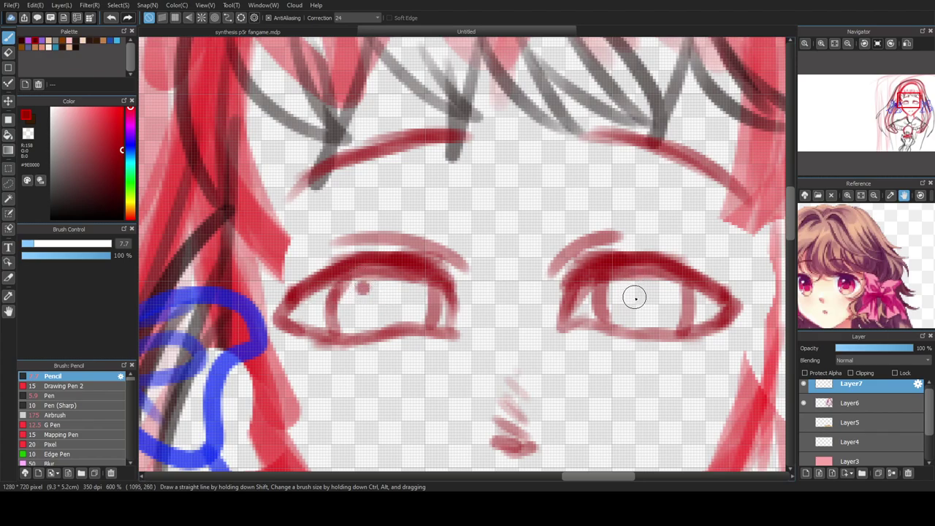
{"action": "key", "text": "ctrl+z"}
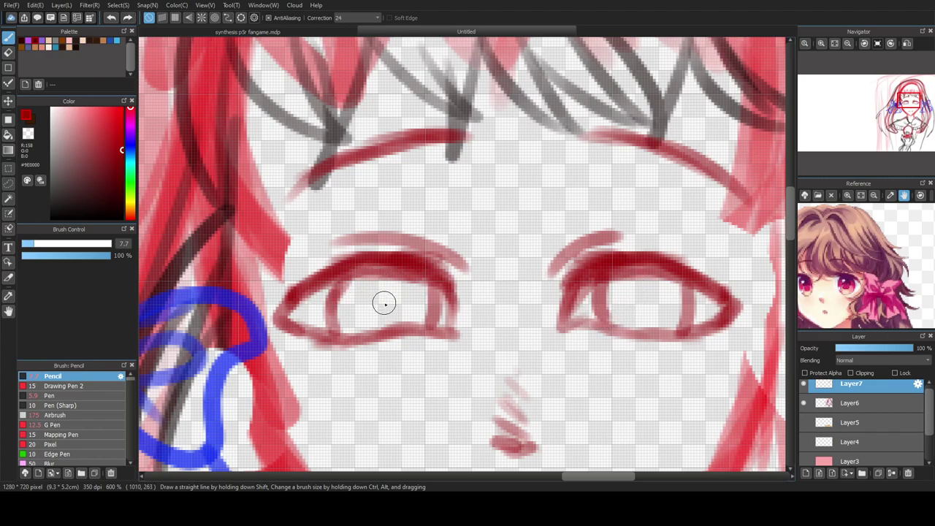
{"action": "left_click", "coordinate": [384, 303]}
{"action": "key", "text": "ctrl+z"}
{"action": "left_click", "coordinate": [385, 306]}
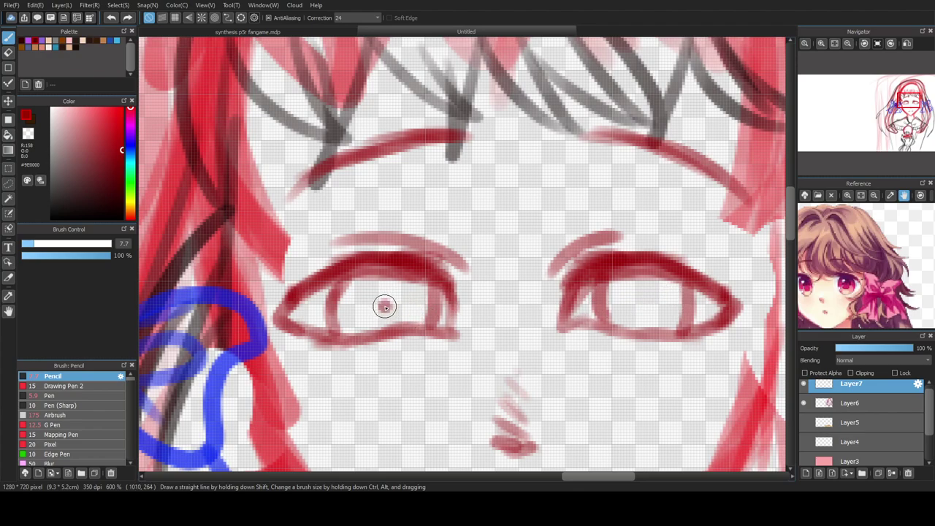
{"action": "left_click", "coordinate": [620, 307]}
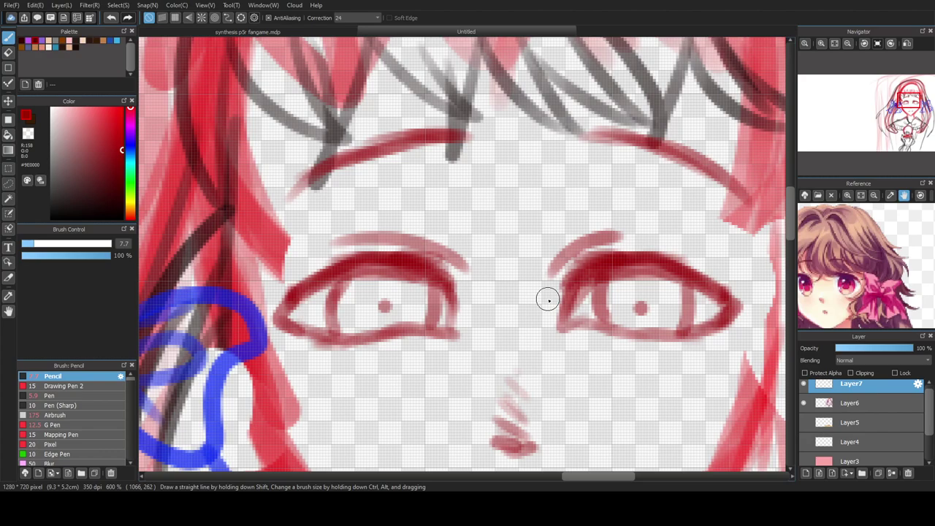
- Extend and thicken the outer corners of both eyes into pointed dark red wings
{"action": "scroll", "coordinate": [547, 306], "scroll_direction": "down", "scroll_amount": 5}
{"action": "scroll", "coordinate": [538, 370], "scroll_direction": "down", "scroll_amount": 1}
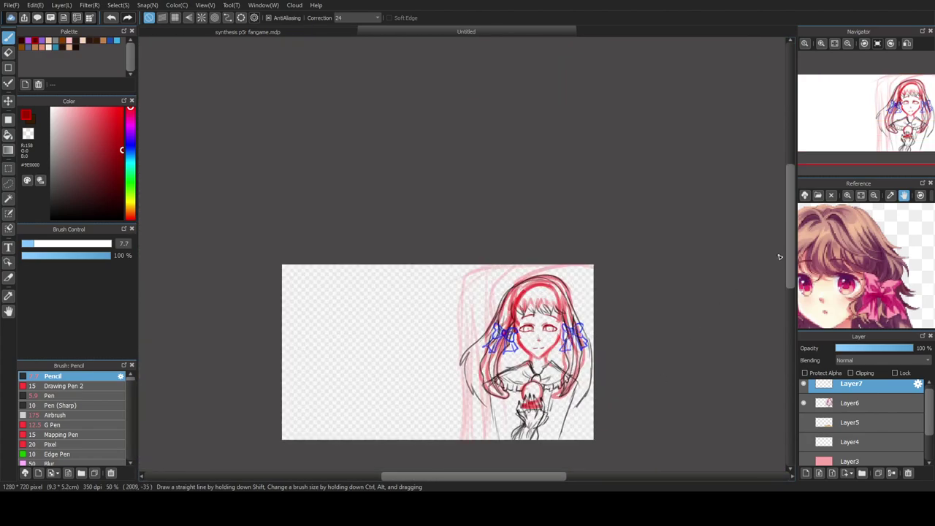
{"action": "left_click_drag", "start_coordinate": [799, 269], "coordinate": [799, 284]}
{"action": "left_click_drag", "start_coordinate": [543, 477], "coordinate": [575, 479]}
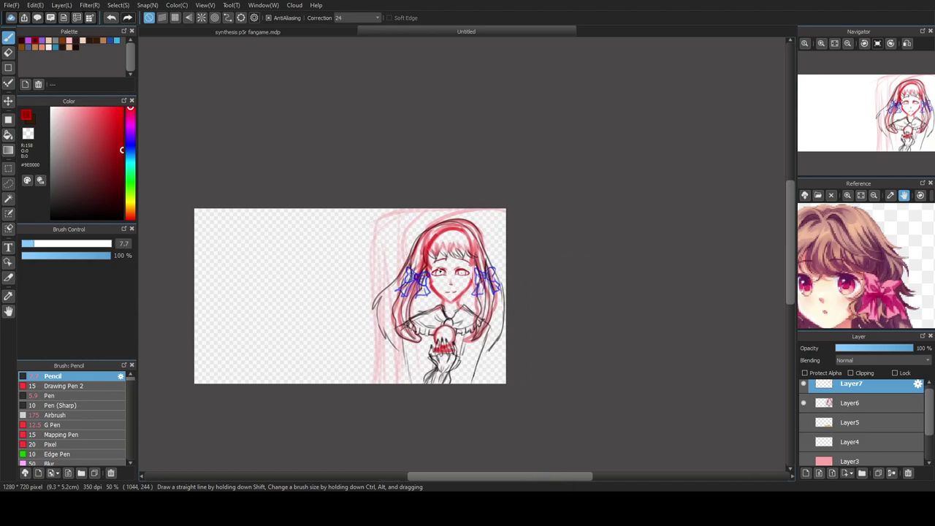
{"action": "scroll", "coordinate": [446, 213], "scroll_direction": "up", "scroll_amount": 2}
{"action": "scroll", "coordinate": [436, 291], "scroll_direction": "up", "scroll_amount": 2}
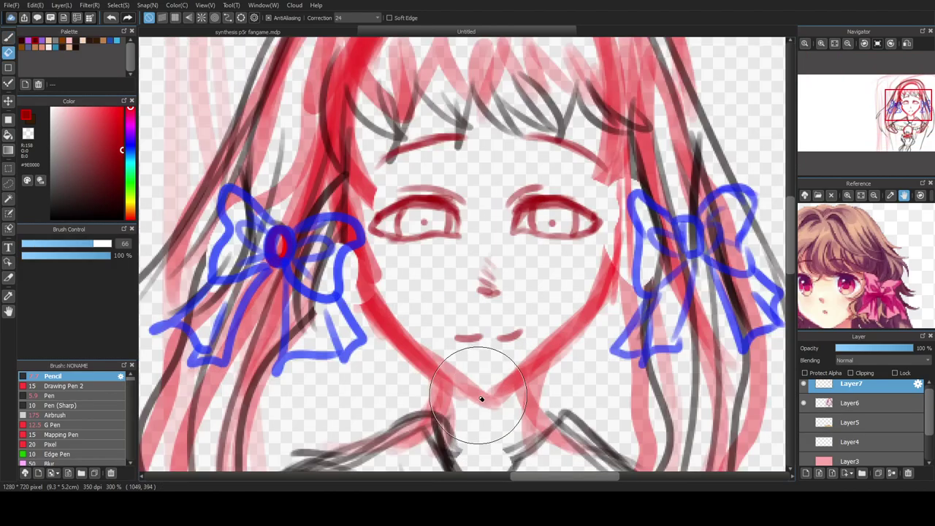
{"action": "scroll", "coordinate": [528, 386], "scroll_direction": "down", "scroll_amount": 2}
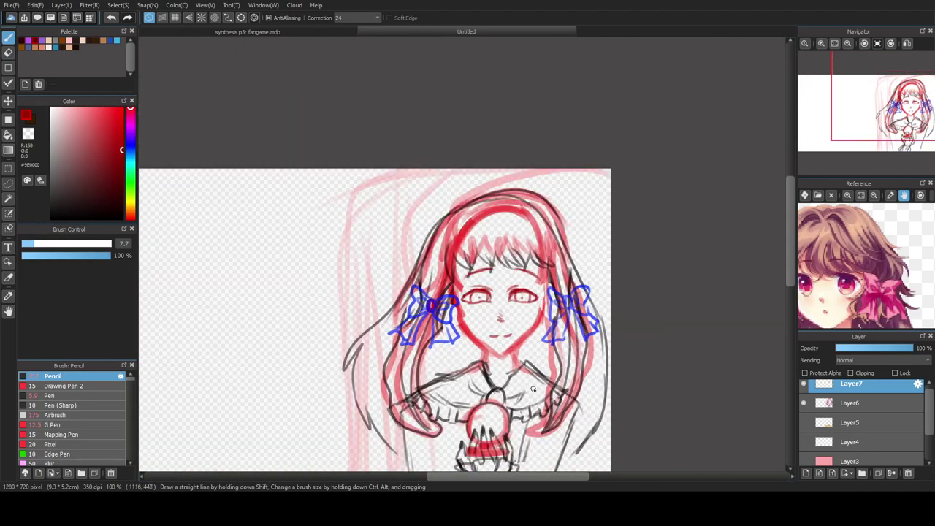
{"action": "scroll", "coordinate": [480, 293], "scroll_direction": "up", "scroll_amount": 3}
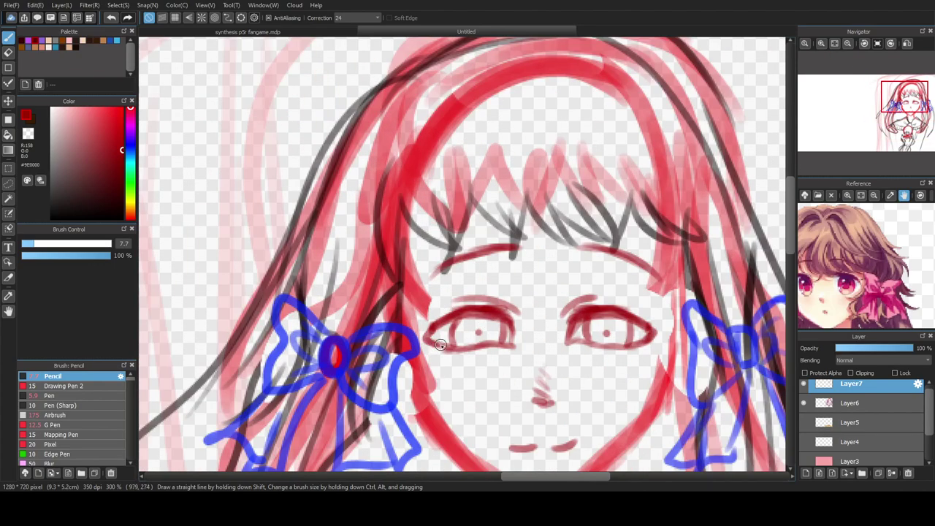
{"action": "mouse_move", "coordinate": [416, 340]}
{"action": "left_mouse_down"}
{"action": "mouse_move", "coordinate": [441, 323]}
{"action": "mouse_move", "coordinate": [416, 336]}
{"action": "mouse_move", "coordinate": [439, 349]}
{"action": "left_mouse_up"}
{"action": "left_click_drag", "start_coordinate": [654, 333], "coordinate": [648, 324]}
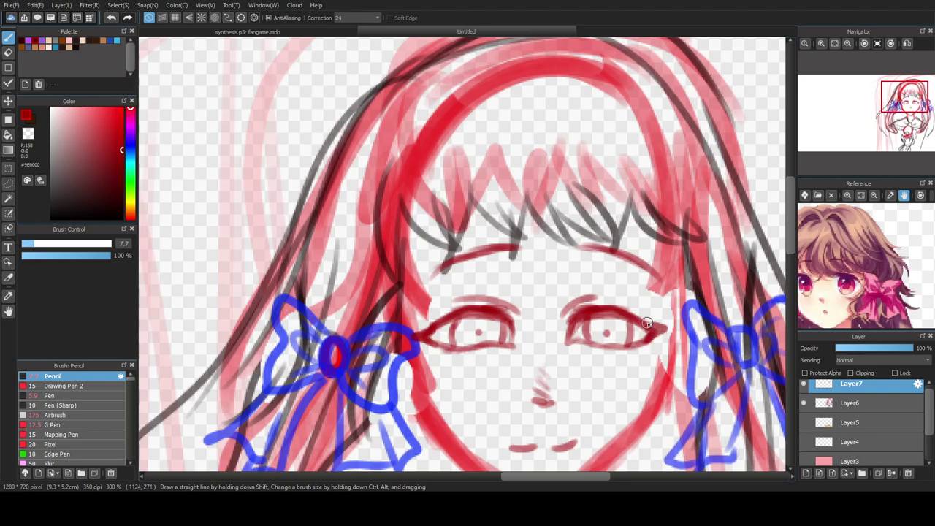
- Draw short upper and lower eyelashes at the outer corners of both eyes
{"action": "scroll", "coordinate": [425, 320], "scroll_direction": "up", "scroll_amount": 3}
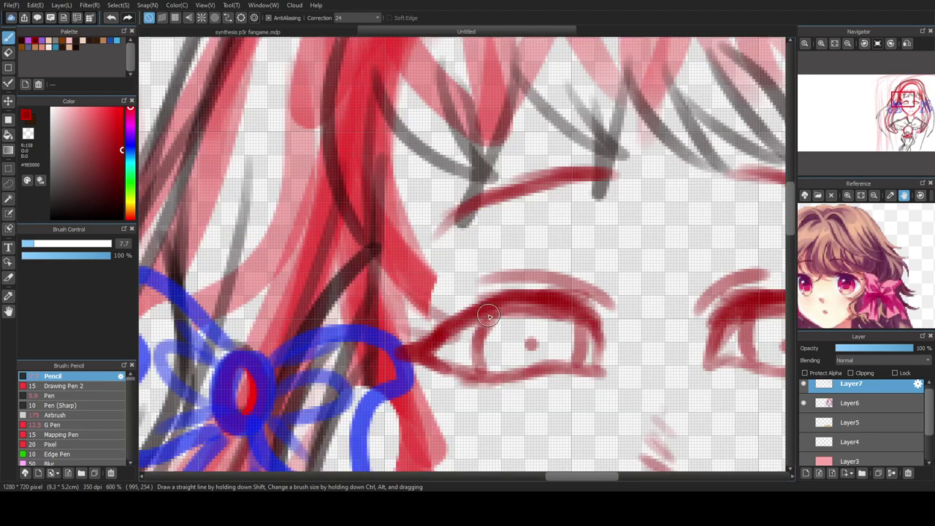
{"action": "left_click_drag", "start_coordinate": [568, 477], "coordinate": [587, 477]}
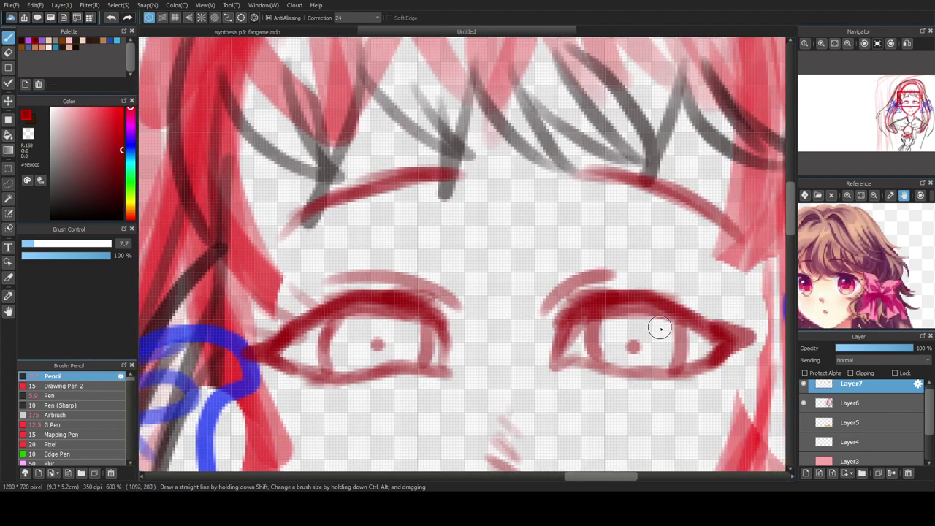
{"action": "left_click_drag", "start_coordinate": [705, 321], "coordinate": [739, 313]}
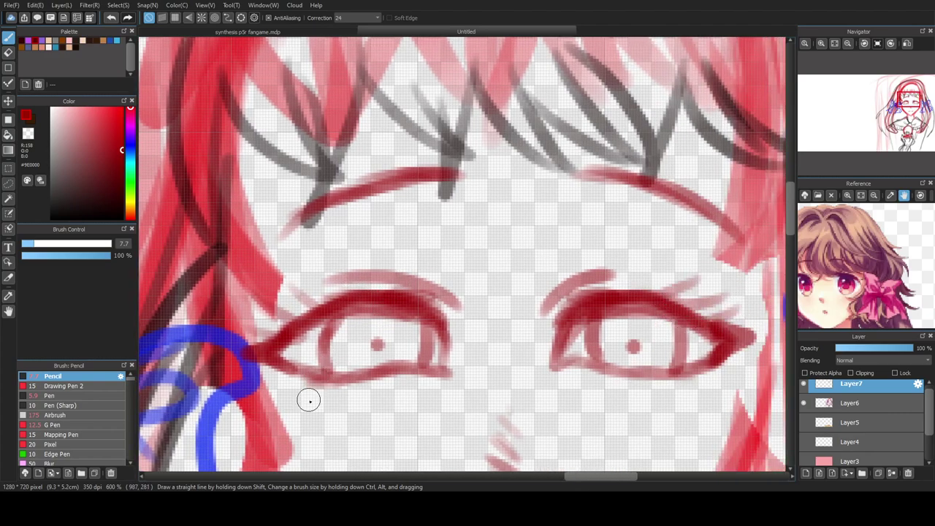
{"action": "mouse_move", "coordinate": [321, 381]}
{"action": "left_mouse_down"}
{"action": "mouse_move", "coordinate": [306, 405]}
{"action": "mouse_move", "coordinate": [337, 412]}
{"action": "left_mouse_up"}
{"action": "mouse_move", "coordinate": [664, 376]}
{"action": "left_mouse_down"}
{"action": "mouse_move", "coordinate": [694, 399]}
{"action": "mouse_move", "coordinate": [728, 387]}
{"action": "left_mouse_up"}
- On Layer6, erase the pointed tip of the chin and redraw it as a rounded dark red curve
{"action": "scroll", "coordinate": [584, 307], "scroll_direction": "down", "scroll_amount": 6}
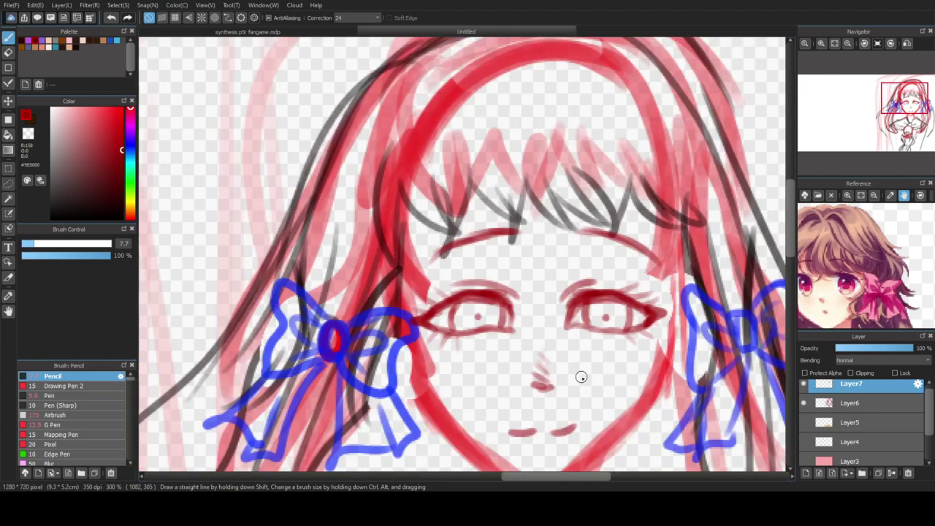
{"action": "left_click_drag", "start_coordinate": [789, 252], "coordinate": [794, 283]}
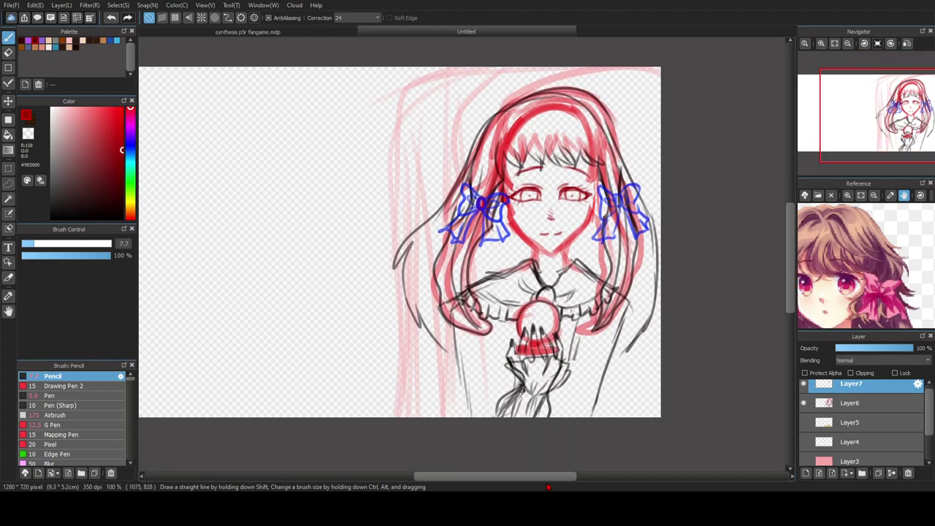
{"action": "left_click_drag", "start_coordinate": [548, 486], "coordinate": [571, 480]}
{"action": "scroll", "coordinate": [479, 207], "scroll_direction": "up", "scroll_amount": 2}
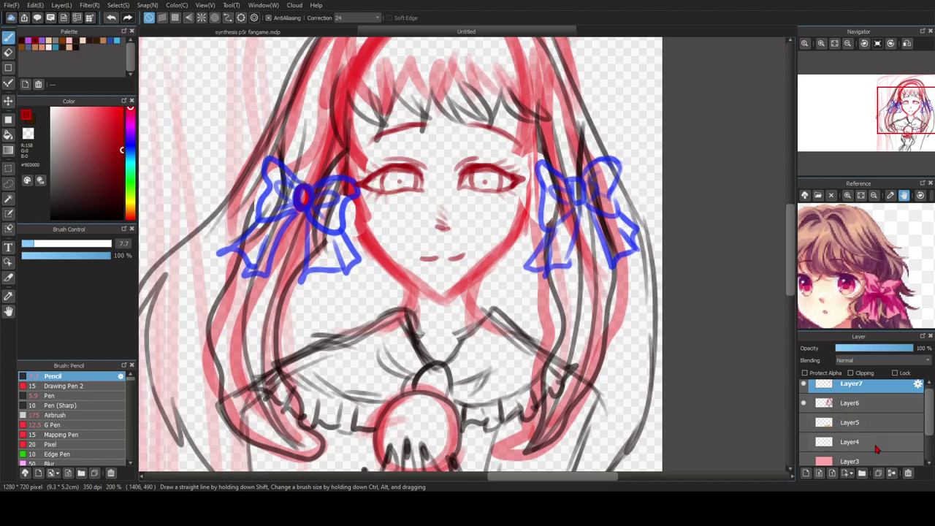
{"action": "left_click", "coordinate": [877, 403]}
{"action": "key", "text": "e"}
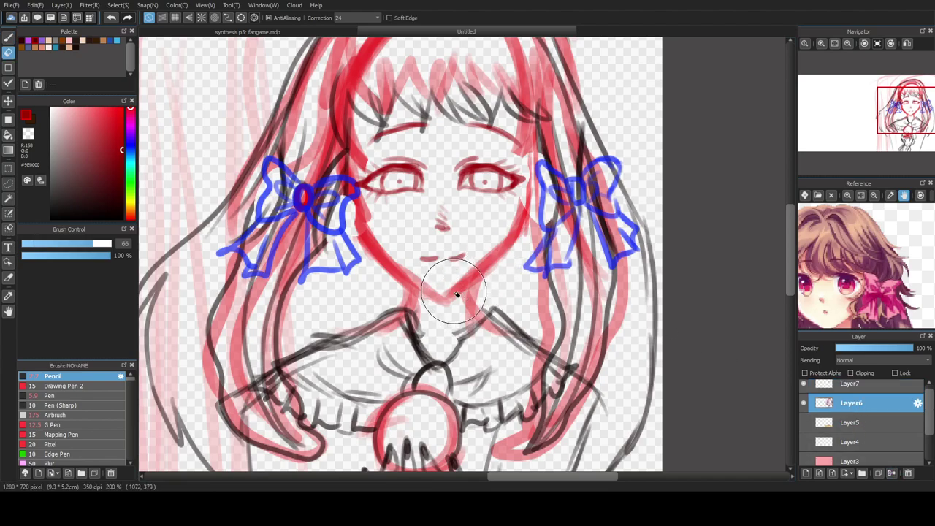
{"action": "left_click_drag", "start_coordinate": [459, 294], "coordinate": [445, 307]}
{"action": "key", "text": "b"}
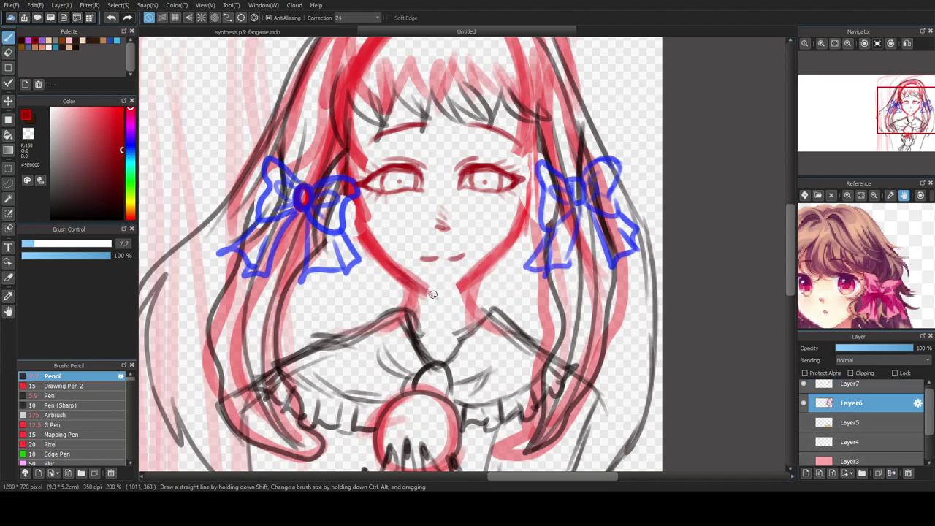
{"action": "left_click_drag", "start_coordinate": [476, 277], "coordinate": [430, 293]}
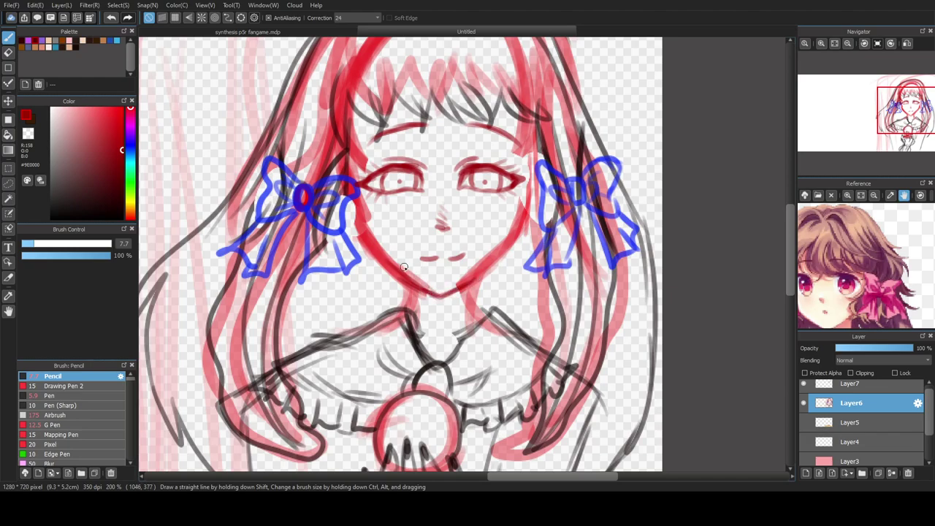
- Redraw the cheek and jaw contours on both sides of the face in dark red
{"action": "scroll", "coordinate": [386, 266], "scroll_direction": "down", "scroll_amount": 3}
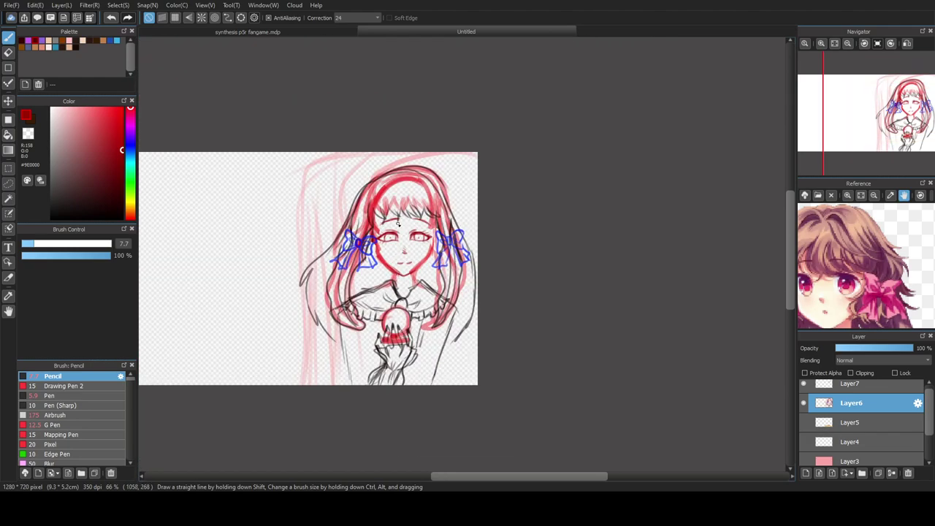
{"action": "scroll", "coordinate": [399, 225], "scroll_direction": "up", "scroll_amount": 3}
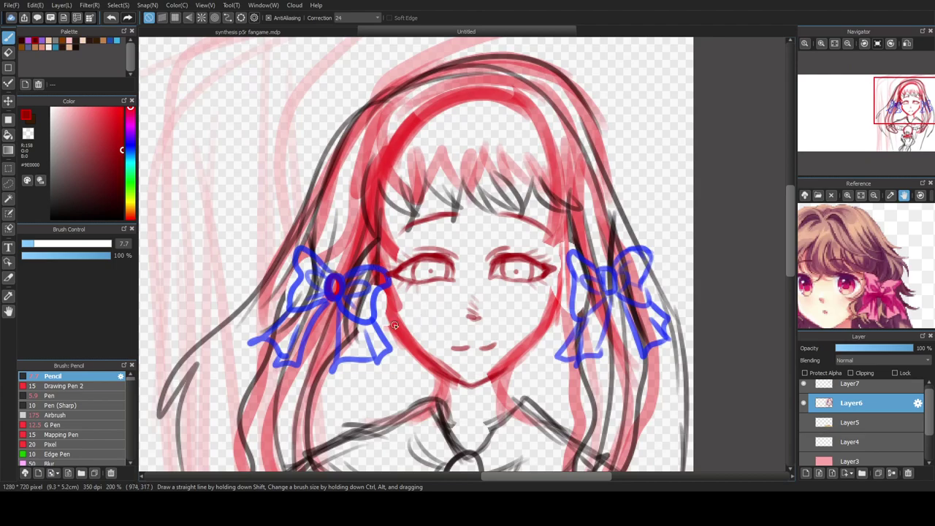
{"action": "left_click_drag", "start_coordinate": [380, 287], "coordinate": [422, 344]}
{"action": "left_click_drag", "start_coordinate": [564, 252], "coordinate": [531, 327]}
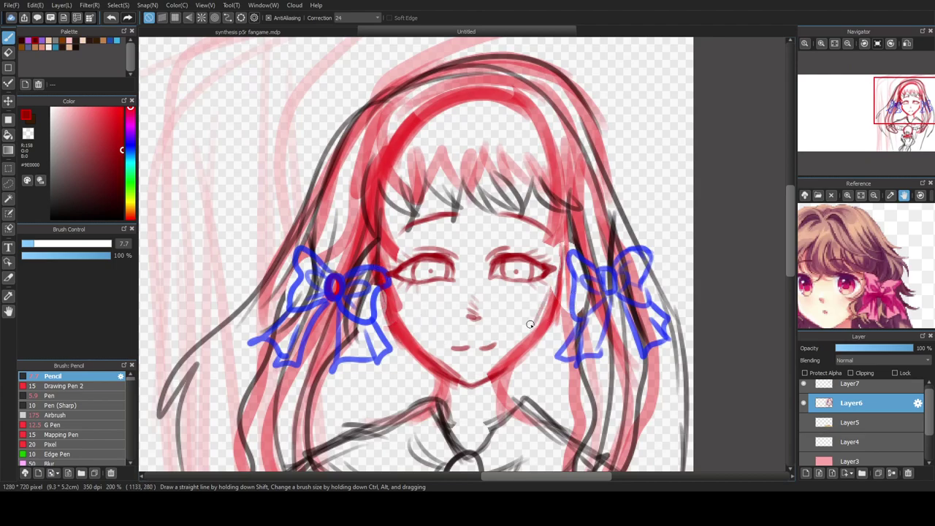
{"action": "left_click_drag", "start_coordinate": [558, 288], "coordinate": [547, 337]}
- Draw a ring around the pupil inside each iris
{"action": "scroll", "coordinate": [543, 293], "scroll_direction": "up", "scroll_amount": 3}
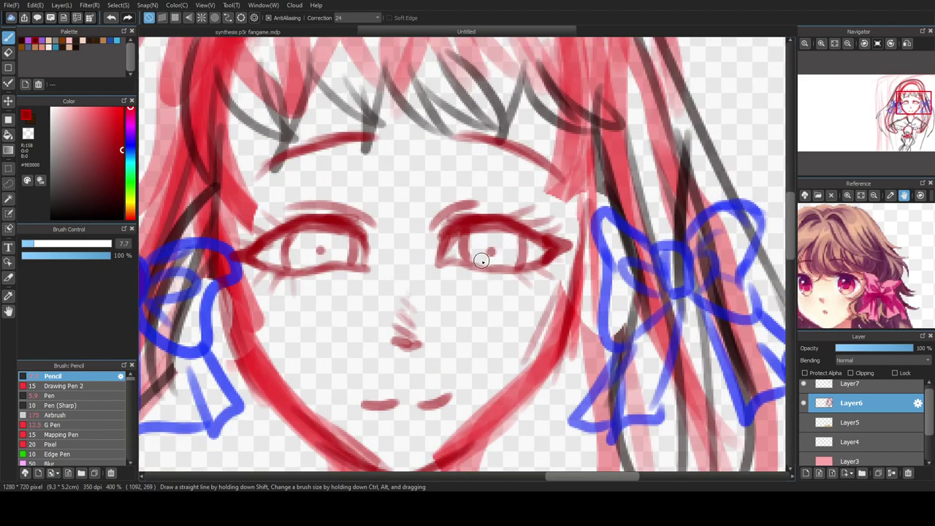
{"action": "mouse_move", "coordinate": [479, 256]}
{"action": "left_mouse_down"}
{"action": "mouse_move", "coordinate": [499, 239]}
{"action": "mouse_move", "coordinate": [506, 252]}
{"action": "mouse_move", "coordinate": [485, 261]}
{"action": "mouse_move", "coordinate": [466, 246]}
{"action": "left_mouse_up"}
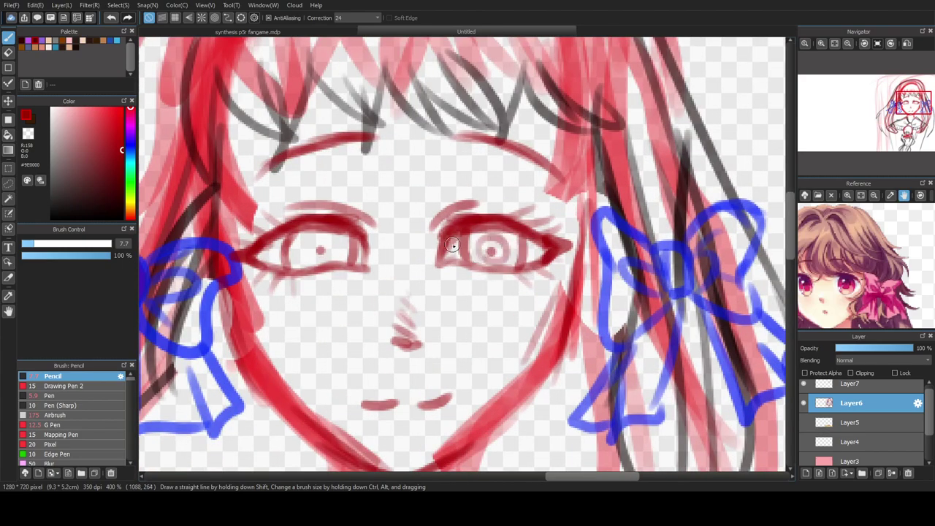
{"action": "mouse_move", "coordinate": [324, 240]}
{"action": "left_mouse_down"}
{"action": "mouse_move", "coordinate": [305, 249]}
{"action": "mouse_move", "coordinate": [335, 260]}
{"action": "mouse_move", "coordinate": [313, 231]}
{"action": "mouse_move", "coordinate": [329, 262]}
{"action": "left_mouse_up"}
- Set the brush colour to the near-black red #250000 for sketching the lower body
{"action": "scroll", "coordinate": [328, 261], "scroll_direction": "down", "scroll_amount": 6}
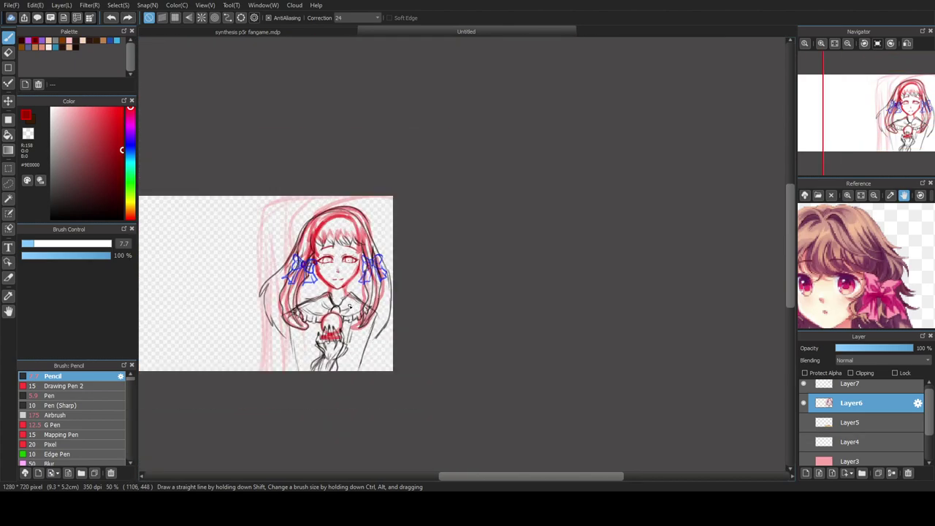
{"action": "scroll", "coordinate": [352, 307], "scroll_direction": "down", "scroll_amount": 1}
{"action": "scroll", "coordinate": [344, 340], "scroll_direction": "up", "scroll_amount": 2}
{"action": "left_click", "coordinate": [110, 189]}
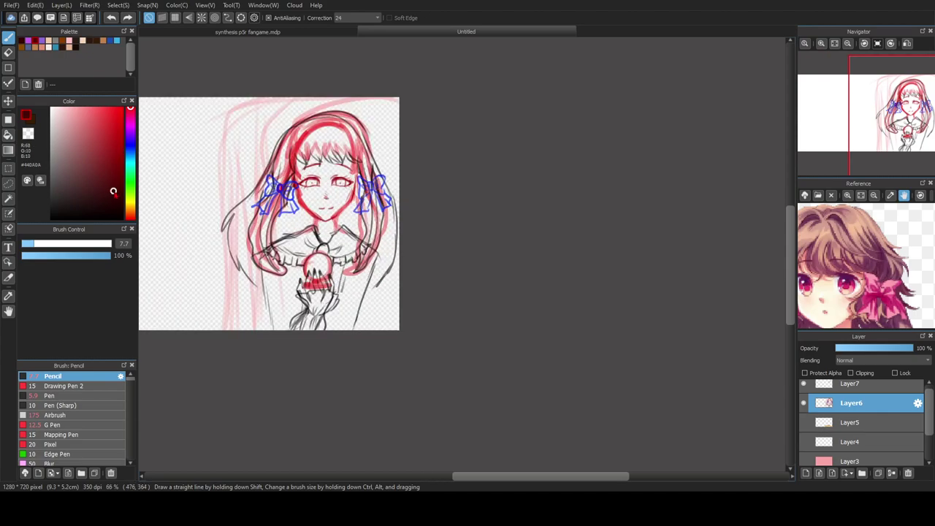
{"action": "left_click_drag", "start_coordinate": [517, 477], "coordinate": [495, 477]}
{"action": "scroll", "coordinate": [393, 334], "scroll_direction": "up", "scroll_amount": 2}
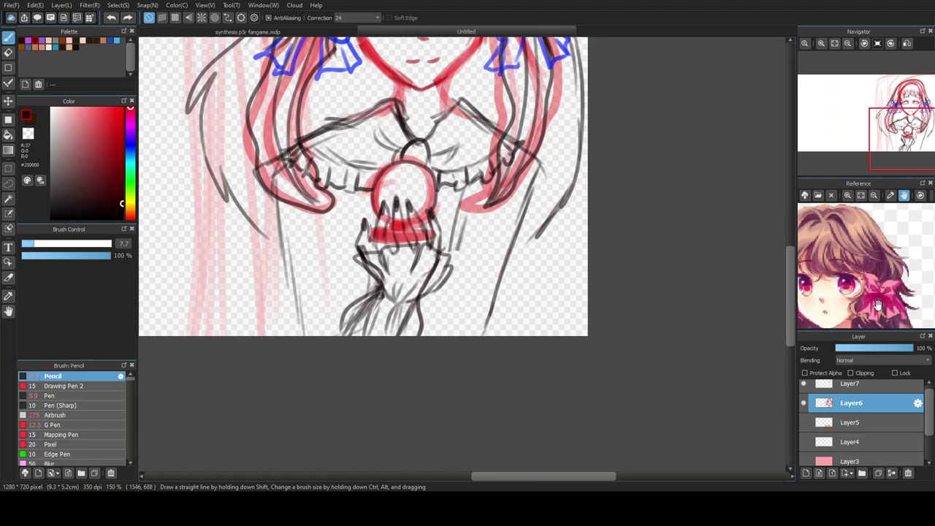
- Consult the ruffled sleeve in the reference image and draw wavy outer and inner sleeve outlines on the arm at the left
{"action": "left_click_drag", "start_coordinate": [862, 322], "coordinate": [928, 235]}
{"action": "left_click_drag", "start_coordinate": [869, 289], "coordinate": [920, 241]}
{"action": "left_click_drag", "start_coordinate": [903, 293], "coordinate": [814, 180]}
{"action": "left_click_drag", "start_coordinate": [880, 232], "coordinate": [823, 283]}
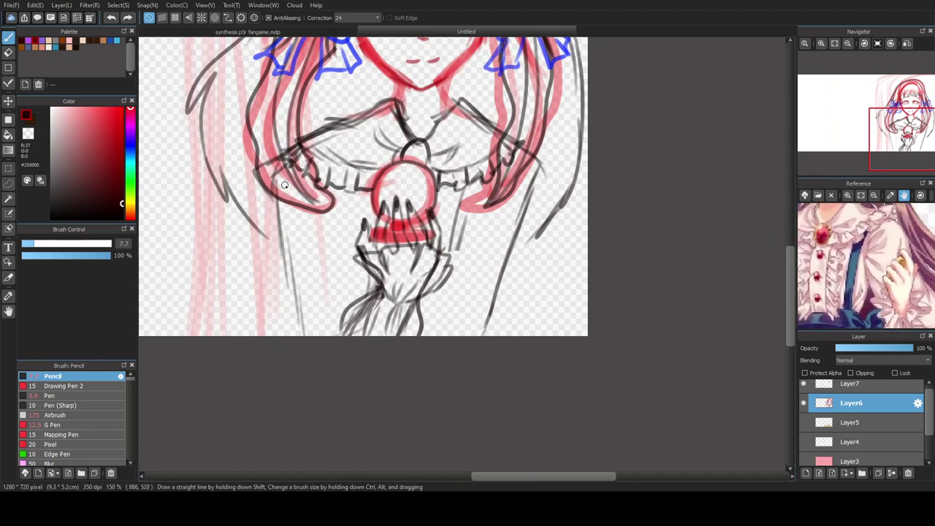
{"action": "mouse_move", "coordinate": [263, 195]}
{"action": "left_mouse_down"}
{"action": "mouse_move", "coordinate": [299, 170]}
{"action": "mouse_move", "coordinate": [287, 166]}
{"action": "mouse_move", "coordinate": [261, 194]}
{"action": "mouse_move", "coordinate": [295, 334]}
{"action": "left_mouse_up"}
{"action": "mouse_move", "coordinate": [338, 241]}
{"action": "left_mouse_down"}
{"action": "mouse_move", "coordinate": [340, 280]}
{"action": "mouse_move", "coordinate": [351, 307]}
{"action": "left_mouse_up"}
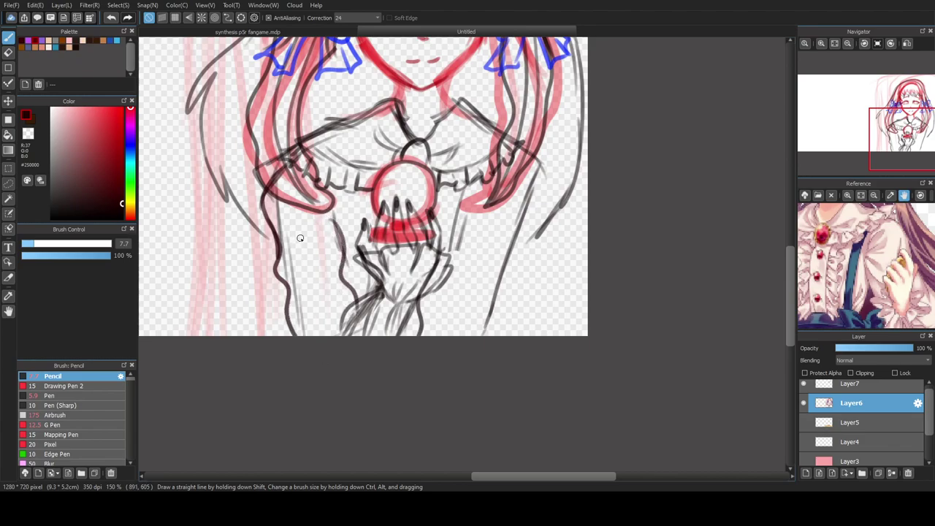
- Add fold strokes inside the upper and lower part of the sleeve at the left
{"action": "mouse_move", "coordinate": [300, 217]}
{"action": "left_mouse_down"}
{"action": "mouse_move", "coordinate": [332, 213]}
{"action": "mouse_move", "coordinate": [332, 265]}
{"action": "left_mouse_up"}
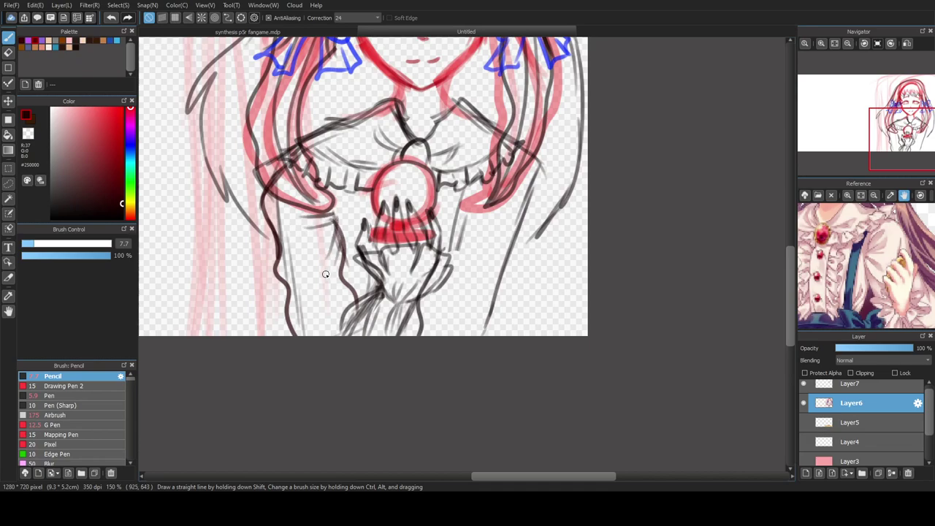
{"action": "left_click_drag", "start_coordinate": [322, 231], "coordinate": [317, 318]}
{"action": "scroll", "coordinate": [313, 334], "scroll_direction": "down", "scroll_amount": 5}
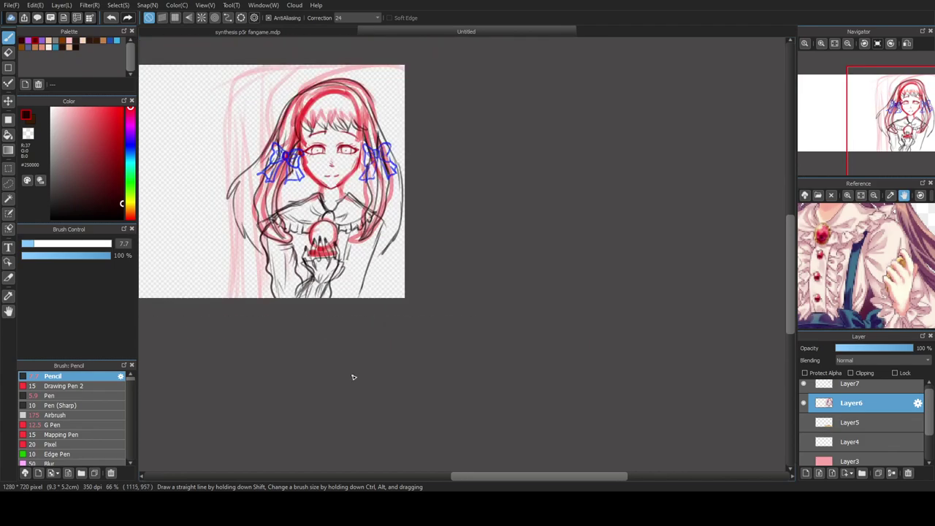
- Erase the old straight outline of the arm at the right and sketch short fold strokes below its shoulder
{"action": "key", "text": "e"}
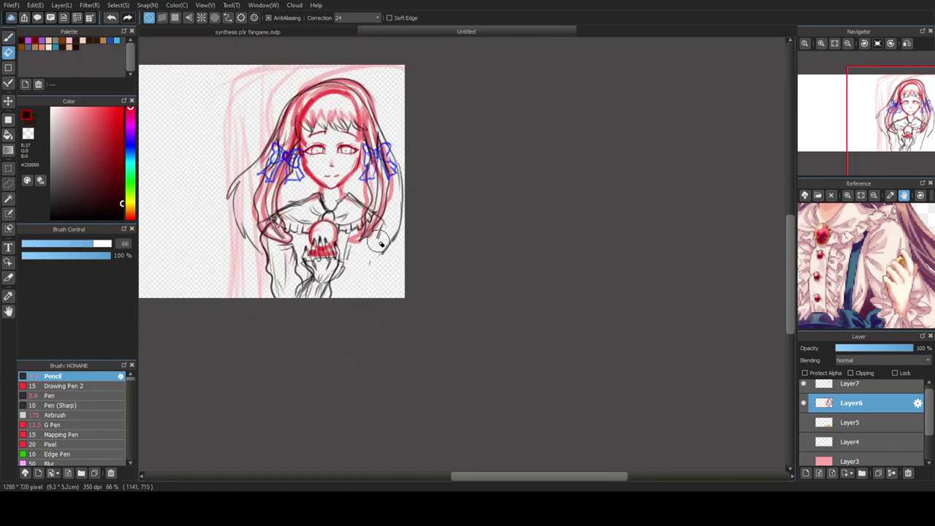
{"action": "key", "text": "b"}
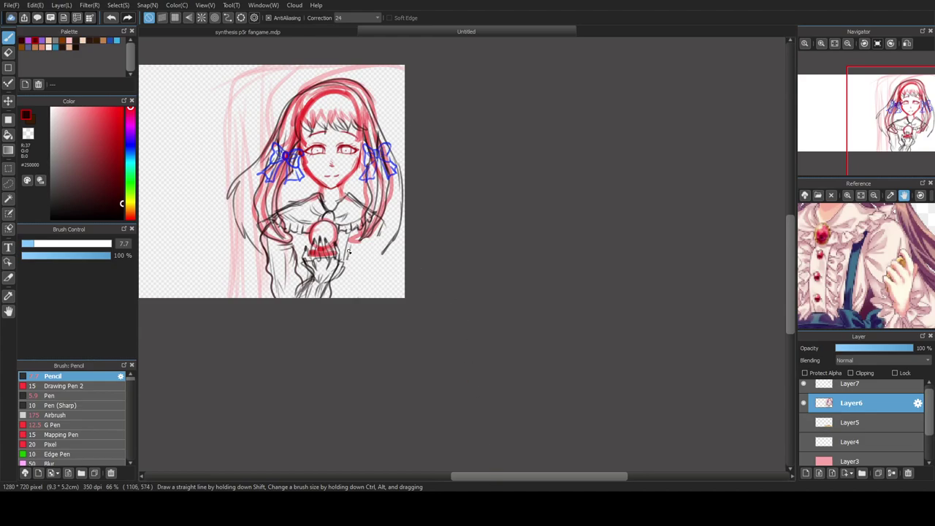
{"action": "scroll", "coordinate": [349, 251], "scroll_direction": "up", "scroll_amount": 2}
{"action": "left_click_drag", "start_coordinate": [405, 236], "coordinate": [408, 249]}
{"action": "left_click_drag", "start_coordinate": [401, 209], "coordinate": [409, 251]}
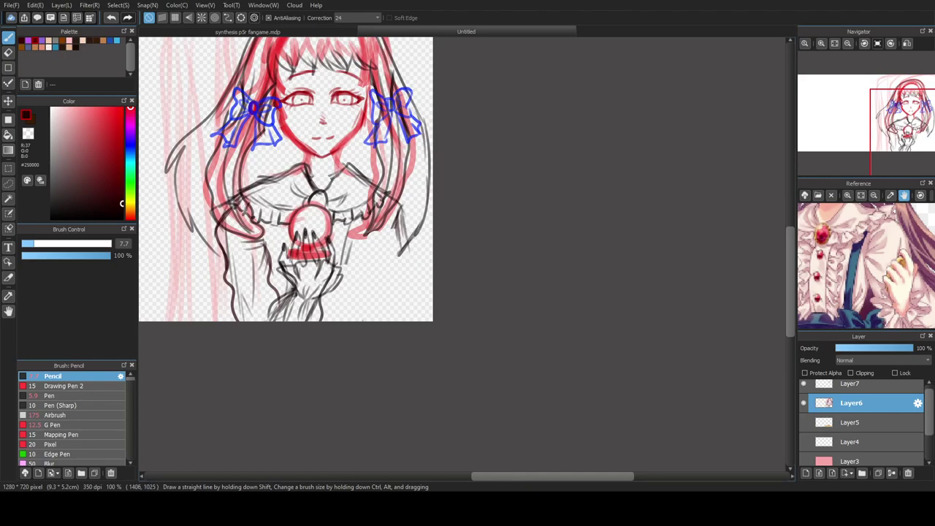
- Consult the blouse front in the reference image and sketch the vertical strap lines, waistline and placket edge on the torso
{"action": "left_click_drag", "start_coordinate": [506, 478], "coordinate": [464, 478]}
{"action": "mouse_move", "coordinate": [794, 256]}
{"action": "left_mouse_down"}
{"action": "mouse_move", "coordinate": [794, 219]}
{"action": "mouse_move", "coordinate": [793, 231]}
{"action": "left_mouse_up"}
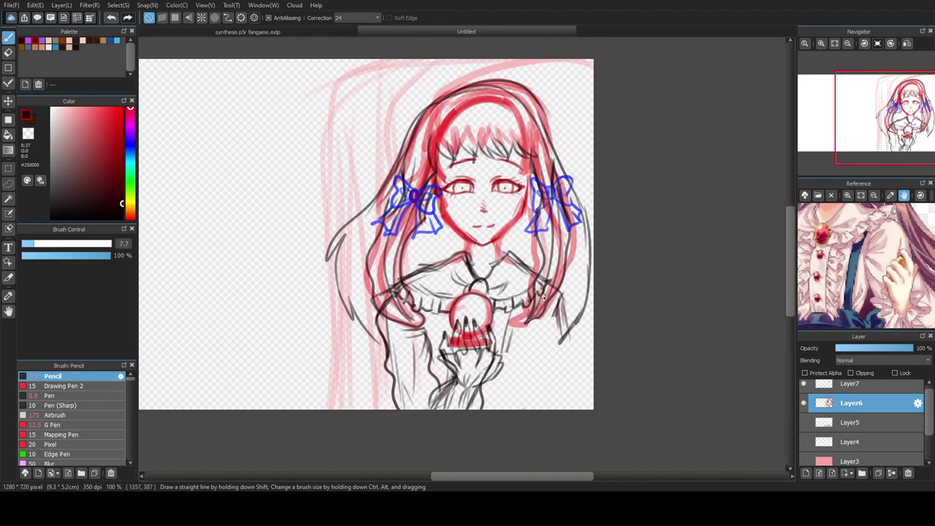
{"action": "scroll", "coordinate": [501, 262], "scroll_direction": "up", "scroll_amount": 4}
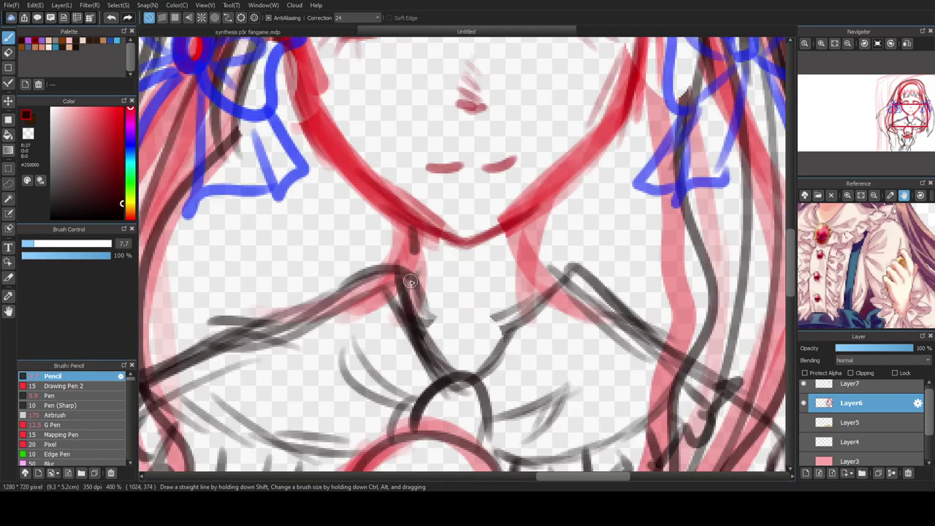
{"action": "scroll", "coordinate": [539, 292], "scroll_direction": "down", "scroll_amount": 5}
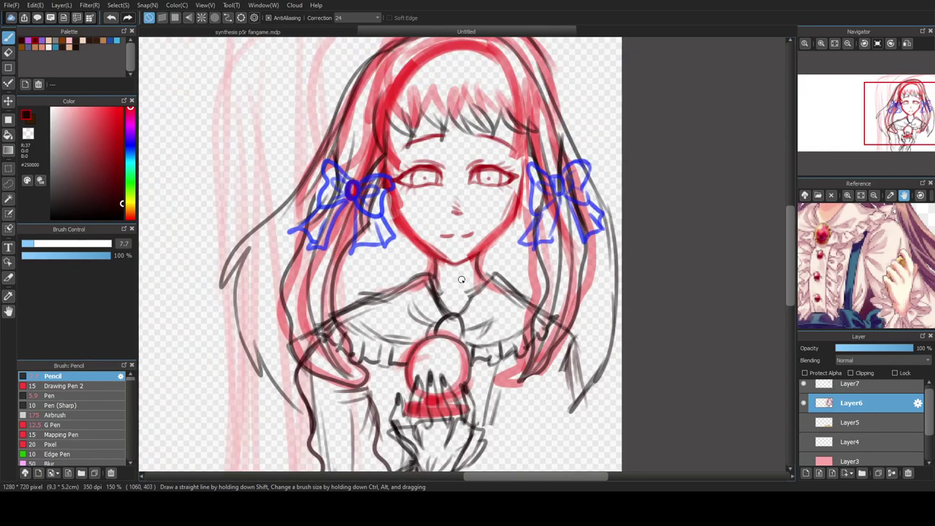
{"action": "scroll", "coordinate": [794, 248], "scroll_direction": "down", "scroll_amount": 3}
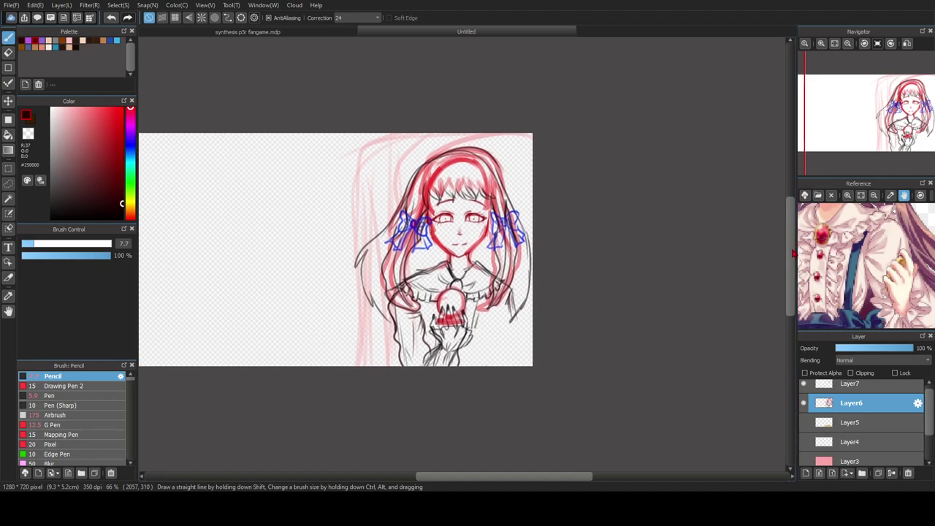
{"action": "scroll", "coordinate": [531, 309], "scroll_direction": "up", "scroll_amount": 2}
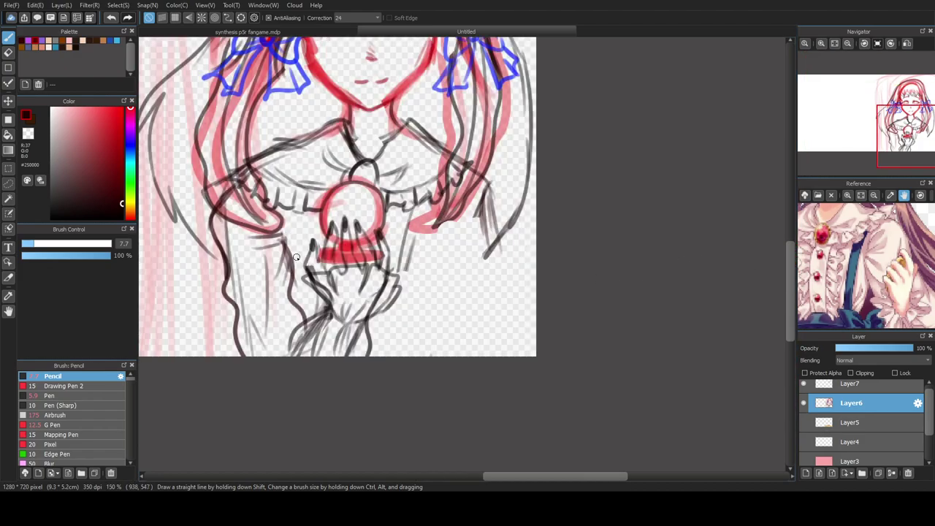
{"action": "left_click_drag", "start_coordinate": [827, 281], "coordinate": [887, 282]}
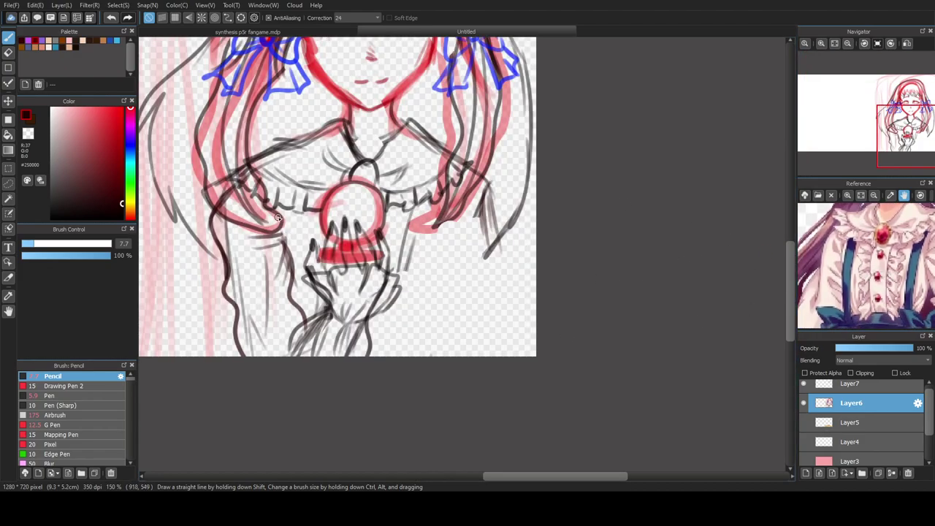
{"action": "mouse_move", "coordinate": [284, 211]}
{"action": "left_mouse_down"}
{"action": "mouse_move", "coordinate": [287, 247]}
{"action": "mouse_move", "coordinate": [304, 216]}
{"action": "mouse_move", "coordinate": [312, 319]}
{"action": "left_mouse_up"}
{"action": "left_click_drag", "start_coordinate": [435, 225], "coordinate": [435, 281]}
{"action": "left_click_drag", "start_coordinate": [437, 244], "coordinate": [431, 343]}
{"action": "mouse_move", "coordinate": [449, 222]}
{"action": "left_mouse_down"}
{"action": "mouse_move", "coordinate": [450, 313]}
{"action": "mouse_move", "coordinate": [452, 284]}
{"action": "mouse_move", "coordinate": [452, 304]}
{"action": "mouse_move", "coordinate": [436, 352]}
{"action": "mouse_move", "coordinate": [429, 327]}
{"action": "mouse_move", "coordinate": [430, 361]}
{"action": "mouse_move", "coordinate": [432, 347]}
{"action": "mouse_move", "coordinate": [360, 348]}
{"action": "left_mouse_up"}
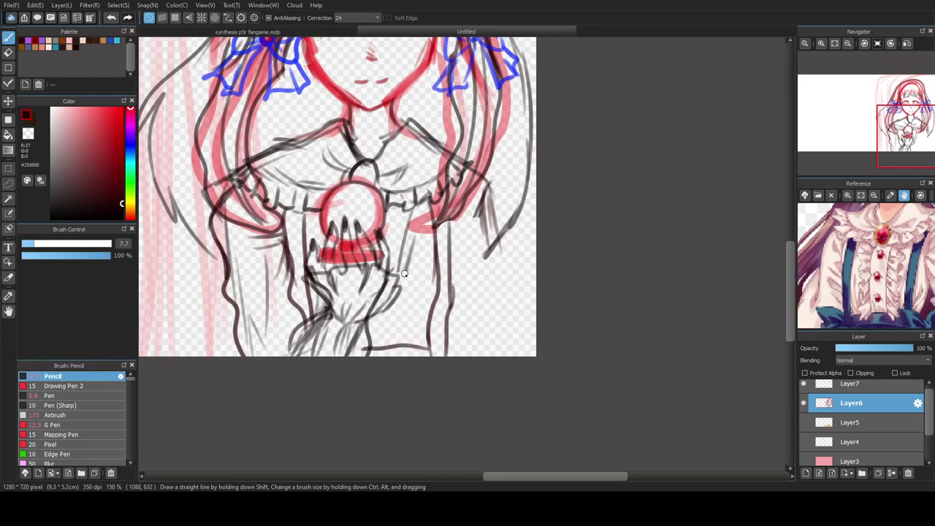
{"action": "mouse_move", "coordinate": [400, 207]}
{"action": "left_mouse_down"}
{"action": "mouse_move", "coordinate": [397, 299]}
{"action": "mouse_move", "coordinate": [382, 348]}
{"action": "left_mouse_up"}
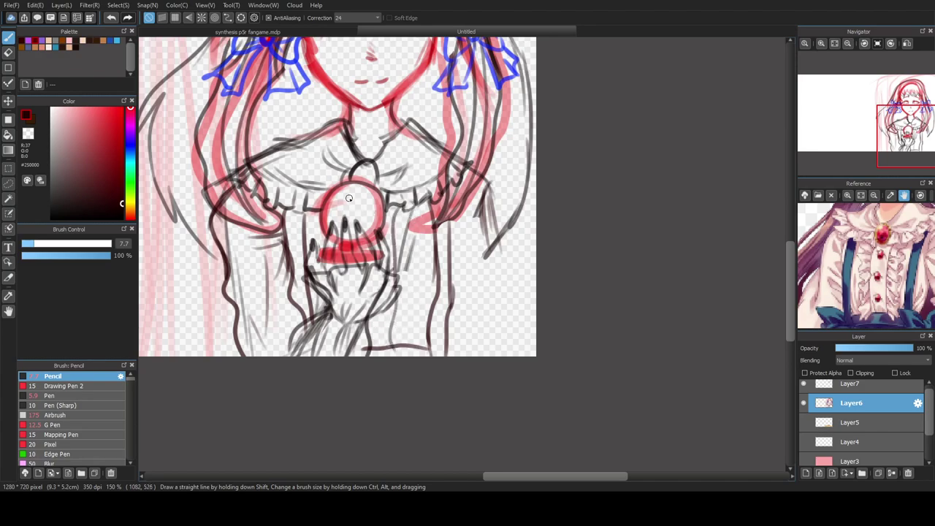
- Draw wavy ruffles with short pleats along the blouse placket beside the orb and the holding hand
{"action": "scroll", "coordinate": [419, 236], "scroll_direction": "up", "scroll_amount": 2}
{"action": "mouse_move", "coordinate": [439, 186]}
{"action": "left_mouse_down"}
{"action": "mouse_move", "coordinate": [440, 215]}
{"action": "mouse_move", "coordinate": [450, 213]}
{"action": "mouse_move", "coordinate": [415, 224]}
{"action": "mouse_move", "coordinate": [441, 216]}
{"action": "mouse_move", "coordinate": [446, 224]}
{"action": "mouse_move", "coordinate": [430, 243]}
{"action": "mouse_move", "coordinate": [434, 257]}
{"action": "mouse_move", "coordinate": [416, 264]}
{"action": "mouse_move", "coordinate": [437, 264]}
{"action": "mouse_move", "coordinate": [441, 248]}
{"action": "mouse_move", "coordinate": [444, 297]}
{"action": "mouse_move", "coordinate": [419, 308]}
{"action": "mouse_move", "coordinate": [447, 297]}
{"action": "mouse_move", "coordinate": [447, 282]}
{"action": "mouse_move", "coordinate": [458, 317]}
{"action": "mouse_move", "coordinate": [437, 334]}
{"action": "mouse_move", "coordinate": [442, 357]}
{"action": "mouse_move", "coordinate": [413, 372]}
{"action": "left_mouse_up"}
{"action": "mouse_move", "coordinate": [444, 329]}
{"action": "left_mouse_down"}
{"action": "mouse_move", "coordinate": [459, 350]}
{"action": "mouse_move", "coordinate": [435, 396]}
{"action": "mouse_move", "coordinate": [414, 398]}
{"action": "mouse_move", "coordinate": [444, 386]}
{"action": "mouse_move", "coordinate": [431, 460]}
{"action": "left_mouse_up"}
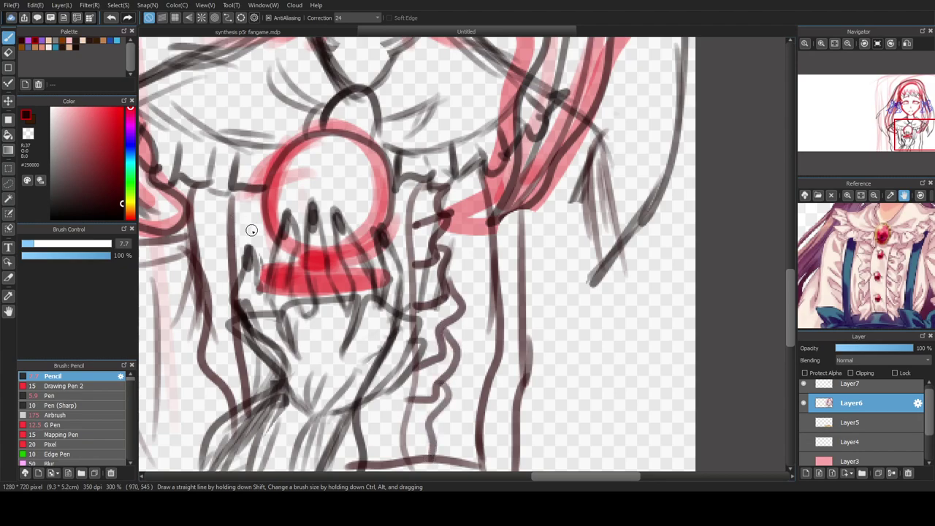
{"action": "left_click_drag", "start_coordinate": [264, 213], "coordinate": [265, 255]}
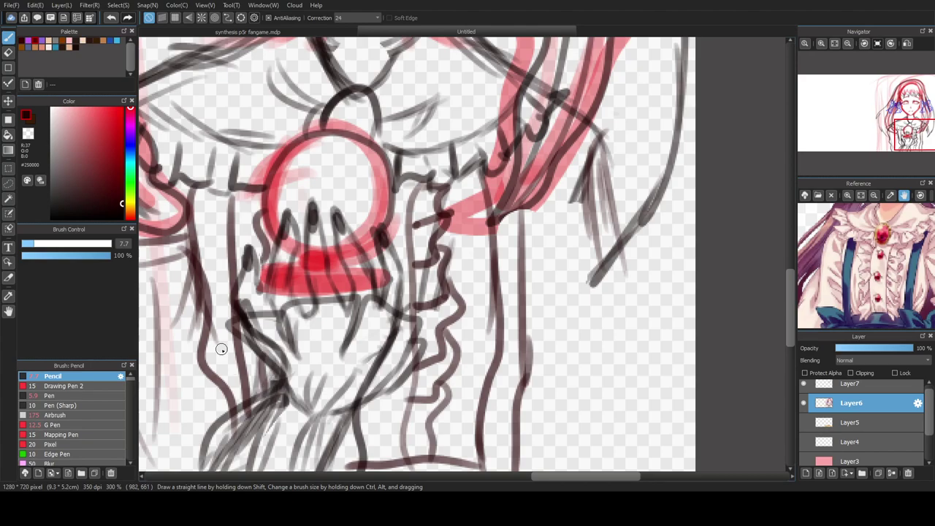
{"action": "scroll", "coordinate": [275, 363], "scroll_direction": "down", "scroll_amount": 3}
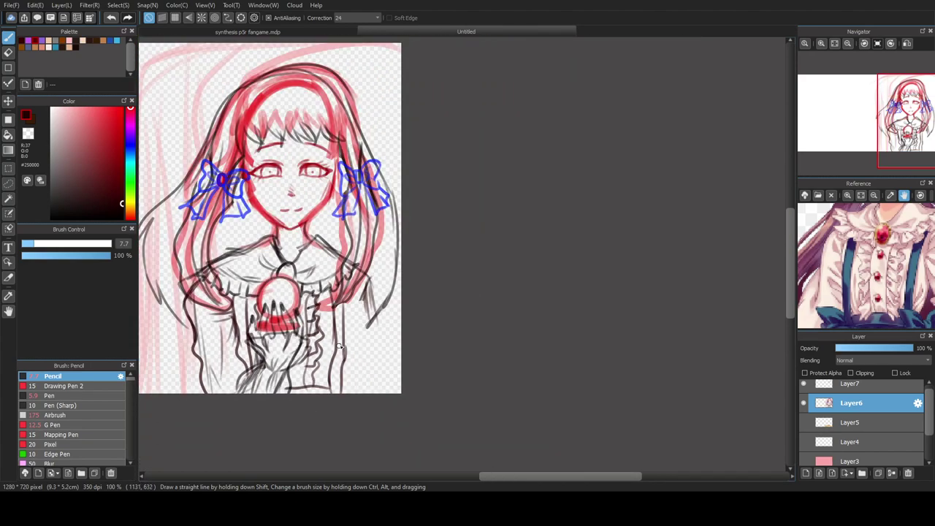
- Consult the reference sleeve and draw the inner line, wavy outer outline and lower folds of the sleeve at the right
{"action": "left_click_drag", "start_coordinate": [355, 315], "coordinate": [346, 412]}
{"action": "left_click_drag", "start_coordinate": [352, 341], "coordinate": [349, 412]}
{"action": "mouse_move", "coordinate": [472, 479]}
{"action": "left_mouse_down"}
{"action": "mouse_move", "coordinate": [430, 474]}
{"action": "mouse_move", "coordinate": [448, 475]}
{"action": "left_mouse_up"}
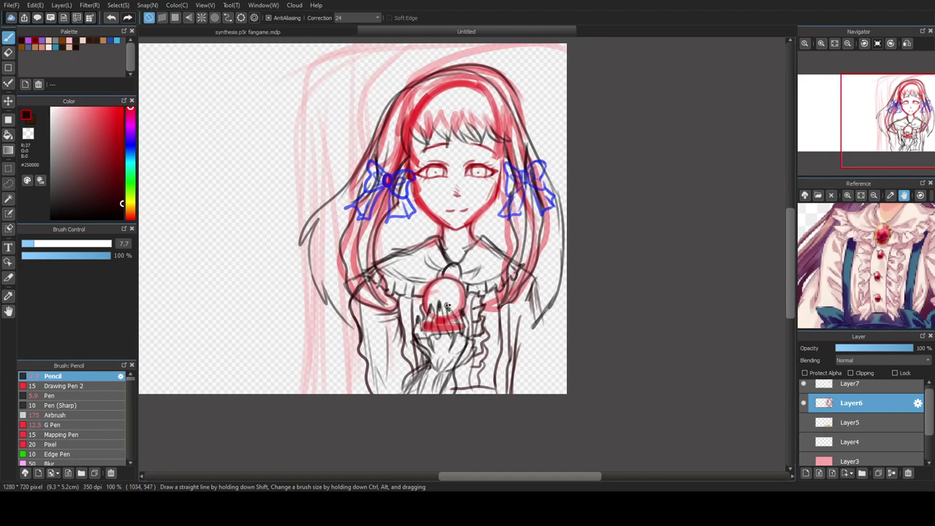
{"action": "left_click_drag", "start_coordinate": [879, 282], "coordinate": [806, 272]}
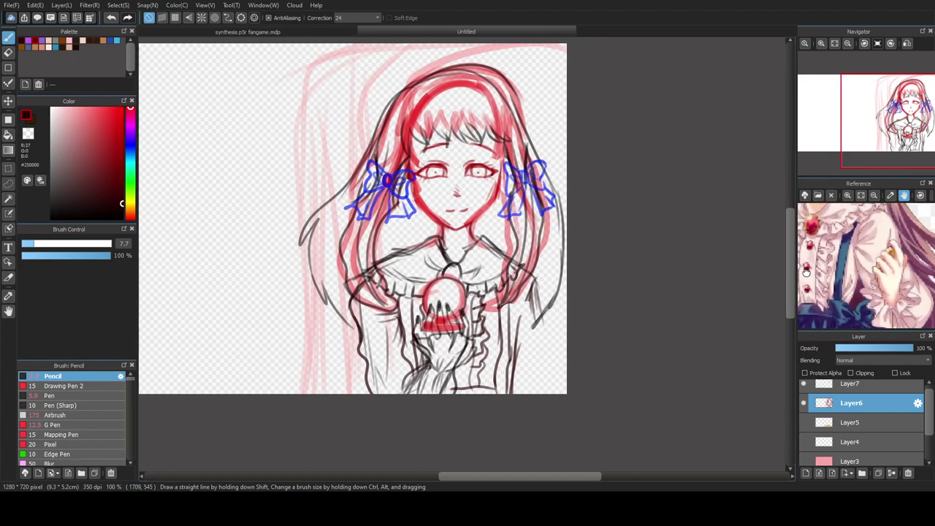
{"action": "mouse_move", "coordinate": [541, 309]}
{"action": "left_mouse_down"}
{"action": "mouse_move", "coordinate": [551, 334]}
{"action": "mouse_move", "coordinate": [553, 412]}
{"action": "left_mouse_up"}
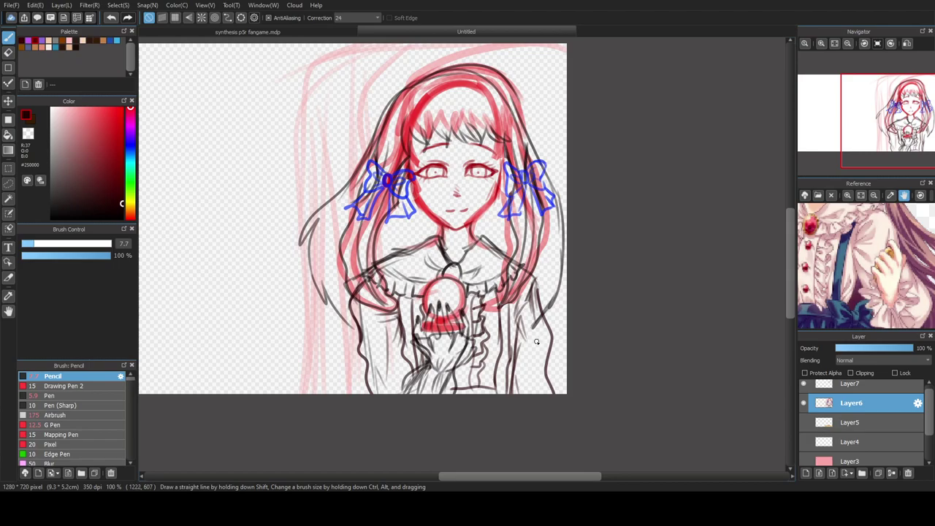
{"action": "left_click_drag", "start_coordinate": [539, 368], "coordinate": [537, 378]}
{"action": "left_click_drag", "start_coordinate": [529, 377], "coordinate": [536, 397]}
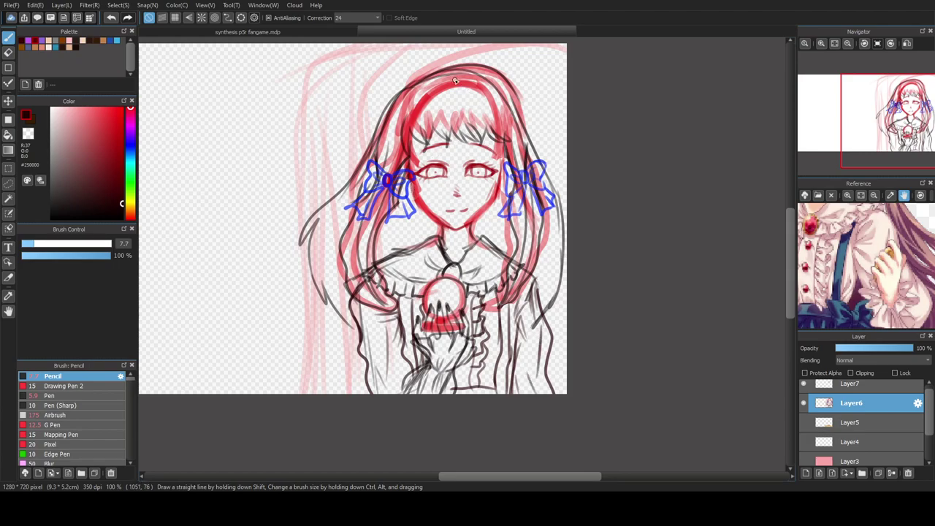
- Erase the red strokes at the top of the head and redraw the crown of the hair in near-black
{"action": "key", "text": "e"}
{"action": "mouse_move", "coordinate": [452, 75]}
{"action": "left_mouse_down"}
{"action": "mouse_move", "coordinate": [419, 77]}
{"action": "mouse_move", "coordinate": [449, 79]}
{"action": "left_mouse_up"}
{"action": "key", "text": "b"}
{"action": "mouse_move", "coordinate": [393, 104]}
{"action": "left_mouse_down"}
{"action": "mouse_move", "coordinate": [428, 69]}
{"action": "mouse_move", "coordinate": [430, 89]}
{"action": "mouse_move", "coordinate": [400, 93]}
{"action": "mouse_move", "coordinate": [446, 66]}
{"action": "mouse_move", "coordinate": [498, 84]}
{"action": "left_mouse_up"}
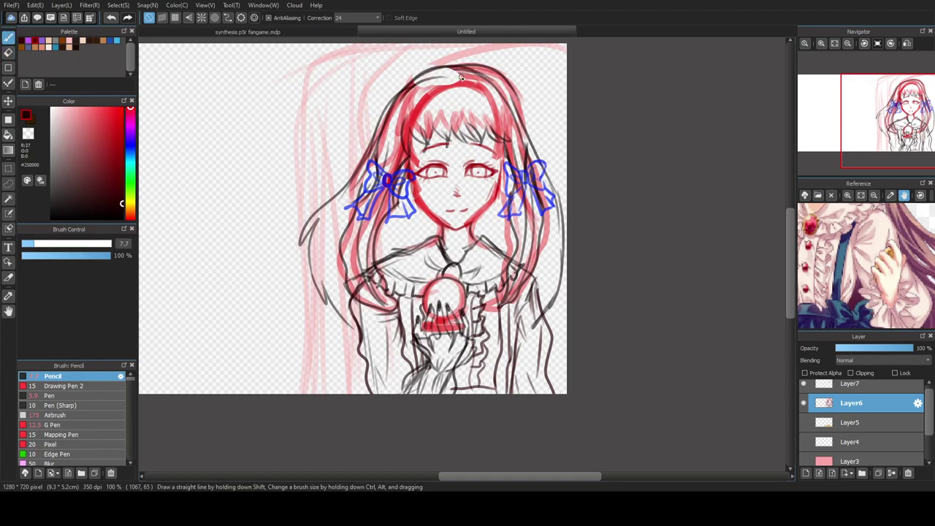
{"action": "mouse_move", "coordinate": [415, 86]}
{"action": "left_mouse_down"}
{"action": "mouse_move", "coordinate": [470, 69]}
{"action": "mouse_move", "coordinate": [512, 90]}
{"action": "left_mouse_up"}
{"action": "mouse_move", "coordinate": [469, 65]}
{"action": "left_mouse_down"}
{"action": "mouse_move", "coordinate": [527, 128]}
{"action": "mouse_move", "coordinate": [480, 83]}
{"action": "mouse_move", "coordinate": [441, 80]}
{"action": "mouse_move", "coordinate": [384, 110]}
{"action": "mouse_move", "coordinate": [432, 66]}
{"action": "mouse_move", "coordinate": [481, 67]}
{"action": "mouse_move", "coordinate": [515, 90]}
{"action": "mouse_move", "coordinate": [465, 67]}
{"action": "mouse_move", "coordinate": [420, 76]}
{"action": "mouse_move", "coordinate": [393, 94]}
{"action": "mouse_move", "coordinate": [408, 125]}
{"action": "mouse_move", "coordinate": [363, 136]}
{"action": "mouse_move", "coordinate": [386, 95]}
{"action": "mouse_move", "coordinate": [378, 131]}
{"action": "mouse_move", "coordinate": [407, 86]}
{"action": "mouse_move", "coordinate": [390, 123]}
{"action": "mouse_move", "coordinate": [419, 81]}
{"action": "mouse_move", "coordinate": [455, 74]}
{"action": "mouse_move", "coordinate": [508, 90]}
{"action": "mouse_move", "coordinate": [525, 120]}
{"action": "left_mouse_up"}
{"action": "key", "text": "e"}
{"action": "key", "text": "b"}
- Duplicate Layer7 to strengthen the facial features, comparing the sketch with and without the copy
{"action": "scroll", "coordinate": [420, 172], "scroll_direction": "down", "scroll_amount": 4}
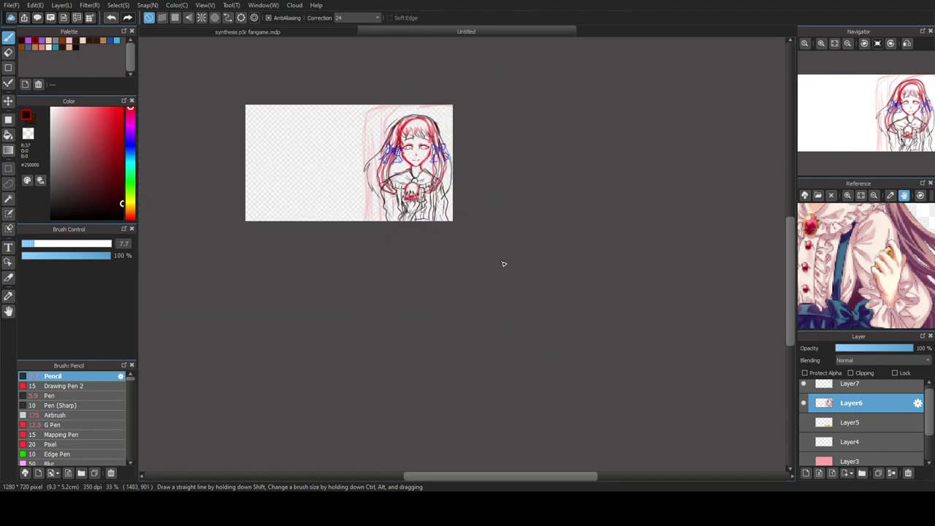
{"action": "scroll", "coordinate": [419, 175], "scroll_direction": "up", "scroll_amount": 1}
{"action": "scroll", "coordinate": [425, 141], "scroll_direction": "up", "scroll_amount": 2}
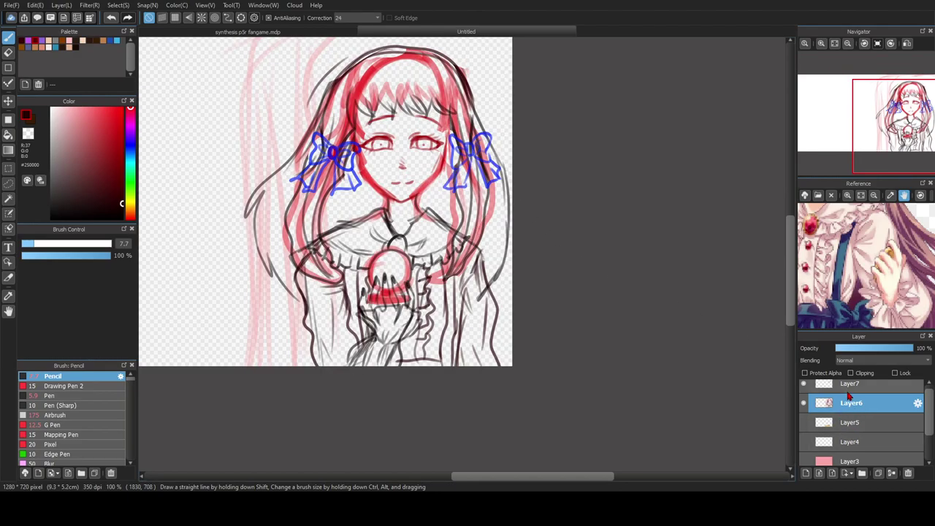
{"action": "left_click", "coordinate": [855, 384]}
{"action": "left_click", "coordinate": [879, 474]}
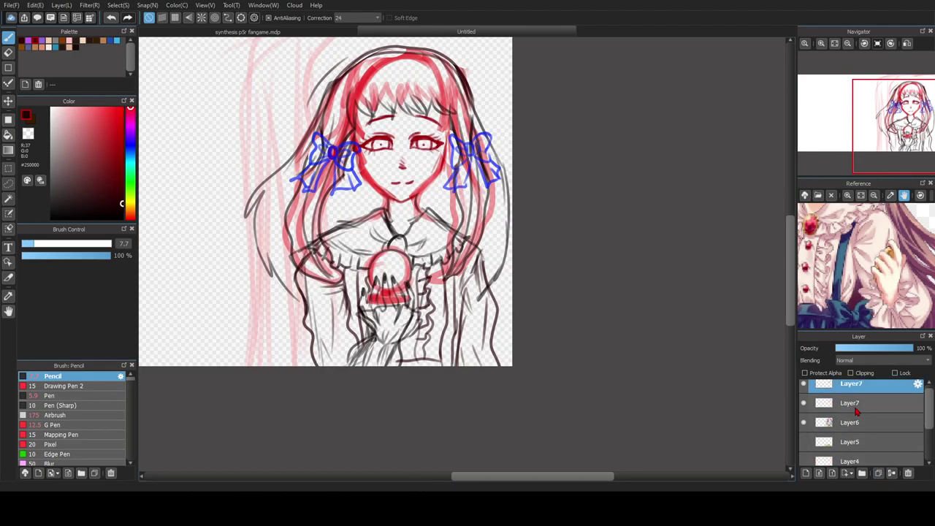
{"action": "key", "text": "ctrl+z"}
{"action": "key", "text": "ctrl+y"}
{"action": "key", "text": "ctrl+z"}
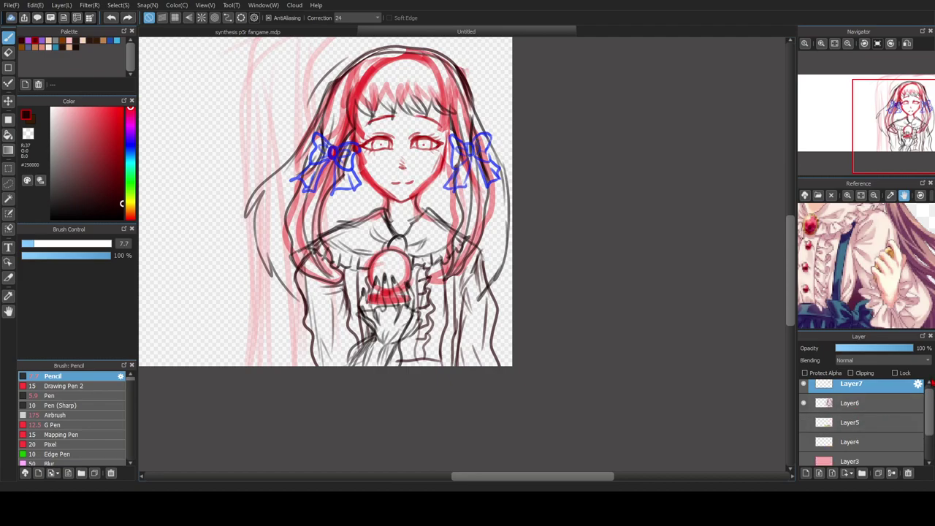
{"action": "left_click", "coordinate": [930, 383]}
{"action": "key", "text": "ctrl+z"}
{"action": "key", "text": "ctrl+y"}
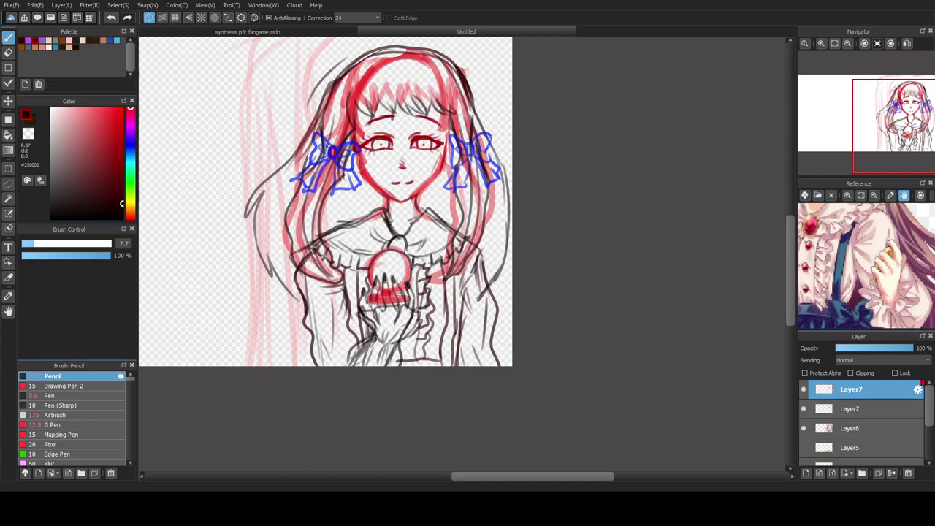
- Add a new layer at the top and merge both Layer7 layers down into Layer6
{"action": "left_click", "coordinate": [806, 473]}
{"action": "left_click", "coordinate": [864, 409]}
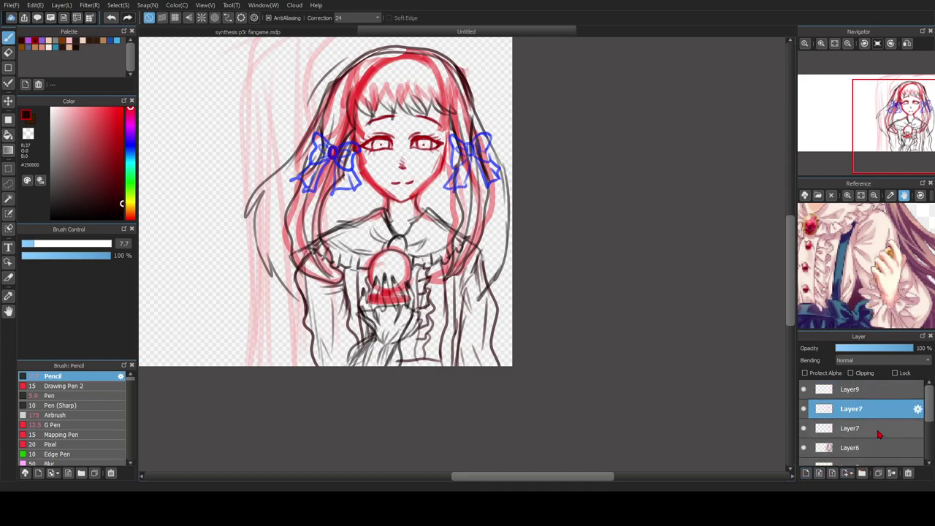
{"action": "left_click", "coordinate": [897, 475]}
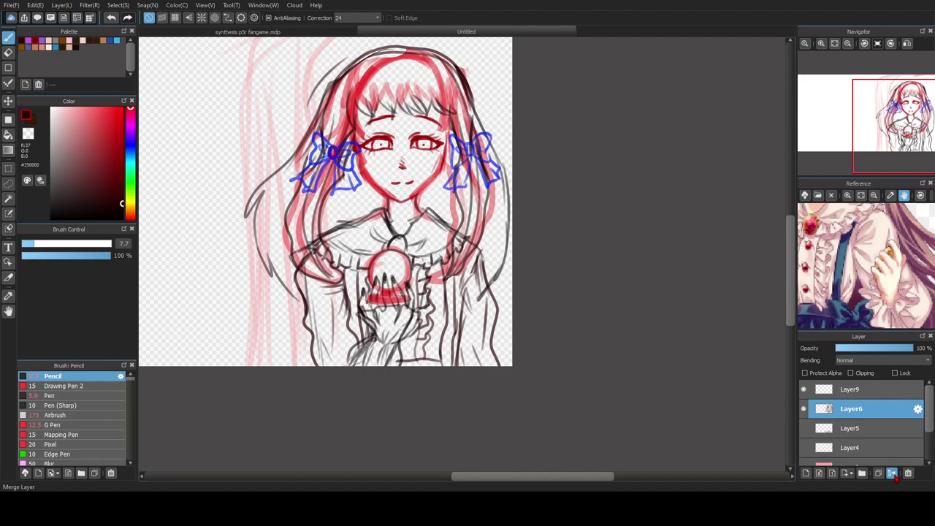
- Prepare Layer9 for inking with the Pen brush in dark brown #381C06, consulting the head and bows in the reference image
{"action": "left_click", "coordinate": [858, 393]}
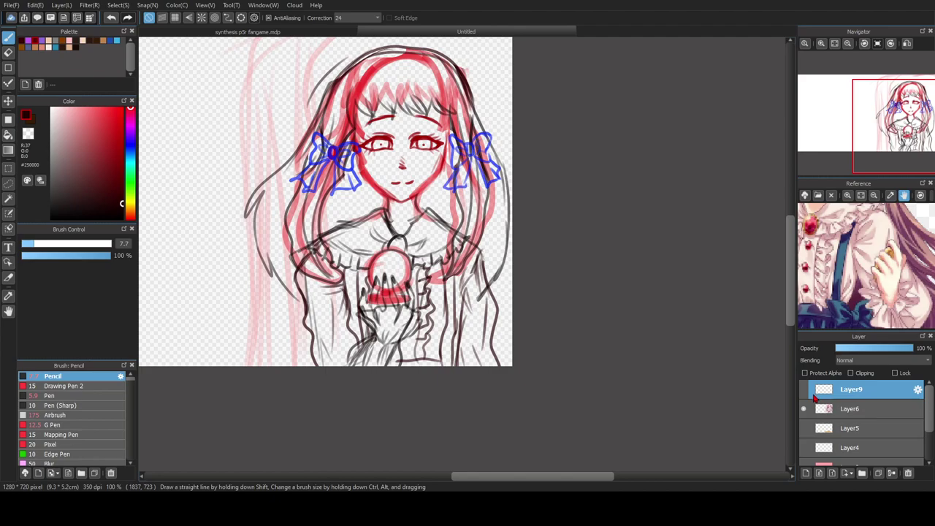
{"action": "left_click_drag", "start_coordinate": [863, 272], "coordinate": [835, 327]}
{"action": "left_click_drag", "start_coordinate": [822, 273], "coordinate": [860, 308]}
{"action": "left_click", "coordinate": [73, 405]}
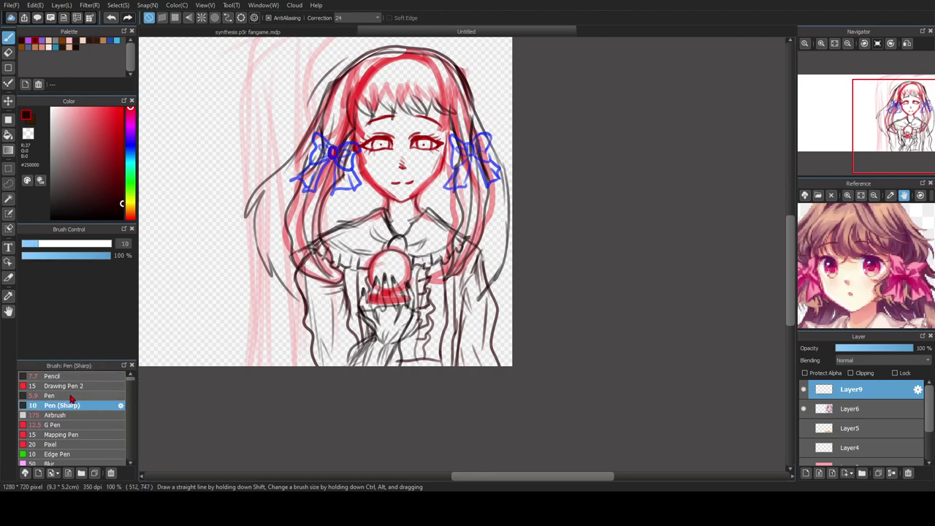
{"action": "left_click", "coordinate": [73, 395]}
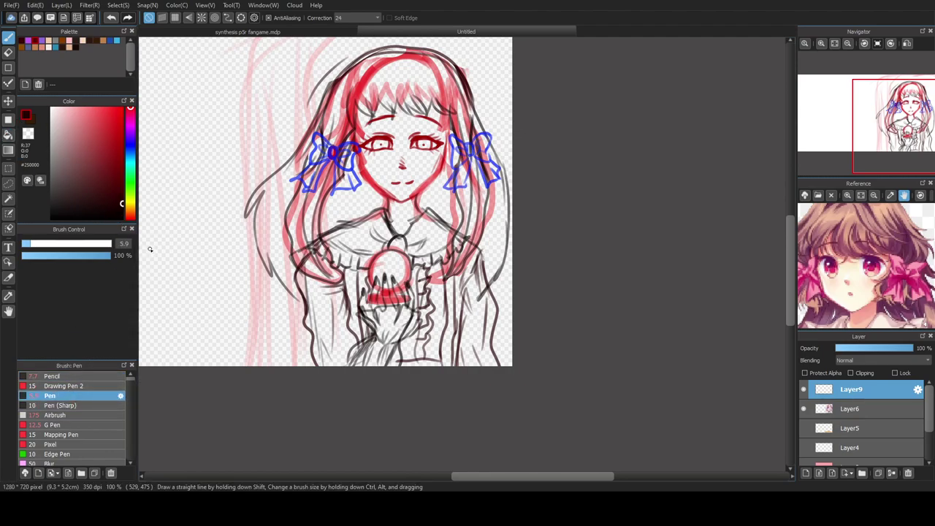
{"action": "left_click", "coordinate": [69, 46]}
{"action": "left_click", "coordinate": [92, 47]}
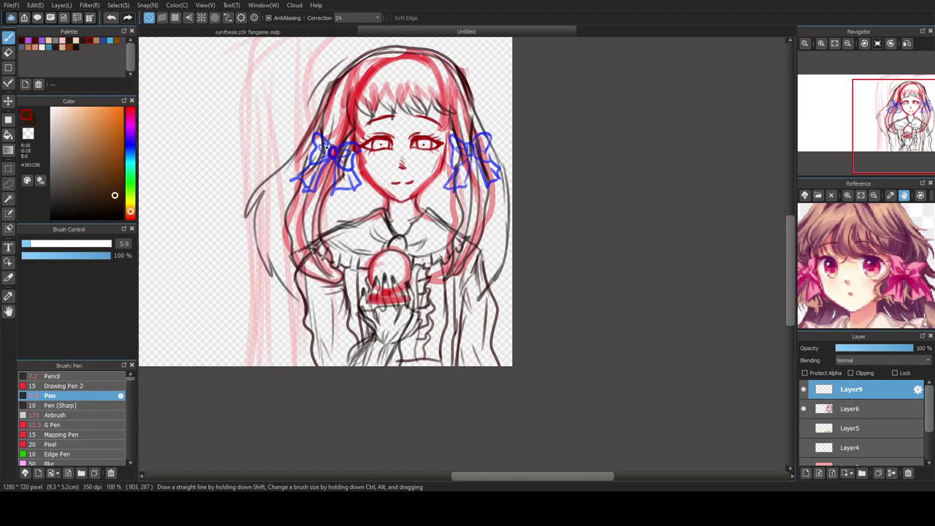
- Ink the outer loop and centre knot of the hair bow at the left in dark brown
{"action": "scroll", "coordinate": [299, 137], "scroll_direction": "up", "scroll_amount": 5}
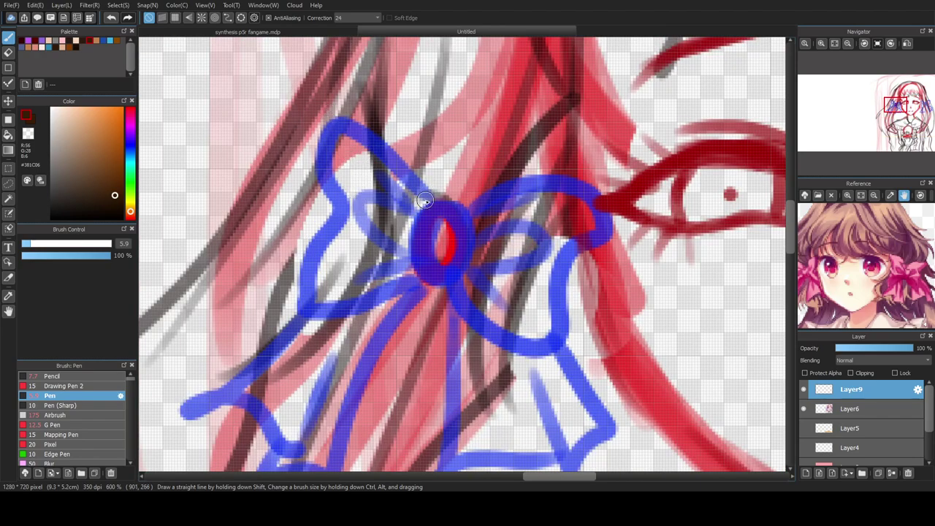
{"action": "mouse_move", "coordinate": [437, 199]}
{"action": "left_mouse_down"}
{"action": "mouse_move", "coordinate": [351, 121]}
{"action": "mouse_move", "coordinate": [327, 133]}
{"action": "mouse_move", "coordinate": [315, 173]}
{"action": "mouse_move", "coordinate": [325, 212]}
{"action": "mouse_move", "coordinate": [301, 262]}
{"action": "mouse_move", "coordinate": [299, 301]}
{"action": "mouse_move", "coordinate": [312, 311]}
{"action": "mouse_move", "coordinate": [409, 285]}
{"action": "left_mouse_up"}
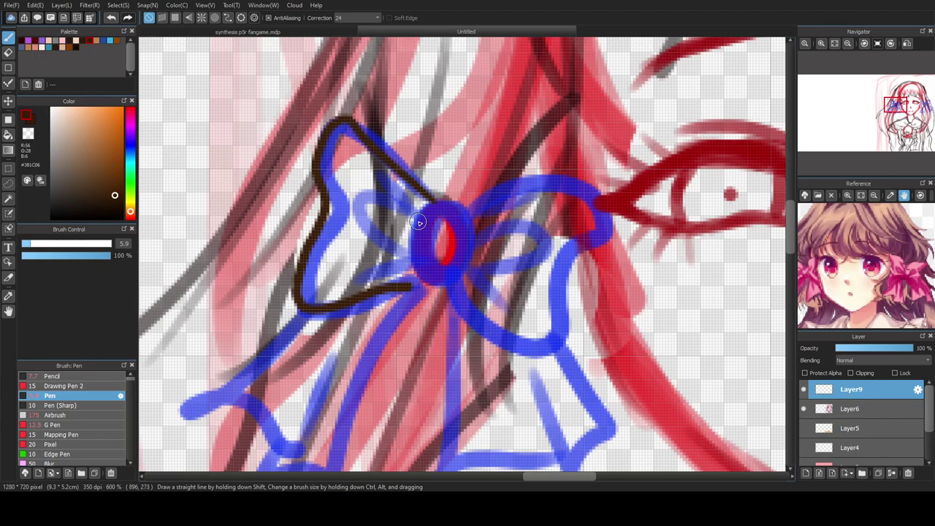
{"action": "mouse_move", "coordinate": [432, 209]}
{"action": "left_mouse_down"}
{"action": "mouse_move", "coordinate": [413, 291]}
{"action": "mouse_move", "coordinate": [442, 298]}
{"action": "mouse_move", "coordinate": [468, 223]}
{"action": "mouse_move", "coordinate": [448, 202]}
{"action": "mouse_move", "coordinate": [430, 207]}
{"action": "left_mouse_up"}
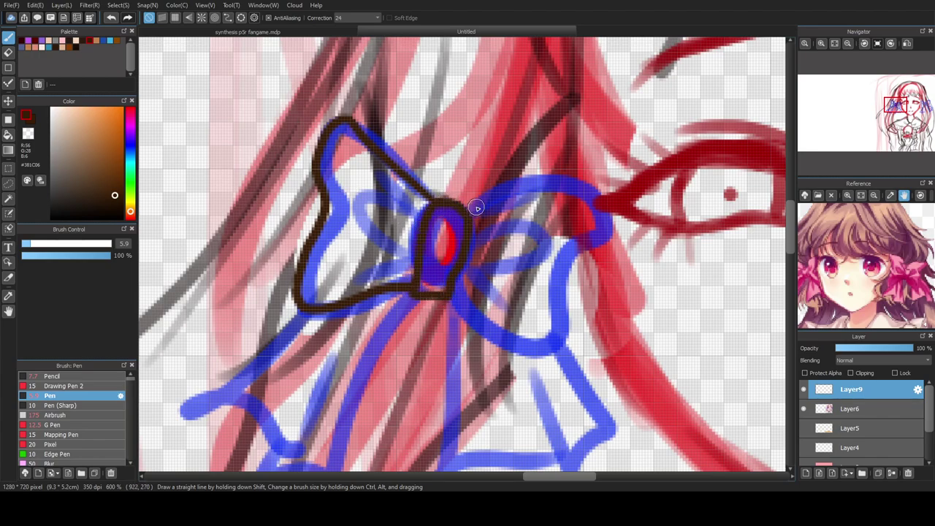
- Ink the inner loop of the left hair bow and the small fold details on both sides of its knot
{"action": "mouse_move", "coordinate": [490, 199]}
{"action": "left_mouse_down"}
{"action": "mouse_move", "coordinate": [564, 184]}
{"action": "mouse_move", "coordinate": [593, 197]}
{"action": "mouse_move", "coordinate": [599, 228]}
{"action": "mouse_move", "coordinate": [578, 240]}
{"action": "mouse_move", "coordinate": [552, 345]}
{"action": "mouse_move", "coordinate": [520, 346]}
{"action": "mouse_move", "coordinate": [482, 331]}
{"action": "mouse_move", "coordinate": [438, 286]}
{"action": "left_mouse_up"}
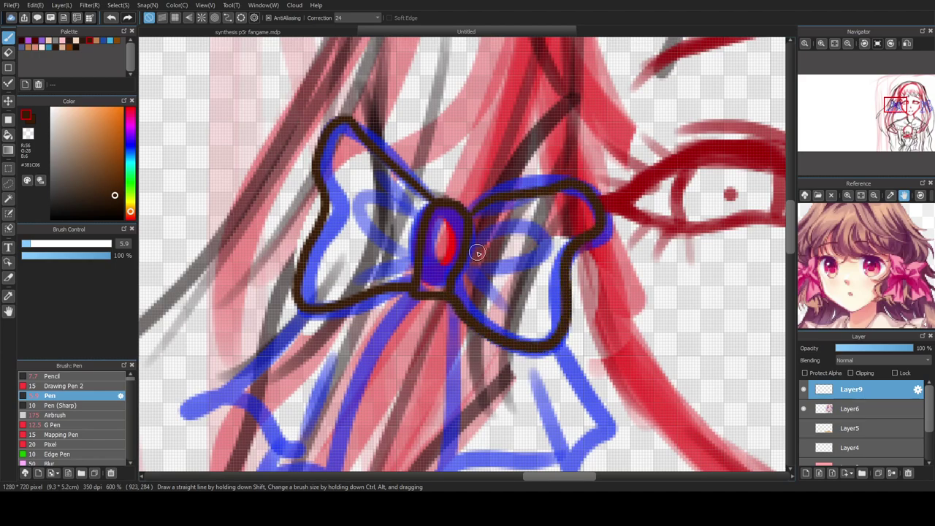
{"action": "mouse_move", "coordinate": [473, 237]}
{"action": "left_mouse_down"}
{"action": "mouse_move", "coordinate": [549, 248]}
{"action": "mouse_move", "coordinate": [472, 274]}
{"action": "left_mouse_up"}
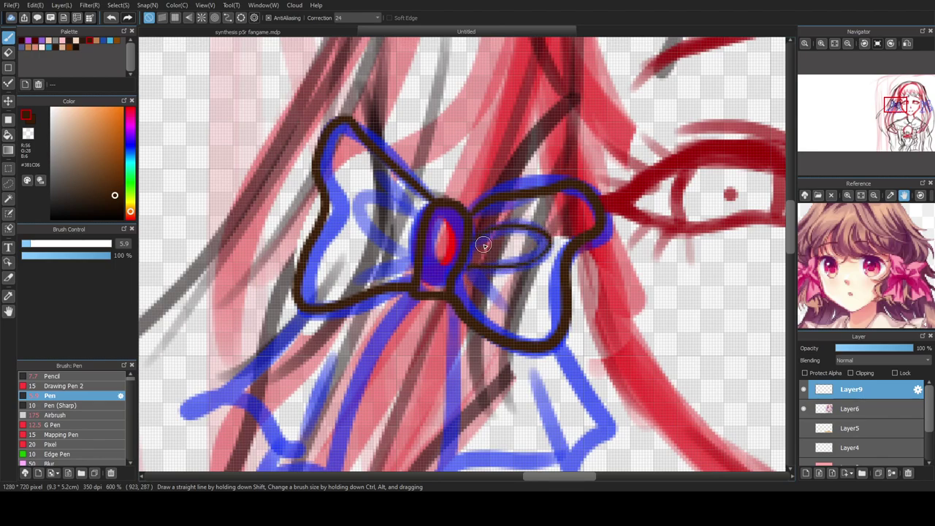
{"action": "mouse_move", "coordinate": [413, 218]}
{"action": "left_mouse_down"}
{"action": "mouse_move", "coordinate": [352, 211]}
{"action": "mouse_move", "coordinate": [407, 249]}
{"action": "left_mouse_up"}
{"action": "left_click_drag", "start_coordinate": [405, 257], "coordinate": [365, 255]}
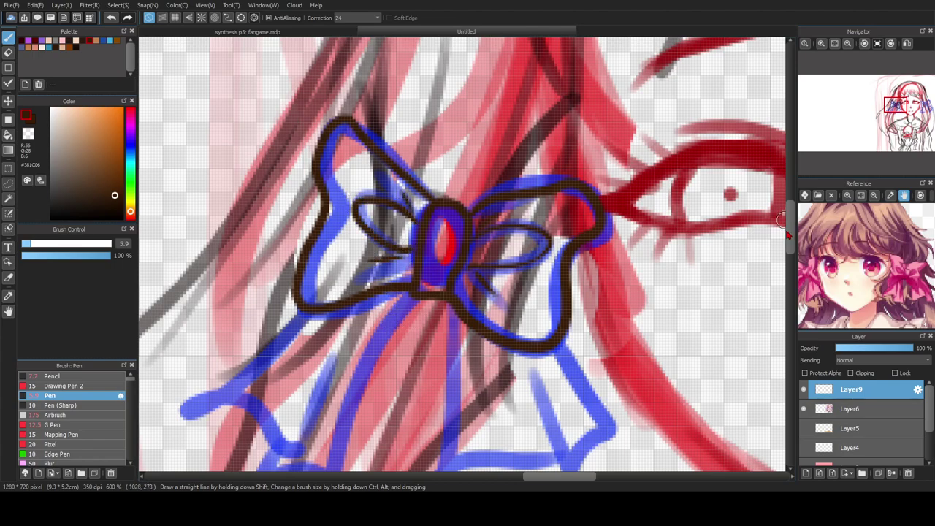
- Ink the outer ribbon tail of the left hair bow with its folded lower edge, redoing unsatisfactory strokes
{"action": "scroll", "coordinate": [782, 226], "scroll_direction": "down", "scroll_amount": 5}
{"action": "mouse_move", "coordinate": [307, 133]}
{"action": "left_mouse_down"}
{"action": "mouse_move", "coordinate": [242, 206]}
{"action": "mouse_move", "coordinate": [168, 238]}
{"action": "mouse_move", "coordinate": [224, 222]}
{"action": "mouse_move", "coordinate": [260, 235]}
{"action": "mouse_move", "coordinate": [278, 266]}
{"action": "mouse_move", "coordinate": [299, 270]}
{"action": "mouse_move", "coordinate": [331, 201]}
{"action": "left_mouse_up"}
{"action": "mouse_move", "coordinate": [177, 239]}
{"action": "left_mouse_down"}
{"action": "mouse_move", "coordinate": [221, 239]}
{"action": "mouse_move", "coordinate": [280, 266]}
{"action": "left_mouse_up"}
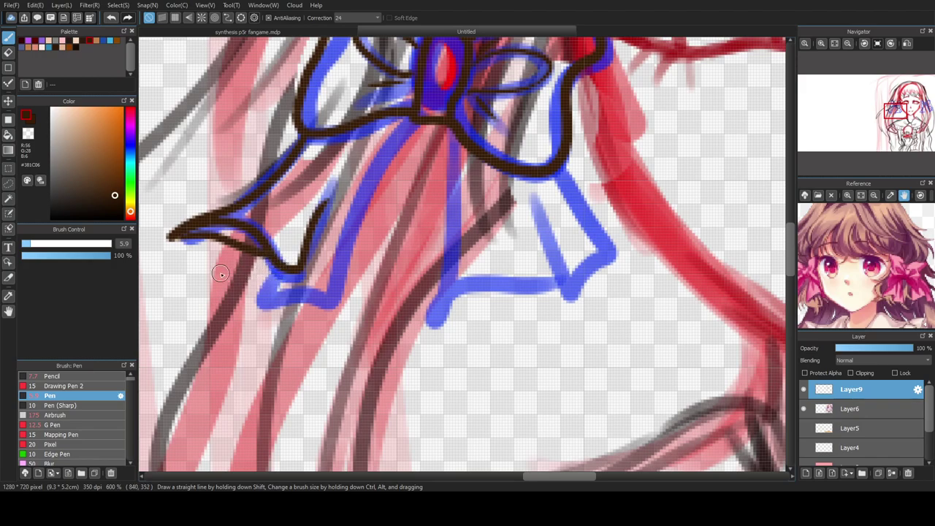
{"action": "key", "text": "ctrl+z"}
{"action": "mouse_move", "coordinate": [175, 239]}
{"action": "left_mouse_down"}
{"action": "mouse_move", "coordinate": [282, 267]}
{"action": "mouse_move", "coordinate": [291, 280]}
{"action": "mouse_move", "coordinate": [286, 274]}
{"action": "mouse_move", "coordinate": [261, 299]}
{"action": "mouse_move", "coordinate": [336, 302]}
{"action": "mouse_move", "coordinate": [334, 277]}
{"action": "mouse_move", "coordinate": [356, 227]}
{"action": "mouse_move", "coordinate": [423, 137]}
{"action": "left_mouse_up"}
{"action": "key", "text": "ctrl+z"}
{"action": "mouse_move", "coordinate": [274, 285]}
{"action": "left_mouse_down"}
{"action": "mouse_move", "coordinate": [301, 289]}
{"action": "mouse_move", "coordinate": [344, 298]}
{"action": "mouse_move", "coordinate": [365, 200]}
{"action": "mouse_move", "coordinate": [421, 117]}
{"action": "left_mouse_up"}
- Ink the left bow's ribbon tail nearest the face, including its crease and folded hem
{"action": "mouse_move", "coordinate": [458, 142]}
{"action": "left_mouse_down"}
{"action": "mouse_move", "coordinate": [435, 316]}
{"action": "mouse_move", "coordinate": [499, 288]}
{"action": "mouse_move", "coordinate": [544, 305]}
{"action": "mouse_move", "coordinate": [567, 300]}
{"action": "left_mouse_up"}
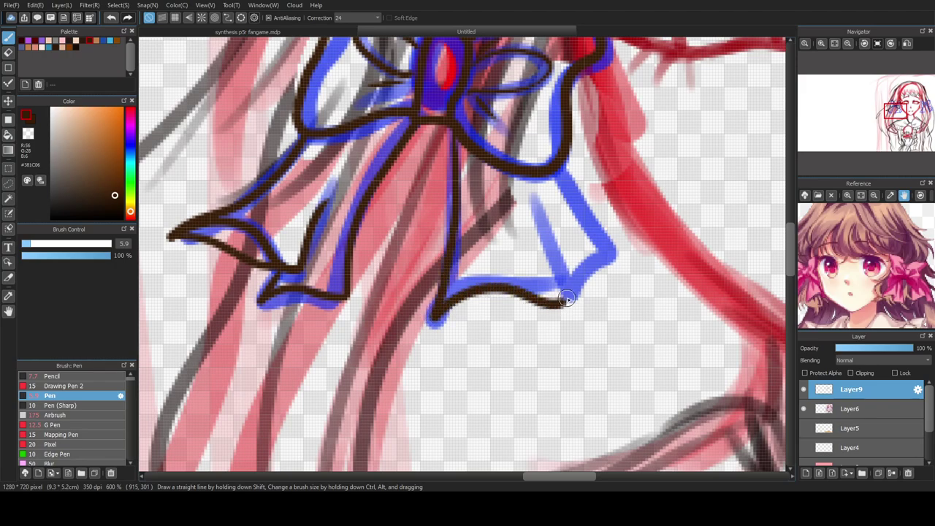
{"action": "mouse_move", "coordinate": [536, 198]}
{"action": "left_mouse_down"}
{"action": "mouse_move", "coordinate": [573, 308]}
{"action": "mouse_move", "coordinate": [575, 278]}
{"action": "mouse_move", "coordinate": [603, 253]}
{"action": "mouse_move", "coordinate": [625, 250]}
{"action": "mouse_move", "coordinate": [557, 174]}
{"action": "left_mouse_up"}
{"action": "left_click_drag", "start_coordinate": [444, 313], "coordinate": [544, 307]}
{"action": "scroll", "coordinate": [364, 272], "scroll_direction": "down", "scroll_amount": 4}
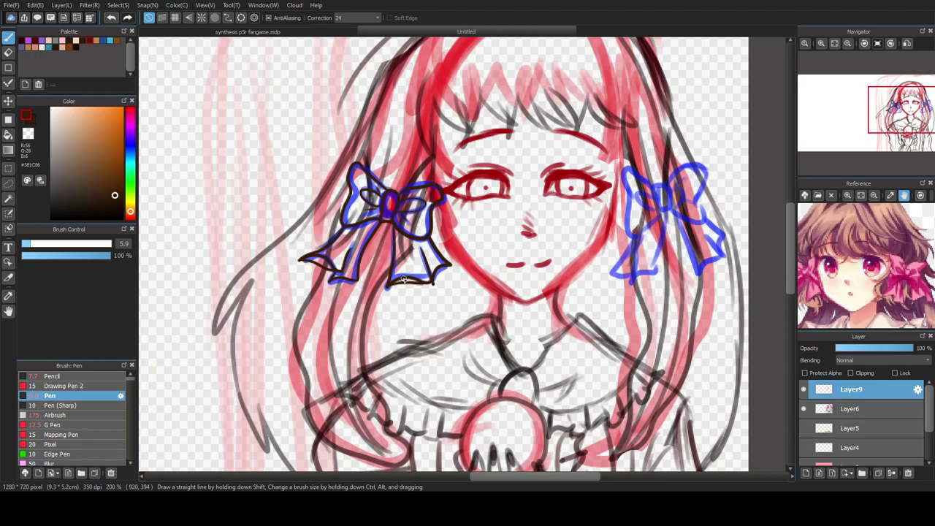
- Hide the Layer6 sketch, then erase and redraw the fold inside the left bow's outer loop shorter and thicker
{"action": "left_click", "coordinate": [803, 408]}
{"action": "scroll", "coordinate": [421, 205], "scroll_direction": "up", "scroll_amount": 2}
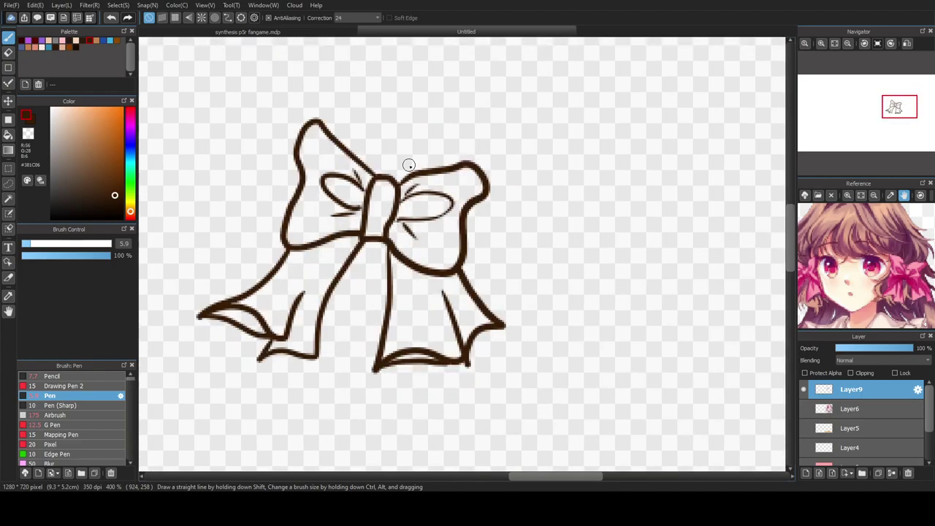
{"action": "scroll", "coordinate": [331, 197], "scroll_direction": "up", "scroll_amount": 3}
{"action": "key", "text": "e"}
{"action": "key", "text": "b"}
{"action": "key", "text": "e"}
{"action": "left_click_drag", "start_coordinate": [92, 243], "coordinate": [61, 244]}
{"action": "mouse_move", "coordinate": [355, 170]}
{"action": "left_mouse_down"}
{"action": "mouse_move", "coordinate": [347, 207]}
{"action": "mouse_move", "coordinate": [372, 194]}
{"action": "left_mouse_up"}
{"action": "key", "text": "b"}
{"action": "mouse_move", "coordinate": [426, 207]}
{"action": "left_mouse_down"}
{"action": "mouse_move", "coordinate": [399, 194]}
{"action": "mouse_move", "coordinate": [408, 266]}
{"action": "mouse_move", "coordinate": [359, 234]}
{"action": "left_mouse_up"}
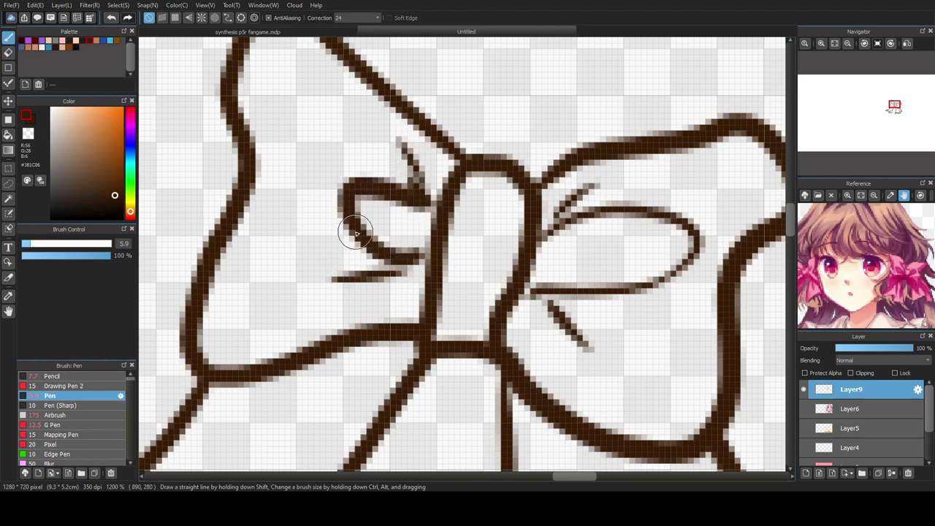
- Rework the fold inside the left bow's inner loop into a shorter, thicker curve and show the Layer6 sketch again
{"action": "key", "text": "e"}
{"action": "left_click_drag", "start_coordinate": [645, 254], "coordinate": [656, 254]}
{"action": "key", "text": "b"}
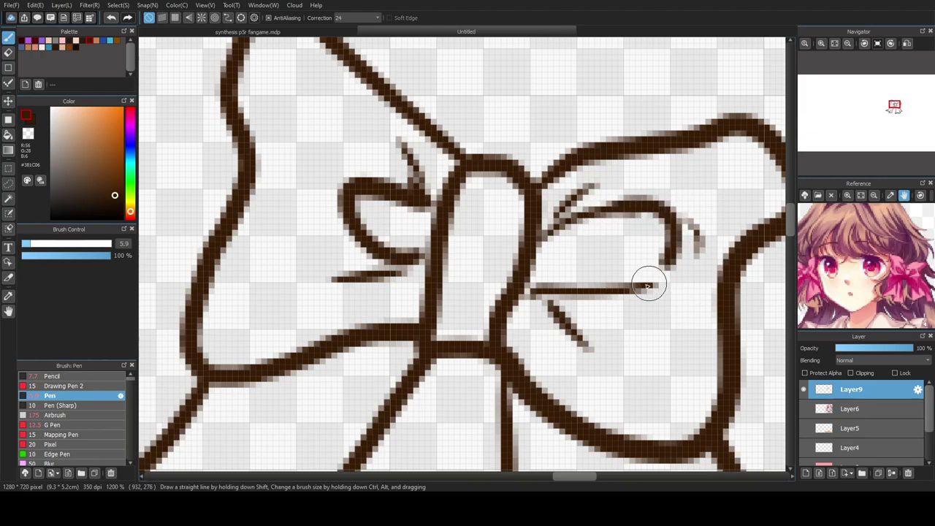
{"action": "scroll", "coordinate": [502, 230], "scroll_direction": "down", "scroll_amount": 5}
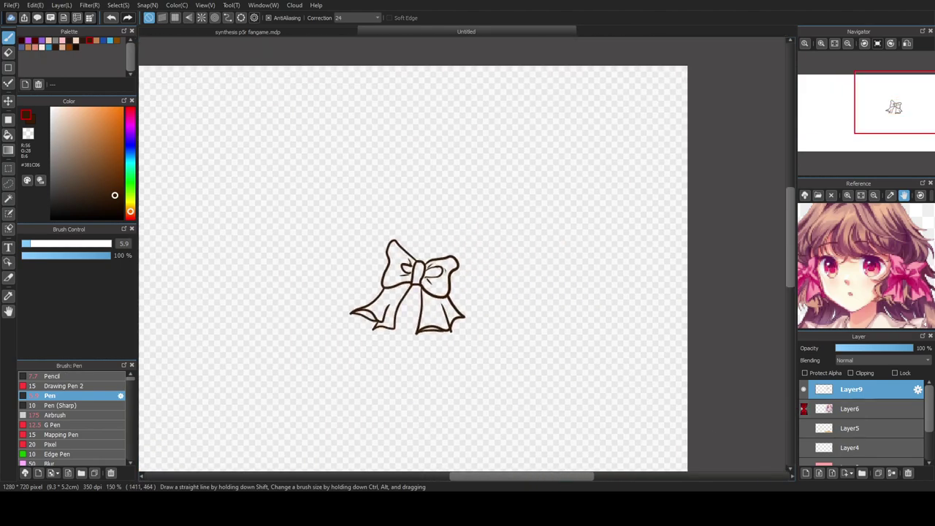
{"action": "left_click", "coordinate": [803, 409]}
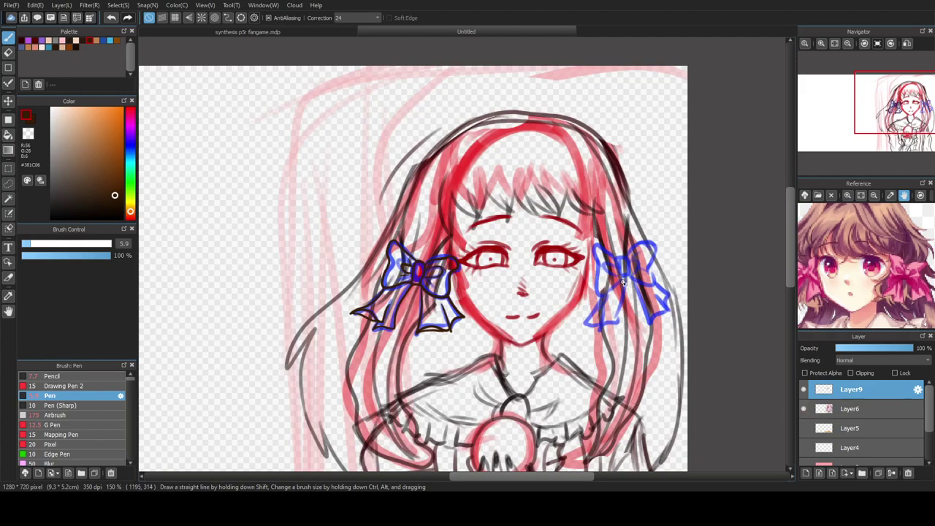
- Ink both loops, the centre knot and the inner folds of the hair bow at the right in dark brown
{"action": "scroll", "coordinate": [638, 266], "scroll_direction": "up", "scroll_amount": 3}
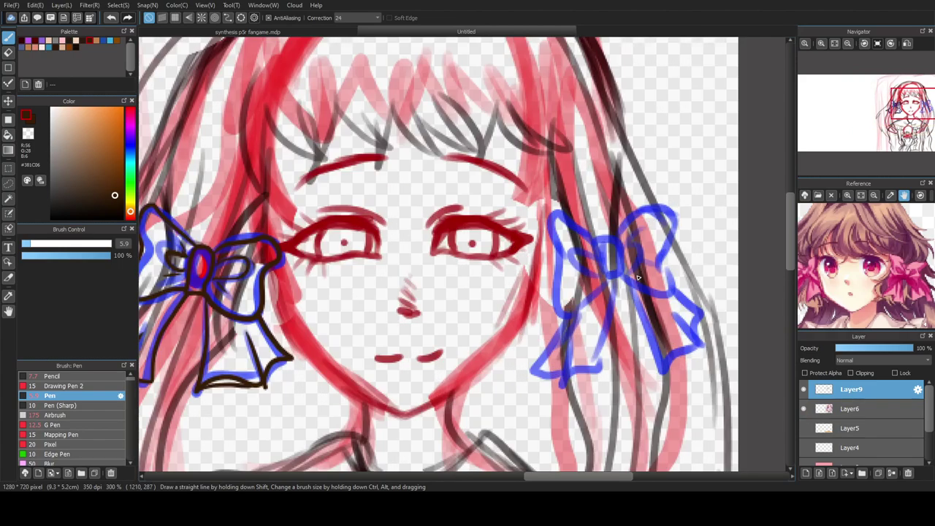
{"action": "mouse_move", "coordinate": [533, 194]}
{"action": "left_mouse_down"}
{"action": "mouse_move", "coordinate": [532, 317]}
{"action": "mouse_move", "coordinate": [552, 318]}
{"action": "mouse_move", "coordinate": [597, 287]}
{"action": "left_mouse_up"}
{"action": "mouse_move", "coordinate": [588, 227]}
{"action": "left_mouse_down"}
{"action": "mouse_move", "coordinate": [599, 285]}
{"action": "mouse_move", "coordinate": [610, 280]}
{"action": "mouse_move", "coordinate": [611, 261]}
{"action": "mouse_move", "coordinate": [598, 228]}
{"action": "mouse_move", "coordinate": [580, 228]}
{"action": "mouse_move", "coordinate": [591, 255]}
{"action": "mouse_move", "coordinate": [551, 249]}
{"action": "mouse_move", "coordinate": [593, 255]}
{"action": "left_mouse_up"}
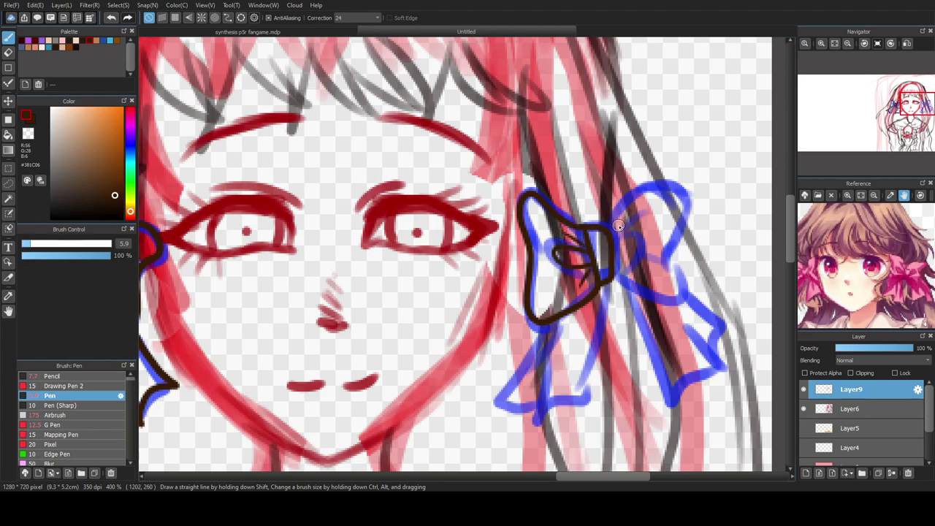
{"action": "mouse_move", "coordinate": [613, 212]}
{"action": "left_mouse_down"}
{"action": "mouse_move", "coordinate": [675, 188]}
{"action": "mouse_move", "coordinate": [682, 227]}
{"action": "mouse_move", "coordinate": [671, 251]}
{"action": "mouse_move", "coordinate": [681, 277]}
{"action": "mouse_move", "coordinate": [672, 298]}
{"action": "mouse_move", "coordinate": [627, 281]}
{"action": "left_mouse_up"}
{"action": "mouse_move", "coordinate": [625, 236]}
{"action": "left_mouse_down"}
{"action": "mouse_move", "coordinate": [630, 255]}
{"action": "mouse_move", "coordinate": [646, 212]}
{"action": "mouse_move", "coordinate": [624, 264]}
{"action": "left_mouse_up"}
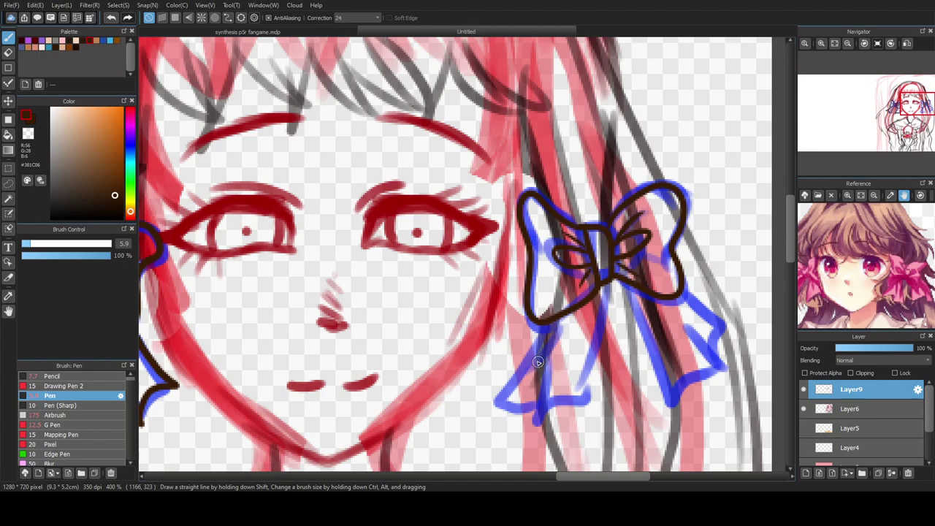
- Ink both ribbon tails of the right hair bow, including their creases and pointed ends
{"action": "mouse_move", "coordinate": [557, 355]}
{"action": "left_mouse_down"}
{"action": "mouse_move", "coordinate": [530, 431]}
{"action": "mouse_move", "coordinate": [554, 401]}
{"action": "mouse_move", "coordinate": [590, 397]}
{"action": "mouse_move", "coordinate": [603, 287]}
{"action": "left_mouse_up"}
{"action": "mouse_move", "coordinate": [540, 317]}
{"action": "left_mouse_down"}
{"action": "mouse_move", "coordinate": [516, 379]}
{"action": "mouse_move", "coordinate": [486, 407]}
{"action": "mouse_move", "coordinate": [527, 405]}
{"action": "left_mouse_up"}
{"action": "mouse_move", "coordinate": [630, 287]}
{"action": "left_mouse_down"}
{"action": "mouse_move", "coordinate": [661, 358]}
{"action": "mouse_move", "coordinate": [666, 409]}
{"action": "mouse_move", "coordinate": [674, 383]}
{"action": "mouse_move", "coordinate": [730, 358]}
{"action": "left_mouse_up"}
{"action": "left_click_drag", "start_coordinate": [687, 323], "coordinate": [722, 356]}
{"action": "mouse_move", "coordinate": [690, 289]}
{"action": "left_mouse_down"}
{"action": "mouse_move", "coordinate": [734, 323]}
{"action": "mouse_move", "coordinate": [717, 337]}
{"action": "left_mouse_up"}
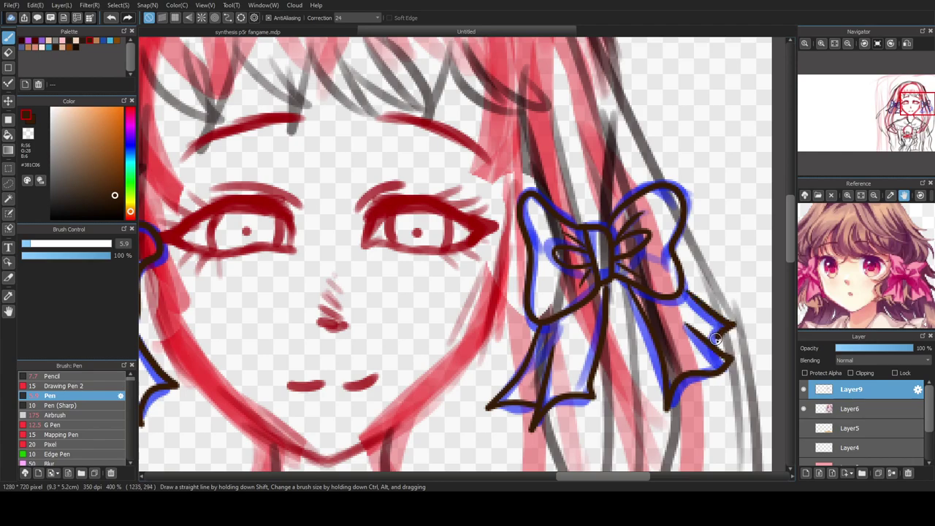
- Ink the face contour from the left bow down to the chin and up past the right bow, redoing uneven strokes
{"action": "scroll", "coordinate": [542, 266], "scroll_direction": "down", "scroll_amount": 6}
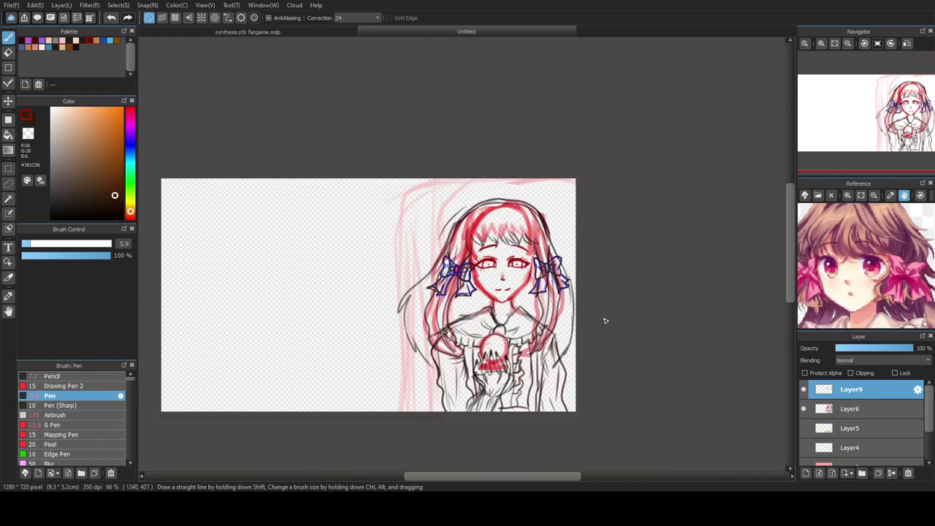
{"action": "left_click_drag", "start_coordinate": [547, 480], "coordinate": [575, 467]}
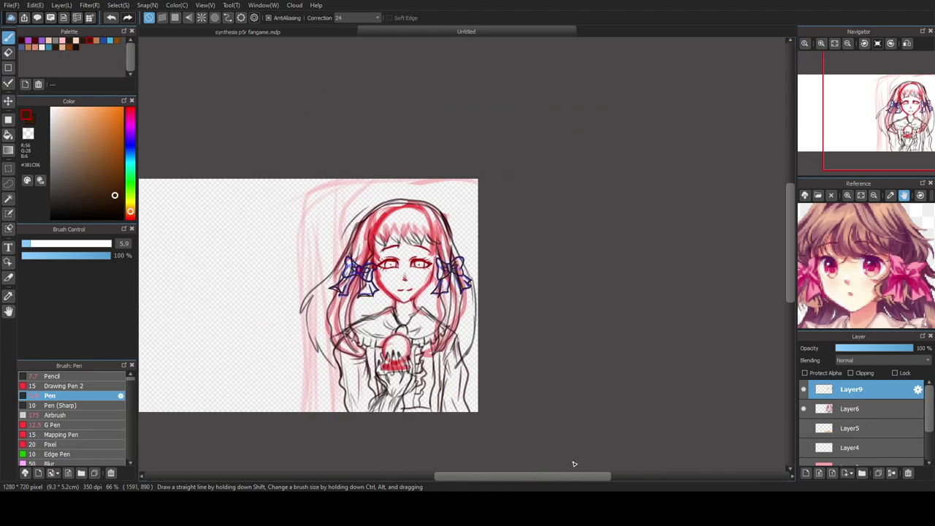
{"action": "scroll", "coordinate": [409, 289], "scroll_direction": "up", "scroll_amount": 4}
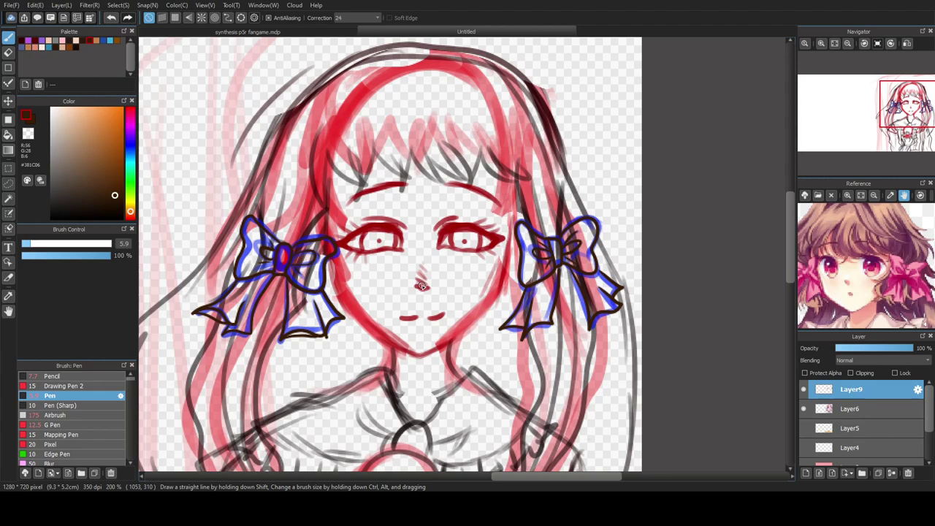
{"action": "scroll", "coordinate": [346, 311], "scroll_direction": "up", "scroll_amount": 2}
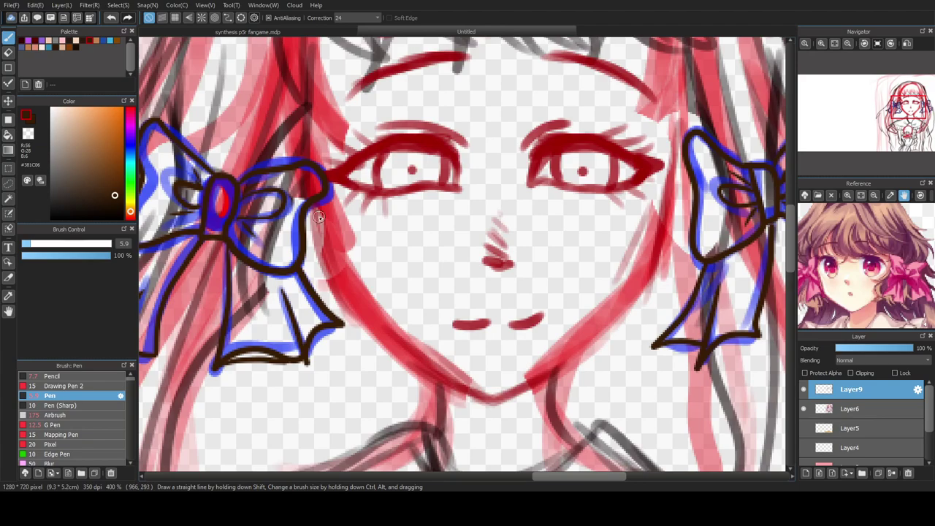
{"action": "left_click_drag", "start_coordinate": [319, 205], "coordinate": [344, 281]}
{"action": "mouse_move", "coordinate": [320, 225]}
{"action": "left_mouse_down"}
{"action": "mouse_move", "coordinate": [329, 265]}
{"action": "mouse_move", "coordinate": [383, 338]}
{"action": "left_mouse_up"}
{"action": "key", "text": "ctrl+z"}
{"action": "mouse_move", "coordinate": [324, 247]}
{"action": "left_mouse_down"}
{"action": "mouse_move", "coordinate": [344, 292]}
{"action": "mouse_move", "coordinate": [403, 351]}
{"action": "mouse_move", "coordinate": [495, 400]}
{"action": "left_mouse_up"}
{"action": "left_click_drag", "start_coordinate": [685, 82], "coordinate": [668, 211]}
{"action": "key", "text": "ctrl+z"}
{"action": "mouse_move", "coordinate": [689, 60]}
{"action": "left_mouse_down"}
{"action": "mouse_move", "coordinate": [658, 256]}
{"action": "mouse_move", "coordinate": [623, 317]}
{"action": "mouse_move", "coordinate": [553, 380]}
{"action": "mouse_move", "coordinate": [482, 404]}
{"action": "mouse_move", "coordinate": [521, 385]}
{"action": "mouse_move", "coordinate": [643, 284]}
{"action": "mouse_move", "coordinate": [668, 237]}
{"action": "mouse_move", "coordinate": [687, 69]}
{"action": "left_mouse_up"}
{"action": "key", "text": "ctrl+z"}
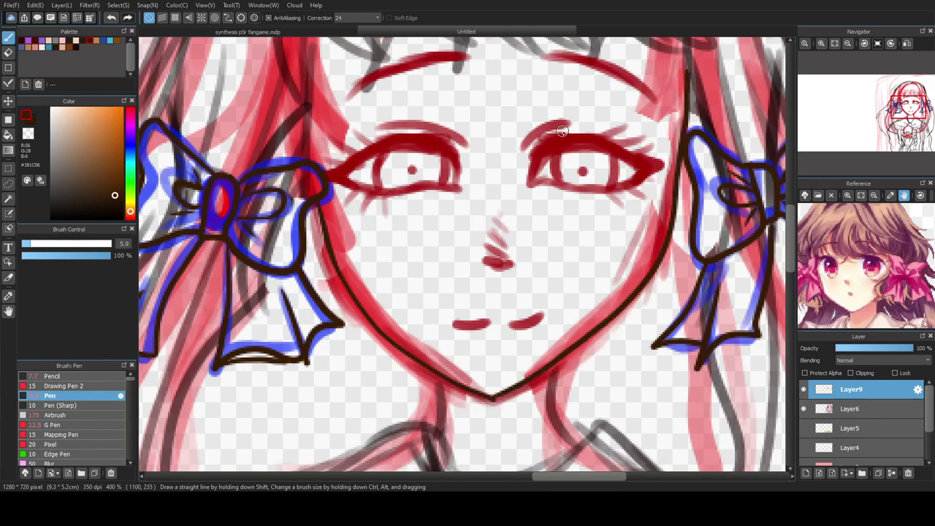
- Undo the last stroke and check the line art with the Layer6 sketch hidden and shown
{"action": "scroll", "coordinate": [543, 144], "scroll_direction": "down", "scroll_amount": 2}
{"action": "key", "text": "ctrl+z"}
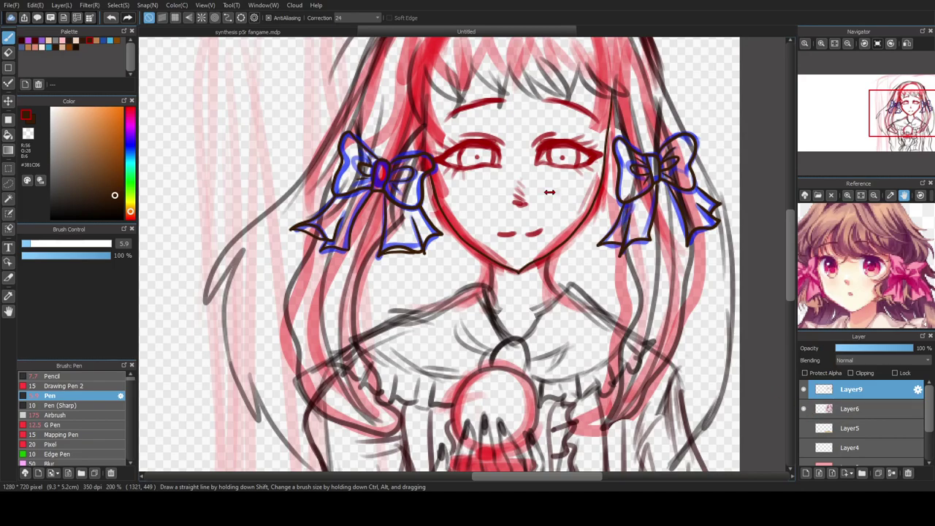
{"action": "left_click", "coordinate": [805, 410]}
{"action": "left_click", "coordinate": [805, 410]}
- Ink the upper and lower lid outlines of both eyes in dark brown on Layer9, redrawing the first lid stroke
{"action": "scroll", "coordinate": [474, 161], "scroll_direction": "up", "scroll_amount": 3}
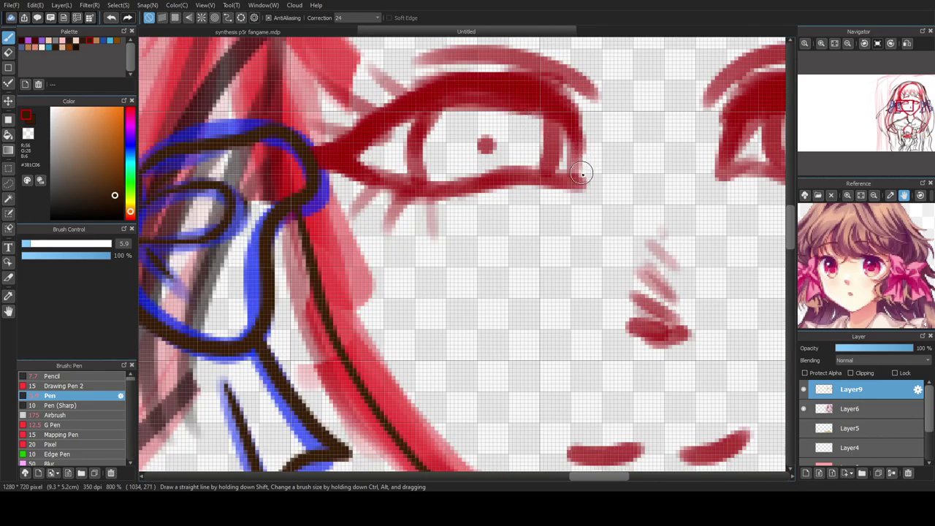
{"action": "mouse_move", "coordinate": [585, 182]}
{"action": "left_mouse_down"}
{"action": "mouse_move", "coordinate": [580, 130]}
{"action": "mouse_move", "coordinate": [551, 93]}
{"action": "mouse_move", "coordinate": [483, 92]}
{"action": "mouse_move", "coordinate": [373, 153]}
{"action": "left_mouse_up"}
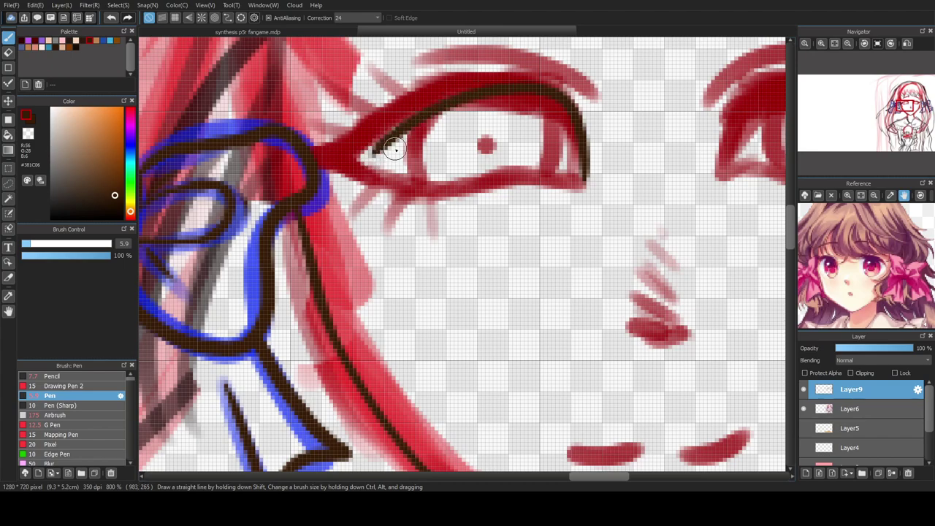
{"action": "key", "text": "ctrl+z"}
{"action": "mouse_move", "coordinate": [582, 184]}
{"action": "left_mouse_down"}
{"action": "mouse_move", "coordinate": [573, 127]}
{"action": "mouse_move", "coordinate": [536, 89]}
{"action": "mouse_move", "coordinate": [462, 95]}
{"action": "mouse_move", "coordinate": [403, 118]}
{"action": "mouse_move", "coordinate": [356, 161]}
{"action": "mouse_move", "coordinate": [428, 191]}
{"action": "mouse_move", "coordinate": [584, 186]}
{"action": "left_mouse_up"}
{"action": "left_click_drag", "start_coordinate": [602, 478], "coordinate": [634, 477]}
{"action": "scroll", "coordinate": [790, 234], "scroll_direction": "up", "scroll_amount": 4}
{"action": "mouse_move", "coordinate": [606, 228]}
{"action": "left_mouse_down"}
{"action": "mouse_move", "coordinate": [539, 190]}
{"action": "mouse_move", "coordinate": [481, 177]}
{"action": "mouse_move", "coordinate": [418, 199]}
{"action": "mouse_move", "coordinate": [383, 260]}
{"action": "mouse_move", "coordinate": [500, 277]}
{"action": "mouse_move", "coordinate": [555, 270]}
{"action": "mouse_move", "coordinate": [608, 235]}
{"action": "left_mouse_up"}
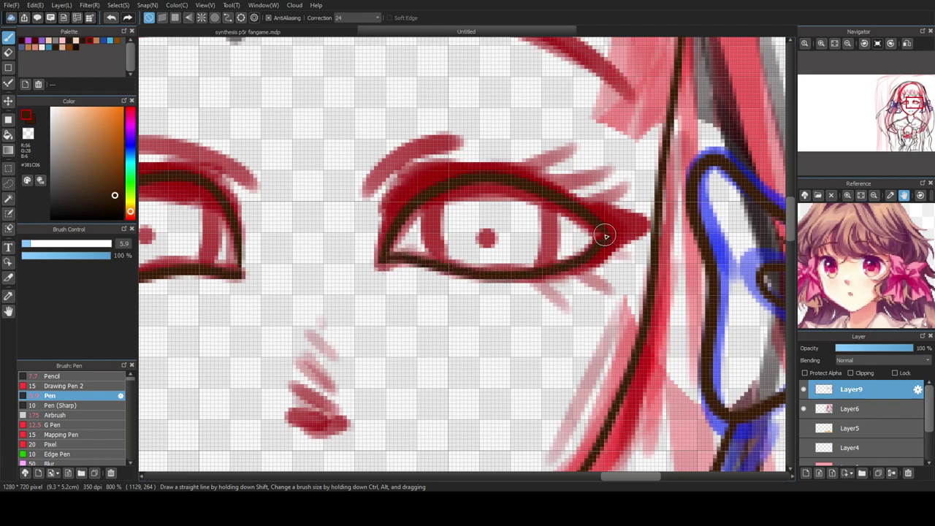
- Ink the short curved eyelid creases above both eyes along the inner half of the sketched lines
{"action": "mouse_move", "coordinate": [365, 194]}
{"action": "left_mouse_down"}
{"action": "mouse_move", "coordinate": [437, 144]}
{"action": "mouse_move", "coordinate": [465, 150]}
{"action": "left_mouse_up"}
{"action": "left_click_drag", "start_coordinate": [613, 479], "coordinate": [597, 479]}
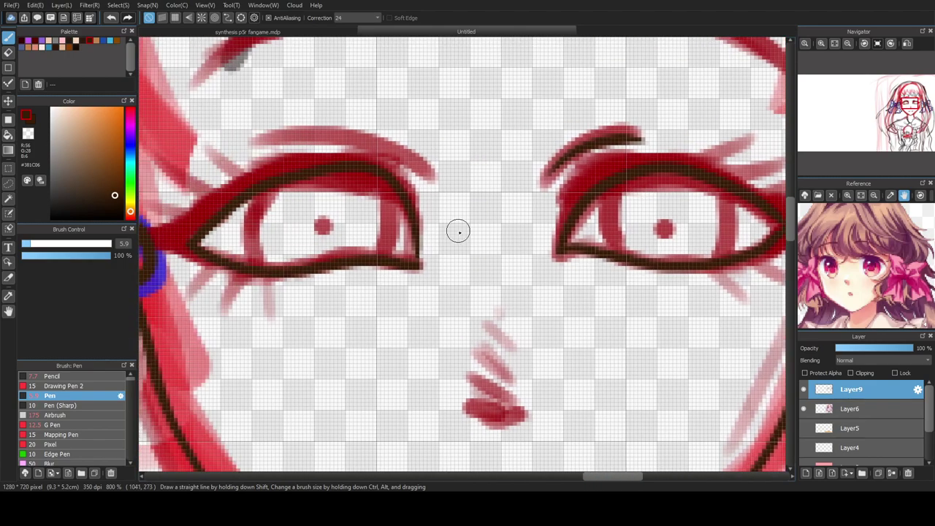
{"action": "mouse_move", "coordinate": [438, 180]}
{"action": "left_mouse_down"}
{"action": "mouse_move", "coordinate": [403, 145]}
{"action": "mouse_move", "coordinate": [343, 125]}
{"action": "left_mouse_up"}
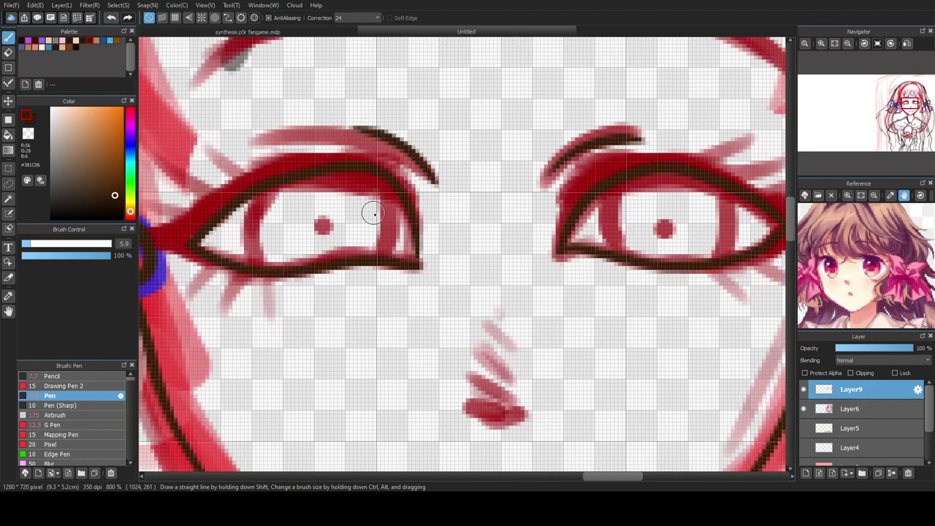
- Ink the curved side edges of both irises and dot a pupil in the centre of each eye
{"action": "mouse_move", "coordinate": [264, 190]}
{"action": "left_mouse_down"}
{"action": "mouse_move", "coordinate": [250, 216]}
{"action": "mouse_move", "coordinate": [271, 276]}
{"action": "left_mouse_up"}
{"action": "mouse_move", "coordinate": [402, 227]}
{"action": "left_mouse_down"}
{"action": "mouse_move", "coordinate": [391, 256]}
{"action": "mouse_move", "coordinate": [413, 271]}
{"action": "left_mouse_up"}
{"action": "mouse_move", "coordinate": [619, 181]}
{"action": "left_mouse_down"}
{"action": "mouse_move", "coordinate": [609, 229]}
{"action": "mouse_move", "coordinate": [639, 268]}
{"action": "left_mouse_up"}
{"action": "mouse_move", "coordinate": [730, 190]}
{"action": "left_mouse_down"}
{"action": "mouse_move", "coordinate": [736, 238]}
{"action": "mouse_move", "coordinate": [731, 267]}
{"action": "left_mouse_up"}
{"action": "left_click_drag", "start_coordinate": [668, 224], "coordinate": [667, 231]}
{"action": "key", "text": "ctrl+z"}
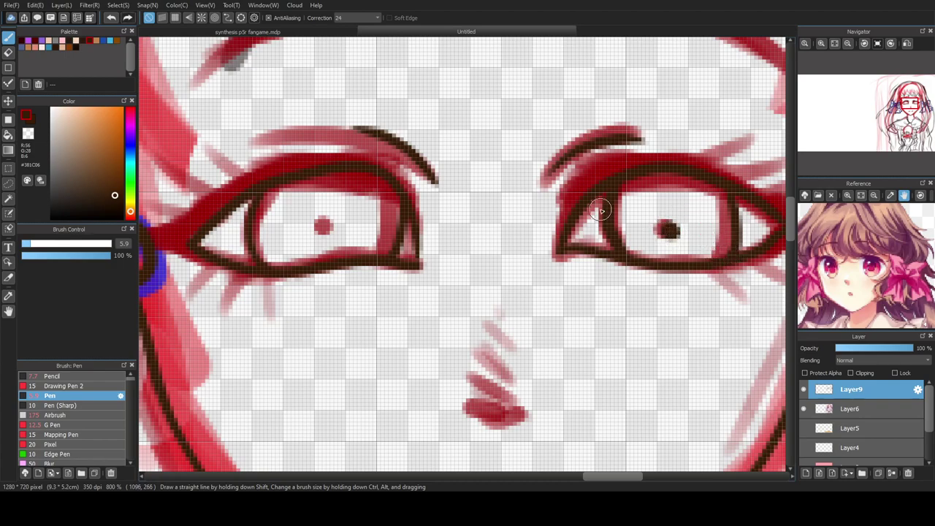
{"action": "left_click_drag", "start_coordinate": [324, 226], "coordinate": [326, 231]}
- Ink the small nose mark and the two separate mouth strokes over the sketch
{"action": "mouse_move", "coordinate": [510, 416]}
{"action": "left_mouse_down"}
{"action": "mouse_move", "coordinate": [478, 410]}
{"action": "mouse_move", "coordinate": [524, 416]}
{"action": "left_mouse_up"}
{"action": "scroll", "coordinate": [792, 238], "scroll_direction": "down", "scroll_amount": 3}
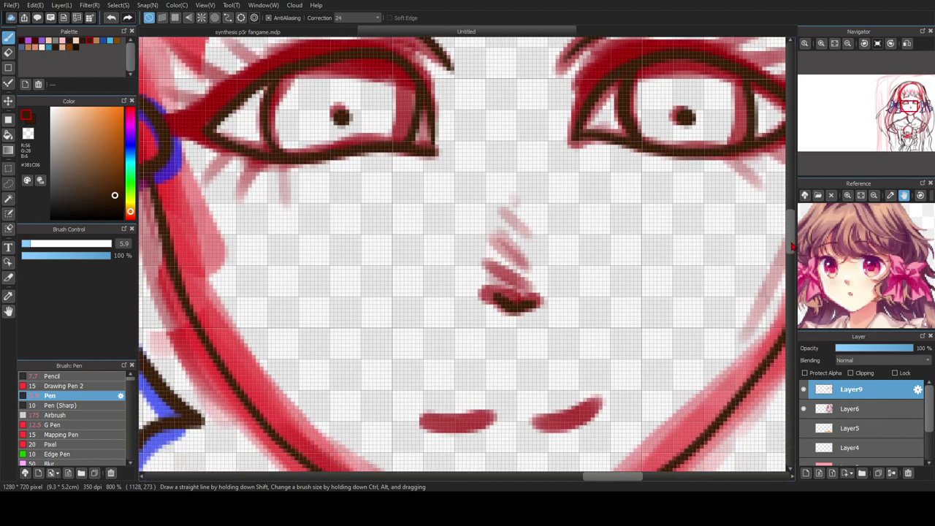
{"action": "mouse_move", "coordinate": [385, 336]}
{"action": "left_mouse_down"}
{"action": "mouse_move", "coordinate": [547, 345]}
{"action": "mouse_move", "coordinate": [593, 321]}
{"action": "left_mouse_up"}
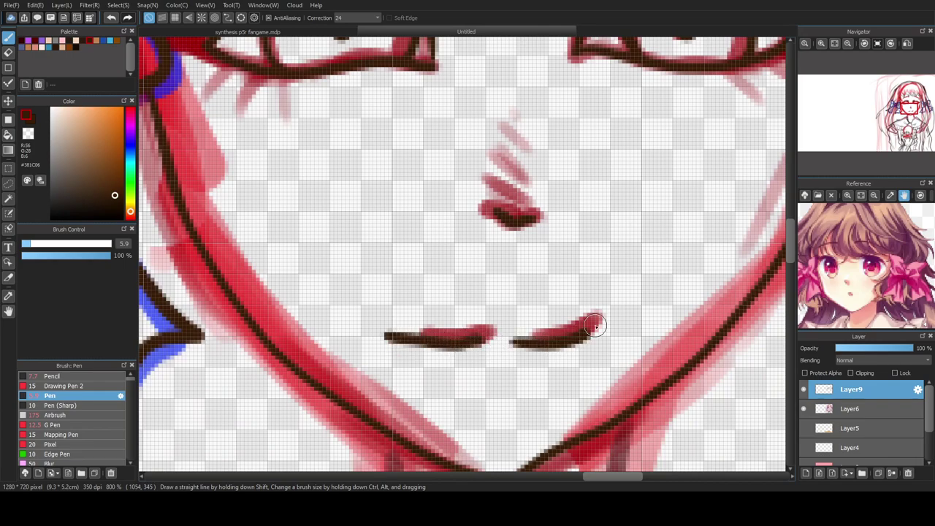
- Ink the tapered outline of the left-hand eyebrow with an upper and a lower line, redrawing the first attempt
{"action": "scroll", "coordinate": [404, 277], "scroll_direction": "down", "scroll_amount": 3}
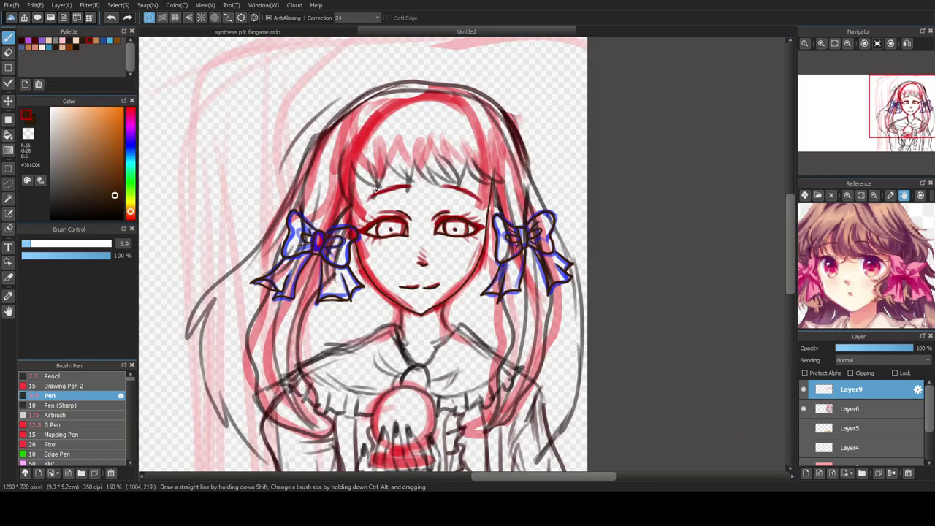
{"action": "scroll", "coordinate": [361, 186], "scroll_direction": "up", "scroll_amount": 5}
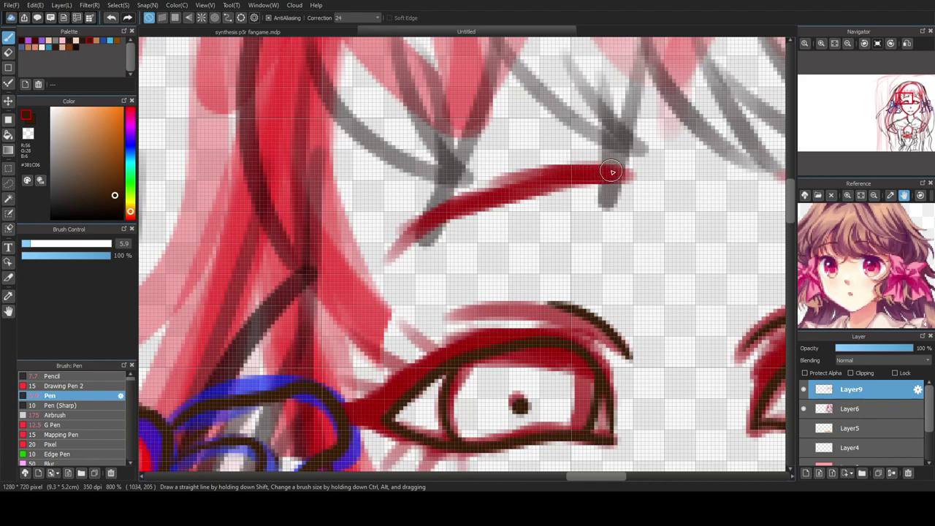
{"action": "mouse_move", "coordinate": [617, 173]}
{"action": "left_mouse_down"}
{"action": "mouse_move", "coordinate": [594, 161]}
{"action": "mouse_move", "coordinate": [458, 194]}
{"action": "mouse_move", "coordinate": [341, 276]}
{"action": "left_mouse_up"}
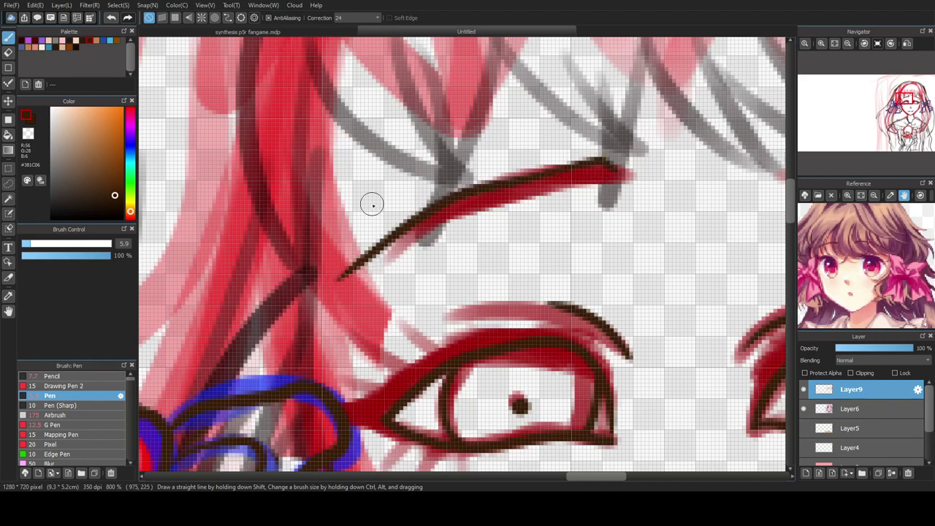
{"action": "key", "text": "ctrl+z"}
{"action": "mouse_move", "coordinate": [622, 171]}
{"action": "left_mouse_down"}
{"action": "mouse_move", "coordinate": [523, 170]}
{"action": "mouse_move", "coordinate": [364, 287]}
{"action": "mouse_move", "coordinate": [539, 195]}
{"action": "mouse_move", "coordinate": [623, 171]}
{"action": "left_mouse_up"}
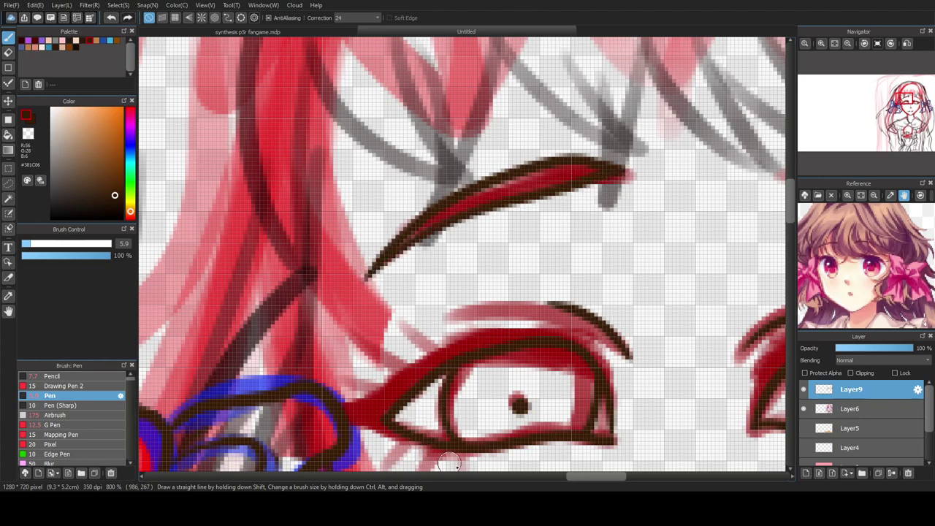
{"action": "key", "text": "ctrl+z"}
{"action": "key", "text": "ctrl+y"}
- Ink the upper and lower edges of the right-hand eyebrow, tapering toward the side of the face
{"action": "scroll", "coordinate": [595, 481], "scroll_direction": "right", "scroll_amount": 3}
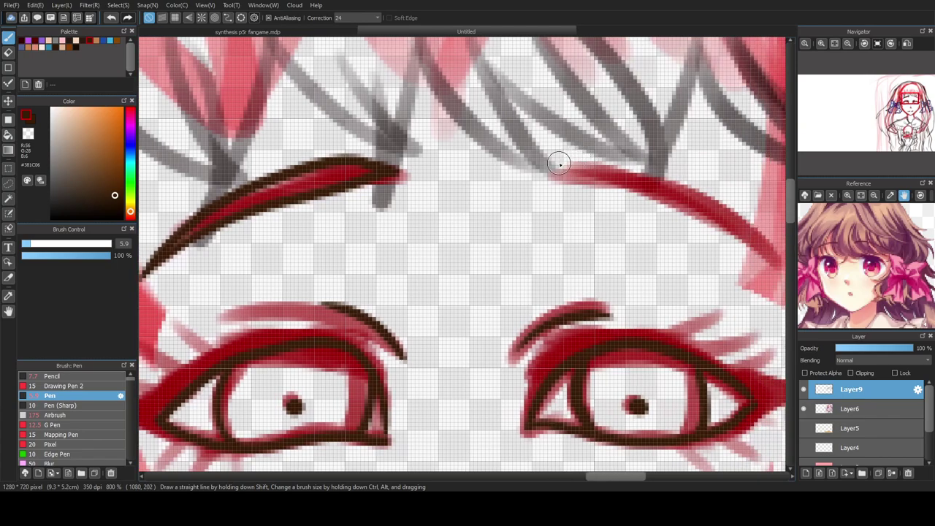
{"action": "mouse_move", "coordinate": [549, 169]}
{"action": "left_mouse_down"}
{"action": "mouse_move", "coordinate": [621, 157]}
{"action": "mouse_move", "coordinate": [768, 236]}
{"action": "mouse_move", "coordinate": [807, 292]}
{"action": "left_mouse_up"}
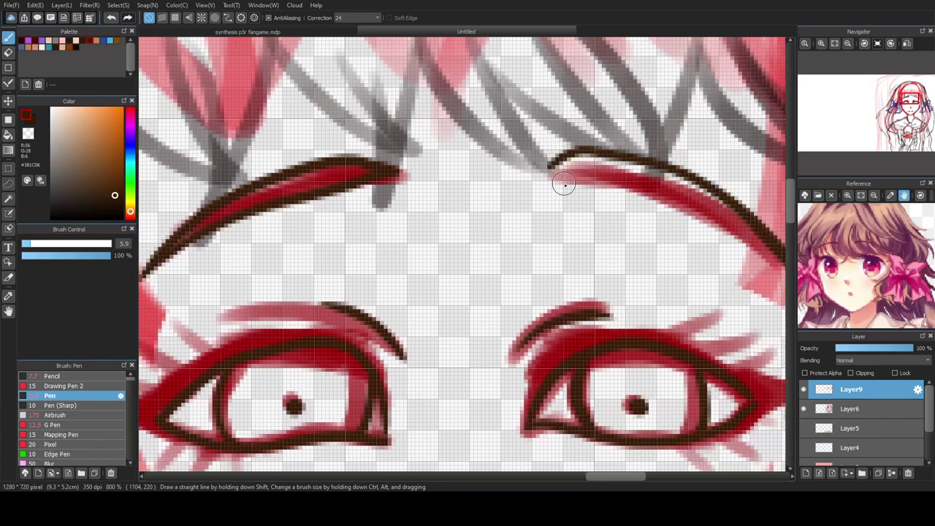
{"action": "left_click_drag", "start_coordinate": [549, 171], "coordinate": [795, 272]}
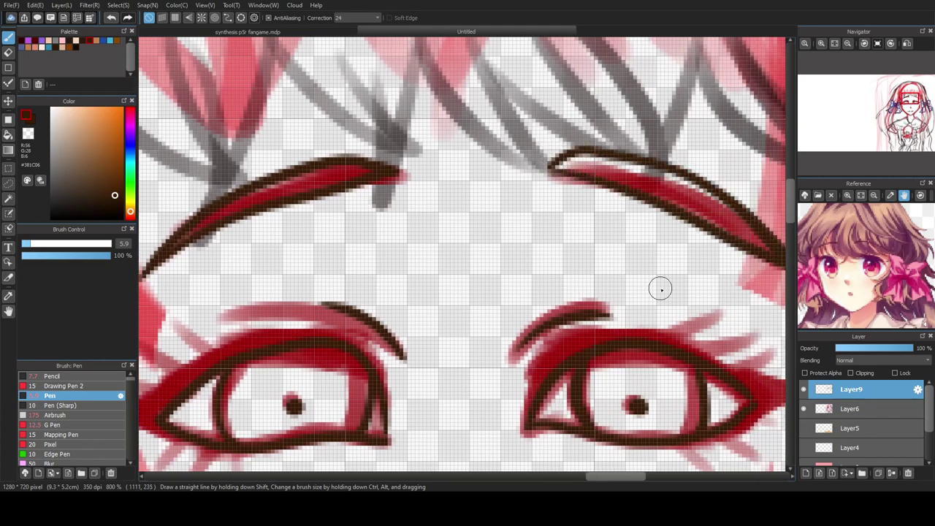
- Redraw the right-hand eyebrow's contour, undoing strokes until one follows the sketched brow
{"action": "scroll", "coordinate": [501, 214], "scroll_direction": "down", "scroll_amount": 5}
{"action": "scroll", "coordinate": [568, 246], "scroll_direction": "up", "scroll_amount": 5}
{"action": "left_click_drag", "start_coordinate": [469, 179], "coordinate": [673, 244]}
{"action": "key", "text": "ctrl+z"}
{"action": "left_click_drag", "start_coordinate": [475, 180], "coordinate": [665, 256]}
{"action": "key", "text": "ctrl+z"}
{"action": "mouse_move", "coordinate": [475, 177]}
{"action": "left_mouse_down"}
{"action": "mouse_move", "coordinate": [635, 231]}
{"action": "mouse_move", "coordinate": [694, 258]}
{"action": "mouse_move", "coordinate": [720, 288]}
{"action": "left_mouse_up"}
{"action": "scroll", "coordinate": [509, 211], "scroll_direction": "down", "scroll_amount": 2}
- Ink the outer curve of the hair lock beside the left-hand temple, redrawing the first stroke
{"action": "scroll", "coordinate": [545, 280], "scroll_direction": "down", "scroll_amount": 2}
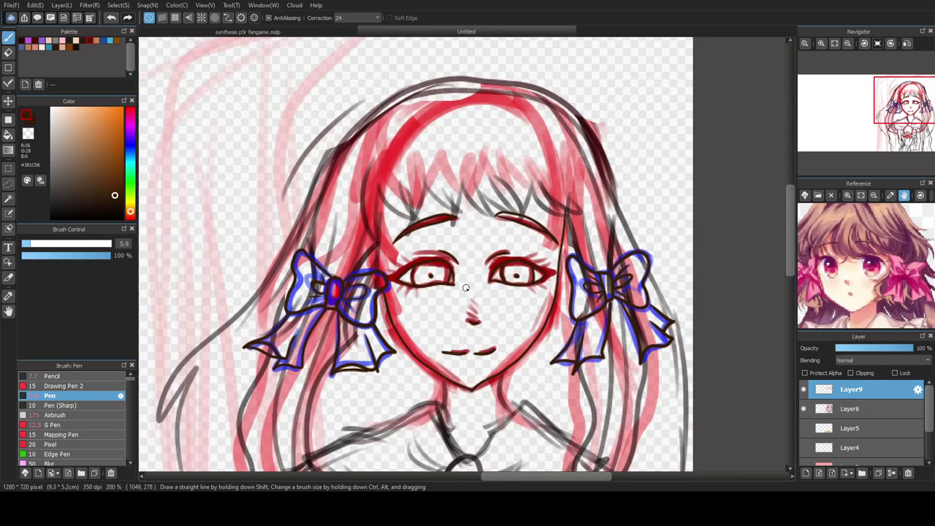
{"action": "scroll", "coordinate": [467, 287], "scroll_direction": "down", "scroll_amount": 2}
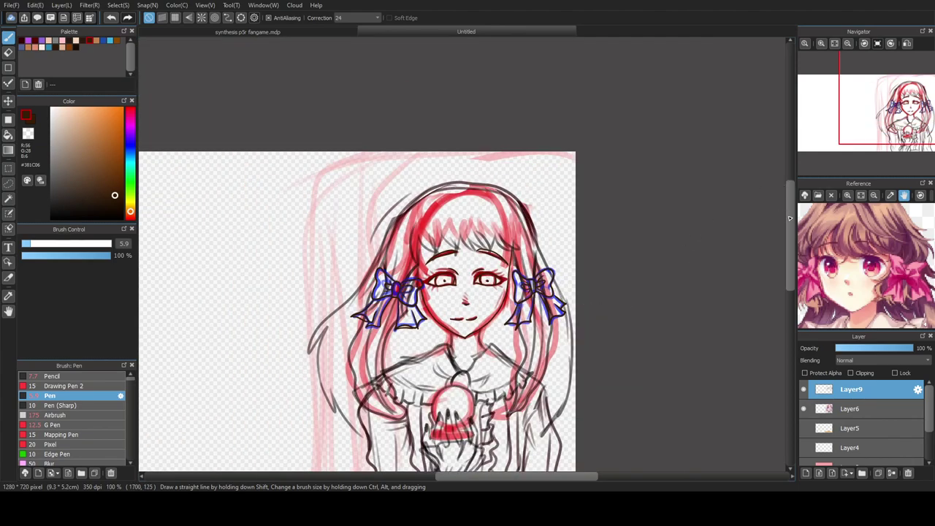
{"action": "left_click_drag", "start_coordinate": [792, 225], "coordinate": [792, 250]}
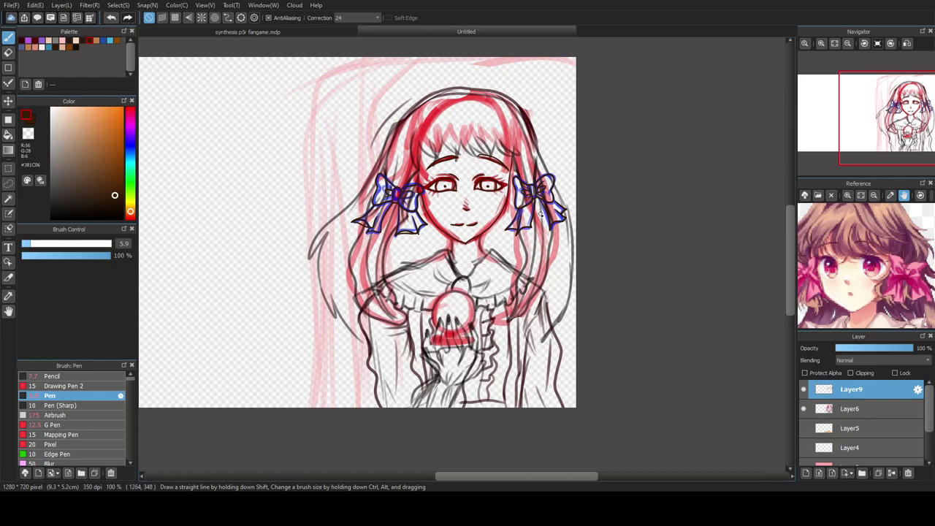
{"action": "scroll", "coordinate": [412, 169], "scroll_direction": "up", "scroll_amount": 3}
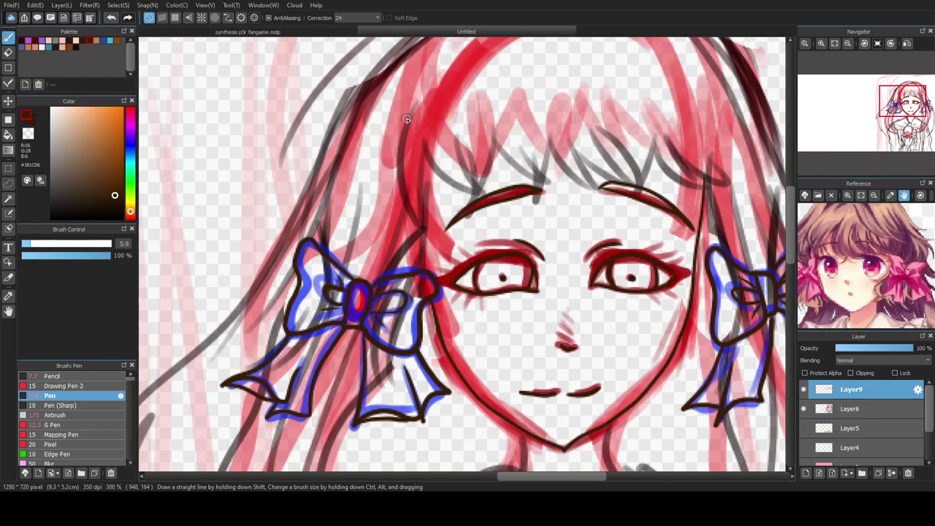
{"action": "mouse_move", "coordinate": [413, 103]}
{"action": "left_mouse_down"}
{"action": "mouse_move", "coordinate": [390, 147]}
{"action": "mouse_move", "coordinate": [427, 247]}
{"action": "left_mouse_up"}
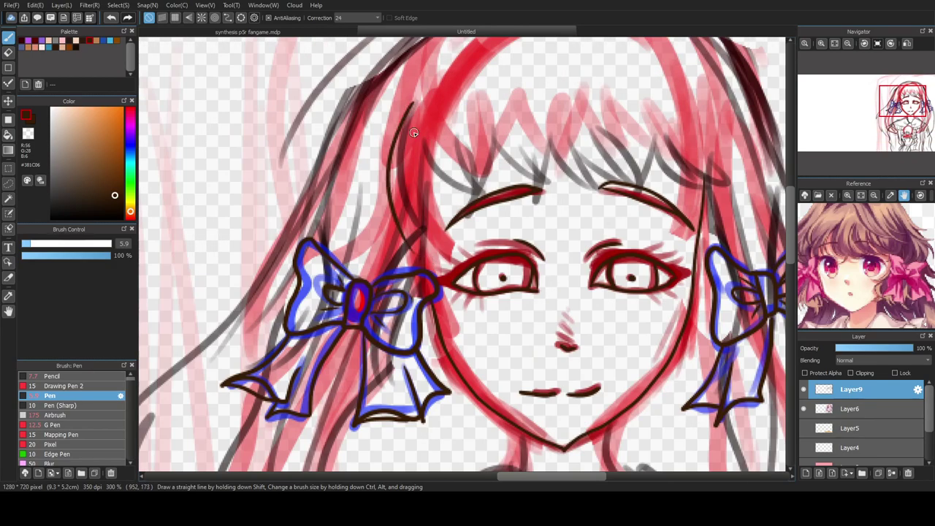
{"action": "key", "text": "ctrl+z"}
{"action": "mouse_move", "coordinate": [413, 103]}
{"action": "left_mouse_down"}
{"action": "mouse_move", "coordinate": [399, 135]}
{"action": "mouse_move", "coordinate": [398, 208]}
{"action": "mouse_move", "coordinate": [425, 231]}
{"action": "left_mouse_up"}
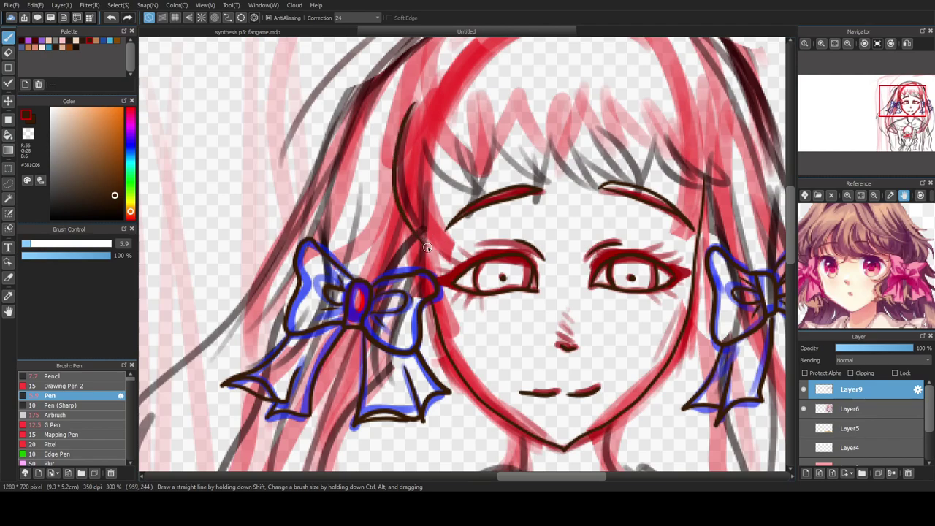
- Ink the inner edge of the left-hand side lock and the pointed fringe strands across the whole forehead
{"action": "mouse_move", "coordinate": [426, 138]}
{"action": "left_mouse_down"}
{"action": "mouse_move", "coordinate": [429, 181]}
{"action": "mouse_move", "coordinate": [483, 198]}
{"action": "left_mouse_up"}
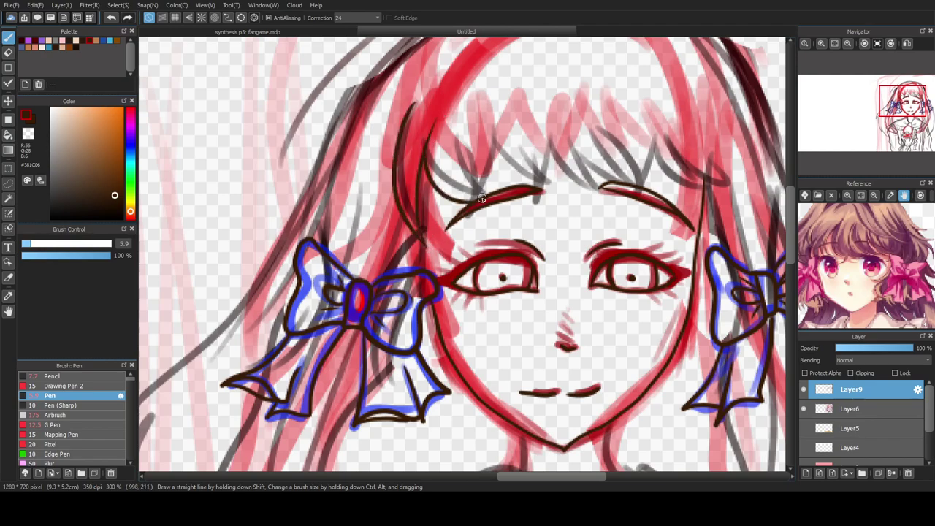
{"action": "left_click_drag", "start_coordinate": [471, 137], "coordinate": [467, 197]}
{"action": "mouse_move", "coordinate": [468, 145]}
{"action": "left_mouse_down"}
{"action": "mouse_move", "coordinate": [469, 200]}
{"action": "mouse_move", "coordinate": [495, 134]}
{"action": "mouse_move", "coordinate": [546, 184]}
{"action": "mouse_move", "coordinate": [531, 145]}
{"action": "mouse_move", "coordinate": [554, 188]}
{"action": "mouse_move", "coordinate": [533, 213]}
{"action": "mouse_move", "coordinate": [543, 181]}
{"action": "mouse_move", "coordinate": [529, 144]}
{"action": "mouse_move", "coordinate": [588, 188]}
{"action": "mouse_move", "coordinate": [583, 145]}
{"action": "mouse_move", "coordinate": [608, 179]}
{"action": "mouse_move", "coordinate": [603, 126]}
{"action": "left_mouse_up"}
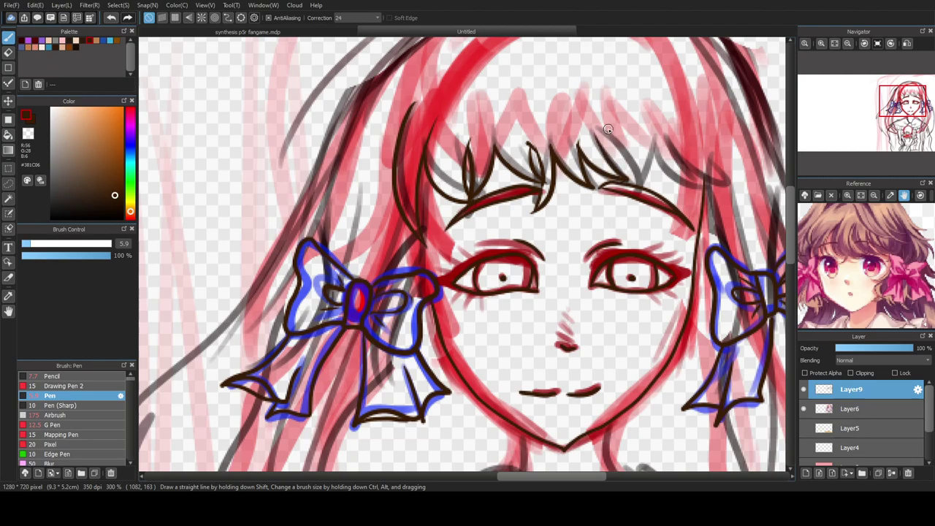
{"action": "mouse_move", "coordinate": [628, 159]}
{"action": "left_mouse_down"}
{"action": "mouse_move", "coordinate": [636, 183]}
{"action": "mouse_move", "coordinate": [650, 155]}
{"action": "mouse_move", "coordinate": [665, 180]}
{"action": "mouse_move", "coordinate": [697, 195]}
{"action": "mouse_move", "coordinate": [690, 184]}
{"action": "mouse_move", "coordinate": [736, 188]}
{"action": "left_mouse_up"}
{"action": "mouse_move", "coordinate": [735, 188]}
{"action": "left_mouse_down"}
{"action": "mouse_move", "coordinate": [702, 160]}
{"action": "mouse_move", "coordinate": [703, 137]}
{"action": "left_mouse_up"}
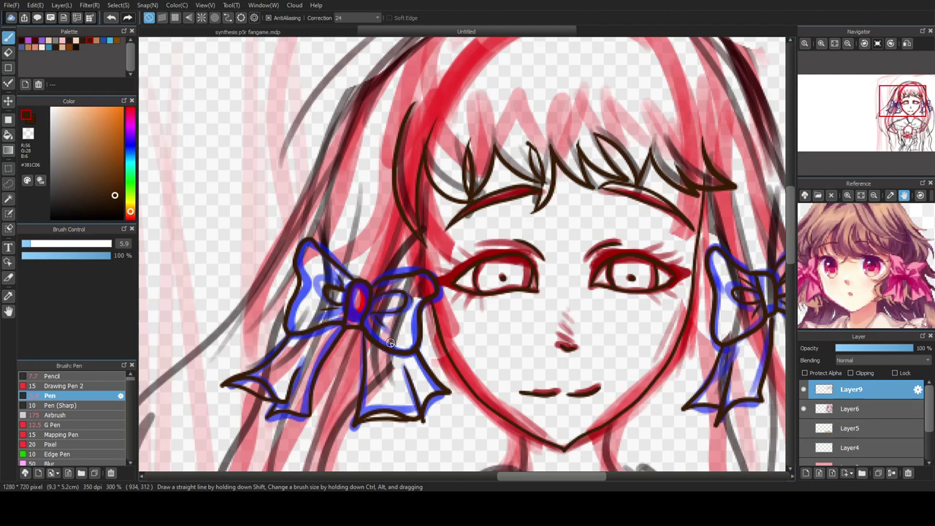
- Examine the inked face, fringe and bows with the Layer6 sketch hidden, and show the sketch again
{"action": "scroll", "coordinate": [465, 249], "scroll_direction": "down", "scroll_amount": 1}
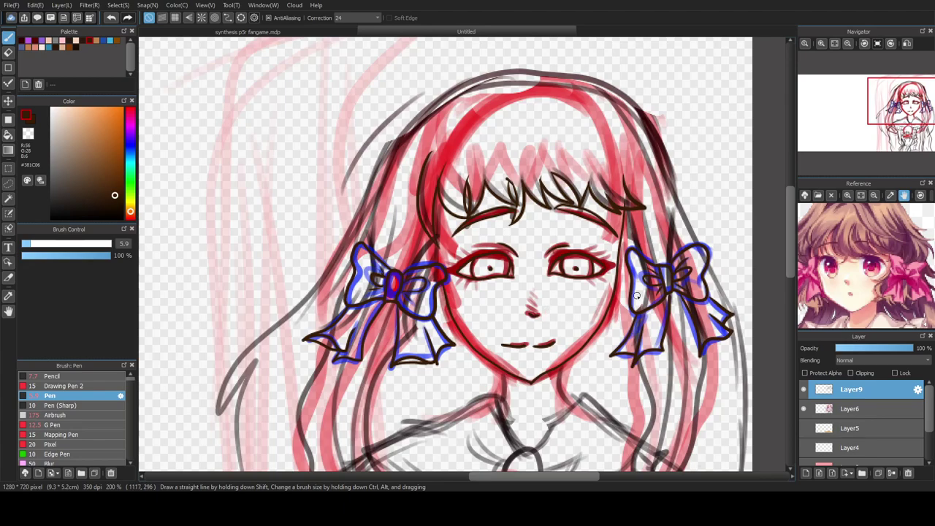
{"action": "left_click", "coordinate": [806, 409]}
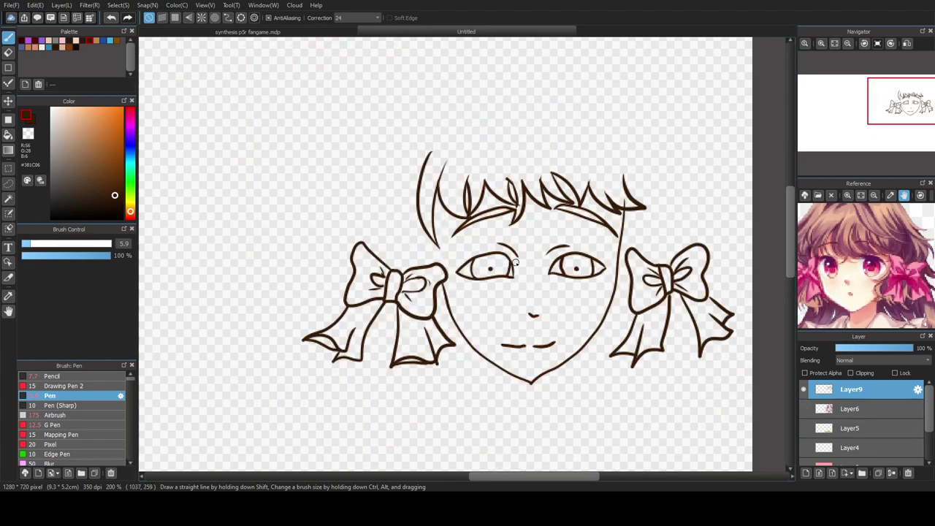
{"action": "scroll", "coordinate": [516, 263], "scroll_direction": "down", "scroll_amount": 1}
{"action": "left_click_drag", "start_coordinate": [544, 478], "coordinate": [559, 482]}
{"action": "scroll", "coordinate": [466, 374], "scroll_direction": "up", "scroll_amount": 2}
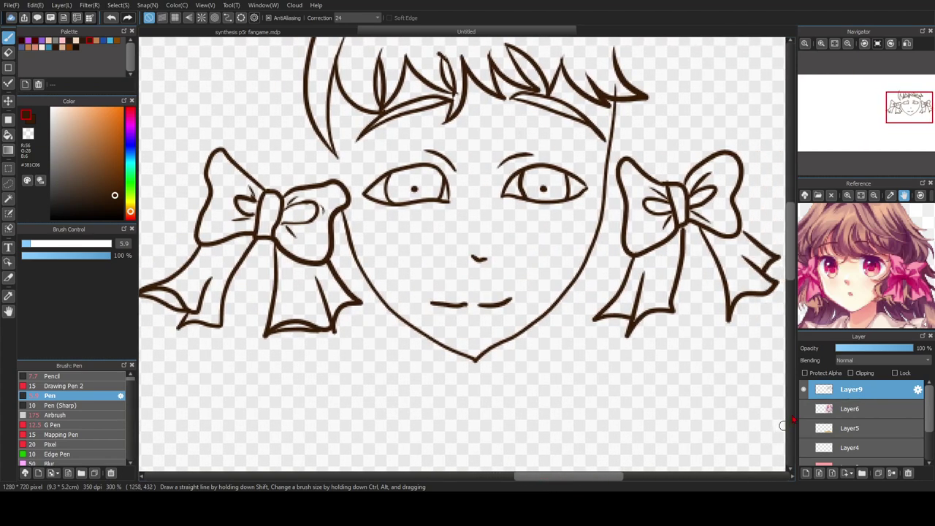
{"action": "left_click", "coordinate": [804, 409]}
{"action": "left_click", "coordinate": [804, 410]}
{"action": "left_click", "coordinate": [807, 410]}
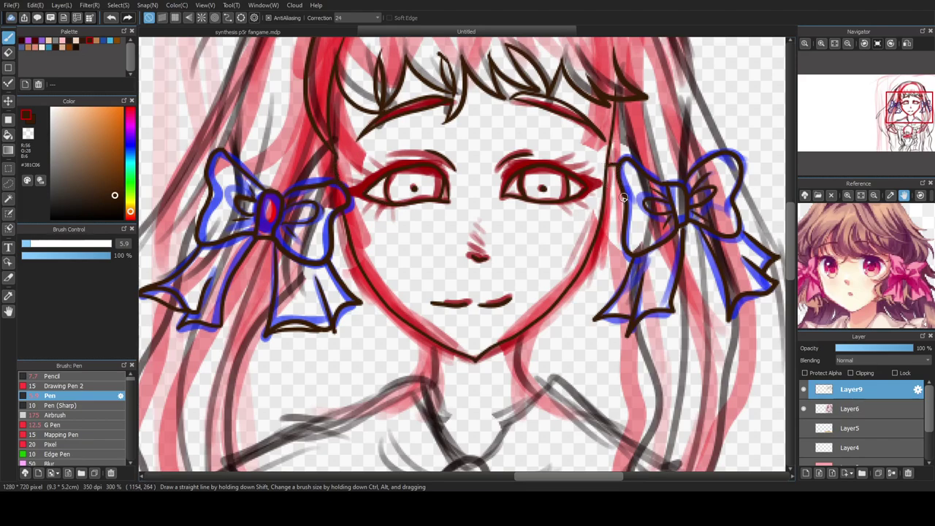
- Ink the visible parts of the ears between the face outline and the bows
{"action": "left_click_drag", "start_coordinate": [622, 193], "coordinate": [599, 256]}
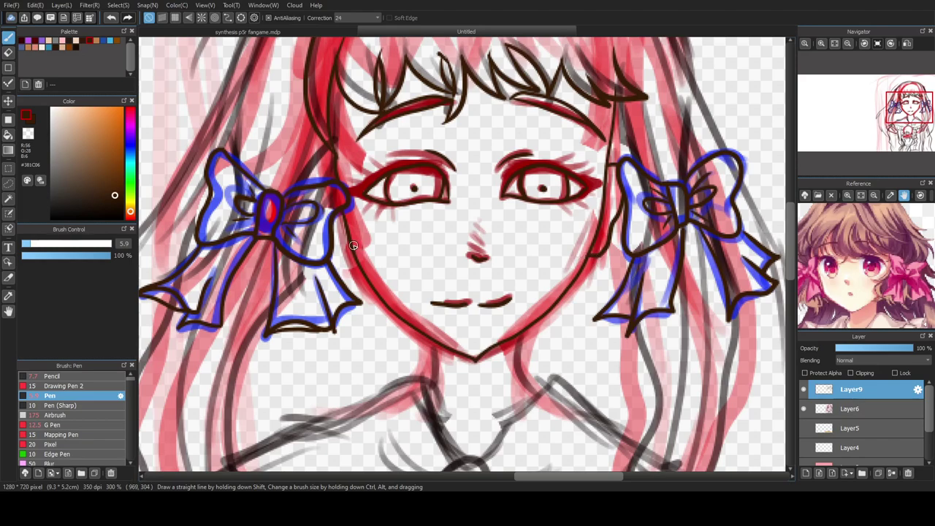
{"action": "scroll", "coordinate": [341, 251], "scroll_direction": "down", "scroll_amount": 2}
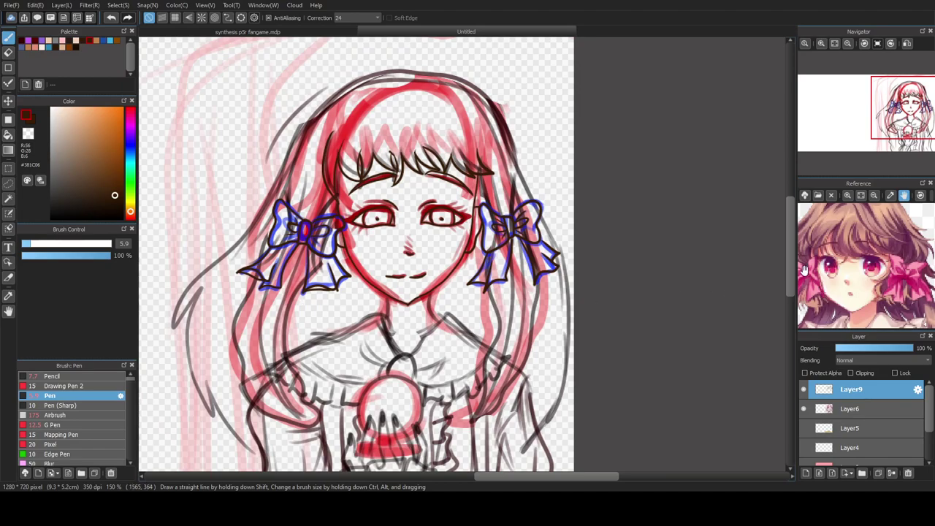
- Ink the sides of the neck and the collar's upper edges, including the V-shaped opening and the left-hand corner
{"action": "left_click_drag", "start_coordinate": [790, 265], "coordinate": [789, 283]}
{"action": "scroll", "coordinate": [369, 298], "scroll_direction": "up", "scroll_amount": 2}
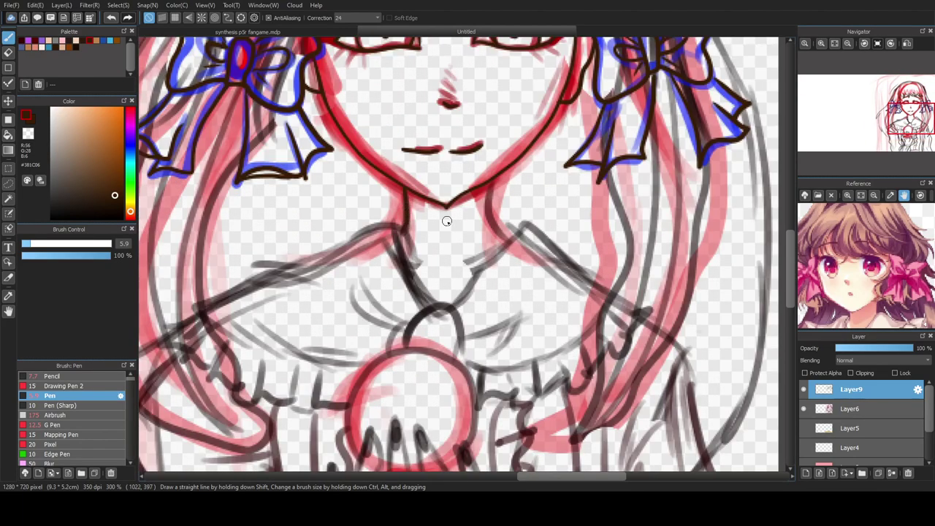
{"action": "mouse_move", "coordinate": [494, 182]}
{"action": "left_mouse_down"}
{"action": "mouse_move", "coordinate": [488, 202]}
{"action": "mouse_move", "coordinate": [508, 240]}
{"action": "left_mouse_up"}
{"action": "mouse_move", "coordinate": [404, 233]}
{"action": "left_mouse_down"}
{"action": "mouse_move", "coordinate": [377, 224]}
{"action": "mouse_move", "coordinate": [306, 266]}
{"action": "mouse_move", "coordinate": [214, 290]}
{"action": "mouse_move", "coordinate": [204, 310]}
{"action": "mouse_move", "coordinate": [217, 331]}
{"action": "mouse_move", "coordinate": [265, 349]}
{"action": "left_mouse_up"}
{"action": "mouse_move", "coordinate": [404, 232]}
{"action": "left_mouse_down"}
{"action": "mouse_move", "coordinate": [418, 283]}
{"action": "mouse_move", "coordinate": [437, 305]}
{"action": "mouse_move", "coordinate": [479, 289]}
{"action": "mouse_move", "coordinate": [519, 232]}
{"action": "mouse_move", "coordinate": [557, 244]}
{"action": "mouse_move", "coordinate": [622, 297]}
{"action": "left_mouse_up"}
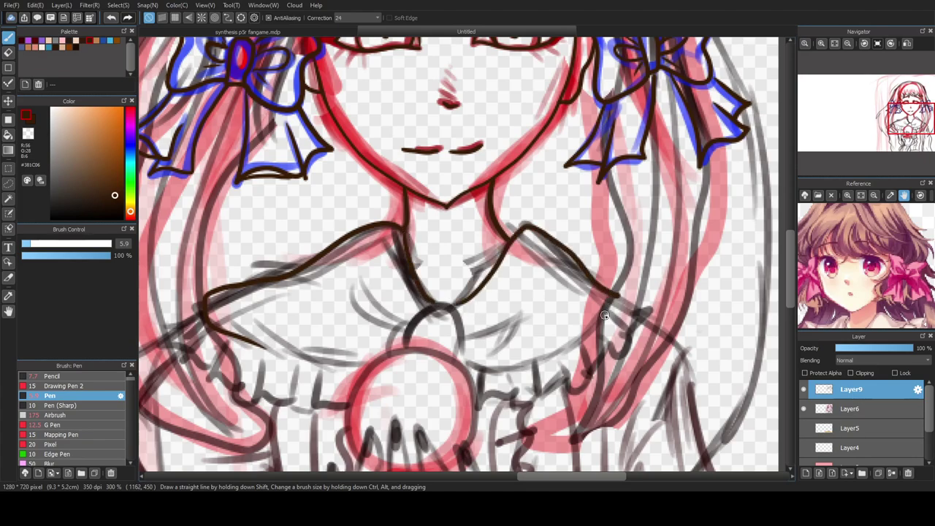
- Lower the opacity of the Layer6 sketch to 47%
{"action": "left_click", "coordinate": [864, 410]}
{"action": "left_click_drag", "start_coordinate": [893, 349], "coordinate": [871, 349]}
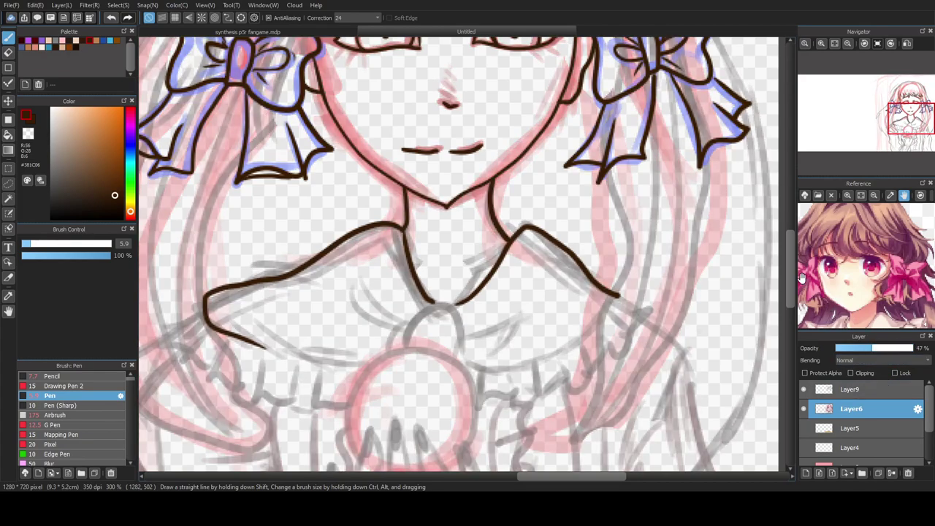
{"action": "mouse_move", "coordinate": [791, 283]}
{"action": "left_mouse_down"}
{"action": "mouse_move", "coordinate": [791, 243]}
{"action": "mouse_move", "coordinate": [797, 300]}
{"action": "left_mouse_up"}
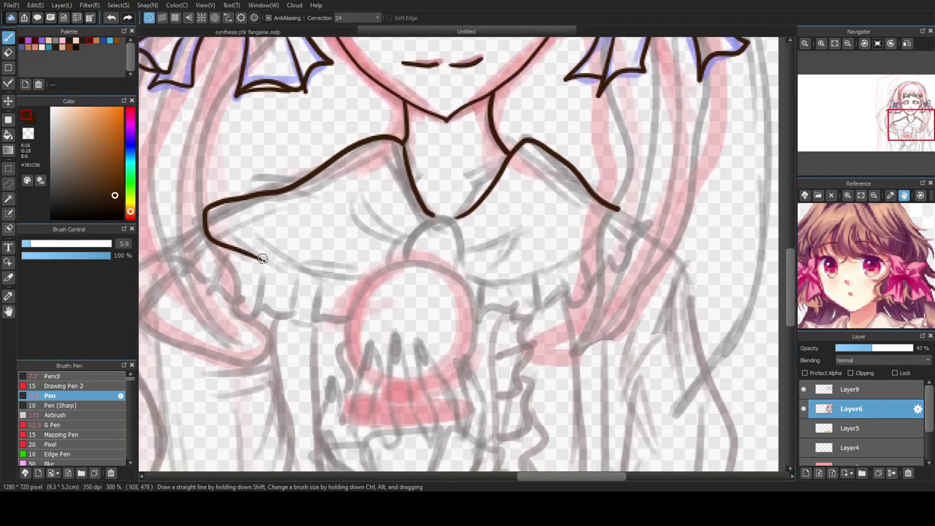
{"action": "left_click_drag", "start_coordinate": [243, 251], "coordinate": [359, 281]}
{"action": "key", "text": "ctrl+z"}
{"action": "left_click_drag", "start_coordinate": [279, 266], "coordinate": [367, 282]}
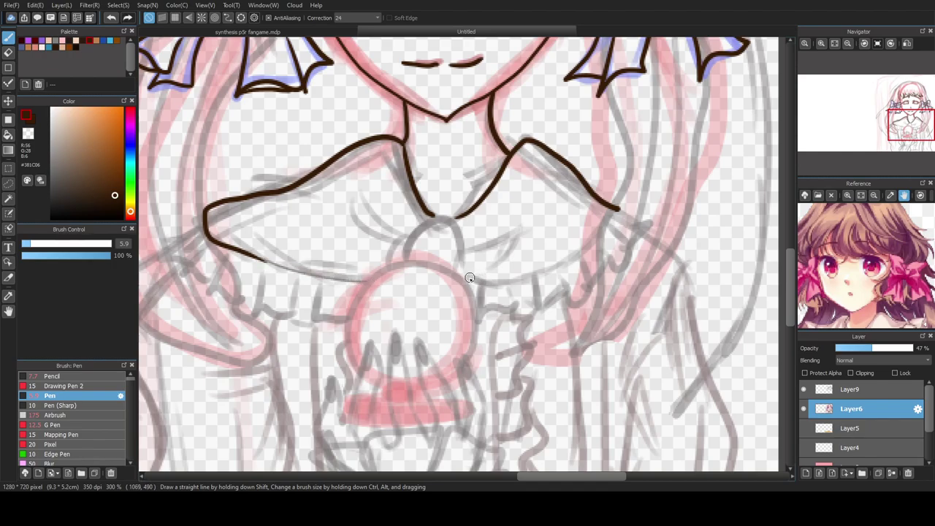
{"action": "mouse_move", "coordinate": [480, 279]}
{"action": "left_mouse_down"}
{"action": "mouse_move", "coordinate": [563, 267]}
{"action": "mouse_move", "coordinate": [613, 214]}
{"action": "left_mouse_up"}
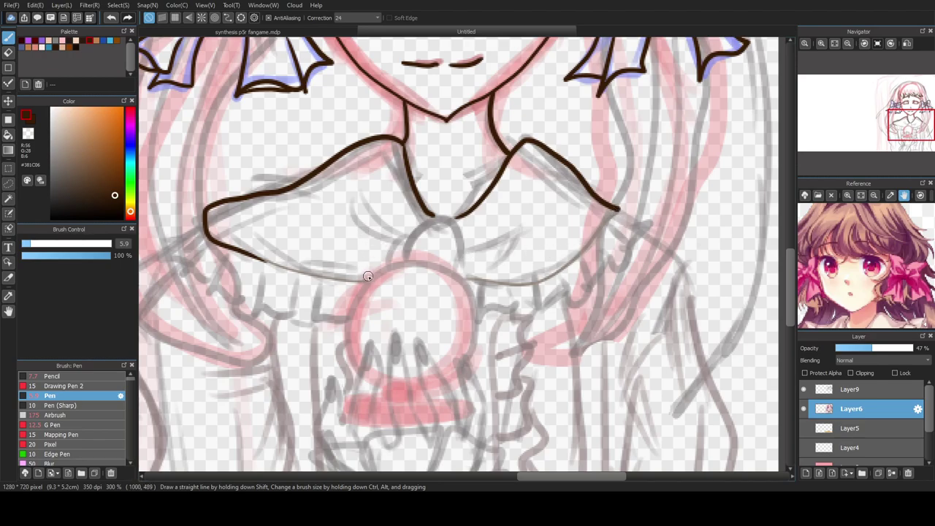
{"action": "scroll", "coordinate": [411, 240], "scroll_direction": "up", "scroll_amount": 1}
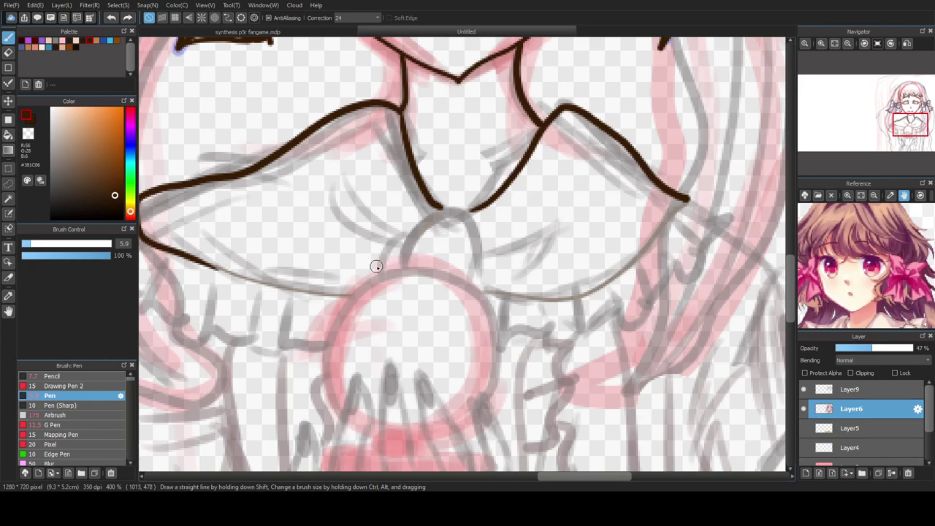
{"action": "key", "text": "ctrl+z"}
{"action": "key", "text": "ctrl+z"}
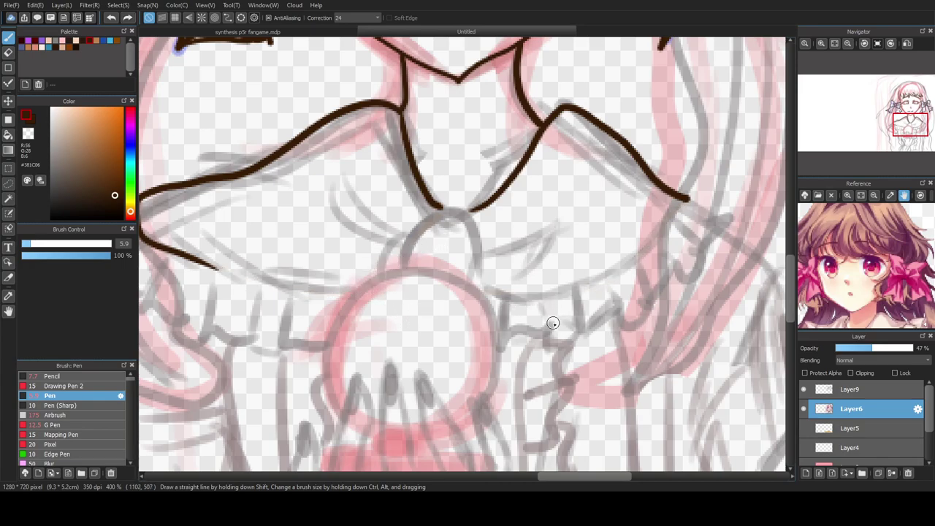
- Switch to Layer9 and ink the curved lower edges of both collar halves
{"action": "left_click", "coordinate": [853, 390]}
{"action": "mouse_move", "coordinate": [206, 261]}
{"action": "left_mouse_down"}
{"action": "mouse_move", "coordinate": [292, 286]}
{"action": "mouse_move", "coordinate": [356, 291]}
{"action": "left_mouse_up"}
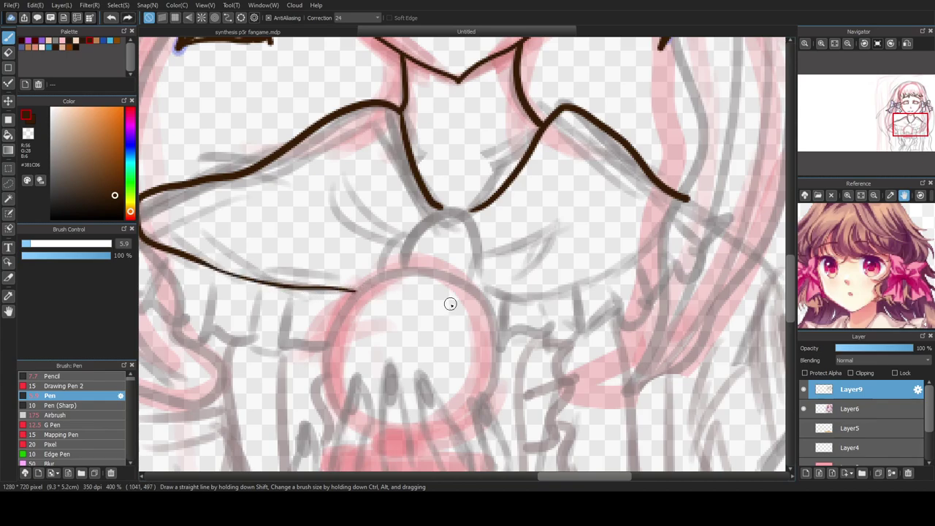
{"action": "mouse_move", "coordinate": [482, 291]}
{"action": "left_mouse_down"}
{"action": "mouse_move", "coordinate": [570, 289]}
{"action": "mouse_move", "coordinate": [621, 263]}
{"action": "mouse_move", "coordinate": [688, 198]}
{"action": "left_mouse_up"}
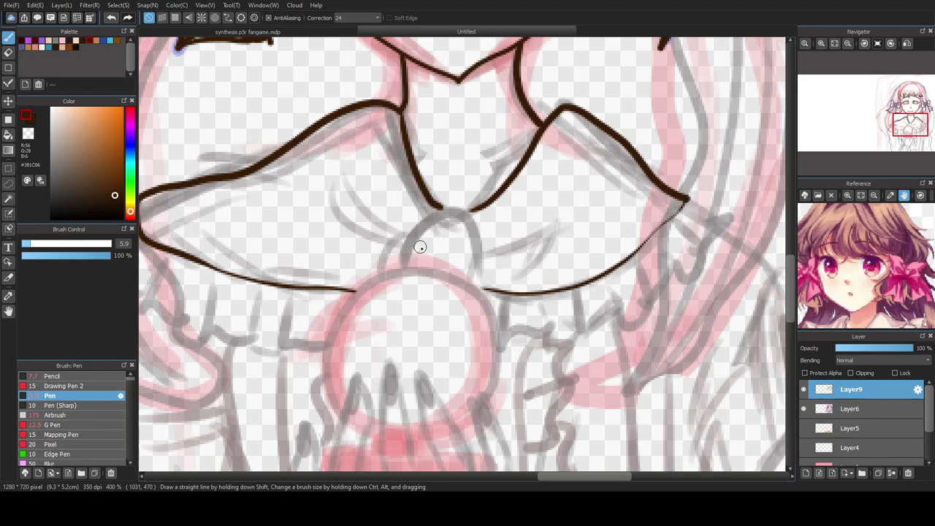
- Ink the rounded knot at the centre of the collar and two fold lines on each collar half
{"action": "mouse_move", "coordinate": [405, 268]}
{"action": "left_mouse_down"}
{"action": "mouse_move", "coordinate": [414, 232]}
{"action": "mouse_move", "coordinate": [464, 212]}
{"action": "mouse_move", "coordinate": [480, 232]}
{"action": "mouse_move", "coordinate": [470, 288]}
{"action": "left_mouse_up"}
{"action": "mouse_move", "coordinate": [859, 281]}
{"action": "left_mouse_down"}
{"action": "mouse_move", "coordinate": [868, 228]}
{"action": "mouse_move", "coordinate": [886, 236]}
{"action": "left_mouse_up"}
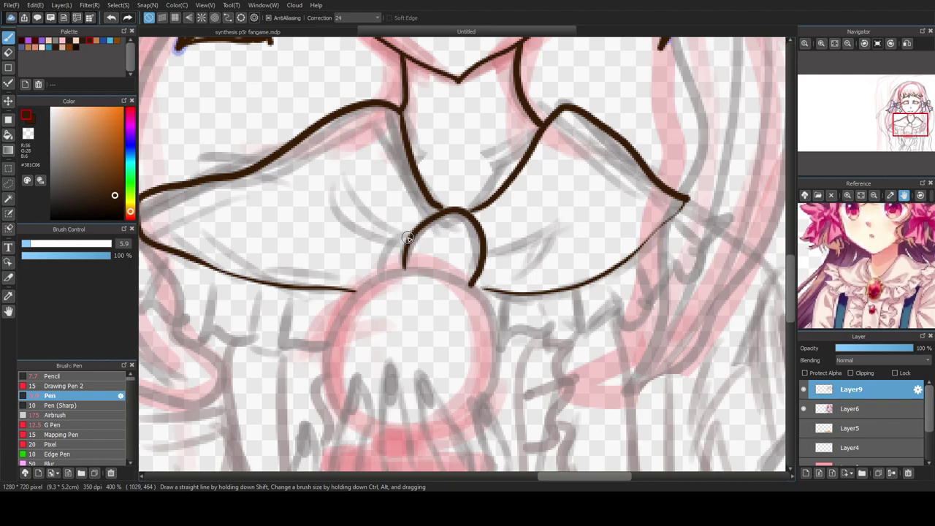
{"action": "left_click_drag", "start_coordinate": [406, 236], "coordinate": [343, 160]}
{"action": "mouse_move", "coordinate": [404, 236]}
{"action": "left_mouse_down"}
{"action": "mouse_move", "coordinate": [346, 225]}
{"action": "mouse_move", "coordinate": [332, 202]}
{"action": "left_mouse_up"}
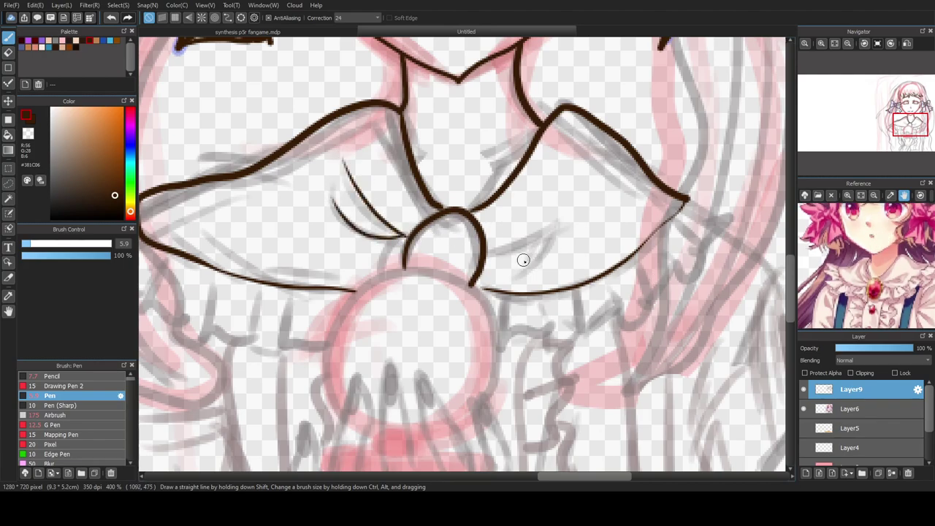
{"action": "mouse_move", "coordinate": [499, 251]}
{"action": "left_mouse_down"}
{"action": "mouse_move", "coordinate": [575, 211]}
{"action": "mouse_move", "coordinate": [529, 255]}
{"action": "left_mouse_up"}
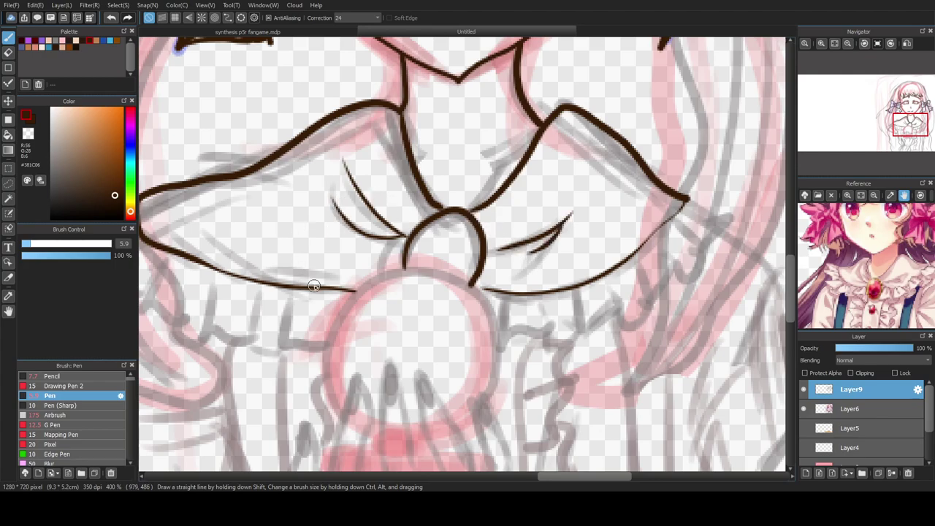
- Ink the ruffled frill with its pleat lines along the lower edge of the right-hand collar half
{"action": "scroll", "coordinate": [333, 324], "scroll_direction": "down", "scroll_amount": 2}
{"action": "mouse_move", "coordinate": [532, 478]}
{"action": "left_mouse_down"}
{"action": "mouse_move", "coordinate": [515, 481]}
{"action": "mouse_move", "coordinate": [524, 478]}
{"action": "left_mouse_up"}
{"action": "mouse_move", "coordinate": [798, 284]}
{"action": "left_mouse_down"}
{"action": "mouse_move", "coordinate": [785, 244]}
{"action": "mouse_move", "coordinate": [786, 286]}
{"action": "left_mouse_up"}
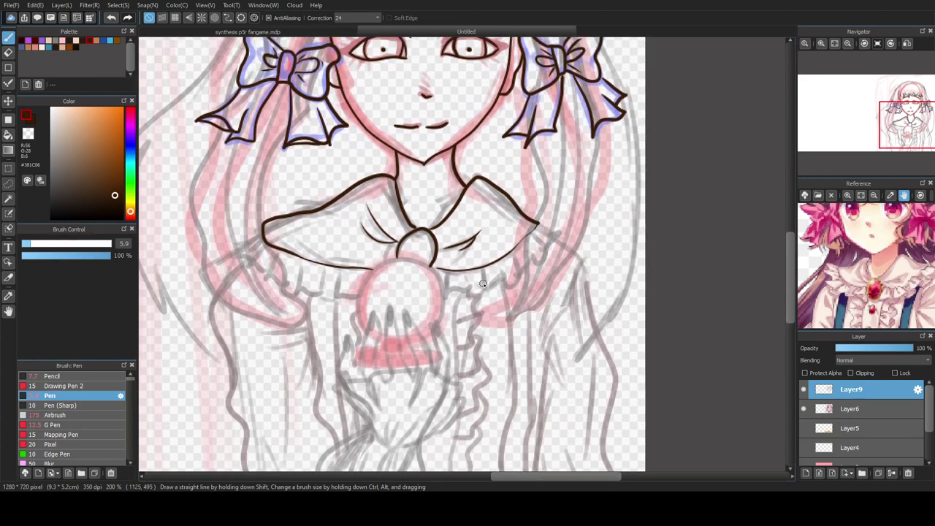
{"action": "scroll", "coordinate": [483, 282], "scroll_direction": "up", "scroll_amount": 3}
{"action": "mouse_move", "coordinate": [372, 236]}
{"action": "left_mouse_down"}
{"action": "mouse_move", "coordinate": [373, 302]}
{"action": "mouse_move", "coordinate": [445, 293]}
{"action": "mouse_move", "coordinate": [435, 319]}
{"action": "mouse_move", "coordinate": [499, 314]}
{"action": "left_mouse_up"}
{"action": "mouse_move", "coordinate": [479, 235]}
{"action": "left_mouse_down"}
{"action": "mouse_move", "coordinate": [497, 313]}
{"action": "mouse_move", "coordinate": [504, 288]}
{"action": "mouse_move", "coordinate": [559, 258]}
{"action": "mouse_move", "coordinate": [546, 251]}
{"action": "mouse_move", "coordinate": [543, 218]}
{"action": "left_mouse_up"}
{"action": "mouse_move", "coordinate": [546, 271]}
{"action": "left_mouse_down"}
{"action": "mouse_move", "coordinate": [550, 287]}
{"action": "mouse_move", "coordinate": [599, 258]}
{"action": "left_mouse_up"}
{"action": "mouse_move", "coordinate": [578, 198]}
{"action": "left_mouse_down"}
{"action": "mouse_move", "coordinate": [593, 257]}
{"action": "mouse_move", "coordinate": [593, 237]}
{"action": "mouse_move", "coordinate": [635, 207]}
{"action": "left_mouse_up"}
{"action": "mouse_move", "coordinate": [620, 155]}
{"action": "left_mouse_down"}
{"action": "mouse_move", "coordinate": [659, 216]}
{"action": "mouse_move", "coordinate": [679, 173]}
{"action": "left_mouse_up"}
{"action": "left_click_drag", "start_coordinate": [645, 133], "coordinate": [678, 179]}
{"action": "mouse_move", "coordinate": [680, 188]}
{"action": "left_mouse_down"}
{"action": "mouse_move", "coordinate": [688, 152]}
{"action": "mouse_move", "coordinate": [717, 129]}
{"action": "mouse_move", "coordinate": [640, 97]}
{"action": "left_mouse_up"}
{"action": "scroll", "coordinate": [514, 193], "scroll_direction": "down", "scroll_amount": 3}
{"action": "scroll", "coordinate": [475, 232], "scroll_direction": "up", "scroll_amount": 3}
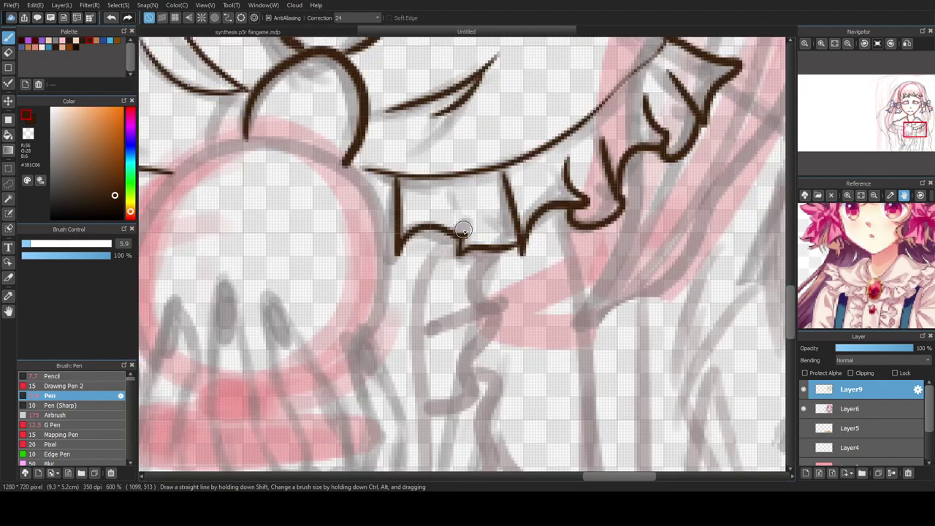
{"action": "left_click_drag", "start_coordinate": [451, 192], "coordinate": [462, 245]}
{"action": "scroll", "coordinate": [413, 246], "scroll_direction": "down", "scroll_amount": 4}
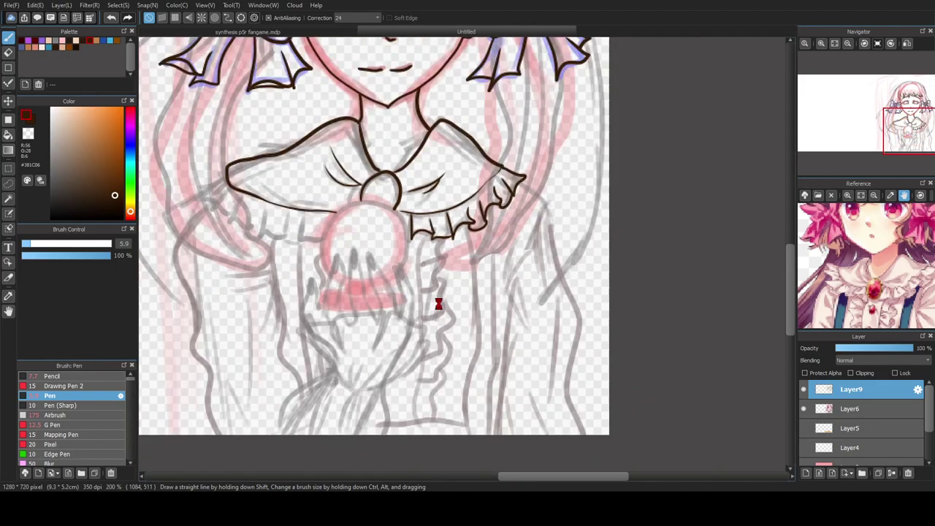
- Ink the matching ruffled frill and its pleats along the lower edge of the left-hand collar half
{"action": "scroll", "coordinate": [521, 457], "scroll_direction": "left", "scroll_amount": 2}
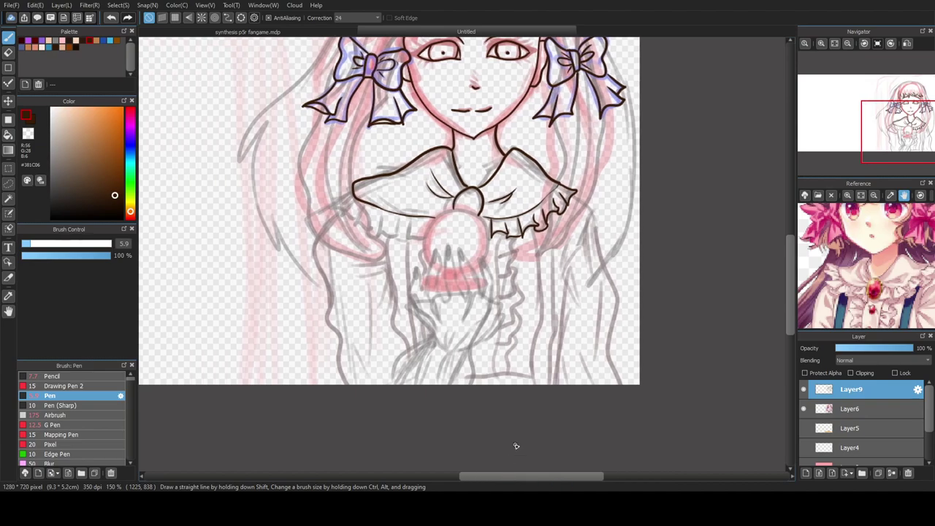
{"action": "left_click_drag", "start_coordinate": [789, 248], "coordinate": [773, 194]}
{"action": "scroll", "coordinate": [433, 369], "scroll_direction": "down", "scroll_amount": 5}
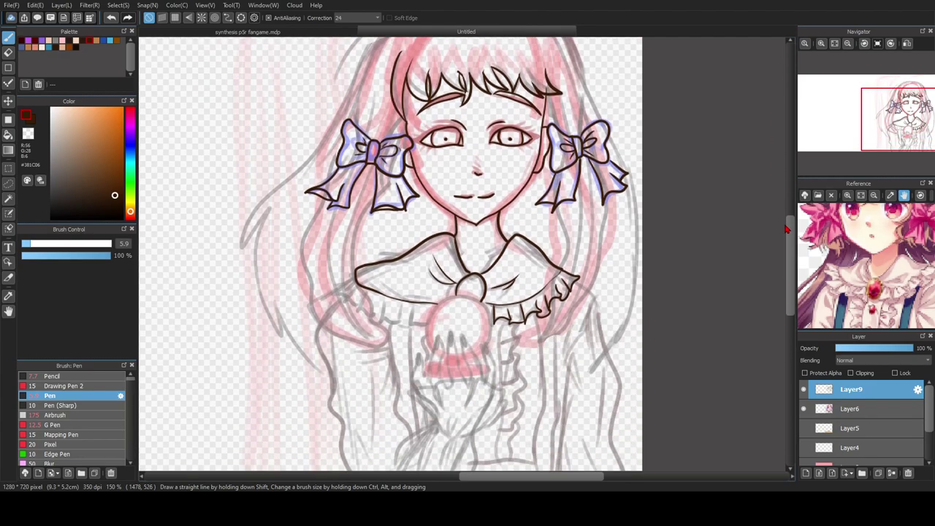
{"action": "scroll", "coordinate": [361, 324], "scroll_direction": "up", "scroll_amount": 3}
{"action": "mouse_move", "coordinate": [343, 191]}
{"action": "left_mouse_down"}
{"action": "mouse_move", "coordinate": [285, 234]}
{"action": "mouse_move", "coordinate": [318, 249]}
{"action": "mouse_move", "coordinate": [341, 249]}
{"action": "mouse_move", "coordinate": [352, 224]}
{"action": "left_mouse_up"}
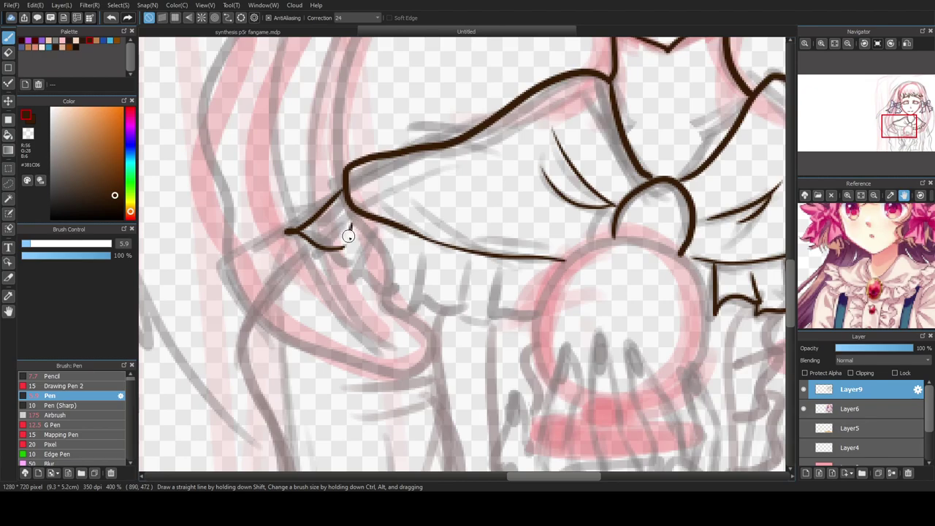
{"action": "mouse_move", "coordinate": [309, 251]}
{"action": "left_mouse_down"}
{"action": "mouse_move", "coordinate": [324, 267]}
{"action": "mouse_move", "coordinate": [351, 261]}
{"action": "left_mouse_up"}
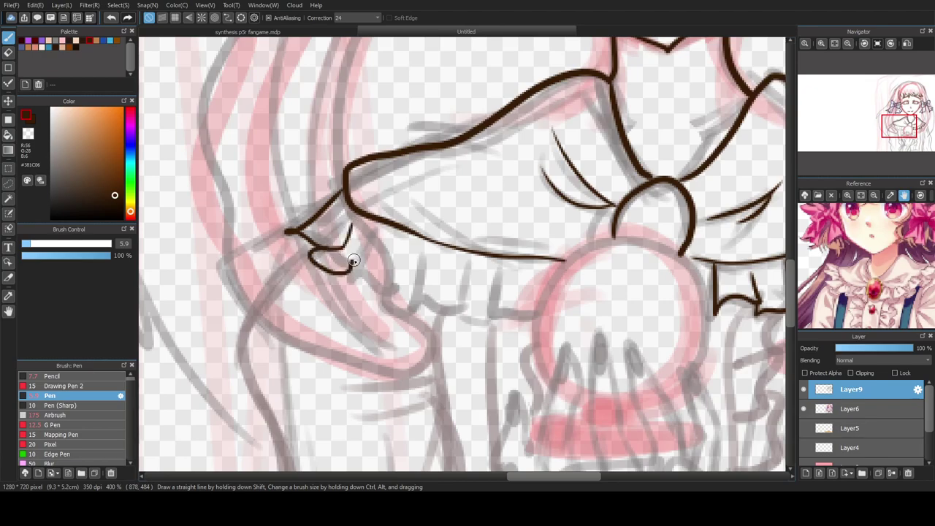
{"action": "mouse_move", "coordinate": [373, 230]}
{"action": "left_mouse_down"}
{"action": "mouse_move", "coordinate": [351, 264]}
{"action": "mouse_move", "coordinate": [374, 285]}
{"action": "mouse_move", "coordinate": [395, 289]}
{"action": "mouse_move", "coordinate": [400, 278]}
{"action": "mouse_move", "coordinate": [382, 292]}
{"action": "mouse_move", "coordinate": [416, 305]}
{"action": "mouse_move", "coordinate": [424, 265]}
{"action": "mouse_move", "coordinate": [412, 293]}
{"action": "mouse_move", "coordinate": [439, 313]}
{"action": "mouse_move", "coordinate": [475, 314]}
{"action": "mouse_move", "coordinate": [474, 277]}
{"action": "mouse_move", "coordinate": [454, 319]}
{"action": "mouse_move", "coordinate": [476, 328]}
{"action": "mouse_move", "coordinate": [494, 315]}
{"action": "left_mouse_up"}
{"action": "mouse_move", "coordinate": [497, 270]}
{"action": "left_mouse_down"}
{"action": "mouse_move", "coordinate": [507, 320]}
{"action": "mouse_move", "coordinate": [538, 310]}
{"action": "left_mouse_up"}
{"action": "scroll", "coordinate": [380, 262], "scroll_direction": "down", "scroll_amount": 3}
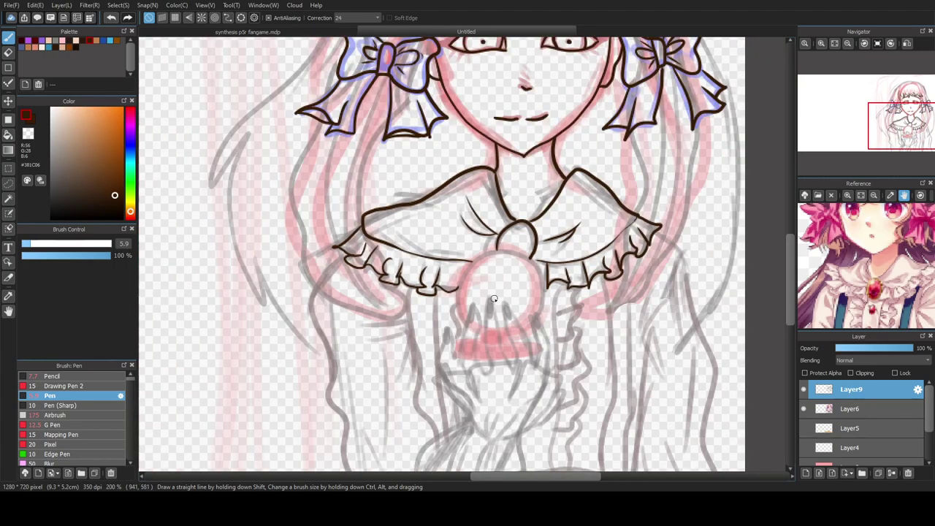
- Draw a circle over the sketched orb below the knot on a new layer, using the ellipse Shape Brush with Pen (Sharp) at size 2.5
{"action": "scroll", "coordinate": [484, 309], "scroll_direction": "up", "scroll_amount": 3}
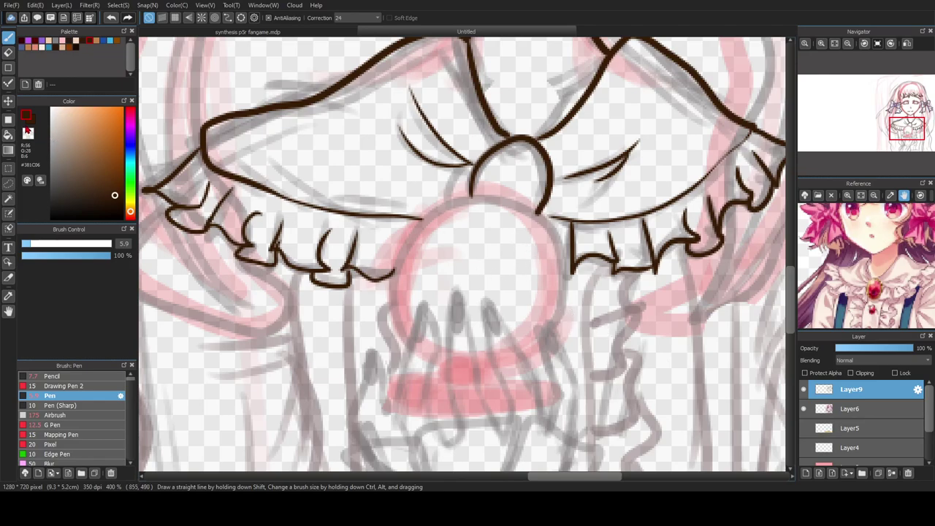
{"action": "left_click", "coordinate": [8, 67]}
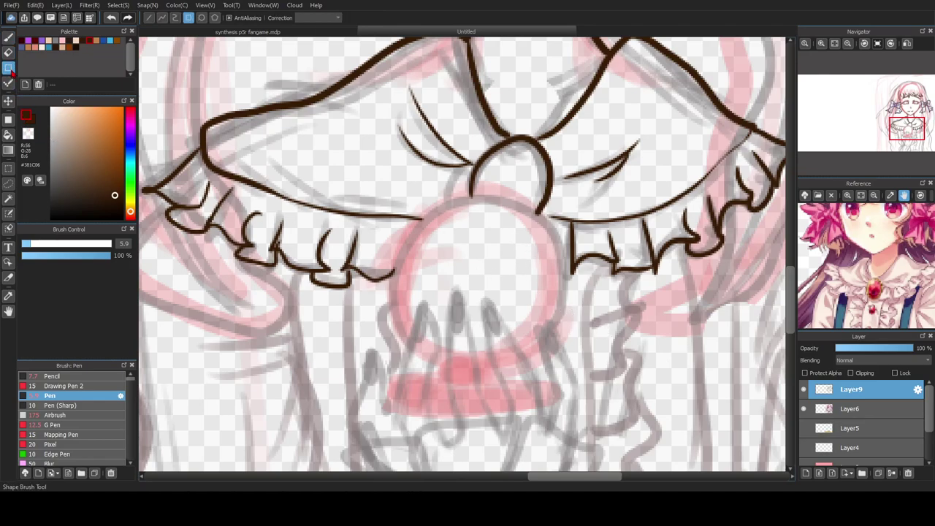
{"action": "left_click", "coordinate": [201, 19]}
{"action": "left_click", "coordinate": [73, 405]}
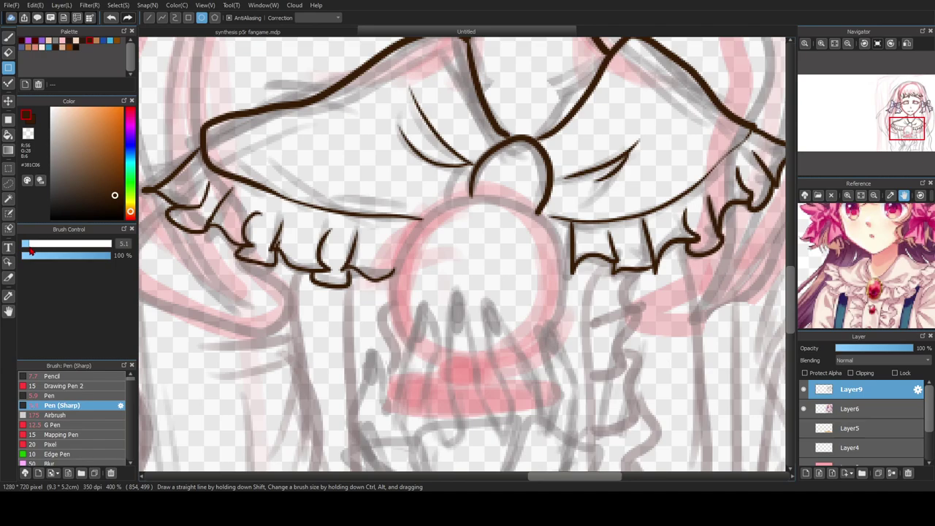
{"action": "left_click", "coordinate": [806, 473]}
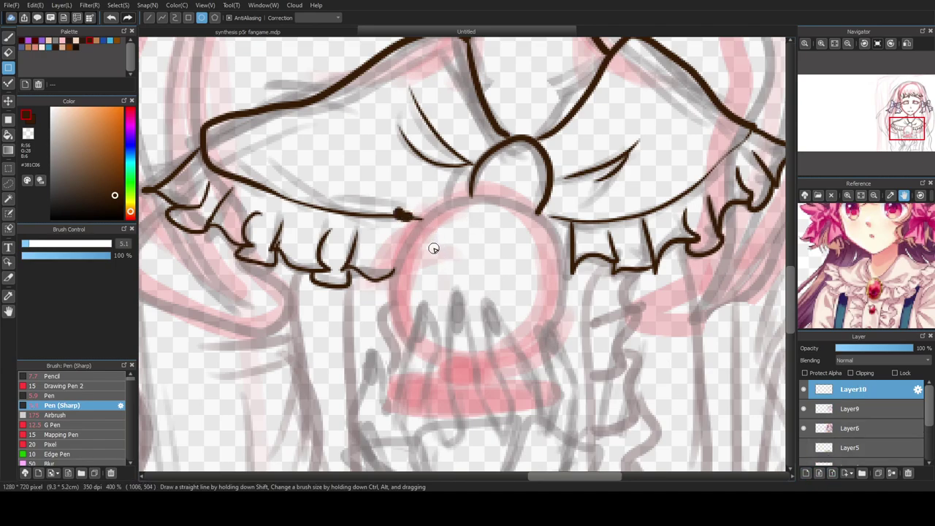
{"action": "mouse_move", "coordinate": [395, 204]}
{"action": "left_mouse_down"}
{"action": "mouse_move", "coordinate": [560, 347]}
{"action": "mouse_move", "coordinate": [574, 390]}
{"action": "left_mouse_up"}
{"action": "key", "text": "ctrl+z"}
{"action": "left_click_drag", "start_coordinate": [31, 246], "coordinate": [29, 250]}
{"action": "mouse_move", "coordinate": [391, 217]}
{"action": "left_mouse_down"}
{"action": "mouse_move", "coordinate": [463, 295]}
{"action": "mouse_move", "coordinate": [572, 384]}
{"action": "left_mouse_up"}
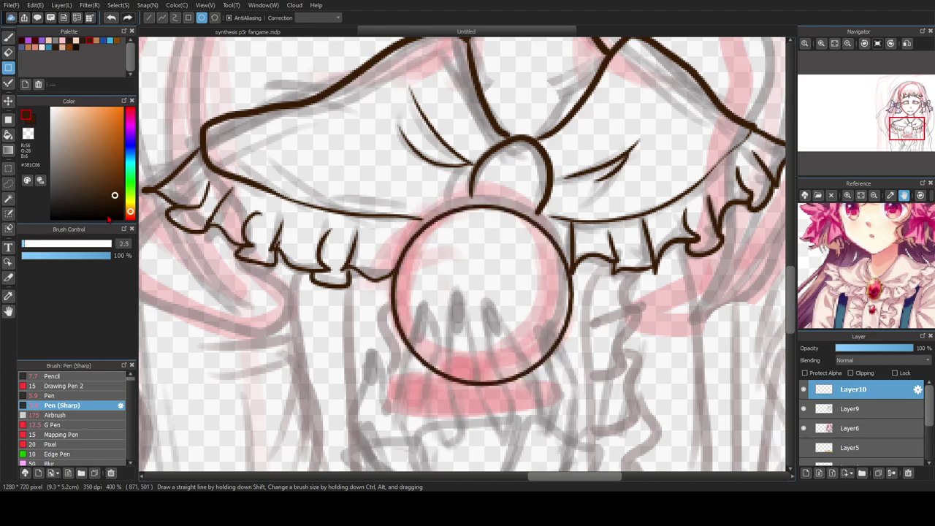
- Move the circle slightly up to fit the sketched orb, switch back to the Pen brush, and merge the circle's layer into Layer9
{"action": "left_click", "coordinate": [8, 102]}
{"action": "left_click_drag", "start_coordinate": [494, 306], "coordinate": [492, 296]}
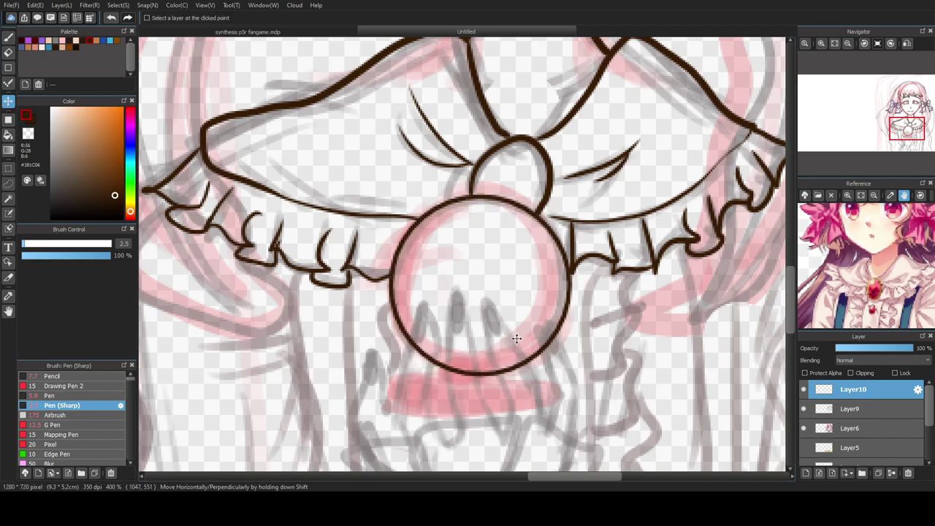
{"action": "key", "text": "b"}
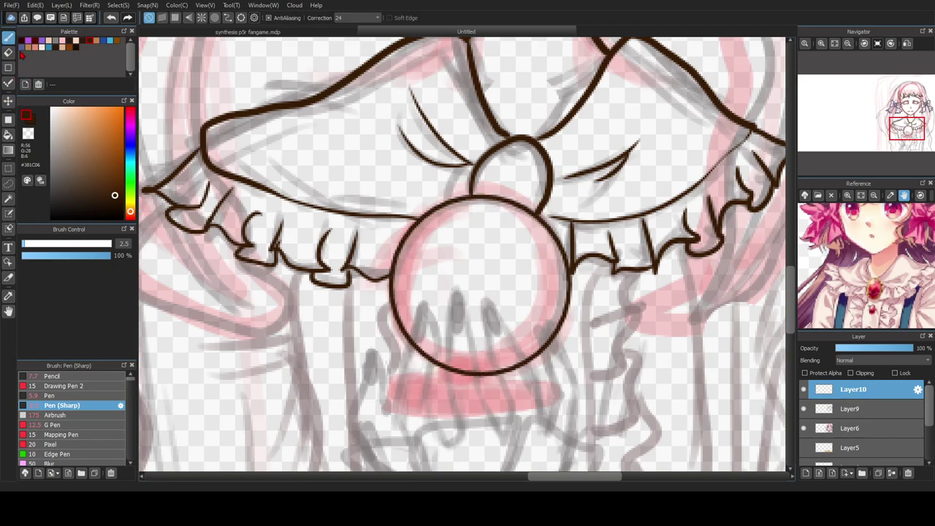
{"action": "left_click", "coordinate": [89, 395]}
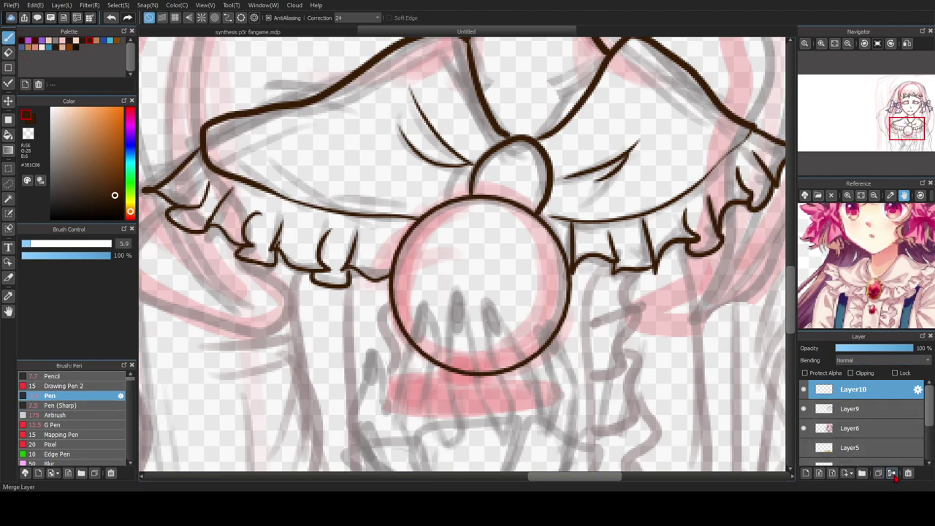
{"action": "left_click", "coordinate": [892, 472]}
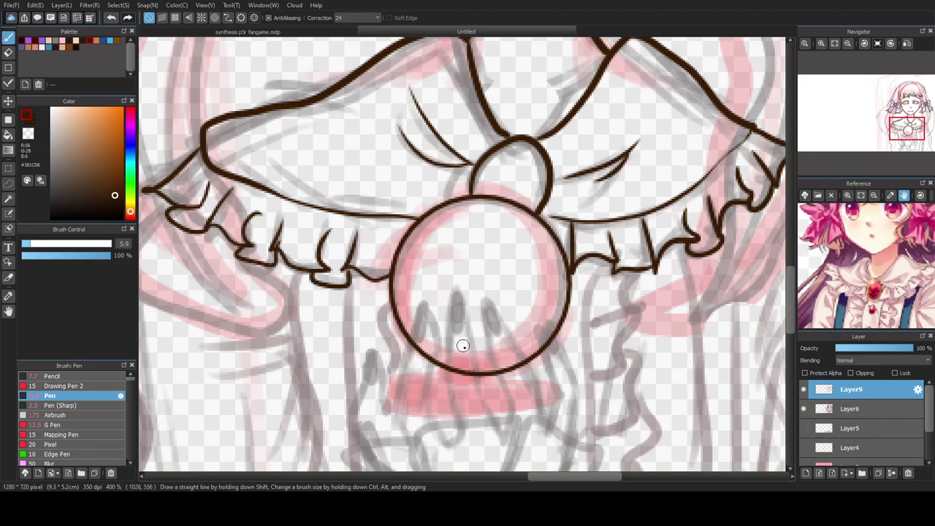
- Ink the outline of the left-hand hair lock falling from the bow over the collar to its curled tip
{"action": "scroll", "coordinate": [579, 282], "scroll_direction": "down", "scroll_amount": 4}
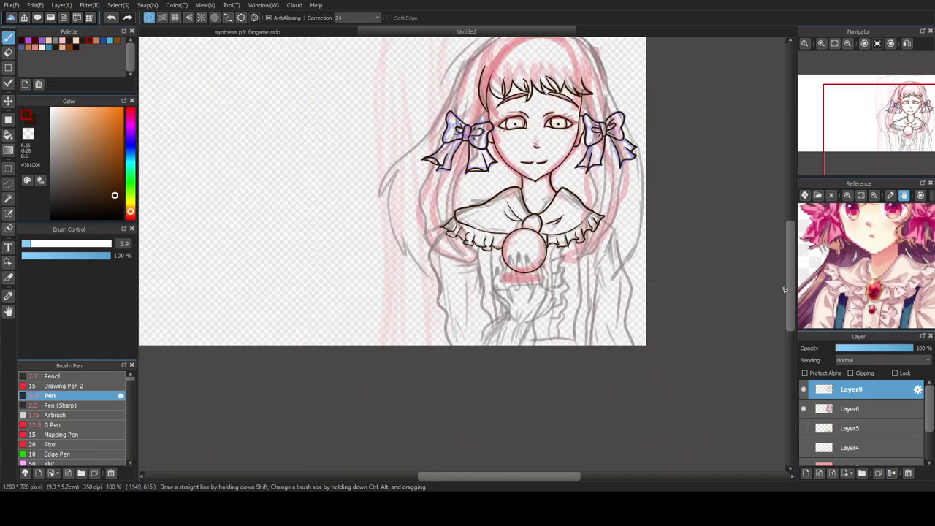
{"action": "left_click_drag", "start_coordinate": [789, 291], "coordinate": [787, 258]}
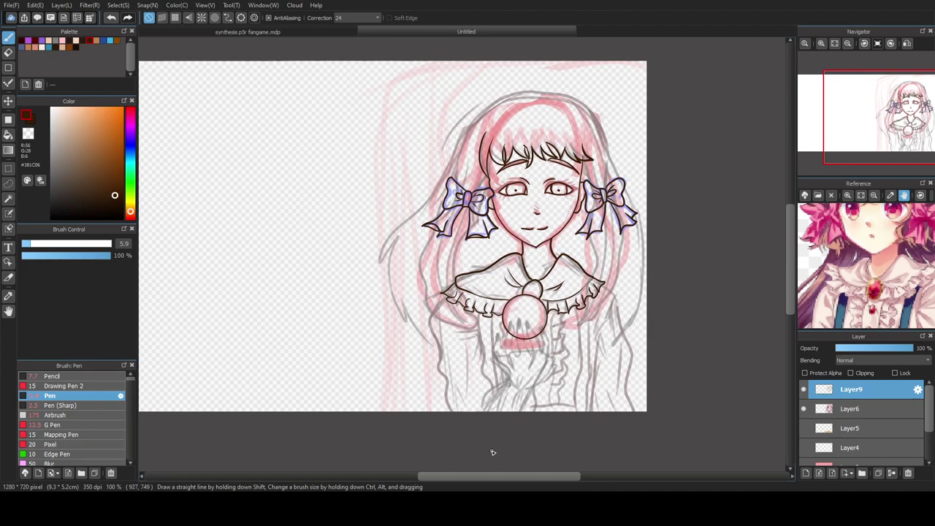
{"action": "left_click_drag", "start_coordinate": [537, 483], "coordinate": [552, 484]}
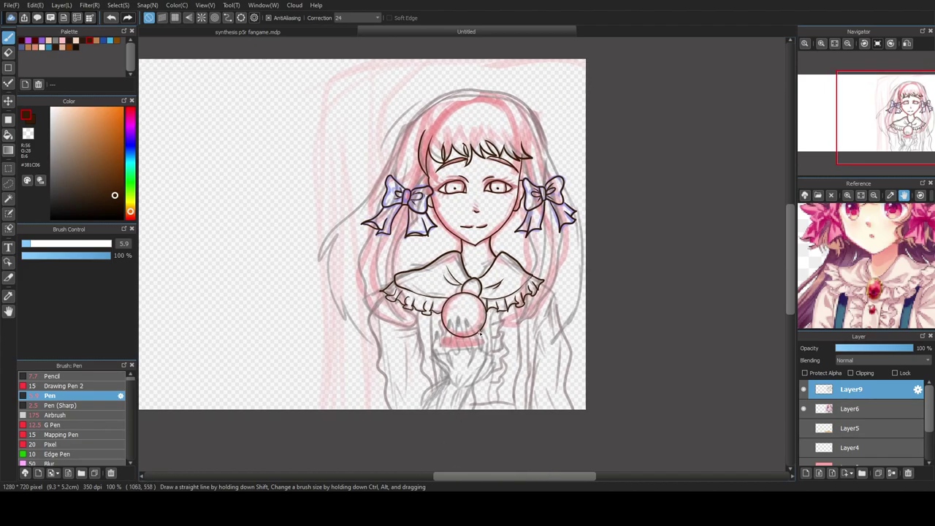
{"action": "scroll", "coordinate": [450, 352], "scroll_direction": "up", "scroll_amount": 3}
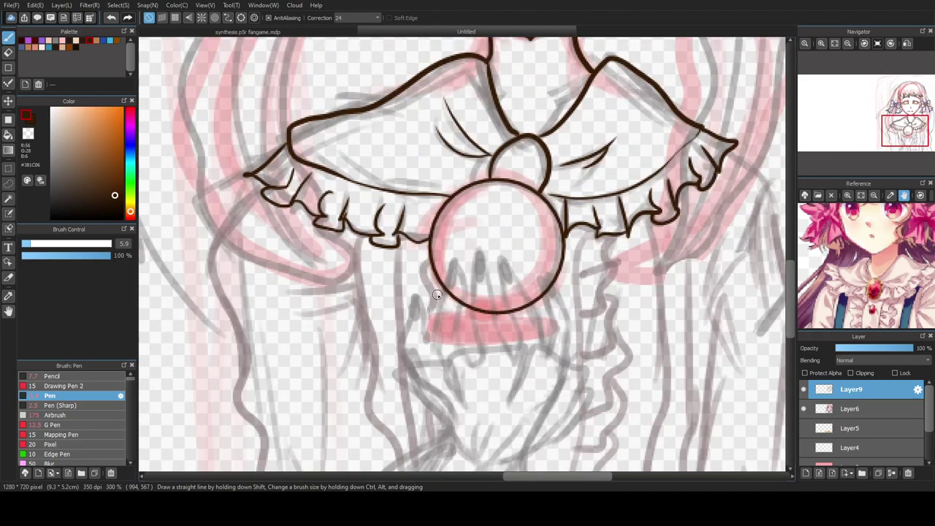
{"action": "scroll", "coordinate": [439, 297], "scroll_direction": "down", "scroll_amount": 1}
{"action": "left_click_drag", "start_coordinate": [790, 270], "coordinate": [790, 252]}
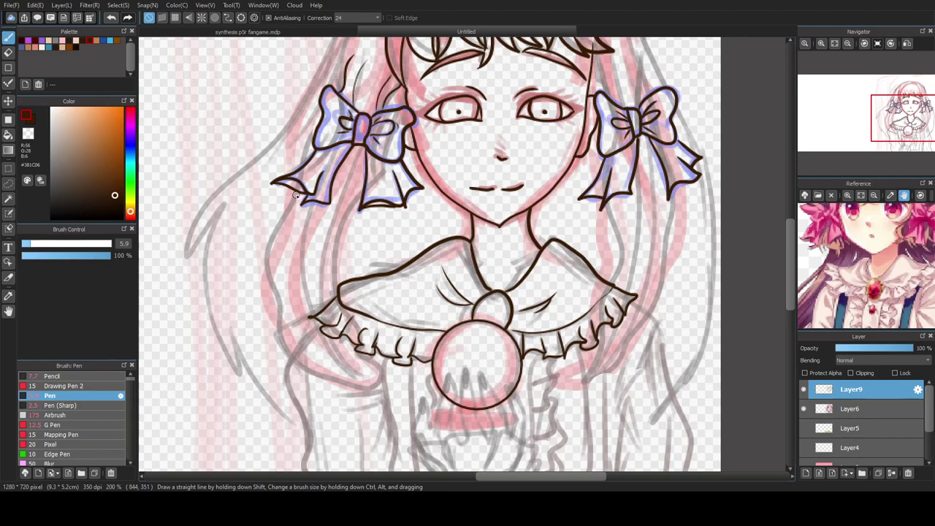
{"action": "mouse_move", "coordinate": [294, 203]}
{"action": "left_mouse_down"}
{"action": "mouse_move", "coordinate": [270, 229]}
{"action": "mouse_move", "coordinate": [270, 324]}
{"action": "left_mouse_up"}
{"action": "mouse_move", "coordinate": [293, 363]}
{"action": "left_mouse_down"}
{"action": "mouse_move", "coordinate": [313, 382]}
{"action": "mouse_move", "coordinate": [346, 388]}
{"action": "left_mouse_up"}
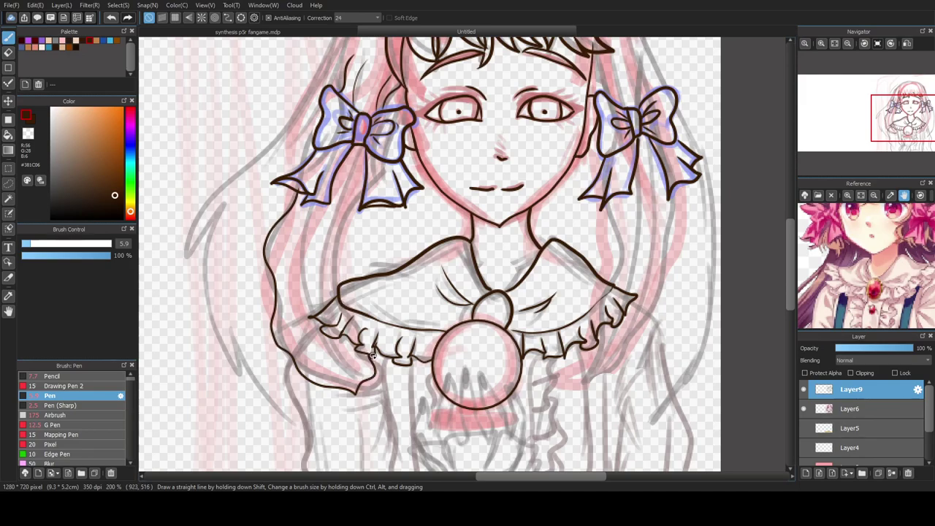
{"action": "mouse_move", "coordinate": [364, 346]}
{"action": "left_mouse_down"}
{"action": "mouse_move", "coordinate": [336, 280]}
{"action": "mouse_move", "coordinate": [345, 216]}
{"action": "left_mouse_up"}
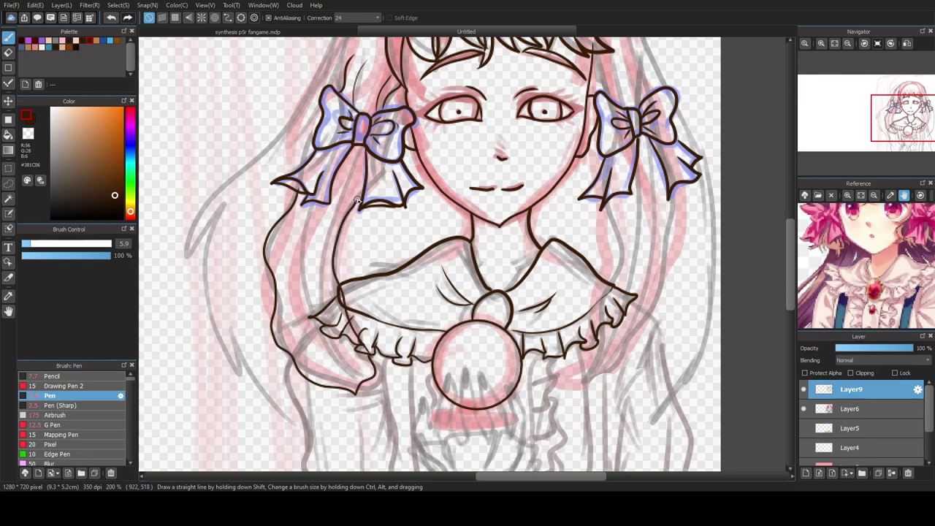
- Ink the right-hand hair lock falling from the bow over the collar, with its inner strands and the hair line above the bow
{"action": "mouse_move", "coordinate": [607, 198]}
{"action": "left_mouse_down"}
{"action": "mouse_move", "coordinate": [628, 272]}
{"action": "mouse_move", "coordinate": [588, 385]}
{"action": "mouse_move", "coordinate": [645, 350]}
{"action": "mouse_move", "coordinate": [663, 318]}
{"action": "mouse_move", "coordinate": [675, 289]}
{"action": "mouse_move", "coordinate": [667, 244]}
{"action": "mouse_move", "coordinate": [675, 193]}
{"action": "mouse_move", "coordinate": [641, 262]}
{"action": "mouse_move", "coordinate": [618, 343]}
{"action": "mouse_move", "coordinate": [591, 377]}
{"action": "mouse_move", "coordinate": [644, 320]}
{"action": "left_mouse_up"}
{"action": "left_click_drag", "start_coordinate": [661, 256], "coordinate": [656, 183]}
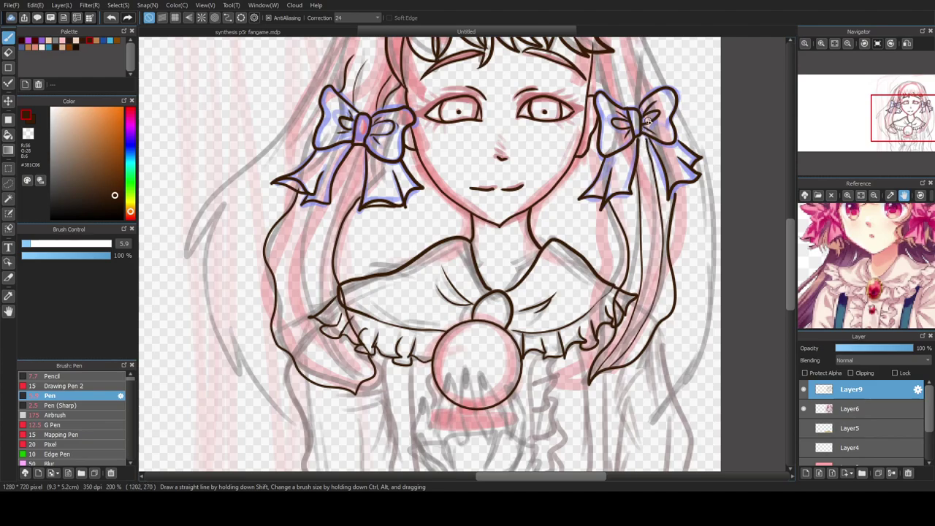
{"action": "left_click_drag", "start_coordinate": [641, 102], "coordinate": [644, 57]}
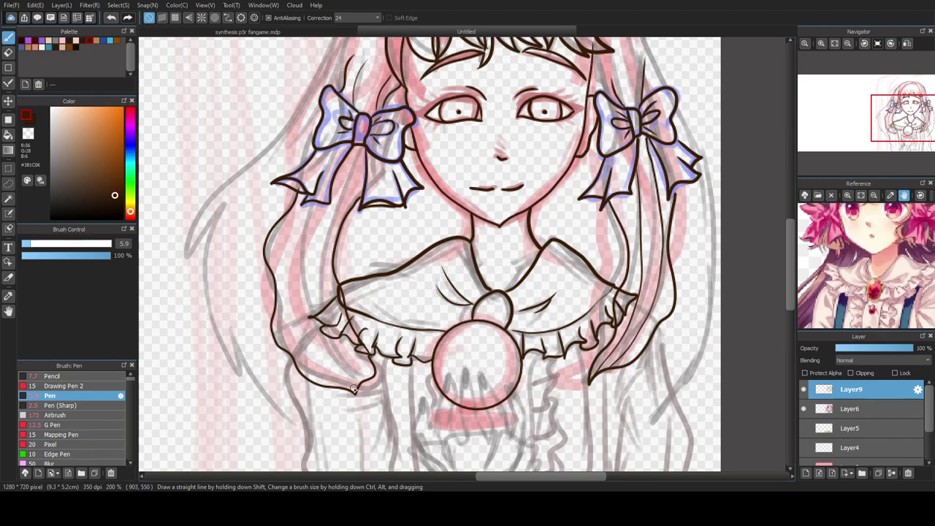
- Ink two thin inner strand lines along the left-hand hair lock, from its curled tip up to the bow
{"action": "mouse_move", "coordinate": [341, 375]}
{"action": "left_mouse_down"}
{"action": "mouse_move", "coordinate": [307, 322]}
{"action": "mouse_move", "coordinate": [296, 262]}
{"action": "mouse_move", "coordinate": [309, 211]}
{"action": "left_mouse_up"}
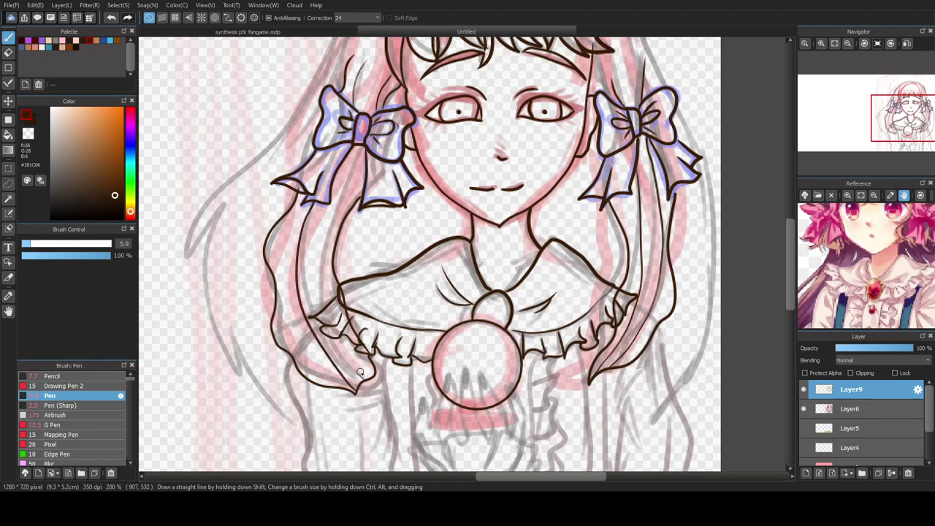
{"action": "key", "text": "ctrl+z"}
{"action": "mouse_move", "coordinate": [354, 393]}
{"action": "left_mouse_down"}
{"action": "mouse_move", "coordinate": [321, 357]}
{"action": "mouse_move", "coordinate": [294, 279]}
{"action": "mouse_move", "coordinate": [299, 206]}
{"action": "left_mouse_up"}
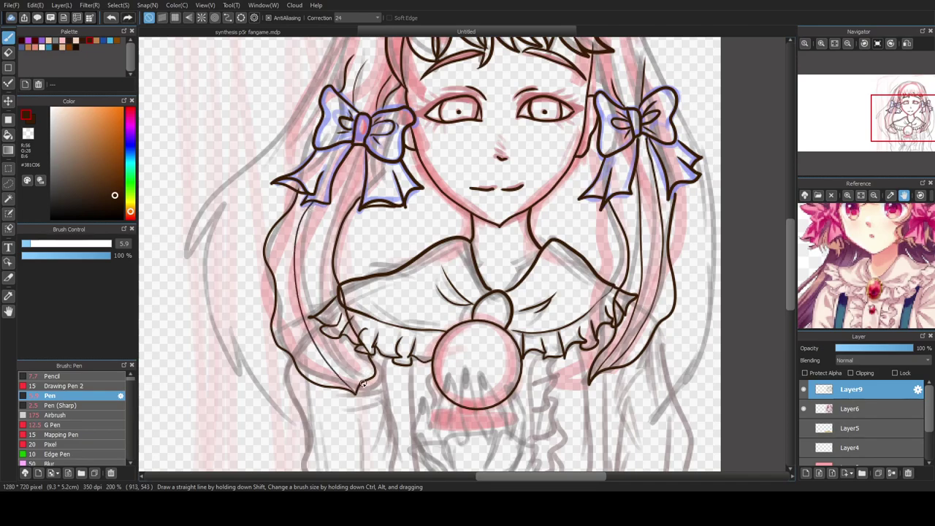
{"action": "mouse_move", "coordinate": [340, 353]}
{"action": "left_mouse_down"}
{"action": "mouse_move", "coordinate": [317, 300]}
{"action": "mouse_move", "coordinate": [320, 236]}
{"action": "mouse_move", "coordinate": [349, 180]}
{"action": "left_mouse_up"}
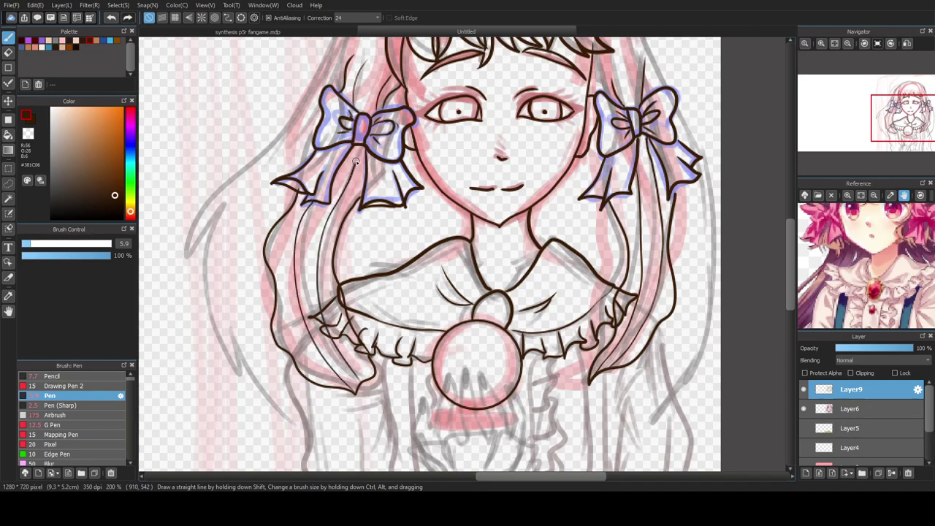
- Erase the collar and ruffle lines that cross the inside of the left-hand hair lock
{"action": "scroll", "coordinate": [323, 330], "scroll_direction": "up", "scroll_amount": 1}
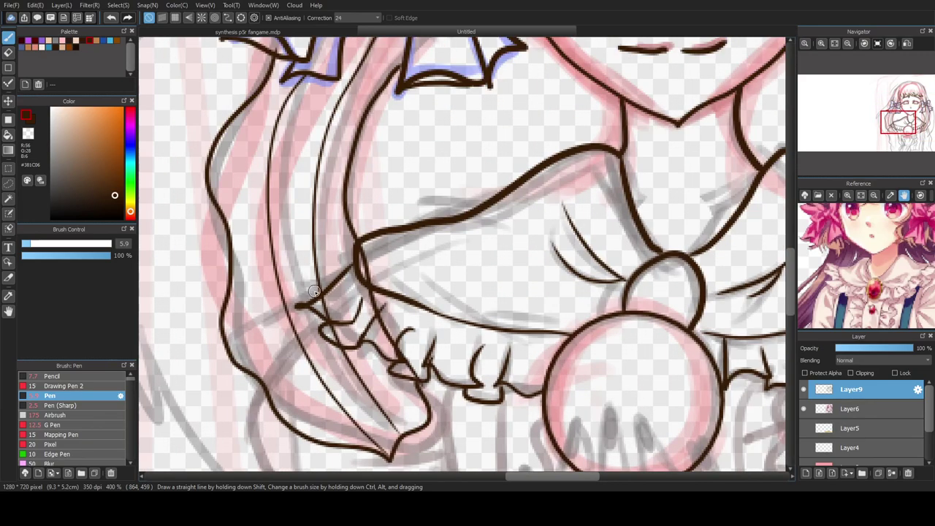
{"action": "key", "text": "e"}
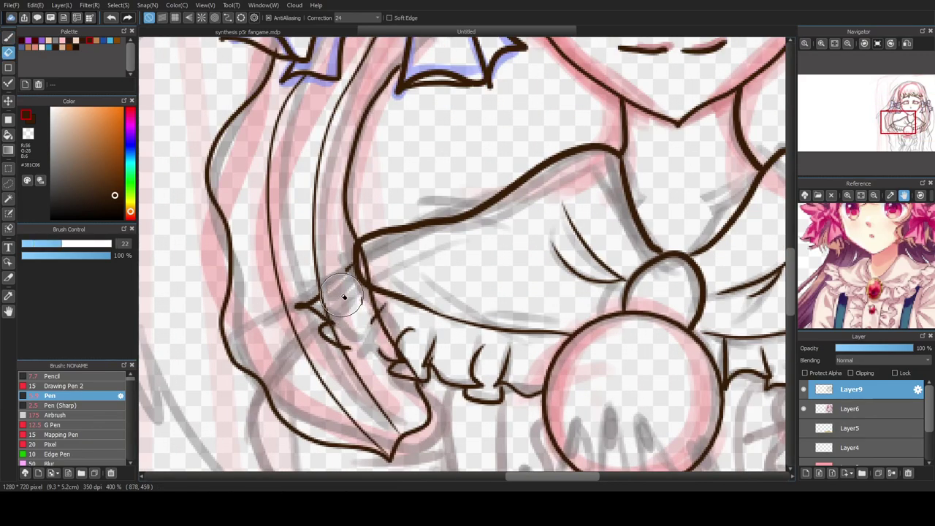
{"action": "mouse_move", "coordinate": [364, 327]}
{"action": "left_mouse_down"}
{"action": "mouse_move", "coordinate": [346, 253]}
{"action": "mouse_move", "coordinate": [363, 325]}
{"action": "mouse_move", "coordinate": [300, 323]}
{"action": "mouse_move", "coordinate": [321, 329]}
{"action": "mouse_move", "coordinate": [307, 284]}
{"action": "mouse_move", "coordinate": [348, 368]}
{"action": "left_mouse_up"}
{"action": "scroll", "coordinate": [303, 323], "scroll_direction": "up", "scroll_amount": 1}
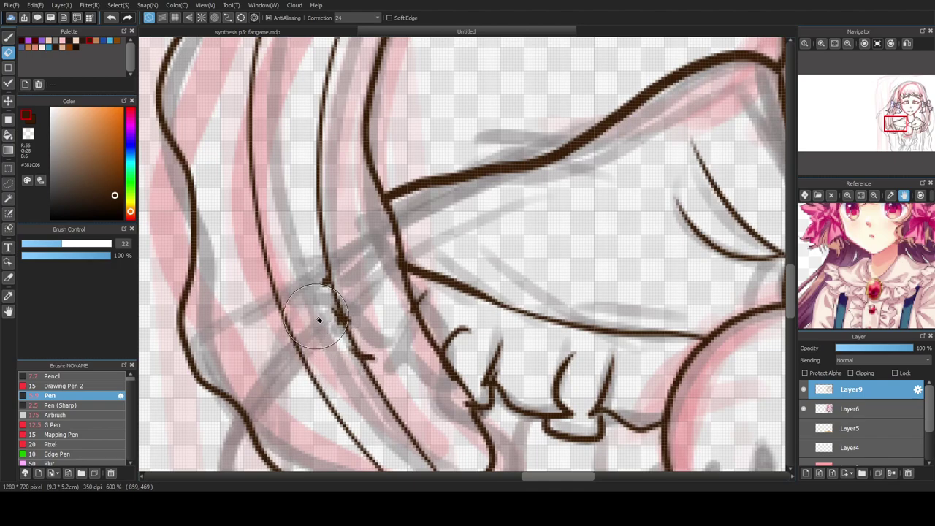
{"action": "key", "text": "b"}
{"action": "scroll", "coordinate": [297, 330], "scroll_direction": "down", "scroll_amount": 3}
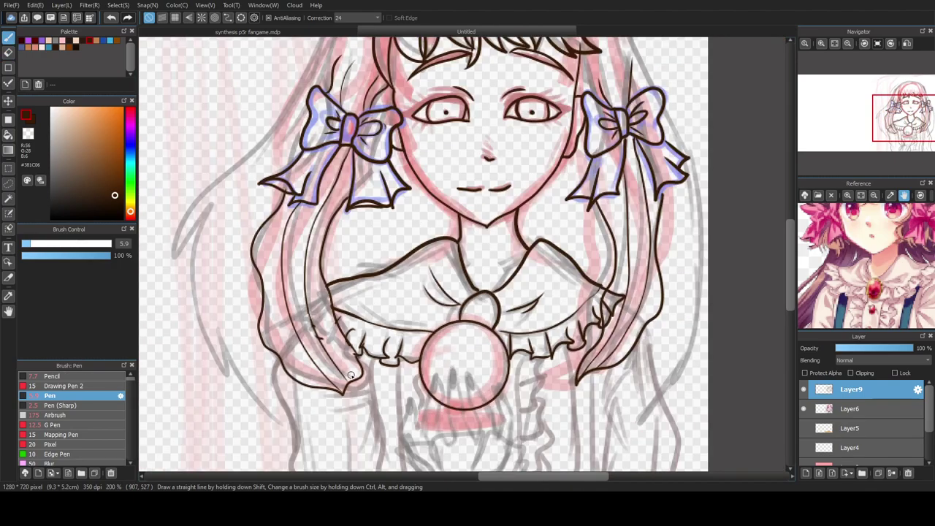
{"action": "scroll", "coordinate": [328, 359], "scroll_direction": "up", "scroll_amount": 2}
{"action": "key", "text": "e"}
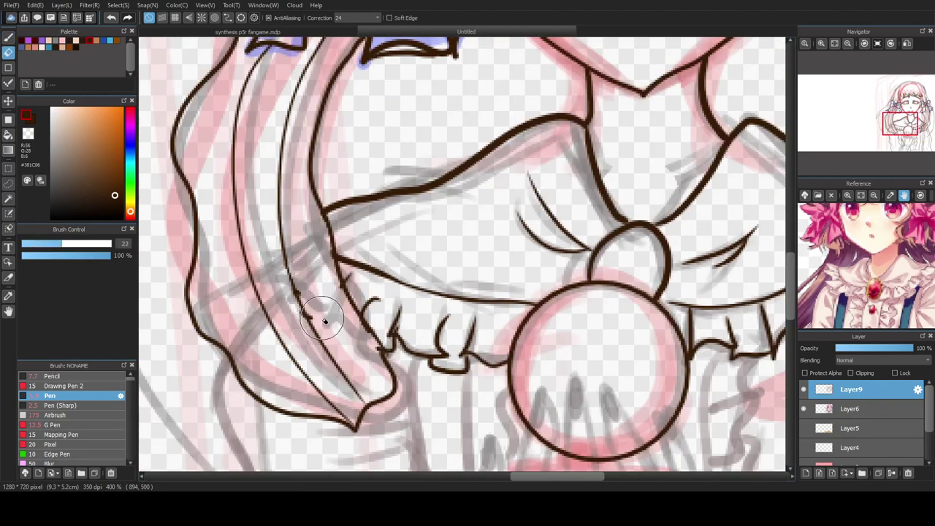
{"action": "key", "text": "b"}
{"action": "scroll", "coordinate": [278, 267], "scroll_direction": "down", "scroll_amount": 1}
{"action": "scroll", "coordinate": [277, 267], "scroll_direction": "down", "scroll_amount": 2}
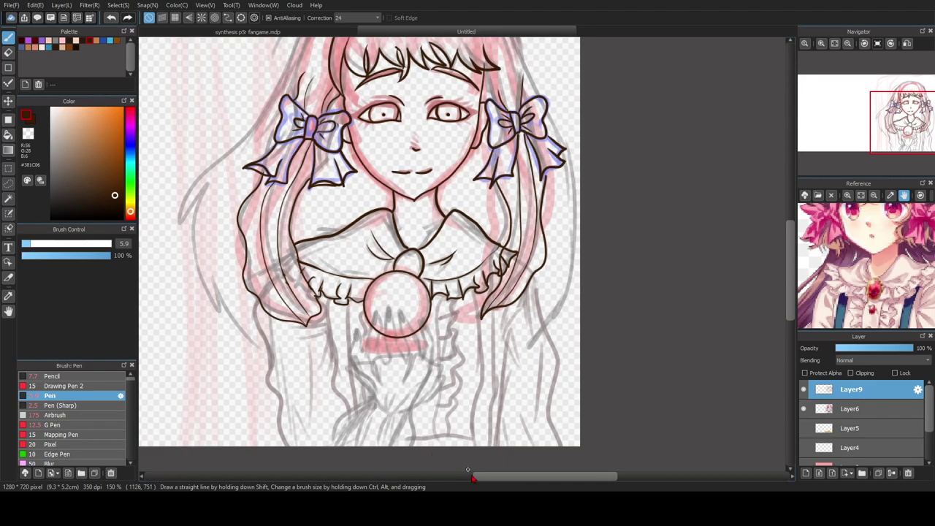
- Erase the collar corner and ruffle lines that overlap the right-hand hair lock
{"action": "scroll", "coordinate": [431, 186], "scroll_direction": "up", "scroll_amount": 1}
{"action": "scroll", "coordinate": [430, 186], "scroll_direction": "up", "scroll_amount": 3}
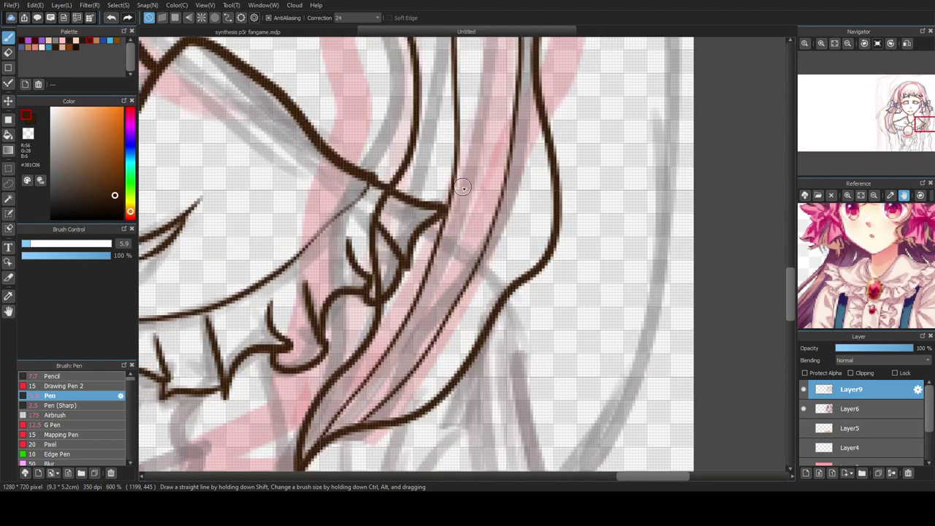
{"action": "key", "text": "e"}
{"action": "left_click_drag", "start_coordinate": [431, 186], "coordinate": [404, 283]}
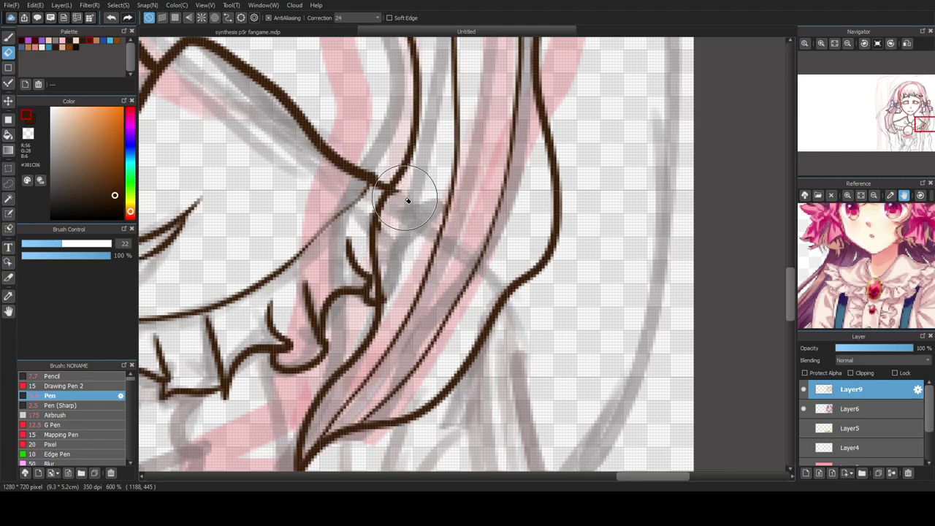
{"action": "key", "text": "b"}
{"action": "scroll", "coordinate": [406, 223], "scroll_direction": "down", "scroll_amount": 7}
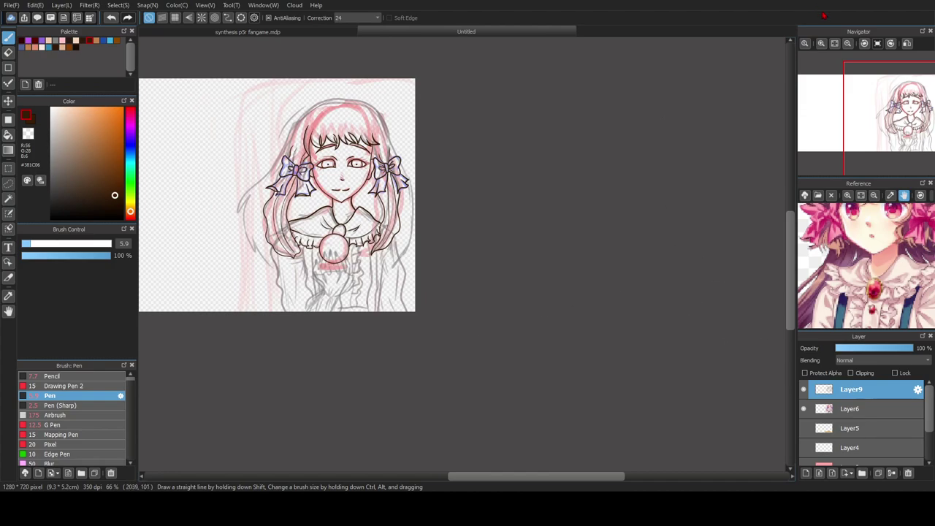
- Ink the three middle pointed fingers over the lower part of the orb, following the sketched hand
{"action": "left_click_drag", "start_coordinate": [794, 277], "coordinate": [794, 279]}
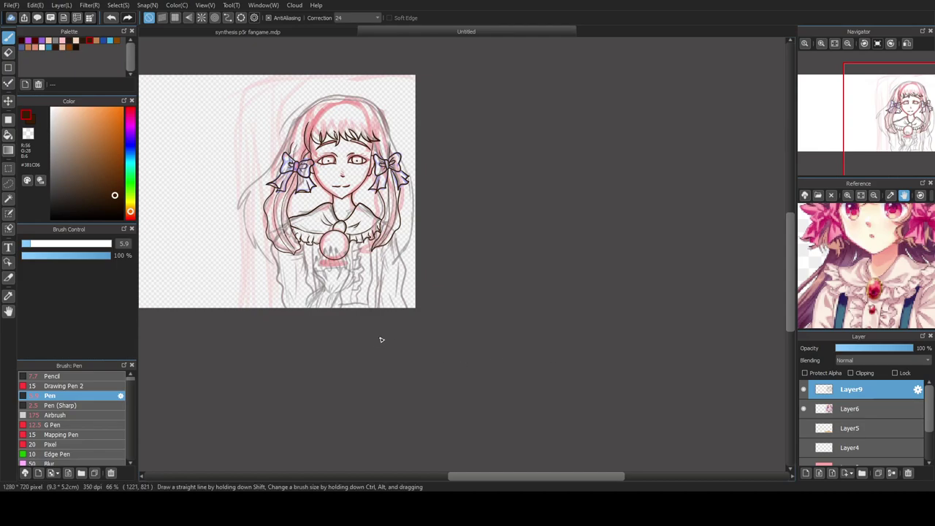
{"action": "left_click_drag", "start_coordinate": [529, 476], "coordinate": [517, 476]}
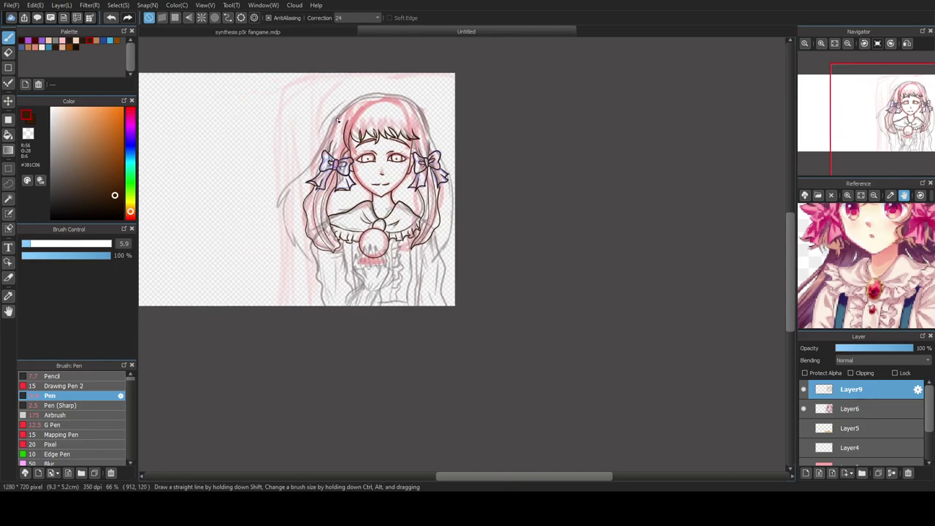
{"action": "scroll", "coordinate": [337, 122], "scroll_direction": "up", "scroll_amount": 1}
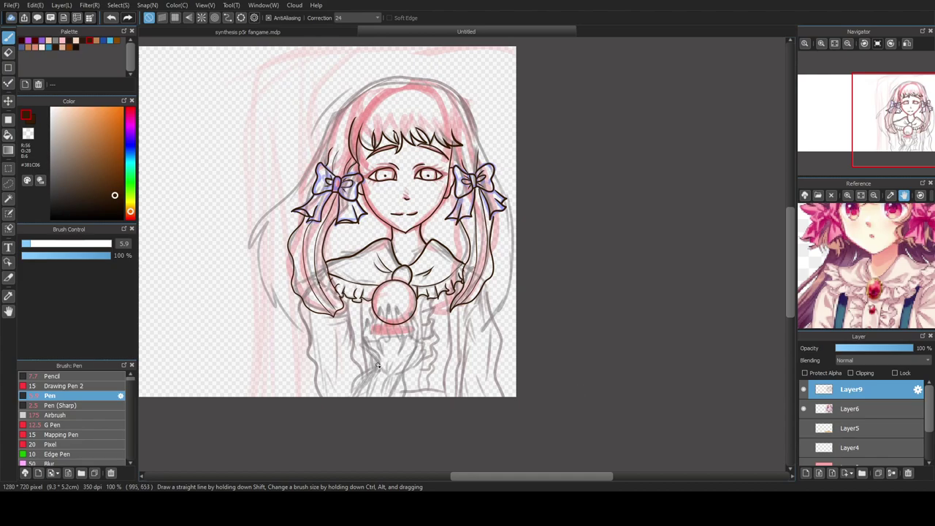
{"action": "scroll", "coordinate": [377, 365], "scroll_direction": "up", "scroll_amount": 3}
{"action": "scroll", "coordinate": [392, 334], "scroll_direction": "up", "scroll_amount": 2}
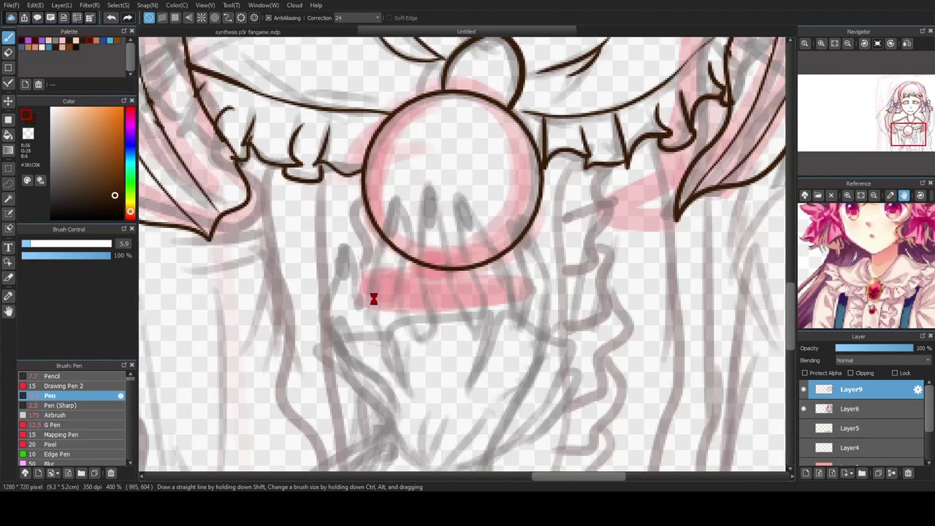
{"action": "key", "text": "e"}
{"action": "key", "text": "b"}
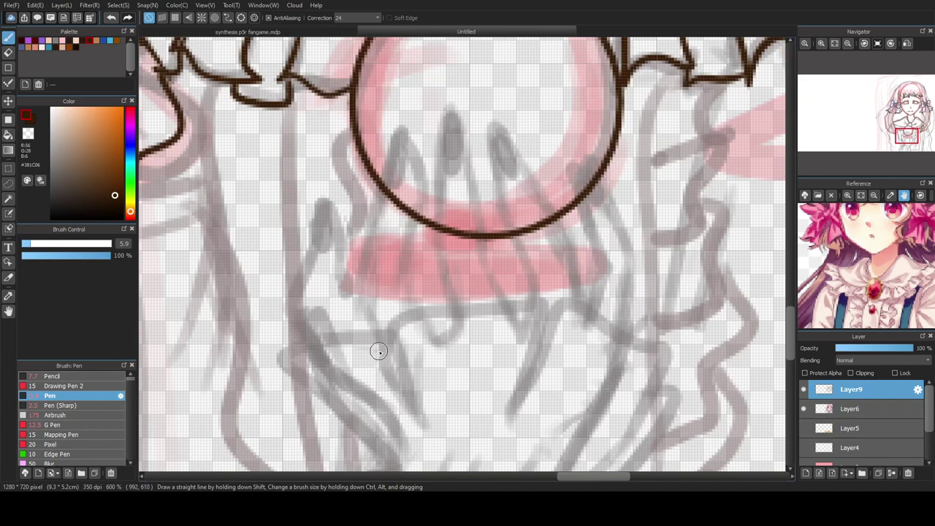
{"action": "mouse_move", "coordinate": [378, 336]}
{"action": "left_mouse_down"}
{"action": "mouse_move", "coordinate": [354, 282]}
{"action": "mouse_move", "coordinate": [407, 122]}
{"action": "mouse_move", "coordinate": [422, 199]}
{"action": "mouse_move", "coordinate": [405, 260]}
{"action": "mouse_move", "coordinate": [435, 331]}
{"action": "mouse_move", "coordinate": [446, 337]}
{"action": "mouse_move", "coordinate": [456, 327]}
{"action": "mouse_move", "coordinate": [436, 207]}
{"action": "mouse_move", "coordinate": [451, 105]}
{"action": "mouse_move", "coordinate": [475, 161]}
{"action": "mouse_move", "coordinate": [483, 238]}
{"action": "mouse_move", "coordinate": [520, 331]}
{"action": "mouse_move", "coordinate": [528, 334]}
{"action": "mouse_move", "coordinate": [535, 302]}
{"action": "mouse_move", "coordinate": [493, 132]}
{"action": "mouse_move", "coordinate": [521, 156]}
{"action": "mouse_move", "coordinate": [563, 223]}
{"action": "left_mouse_up"}
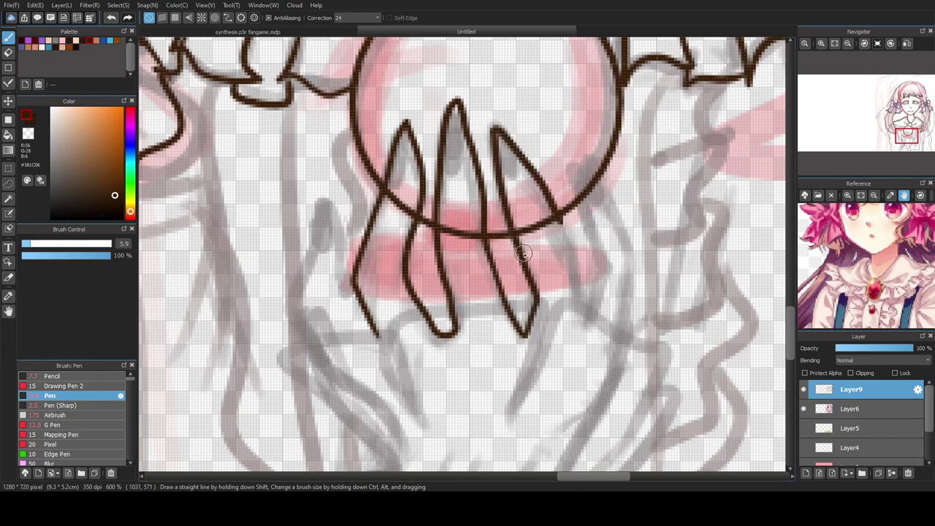
- Erase the orb outline where it crosses the fingers, and ink the remaining outer fingers on both sides of the hand
{"action": "key", "text": "e"}
{"action": "left_click_drag", "start_coordinate": [531, 162], "coordinate": [549, 211]}
{"action": "key", "text": "b"}
{"action": "mouse_move", "coordinate": [514, 135]}
{"action": "left_mouse_down"}
{"action": "mouse_move", "coordinate": [575, 254]}
{"action": "mouse_move", "coordinate": [579, 307]}
{"action": "mouse_move", "coordinate": [578, 296]}
{"action": "mouse_move", "coordinate": [588, 304]}
{"action": "mouse_move", "coordinate": [606, 266]}
{"action": "mouse_move", "coordinate": [586, 207]}
{"action": "mouse_move", "coordinate": [595, 155]}
{"action": "mouse_move", "coordinate": [634, 255]}
{"action": "mouse_move", "coordinate": [625, 329]}
{"action": "left_mouse_up"}
{"action": "key", "text": "ctrl+z"}
{"action": "key", "text": "e"}
{"action": "mouse_move", "coordinate": [406, 187]}
{"action": "left_mouse_down"}
{"action": "mouse_move", "coordinate": [399, 218]}
{"action": "mouse_move", "coordinate": [401, 200]}
{"action": "mouse_move", "coordinate": [472, 234]}
{"action": "mouse_move", "coordinate": [464, 212]}
{"action": "mouse_move", "coordinate": [468, 247]}
{"action": "mouse_move", "coordinate": [461, 223]}
{"action": "mouse_move", "coordinate": [472, 244]}
{"action": "left_mouse_up"}
{"action": "left_click_drag", "start_coordinate": [545, 233], "coordinate": [539, 221]}
{"action": "key", "text": "b"}
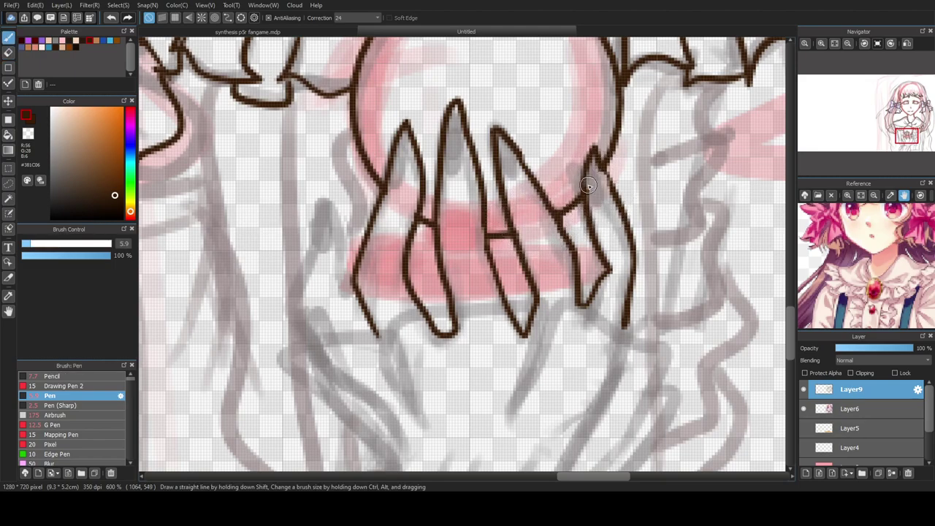
{"action": "mouse_move", "coordinate": [331, 371]}
{"action": "left_mouse_down"}
{"action": "mouse_move", "coordinate": [286, 306]}
{"action": "mouse_move", "coordinate": [325, 189]}
{"action": "mouse_move", "coordinate": [340, 222]}
{"action": "mouse_move", "coordinate": [338, 281]}
{"action": "mouse_move", "coordinate": [355, 298]}
{"action": "mouse_move", "coordinate": [343, 272]}
{"action": "left_mouse_up"}
{"action": "scroll", "coordinate": [337, 247], "scroll_direction": "down", "scroll_amount": 4}
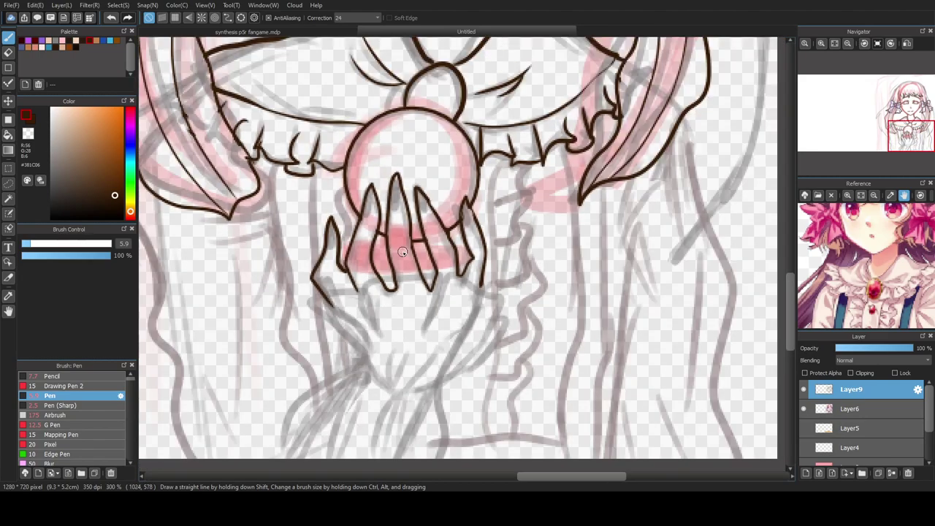
{"action": "scroll", "coordinate": [440, 276], "scroll_direction": "down", "scroll_amount": 3}
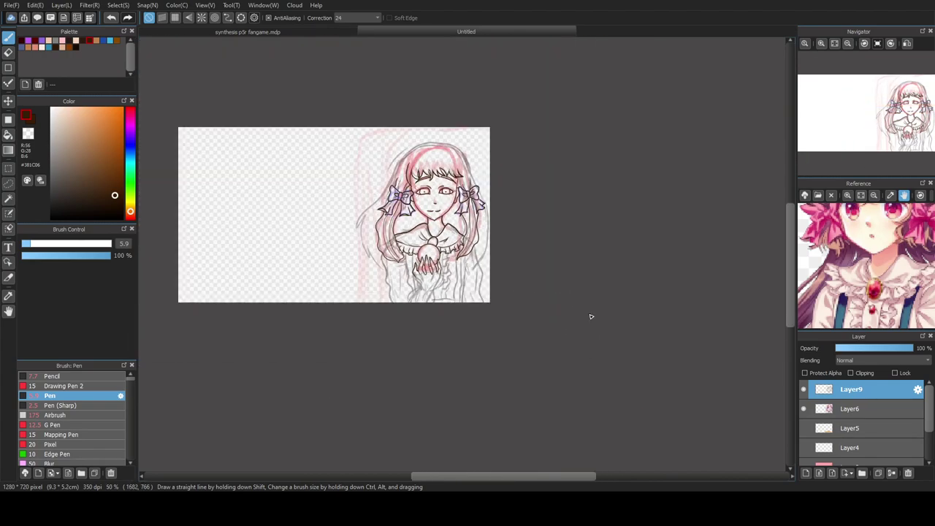
- Ink the flared cuff below the fingers and both sides of the puffed sleeve down to the canvas edge
{"action": "mouse_move", "coordinate": [845, 143]}
{"action": "scroll", "coordinate": [422, 267], "scroll_direction": "up", "scroll_amount": 5}
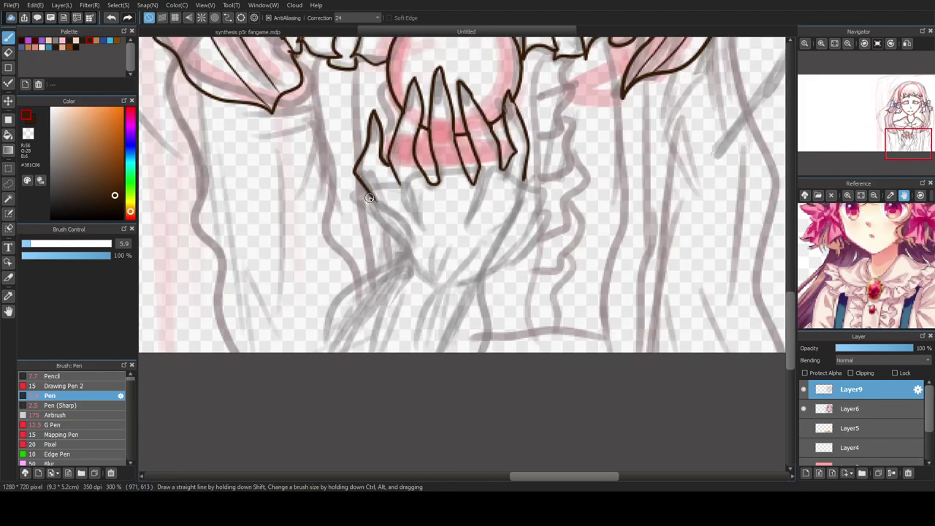
{"action": "mouse_move", "coordinate": [353, 195]}
{"action": "left_mouse_down"}
{"action": "mouse_move", "coordinate": [380, 202]}
{"action": "mouse_move", "coordinate": [404, 184]}
{"action": "mouse_move", "coordinate": [424, 227]}
{"action": "mouse_move", "coordinate": [415, 190]}
{"action": "mouse_move", "coordinate": [424, 183]}
{"action": "mouse_move", "coordinate": [486, 180]}
{"action": "mouse_move", "coordinate": [474, 215]}
{"action": "mouse_move", "coordinate": [518, 177]}
{"action": "mouse_move", "coordinate": [543, 192]}
{"action": "mouse_move", "coordinate": [517, 246]}
{"action": "left_mouse_up"}
{"action": "mouse_move", "coordinate": [538, 213]}
{"action": "left_mouse_down"}
{"action": "mouse_move", "coordinate": [543, 237]}
{"action": "mouse_move", "coordinate": [521, 263]}
{"action": "mouse_move", "coordinate": [474, 279]}
{"action": "left_mouse_up"}
{"action": "mouse_move", "coordinate": [359, 192]}
{"action": "left_mouse_down"}
{"action": "mouse_move", "coordinate": [351, 196]}
{"action": "mouse_move", "coordinate": [399, 251]}
{"action": "mouse_move", "coordinate": [387, 271]}
{"action": "mouse_move", "coordinate": [335, 300]}
{"action": "mouse_move", "coordinate": [320, 352]}
{"action": "left_mouse_up"}
{"action": "mouse_move", "coordinate": [473, 280]}
{"action": "left_mouse_down"}
{"action": "mouse_move", "coordinate": [495, 335]}
{"action": "mouse_move", "coordinate": [478, 384]}
{"action": "left_mouse_up"}
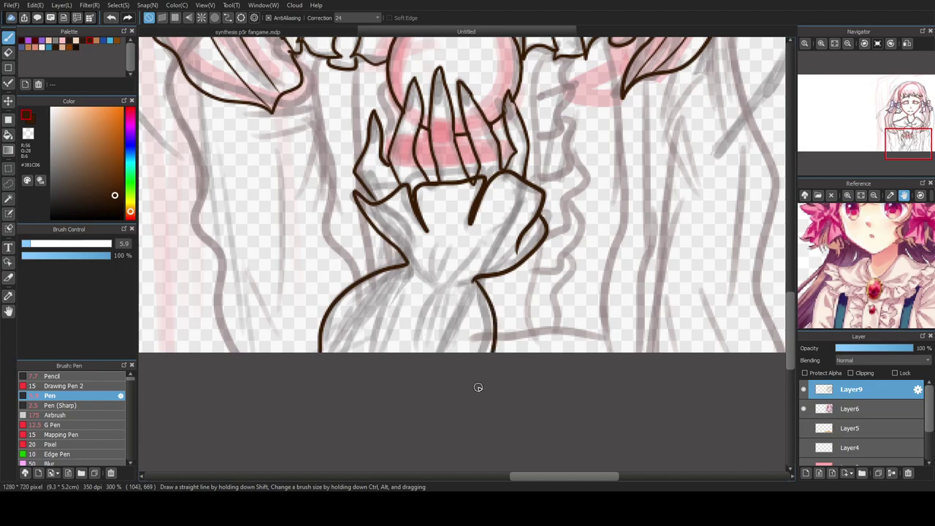
- Ink the gathered wrist line joining cuff and sleeve, with short pleat folds rising from it into the cuff
{"action": "scroll", "coordinate": [412, 262], "scroll_direction": "up", "scroll_amount": 2}
{"action": "left_click_drag", "start_coordinate": [407, 270], "coordinate": [439, 292]}
{"action": "mouse_move", "coordinate": [417, 229]}
{"action": "left_mouse_down"}
{"action": "mouse_move", "coordinate": [443, 299]}
{"action": "mouse_move", "coordinate": [463, 221]}
{"action": "left_mouse_up"}
{"action": "mouse_move", "coordinate": [441, 303]}
{"action": "left_mouse_down"}
{"action": "mouse_move", "coordinate": [464, 301]}
{"action": "mouse_move", "coordinate": [484, 236]}
{"action": "mouse_move", "coordinate": [478, 312]}
{"action": "mouse_move", "coordinate": [536, 234]}
{"action": "left_mouse_up"}
{"action": "mouse_move", "coordinate": [479, 312]}
{"action": "left_mouse_down"}
{"action": "mouse_move", "coordinate": [532, 288]}
{"action": "mouse_move", "coordinate": [551, 241]}
{"action": "mouse_move", "coordinate": [556, 265]}
{"action": "mouse_move", "coordinate": [535, 308]}
{"action": "mouse_move", "coordinate": [472, 312]}
{"action": "left_mouse_up"}
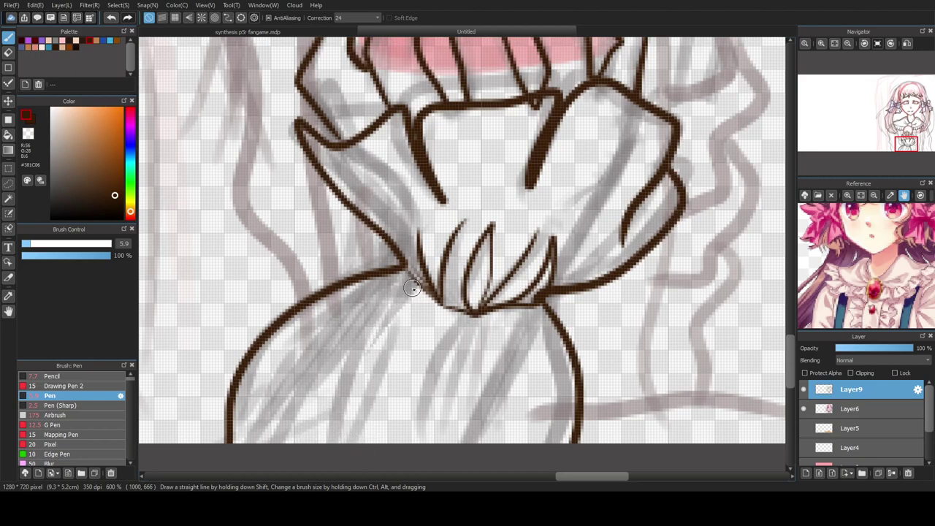
- Ink the fabric fold lines fanning down from the gathered wrist across the puffed sleeve, redoing strokes that miss
{"action": "mouse_move", "coordinate": [440, 304]}
{"action": "left_mouse_down"}
{"action": "mouse_move", "coordinate": [380, 336]}
{"action": "mouse_move", "coordinate": [304, 417]}
{"action": "left_mouse_up"}
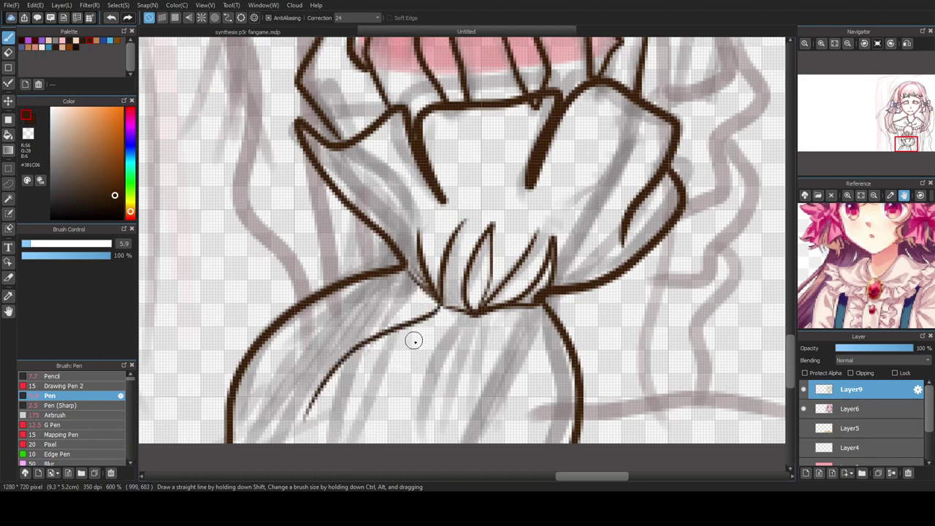
{"action": "key", "text": "ctrl+z"}
{"action": "mouse_move", "coordinate": [436, 312]}
{"action": "left_mouse_down"}
{"action": "mouse_move", "coordinate": [373, 346]}
{"action": "mouse_move", "coordinate": [313, 426]}
{"action": "left_mouse_up"}
{"action": "left_click", "coordinate": [438, 329]}
{"action": "left_click_drag", "start_coordinate": [427, 367], "coordinate": [421, 433]}
{"action": "key", "text": "ctrl+z"}
{"action": "mouse_move", "coordinate": [454, 320]}
{"action": "left_mouse_down"}
{"action": "mouse_move", "coordinate": [452, 363]}
{"action": "mouse_move", "coordinate": [417, 442]}
{"action": "left_mouse_up"}
{"action": "left_click_drag", "start_coordinate": [491, 328], "coordinate": [528, 410]}
{"action": "mouse_move", "coordinate": [399, 296]}
{"action": "left_mouse_down"}
{"action": "mouse_move", "coordinate": [376, 298]}
{"action": "mouse_move", "coordinate": [313, 343]}
{"action": "mouse_move", "coordinate": [291, 381]}
{"action": "left_mouse_up"}
{"action": "mouse_move", "coordinate": [393, 292]}
{"action": "left_mouse_down"}
{"action": "mouse_move", "coordinate": [358, 338]}
{"action": "mouse_move", "coordinate": [319, 357]}
{"action": "mouse_move", "coordinate": [297, 380]}
{"action": "left_mouse_up"}
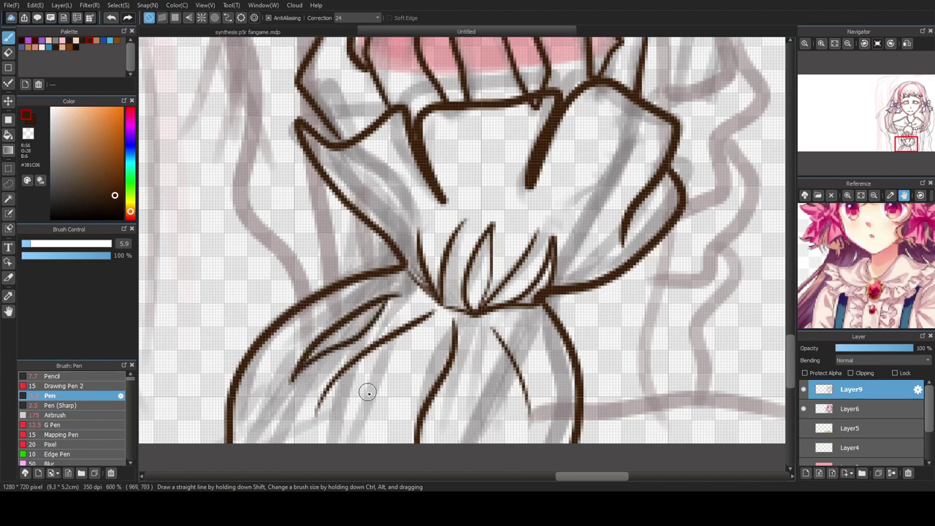
{"action": "mouse_move", "coordinate": [452, 333]}
{"action": "left_mouse_down"}
{"action": "mouse_move", "coordinate": [417, 384]}
{"action": "mouse_move", "coordinate": [407, 443]}
{"action": "left_mouse_up"}
{"action": "left_click_drag", "start_coordinate": [530, 339], "coordinate": [559, 412]}
{"action": "scroll", "coordinate": [367, 387], "scroll_direction": "down", "scroll_amount": 5}
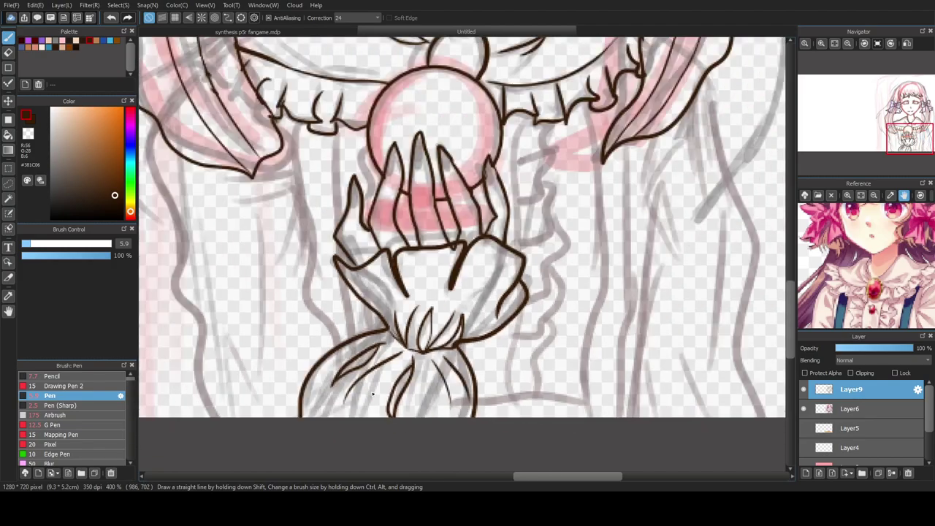
{"action": "scroll", "coordinate": [406, 406], "scroll_direction": "down", "scroll_amount": 2}
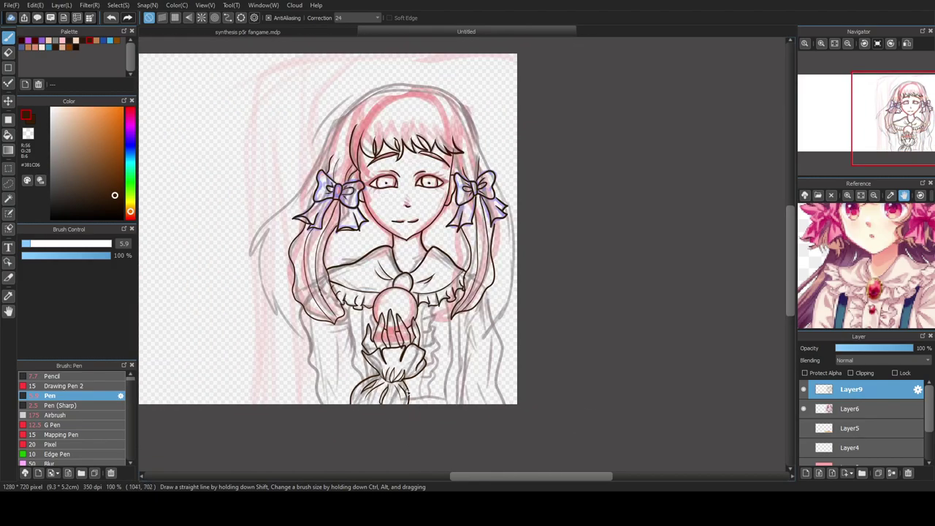
- Ink the visible parts of the orb's base between and beside the fingers, including its lower edge above the cuff
{"action": "scroll", "coordinate": [402, 307], "scroll_direction": "up", "scroll_amount": 7}
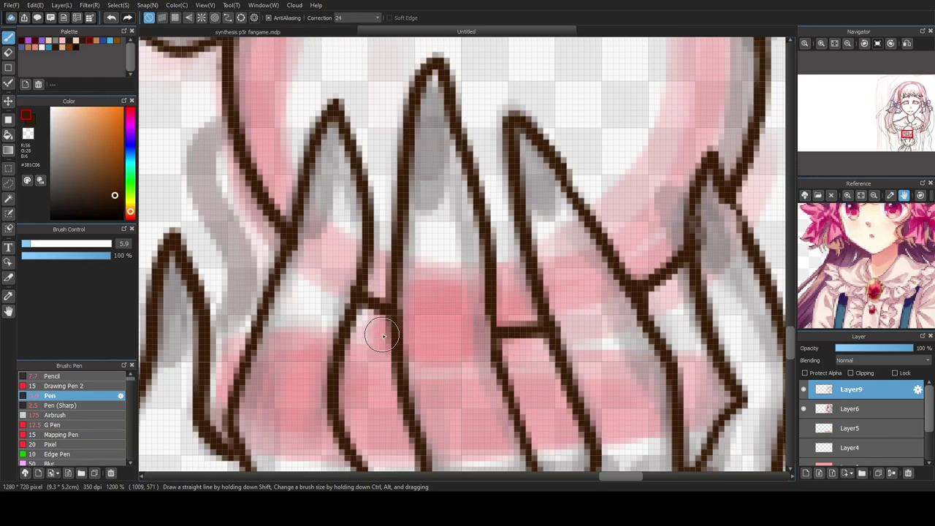
{"action": "mouse_move", "coordinate": [383, 336]}
{"action": "left_mouse_down"}
{"action": "mouse_move", "coordinate": [365, 317]}
{"action": "mouse_move", "coordinate": [375, 355]}
{"action": "mouse_move", "coordinate": [391, 364]}
{"action": "left_mouse_up"}
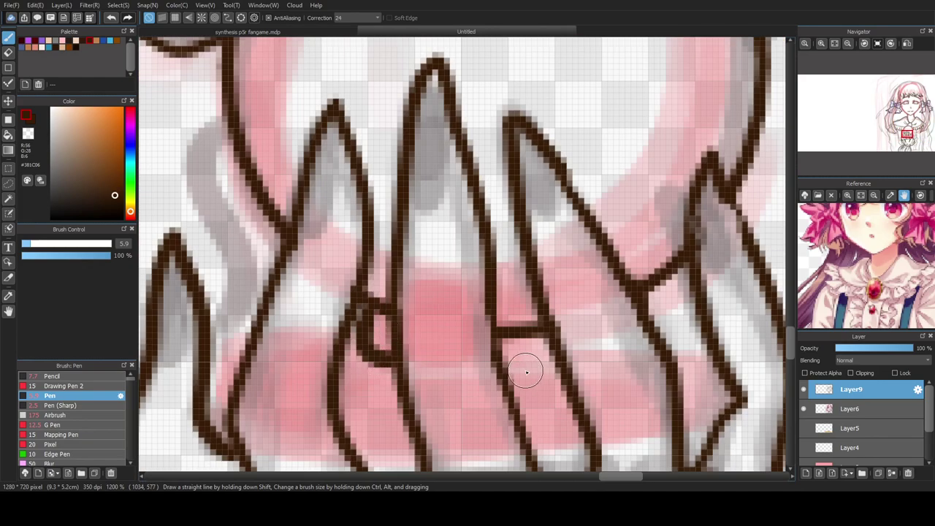
{"action": "left_click_drag", "start_coordinate": [551, 344], "coordinate": [504, 355]}
{"action": "mouse_move", "coordinate": [256, 329]}
{"action": "left_mouse_down"}
{"action": "mouse_move", "coordinate": [219, 345]}
{"action": "mouse_move", "coordinate": [210, 382]}
{"action": "mouse_move", "coordinate": [223, 445]}
{"action": "left_mouse_up"}
{"action": "scroll", "coordinate": [274, 432], "scroll_direction": "down", "scroll_amount": 2}
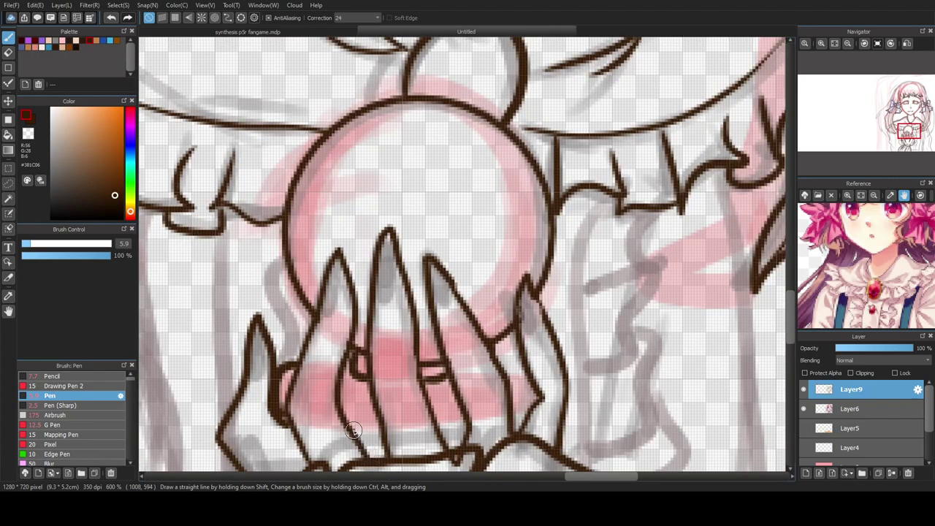
{"action": "left_click_drag", "start_coordinate": [367, 433], "coordinate": [384, 432]}
{"action": "left_click_drag", "start_coordinate": [441, 426], "coordinate": [528, 412]}
{"action": "scroll", "coordinate": [441, 408], "scroll_direction": "down", "scroll_amount": 8}
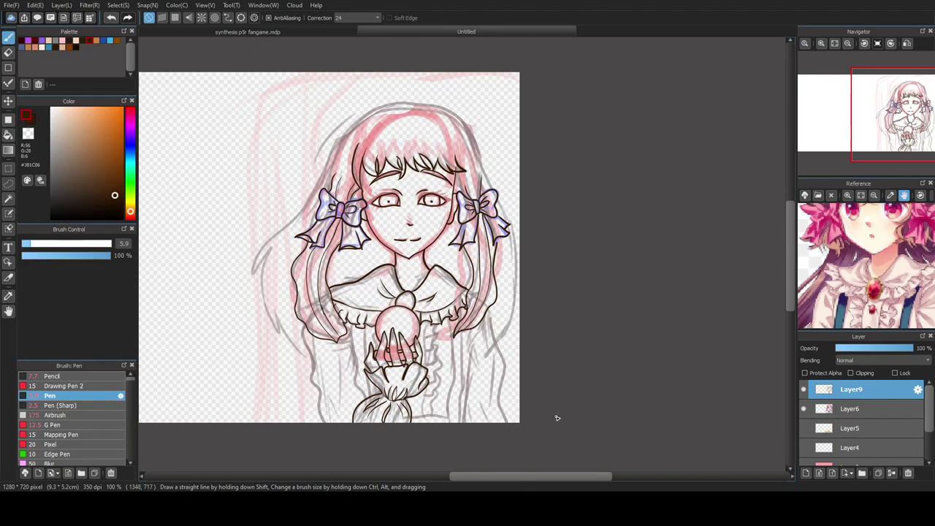
{"action": "left_click_drag", "start_coordinate": [790, 276], "coordinate": [791, 288]}
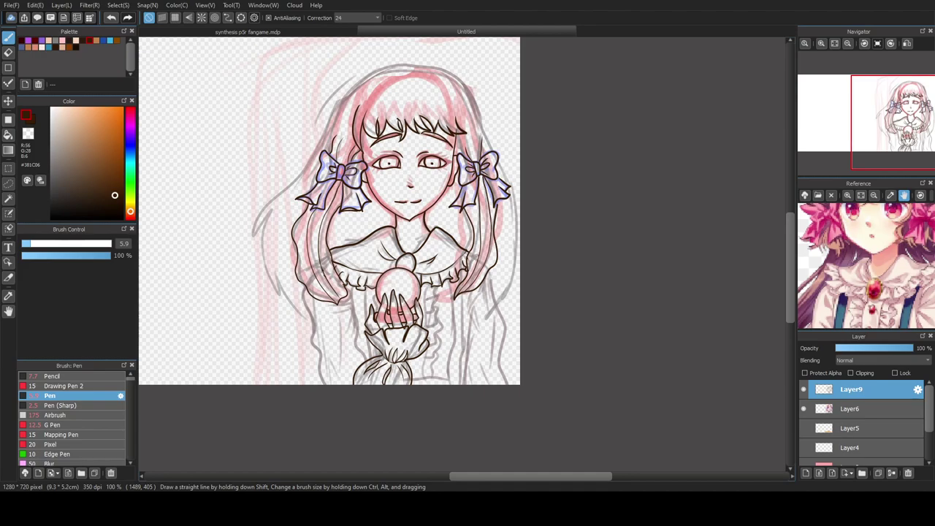
{"action": "left_click_drag", "start_coordinate": [487, 488], "coordinate": [541, 482]}
{"action": "scroll", "coordinate": [407, 344], "scroll_direction": "up", "scroll_amount": 1}
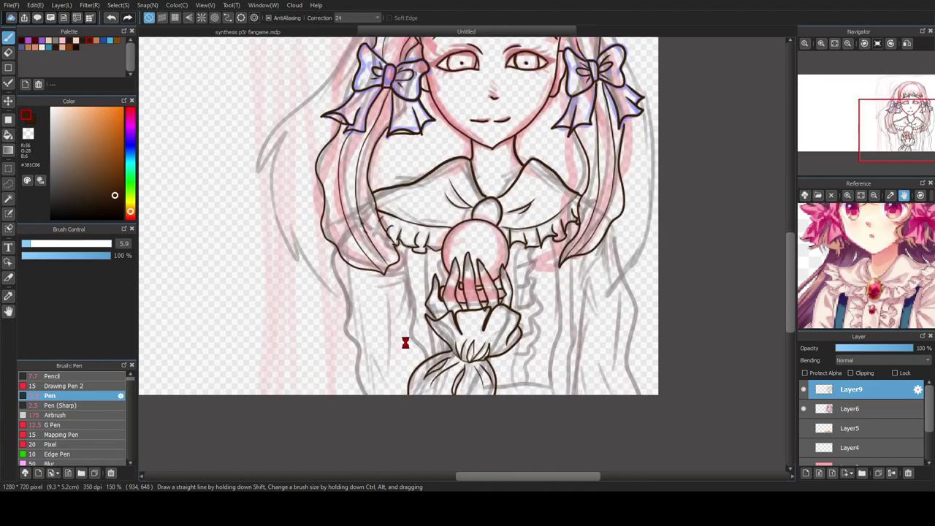
{"action": "scroll", "coordinate": [407, 344], "scroll_direction": "up", "scroll_amount": 1}
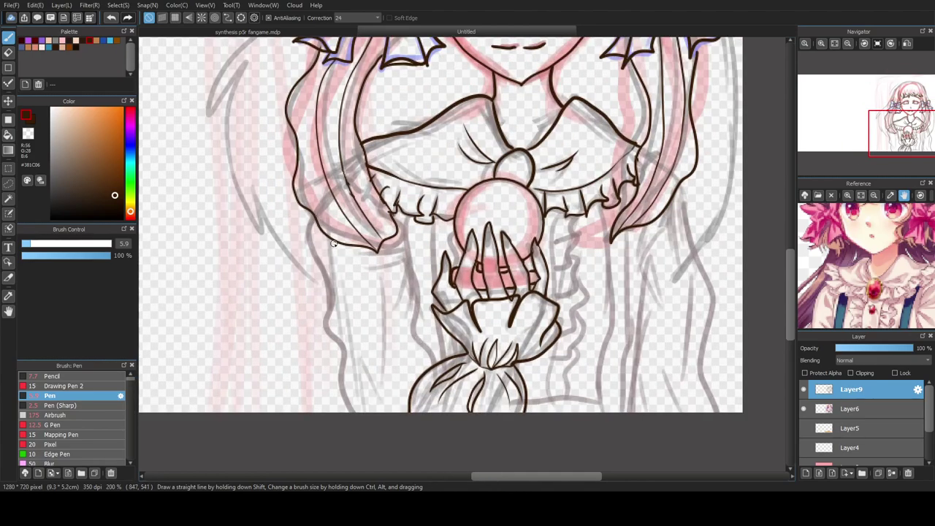
- Ink the outer edges of both upper sleeves down to the canvas edge, plus the inner edge of the sleeve on the left
{"action": "left_click_drag", "start_coordinate": [315, 210], "coordinate": [315, 254]}
{"action": "key", "text": "ctrl+z"}
{"action": "mouse_move", "coordinate": [312, 221]}
{"action": "left_mouse_down"}
{"action": "mouse_move", "coordinate": [308, 235]}
{"action": "mouse_move", "coordinate": [325, 282]}
{"action": "mouse_move", "coordinate": [319, 333]}
{"action": "mouse_move", "coordinate": [355, 444]}
{"action": "left_mouse_up"}
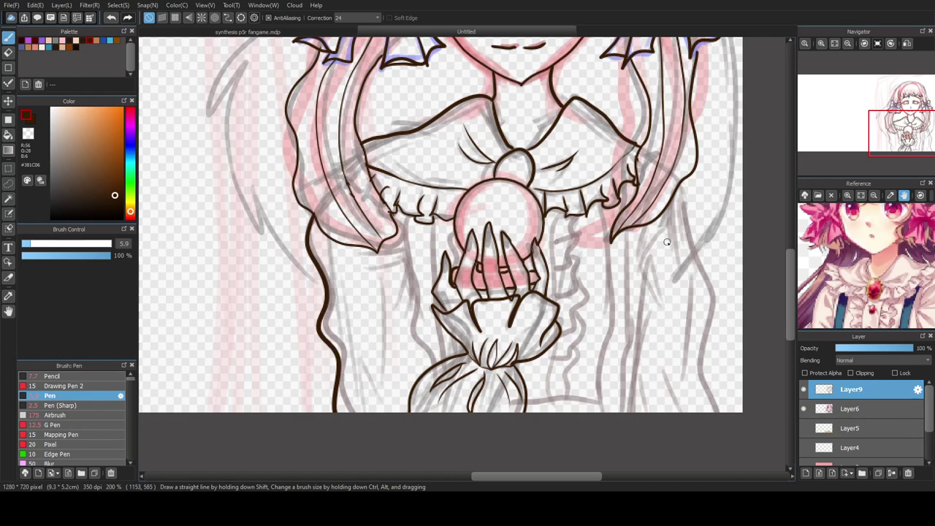
{"action": "mouse_move", "coordinate": [679, 192]}
{"action": "left_mouse_down"}
{"action": "mouse_move", "coordinate": [684, 234]}
{"action": "mouse_move", "coordinate": [707, 278]}
{"action": "mouse_move", "coordinate": [699, 370]}
{"action": "mouse_move", "coordinate": [717, 420]}
{"action": "left_mouse_up"}
{"action": "scroll", "coordinate": [416, 314], "scroll_direction": "up", "scroll_amount": 1}
{"action": "mouse_move", "coordinate": [401, 197]}
{"action": "left_mouse_down"}
{"action": "mouse_move", "coordinate": [417, 356]}
{"action": "mouse_move", "coordinate": [441, 400]}
{"action": "left_mouse_up"}
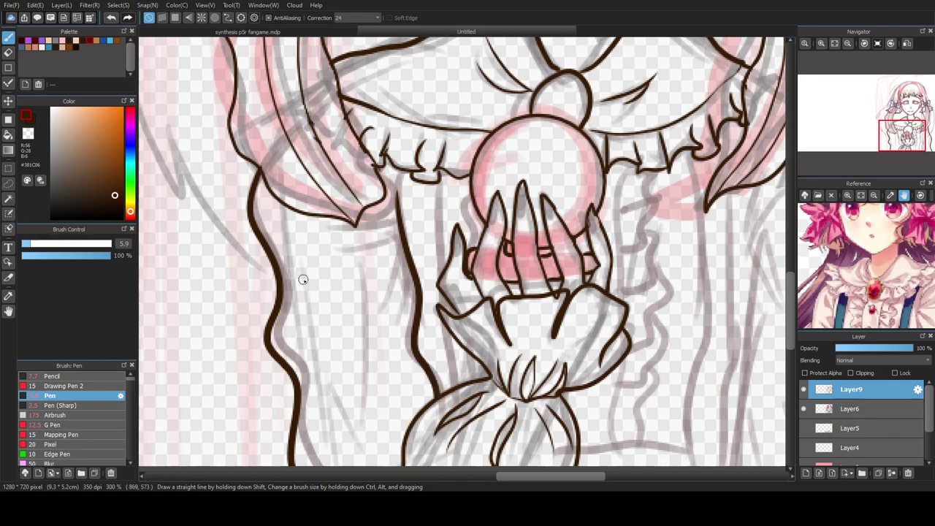
- Ink the fabric folds radiating from the armpit and running down the left-hand sleeve
{"action": "left_click_drag", "start_coordinate": [395, 226], "coordinate": [325, 243]}
{"action": "mouse_move", "coordinate": [399, 225]}
{"action": "left_mouse_down"}
{"action": "mouse_move", "coordinate": [385, 260]}
{"action": "mouse_move", "coordinate": [402, 265]}
{"action": "mouse_move", "coordinate": [402, 241]}
{"action": "mouse_move", "coordinate": [385, 314]}
{"action": "left_mouse_up"}
{"action": "mouse_move", "coordinate": [381, 258]}
{"action": "left_mouse_down"}
{"action": "mouse_move", "coordinate": [374, 273]}
{"action": "mouse_move", "coordinate": [401, 237]}
{"action": "mouse_move", "coordinate": [384, 245]}
{"action": "mouse_move", "coordinate": [374, 274]}
{"action": "mouse_move", "coordinate": [363, 426]}
{"action": "left_mouse_up"}
{"action": "key", "text": "ctrl+z"}
{"action": "scroll", "coordinate": [330, 380], "scroll_direction": "down", "scroll_amount": 4}
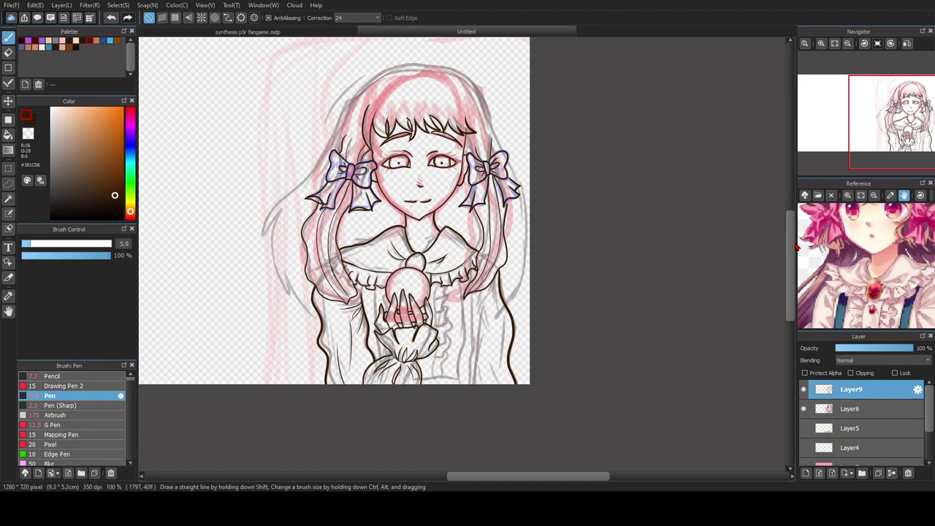
- Ink the long outer hair contour from the left hair tip up over the crown, redoing strokes that miss the sketch
{"action": "scroll", "coordinate": [412, 142], "scroll_direction": "up", "scroll_amount": 3}
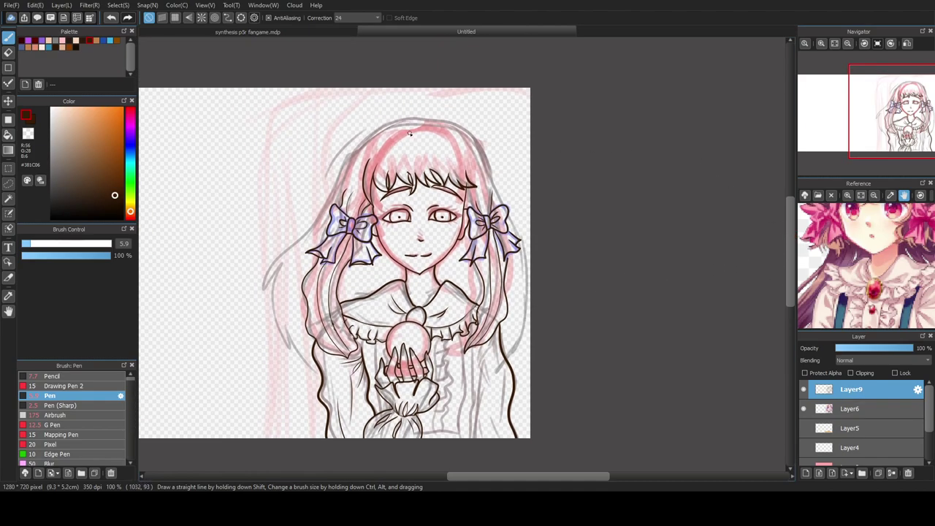
{"action": "mouse_move", "coordinate": [263, 289]}
{"action": "left_mouse_down"}
{"action": "mouse_move", "coordinate": [354, 157]}
{"action": "mouse_move", "coordinate": [384, 130]}
{"action": "mouse_move", "coordinate": [440, 126]}
{"action": "mouse_move", "coordinate": [475, 138]}
{"action": "left_mouse_up"}
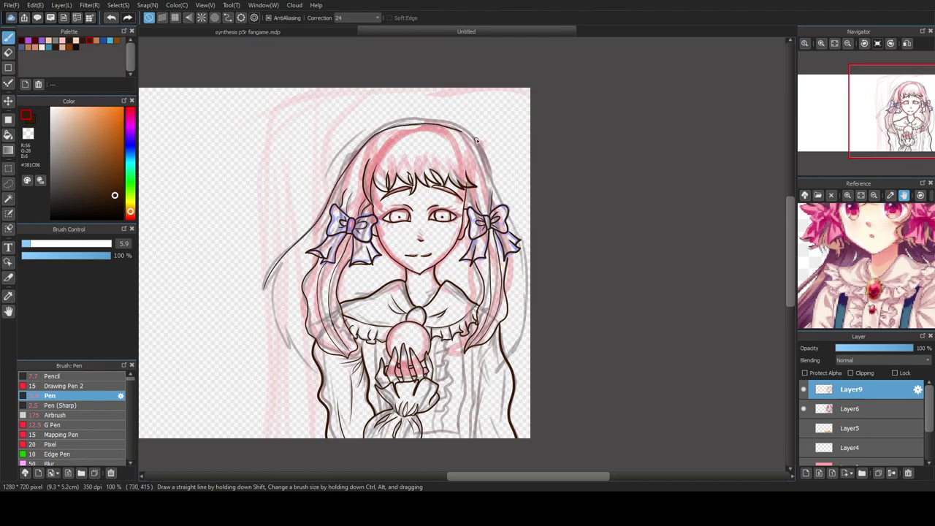
{"action": "key", "text": "ctrl+z"}
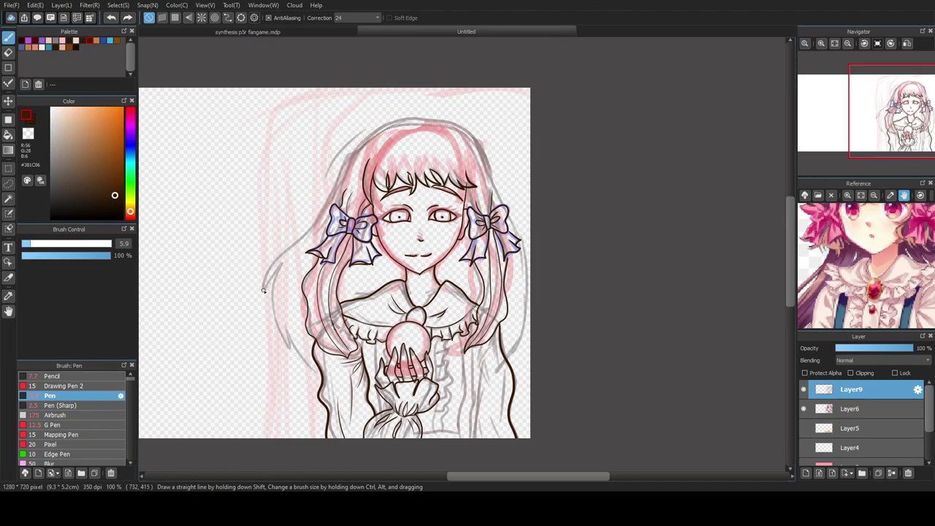
{"action": "left_click_drag", "start_coordinate": [289, 246], "coordinate": [343, 182]}
{"action": "mouse_move", "coordinate": [260, 293]}
{"action": "left_mouse_down"}
{"action": "mouse_move", "coordinate": [322, 217]}
{"action": "mouse_move", "coordinate": [357, 150]}
{"action": "left_mouse_up"}
{"action": "left_click_drag", "start_coordinate": [397, 124], "coordinate": [456, 121]}
{"action": "key", "text": "ctrl+z"}
{"action": "mouse_move", "coordinate": [277, 252]}
{"action": "left_mouse_down"}
{"action": "mouse_move", "coordinate": [318, 216]}
{"action": "mouse_move", "coordinate": [369, 143]}
{"action": "left_mouse_up"}
{"action": "key", "text": "ctrl+z"}
{"action": "mouse_move", "coordinate": [284, 245]}
{"action": "left_mouse_down"}
{"action": "mouse_move", "coordinate": [315, 218]}
{"action": "mouse_move", "coordinate": [383, 127]}
{"action": "left_mouse_up"}
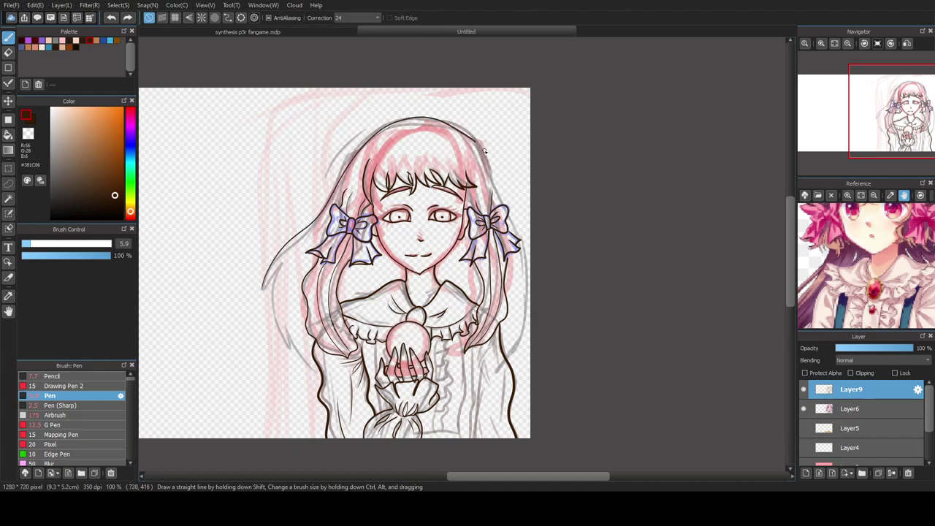
- Ink the right side of the hair down to its pointed tip and the jagged lower ends of the left-hand hair
{"action": "left_click_drag", "start_coordinate": [523, 318], "coordinate": [511, 358]}
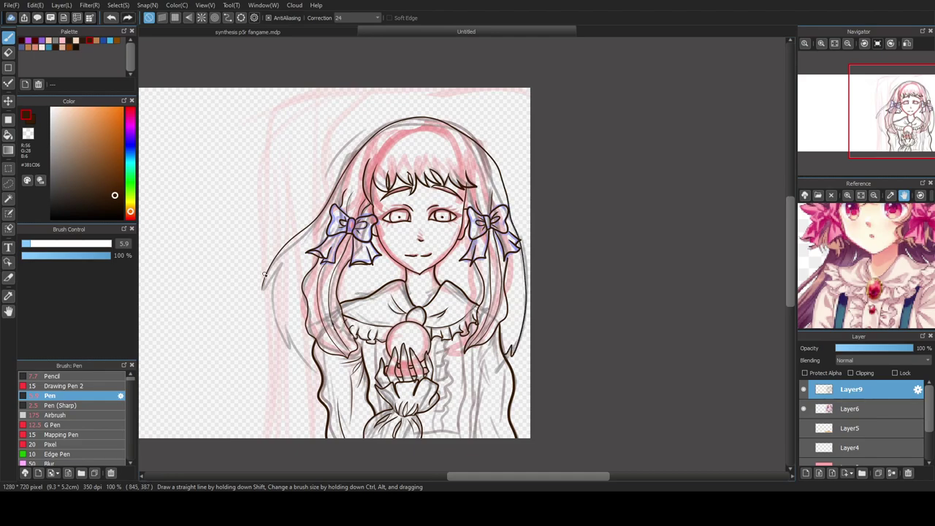
{"action": "left_click_drag", "start_coordinate": [280, 268], "coordinate": [259, 298]}
{"action": "key", "text": "ctrl+z"}
{"action": "mouse_move", "coordinate": [287, 262]}
{"action": "left_mouse_down"}
{"action": "mouse_move", "coordinate": [265, 281]}
{"action": "mouse_move", "coordinate": [262, 304]}
{"action": "mouse_move", "coordinate": [282, 268]}
{"action": "mouse_move", "coordinate": [270, 318]}
{"action": "mouse_move", "coordinate": [289, 363]}
{"action": "mouse_move", "coordinate": [286, 335]}
{"action": "mouse_move", "coordinate": [321, 377]}
{"action": "left_mouse_up"}
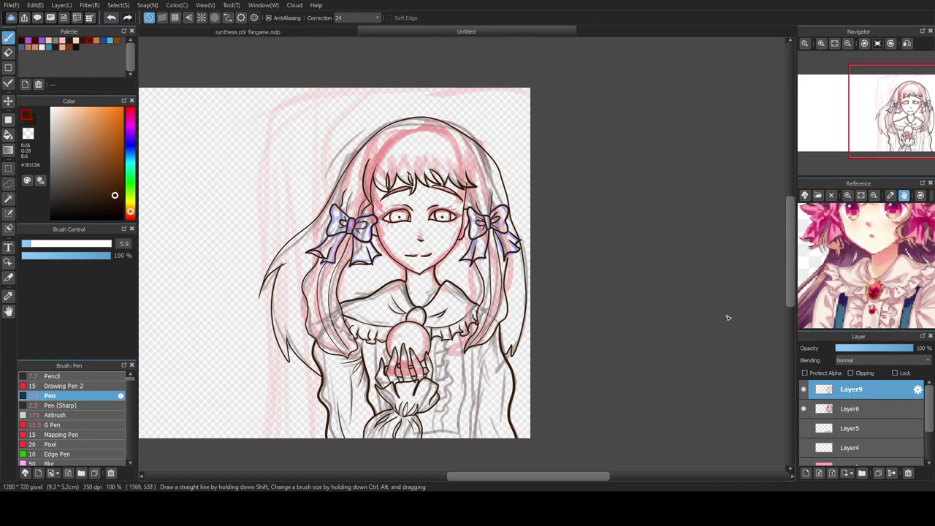
- Ink the vertical strap lines between the left sleeve and the hand-held orb, cleaning up the ends near the cuff
{"action": "left_click_drag", "start_coordinate": [790, 268], "coordinate": [768, 305]}
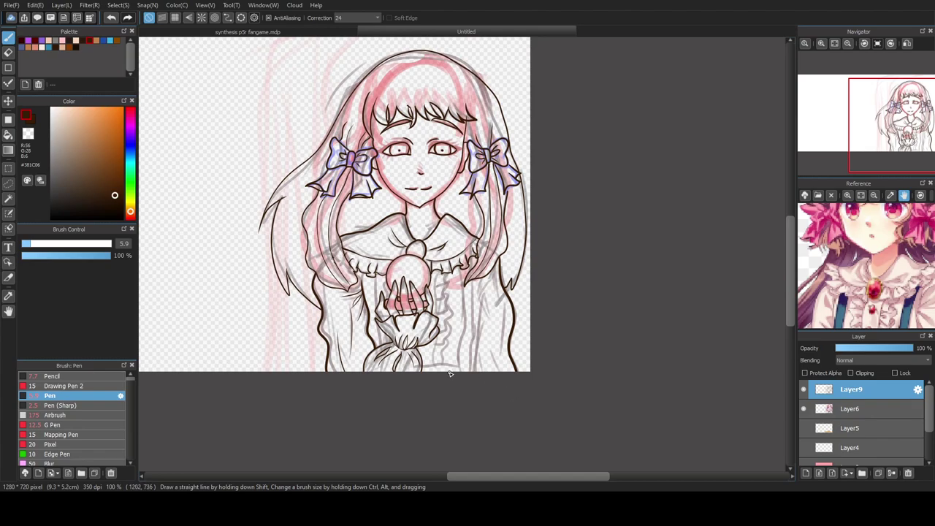
{"action": "left_click_drag", "start_coordinate": [864, 242], "coordinate": [823, 299]}
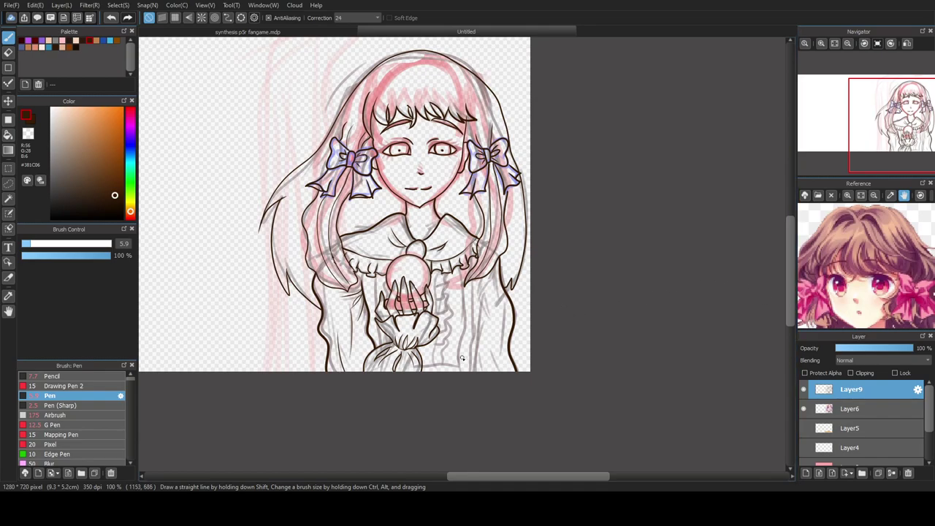
{"action": "scroll", "coordinate": [400, 325], "scroll_direction": "up", "scroll_amount": 4}
{"action": "mouse_move", "coordinate": [326, 173]}
{"action": "left_mouse_down"}
{"action": "mouse_move", "coordinate": [321, 258]}
{"action": "mouse_move", "coordinate": [342, 404]}
{"action": "left_mouse_up"}
{"action": "left_click_drag", "start_coordinate": [352, 188], "coordinate": [361, 266]}
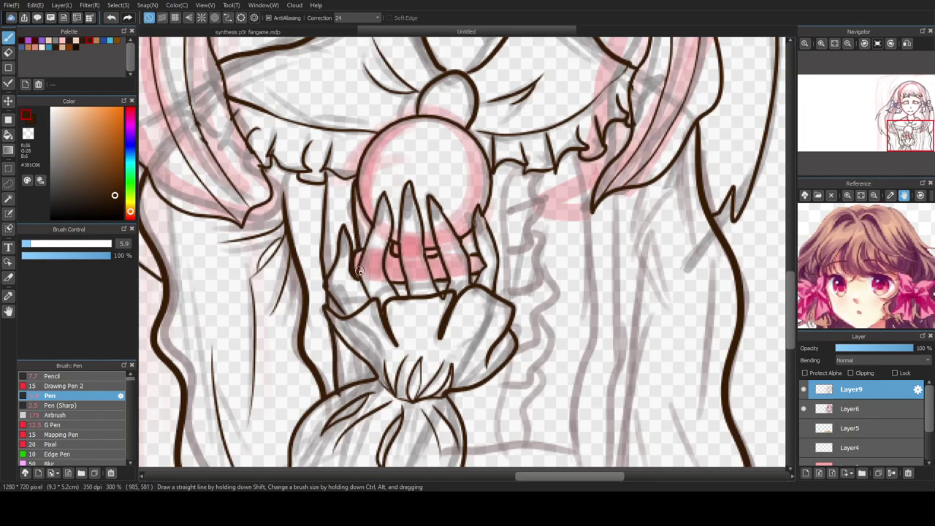
{"action": "key", "text": "ctrl+z"}
{"action": "key", "text": "e"}
{"action": "left_click_drag", "start_coordinate": [346, 395], "coordinate": [345, 396]}
{"action": "key", "text": "b"}
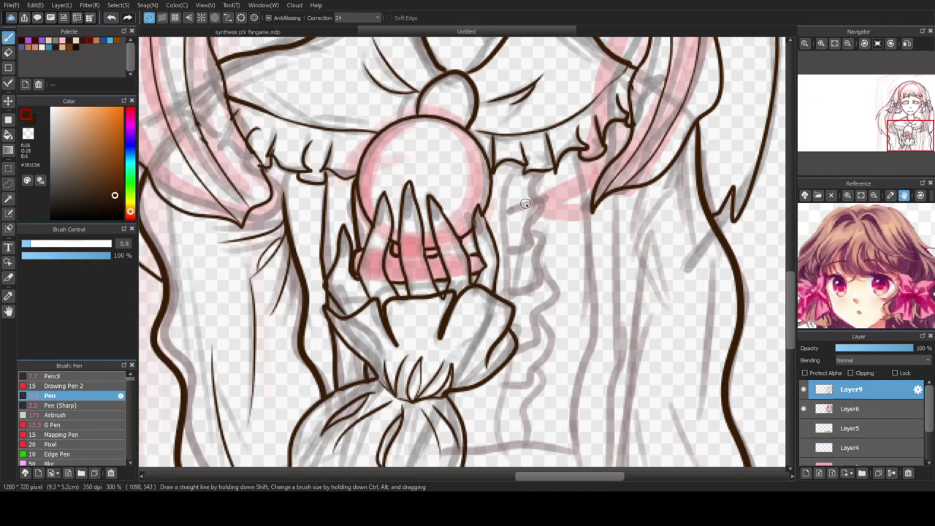
- Ink the straight edge of the shirt-front frill from the collar down, and the curved waistline at the canvas bottom
{"action": "mouse_move", "coordinate": [517, 167]}
{"action": "left_mouse_down"}
{"action": "mouse_move", "coordinate": [505, 431]}
{"action": "mouse_move", "coordinate": [517, 469]}
{"action": "left_mouse_up"}
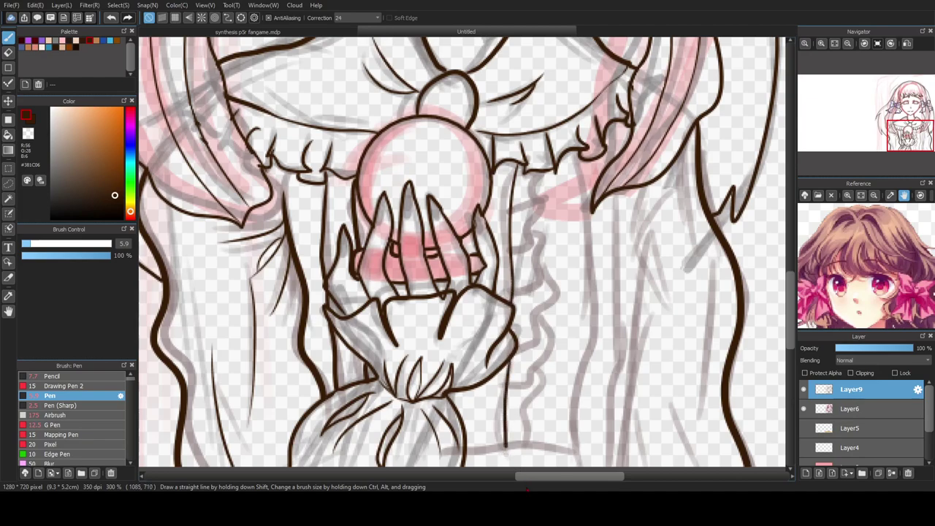
{"action": "key", "text": "ctrl+z"}
{"action": "left_click_drag", "start_coordinate": [510, 362], "coordinate": [507, 439]}
{"action": "key", "text": "ctrl+z"}
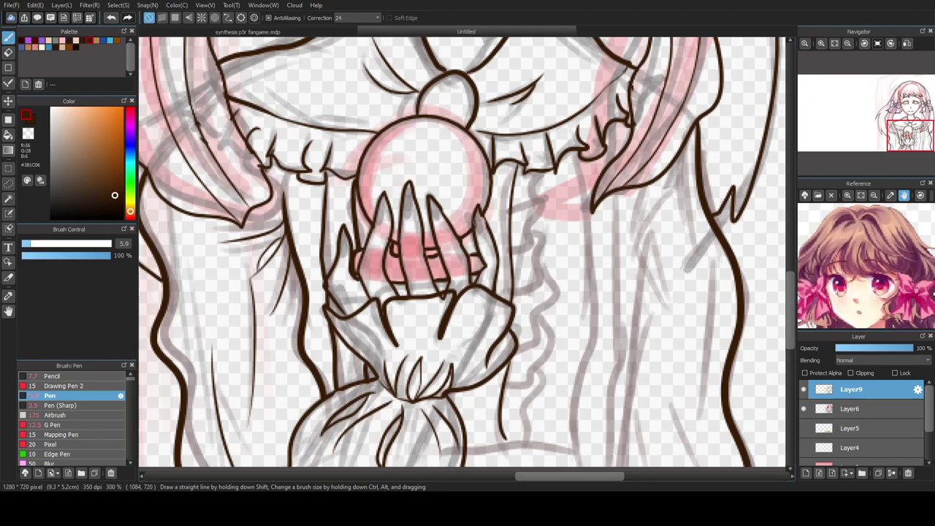
{"action": "left_click_drag", "start_coordinate": [794, 280], "coordinate": [793, 310]}
{"action": "mouse_move", "coordinate": [465, 321]}
{"action": "left_mouse_down"}
{"action": "mouse_move", "coordinate": [566, 319]}
{"action": "mouse_move", "coordinate": [578, 336]}
{"action": "left_mouse_up"}
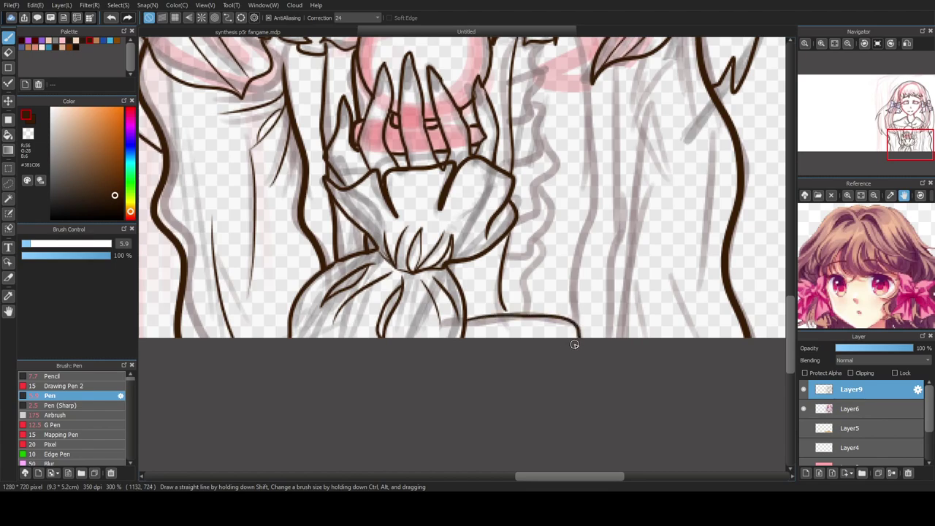
- Ink the wavy outer edge and short pleats of the vertical frill down the shirt front to the waistline
{"action": "left_click_drag", "start_coordinate": [792, 309], "coordinate": [791, 285]}
{"action": "mouse_move", "coordinate": [527, 152]}
{"action": "left_mouse_down"}
{"action": "mouse_move", "coordinate": [544, 192]}
{"action": "mouse_move", "coordinate": [516, 203]}
{"action": "mouse_move", "coordinate": [542, 223]}
{"action": "mouse_move", "coordinate": [535, 236]}
{"action": "mouse_move", "coordinate": [515, 236]}
{"action": "mouse_move", "coordinate": [541, 245]}
{"action": "mouse_move", "coordinate": [539, 269]}
{"action": "mouse_move", "coordinate": [516, 277]}
{"action": "left_mouse_up"}
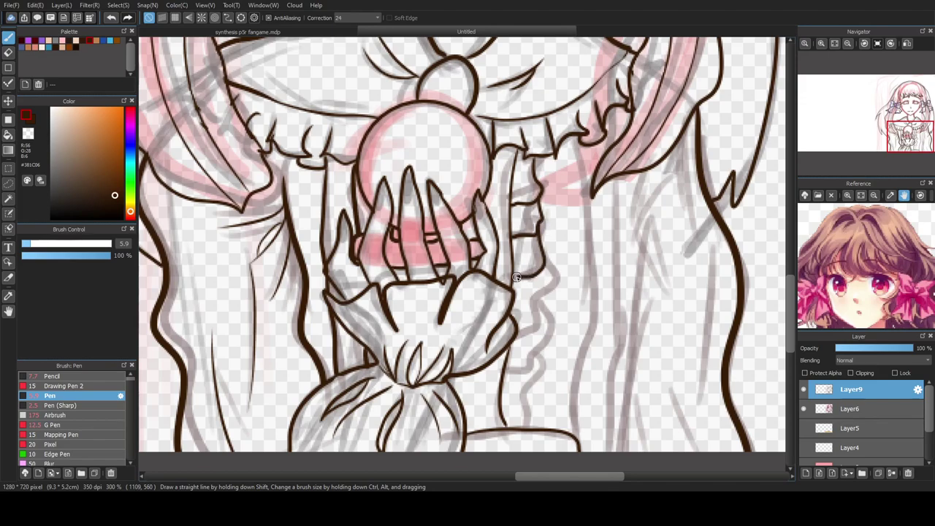
{"action": "mouse_move", "coordinate": [541, 242]}
{"action": "left_mouse_down"}
{"action": "mouse_move", "coordinate": [557, 276]}
{"action": "mouse_move", "coordinate": [533, 320]}
{"action": "mouse_move", "coordinate": [510, 329]}
{"action": "left_mouse_up"}
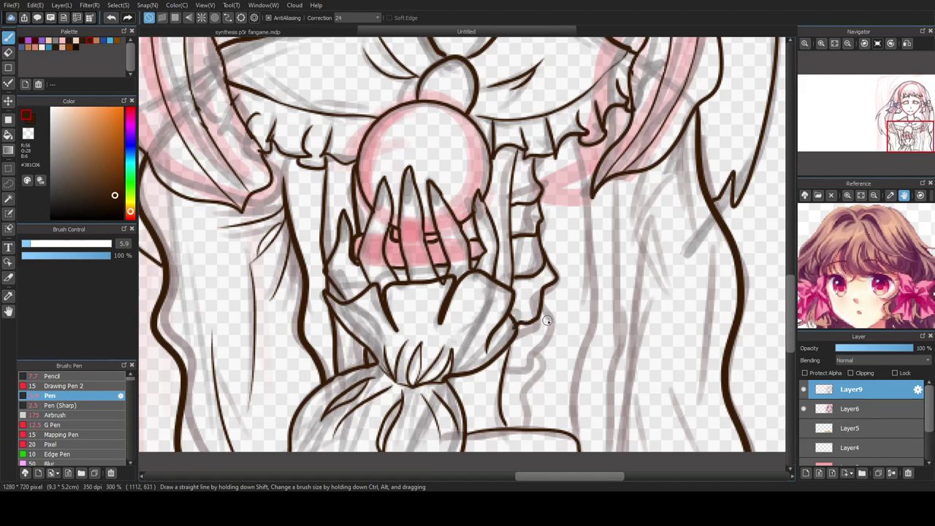
{"action": "mouse_move", "coordinate": [542, 292]}
{"action": "left_mouse_down"}
{"action": "mouse_move", "coordinate": [554, 338]}
{"action": "mouse_move", "coordinate": [512, 353]}
{"action": "left_mouse_up"}
{"action": "mouse_move", "coordinate": [553, 322]}
{"action": "left_mouse_down"}
{"action": "mouse_move", "coordinate": [554, 360]}
{"action": "mouse_move", "coordinate": [533, 390]}
{"action": "mouse_move", "coordinate": [501, 389]}
{"action": "mouse_move", "coordinate": [546, 374]}
{"action": "mouse_move", "coordinate": [529, 434]}
{"action": "left_mouse_up"}
{"action": "scroll", "coordinate": [466, 348], "scroll_direction": "down", "scroll_amount": 2}
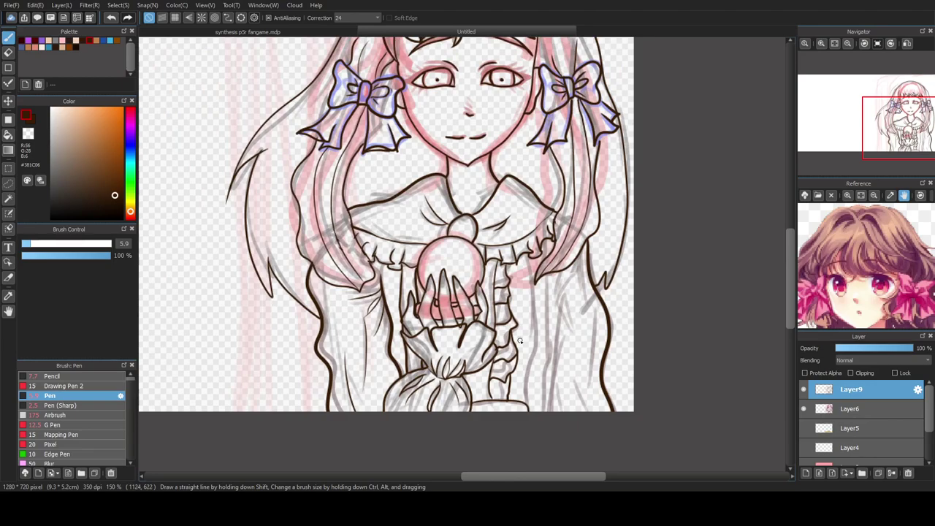
- Ink both long edges of the strap to the right of the shirt-front frill, from the collar to the canvas bottom
{"action": "scroll", "coordinate": [520, 341], "scroll_direction": "up", "scroll_amount": 2}
{"action": "mouse_move", "coordinate": [538, 182]}
{"action": "left_mouse_down"}
{"action": "mouse_move", "coordinate": [556, 331]}
{"action": "mouse_move", "coordinate": [533, 437]}
{"action": "mouse_move", "coordinate": [531, 468]}
{"action": "left_mouse_up"}
{"action": "left_click_drag", "start_coordinate": [792, 281], "coordinate": [791, 303]}
{"action": "left_click_drag", "start_coordinate": [581, 65], "coordinate": [576, 86]}
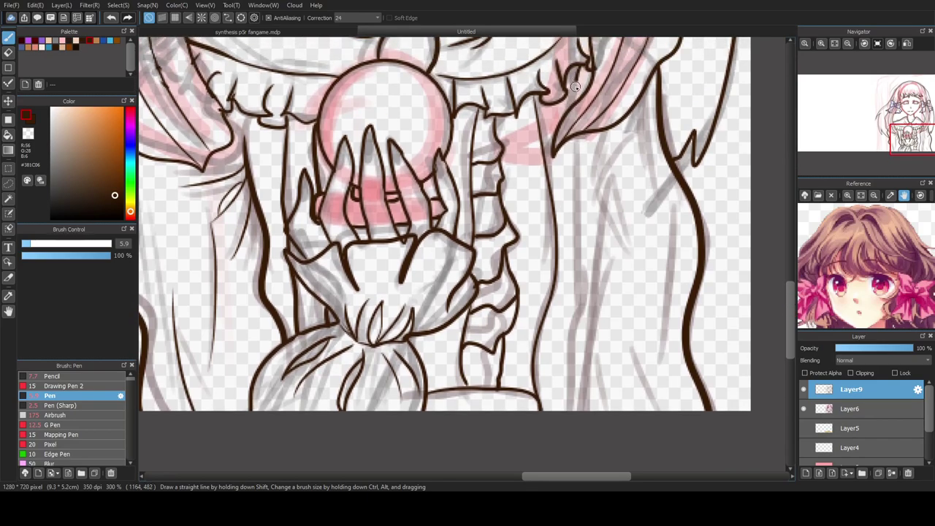
{"action": "mouse_move", "coordinate": [579, 128]}
{"action": "left_mouse_down"}
{"action": "mouse_move", "coordinate": [586, 232]}
{"action": "mouse_move", "coordinate": [577, 333]}
{"action": "mouse_move", "coordinate": [591, 444]}
{"action": "left_mouse_up"}
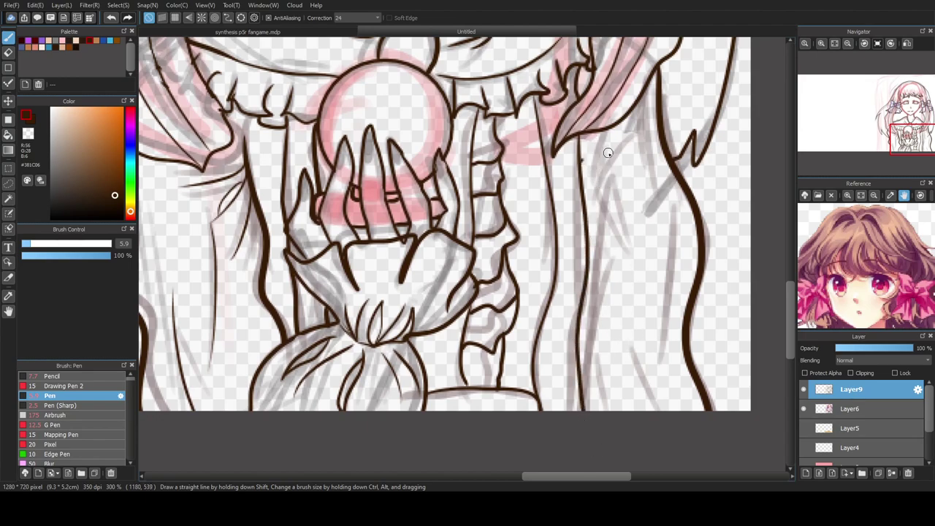
- Ink the inner edge of the right-hand sleeve beside the strap, redoing missed strokes and cleaning up the strap's top end
{"action": "mouse_move", "coordinate": [594, 409]}
{"action": "left_mouse_down"}
{"action": "mouse_move", "coordinate": [586, 300]}
{"action": "mouse_move", "coordinate": [606, 180]}
{"action": "left_mouse_up"}
{"action": "key", "text": "ctrl+z"}
{"action": "mouse_move", "coordinate": [590, 415]}
{"action": "left_mouse_down"}
{"action": "mouse_move", "coordinate": [575, 372]}
{"action": "mouse_move", "coordinate": [578, 313]}
{"action": "mouse_move", "coordinate": [589, 313]}
{"action": "mouse_move", "coordinate": [589, 416]}
{"action": "mouse_move", "coordinate": [579, 368]}
{"action": "mouse_move", "coordinate": [598, 171]}
{"action": "left_mouse_up"}
{"action": "key", "text": "ctrl+z"}
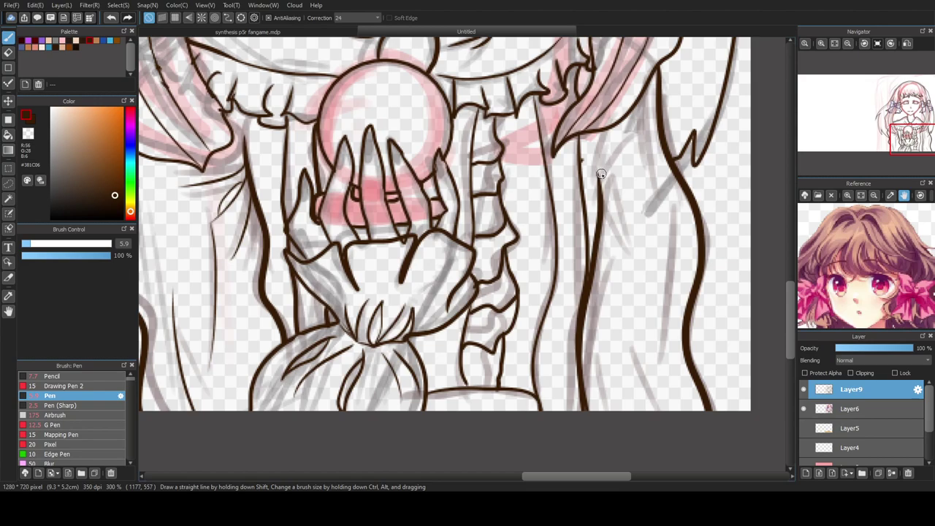
{"action": "key", "text": "e"}
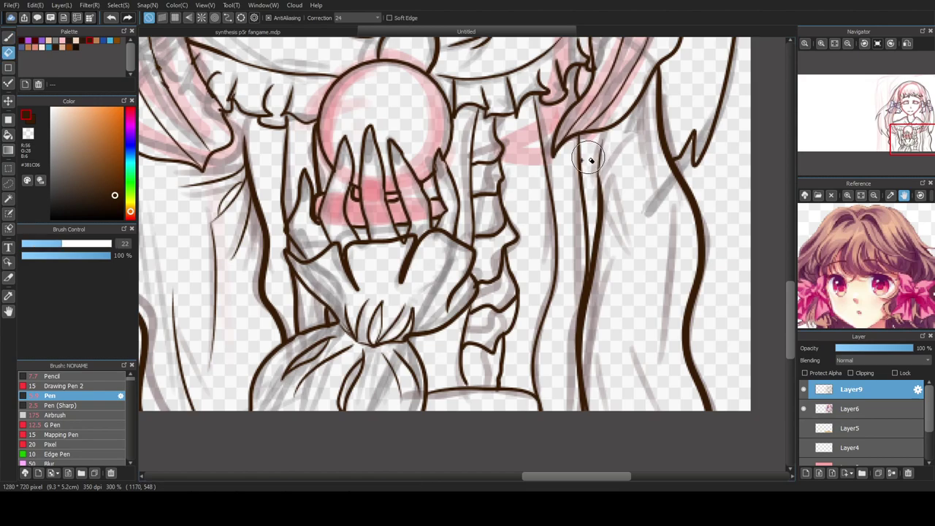
{"action": "key", "text": "ctrl+z"}
{"action": "key", "text": "b"}
- Ink the armpit creases and the long fabric folds running down the right-hand sleeve
{"action": "mouse_move", "coordinate": [603, 181]}
{"action": "left_mouse_down"}
{"action": "mouse_move", "coordinate": [633, 133]}
{"action": "mouse_move", "coordinate": [644, 158]}
{"action": "mouse_move", "coordinate": [624, 203]}
{"action": "mouse_move", "coordinate": [607, 143]}
{"action": "left_mouse_up"}
{"action": "left_click_drag", "start_coordinate": [608, 213], "coordinate": [642, 285]}
{"action": "left_click_drag", "start_coordinate": [618, 206], "coordinate": [640, 293]}
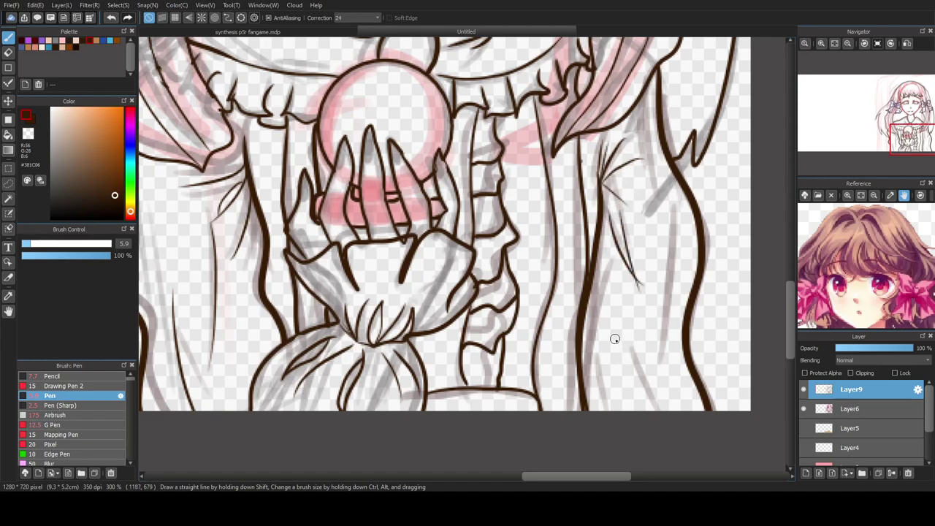
{"action": "left_click_drag", "start_coordinate": [614, 337], "coordinate": [620, 413]}
{"action": "mouse_move", "coordinate": [679, 226]}
{"action": "left_mouse_down"}
{"action": "mouse_move", "coordinate": [670, 305]}
{"action": "mouse_move", "coordinate": [643, 392]}
{"action": "left_mouse_up"}
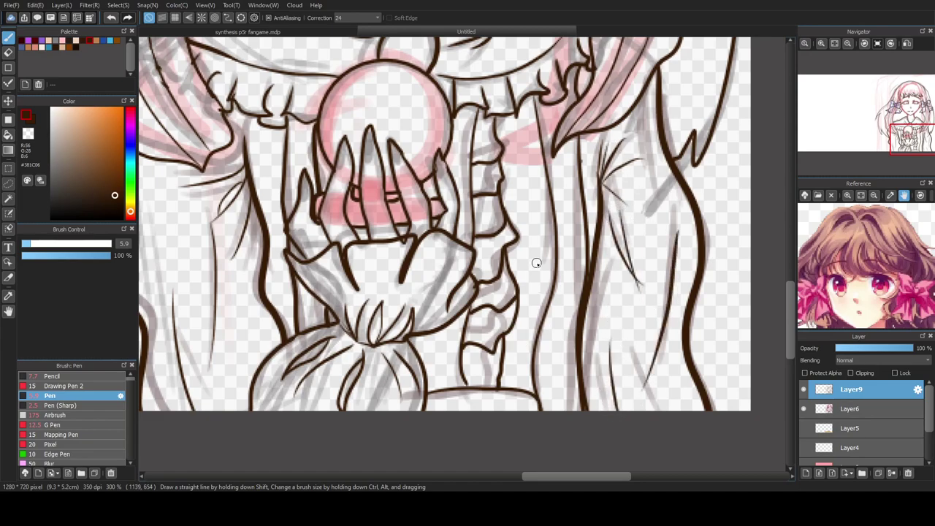
- Hide the Layer6 sketch and add a new empty layer directly above it, beneath the Layer9 line art
{"action": "scroll", "coordinate": [537, 269], "scroll_direction": "down", "scroll_amount": 5}
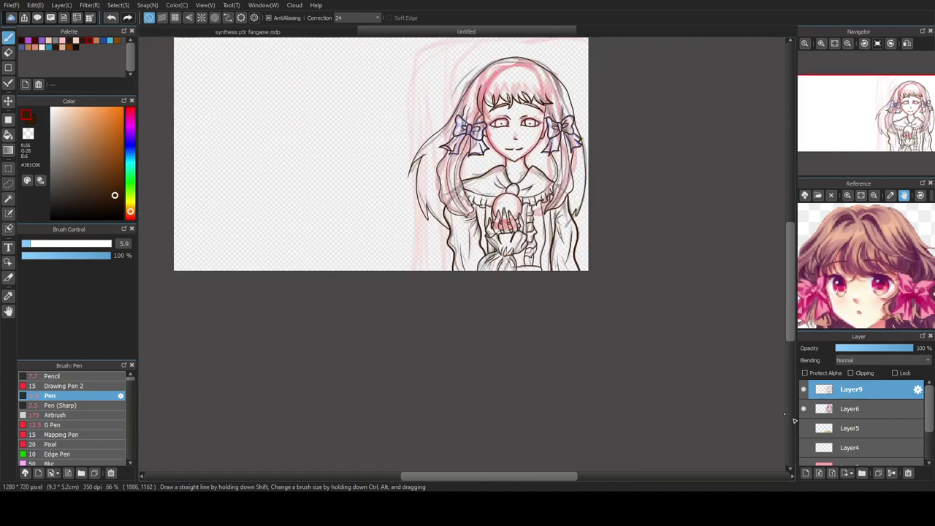
{"action": "left_click", "coordinate": [804, 410]}
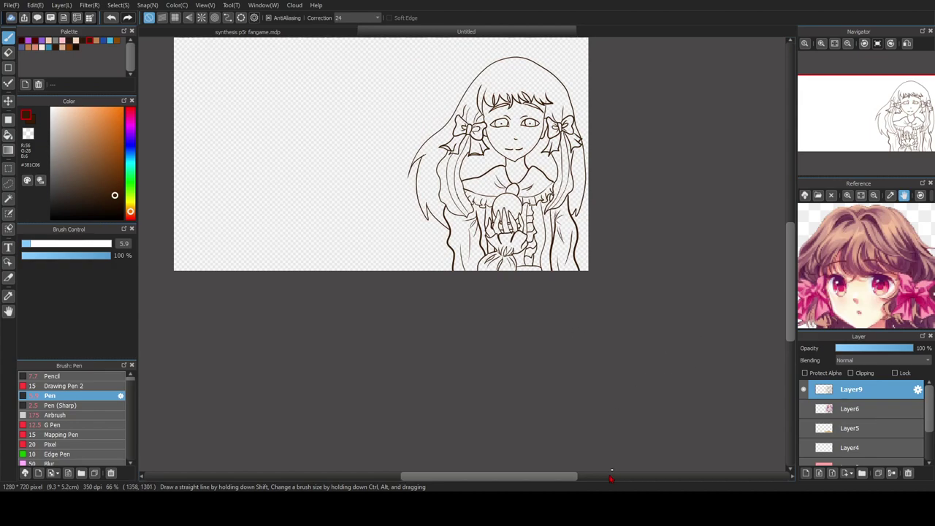
{"action": "left_click_drag", "start_coordinate": [554, 478], "coordinate": [579, 478]}
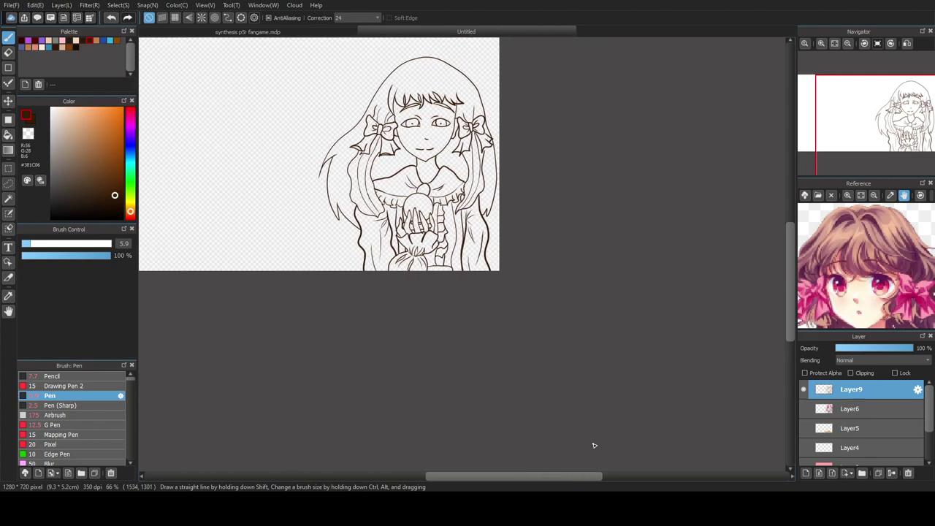
{"action": "scroll", "coordinate": [791, 283], "scroll_direction": "up", "scroll_amount": 2}
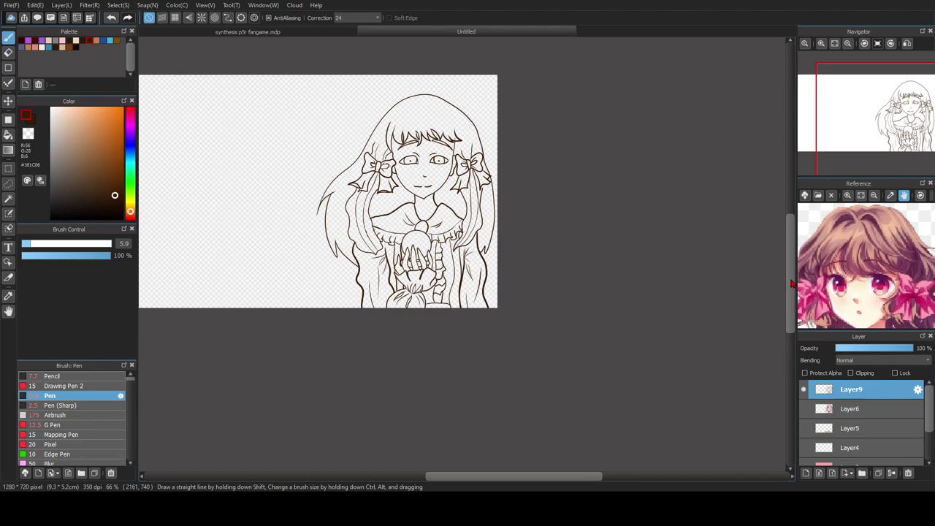
{"action": "left_click", "coordinate": [845, 411]}
{"action": "left_click", "coordinate": [806, 474]}
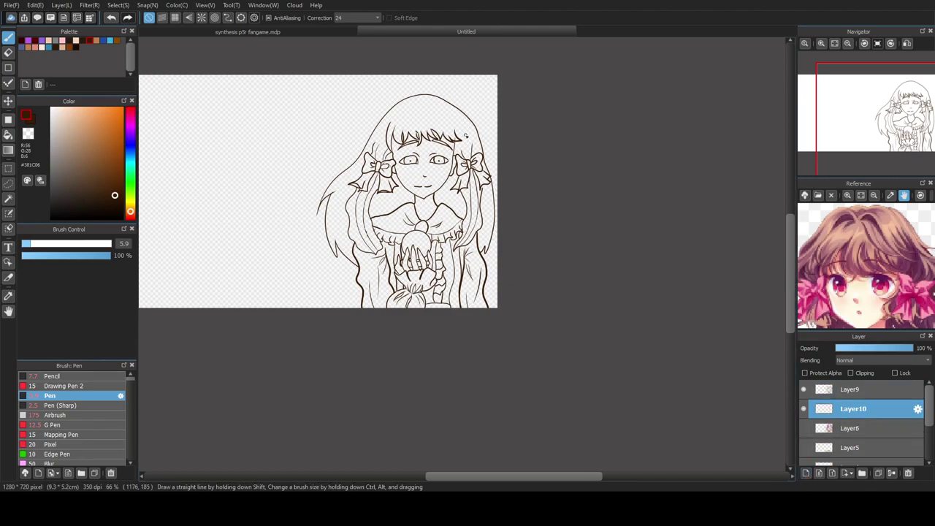
- Bucket-fill the crown, bangs and left-hand back hair on Layer10 with pink #ED8197
{"action": "scroll", "coordinate": [465, 131], "scroll_direction": "up", "scroll_amount": 1}
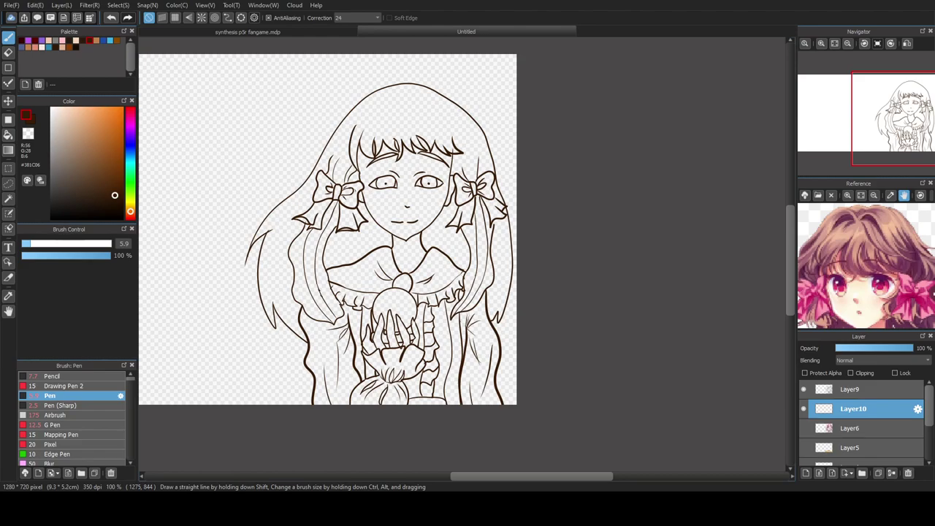
{"action": "left_click", "coordinate": [131, 111]}
{"action": "left_click_drag", "start_coordinate": [98, 129], "coordinate": [84, 115]}
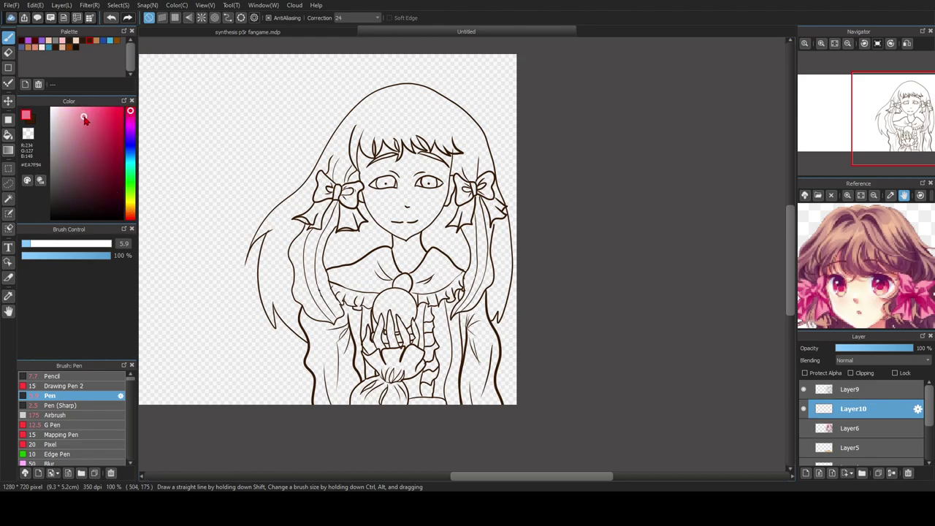
{"action": "left_click", "coordinate": [8, 134]}
{"action": "left_click", "coordinate": [293, 218]}
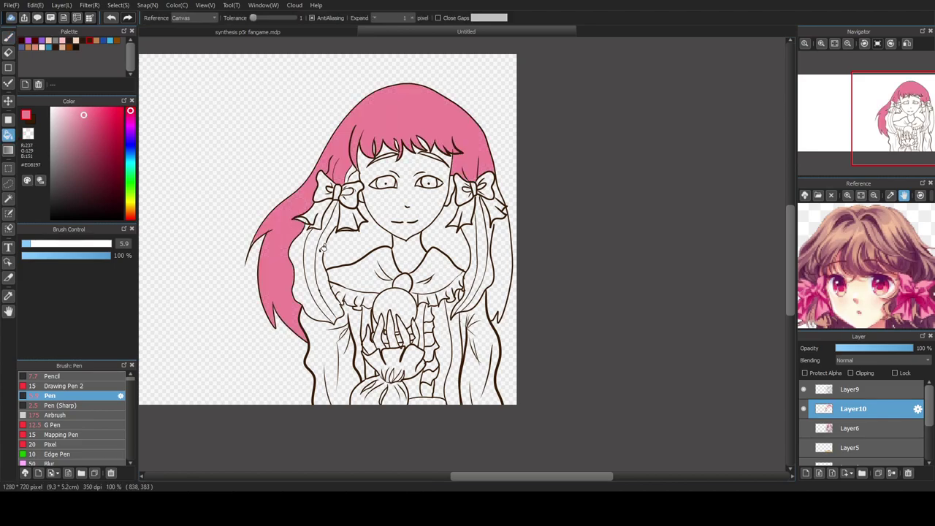
- Bucket-fill the hair behind the neck, the right-hand hair and the outer strands of both side locks with pink #ED8197
{"action": "left_click", "coordinate": [354, 253]}
{"action": "left_click", "coordinate": [449, 232]}
{"action": "key", "text": "e"}
{"action": "key", "text": "g"}
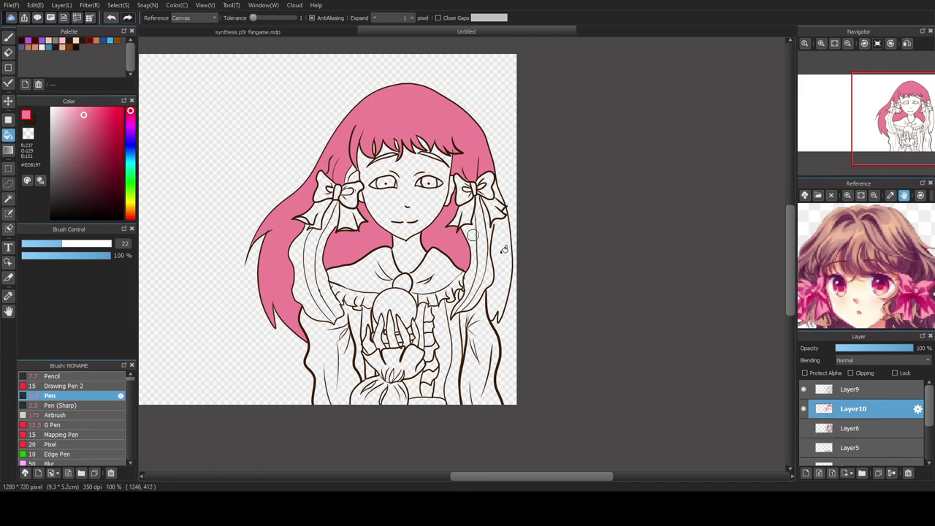
{"action": "left_click", "coordinate": [486, 231]}
{"action": "left_click", "coordinate": [478, 242]}
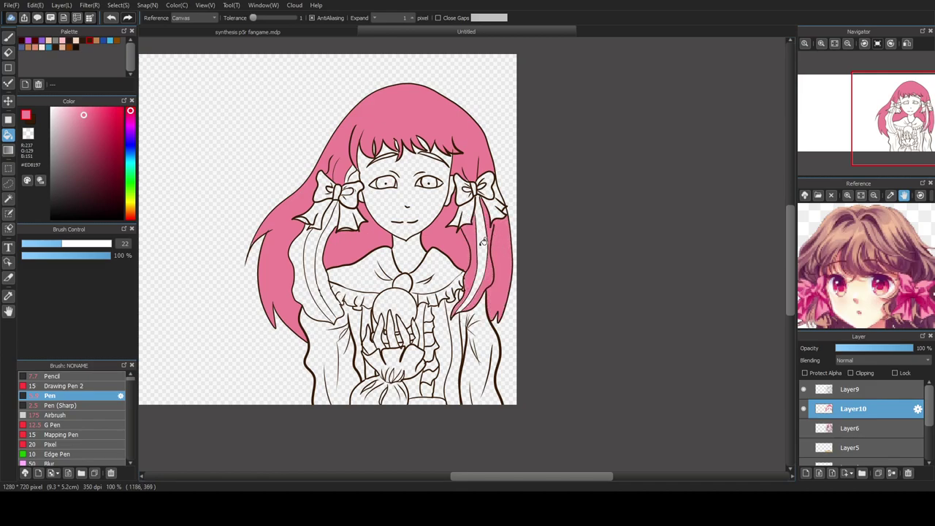
{"action": "left_click", "coordinate": [305, 251]}
{"action": "left_click", "coordinate": [320, 267]}
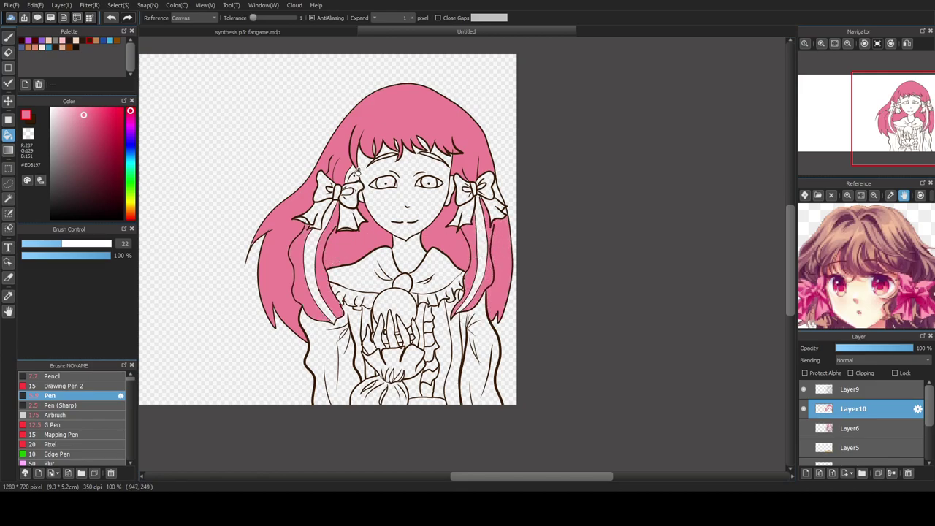
{"action": "scroll", "coordinate": [298, 241], "scroll_direction": "up", "scroll_amount": 2}
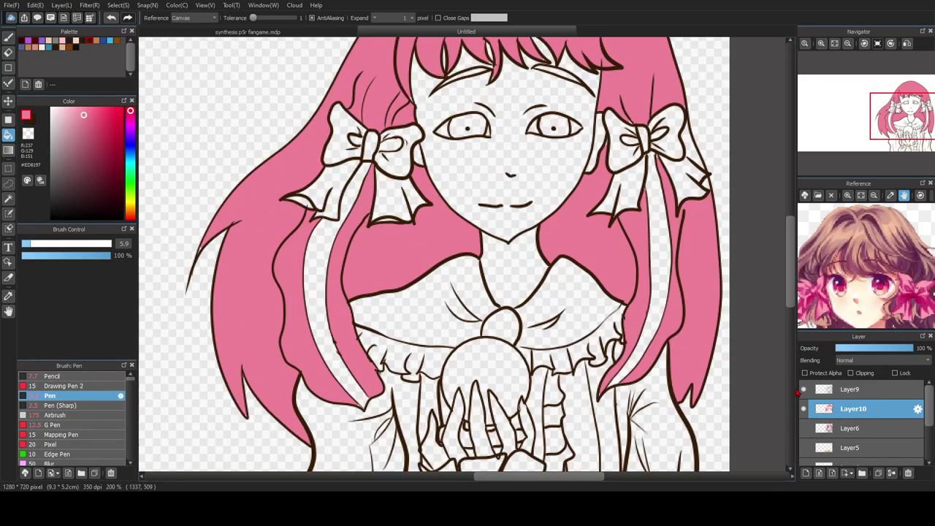
{"action": "left_click", "coordinate": [829, 389]}
{"action": "scroll", "coordinate": [244, 195], "scroll_direction": "up", "scroll_amount": 2}
{"action": "key", "text": "b"}
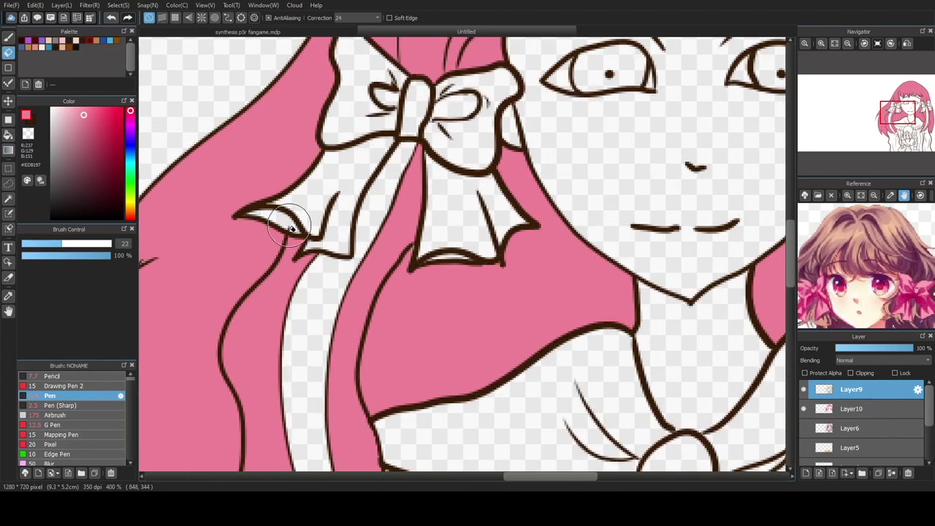
{"action": "key", "text": "g"}
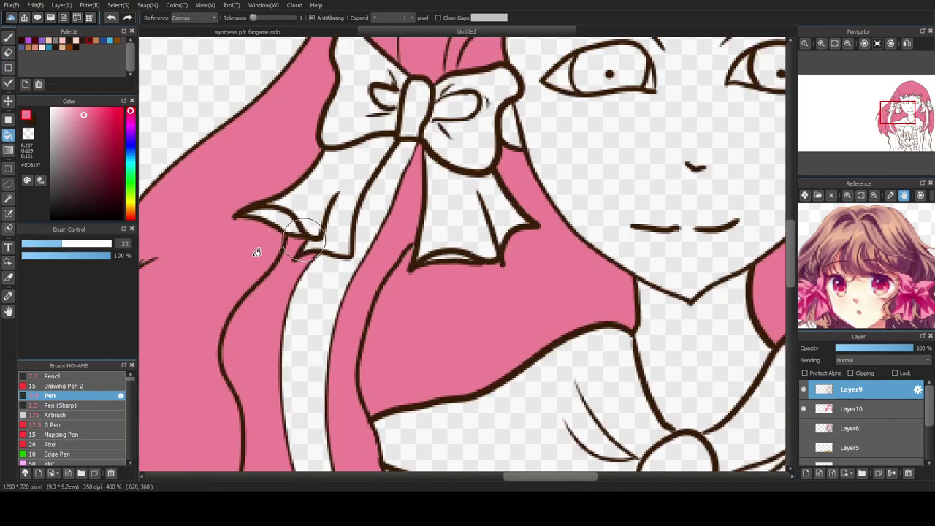
{"action": "scroll", "coordinate": [256, 252], "scroll_direction": "down", "scroll_amount": 2}
- Bucket-fill the long middle strand of both side locks with purple #9069DA on Layer10, undoing the fill made on Layer9
{"action": "left_click", "coordinate": [45, 48]}
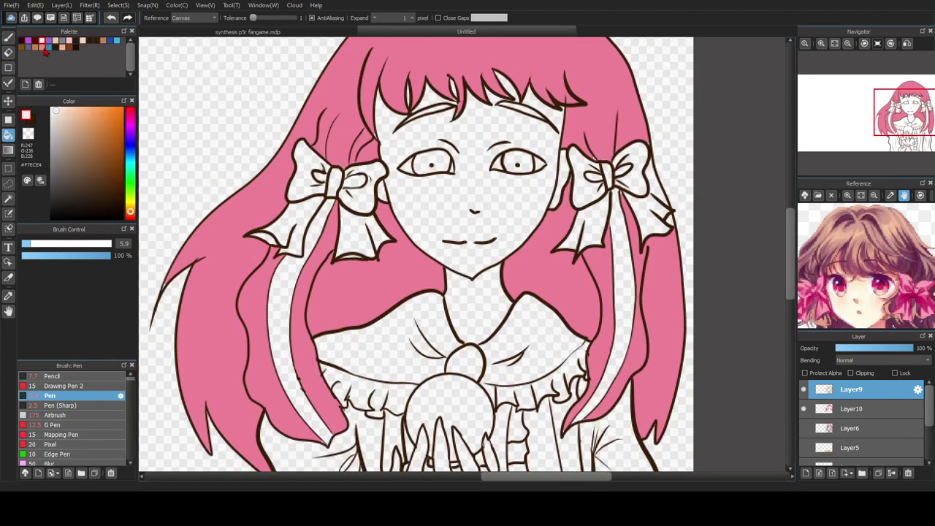
{"action": "left_click", "coordinate": [46, 41]}
{"action": "left_click", "coordinate": [285, 308]}
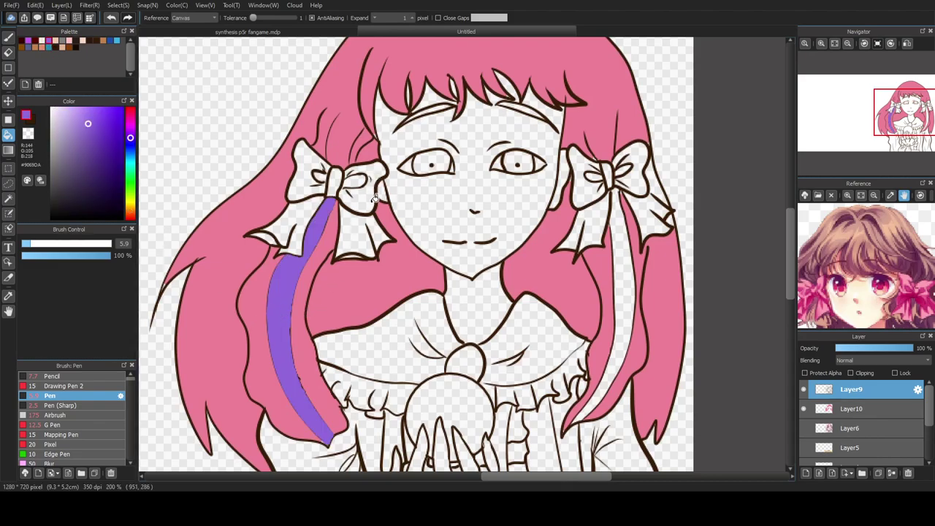
{"action": "key", "text": "ctrl+z"}
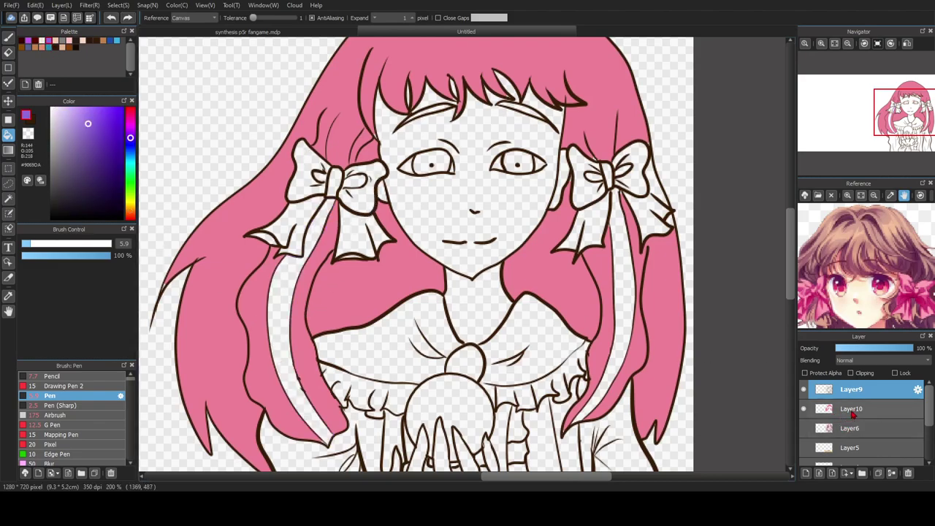
{"action": "left_click", "coordinate": [854, 414]}
{"action": "left_click", "coordinate": [806, 390]}
{"action": "left_click", "coordinate": [804, 389]}
{"action": "left_click", "coordinate": [805, 410]}
{"action": "left_click", "coordinate": [806, 411]}
{"action": "left_click", "coordinate": [287, 278]}
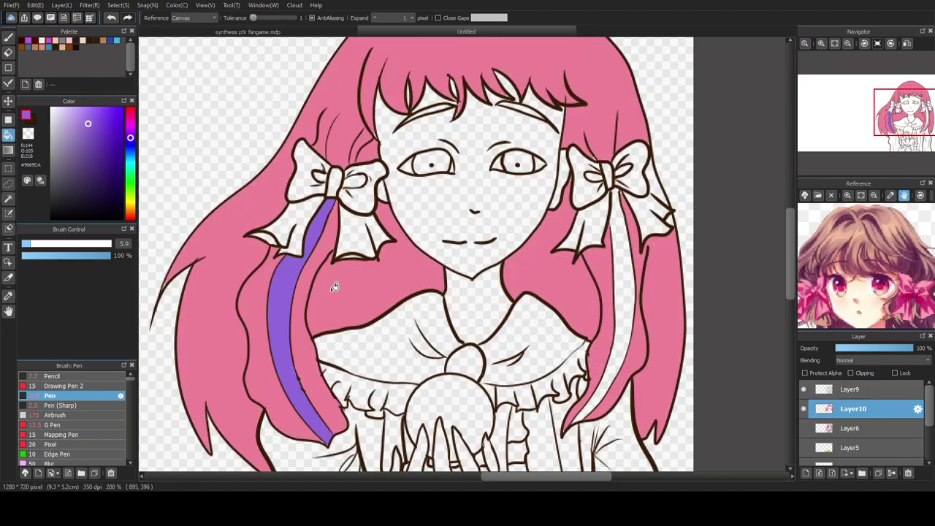
{"action": "left_click", "coordinate": [622, 277]}
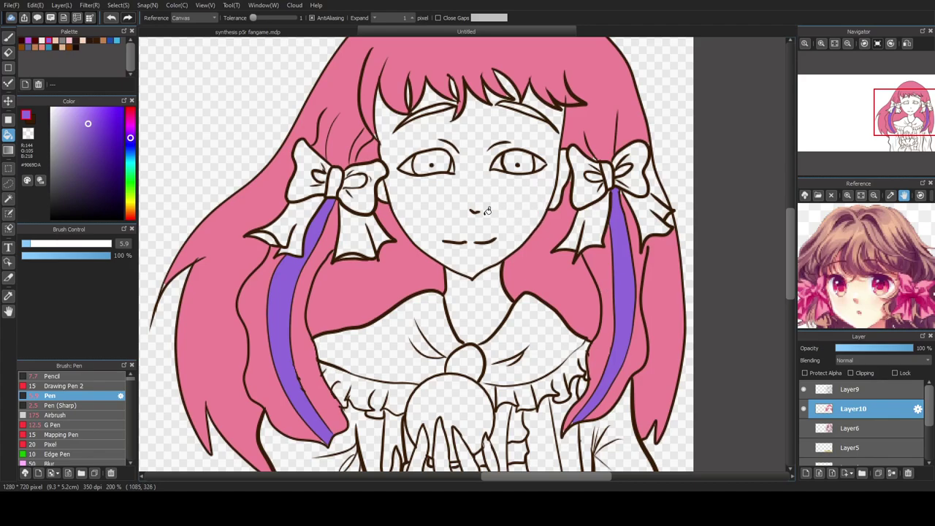
- Outline a purple streak in the hair above each bow with the Pen, redoing the first stroke
{"action": "left_click", "coordinate": [8, 37]}
{"action": "scroll", "coordinate": [318, 97], "scroll_direction": "up", "scroll_amount": 2}
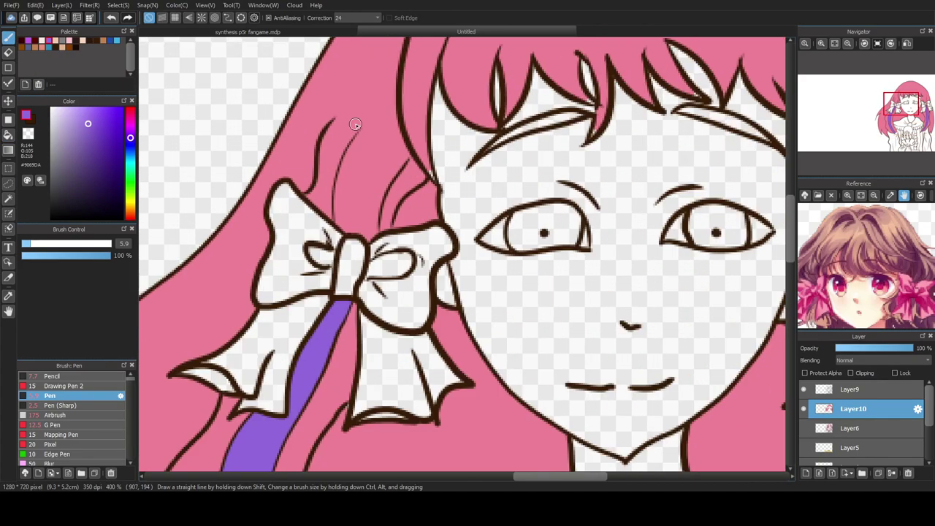
{"action": "left_click_drag", "start_coordinate": [342, 219], "coordinate": [351, 159]}
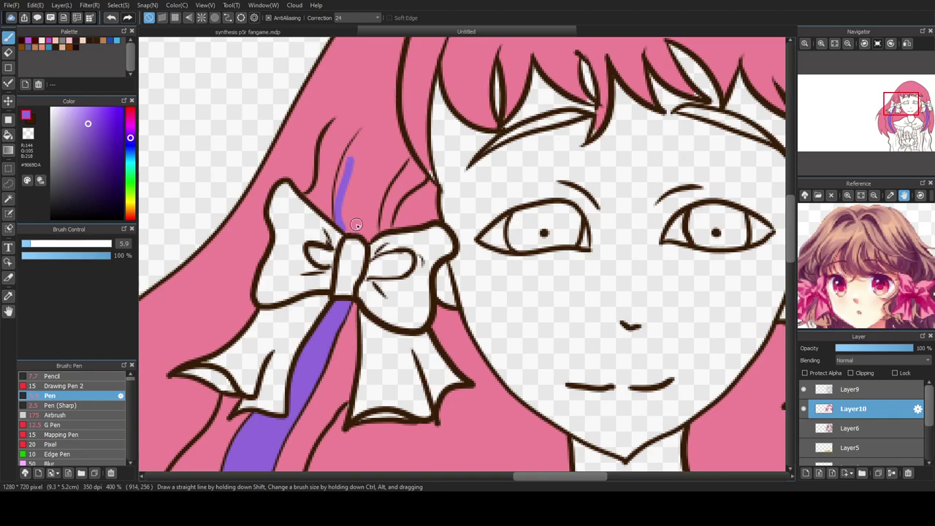
{"action": "key", "text": "ctrl+z"}
{"action": "mouse_move", "coordinate": [343, 231]}
{"action": "left_mouse_down"}
{"action": "mouse_move", "coordinate": [333, 212]}
{"action": "mouse_move", "coordinate": [341, 156]}
{"action": "mouse_move", "coordinate": [366, 127]}
{"action": "left_mouse_up"}
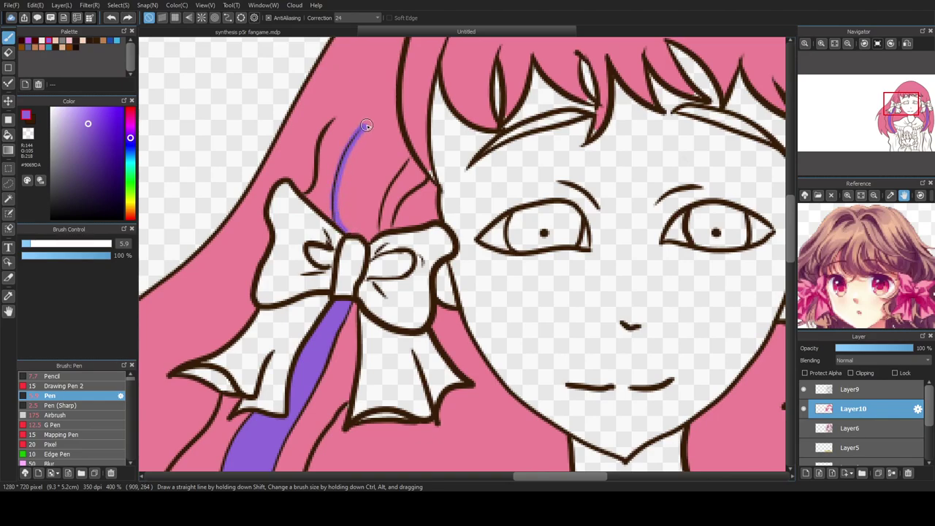
{"action": "left_click_drag", "start_coordinate": [406, 152], "coordinate": [374, 235]}
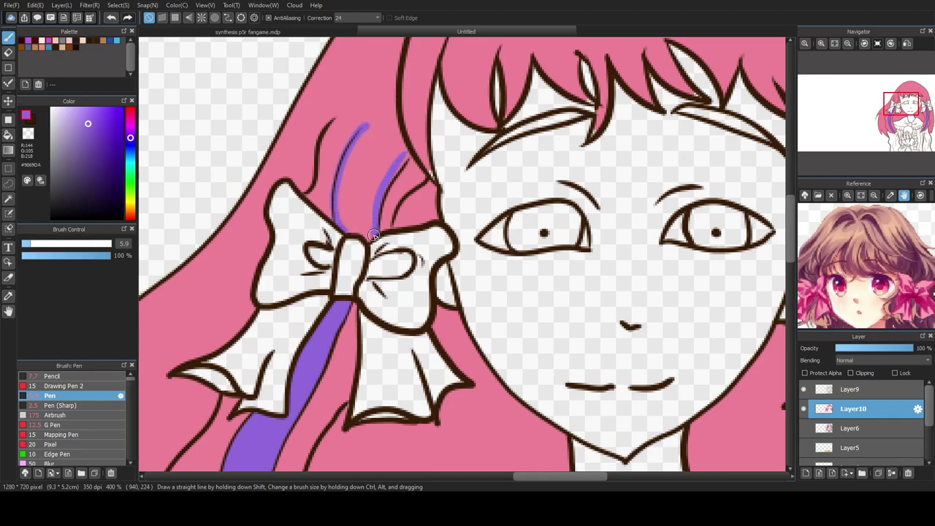
{"action": "mouse_move", "coordinate": [396, 174]}
{"action": "left_mouse_down"}
{"action": "mouse_move", "coordinate": [407, 149]}
{"action": "mouse_move", "coordinate": [387, 125]}
{"action": "mouse_move", "coordinate": [358, 132]}
{"action": "left_mouse_up"}
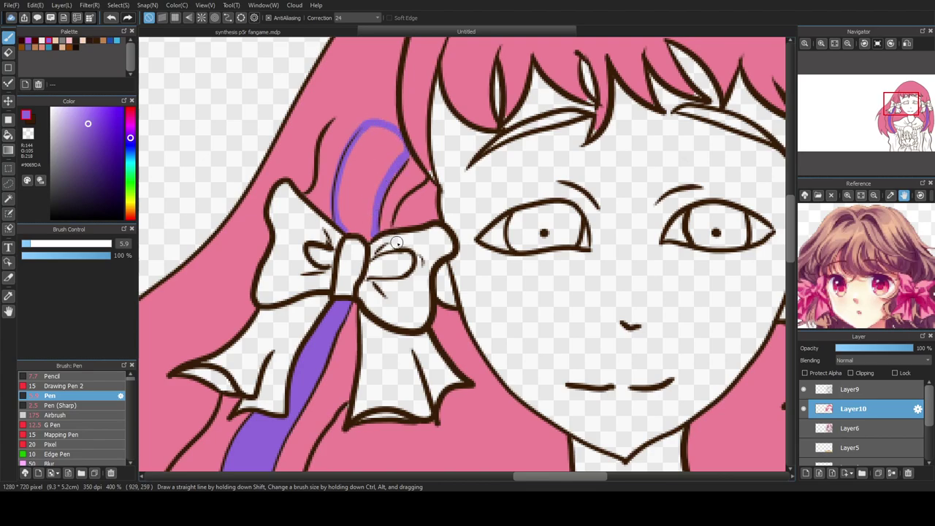
{"action": "left_click_drag", "start_coordinate": [533, 477], "coordinate": [577, 477]}
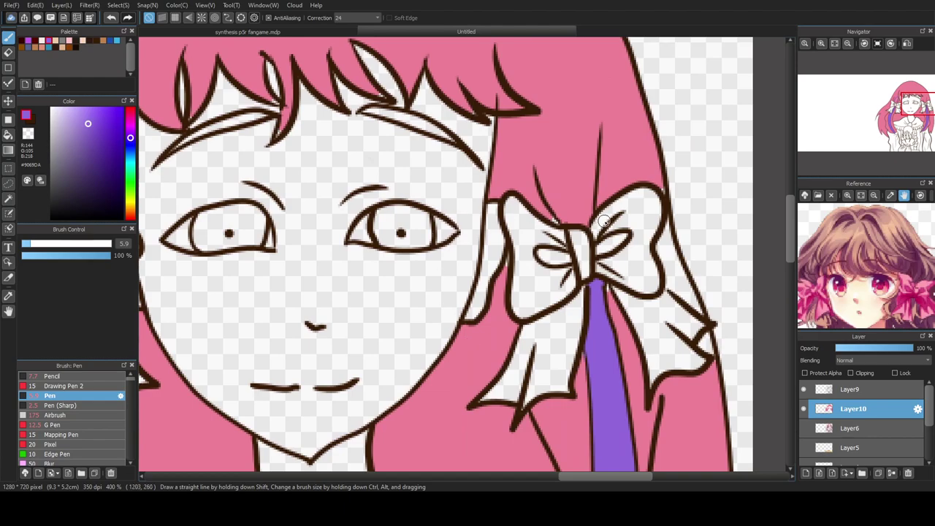
{"action": "mouse_move", "coordinate": [564, 223]}
{"action": "left_mouse_down"}
{"action": "mouse_move", "coordinate": [539, 157]}
{"action": "mouse_move", "coordinate": [562, 117]}
{"action": "mouse_move", "coordinate": [599, 121]}
{"action": "mouse_move", "coordinate": [600, 137]}
{"action": "left_mouse_up"}
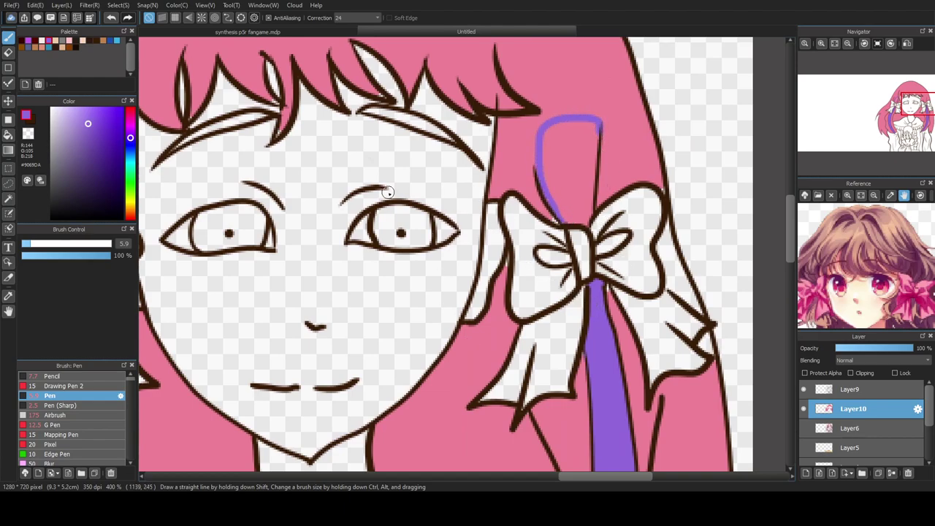
- Bucket-fill the outlined streaks above both bows with purple #9069DA
{"action": "key", "text": "g"}
{"action": "left_click", "coordinate": [567, 170]}
{"action": "scroll", "coordinate": [435, 150], "scroll_direction": "down", "scroll_amount": 2}
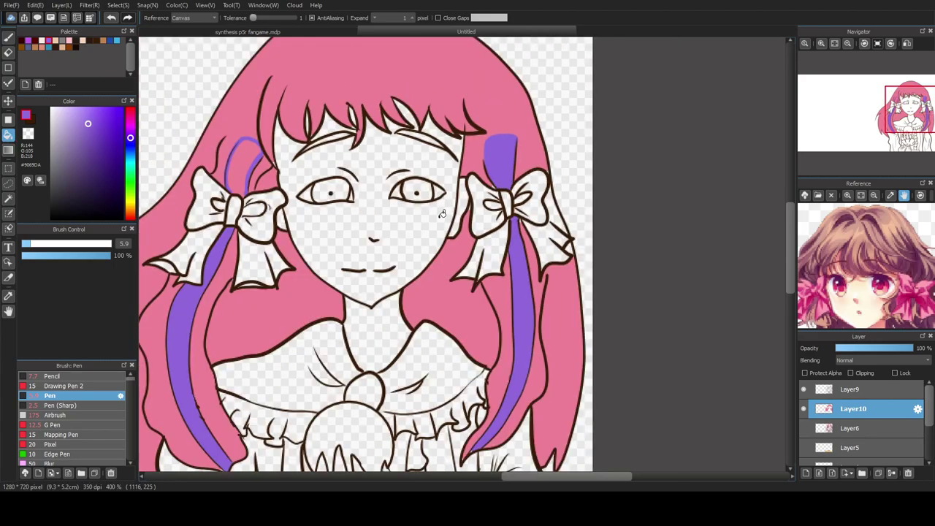
{"action": "left_click", "coordinate": [246, 162]}
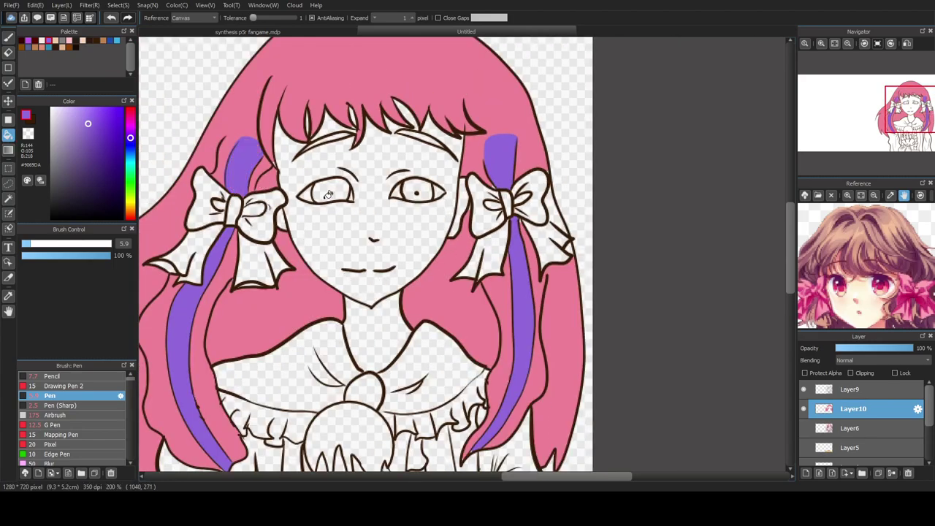
{"action": "left_click", "coordinate": [8, 295]}
{"action": "left_click", "coordinate": [247, 324]}
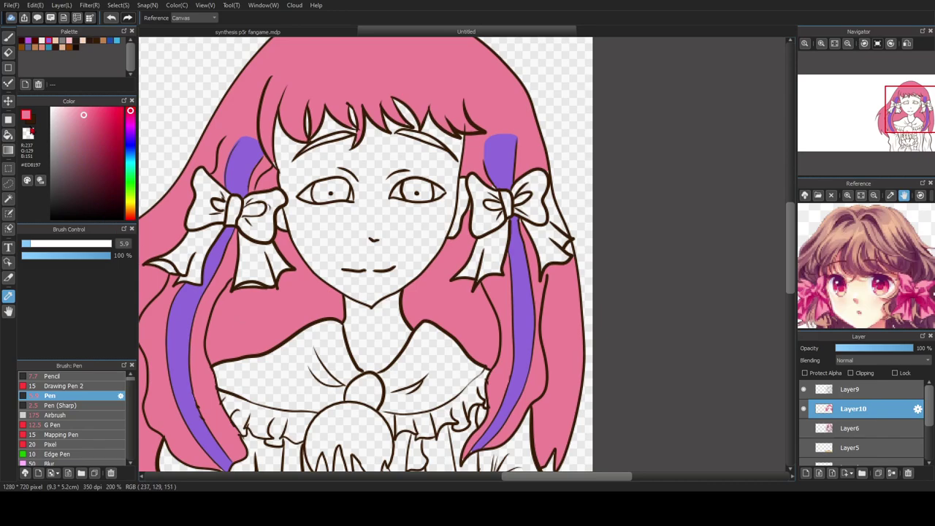
{"action": "left_click", "coordinate": [8, 134]}
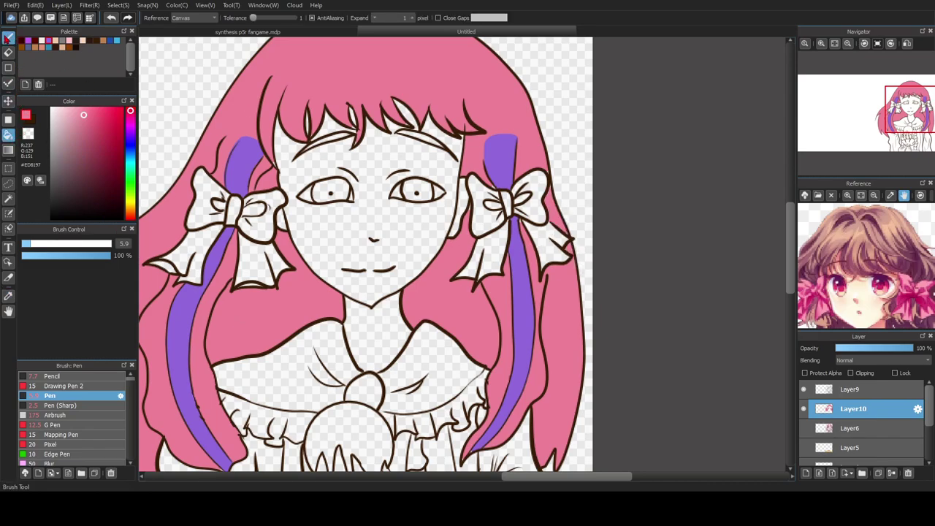
{"action": "left_click", "coordinate": [8, 37]}
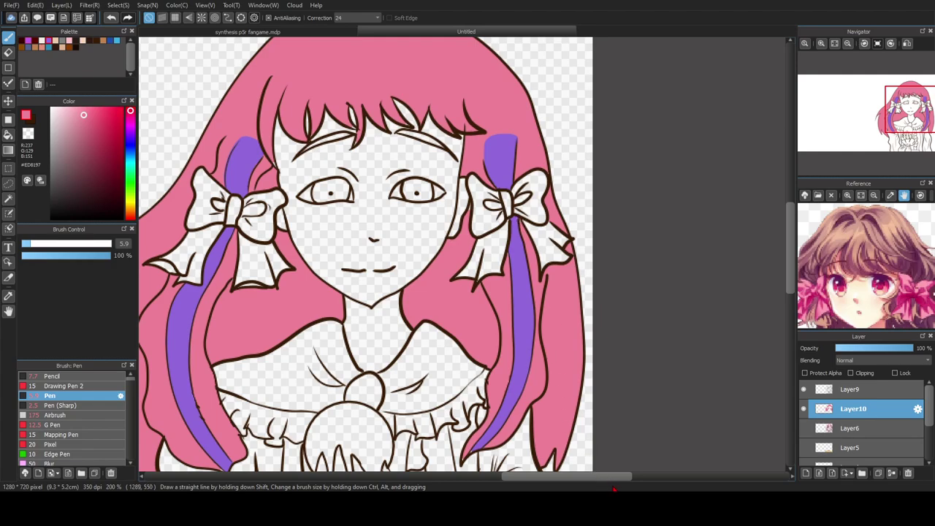
{"action": "left_click_drag", "start_coordinate": [603, 484], "coordinate": [591, 482]}
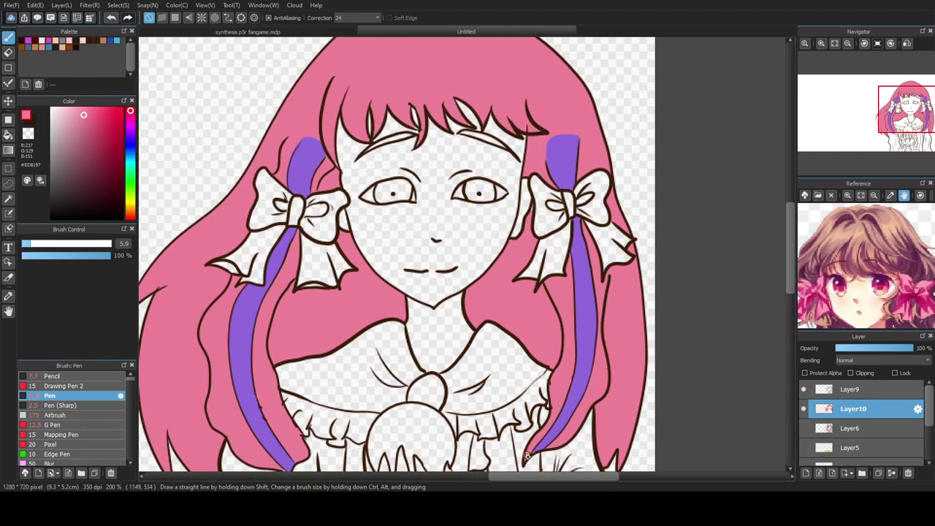
{"action": "scroll", "coordinate": [553, 478], "scroll_direction": "left", "scroll_amount": 4}
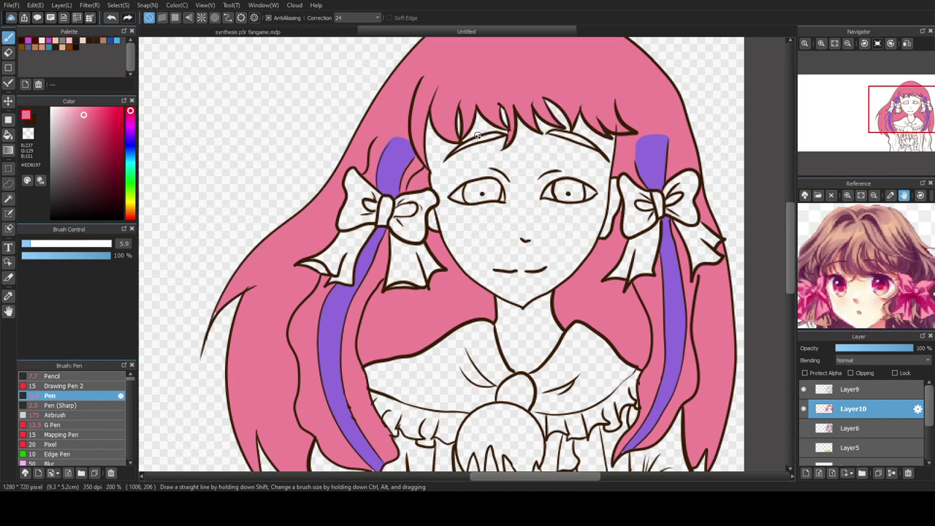
{"action": "scroll", "coordinate": [421, 192], "scroll_direction": "down", "scroll_amount": 3}
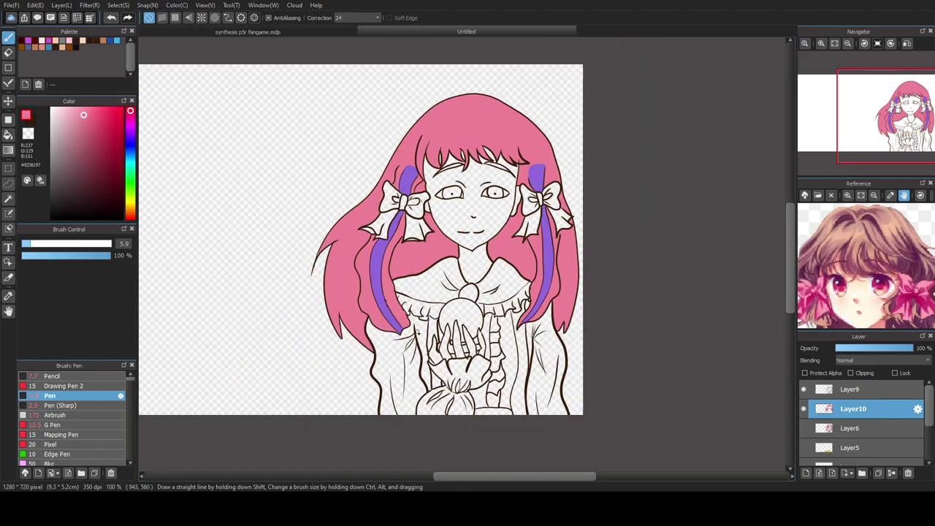
{"action": "scroll", "coordinate": [397, 327], "scroll_direction": "up", "scroll_amount": 4}
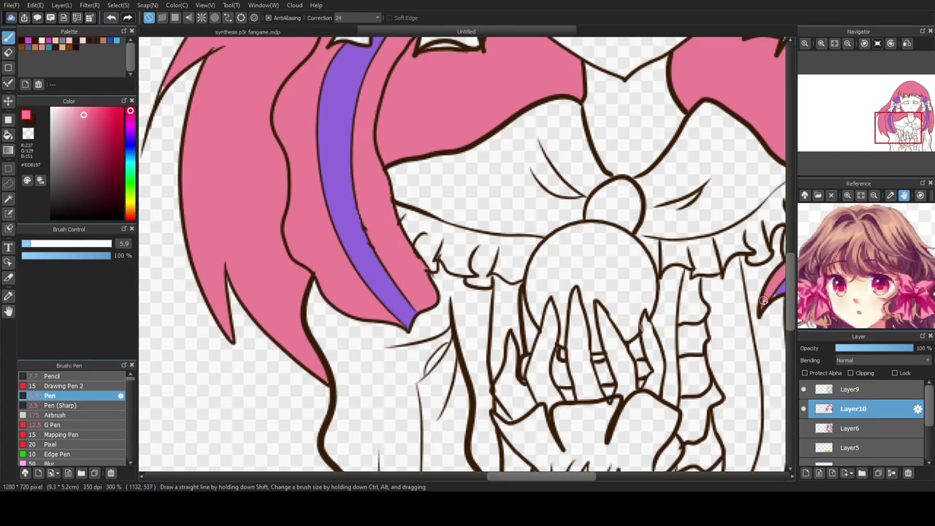
{"action": "scroll", "coordinate": [540, 231], "scroll_direction": "down", "scroll_amount": 4}
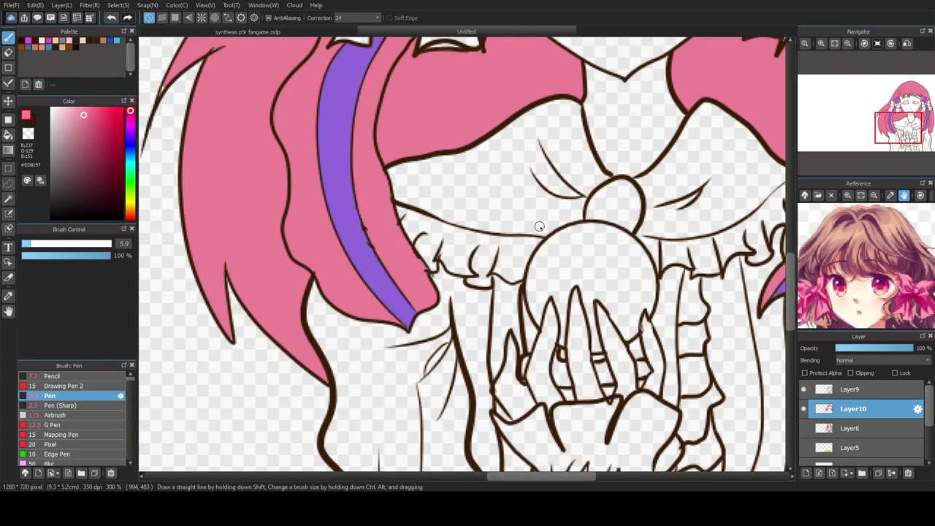
{"action": "left_click_drag", "start_coordinate": [550, 476], "coordinate": [590, 474]}
{"action": "scroll", "coordinate": [418, 157], "scroll_direction": "up", "scroll_amount": 3}
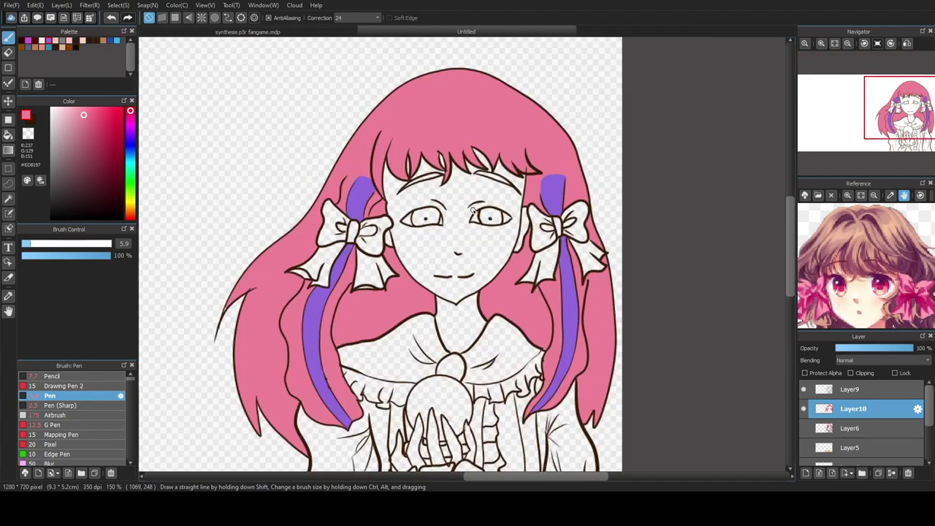
- Choose deep magenta #BF4372 and bucket-fill the loops, knot and tails of the left-hand hair bow on Layer10
{"action": "left_click_drag", "start_coordinate": [89, 125], "coordinate": [96, 132]}
{"action": "left_click", "coordinate": [130, 113]}
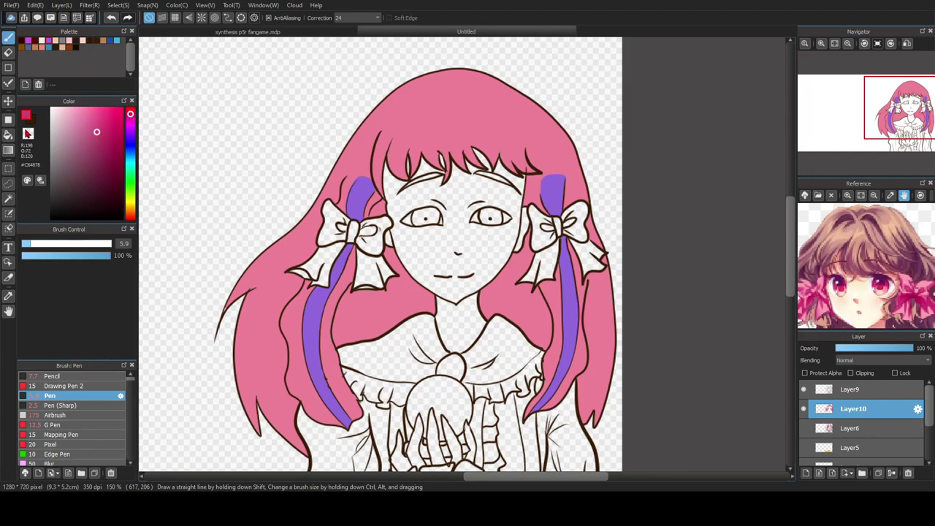
{"action": "left_click_drag", "start_coordinate": [95, 135], "coordinate": [91, 129]}
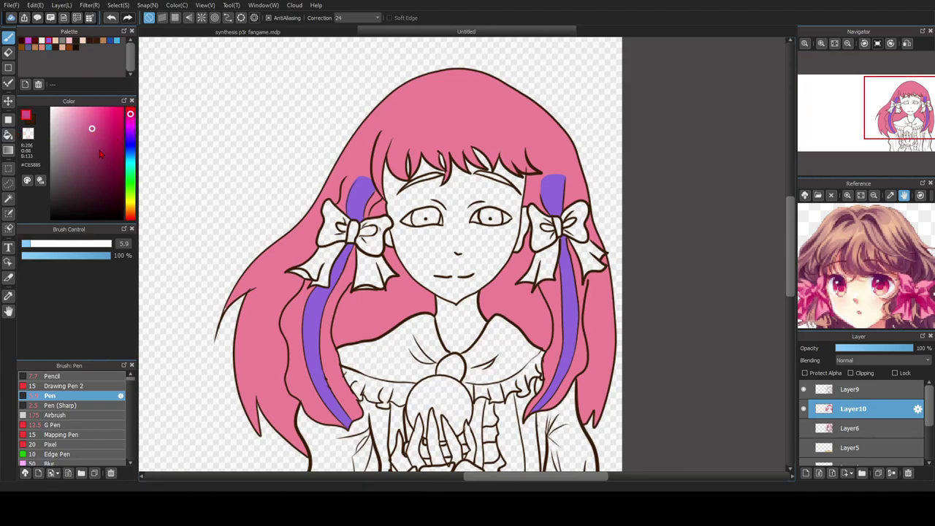
{"action": "left_click", "coordinate": [8, 134]}
{"action": "left_click", "coordinate": [89, 133]}
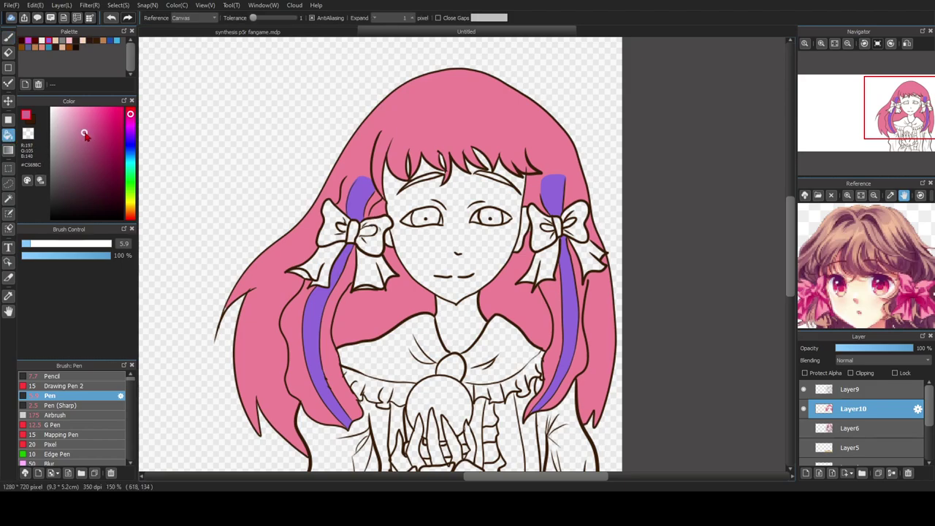
{"action": "left_click", "coordinate": [97, 135]}
{"action": "left_click", "coordinate": [340, 227]}
{"action": "left_click", "coordinate": [355, 234]}
{"action": "left_click", "coordinate": [375, 242]}
{"action": "left_click", "coordinate": [372, 230]}
{"action": "left_click", "coordinate": [343, 228]}
{"action": "left_click", "coordinate": [326, 264]}
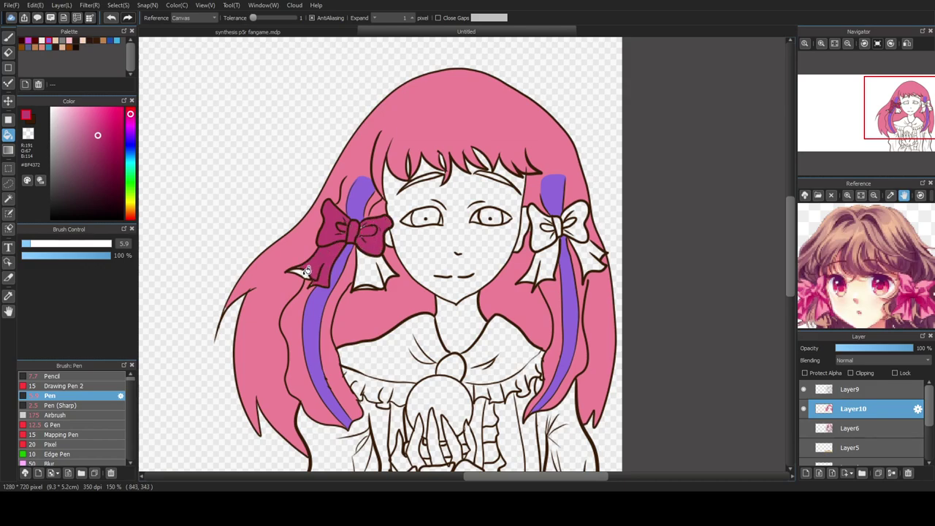
{"action": "left_click", "coordinate": [371, 271]}
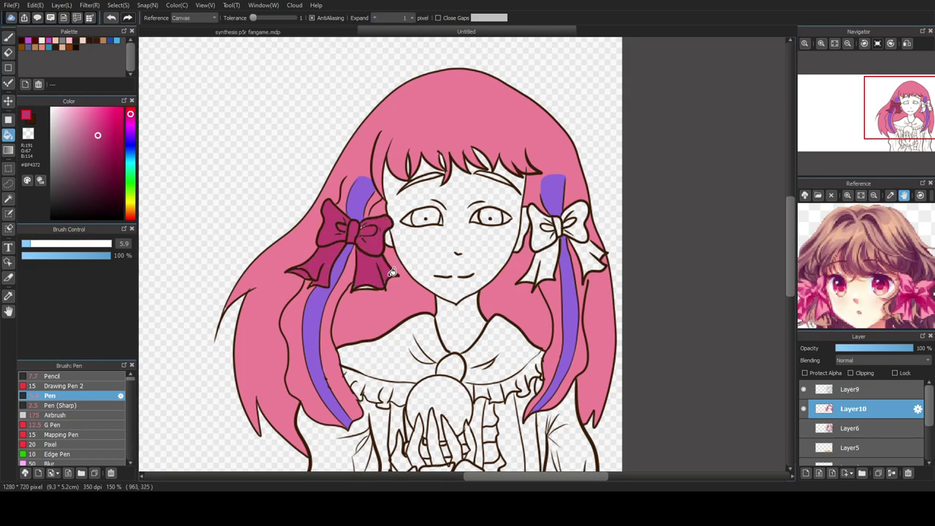
- Bucket-fill the loops, knot and tails of the right-hand hair bow with deep magenta #BF4372 on Layer10
{"action": "left_click", "coordinate": [554, 253]}
{"action": "left_click", "coordinate": [544, 225]}
{"action": "left_click", "coordinate": [559, 222]}
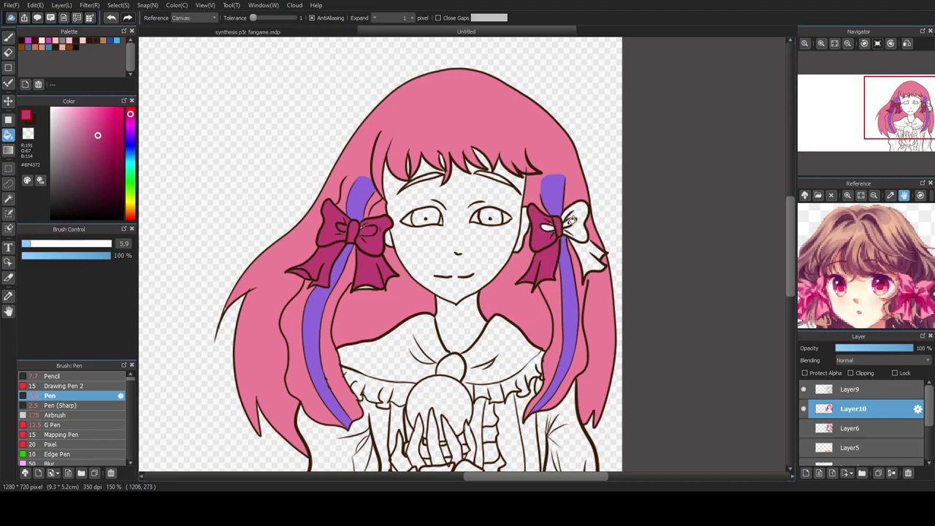
{"action": "left_click", "coordinate": [575, 217]}
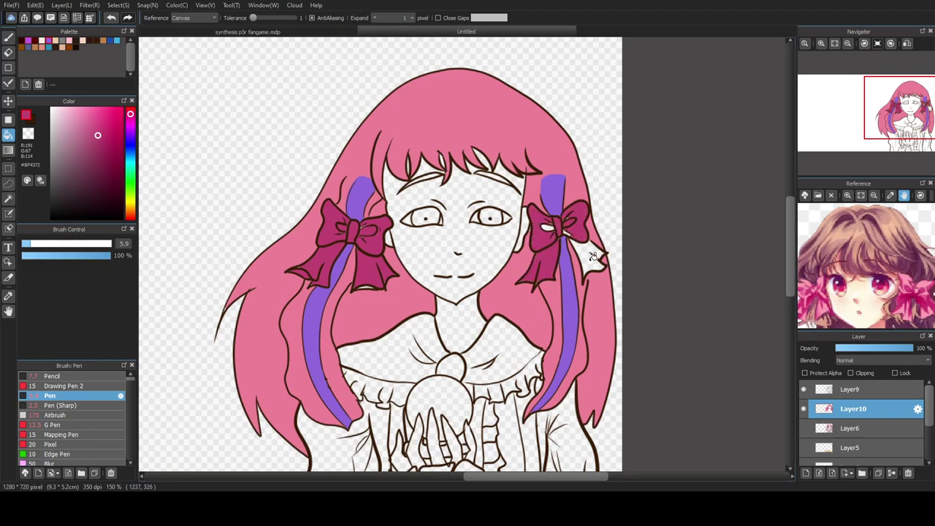
{"action": "left_click", "coordinate": [594, 256]}
- Reposition the reference image to show the collar, and paint the unfilled strips along the left-hand bow's tail ends with the Pen
{"action": "left_click_drag", "start_coordinate": [884, 253], "coordinate": [896, 172]}
{"action": "left_click_drag", "start_coordinate": [862, 266], "coordinate": [843, 294]}
{"action": "left_click", "coordinate": [8, 37]}
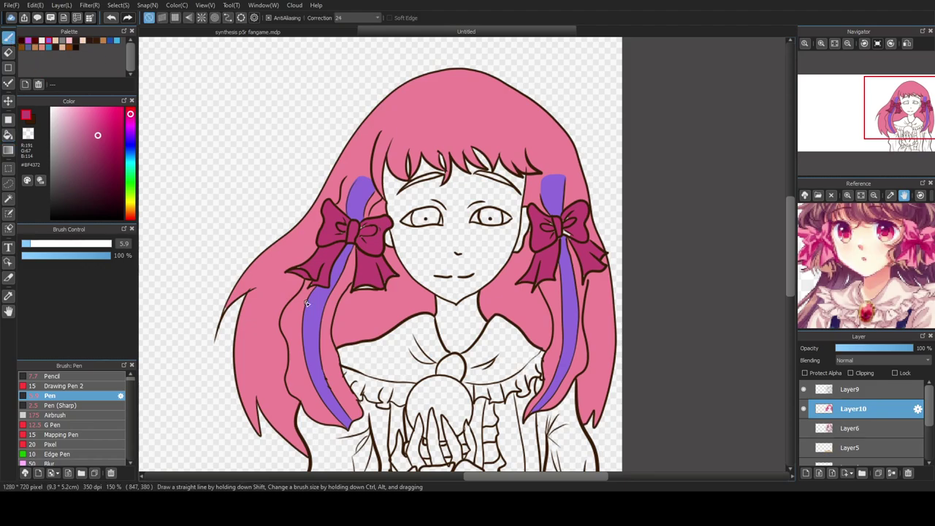
{"action": "scroll", "coordinate": [308, 304], "scroll_direction": "up", "scroll_amount": 2}
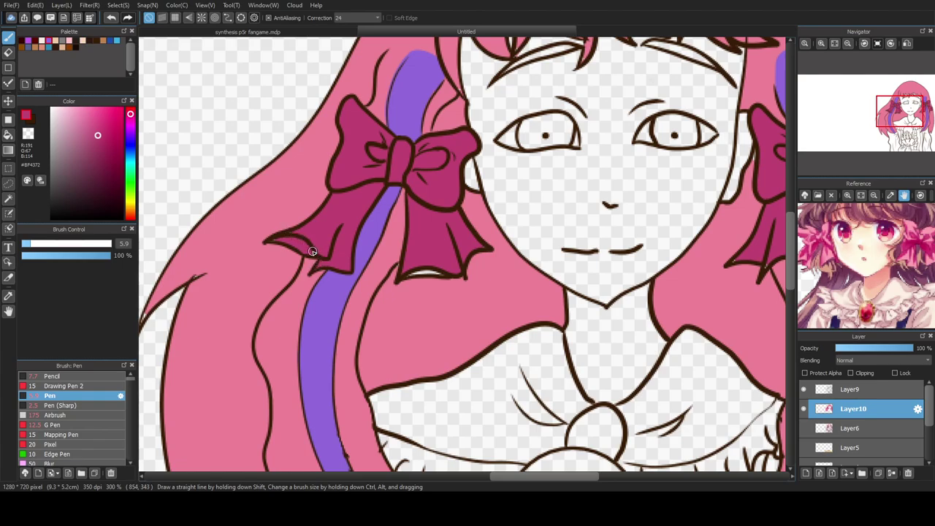
{"action": "mouse_move", "coordinate": [435, 274]}
{"action": "left_mouse_down"}
{"action": "mouse_move", "coordinate": [415, 271]}
{"action": "mouse_move", "coordinate": [425, 270]}
{"action": "left_mouse_up"}
{"action": "scroll", "coordinate": [484, 235], "scroll_direction": "down", "scroll_amount": 2}
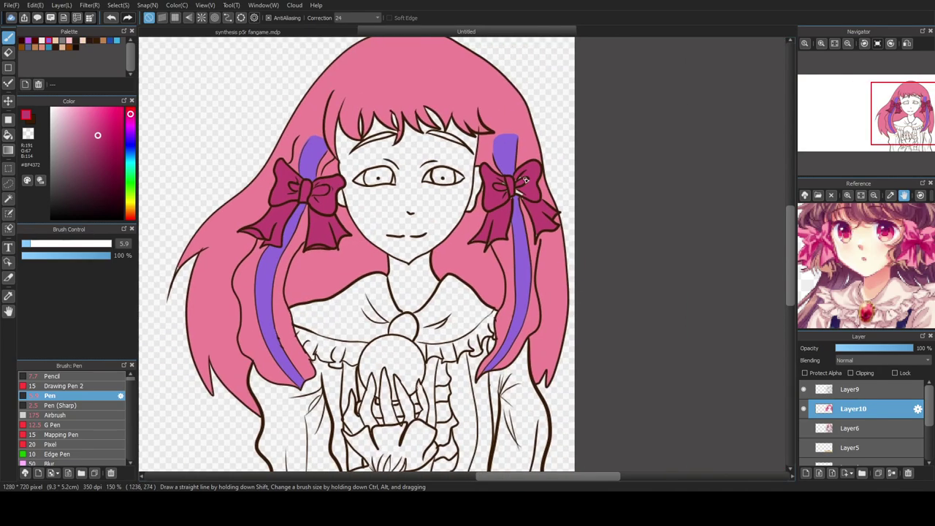
- Paint over the small unfilled gaps around the right-hand bow's knot and tail ends with the magenta Pen
{"action": "scroll", "coordinate": [469, 165], "scroll_direction": "up", "scroll_amount": 4}
{"action": "left_click_drag", "start_coordinate": [540, 249], "coordinate": [498, 232]}
{"action": "mouse_move", "coordinate": [535, 179]}
{"action": "left_mouse_down"}
{"action": "mouse_move", "coordinate": [499, 196]}
{"action": "mouse_move", "coordinate": [512, 185]}
{"action": "left_mouse_up"}
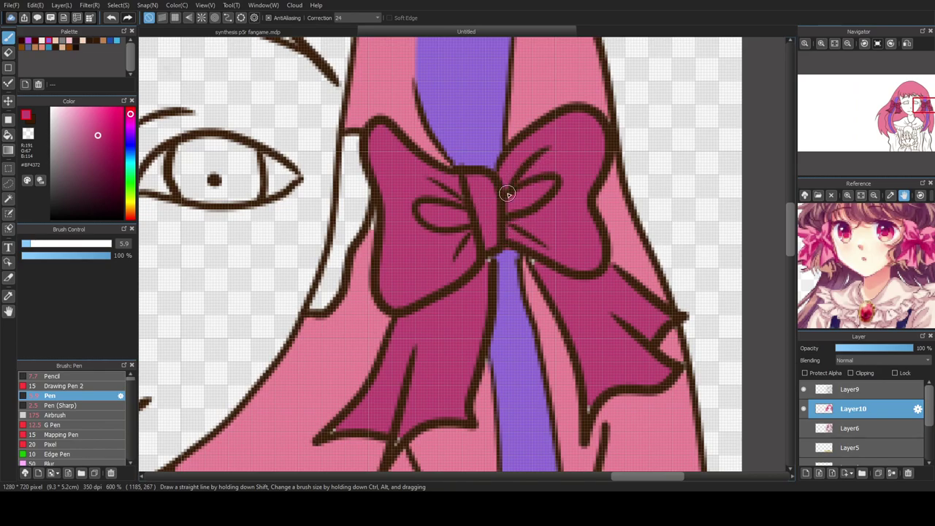
{"action": "left_click_drag", "start_coordinate": [542, 257], "coordinate": [540, 268]}
{"action": "left_click_drag", "start_coordinate": [403, 427], "coordinate": [397, 446]}
{"action": "left_click", "coordinate": [333, 430]}
{"action": "scroll", "coordinate": [575, 309], "scroll_direction": "down", "scroll_amount": 5}
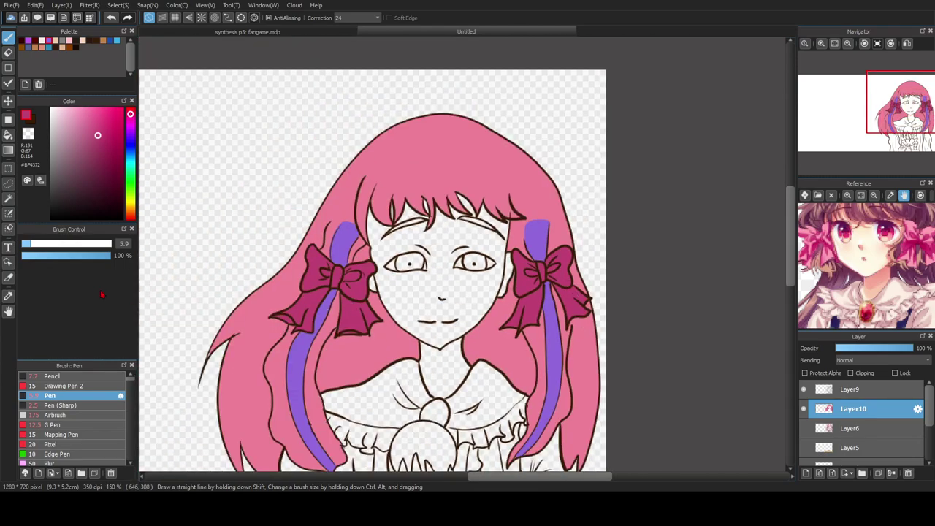
- Sample the pink from the hair and paint both eyebrows with it using the Pen on Layer10
{"action": "left_click", "coordinate": [8, 295]}
{"action": "left_click", "coordinate": [250, 340]}
{"action": "left_click", "coordinate": [8, 36]}
{"action": "scroll", "coordinate": [470, 290], "scroll_direction": "up", "scroll_amount": 1}
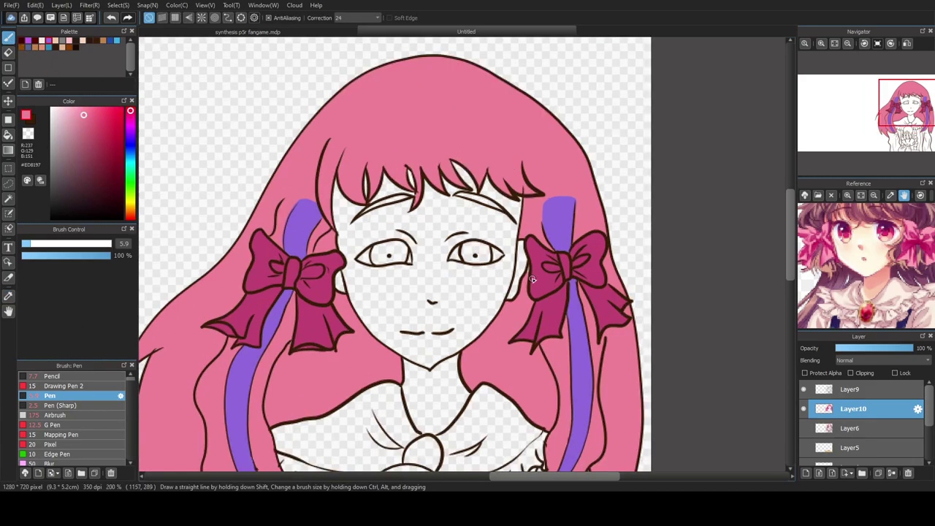
{"action": "scroll", "coordinate": [494, 210], "scroll_direction": "up", "scroll_amount": 3}
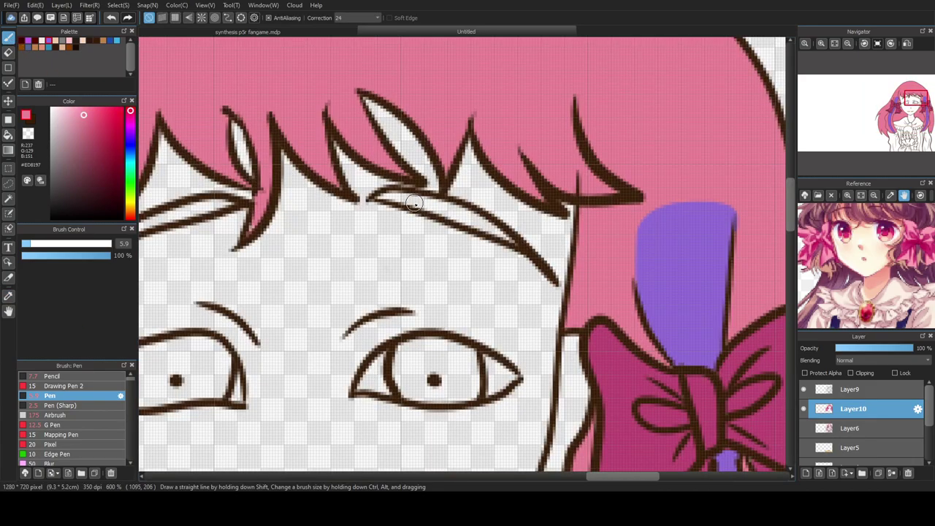
{"action": "mouse_move", "coordinate": [399, 200]}
{"action": "left_mouse_down"}
{"action": "mouse_move", "coordinate": [513, 242]}
{"action": "mouse_move", "coordinate": [475, 217]}
{"action": "mouse_move", "coordinate": [382, 194]}
{"action": "left_mouse_up"}
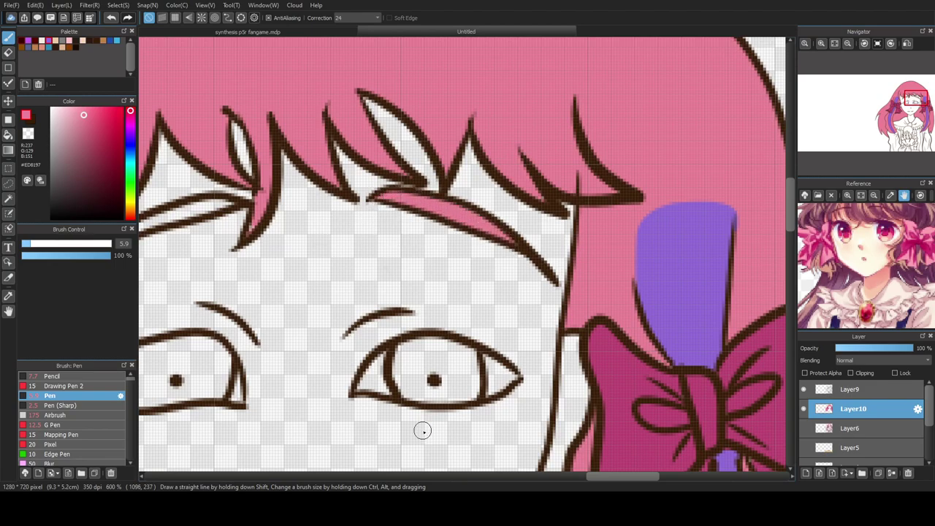
{"action": "left_click_drag", "start_coordinate": [586, 480], "coordinate": [553, 480]}
{"action": "mouse_move", "coordinate": [539, 202]}
{"action": "left_mouse_down"}
{"action": "mouse_move", "coordinate": [449, 219]}
{"action": "mouse_move", "coordinate": [397, 253]}
{"action": "mouse_move", "coordinate": [458, 233]}
{"action": "mouse_move", "coordinate": [455, 248]}
{"action": "mouse_move", "coordinate": [431, 231]}
{"action": "mouse_move", "coordinate": [514, 210]}
{"action": "left_mouse_up"}
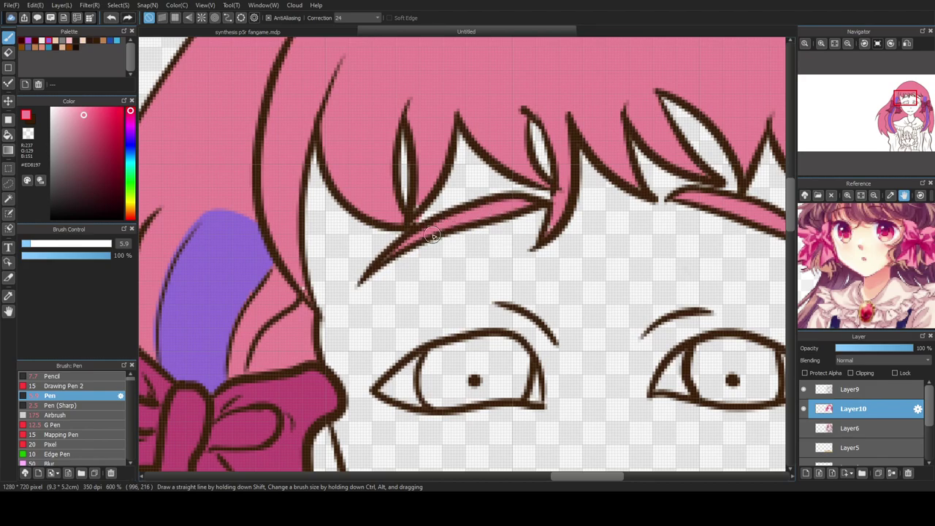
{"action": "scroll", "coordinate": [399, 225], "scroll_direction": "down", "scroll_amount": 5}
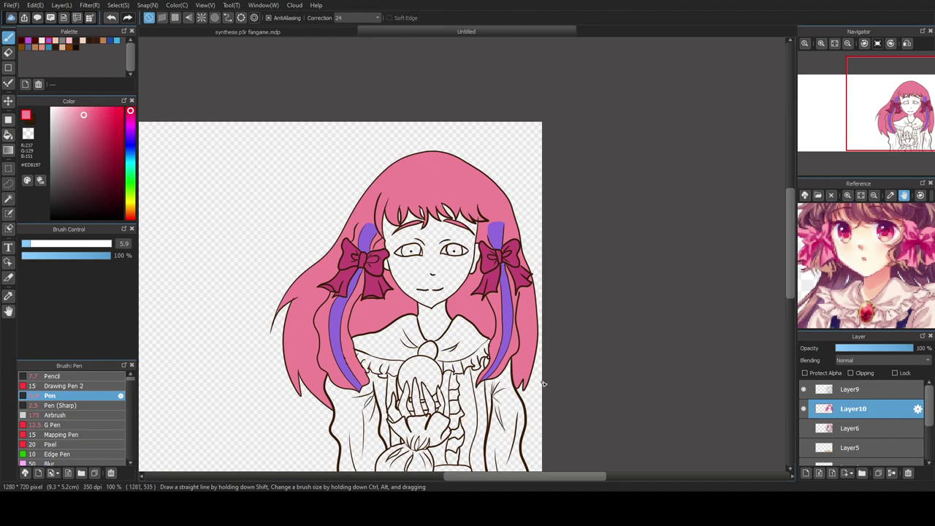
- Choose vivid purple #A830DF and bucket-fill the irises of both eyes
{"action": "scroll", "coordinate": [415, 222], "scroll_direction": "up", "scroll_amount": 3}
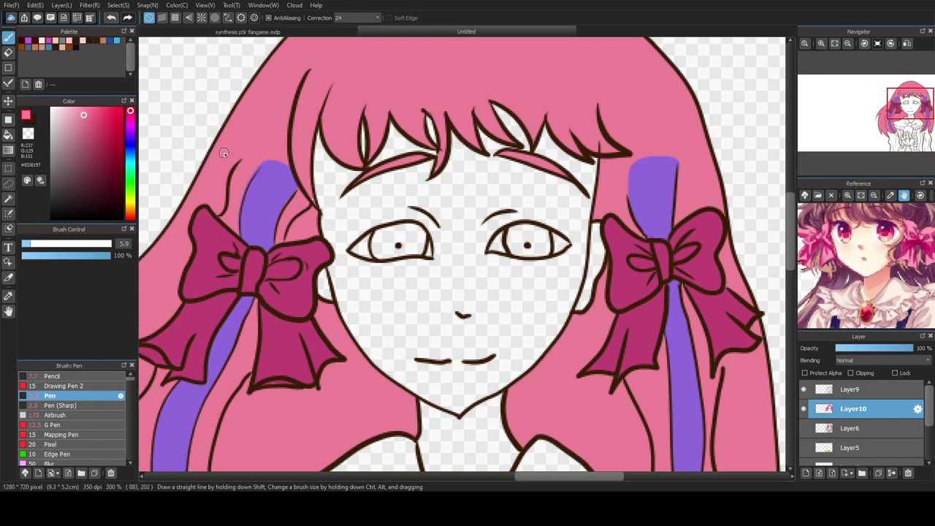
{"action": "left_click", "coordinate": [131, 131]}
{"action": "left_click", "coordinate": [101, 114]}
{"action": "left_click", "coordinate": [108, 121]}
{"action": "left_click", "coordinate": [8, 134]}
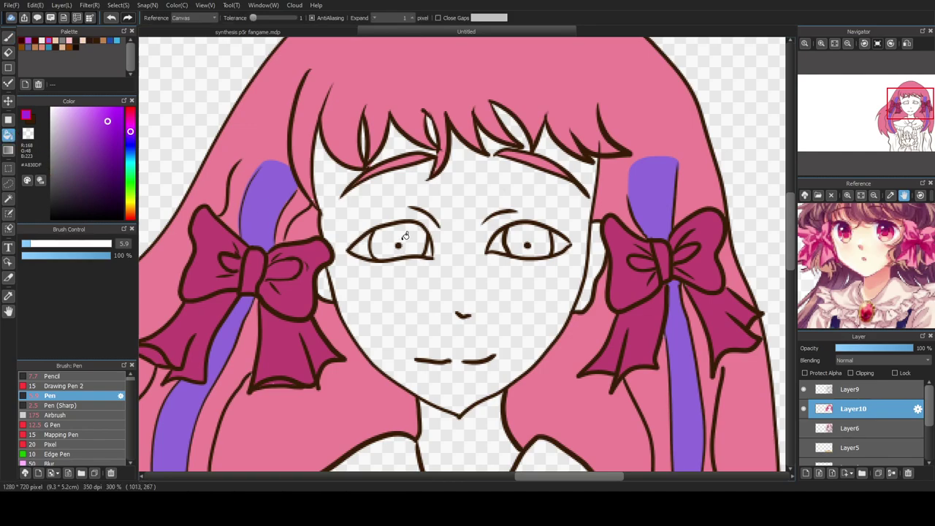
{"action": "left_click", "coordinate": [405, 239]}
{"action": "left_click", "coordinate": [519, 240]}
{"action": "scroll", "coordinate": [291, 233], "scroll_direction": "down", "scroll_amount": 5}
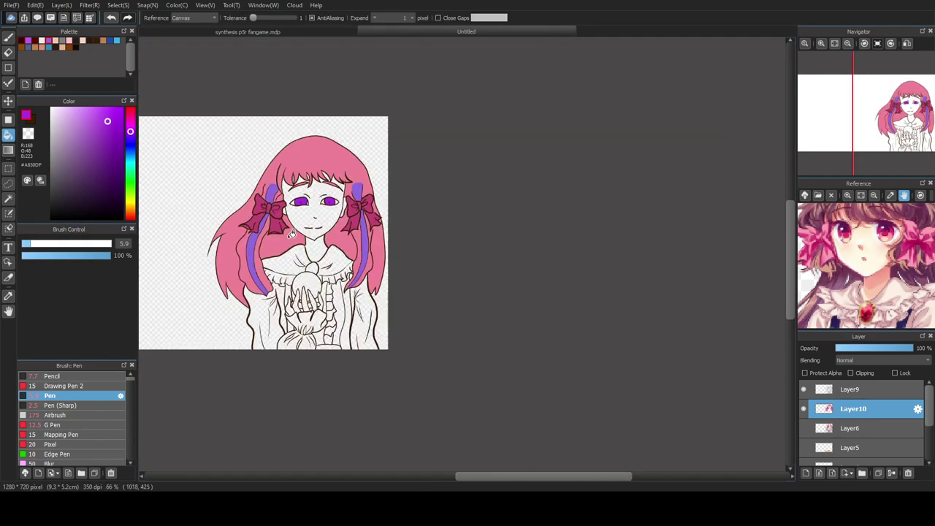
- Choose the light pink skin color #FAC5C5 and bucket-fill the face and neck
{"action": "scroll", "coordinate": [297, 308], "scroll_direction": "up", "scroll_amount": 3}
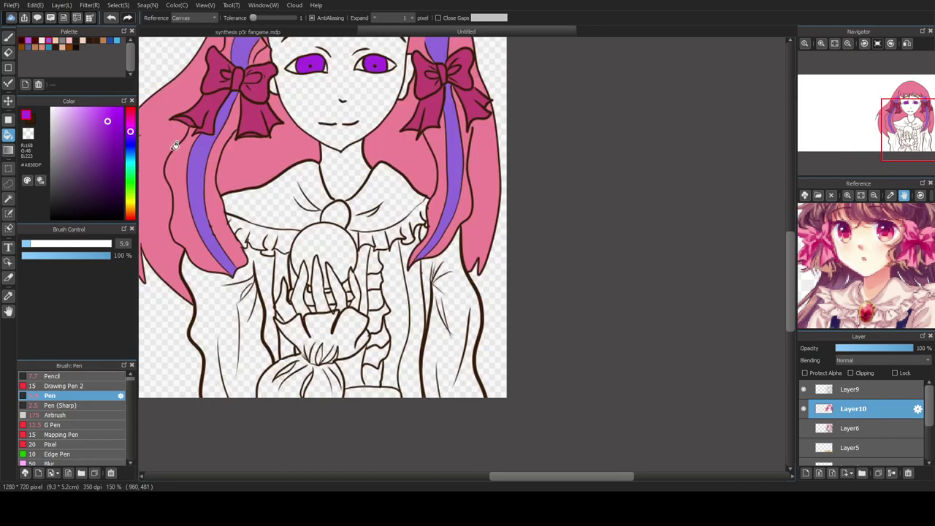
{"action": "left_click", "coordinate": [72, 42]}
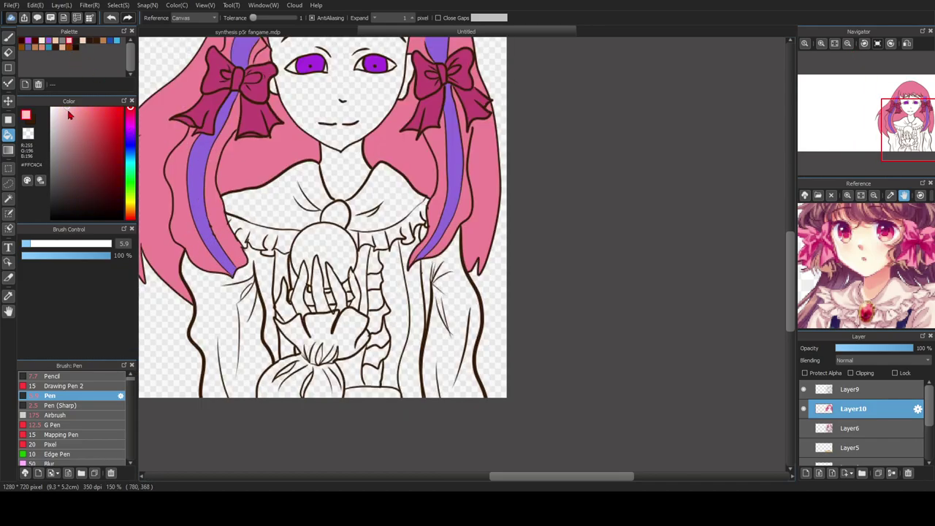
{"action": "left_click", "coordinate": [312, 107]}
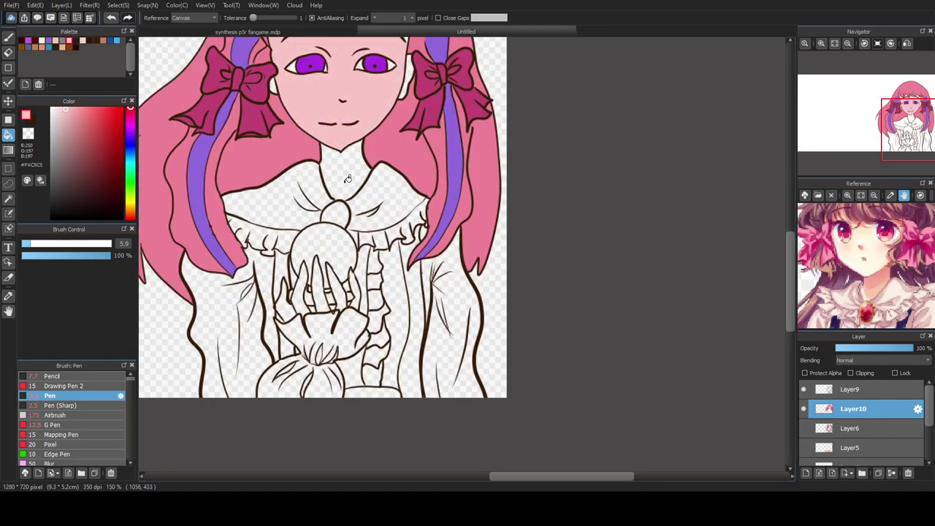
{"action": "left_click", "coordinate": [346, 180]}
{"action": "left_click_drag", "start_coordinate": [790, 275], "coordinate": [782, 238]}
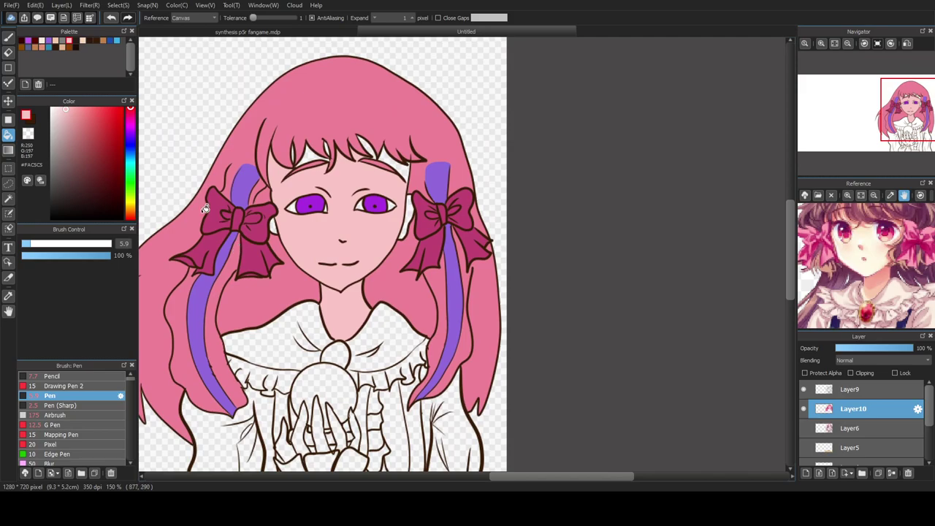
{"action": "left_click", "coordinate": [130, 117]}
{"action": "left_click", "coordinate": [130, 122]}
{"action": "left_click", "coordinate": [315, 256]}
{"action": "key", "text": "ctrl+z"}
{"action": "left_click", "coordinate": [130, 113]}
{"action": "left_click_drag", "start_coordinate": [130, 115], "coordinate": [130, 111]}
- Bucket-fill the face, the skin gaps between the bangs and the ears with light pink #FAC5C5
{"action": "left_click", "coordinate": [318, 256]}
{"action": "left_click", "coordinate": [403, 162]}
{"action": "left_click", "coordinate": [364, 146]}
{"action": "left_click", "coordinate": [329, 145]}
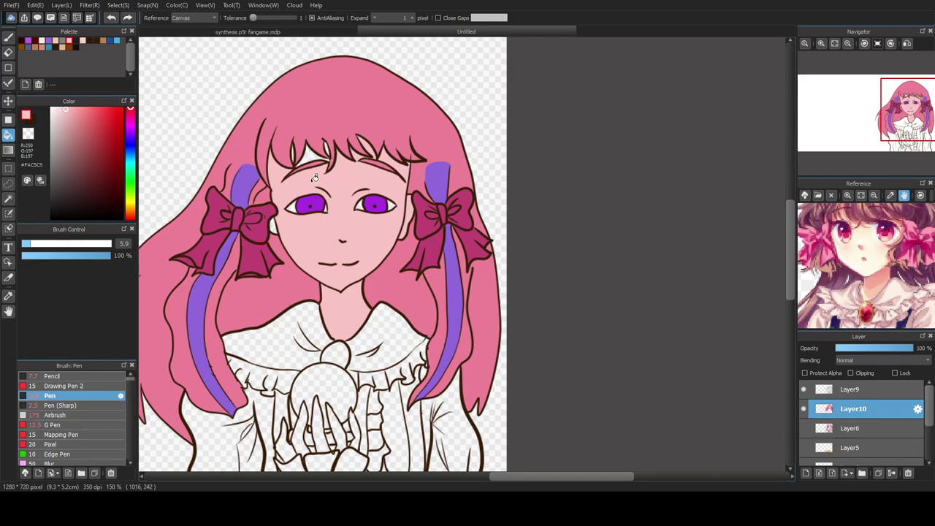
{"action": "scroll", "coordinate": [315, 179], "scroll_direction": "up", "scroll_amount": 2}
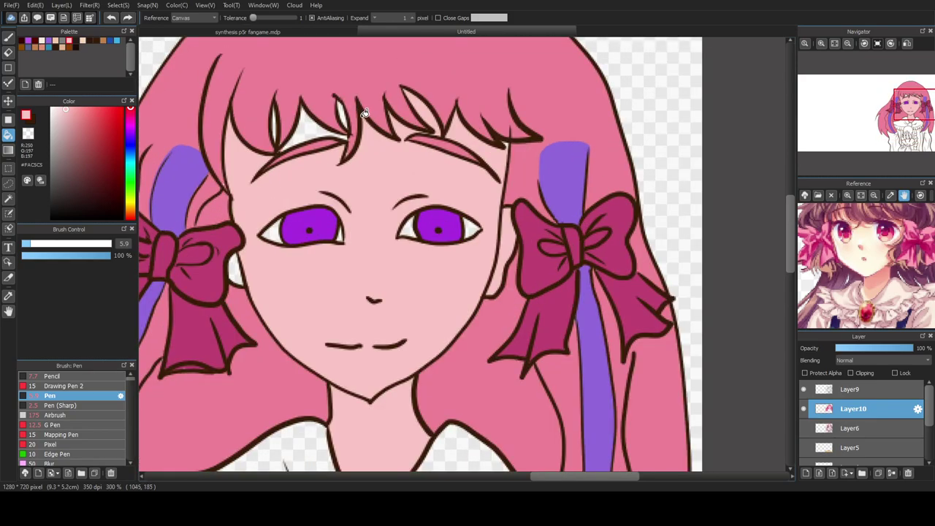
{"action": "left_click", "coordinate": [299, 130]}
{"action": "left_click", "coordinate": [277, 116]}
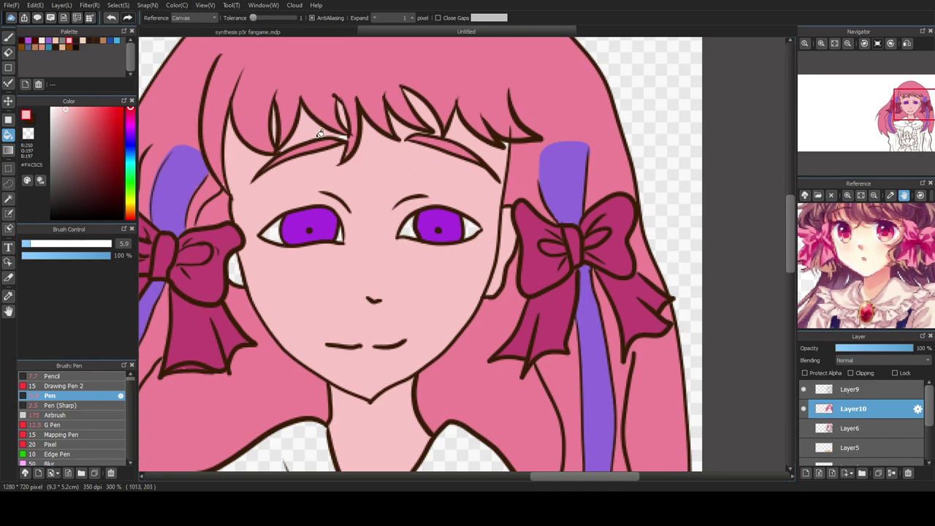
{"action": "left_click", "coordinate": [229, 266]}
- Bucket-fill the fingers of the hand holding the orb with the light pink skin color
{"action": "scroll", "coordinate": [330, 227], "scroll_direction": "down", "scroll_amount": 3}
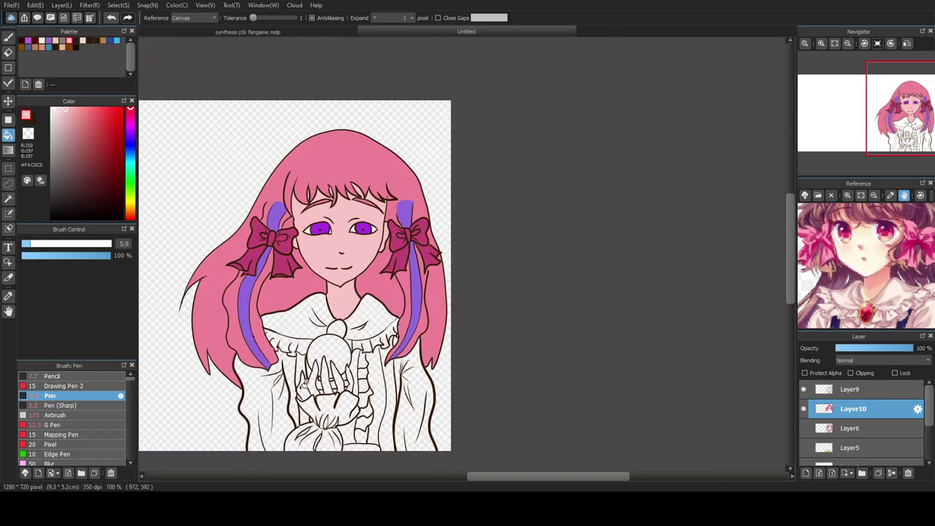
{"action": "left_click", "coordinate": [313, 381]}
{"action": "left_click", "coordinate": [328, 377]}
{"action": "left_click", "coordinate": [344, 377]}
{"action": "left_click", "coordinate": [355, 382]}
{"action": "scroll", "coordinate": [356, 385], "scroll_direction": "up", "scroll_amount": 3}
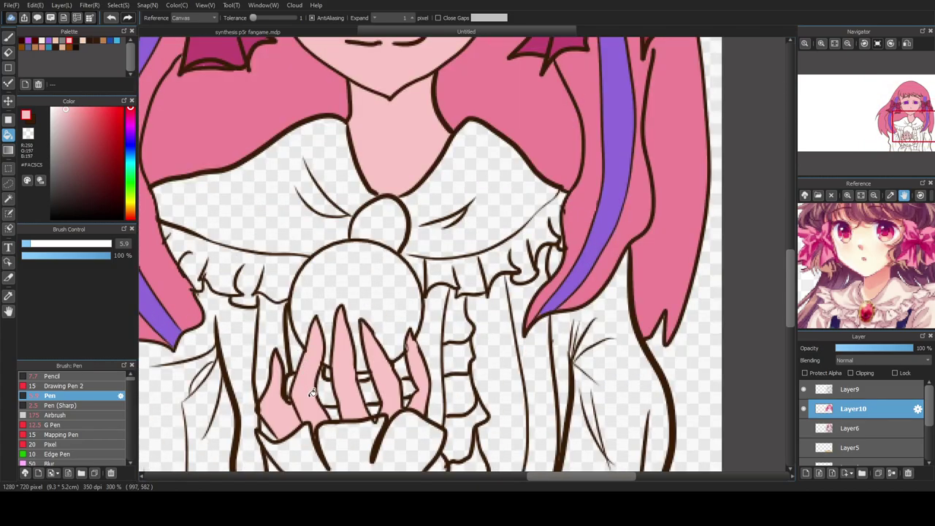
{"action": "key", "text": "b"}
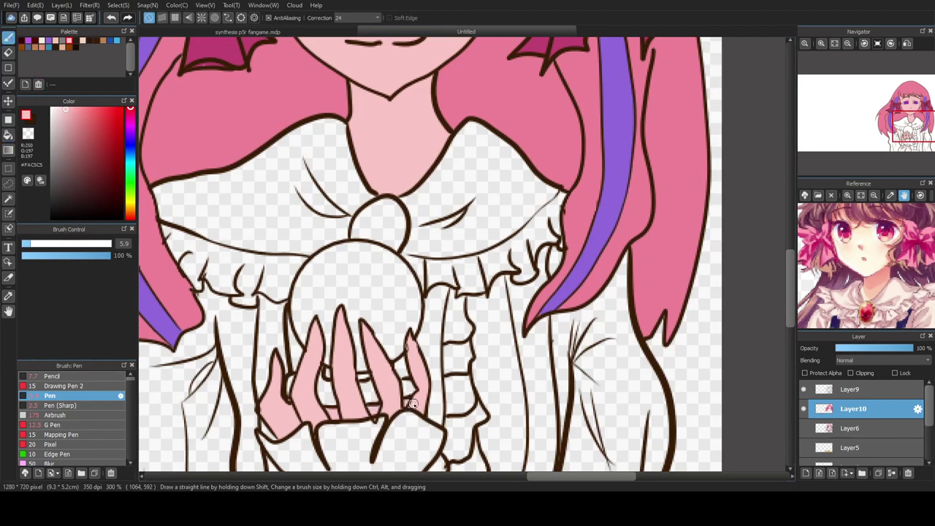
{"action": "left_click_drag", "start_coordinate": [791, 267], "coordinate": [792, 216]}
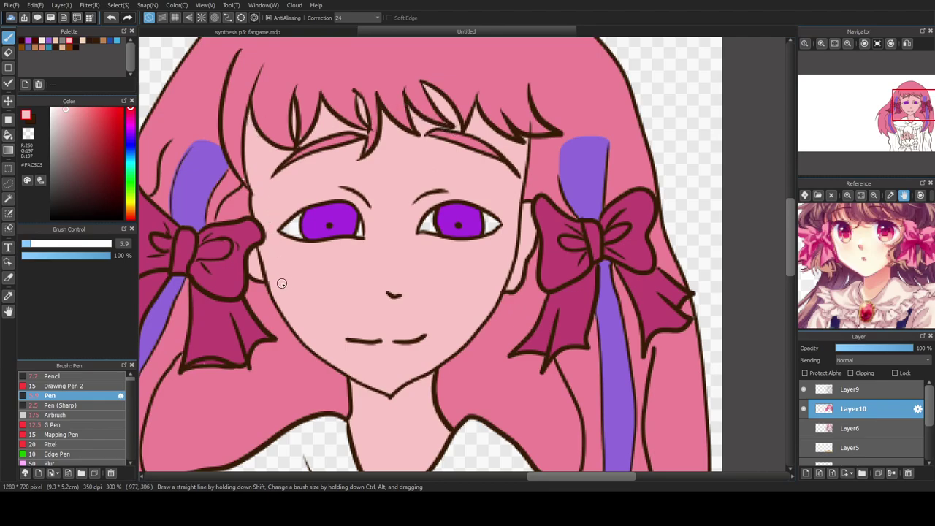
{"action": "scroll", "coordinate": [295, 311], "scroll_direction": "down", "scroll_amount": 2}
{"action": "scroll", "coordinate": [322, 368], "scroll_direction": "down", "scroll_amount": 1}
{"action": "left_click_drag", "start_coordinate": [791, 209], "coordinate": [791, 236]}
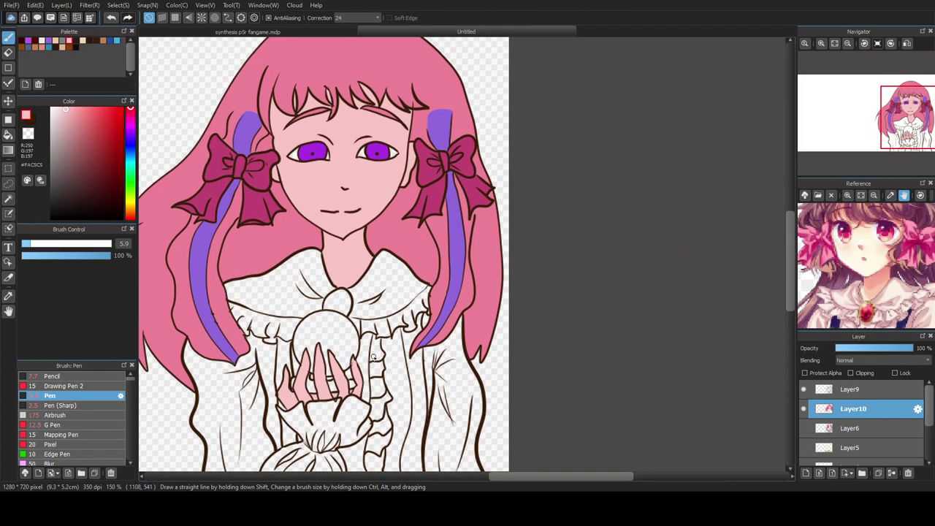
{"action": "scroll", "coordinate": [383, 353], "scroll_direction": "up", "scroll_amount": 3}
{"action": "scroll", "coordinate": [394, 314], "scroll_direction": "down", "scroll_amount": 3}
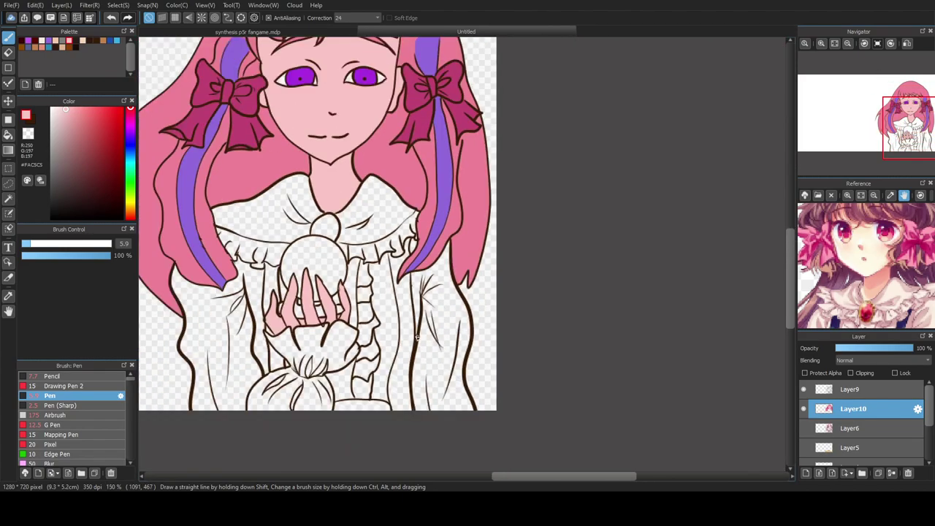
{"action": "scroll", "coordinate": [417, 337], "scroll_direction": "down", "scroll_amount": 1}
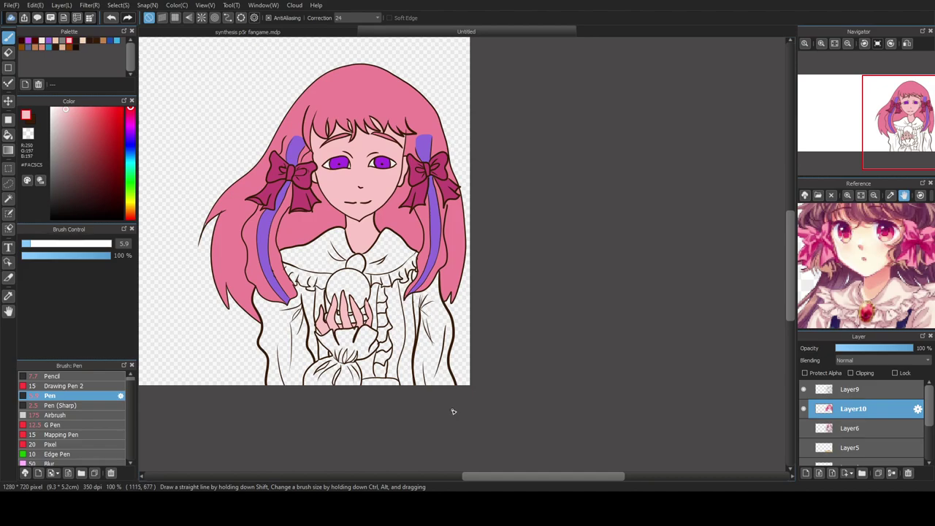
- Choose pale pink #F7E3E3 and bucket-fill both halves of the blouse collar
{"action": "left_click_drag", "start_coordinate": [515, 474], "coordinate": [499, 475]}
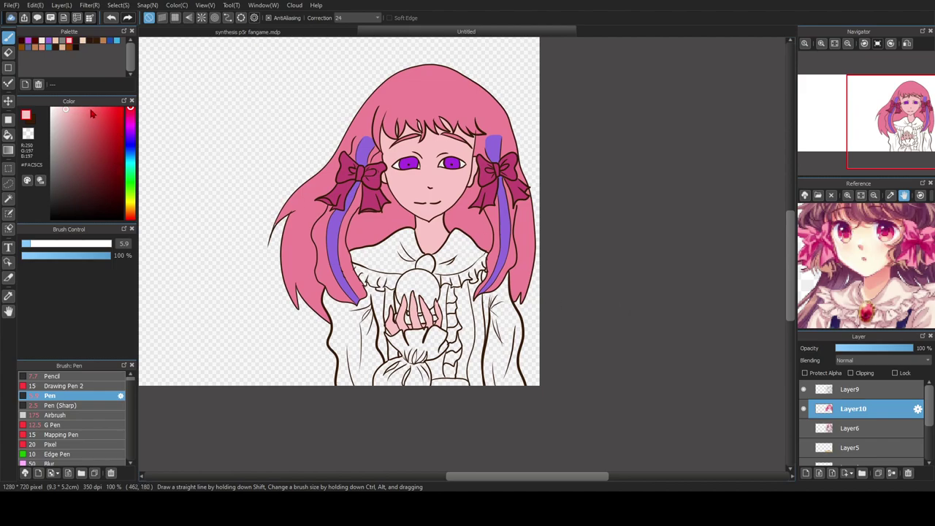
{"action": "left_click", "coordinate": [46, 44]}
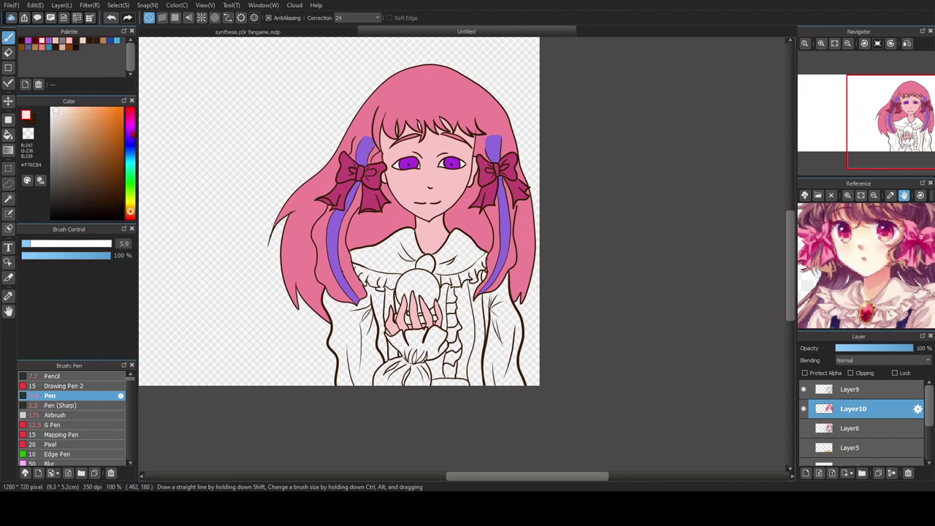
{"action": "left_click_drag", "start_coordinate": [133, 134], "coordinate": [131, 110]}
{"action": "key", "text": "g"}
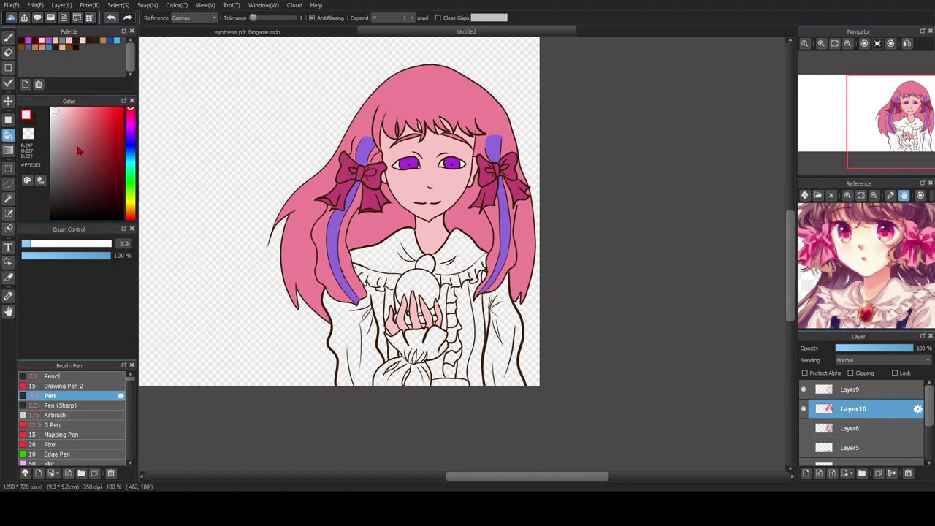
{"action": "left_click", "coordinate": [393, 247]}
{"action": "left_click", "coordinate": [468, 256]}
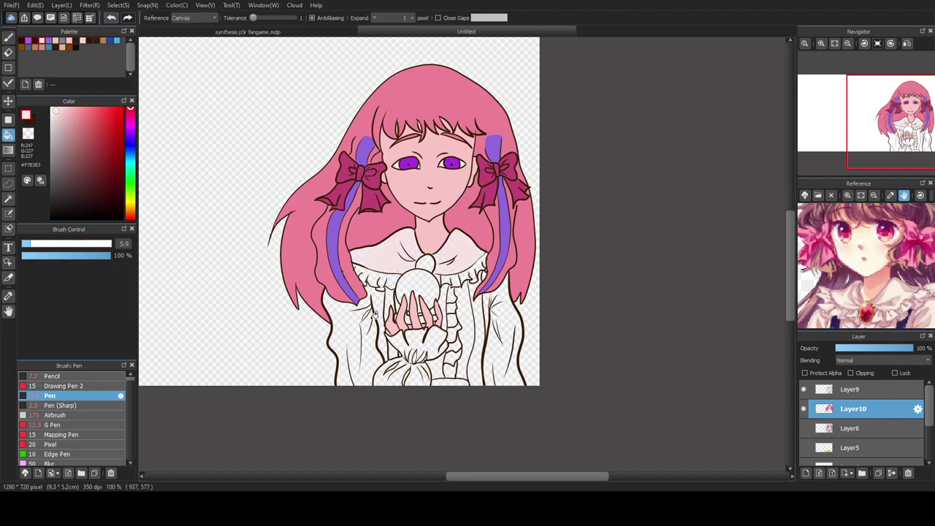
- Bucket-fill both sleeves, the cuff below the hand and the blouse front with pale pink #F7E3E3
{"action": "left_click", "coordinate": [348, 332]}
{"action": "left_click", "coordinate": [414, 343]}
{"action": "left_click", "coordinate": [418, 376]}
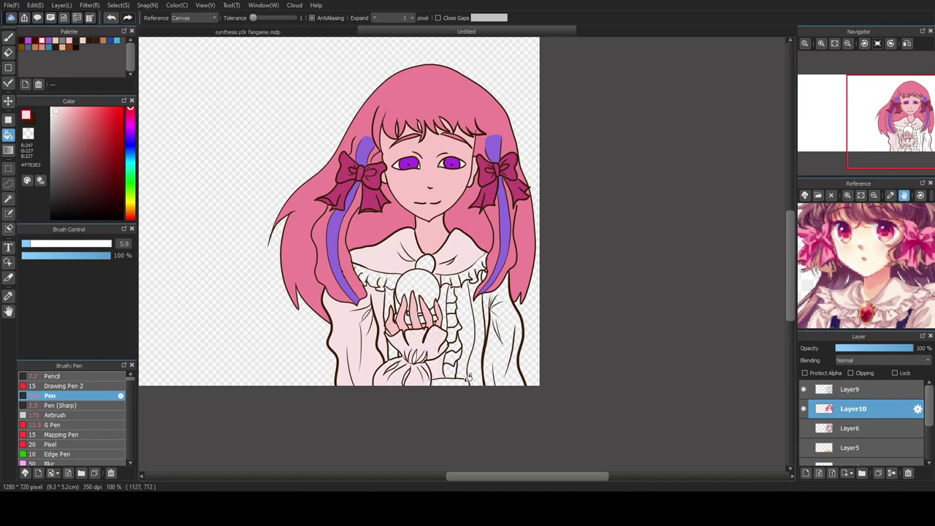
{"action": "left_click", "coordinate": [470, 323]}
{"action": "left_click", "coordinate": [489, 301]}
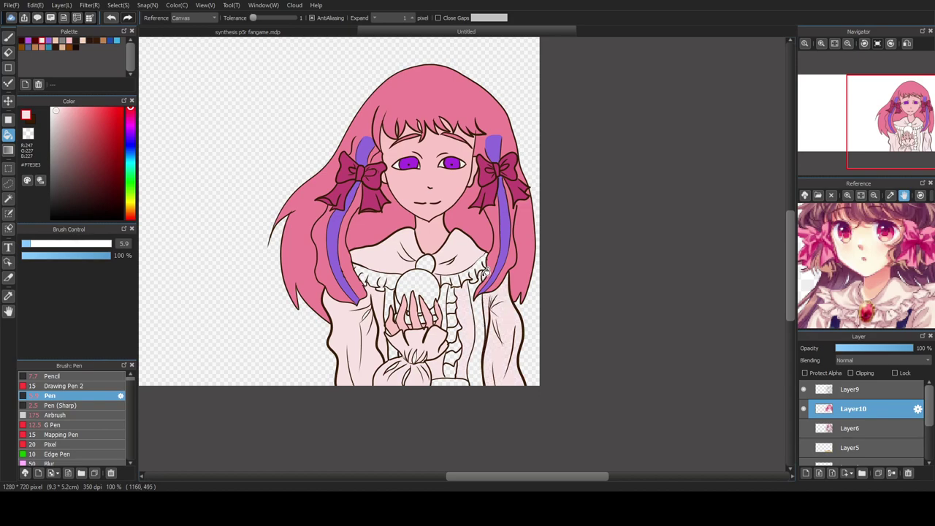
- Bucket-fill the ruffled collar edges and the frilled strip down the blouse front with pale pink #F7E3E3
{"action": "scroll", "coordinate": [450, 265], "scroll_direction": "up", "scroll_amount": 4}
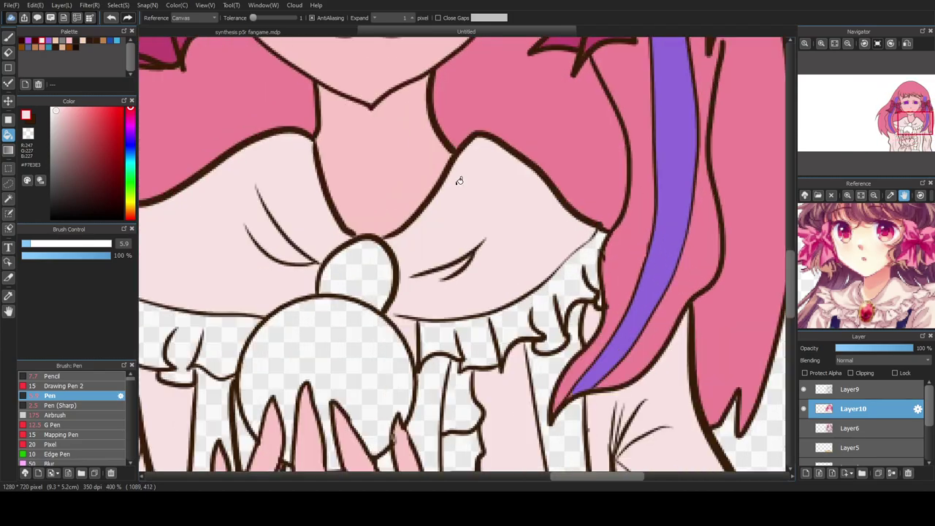
{"action": "left_click", "coordinate": [576, 296]}
{"action": "scroll", "coordinate": [483, 329], "scroll_direction": "down", "scroll_amount": 4}
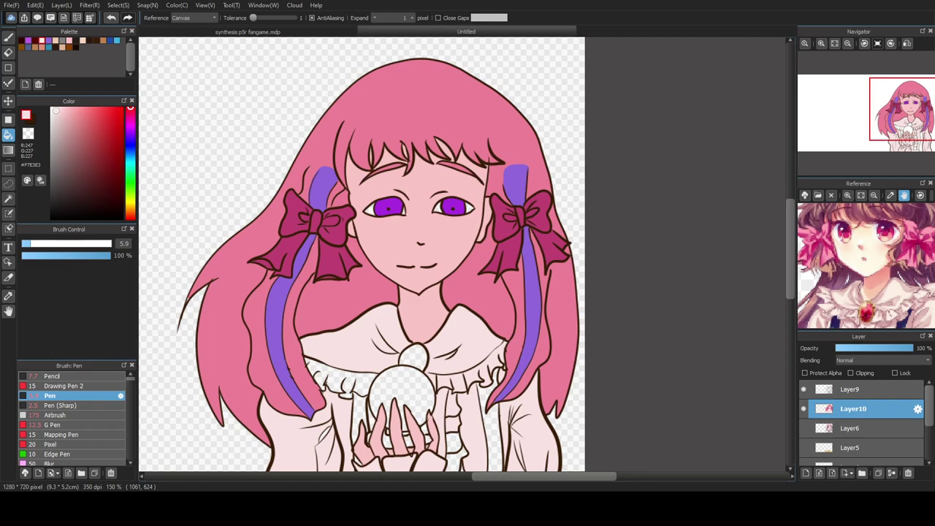
{"action": "scroll", "coordinate": [789, 263], "scroll_direction": "down", "scroll_amount": 5}
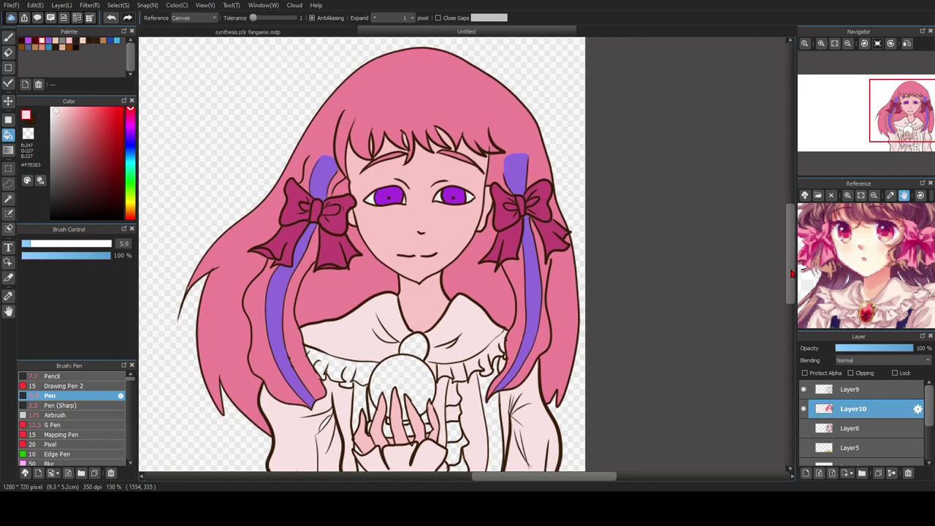
{"action": "left_click", "coordinate": [348, 242]}
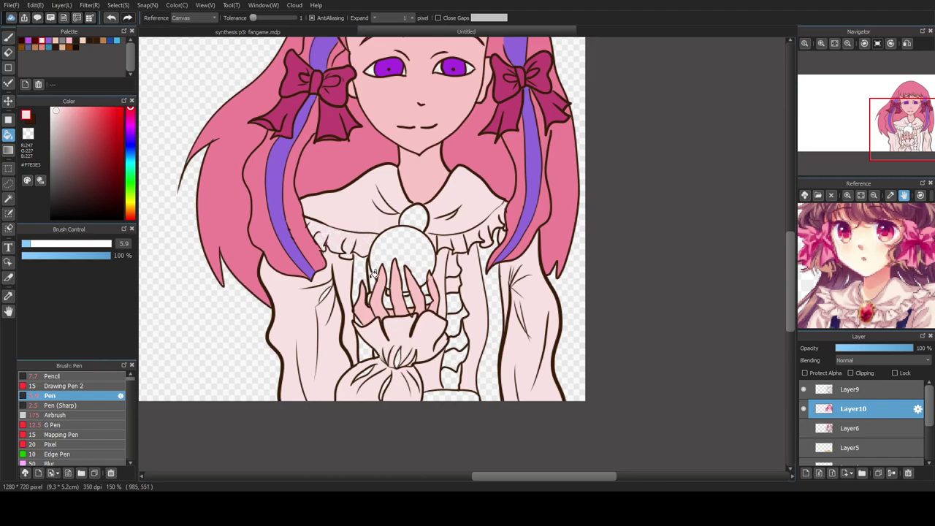
{"action": "left_click_drag", "start_coordinate": [453, 355], "coordinate": [462, 307]}
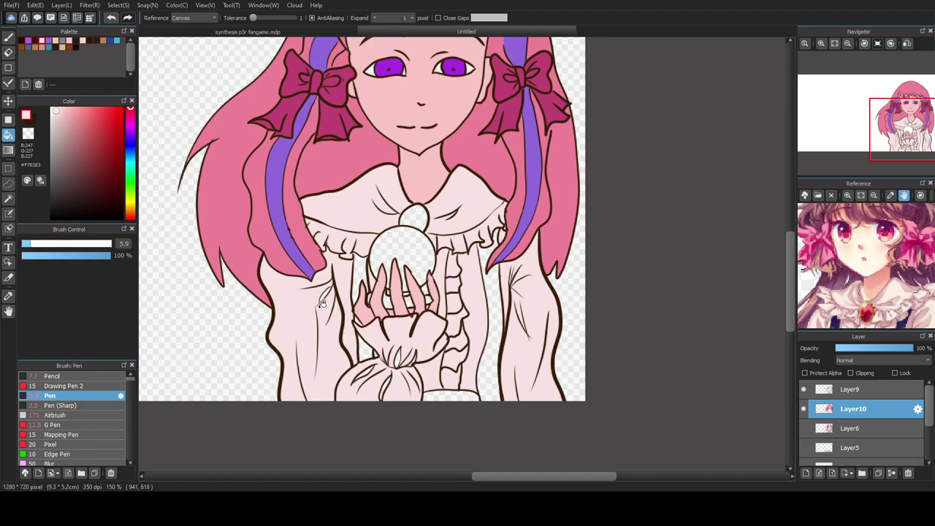
- Paint the unfilled slivers in the gathered cuff folds below the hand with the Pen in pale pink #F7E3E3
{"action": "left_click", "coordinate": [8, 37]}
{"action": "scroll", "coordinate": [266, 325], "scroll_direction": "up", "scroll_amount": 2}
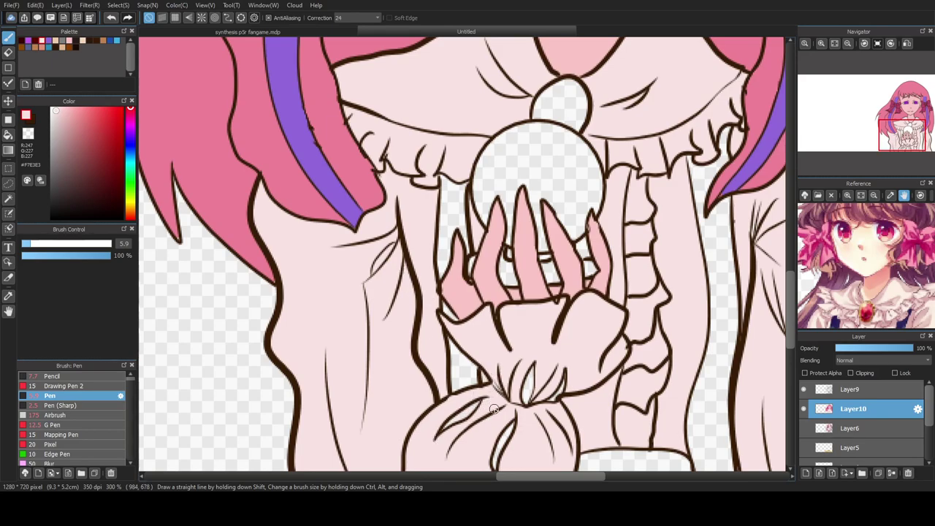
{"action": "left_click_drag", "start_coordinate": [535, 367], "coordinate": [526, 398]}
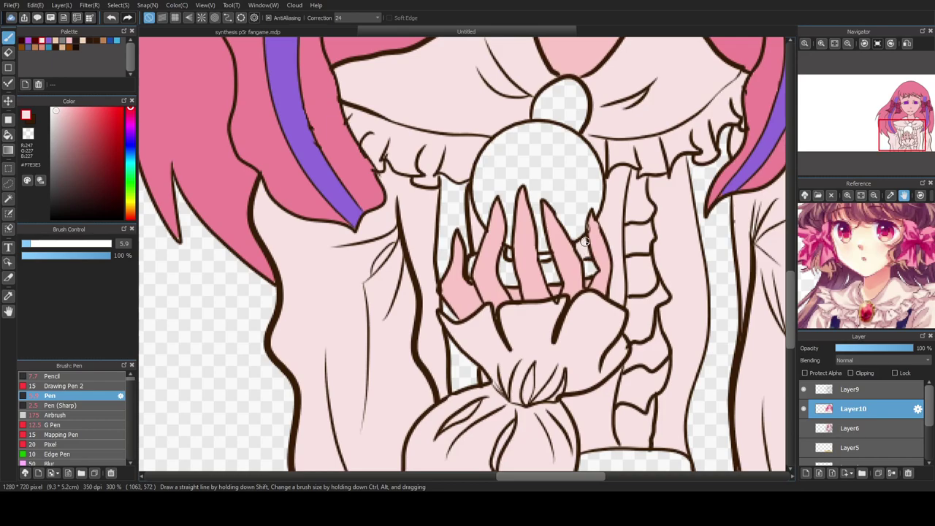
{"action": "scroll", "coordinate": [541, 263], "scroll_direction": "down", "scroll_amount": 2}
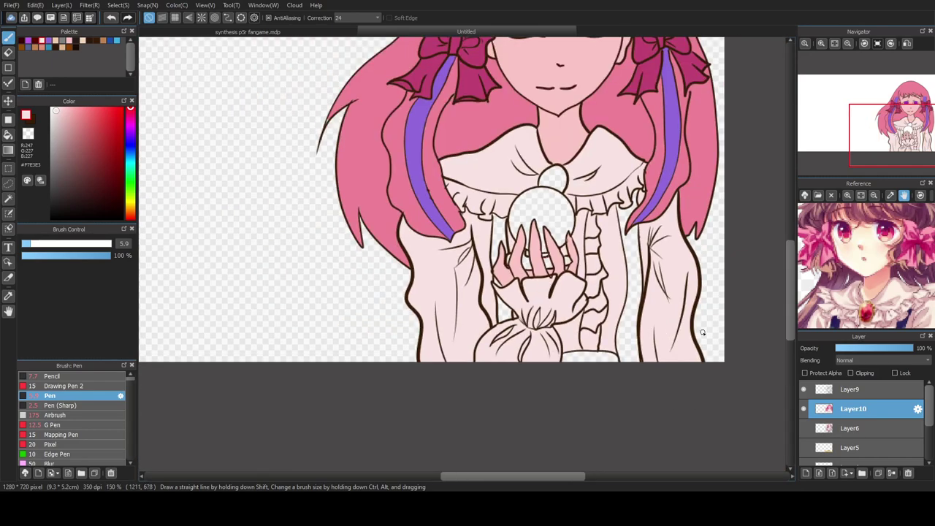
- Check the flat colors for gaps against the dark image on Layer2 and the pink Layer3 by toggling their visibility
{"action": "mouse_move", "coordinate": [792, 276]}
{"action": "left_mouse_down"}
{"action": "mouse_move", "coordinate": [795, 250]}
{"action": "mouse_move", "coordinate": [800, 270]}
{"action": "left_mouse_up"}
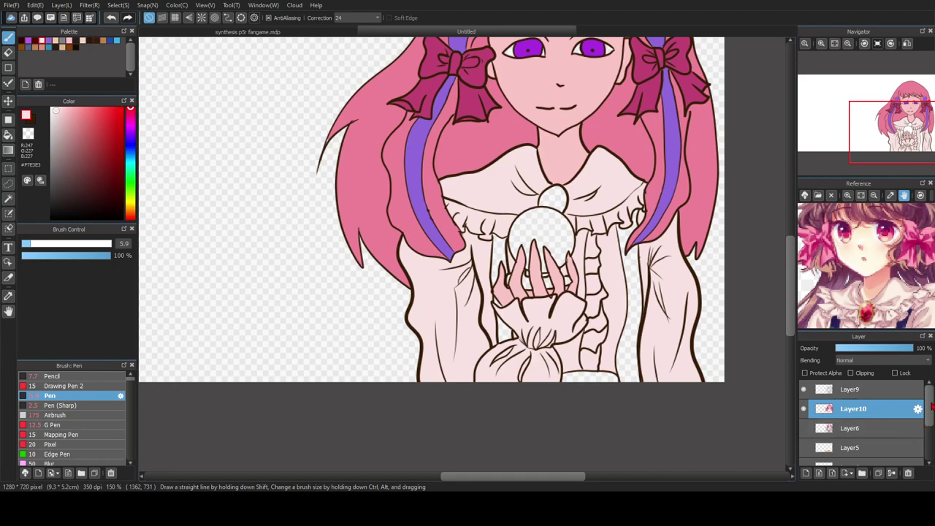
{"action": "scroll", "coordinate": [932, 407], "scroll_direction": "down", "scroll_amount": 3}
{"action": "left_click", "coordinate": [803, 437]}
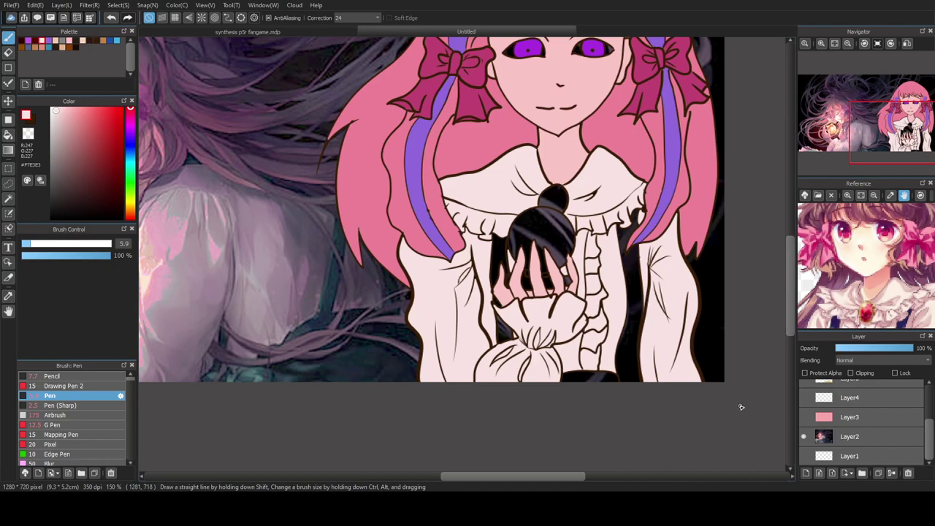
{"action": "left_click", "coordinate": [804, 437]}
{"action": "left_click", "coordinate": [803, 417]}
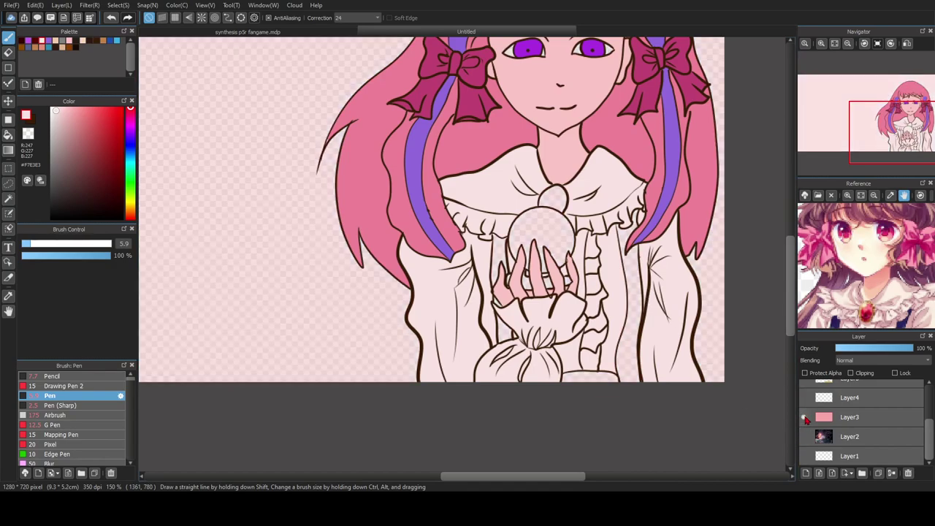
{"action": "left_click", "coordinate": [803, 418]}
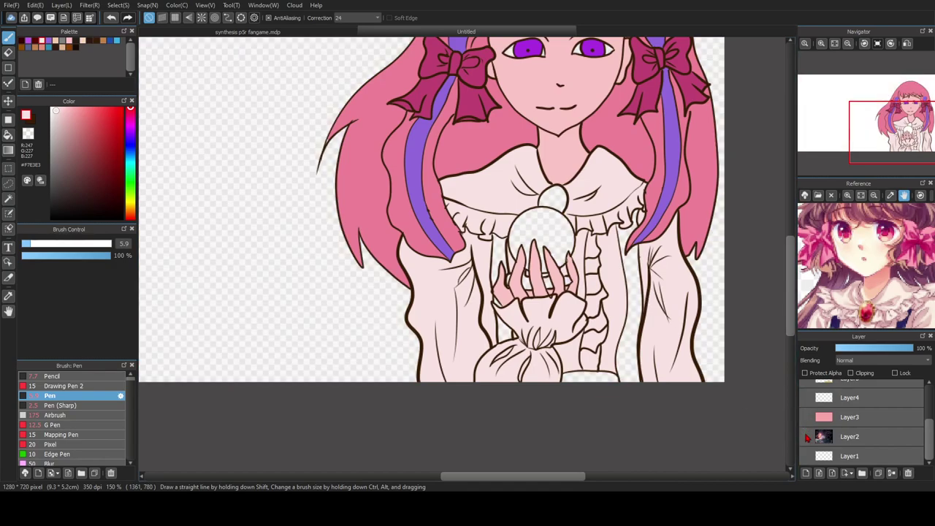
{"action": "left_click", "coordinate": [804, 436]}
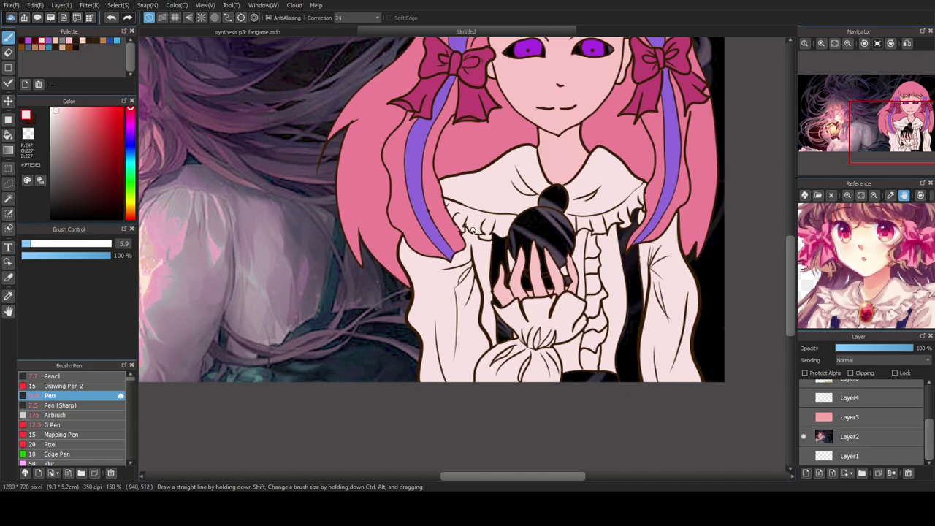
{"action": "mouse_move", "coordinate": [790, 286]}
{"action": "left_mouse_down"}
{"action": "mouse_move", "coordinate": [790, 251]}
{"action": "mouse_move", "coordinate": [791, 301]}
{"action": "left_mouse_up"}
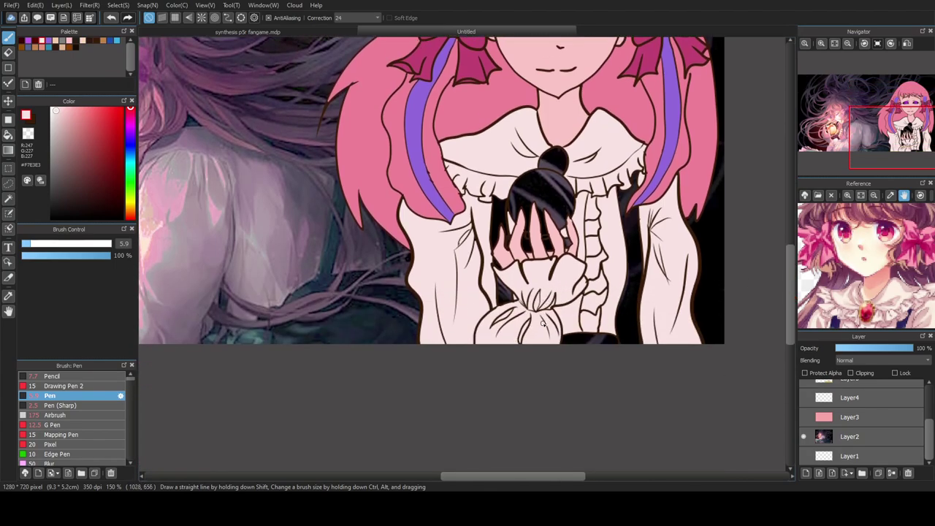
{"action": "left_click", "coordinate": [804, 437]}
{"action": "scroll", "coordinate": [926, 428], "scroll_direction": "up", "scroll_amount": 1}
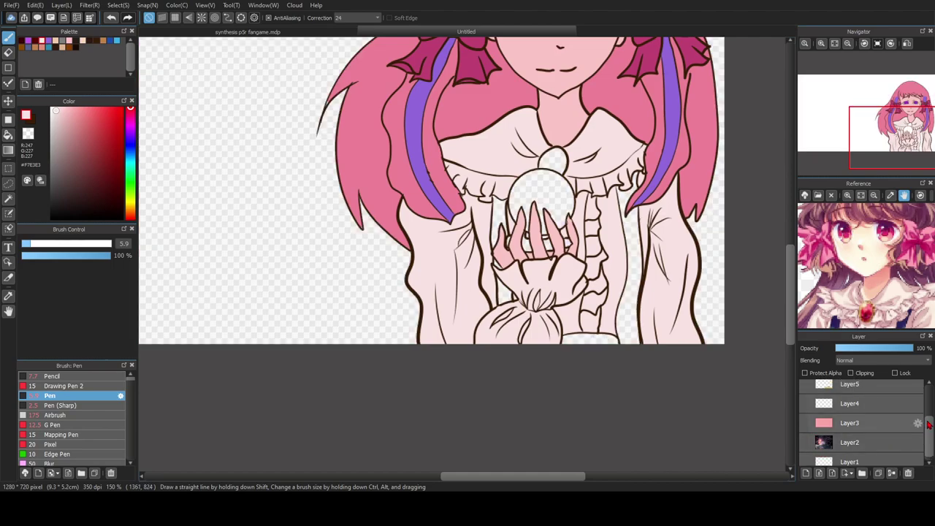
- Show Layer2 as a dark backdrop and paint the white areas of the girl's first eye with pale pink #F7E3E3
{"action": "left_click", "coordinate": [804, 456]}
{"action": "left_click_drag", "start_coordinate": [791, 329], "coordinate": [791, 310]}
{"action": "scroll", "coordinate": [930, 409], "scroll_direction": "up", "scroll_amount": 3}
{"action": "scroll", "coordinate": [513, 91], "scroll_direction": "up", "scroll_amount": 2}
{"action": "scroll", "coordinate": [514, 91], "scroll_direction": "up", "scroll_amount": 5}
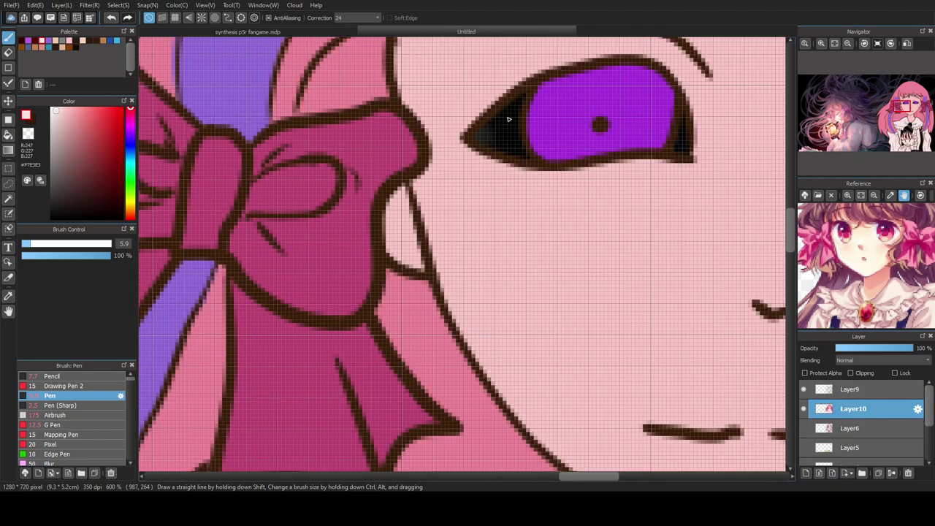
{"action": "mouse_move", "coordinate": [538, 78]}
{"action": "left_mouse_down"}
{"action": "mouse_move", "coordinate": [501, 126]}
{"action": "mouse_move", "coordinate": [466, 148]}
{"action": "mouse_move", "coordinate": [534, 176]}
{"action": "mouse_move", "coordinate": [520, 124]}
{"action": "mouse_move", "coordinate": [507, 159]}
{"action": "mouse_move", "coordinate": [508, 129]}
{"action": "mouse_move", "coordinate": [538, 78]}
{"action": "mouse_move", "coordinate": [479, 138]}
{"action": "left_mouse_up"}
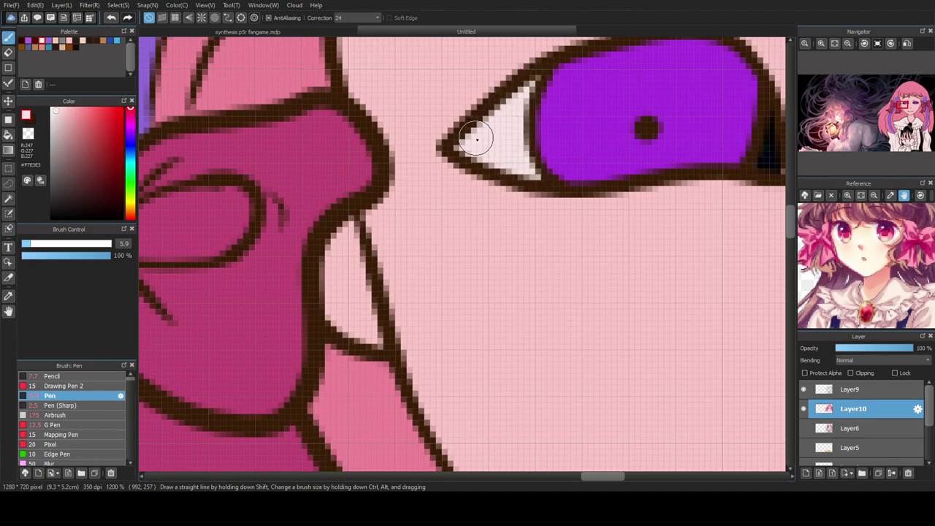
{"action": "left_click_drag", "start_coordinate": [607, 478], "coordinate": [621, 479]}
{"action": "mouse_move", "coordinate": [589, 163]}
{"action": "left_mouse_down"}
{"action": "mouse_move", "coordinate": [588, 111]}
{"action": "mouse_move", "coordinate": [578, 162]}
{"action": "mouse_move", "coordinate": [587, 108]}
{"action": "mouse_move", "coordinate": [585, 172]}
{"action": "left_mouse_up"}
- Paint the white areas on both sides of the other eye's purple iris with pale pink #F7E3E3
{"action": "left_click_drag", "start_coordinate": [611, 479], "coordinate": [640, 481]}
{"action": "mouse_move", "coordinate": [442, 63]}
{"action": "left_mouse_down"}
{"action": "mouse_move", "coordinate": [410, 101]}
{"action": "mouse_move", "coordinate": [421, 79]}
{"action": "mouse_move", "coordinate": [378, 145]}
{"action": "mouse_move", "coordinate": [437, 150]}
{"action": "mouse_move", "coordinate": [416, 115]}
{"action": "mouse_move", "coordinate": [402, 135]}
{"action": "mouse_move", "coordinate": [413, 111]}
{"action": "mouse_move", "coordinate": [426, 145]}
{"action": "left_mouse_up"}
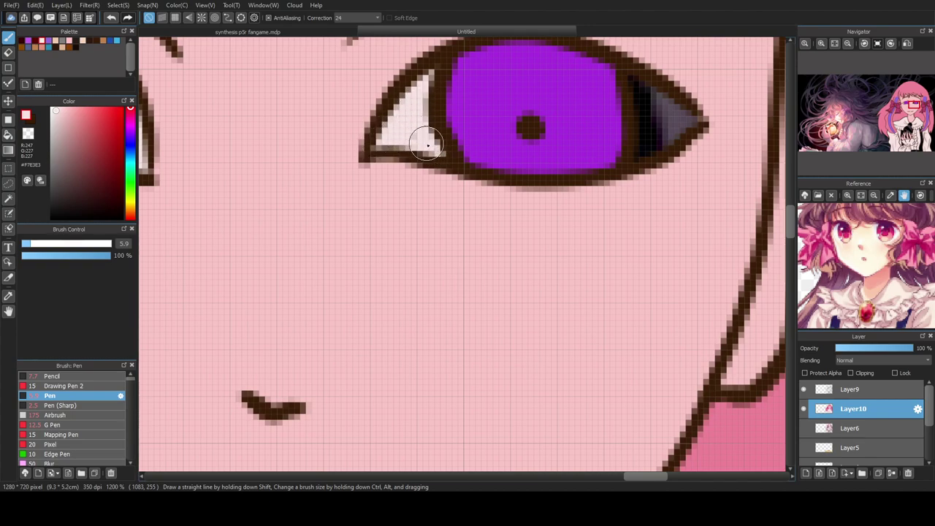
{"action": "mouse_move", "coordinate": [636, 135]}
{"action": "left_mouse_down"}
{"action": "mouse_move", "coordinate": [637, 79]}
{"action": "mouse_move", "coordinate": [641, 155]}
{"action": "mouse_move", "coordinate": [690, 121]}
{"action": "mouse_move", "coordinate": [651, 89]}
{"action": "mouse_move", "coordinate": [662, 135]}
{"action": "mouse_move", "coordinate": [654, 95]}
{"action": "mouse_move", "coordinate": [626, 105]}
{"action": "left_mouse_up"}
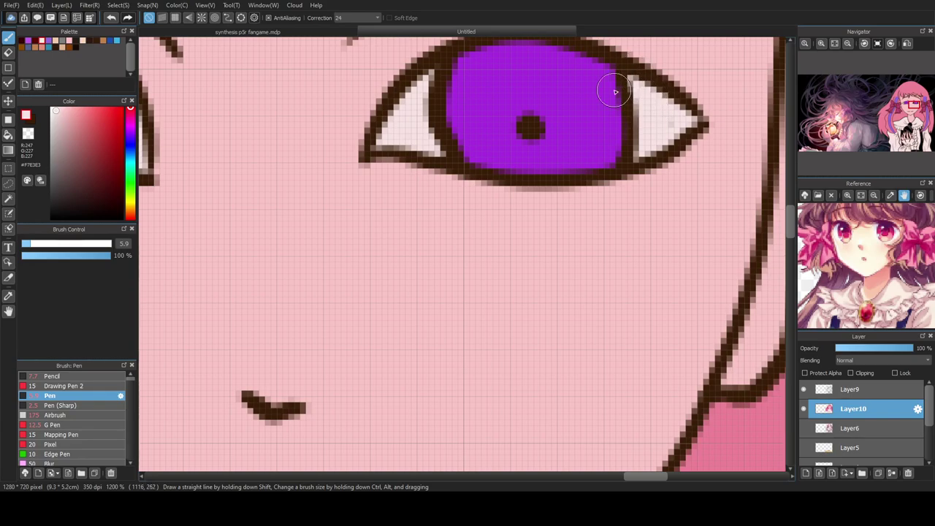
- Hide the dark image on Layer2 again
{"action": "scroll", "coordinate": [627, 104], "scroll_direction": "down", "scroll_amount": 10}
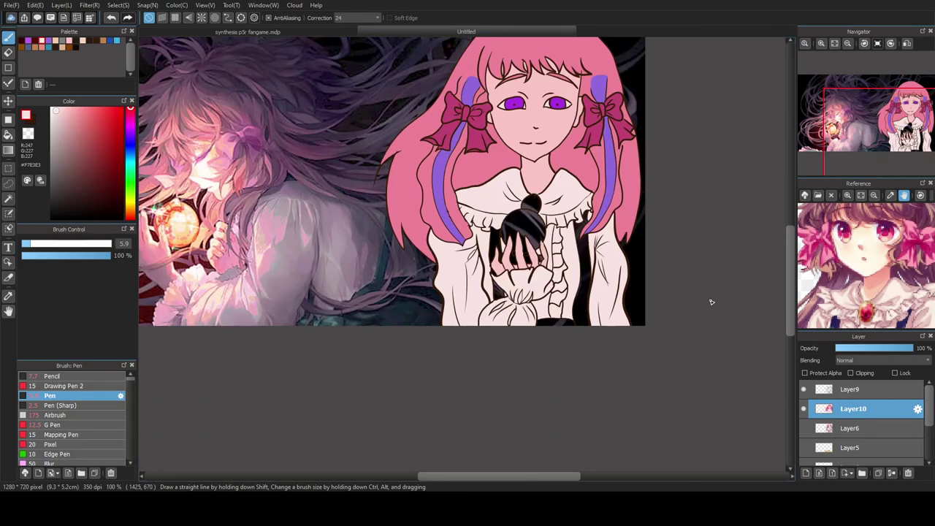
{"action": "left_click_drag", "start_coordinate": [795, 286], "coordinate": [789, 257]}
{"action": "scroll", "coordinate": [789, 257], "scroll_direction": "down", "scroll_amount": 2}
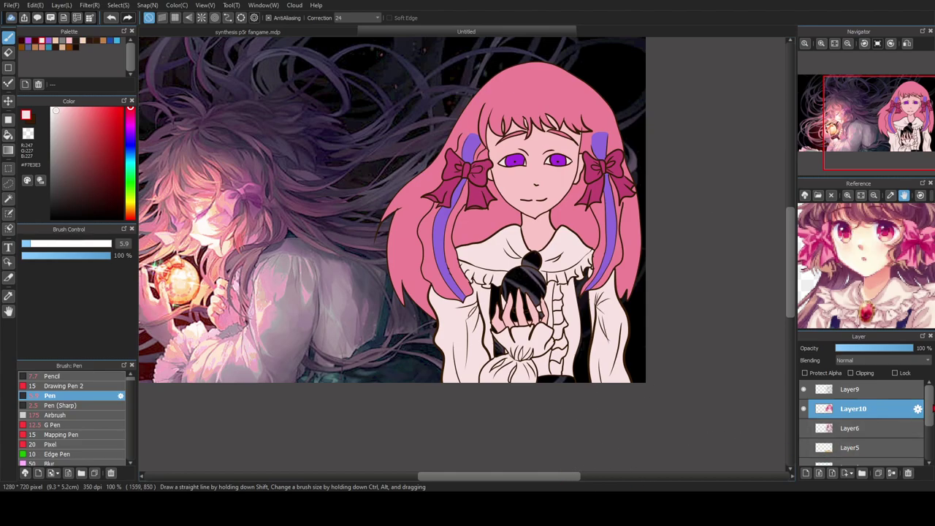
{"action": "scroll", "coordinate": [862, 424], "scroll_direction": "down", "scroll_amount": 3}
{"action": "left_click", "coordinate": [805, 447]}
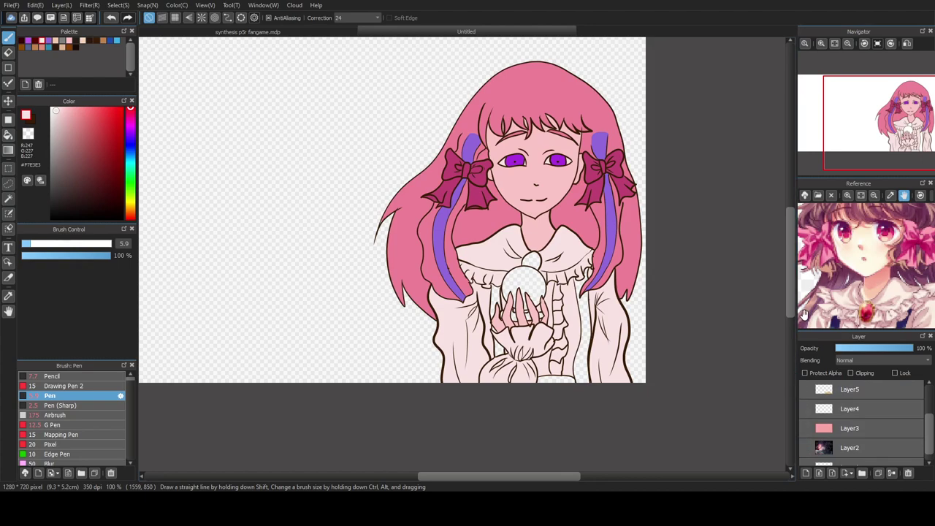
{"action": "scroll", "coordinate": [791, 313], "scroll_direction": "up", "scroll_amount": 2}
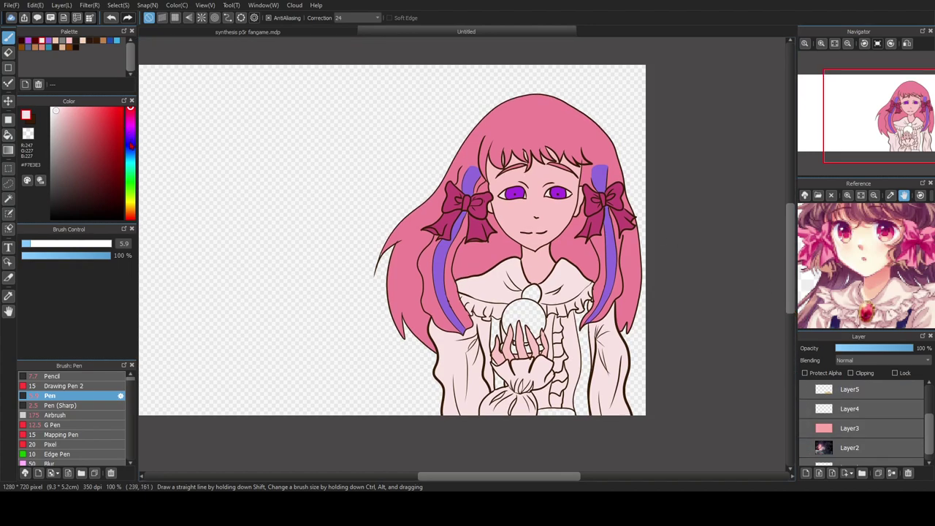
- Try bucket-filling the clothing strip beside the orb with blue #292AC2 and undo the fill
{"action": "left_click", "coordinate": [130, 142]}
{"action": "left_click_drag", "start_coordinate": [95, 121], "coordinate": [108, 134]}
{"action": "left_click", "coordinate": [130, 146]}
{"action": "key", "text": "g"}
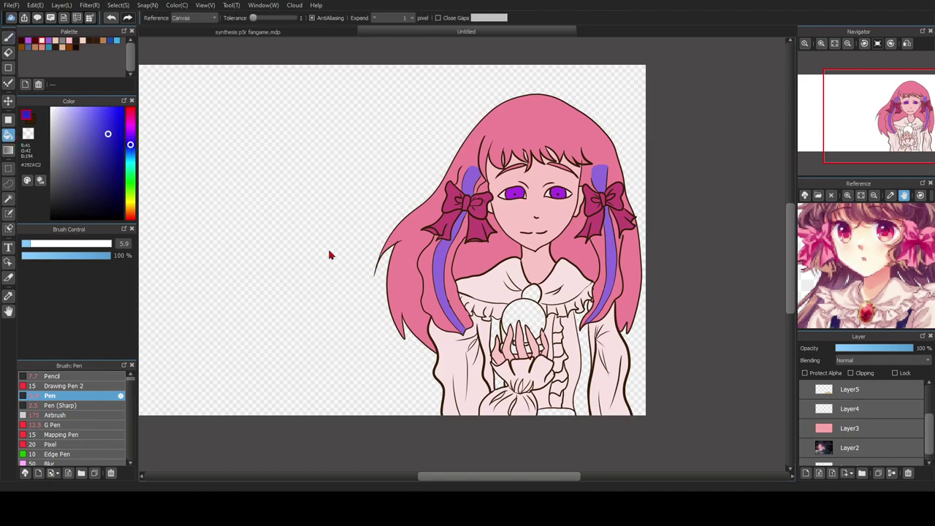
{"action": "left_click", "coordinate": [493, 333]}
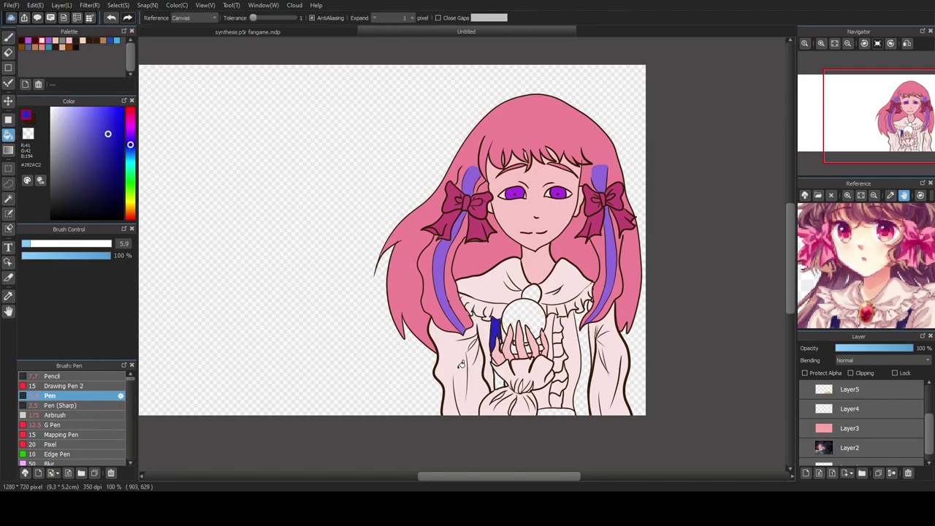
{"action": "key", "text": "ctrl+z"}
- Choose dark indigo #2A158F and bucket-fill the strips on both sides of the blouse front and the waist piece
{"action": "mouse_move", "coordinate": [108, 135]}
{"action": "left_mouse_down"}
{"action": "mouse_move", "coordinate": [111, 156]}
{"action": "mouse_move", "coordinate": [130, 141]}
{"action": "left_mouse_up"}
{"action": "left_click", "coordinate": [497, 336]}
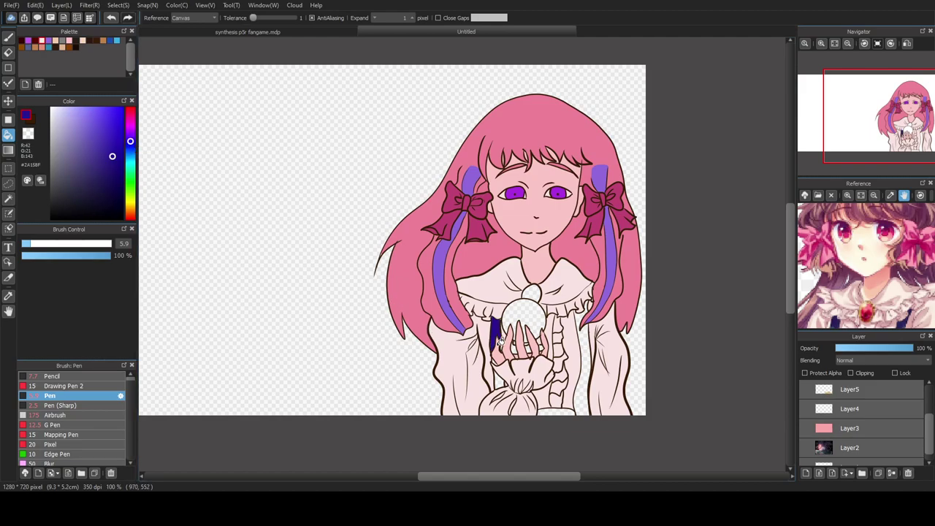
{"action": "left_click", "coordinate": [501, 378]}
{"action": "left_click", "coordinate": [584, 364]}
{"action": "left_click", "coordinate": [557, 411]}
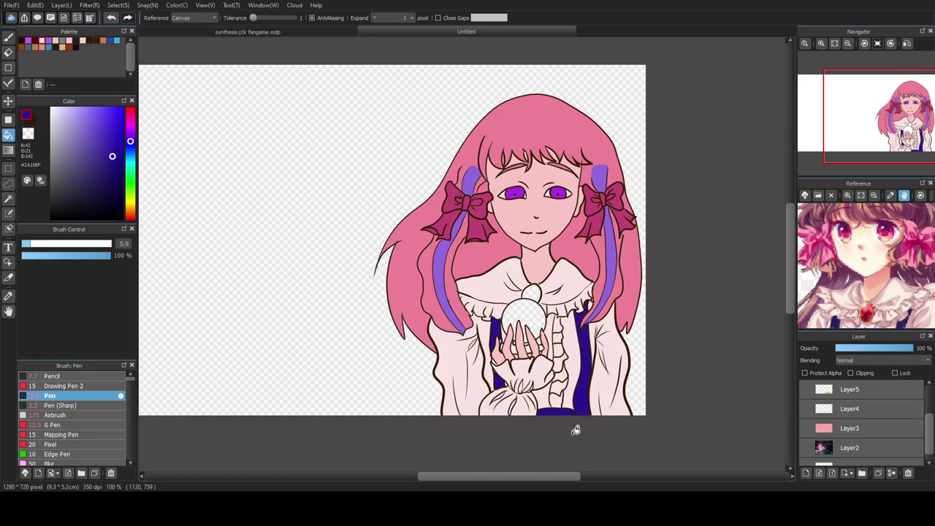
- Shift the color to navy blue #151F8F and refill the clothing strips and the waist piece with it
{"action": "scroll", "coordinate": [577, 449], "scroll_direction": "up", "scroll_amount": 2}
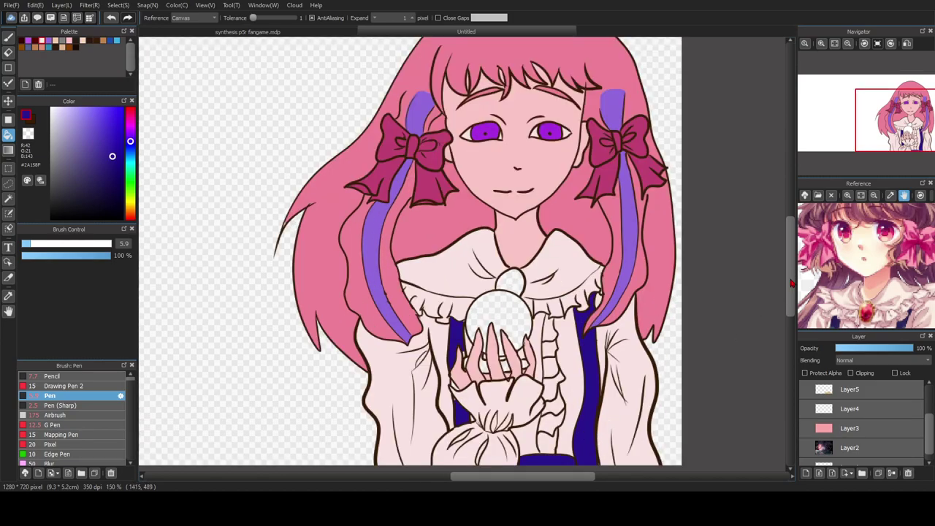
{"action": "scroll", "coordinate": [604, 229], "scroll_direction": "down", "scroll_amount": 3}
{"action": "left_click_drag", "start_coordinate": [130, 143], "coordinate": [130, 146]}
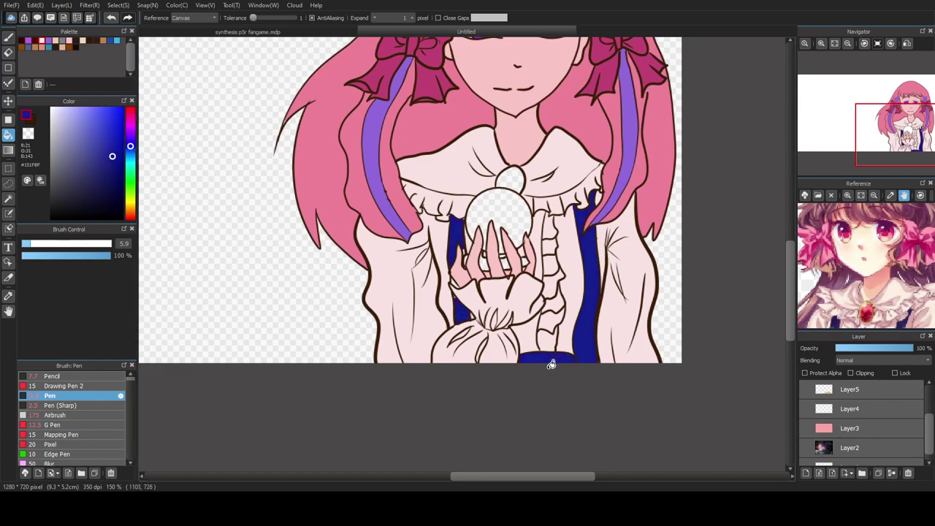
{"action": "scroll", "coordinate": [426, 219], "scroll_direction": "down", "scroll_amount": 2}
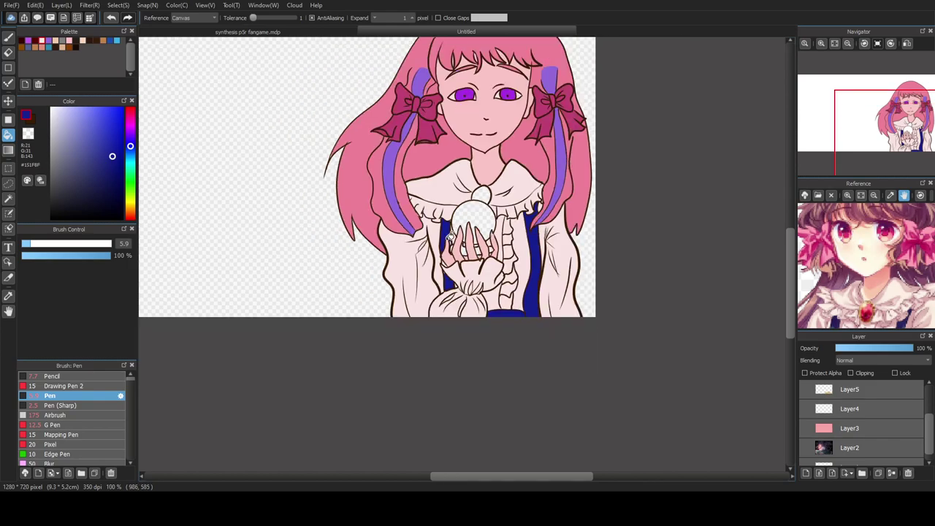
- Paint the small unfilled gap between the thumb, the cuff and the sleeve with the Pen in navy blue #151F8F
{"action": "scroll", "coordinate": [427, 280], "scroll_direction": "up", "scroll_amount": 2}
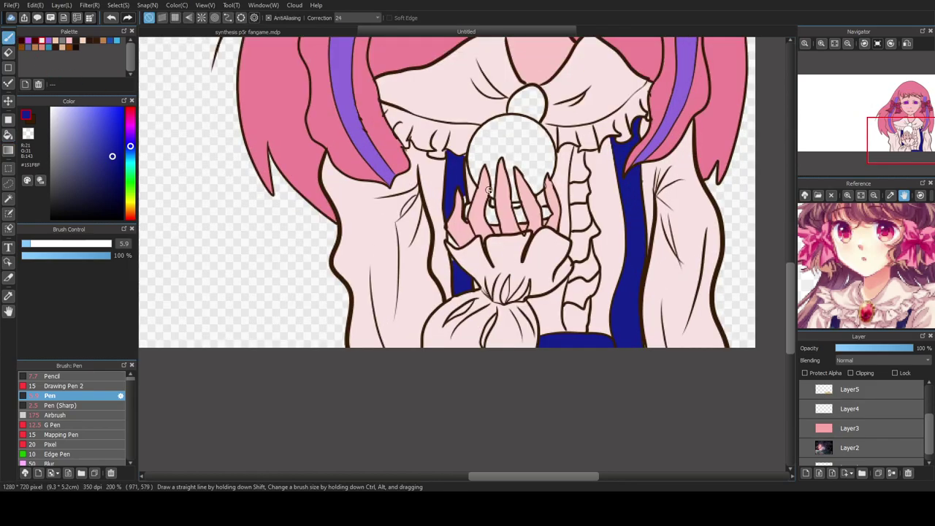
{"action": "scroll", "coordinate": [465, 199], "scroll_direction": "up", "scroll_amount": 2}
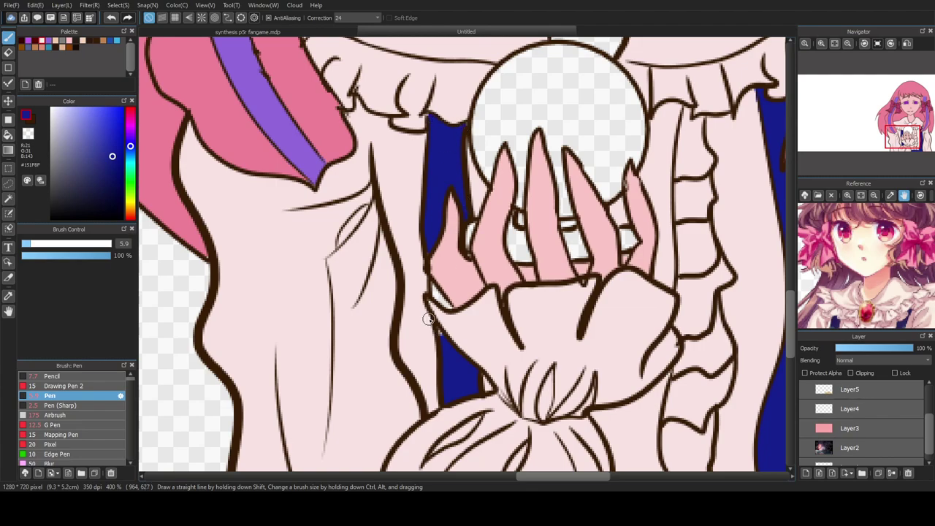
{"action": "left_click_drag", "start_coordinate": [433, 287], "coordinate": [439, 303]}
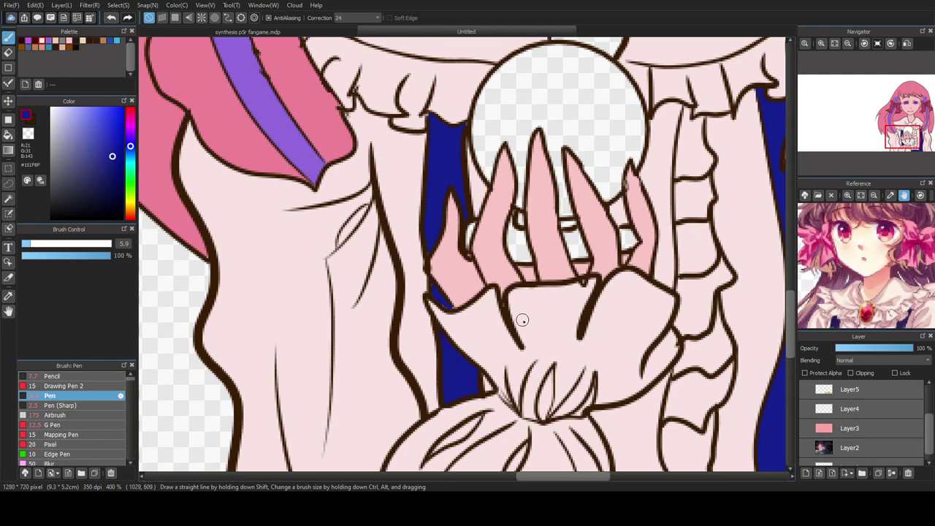
{"action": "scroll", "coordinate": [531, 478], "scroll_direction": "right", "scroll_amount": 4}
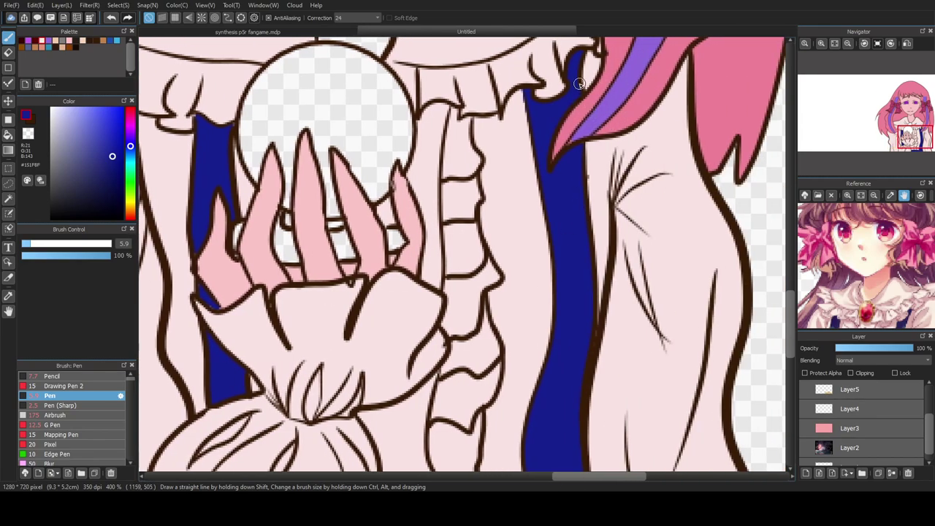
{"action": "scroll", "coordinate": [730, 314], "scroll_direction": "down", "scroll_amount": 3}
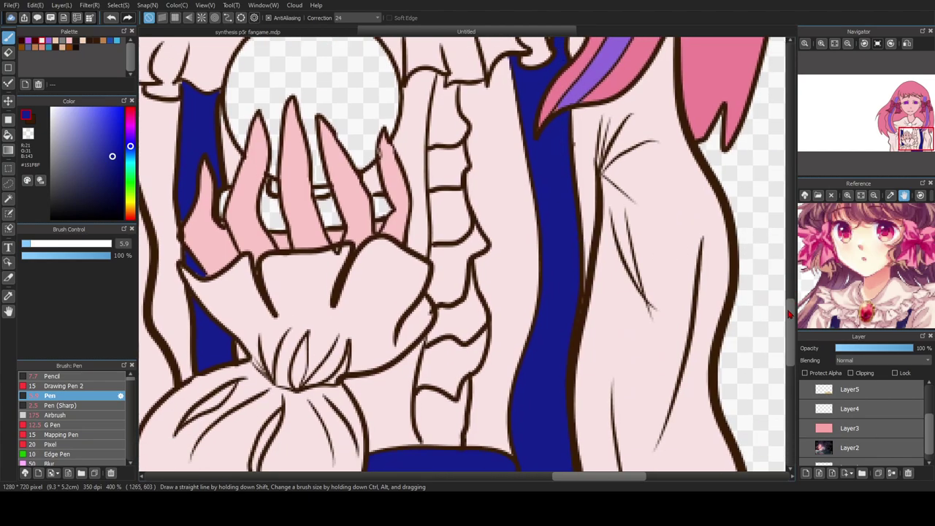
- Choose red #E24D60 and fill the brooch at the center of the collar with it
{"action": "scroll", "coordinate": [520, 385], "scroll_direction": "down", "scroll_amount": 4}
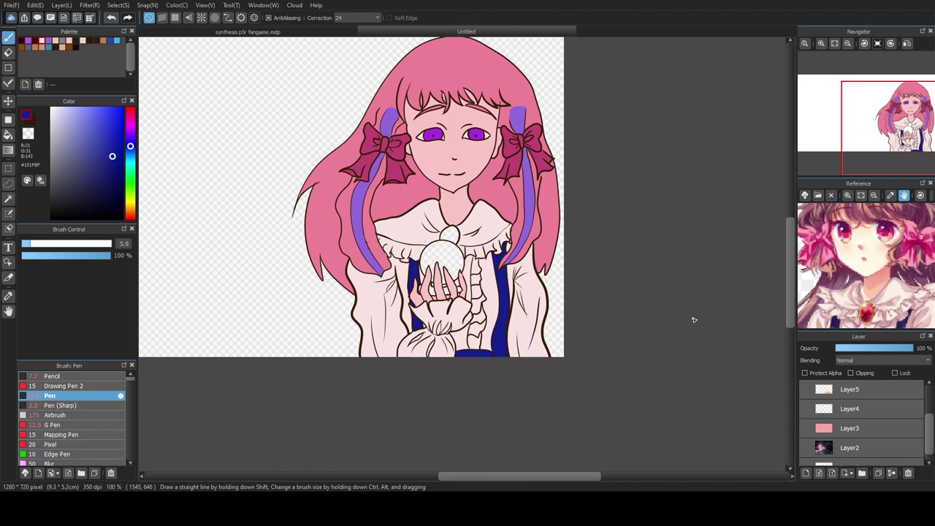
{"action": "left_click_drag", "start_coordinate": [791, 267], "coordinate": [790, 268]}
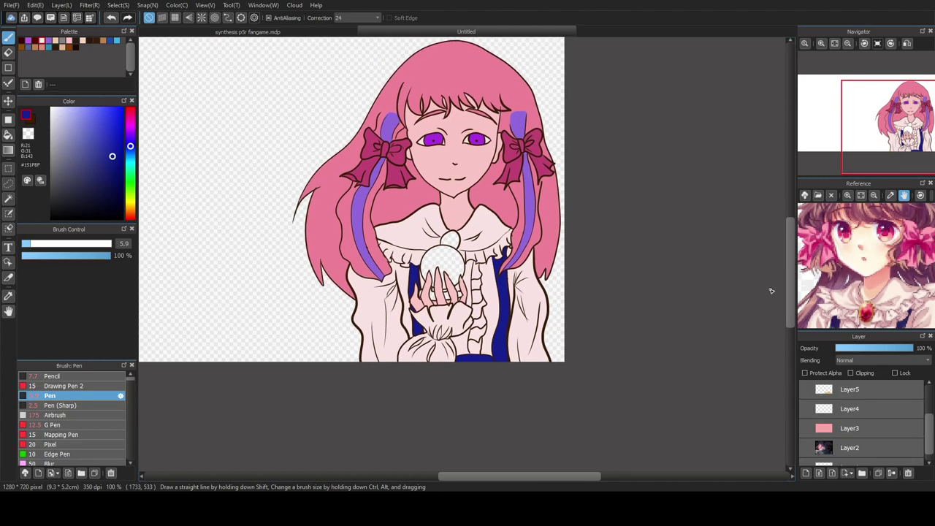
{"action": "scroll", "coordinate": [497, 228], "scroll_direction": "up", "scroll_amount": 1}
{"action": "left_click", "coordinate": [110, 120]}
{"action": "left_click_drag", "start_coordinate": [115, 131], "coordinate": [103, 131]}
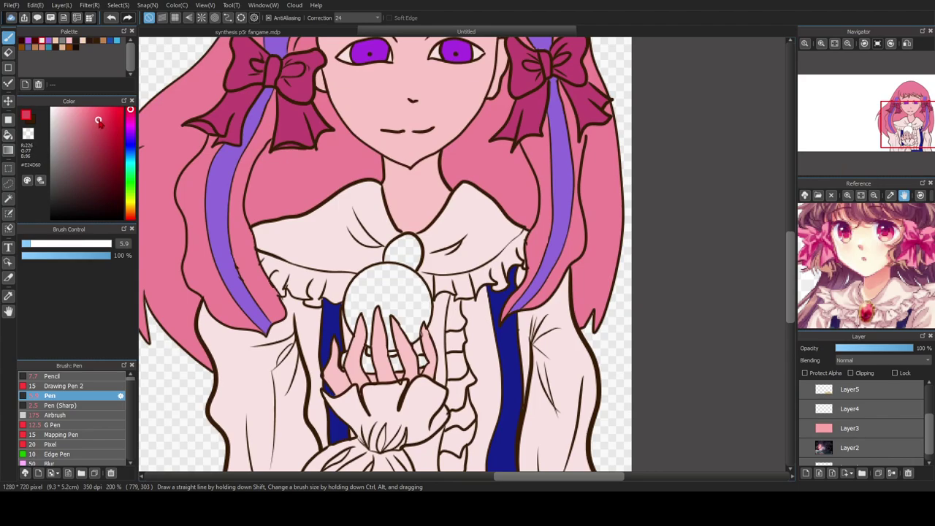
{"action": "scroll", "coordinate": [397, 223], "scroll_direction": "up", "scroll_amount": 3}
{"action": "mouse_move", "coordinate": [371, 336]}
{"action": "left_mouse_down"}
{"action": "mouse_move", "coordinate": [358, 324]}
{"action": "mouse_move", "coordinate": [404, 277]}
{"action": "left_mouse_up"}
{"action": "key", "text": "g"}
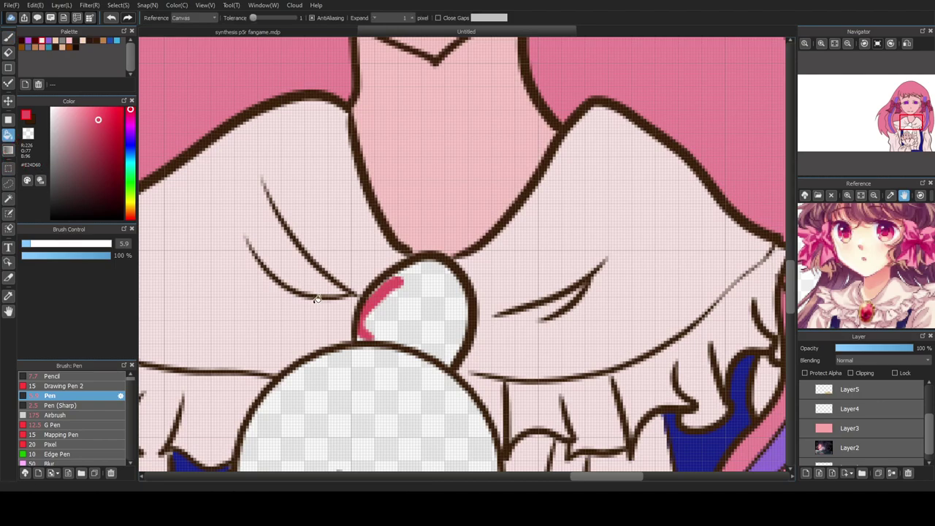
{"action": "left_click", "coordinate": [403, 317]}
- Touch up the unfilled slivers along the brooch's outline with the Pen in the same red
{"action": "key", "text": "p"}
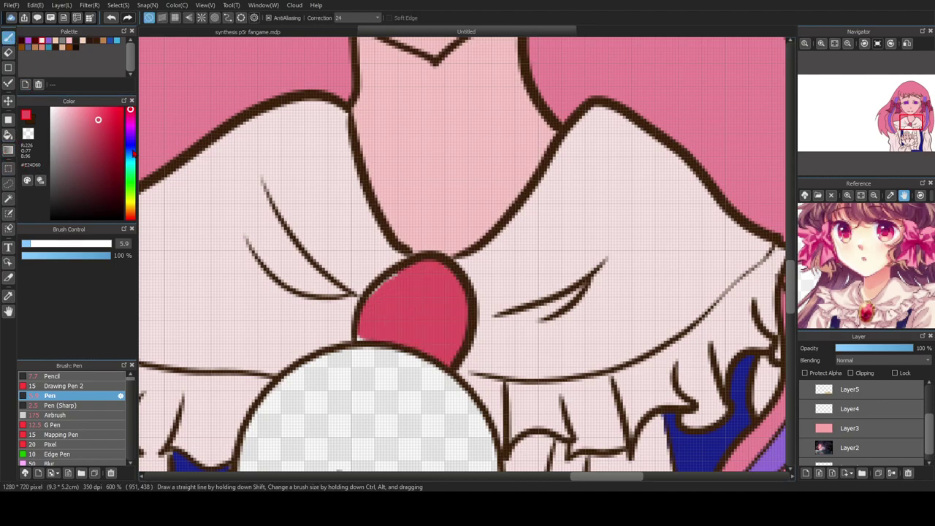
{"action": "left_click_drag", "start_coordinate": [409, 273], "coordinate": [380, 288]}
{"action": "left_click_drag", "start_coordinate": [362, 333], "coordinate": [359, 338]}
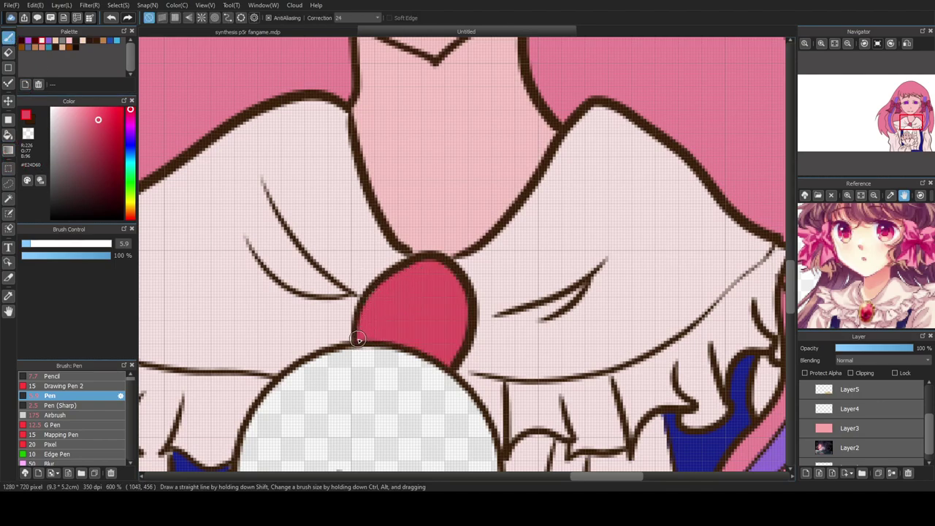
- Mix pale golden yellow #F3CA82 and bucket-fill the orb above the fingers with it
{"action": "scroll", "coordinate": [359, 339], "scroll_direction": "down", "scroll_amount": 4}
{"action": "left_click_drag", "start_coordinate": [792, 280], "coordinate": [791, 303]}
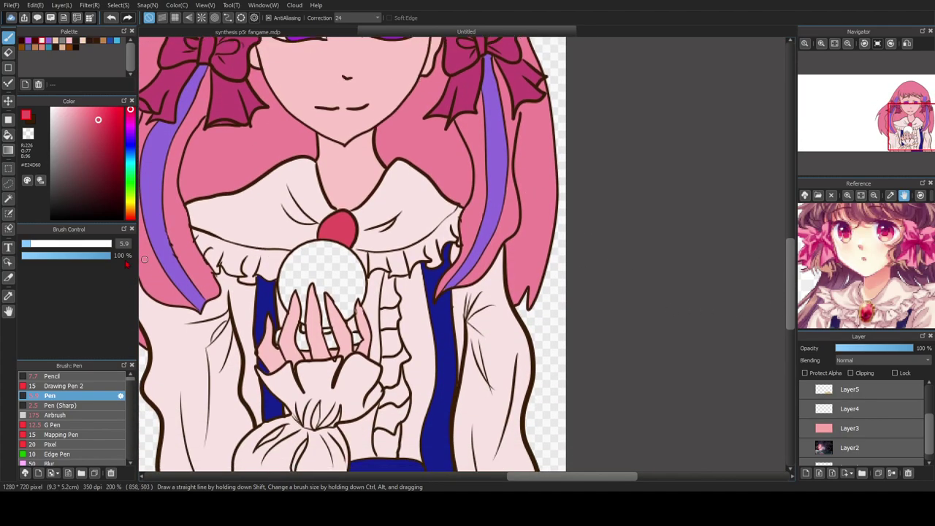
{"action": "left_click", "coordinate": [61, 46]}
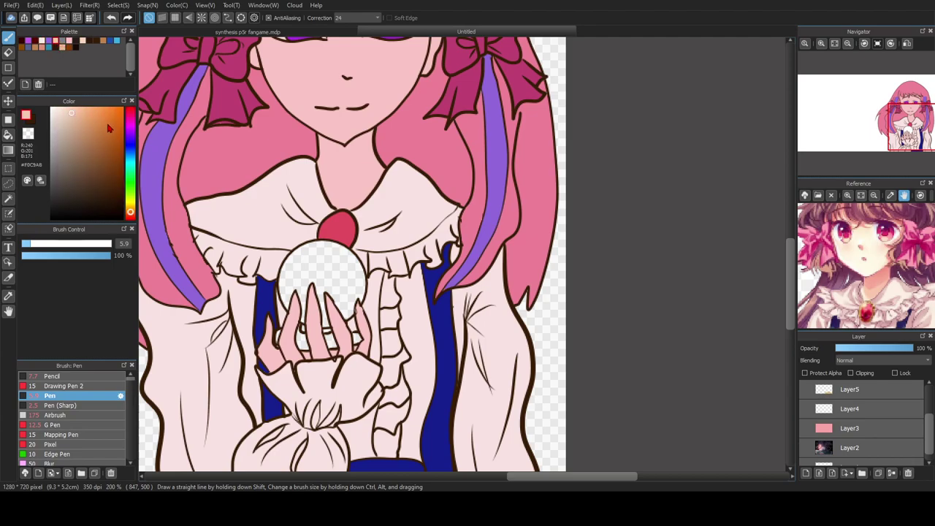
{"action": "left_click_drag", "start_coordinate": [129, 213], "coordinate": [128, 207]}
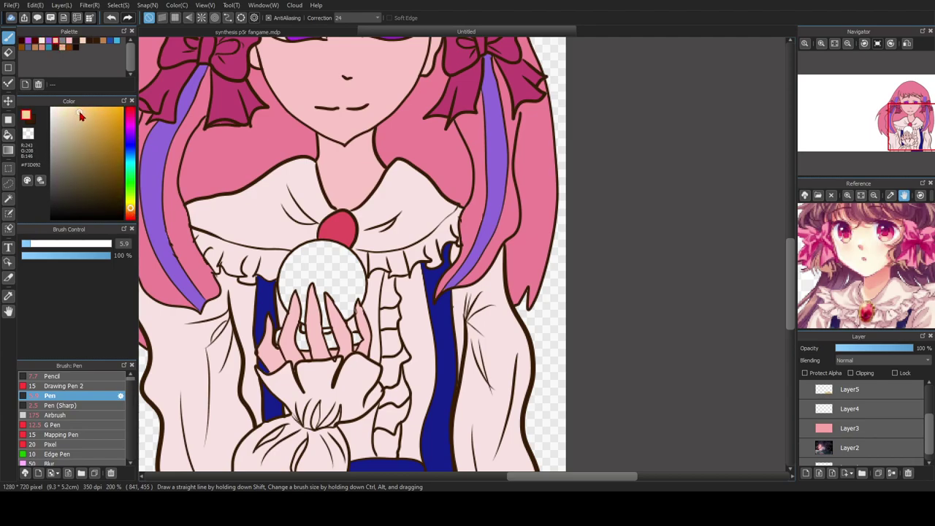
{"action": "key", "text": "g"}
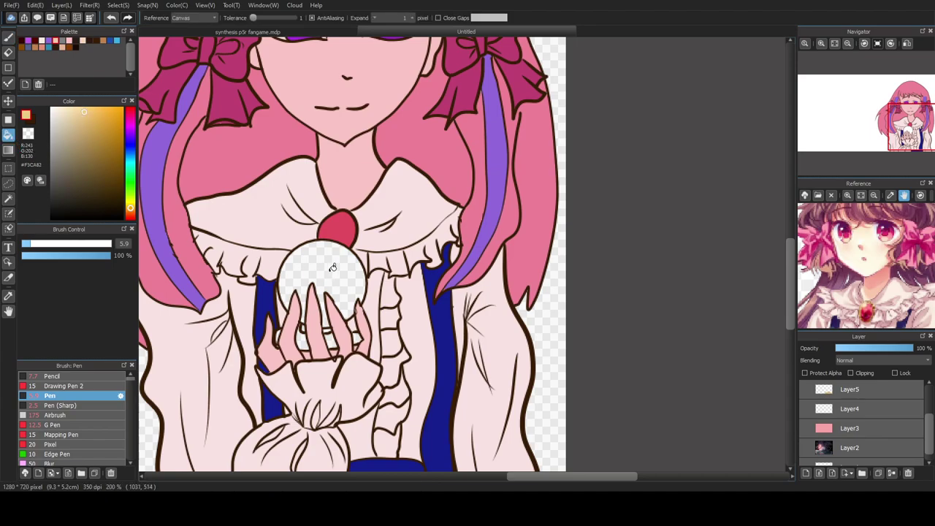
{"action": "left_click", "coordinate": [330, 278]}
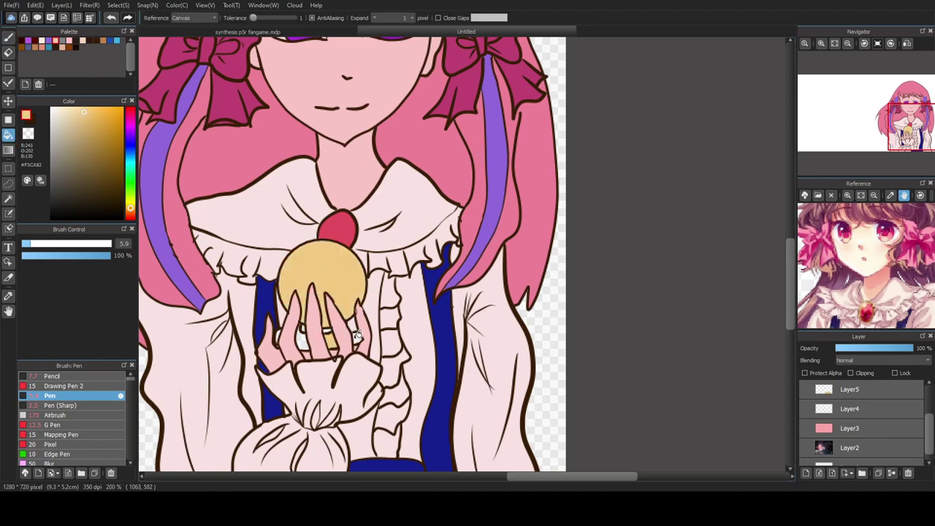
- Fill the remaining golden pieces visible between the fingers and cover the small leftover gap with #F3CA82
{"action": "left_click", "coordinate": [321, 335]}
{"action": "scroll", "coordinate": [217, 331], "scroll_direction": "up", "scroll_amount": 4}
{"action": "left_click", "coordinate": [401, 334]}
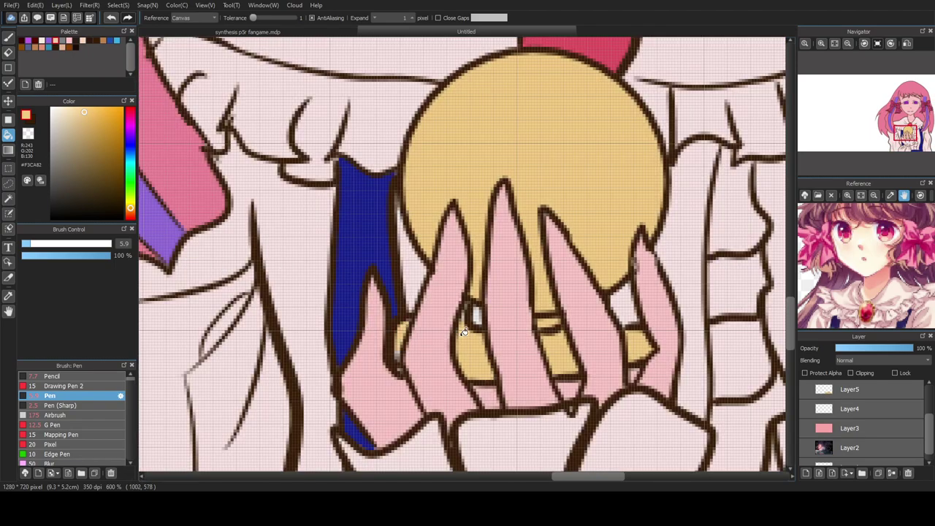
{"action": "left_click", "coordinate": [8, 37]}
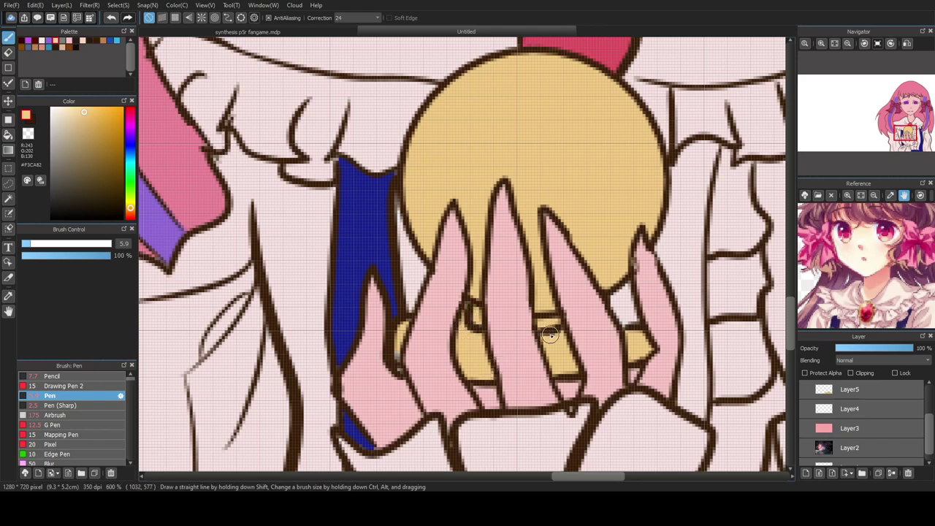
- Check the reference artwork, add a new layer directly above Layer10 and set its blending mode to Add
{"action": "scroll", "coordinate": [398, 362], "scroll_direction": "down", "scroll_amount": 8}
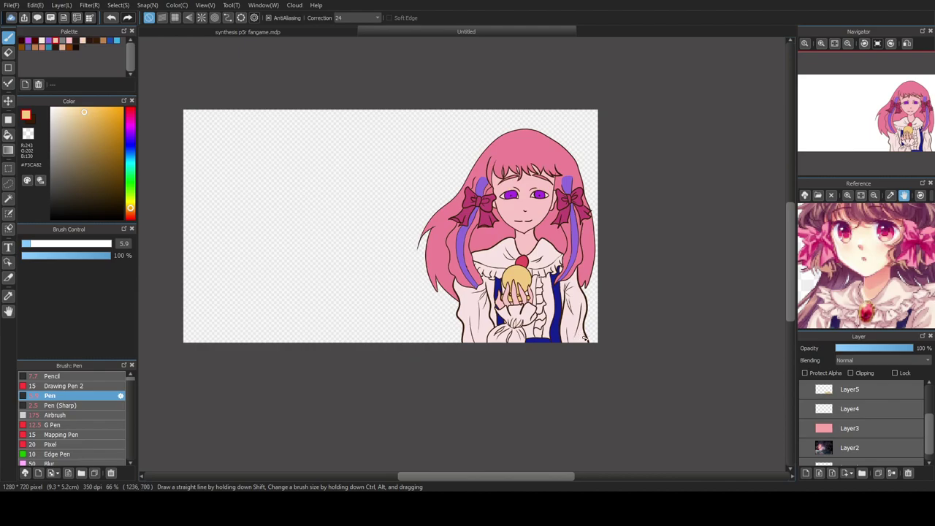
{"action": "left_click_drag", "start_coordinate": [886, 271], "coordinate": [822, 216]}
{"action": "left_click_drag", "start_coordinate": [849, 284], "coordinate": [856, 317]}
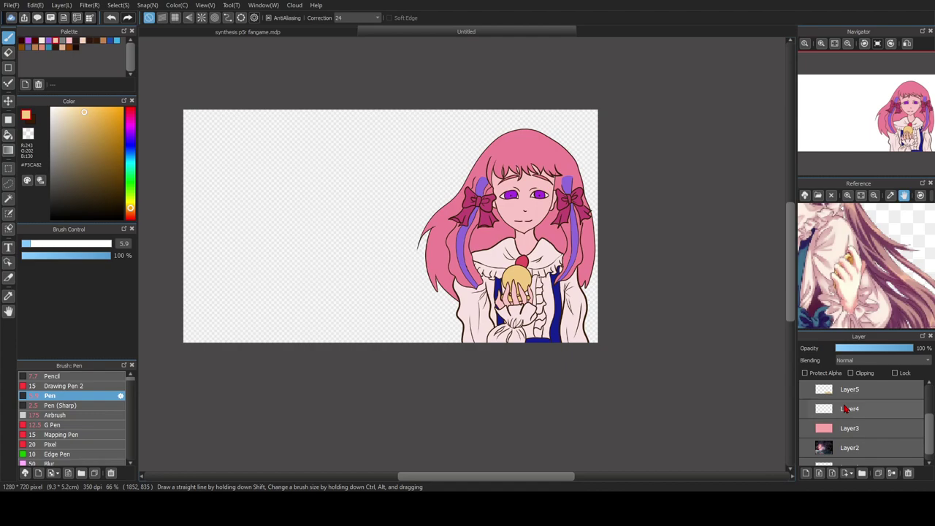
{"action": "left_click", "coordinate": [874, 195]}
{"action": "left_click_drag", "start_coordinate": [855, 229], "coordinate": [901, 299]}
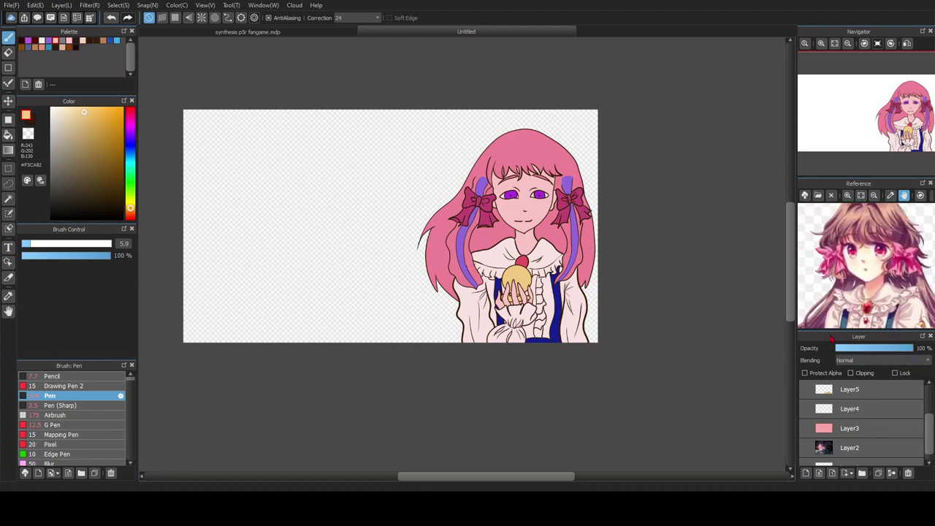
{"action": "left_click_drag", "start_coordinate": [933, 430], "coordinate": [930, 394]}
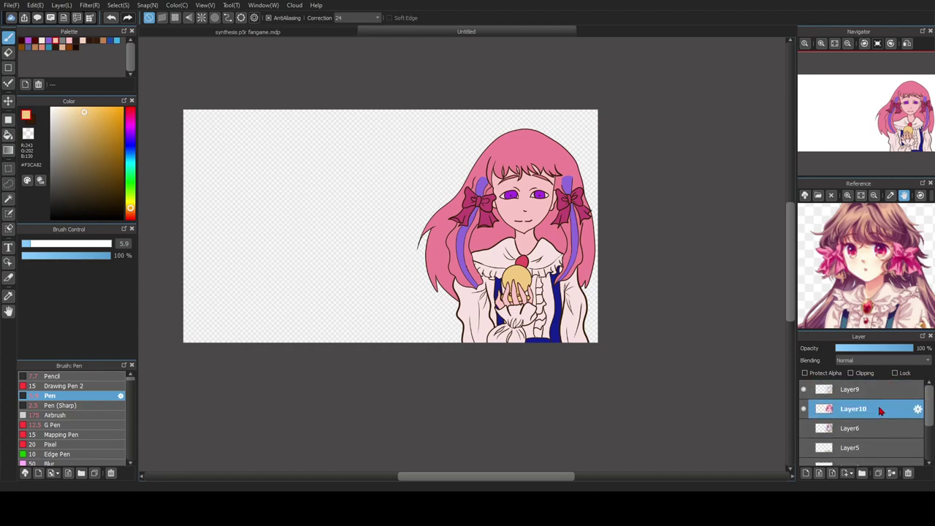
{"action": "left_click", "coordinate": [806, 473]}
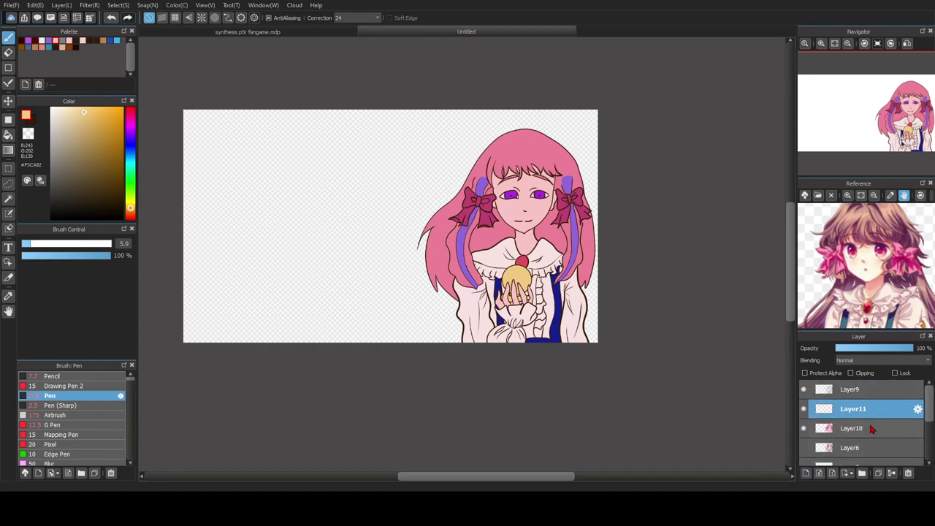
{"action": "left_click", "coordinate": [883, 360]}
{"action": "left_click", "coordinate": [864, 385]}
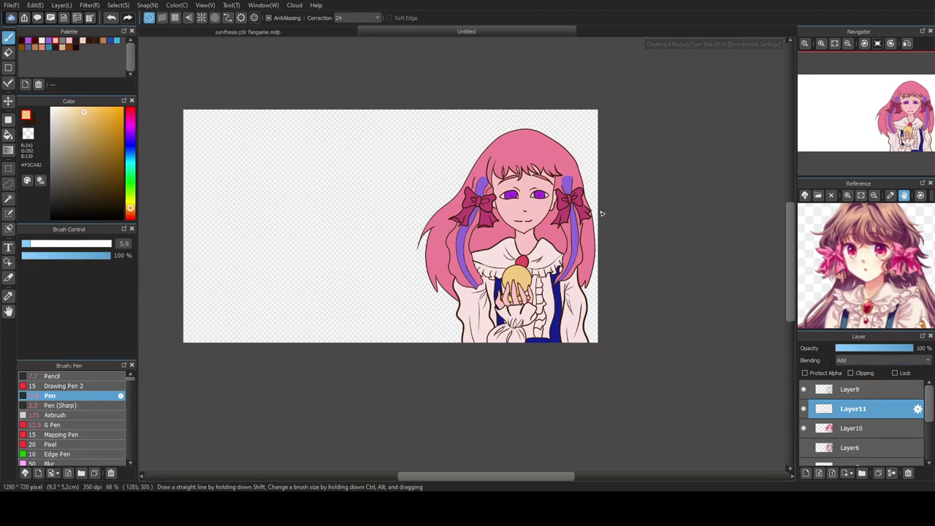
- Sample the pink from the hair, adjust it to #E37B90 and return to the brush
{"action": "left_click_drag", "start_coordinate": [521, 479], "coordinate": [538, 476]}
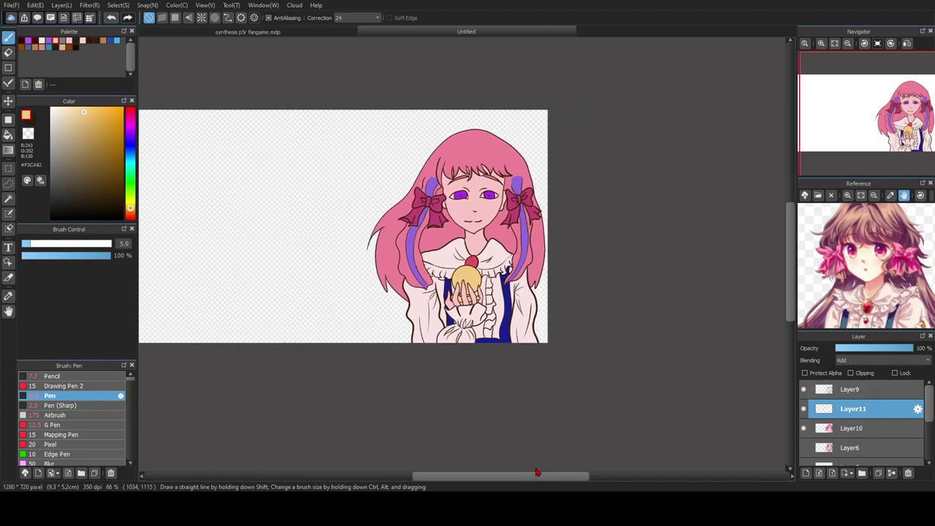
{"action": "scroll", "coordinate": [505, 170], "scroll_direction": "up", "scroll_amount": 3}
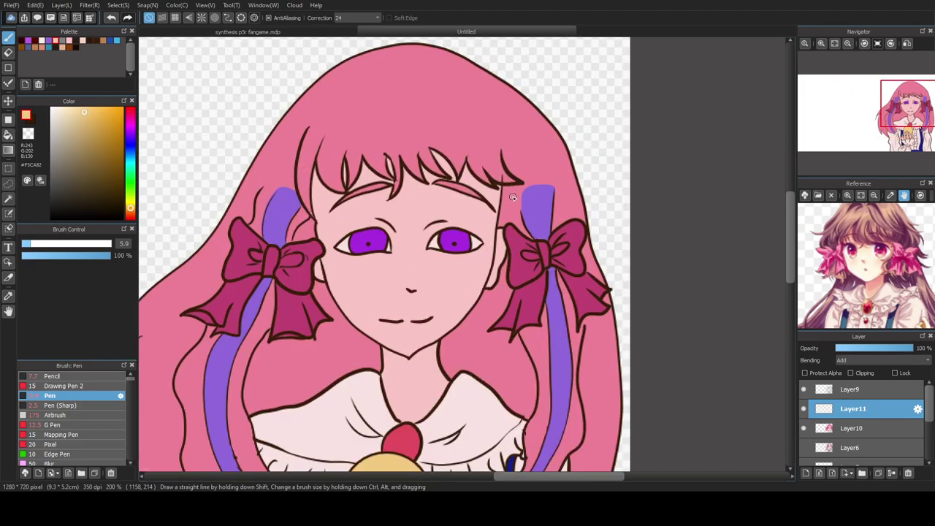
{"action": "key", "text": "i"}
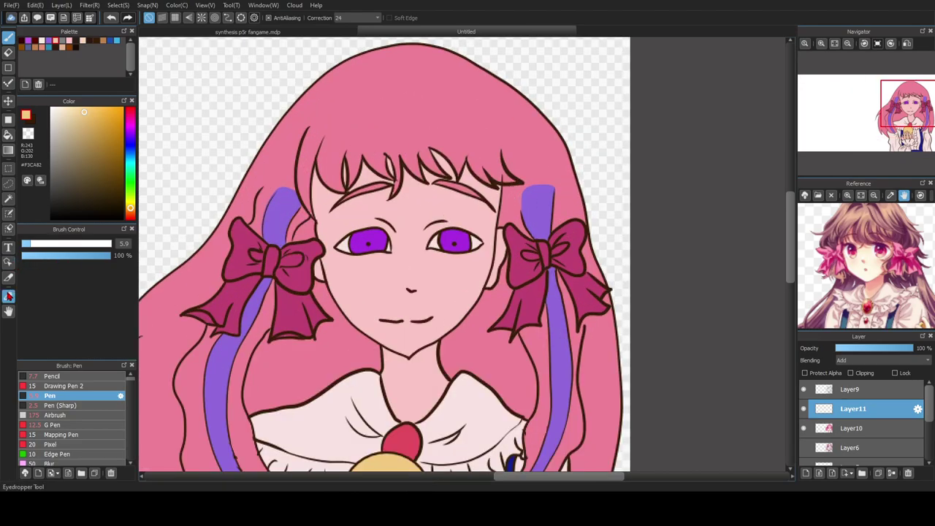
{"action": "left_click", "coordinate": [206, 189]}
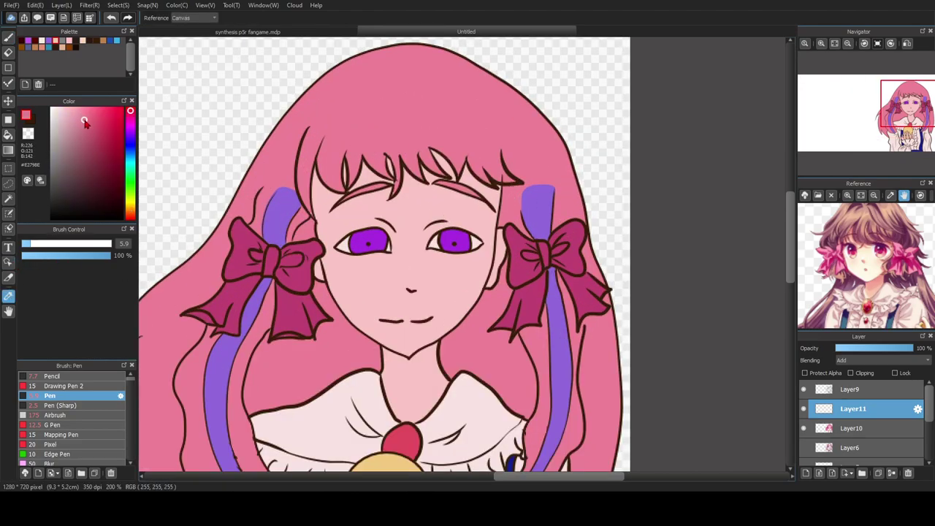
{"action": "key", "text": "b"}
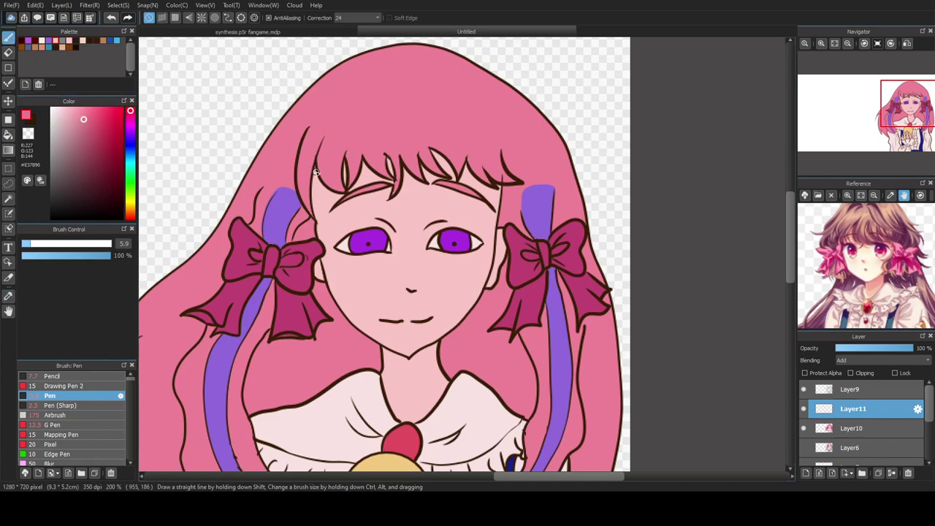
- Select the Watercolor brush and set its size to 9.3
{"action": "scroll", "coordinate": [855, 285], "scroll_direction": "up", "scroll_amount": 4}
{"action": "scroll", "coordinate": [855, 285], "scroll_direction": "down", "scroll_amount": 4}
{"action": "scroll", "coordinate": [301, 250], "scroll_direction": "up", "scroll_amount": 4}
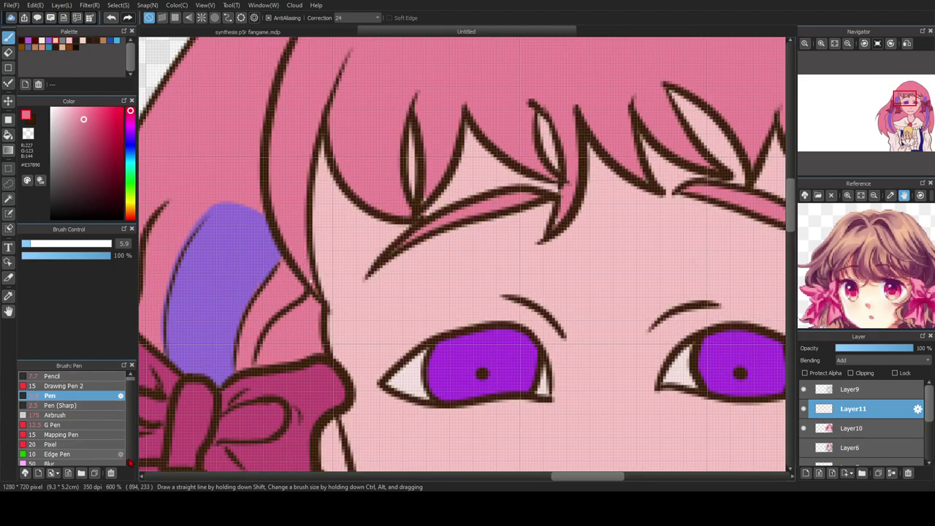
{"action": "left_click", "coordinate": [130, 463]}
{"action": "left_click", "coordinate": [131, 464]}
{"action": "left_click", "coordinate": [130, 462]}
{"action": "left_click", "coordinate": [130, 462]}
{"action": "left_click", "coordinate": [130, 462]}
{"action": "left_click", "coordinate": [130, 462]}
{"action": "left_click", "coordinate": [98, 434]}
{"action": "left_click_drag", "start_coordinate": [66, 244], "coordinate": [36, 245]}
- Discard a test stroke on the fringe and change Layer11's blending mode to Multiply
{"action": "mouse_move", "coordinate": [407, 230]}
{"action": "left_mouse_down"}
{"action": "mouse_move", "coordinate": [356, 138]}
{"action": "mouse_move", "coordinate": [392, 203]}
{"action": "left_mouse_up"}
{"action": "key", "text": "ctrl+z"}
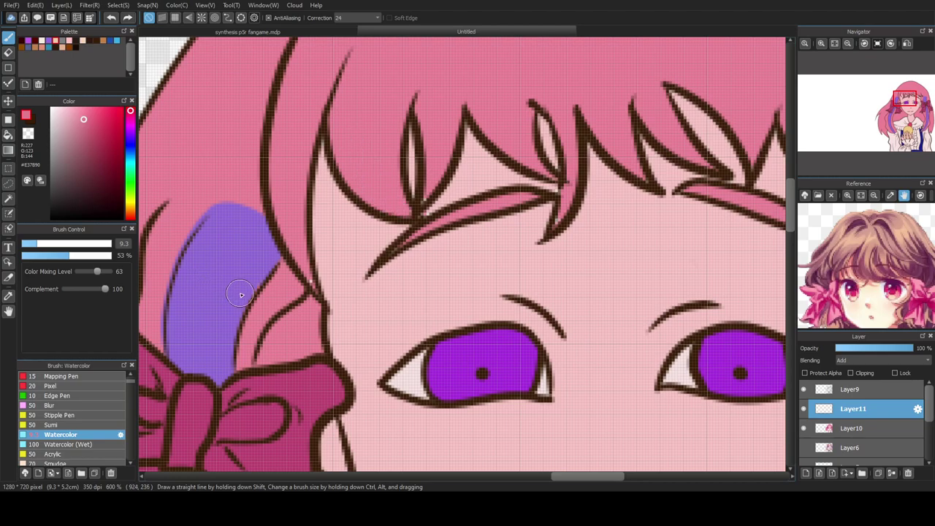
{"action": "left_click", "coordinate": [865, 381]}
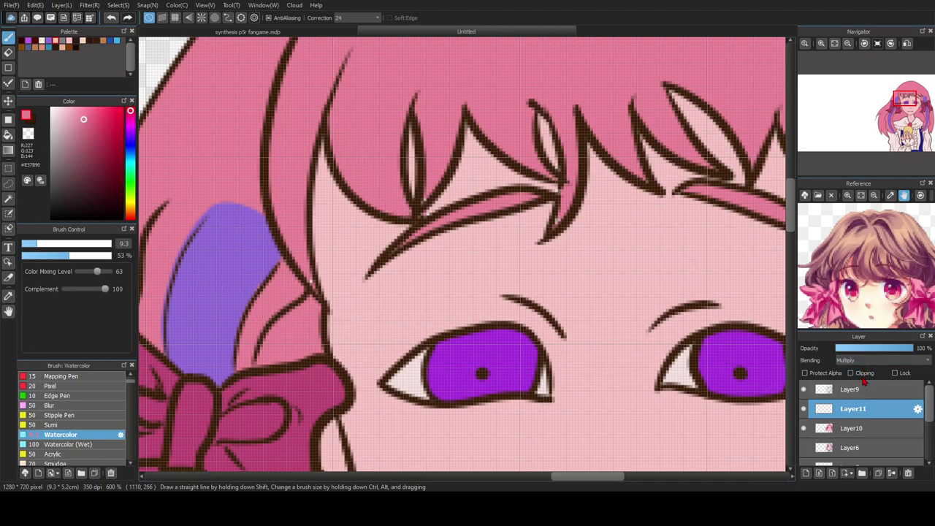
- Shade the lower part of the hair lock beside the face with Watercolor strokes in pink #E37B90
{"action": "left_click_drag", "start_coordinate": [315, 288], "coordinate": [279, 144]}
{"action": "left_click_drag", "start_coordinate": [298, 246], "coordinate": [291, 123]}
{"action": "mouse_move", "coordinate": [311, 267]}
{"action": "left_mouse_down"}
{"action": "mouse_move", "coordinate": [307, 114]}
{"action": "mouse_move", "coordinate": [308, 252]}
{"action": "mouse_move", "coordinate": [293, 164]}
{"action": "left_mouse_up"}
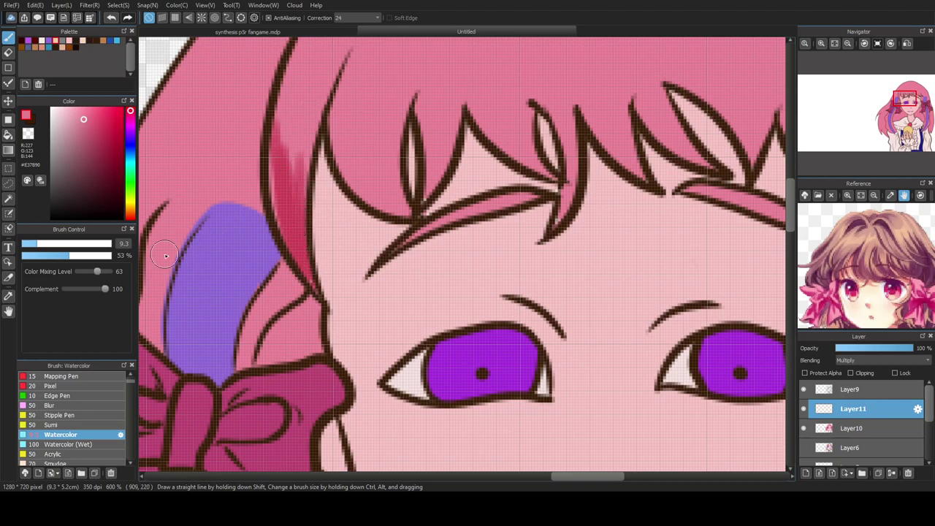
- Raise the brush's Color Mixing Level to 100 and extend the shading up to the tip of the side lock
{"action": "left_click_drag", "start_coordinate": [101, 278], "coordinate": [109, 273]}
{"action": "mouse_move", "coordinate": [303, 241]}
{"action": "left_mouse_down"}
{"action": "mouse_move", "coordinate": [302, 196]}
{"action": "mouse_move", "coordinate": [287, 227]}
{"action": "mouse_move", "coordinate": [310, 111]}
{"action": "mouse_move", "coordinate": [276, 215]}
{"action": "mouse_move", "coordinate": [302, 201]}
{"action": "mouse_move", "coordinate": [292, 122]}
{"action": "mouse_move", "coordinate": [308, 38]}
{"action": "left_mouse_up"}
{"action": "scroll", "coordinate": [277, 138], "scroll_direction": "down", "scroll_amount": 2}
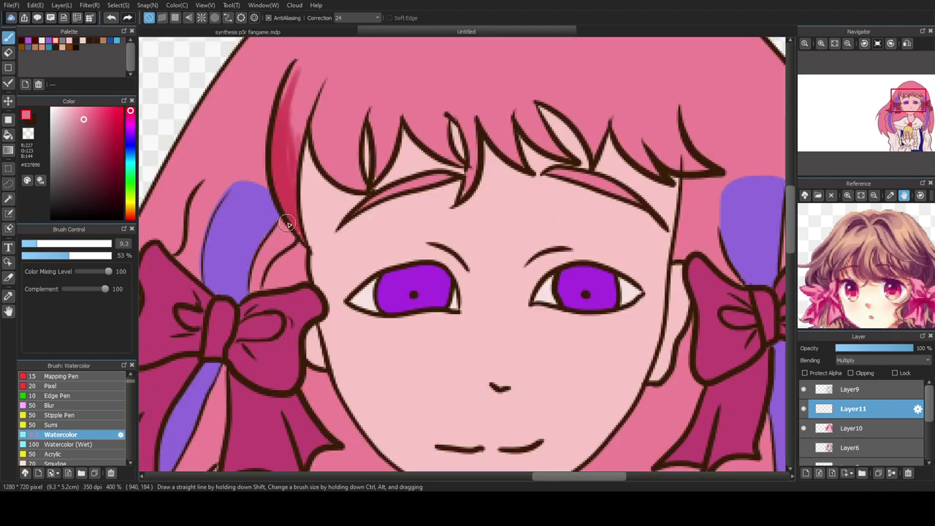
- Try Watercolor shadow strokes across the fringe, lowering the brush's Complement to 0 between them
{"action": "scroll", "coordinate": [281, 159], "scroll_direction": "up", "scroll_amount": 2}
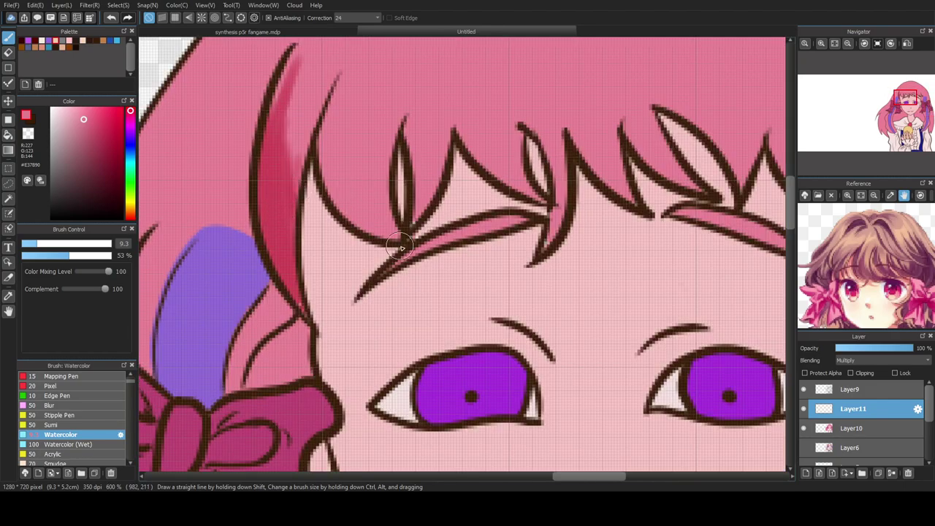
{"action": "left_click_drag", "start_coordinate": [376, 71], "coordinate": [354, 183]}
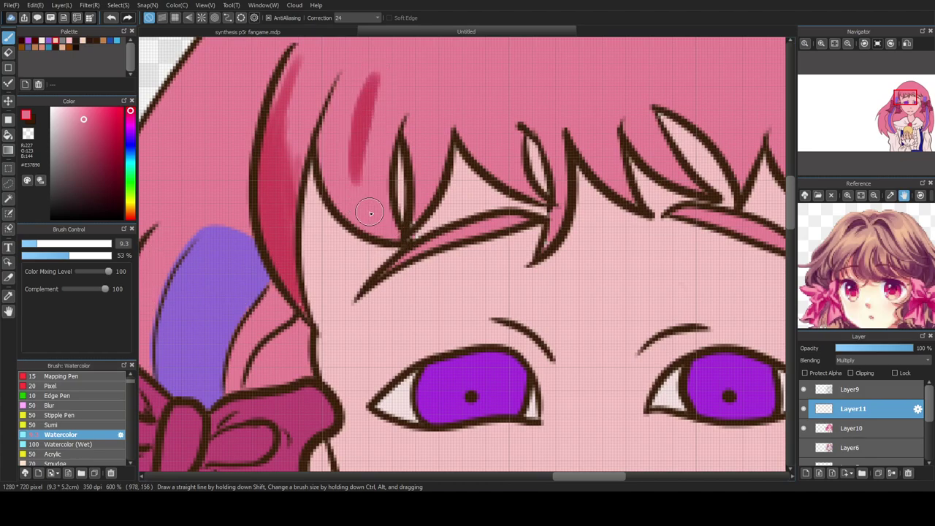
{"action": "left_click_drag", "start_coordinate": [100, 289], "coordinate": [58, 291]}
{"action": "left_click_drag", "start_coordinate": [437, 71], "coordinate": [442, 138]}
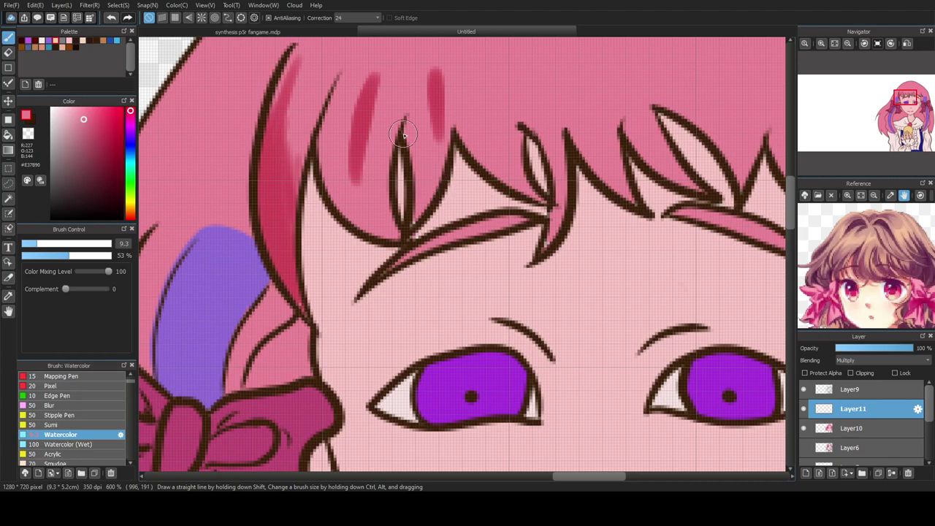
{"action": "left_click_drag", "start_coordinate": [463, 101], "coordinate": [601, 219]}
- Undo the shadow strokes on the fringe and all of the shading on the side lock
{"action": "key", "text": "ctrl+z"}
{"action": "key", "text": "ctrl+z"}
{"action": "key", "text": "ctrl+z"}
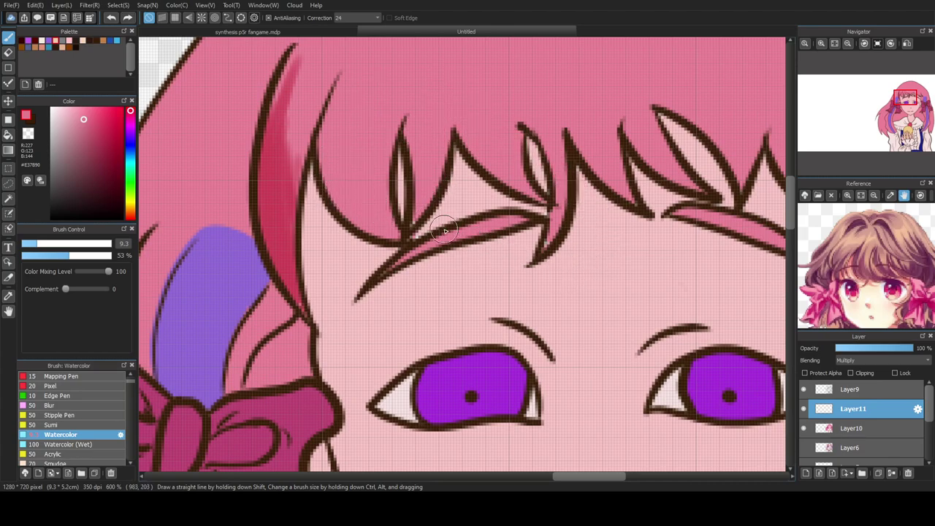
{"action": "key", "text": "ctrl+z"}
{"action": "key", "text": "ctrl+z"}
{"action": "key", "text": "ctrl+z"}
{"action": "key", "text": "ctrl+z"}
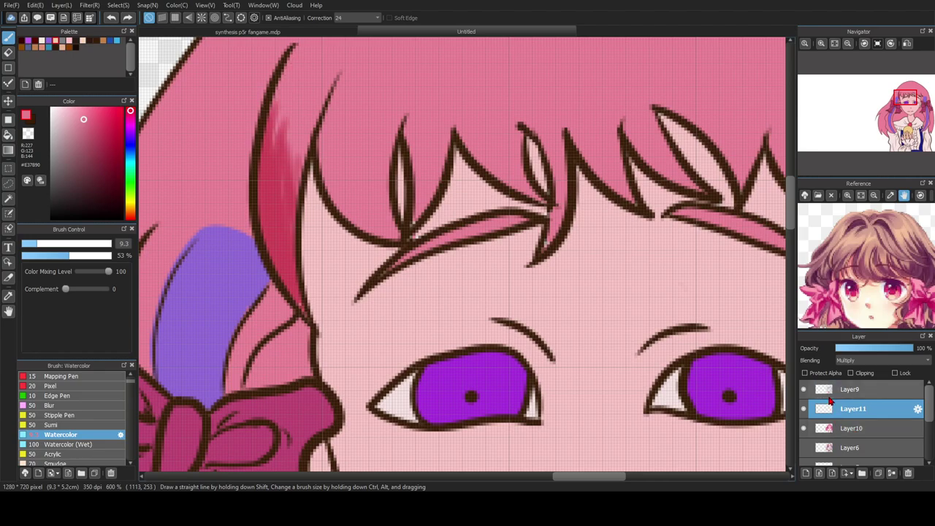
{"action": "key", "text": "ctrl+z"}
{"action": "key", "text": "ctrl+z"}
{"action": "key", "text": "ctrl+z"}
{"action": "key", "text": "ctrl+z"}
{"action": "key", "text": "ctrl+z"}
{"action": "key", "text": "ctrl+z"}
{"action": "key", "text": "ctrl+z"}
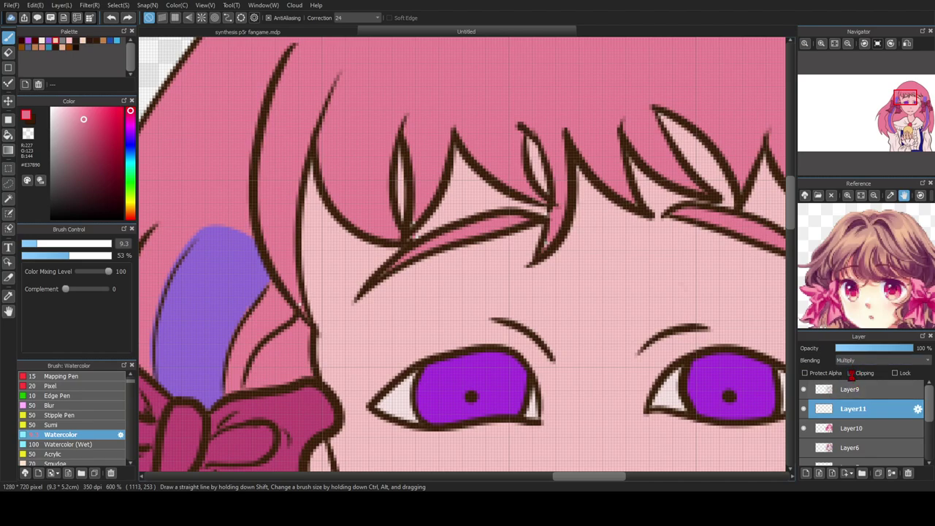
- Clip Layer11 to the layer below and shade the hair lock beside the face with Watercolor strokes
{"action": "left_click", "coordinate": [851, 373]}
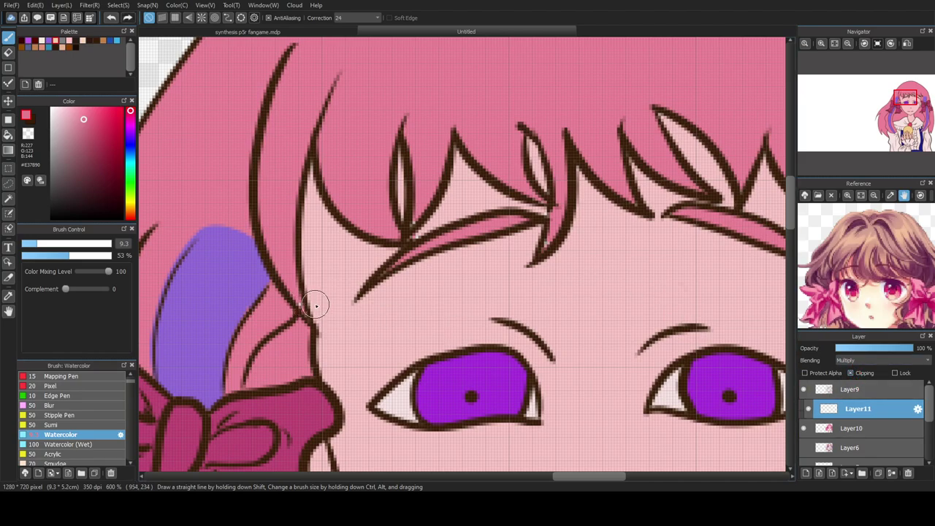
{"action": "mouse_move", "coordinate": [272, 217]}
{"action": "left_mouse_down"}
{"action": "mouse_move", "coordinate": [298, 300]}
{"action": "mouse_move", "coordinate": [267, 162]}
{"action": "left_mouse_up"}
{"action": "mouse_move", "coordinate": [293, 270]}
{"action": "left_mouse_down"}
{"action": "mouse_move", "coordinate": [281, 246]}
{"action": "mouse_move", "coordinate": [279, 150]}
{"action": "left_mouse_up"}
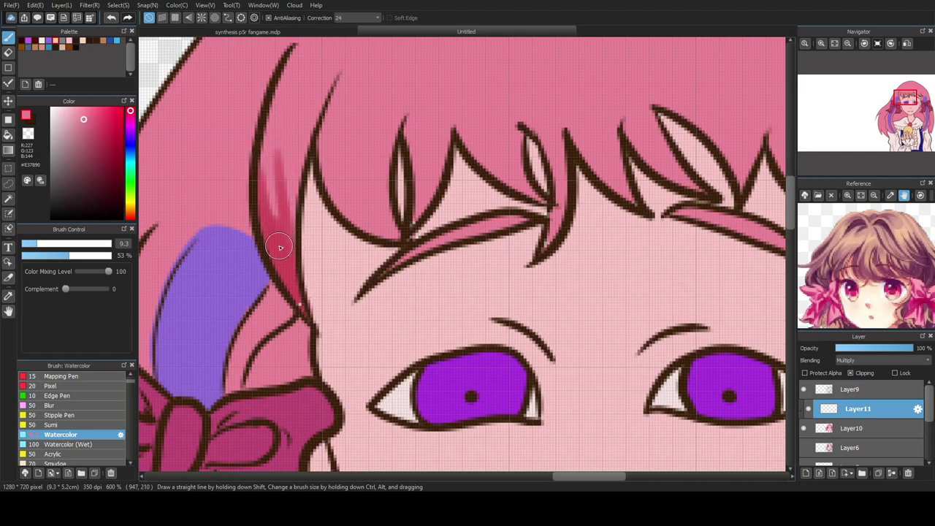
{"action": "left_click_drag", "start_coordinate": [280, 244], "coordinate": [269, 147]}
- Raise the brush's Complement to 100 and try shadow strokes down the fringe strands above the eye
{"action": "left_click_drag", "start_coordinate": [71, 292], "coordinate": [185, 281]}
{"action": "left_click_drag", "start_coordinate": [358, 173], "coordinate": [372, 194]}
{"action": "mouse_move", "coordinate": [346, 87]}
{"action": "left_mouse_down"}
{"action": "mouse_move", "coordinate": [371, 109]}
{"action": "mouse_move", "coordinate": [379, 227]}
{"action": "left_mouse_up"}
{"action": "left_click_drag", "start_coordinate": [384, 111], "coordinate": [394, 120]}
{"action": "mouse_move", "coordinate": [447, 176]}
{"action": "left_mouse_down"}
{"action": "mouse_move", "coordinate": [488, 239]}
{"action": "mouse_move", "coordinate": [514, 329]}
{"action": "mouse_move", "coordinate": [449, 323]}
{"action": "mouse_move", "coordinate": [534, 390]}
{"action": "mouse_move", "coordinate": [466, 438]}
{"action": "mouse_move", "coordinate": [476, 320]}
{"action": "mouse_move", "coordinate": [556, 453]}
{"action": "left_mouse_up"}
- Undo the fringe strokes and all of the shading on the side lock
{"action": "key", "text": "ctrl+z"}
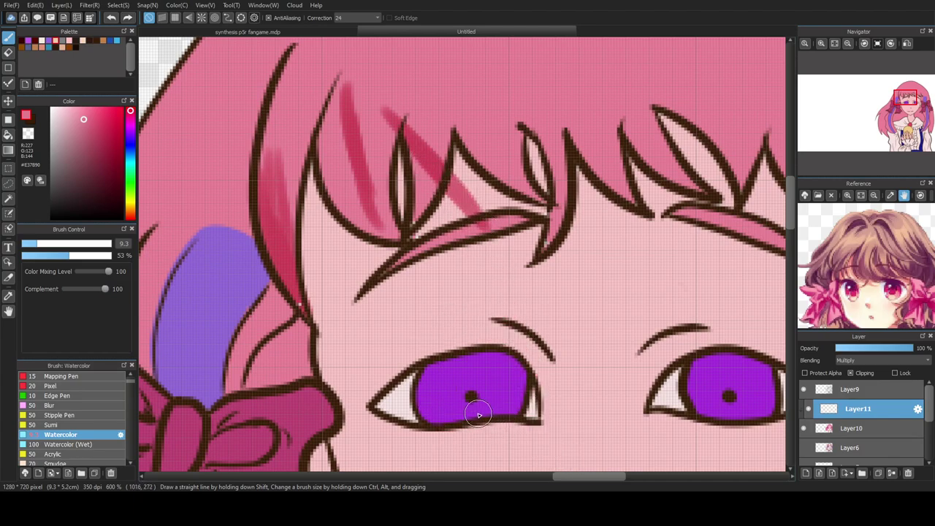
{"action": "key", "text": "ctrl+z"}
{"action": "key", "text": "ctrl+z"}
{"action": "key", "text": "ctrl+z"}
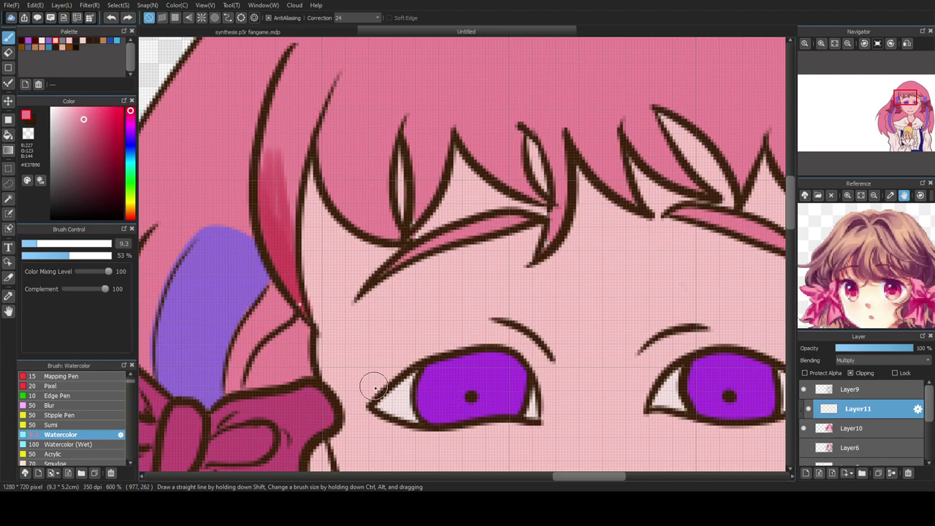
{"action": "key", "text": "ctrl+z"}
{"action": "key", "text": "ctrl+z"}
{"action": "key", "text": "ctrl+z"}
{"action": "key", "text": "ctrl+z"}
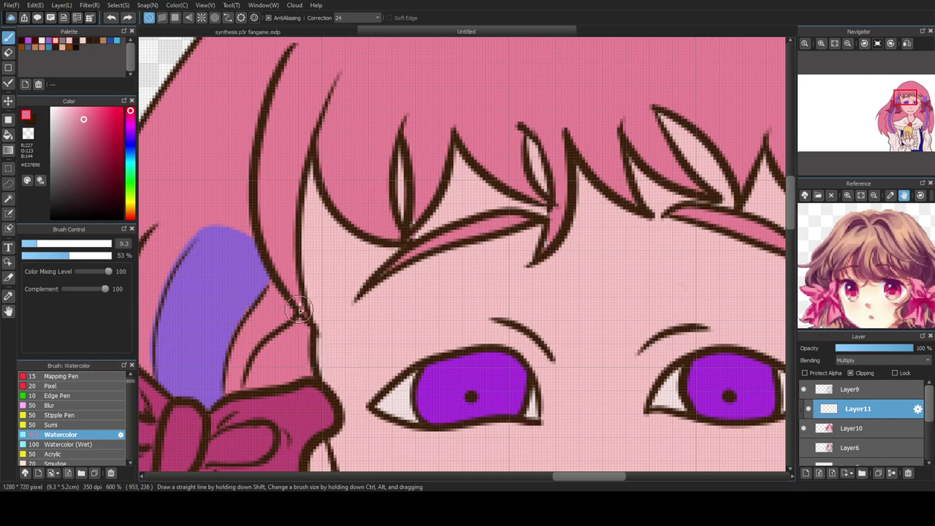
- Lower the brush's Color Mixing Level to 0, try a curved stroke down the side lock and undo it
{"action": "left_click_drag", "start_coordinate": [871, 123], "coordinate": [877, 71]}
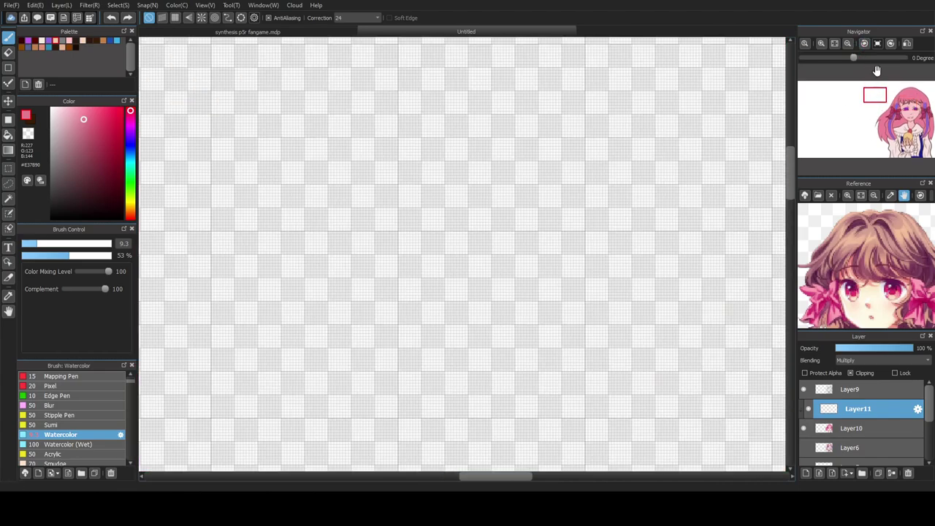
{"action": "left_click_drag", "start_coordinate": [890, 117], "coordinate": [901, 104]}
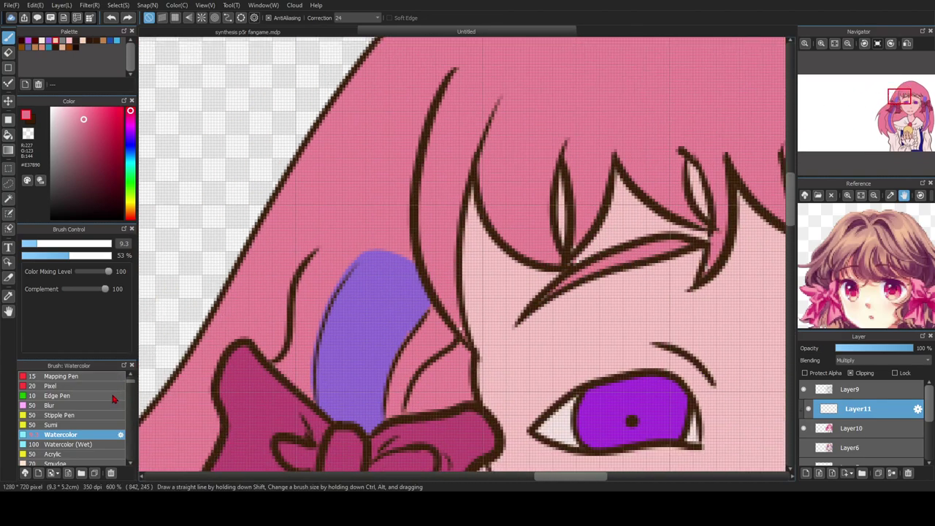
{"action": "left_click_drag", "start_coordinate": [115, 276], "coordinate": [77, 272]}
{"action": "mouse_move", "coordinate": [471, 108]}
{"action": "left_mouse_down"}
{"action": "mouse_move", "coordinate": [437, 238]}
{"action": "mouse_move", "coordinate": [547, 218]}
{"action": "left_mouse_up"}
{"action": "key", "text": "ctrl+z"}
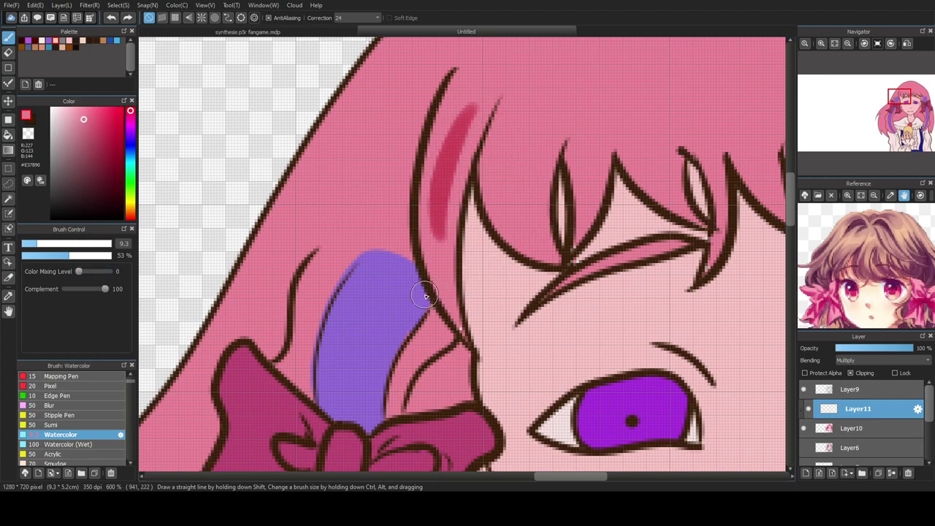
{"action": "key", "text": "ctrl+z"}
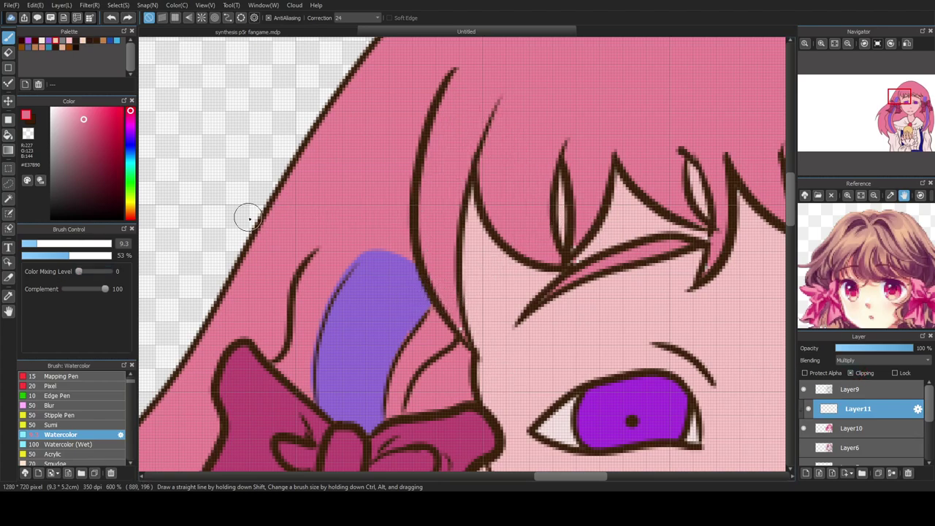
- Set the brush opacity to 100% and Complement to 0, testing each setting with a stroke on the side lock and undoing it
{"action": "left_click_drag", "start_coordinate": [71, 255], "coordinate": [116, 255]}
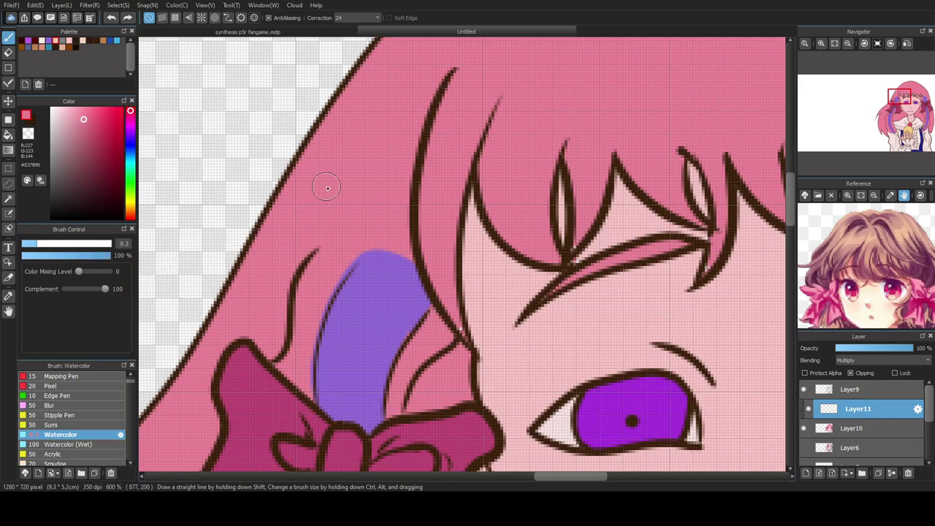
{"action": "left_click_drag", "start_coordinate": [452, 109], "coordinate": [429, 267]}
{"action": "key", "text": "ctrl+z"}
{"action": "left_click_drag", "start_coordinate": [102, 290], "coordinate": [65, 289]}
{"action": "left_click_drag", "start_coordinate": [449, 115], "coordinate": [462, 254]}
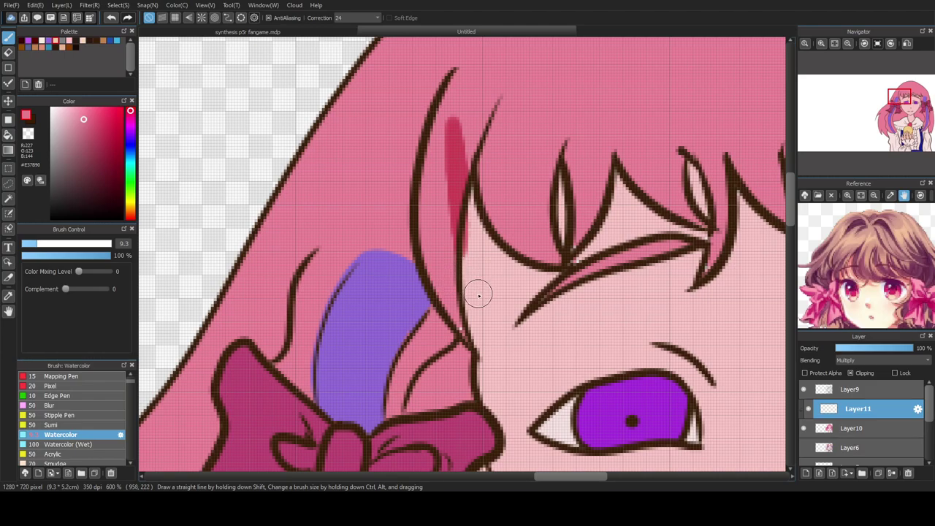
{"action": "key", "text": "ctrl+z"}
- Try two diagonal strokes across the side hair and the lock's lower tip, and undo both
{"action": "left_click_drag", "start_coordinate": [318, 213], "coordinate": [448, 313]}
{"action": "left_click_drag", "start_coordinate": [378, 223], "coordinate": [461, 325]}
{"action": "key", "text": "ctrl+z"}
{"action": "key", "text": "ctrl+z"}
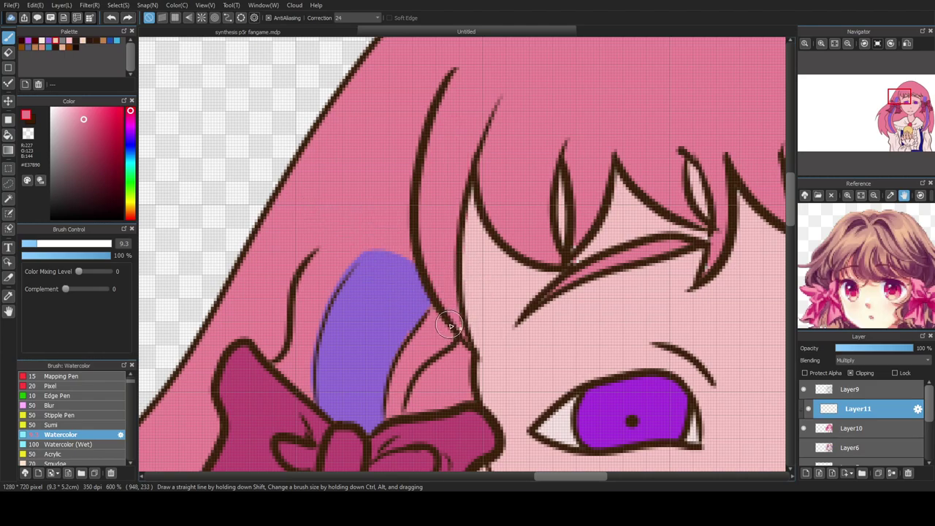
- Turn on Protect Alpha for Layer10, test a stroke up the side lock and undo it
{"action": "left_click", "coordinate": [869, 432]}
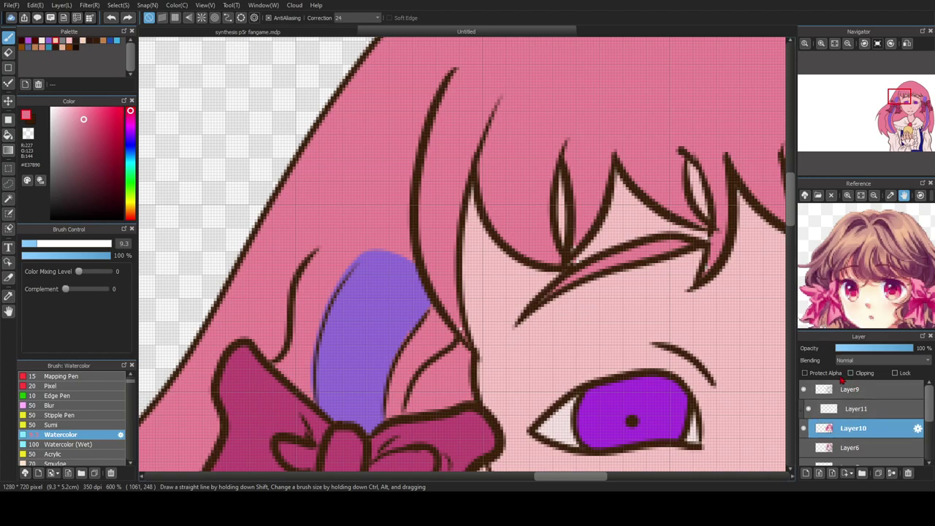
{"action": "left_click", "coordinate": [824, 376]}
{"action": "left_click_drag", "start_coordinate": [468, 328], "coordinate": [433, 187]}
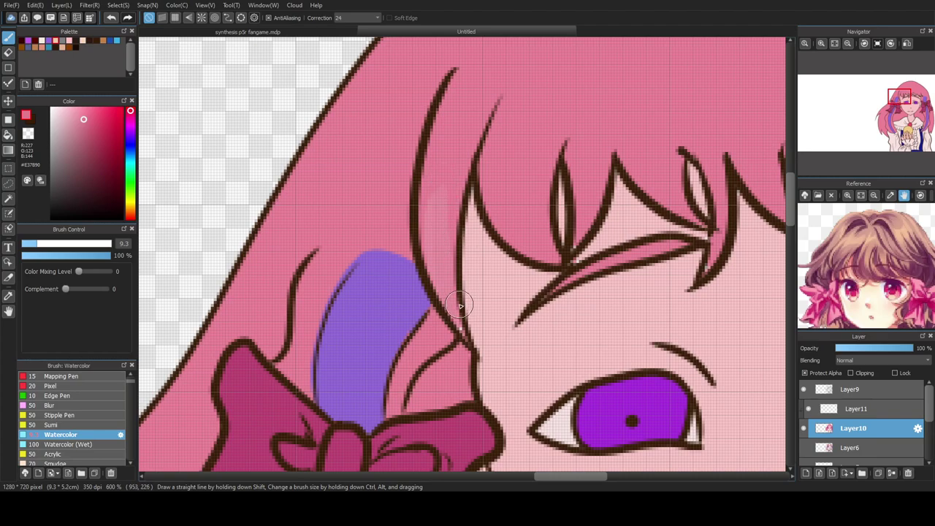
{"action": "key", "text": "ctrl+z"}
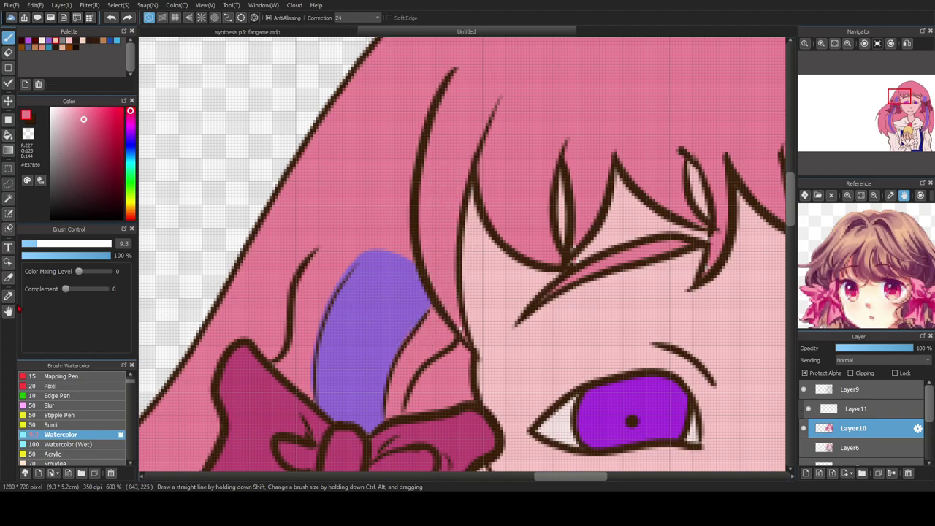
- Darken the brush color to #D06177, try a stroke on the side lock's lower part and undo it
{"action": "key", "text": "alt"}
{"action": "left_click_drag", "start_coordinate": [84, 117], "coordinate": [89, 127]}
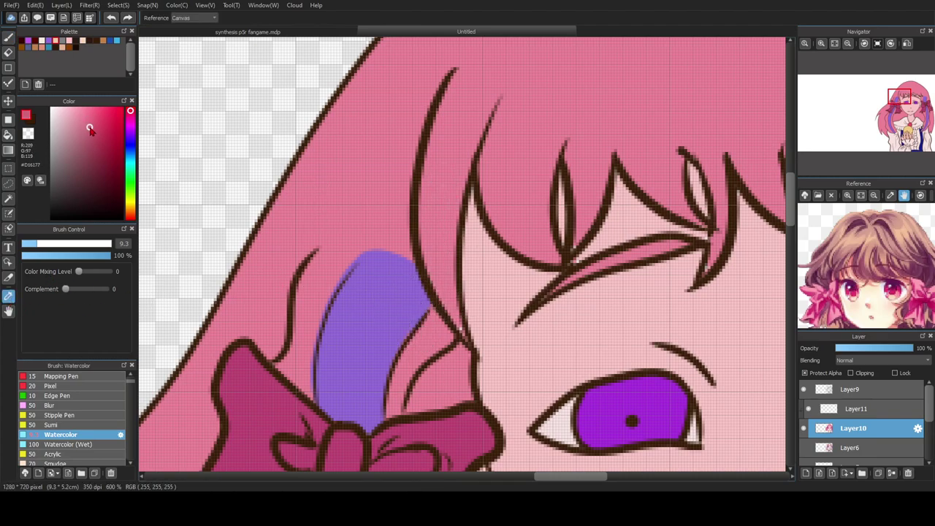
{"action": "left_click_drag", "start_coordinate": [432, 245], "coordinate": [459, 319]}
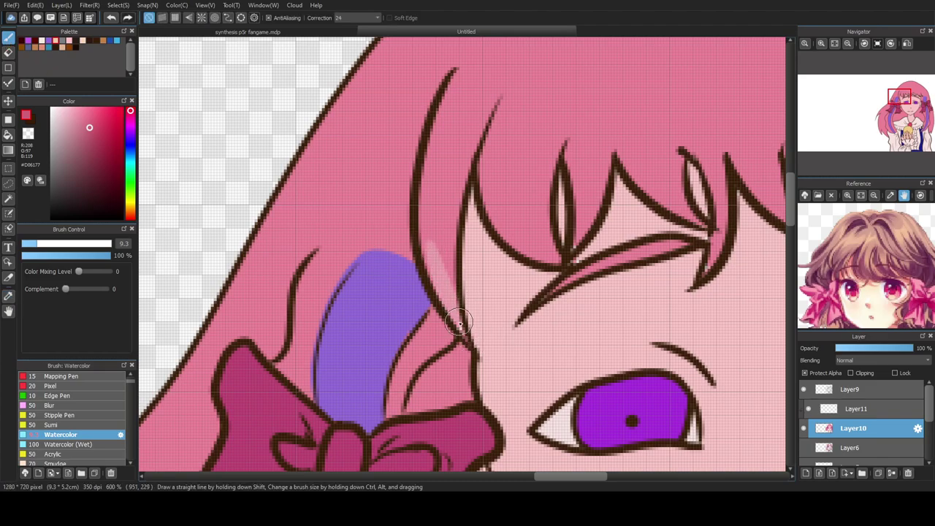
{"action": "key", "text": "ctrl+z"}
- Sample the hair's pink from the side lock and darken the brush color to #B33B53
{"action": "left_click", "coordinate": [8, 294]}
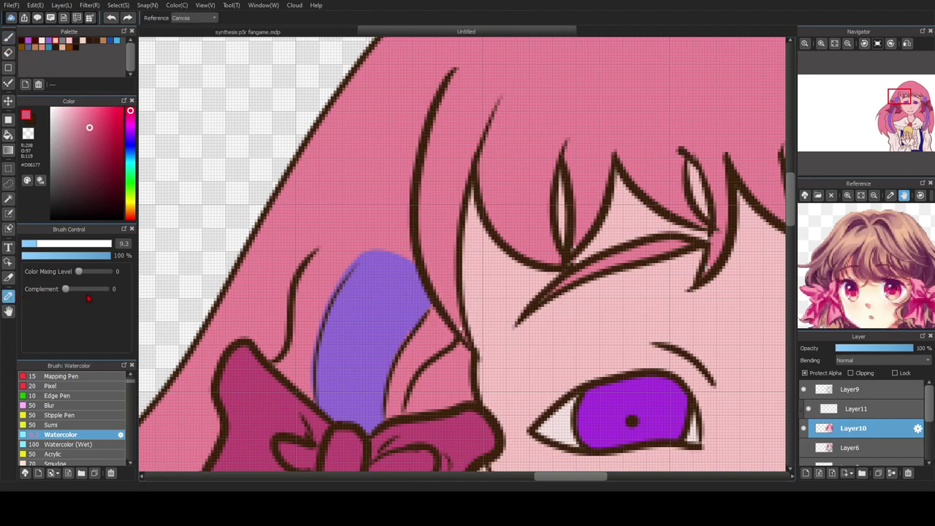
{"action": "left_click", "coordinate": [454, 168]}
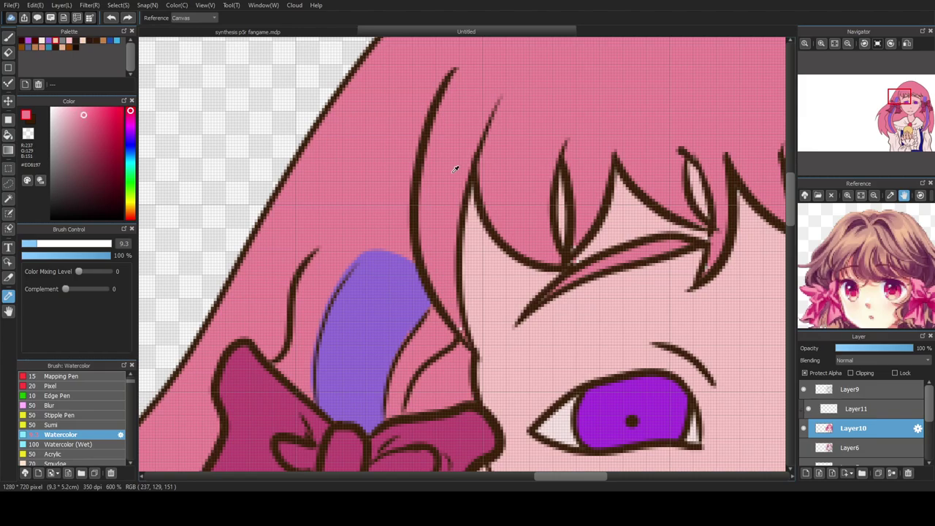
{"action": "left_click", "coordinate": [99, 140]}
{"action": "left_click", "coordinate": [8, 37]}
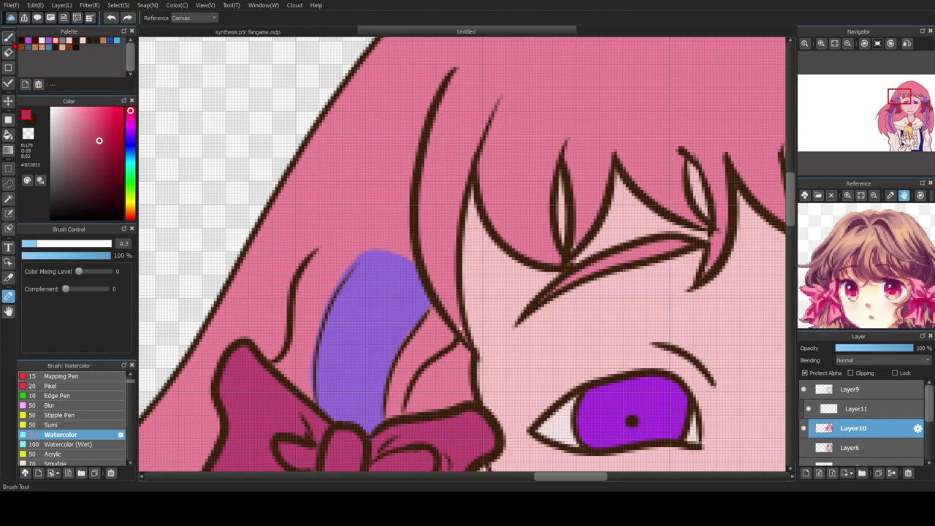
- Try shading the side lock on Layer10 in #B33B53, raising the Color Mixing Level to 34 and then 75
{"action": "mouse_move", "coordinate": [452, 313]}
{"action": "left_mouse_down"}
{"action": "mouse_move", "coordinate": [433, 241]}
{"action": "mouse_move", "coordinate": [439, 135]}
{"action": "left_mouse_up"}
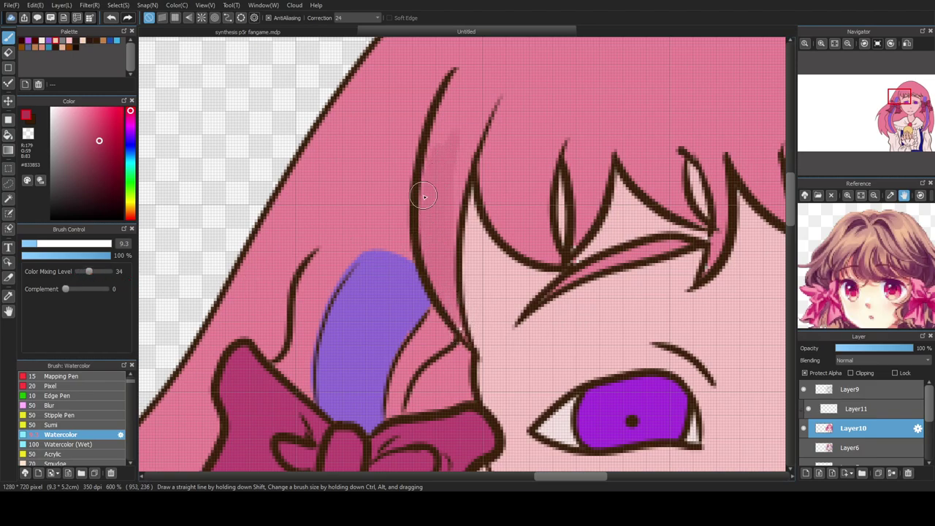
{"action": "left_click_drag", "start_coordinate": [443, 146], "coordinate": [448, 120]}
{"action": "left_click_drag", "start_coordinate": [460, 332], "coordinate": [422, 225]}
{"action": "left_click_drag", "start_coordinate": [438, 274], "coordinate": [452, 133]}
- Switch to Layer11, try a vertical stroke on the hair above the fringe and undo it
{"action": "scroll", "coordinate": [458, 281], "scroll_direction": "down", "scroll_amount": 5}
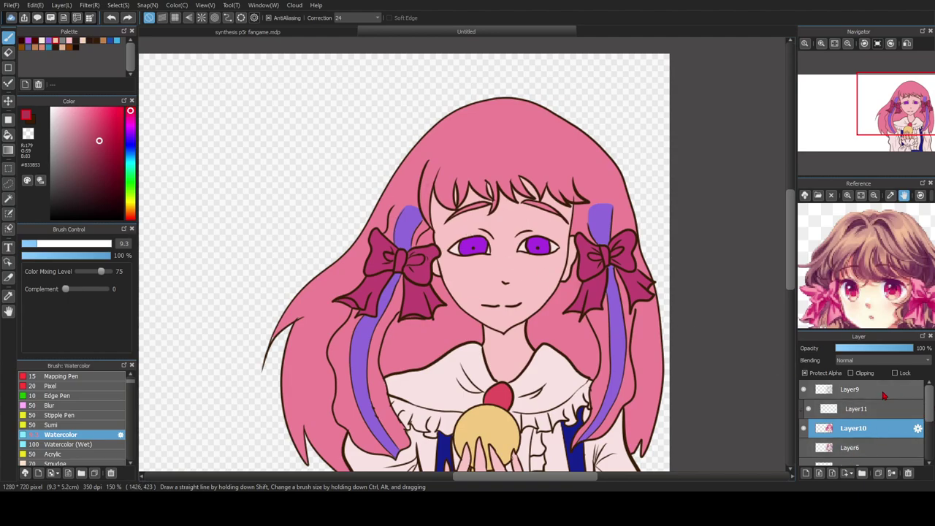
{"action": "left_click", "coordinate": [855, 411]}
{"action": "left_click_drag", "start_coordinate": [445, 118], "coordinate": [451, 184]}
{"action": "key", "text": "ctrl+z"}
- Try dark #B33B53 strokes down the side lock on Layer11, undo them and set the layer's blending to Normal
{"action": "key", "text": "ctrl+plus"}
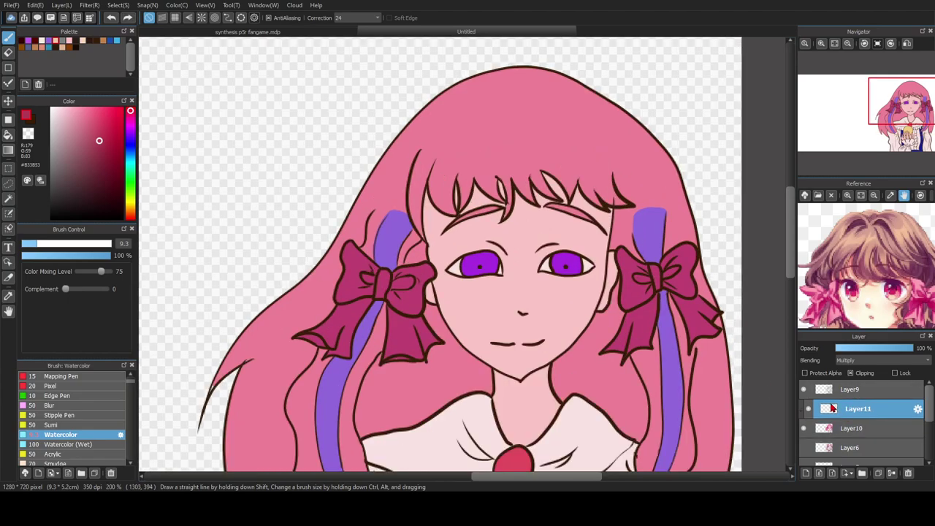
{"action": "left_click", "coordinate": [866, 373]}
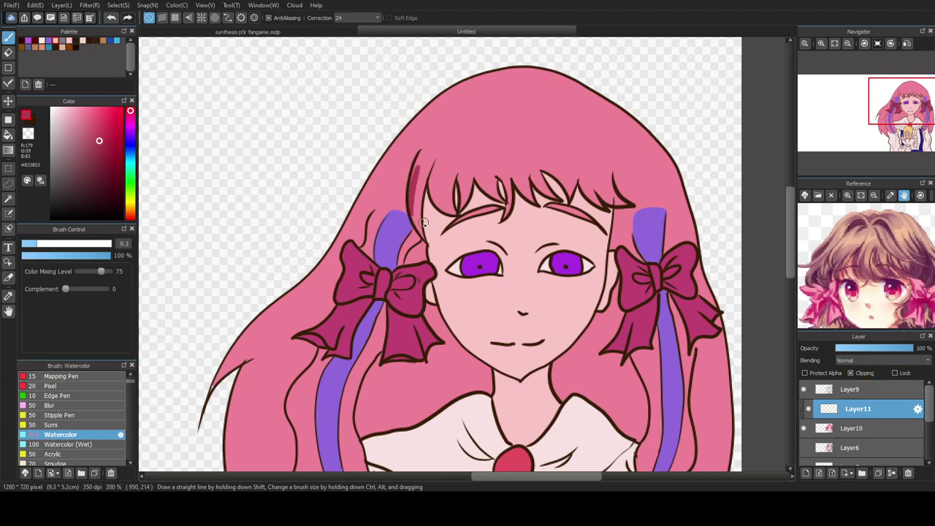
{"action": "scroll", "coordinate": [418, 165], "scroll_direction": "up", "scroll_amount": 2}
{"action": "left_click_drag", "start_coordinate": [415, 196], "coordinate": [430, 280]}
{"action": "key", "text": "ctrl+z"}
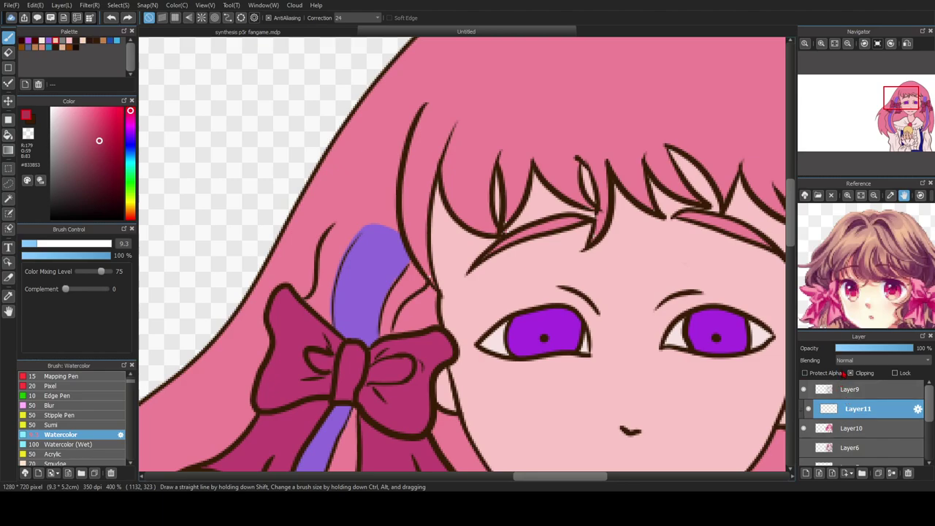
- Turn off clipping on Layer11, try another stroke on the side lock and undo it
{"action": "left_click", "coordinate": [868, 376]}
{"action": "left_click_drag", "start_coordinate": [426, 138], "coordinate": [417, 219]}
{"action": "key", "text": "ctrl+z"}
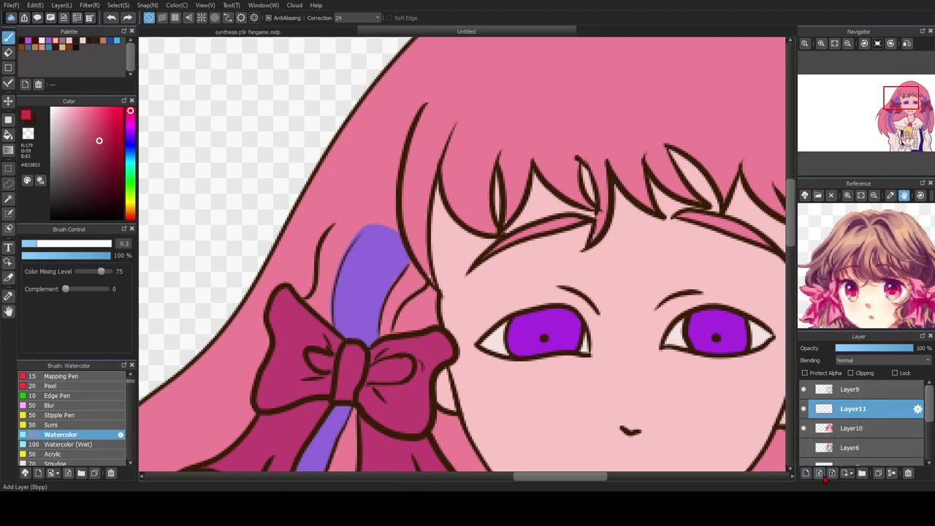
- Delete Layer11 and add a new 8bpp layer directly above Layer10
{"action": "left_click", "coordinate": [908, 474]}
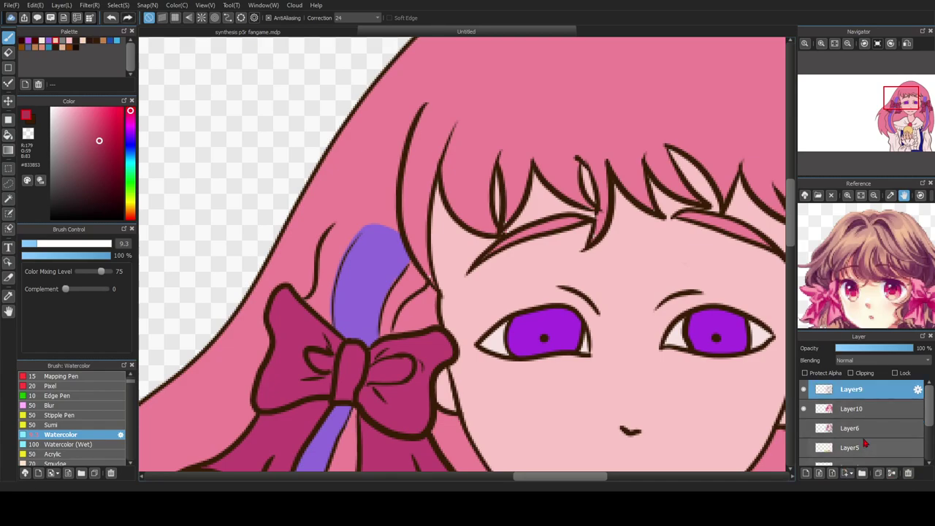
{"action": "left_click", "coordinate": [860, 412]}
{"action": "left_click", "coordinate": [819, 473]}
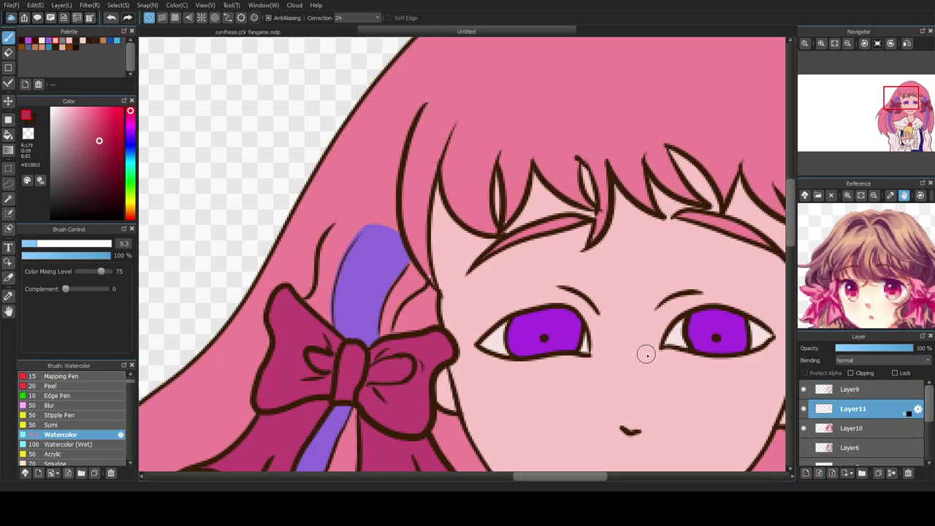
- Delete the 8bpp layer, try another layer type above Layer10 and delete that layer as well
{"action": "left_click", "coordinate": [909, 475]}
{"action": "left_click", "coordinate": [851, 412]}
{"action": "left_click", "coordinate": [832, 474]}
{"action": "left_click", "coordinate": [909, 473]}
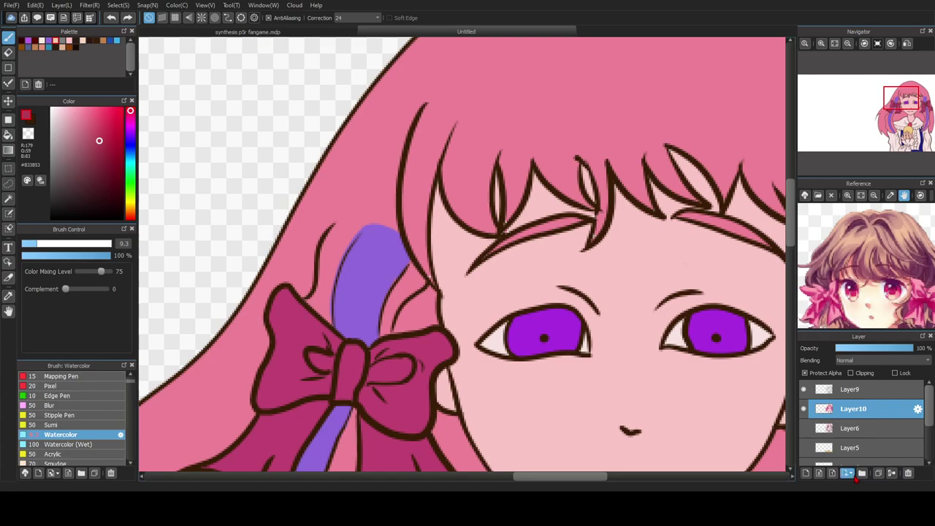
- Try a Net 60L halftone layer above Layer10, hide and show Layer10 to compare, and delete the halftone layer
{"action": "left_click", "coordinate": [482, 271]}
{"action": "scroll", "coordinate": [479, 261], "scroll_direction": "down", "scroll_amount": 2}
{"action": "scroll", "coordinate": [468, 271], "scroll_direction": "up", "scroll_amount": 1}
{"action": "scroll", "coordinate": [496, 363], "scroll_direction": "down", "scroll_amount": 3}
{"action": "scroll", "coordinate": [582, 323], "scroll_direction": "up", "scroll_amount": 4}
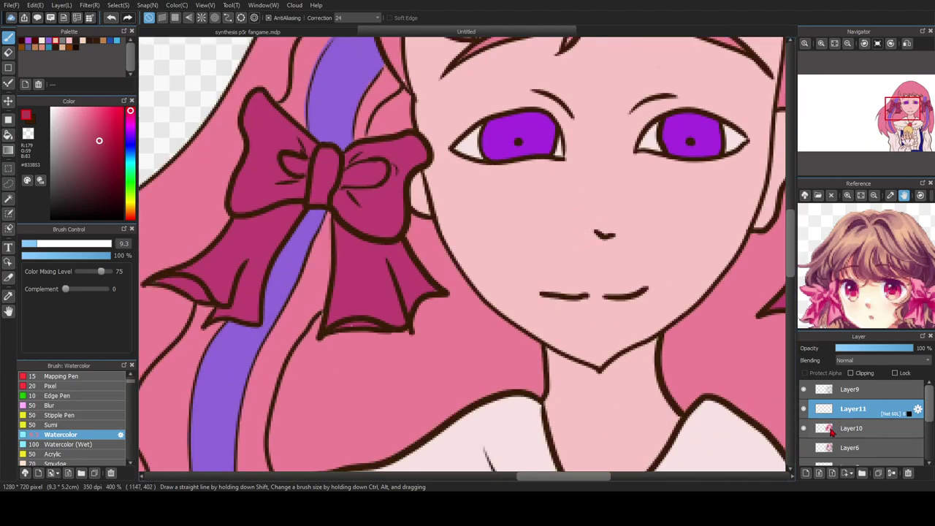
{"action": "left_click", "coordinate": [804, 429]}
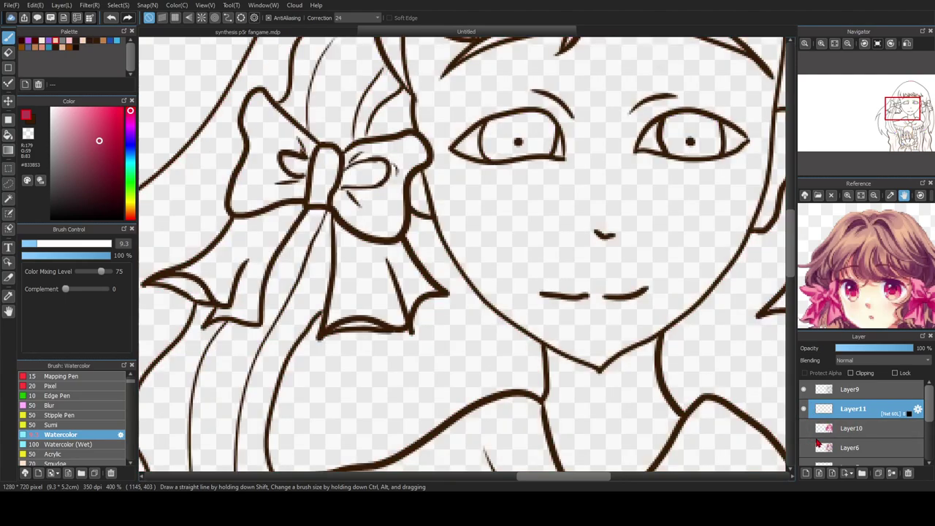
{"action": "left_click", "coordinate": [804, 428]}
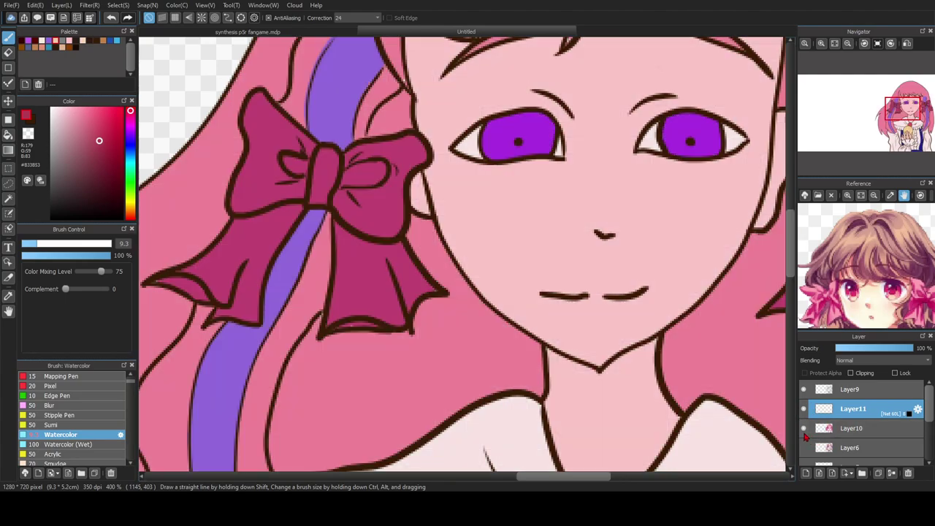
{"action": "left_click", "coordinate": [908, 472]}
- Add a new regular color layer with Normal blending directly above Layer10
{"action": "scroll", "coordinate": [592, 252], "scroll_direction": "down", "scroll_amount": 2}
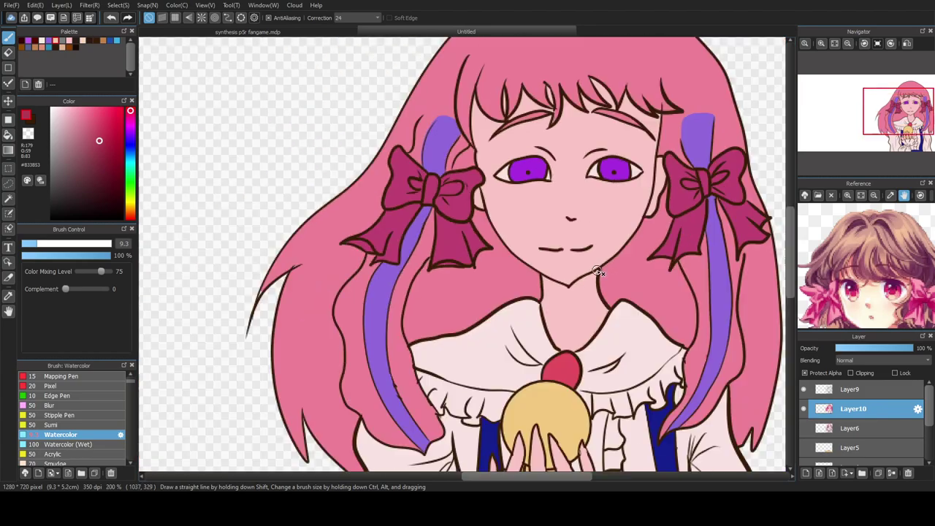
{"action": "scroll", "coordinate": [510, 110], "scroll_direction": "up", "scroll_amount": 2}
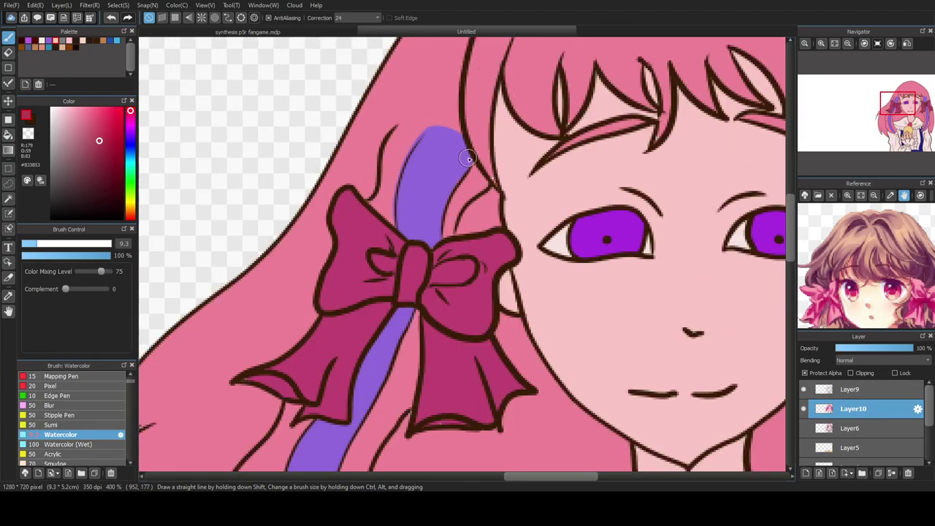
{"action": "key", "text": "ctrl+z"}
{"action": "left_click", "coordinate": [808, 473]}
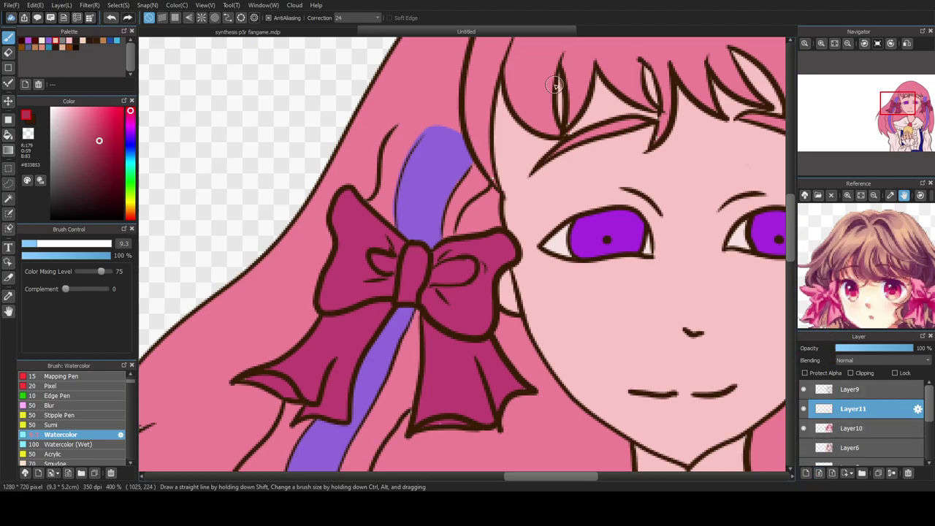
- Undo the test stroke on the side lock and merge Layer11 down into Layer10
{"action": "left_click_drag", "start_coordinate": [484, 67], "coordinate": [472, 199]}
{"action": "key", "text": "ctrl+z"}
{"action": "left_click_drag", "start_coordinate": [790, 257], "coordinate": [791, 249]}
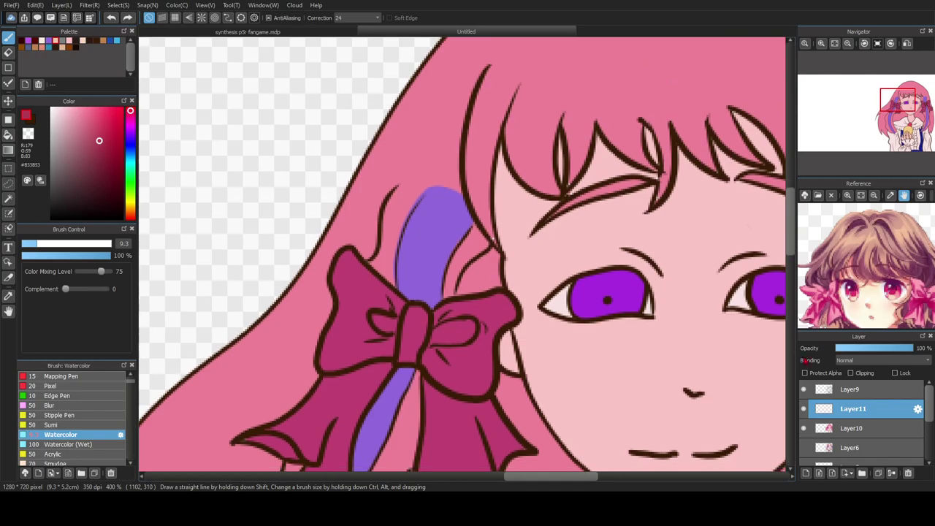
{"action": "key", "text": "ctrl+e"}
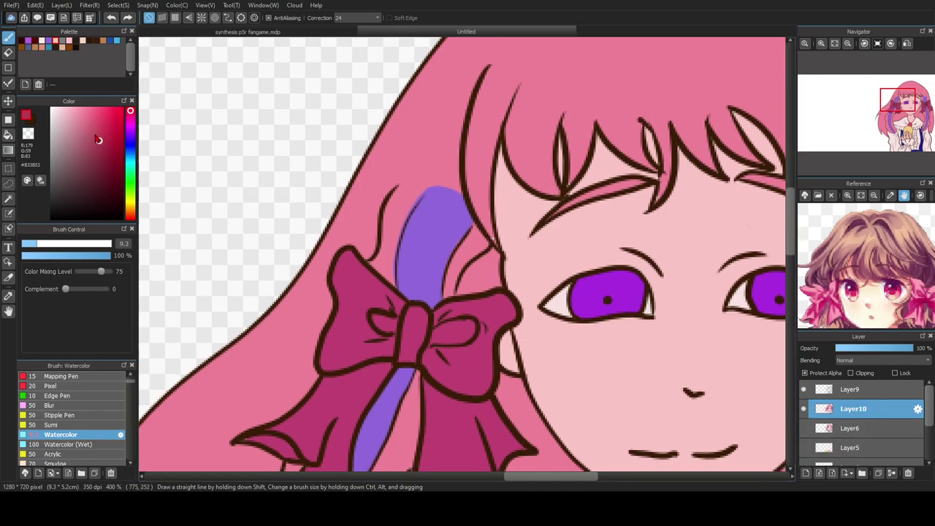
- Sample the hair pink, darken it to #D6778A, raise the brush's Complement to 98 and stroke the side lock beside the face
{"action": "key", "text": "i"}
{"action": "left_click", "coordinate": [471, 137]}
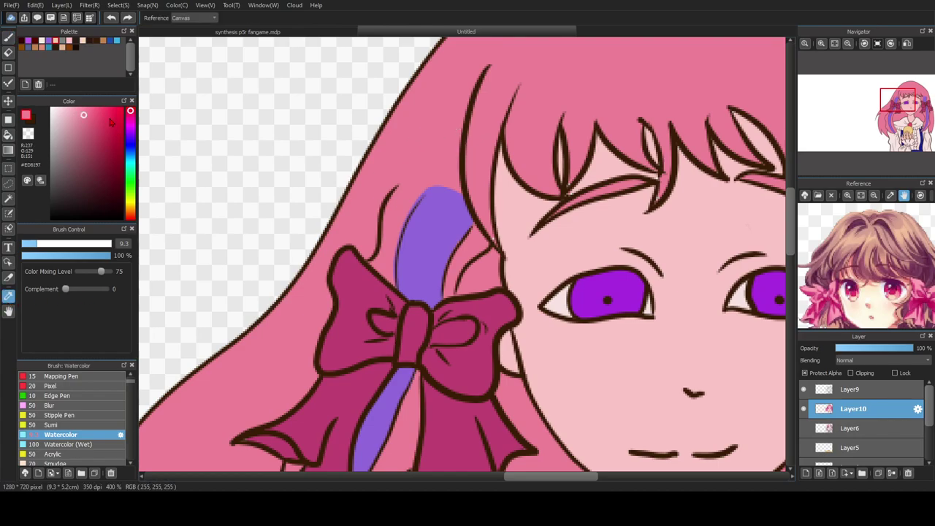
{"action": "left_click", "coordinate": [82, 125]}
{"action": "key", "text": "b"}
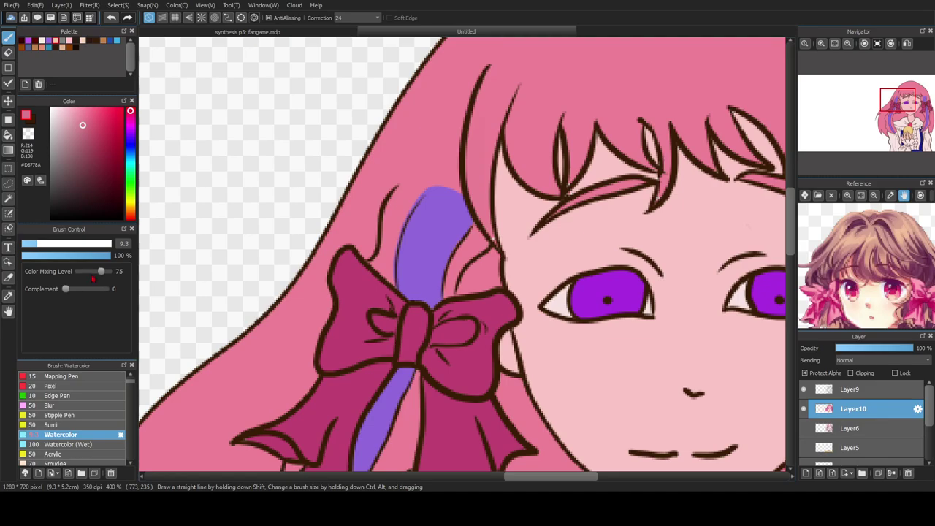
{"action": "left_click", "coordinate": [70, 291]}
{"action": "left_click_drag", "start_coordinate": [479, 194], "coordinate": [468, 141]}
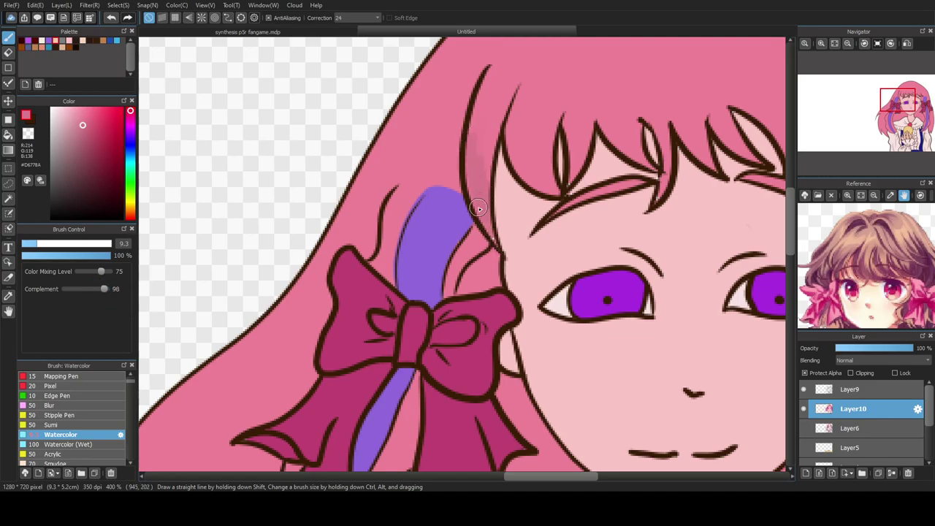
- Deepen the color to #C74E66, set Color Mixing Level to 33 and shade the side lock along its length
{"action": "left_click_drag", "start_coordinate": [82, 125], "coordinate": [94, 132]}
{"action": "mouse_move", "coordinate": [500, 248]}
{"action": "left_mouse_down"}
{"action": "mouse_move", "coordinate": [481, 171]}
{"action": "mouse_move", "coordinate": [483, 220]}
{"action": "mouse_move", "coordinate": [482, 181]}
{"action": "mouse_move", "coordinate": [478, 196]}
{"action": "mouse_move", "coordinate": [487, 189]}
{"action": "mouse_move", "coordinate": [472, 129]}
{"action": "mouse_move", "coordinate": [480, 210]}
{"action": "mouse_move", "coordinate": [469, 114]}
{"action": "mouse_move", "coordinate": [485, 216]}
{"action": "mouse_move", "coordinate": [476, 138]}
{"action": "left_mouse_up"}
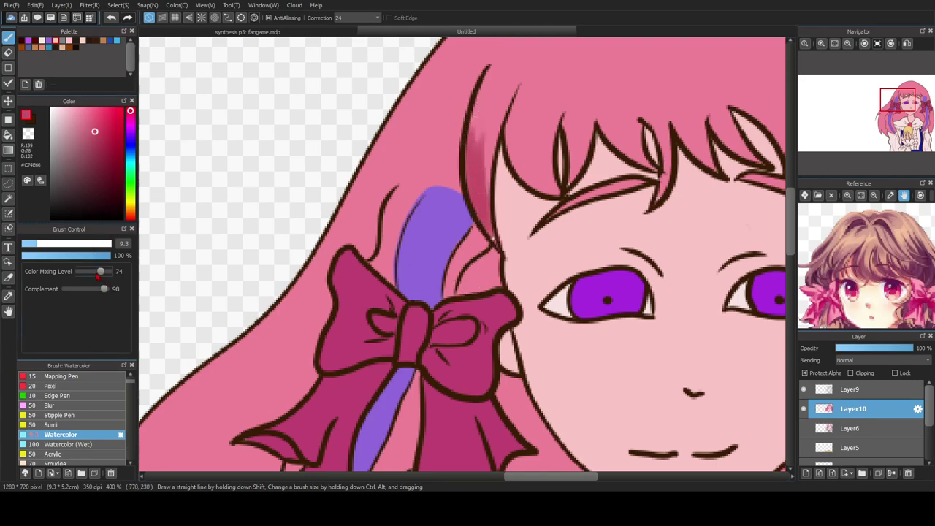
{"action": "mouse_move", "coordinate": [480, 253]}
{"action": "left_mouse_down"}
{"action": "mouse_move", "coordinate": [479, 139]}
{"action": "mouse_move", "coordinate": [471, 181]}
{"action": "mouse_move", "coordinate": [480, 108]}
{"action": "left_mouse_up"}
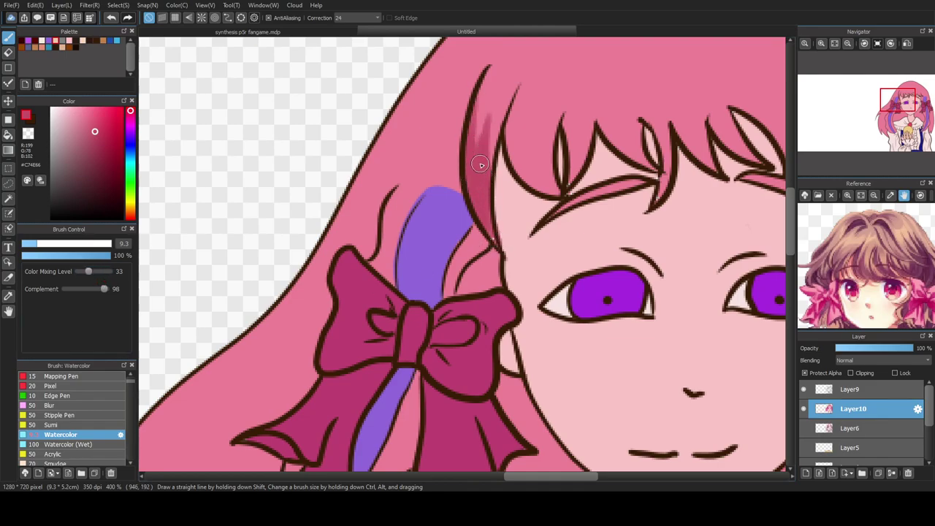
- Try shading the outermost bangs and the hair between the side lock and the purple ribbon
{"action": "mouse_move", "coordinate": [567, 199]}
{"action": "left_mouse_down"}
{"action": "mouse_move", "coordinate": [523, 140]}
{"action": "mouse_move", "coordinate": [508, 137]}
{"action": "left_mouse_up"}
{"action": "left_click_drag", "start_coordinate": [450, 151], "coordinate": [464, 260]}
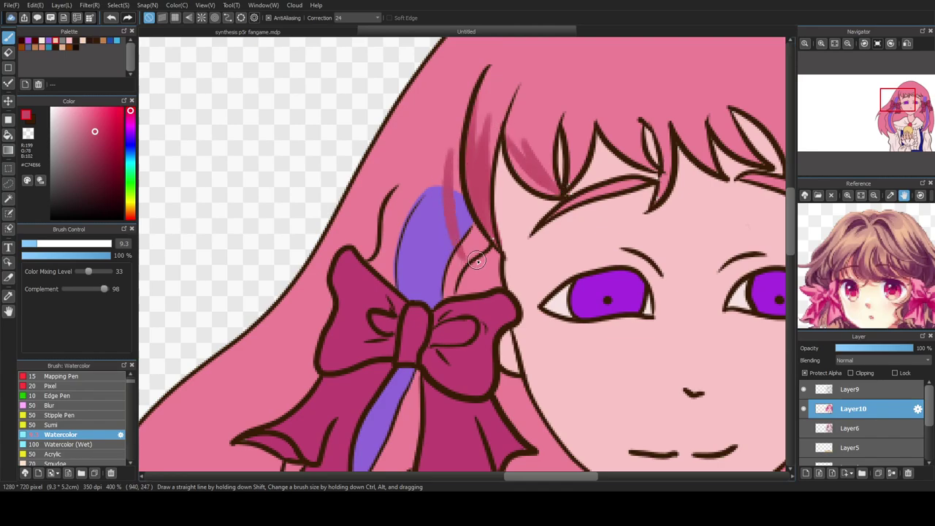
{"action": "key", "text": "ctrl+z"}
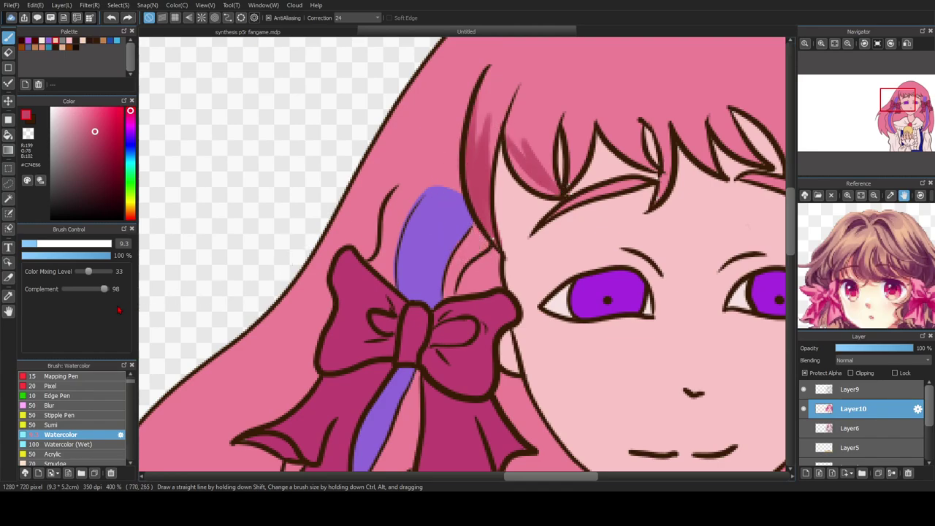
- Undo the outermost bang shading and repaint it together with the side lock, using a Complement of 26
{"action": "key", "text": "ctrl+z"}
{"action": "key", "text": "ctrl+z"}
{"action": "key", "text": "ctrl+z"}
{"action": "key", "text": "ctrl+z"}
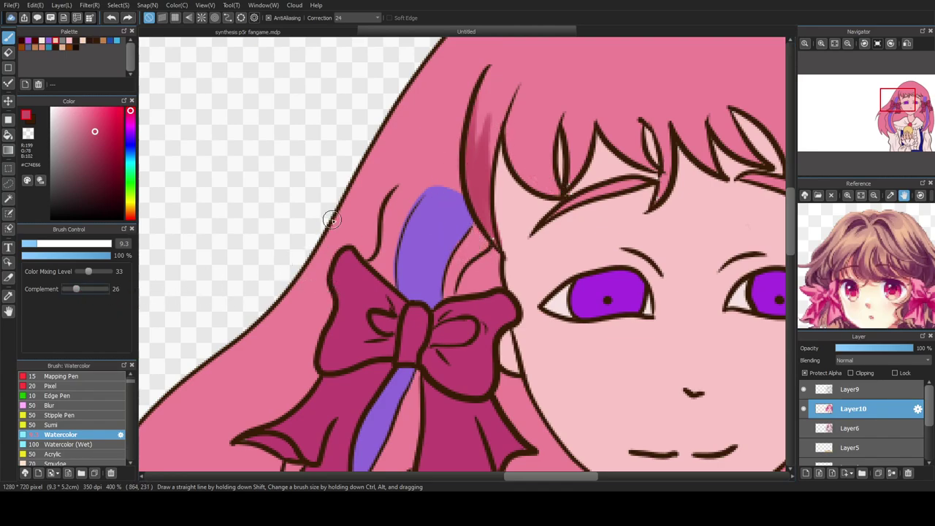
{"action": "key", "text": "ctrl+z"}
{"action": "mouse_move", "coordinate": [482, 203]}
{"action": "left_mouse_down"}
{"action": "mouse_move", "coordinate": [499, 113]}
{"action": "mouse_move", "coordinate": [482, 114]}
{"action": "left_mouse_up"}
{"action": "mouse_move", "coordinate": [555, 194]}
{"action": "left_mouse_down"}
{"action": "mouse_move", "coordinate": [525, 142]}
{"action": "mouse_move", "coordinate": [557, 190]}
{"action": "mouse_move", "coordinate": [510, 130]}
{"action": "mouse_move", "coordinate": [558, 193]}
{"action": "mouse_move", "coordinate": [505, 134]}
{"action": "mouse_move", "coordinate": [564, 192]}
{"action": "mouse_move", "coordinate": [506, 116]}
{"action": "left_mouse_up"}
{"action": "left_click_drag", "start_coordinate": [545, 170], "coordinate": [518, 97]}
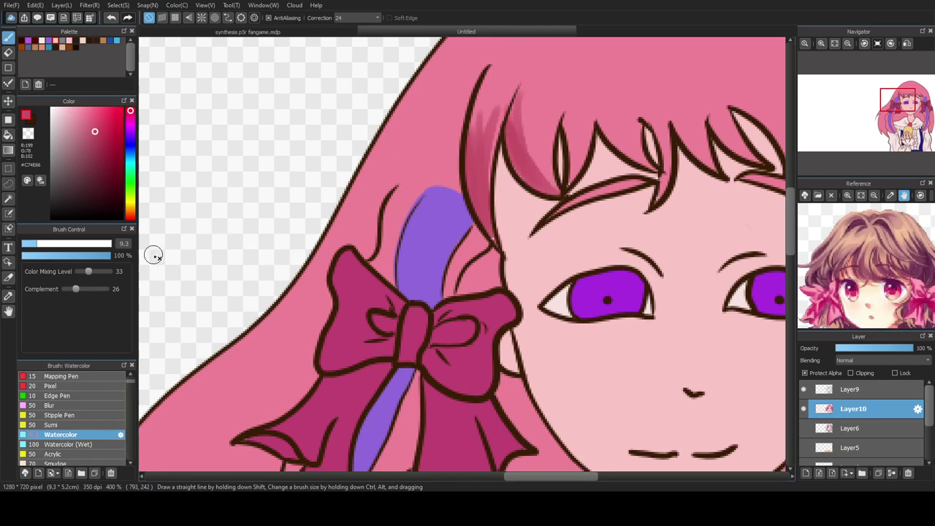
- Lower the brush opacity to 71% and add softer shading to the outermost bang, the side lock and the neighbouring strand
{"action": "left_click_drag", "start_coordinate": [96, 256], "coordinate": [88, 255]}
{"action": "mouse_move", "coordinate": [539, 190]}
{"action": "left_mouse_down"}
{"action": "mouse_move", "coordinate": [518, 101]}
{"action": "mouse_move", "coordinate": [550, 190]}
{"action": "mouse_move", "coordinate": [537, 136]}
{"action": "mouse_move", "coordinate": [551, 185]}
{"action": "mouse_move", "coordinate": [546, 145]}
{"action": "mouse_move", "coordinate": [553, 169]}
{"action": "left_mouse_up"}
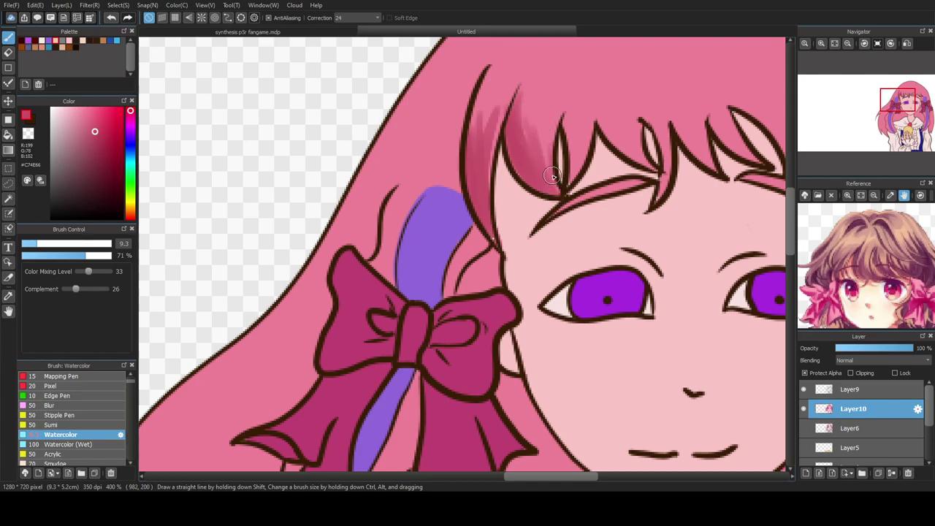
{"action": "left_click_drag", "start_coordinate": [483, 190], "coordinate": [483, 166]}
{"action": "mouse_move", "coordinate": [574, 187]}
{"action": "left_mouse_down"}
{"action": "mouse_move", "coordinate": [592, 148]}
{"action": "mouse_move", "coordinate": [565, 182]}
{"action": "mouse_move", "coordinate": [597, 121]}
{"action": "mouse_move", "coordinate": [576, 170]}
{"action": "mouse_move", "coordinate": [597, 160]}
{"action": "left_mouse_up"}
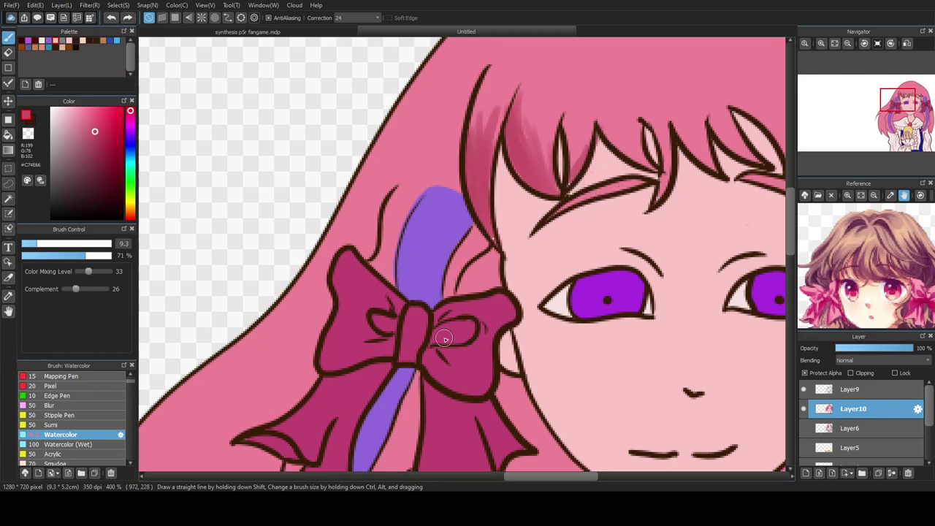
- Shade the following bang strands upward from their tips, as far as the pointed strand above the inner eyebrow
{"action": "left_click_drag", "start_coordinate": [537, 476], "coordinate": [553, 479]}
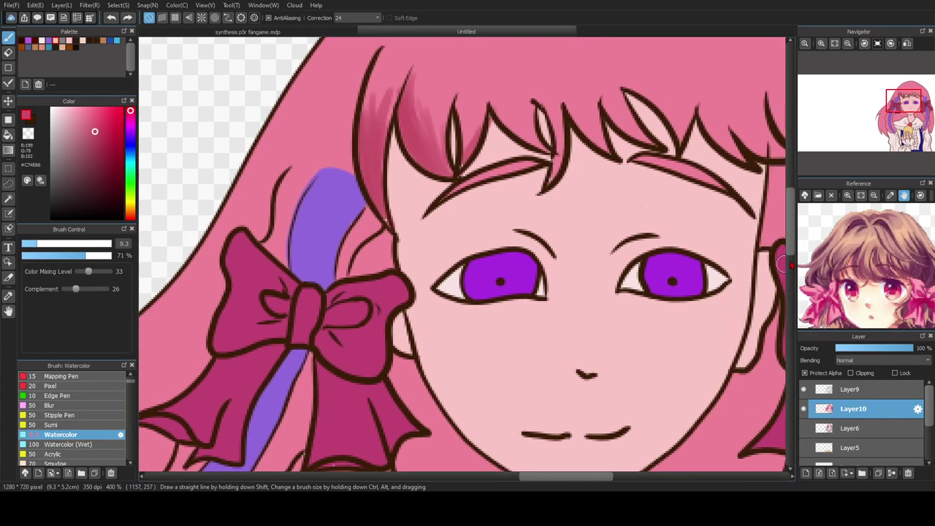
{"action": "scroll", "coordinate": [621, 256], "scroll_direction": "up", "scroll_amount": 2}
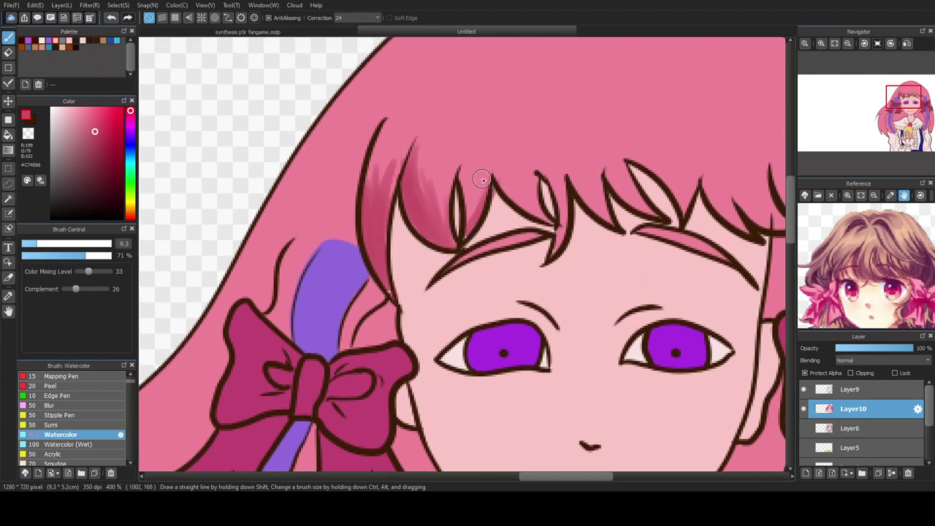
{"action": "left_click_drag", "start_coordinate": [468, 227], "coordinate": [495, 151]}
{"action": "mouse_move", "coordinate": [471, 204]}
{"action": "left_mouse_down"}
{"action": "mouse_move", "coordinate": [488, 183]}
{"action": "mouse_move", "coordinate": [469, 221]}
{"action": "mouse_move", "coordinate": [556, 224]}
{"action": "mouse_move", "coordinate": [494, 166]}
{"action": "left_mouse_up"}
{"action": "mouse_move", "coordinate": [530, 214]}
{"action": "left_mouse_down"}
{"action": "mouse_move", "coordinate": [523, 176]}
{"action": "mouse_move", "coordinate": [520, 193]}
{"action": "mouse_move", "coordinate": [536, 209]}
{"action": "mouse_move", "coordinate": [536, 166]}
{"action": "mouse_move", "coordinate": [540, 214]}
{"action": "mouse_move", "coordinate": [508, 150]}
{"action": "mouse_move", "coordinate": [508, 197]}
{"action": "mouse_move", "coordinate": [500, 140]}
{"action": "mouse_move", "coordinate": [537, 139]}
{"action": "left_mouse_up"}
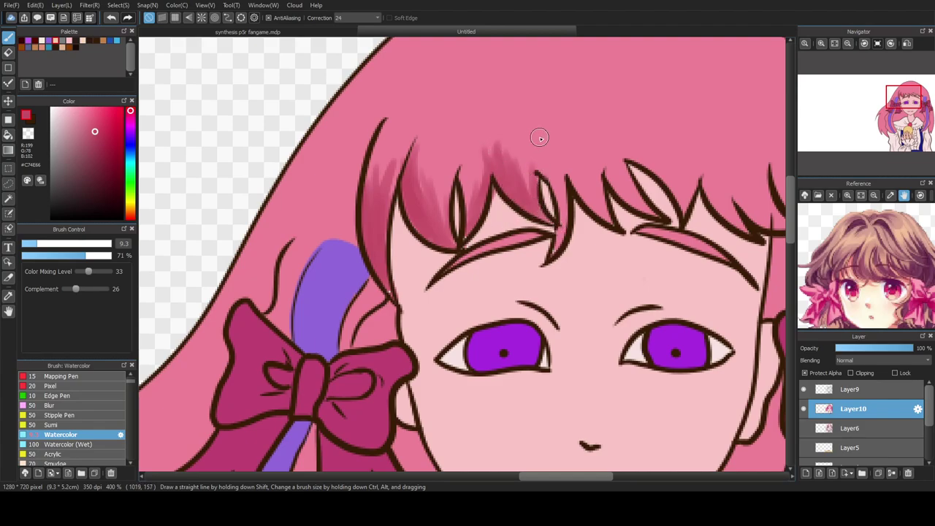
{"action": "mouse_move", "coordinate": [556, 255]}
{"action": "left_mouse_down"}
{"action": "mouse_move", "coordinate": [566, 219]}
{"action": "mouse_move", "coordinate": [558, 232]}
{"action": "left_mouse_up"}
- Extend the side lock's shading up past its upper tip and reduce the brush's Complement to 7
{"action": "scroll", "coordinate": [543, 151], "scroll_direction": "down", "scroll_amount": 5}
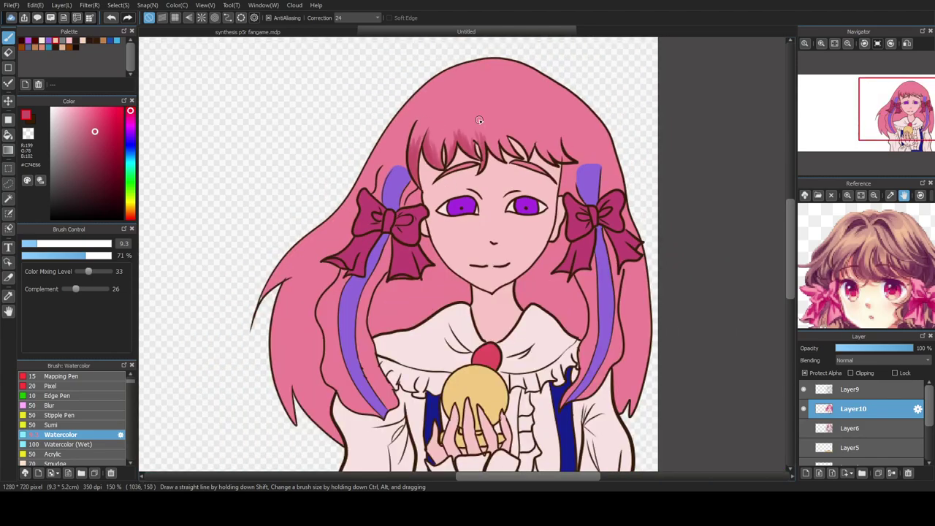
{"action": "scroll", "coordinate": [447, 133], "scroll_direction": "up", "scroll_amount": 5}
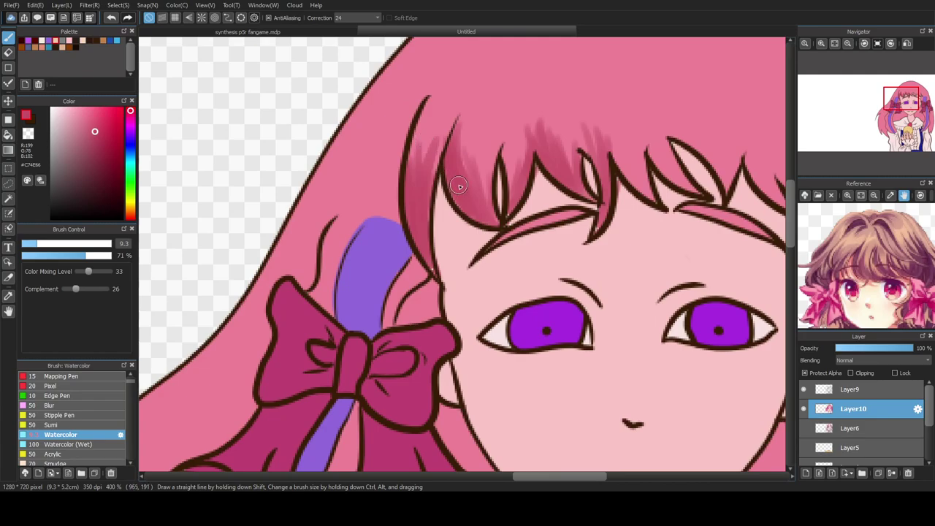
{"action": "mouse_move", "coordinate": [412, 189]}
{"action": "left_mouse_down"}
{"action": "mouse_move", "coordinate": [442, 97]}
{"action": "mouse_move", "coordinate": [432, 176]}
{"action": "mouse_move", "coordinate": [422, 143]}
{"action": "mouse_move", "coordinate": [432, 112]}
{"action": "mouse_move", "coordinate": [431, 177]}
{"action": "mouse_move", "coordinate": [445, 80]}
{"action": "mouse_move", "coordinate": [431, 147]}
{"action": "mouse_move", "coordinate": [423, 132]}
{"action": "mouse_move", "coordinate": [469, 159]}
{"action": "mouse_move", "coordinate": [495, 221]}
{"action": "mouse_move", "coordinate": [460, 170]}
{"action": "mouse_move", "coordinate": [463, 132]}
{"action": "mouse_move", "coordinate": [445, 179]}
{"action": "left_mouse_up"}
{"action": "left_click_drag", "start_coordinate": [428, 94], "coordinate": [423, 122]}
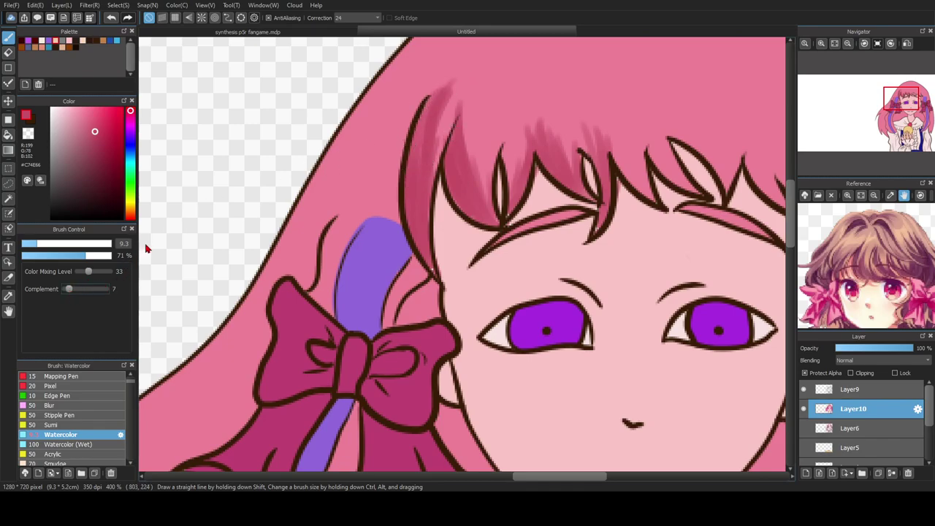
- Try long shading strokes from the side lock up toward the crown and undo them
{"action": "left_click_drag", "start_coordinate": [446, 183], "coordinate": [464, 76]}
{"action": "left_click_drag", "start_coordinate": [411, 169], "coordinate": [458, 70]}
{"action": "left_click_drag", "start_coordinate": [431, 152], "coordinate": [464, 60]}
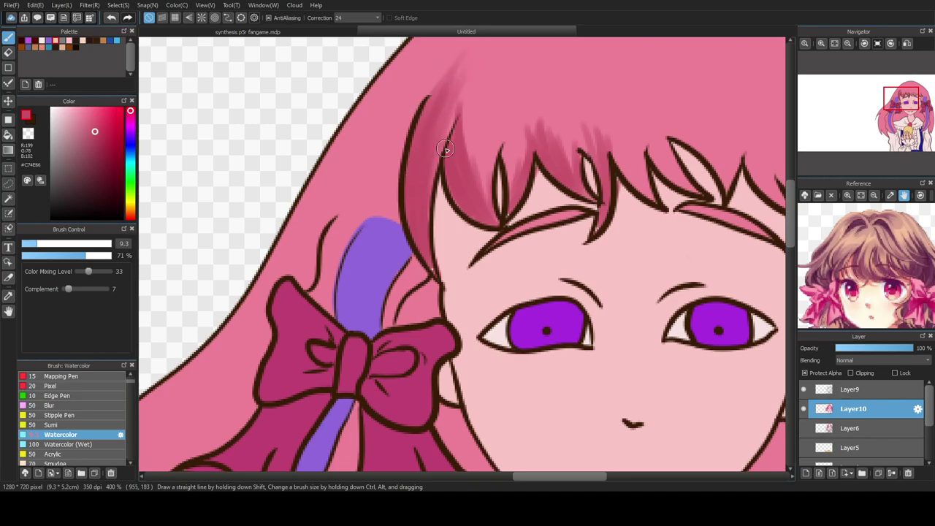
{"action": "key", "text": "ctrl+z"}
{"action": "key", "text": "ctrl+z"}
{"action": "key", "text": "ctrl+z"}
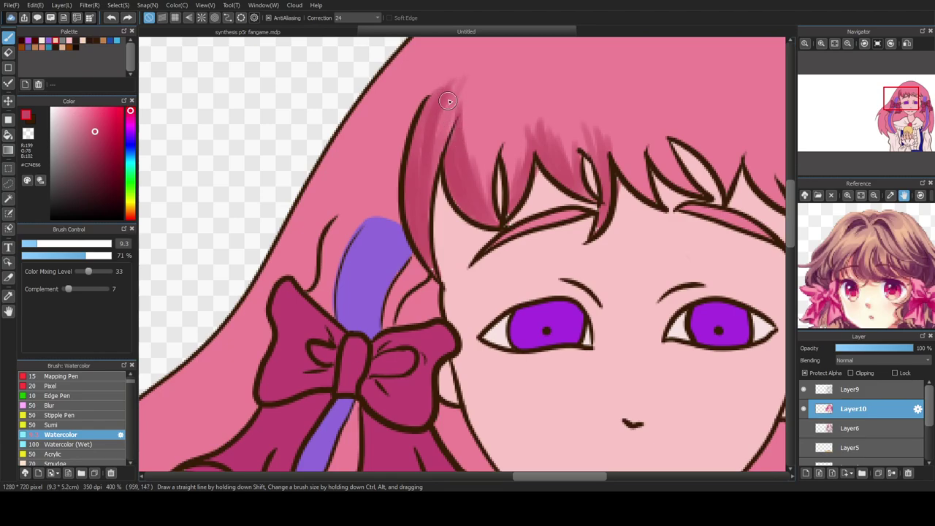
- Deepen and blend the shading across the side lock and the already shaded bang strands, filling the gaps between strokes
{"action": "mouse_move", "coordinate": [436, 151]}
{"action": "left_mouse_down"}
{"action": "mouse_move", "coordinate": [439, 128]}
{"action": "mouse_move", "coordinate": [422, 165]}
{"action": "mouse_move", "coordinate": [413, 151]}
{"action": "left_mouse_up"}
{"action": "mouse_move", "coordinate": [491, 203]}
{"action": "left_mouse_down"}
{"action": "mouse_move", "coordinate": [475, 135]}
{"action": "mouse_move", "coordinate": [457, 111]}
{"action": "mouse_move", "coordinate": [461, 146]}
{"action": "left_mouse_up"}
{"action": "mouse_move", "coordinate": [527, 134]}
{"action": "left_mouse_down"}
{"action": "mouse_move", "coordinate": [518, 125]}
{"action": "mouse_move", "coordinate": [581, 183]}
{"action": "mouse_move", "coordinate": [568, 172]}
{"action": "left_mouse_up"}
{"action": "mouse_move", "coordinate": [541, 128]}
{"action": "left_mouse_down"}
{"action": "mouse_move", "coordinate": [594, 168]}
{"action": "mouse_move", "coordinate": [561, 162]}
{"action": "mouse_move", "coordinate": [538, 117]}
{"action": "mouse_move", "coordinate": [531, 142]}
{"action": "mouse_move", "coordinate": [581, 136]}
{"action": "mouse_move", "coordinate": [595, 163]}
{"action": "left_mouse_up"}
{"action": "left_click_drag", "start_coordinate": [598, 231], "coordinate": [594, 156]}
{"action": "mouse_move", "coordinate": [528, 174]}
{"action": "left_mouse_down"}
{"action": "mouse_move", "coordinate": [534, 117]}
{"action": "mouse_move", "coordinate": [546, 136]}
{"action": "left_mouse_up"}
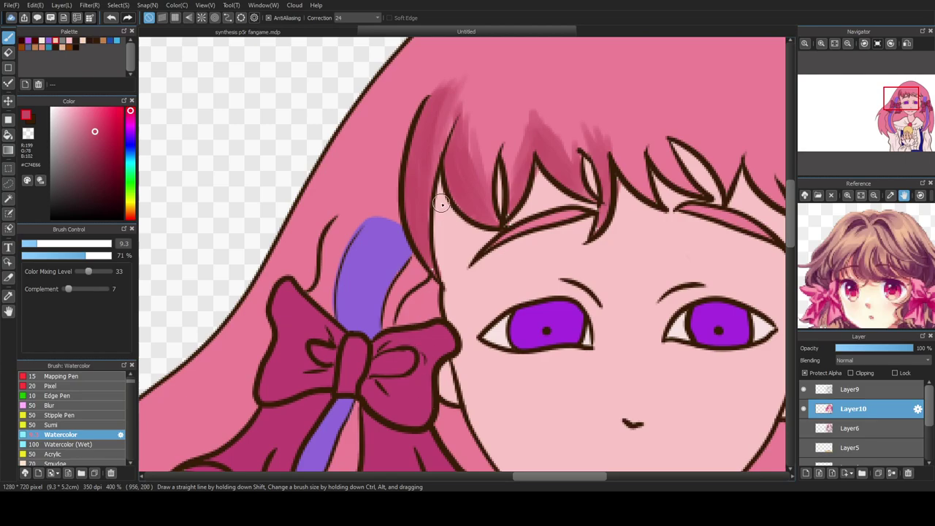
- Continue the shading across the middle bangs to the pointed strands at the far end of the fringe
{"action": "scroll", "coordinate": [441, 204], "scroll_direction": "down", "scroll_amount": 3}
{"action": "scroll", "coordinate": [514, 180], "scroll_direction": "up", "scroll_amount": 3}
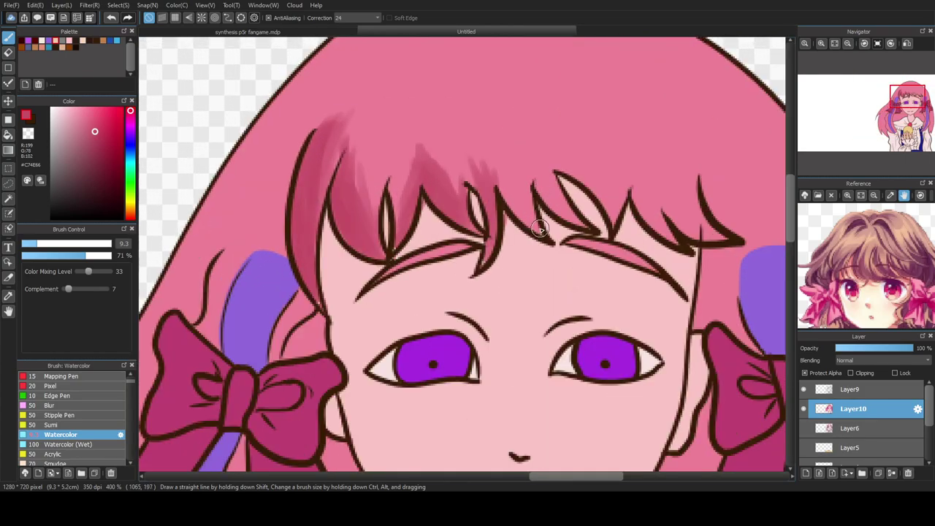
{"action": "mouse_move", "coordinate": [538, 229]}
{"action": "left_mouse_down"}
{"action": "mouse_move", "coordinate": [508, 157]}
{"action": "mouse_move", "coordinate": [540, 223]}
{"action": "mouse_move", "coordinate": [520, 218]}
{"action": "mouse_move", "coordinate": [534, 213]}
{"action": "mouse_move", "coordinate": [511, 187]}
{"action": "mouse_move", "coordinate": [522, 212]}
{"action": "mouse_move", "coordinate": [502, 171]}
{"action": "mouse_move", "coordinate": [541, 231]}
{"action": "mouse_move", "coordinate": [530, 200]}
{"action": "mouse_move", "coordinate": [502, 171]}
{"action": "mouse_move", "coordinate": [519, 223]}
{"action": "mouse_move", "coordinate": [527, 189]}
{"action": "mouse_move", "coordinate": [509, 168]}
{"action": "mouse_move", "coordinate": [535, 221]}
{"action": "mouse_move", "coordinate": [530, 234]}
{"action": "mouse_move", "coordinate": [491, 153]}
{"action": "mouse_move", "coordinate": [492, 163]}
{"action": "mouse_move", "coordinate": [473, 160]}
{"action": "mouse_move", "coordinate": [467, 188]}
{"action": "mouse_move", "coordinate": [477, 192]}
{"action": "mouse_move", "coordinate": [484, 158]}
{"action": "left_mouse_up"}
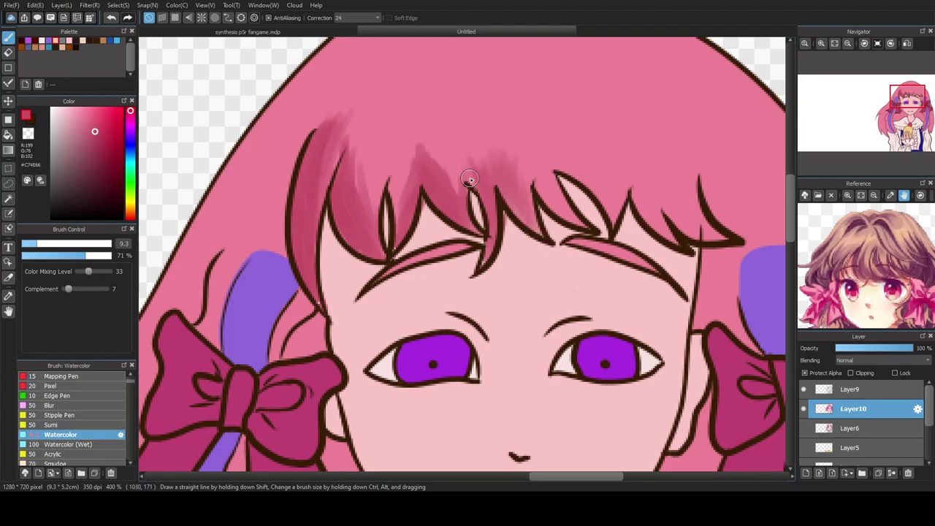
{"action": "mouse_move", "coordinate": [537, 195]}
{"action": "left_mouse_down"}
{"action": "mouse_move", "coordinate": [583, 226]}
{"action": "mouse_move", "coordinate": [541, 206]}
{"action": "mouse_move", "coordinate": [573, 214]}
{"action": "mouse_move", "coordinate": [525, 159]}
{"action": "mouse_move", "coordinate": [578, 221]}
{"action": "mouse_move", "coordinate": [571, 220]}
{"action": "mouse_move", "coordinate": [571, 190]}
{"action": "mouse_move", "coordinate": [624, 226]}
{"action": "mouse_move", "coordinate": [595, 196]}
{"action": "mouse_move", "coordinate": [576, 146]}
{"action": "mouse_move", "coordinate": [534, 146]}
{"action": "left_mouse_up"}
{"action": "mouse_move", "coordinate": [663, 220]}
{"action": "left_mouse_down"}
{"action": "mouse_move", "coordinate": [685, 243]}
{"action": "mouse_move", "coordinate": [619, 171]}
{"action": "mouse_move", "coordinate": [662, 228]}
{"action": "mouse_move", "coordinate": [708, 226]}
{"action": "mouse_move", "coordinate": [655, 209]}
{"action": "mouse_move", "coordinate": [717, 239]}
{"action": "mouse_move", "coordinate": [715, 210]}
{"action": "mouse_move", "coordinate": [666, 168]}
{"action": "mouse_move", "coordinate": [698, 234]}
{"action": "mouse_move", "coordinate": [704, 225]}
{"action": "mouse_move", "coordinate": [689, 197]}
{"action": "mouse_move", "coordinate": [653, 156]}
{"action": "mouse_move", "coordinate": [635, 163]}
{"action": "mouse_move", "coordinate": [648, 201]}
{"action": "mouse_move", "coordinate": [683, 227]}
{"action": "mouse_move", "coordinate": [698, 173]}
{"action": "mouse_move", "coordinate": [707, 228]}
{"action": "mouse_move", "coordinate": [651, 173]}
{"action": "mouse_move", "coordinate": [654, 217]}
{"action": "left_mouse_up"}
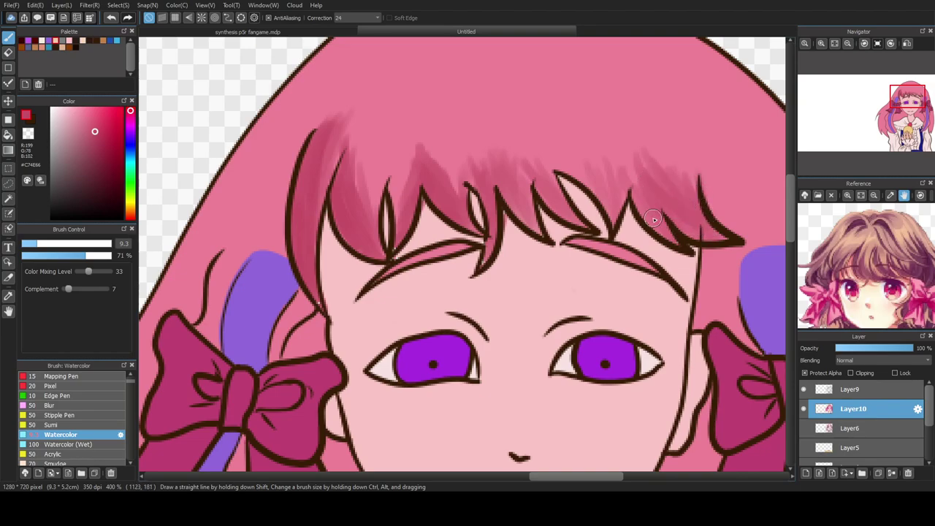
- Shade the crown along the top hair outline, enlarging the brush to 14.7 and then 20
{"action": "scroll", "coordinate": [630, 164], "scroll_direction": "down", "scroll_amount": 8}
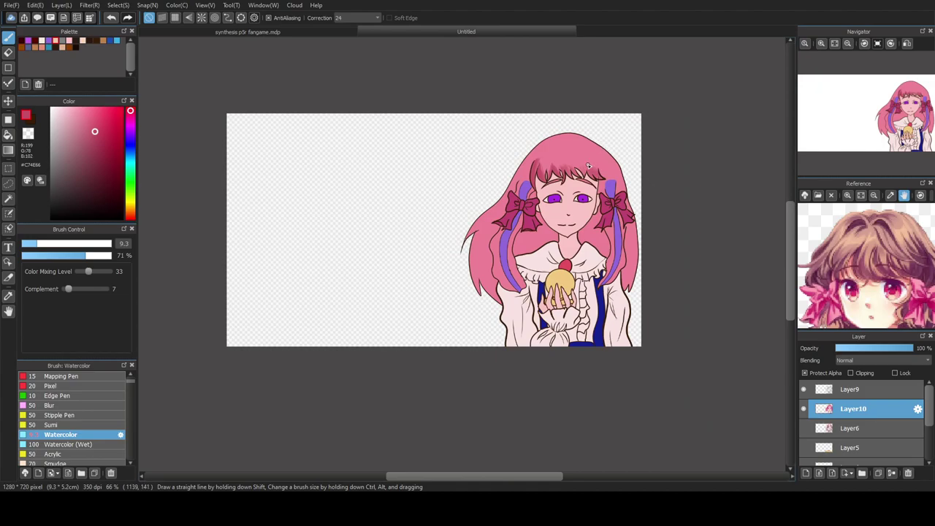
{"action": "scroll", "coordinate": [557, 136], "scroll_direction": "up", "scroll_amount": 7}
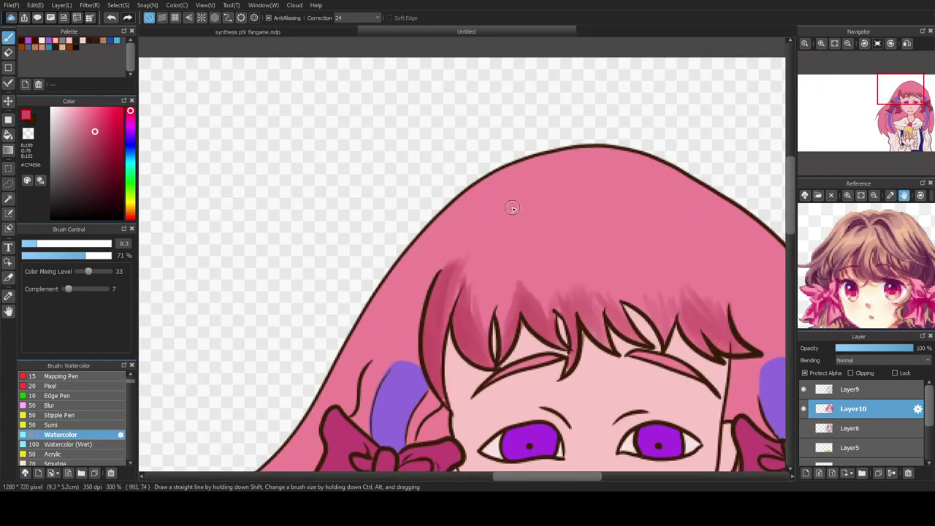
{"action": "mouse_move", "coordinate": [523, 182]}
{"action": "left_mouse_down"}
{"action": "mouse_move", "coordinate": [450, 227]}
{"action": "mouse_move", "coordinate": [526, 187]}
{"action": "mouse_move", "coordinate": [462, 208]}
{"action": "mouse_move", "coordinate": [533, 184]}
{"action": "mouse_move", "coordinate": [459, 222]}
{"action": "mouse_move", "coordinate": [526, 180]}
{"action": "mouse_move", "coordinate": [489, 212]}
{"action": "mouse_move", "coordinate": [501, 190]}
{"action": "mouse_move", "coordinate": [564, 157]}
{"action": "mouse_move", "coordinate": [518, 164]}
{"action": "mouse_move", "coordinate": [451, 216]}
{"action": "mouse_move", "coordinate": [546, 163]}
{"action": "mouse_move", "coordinate": [455, 208]}
{"action": "mouse_move", "coordinate": [545, 157]}
{"action": "mouse_move", "coordinate": [472, 221]}
{"action": "mouse_move", "coordinate": [554, 166]}
{"action": "mouse_move", "coordinate": [478, 237]}
{"action": "mouse_move", "coordinate": [527, 175]}
{"action": "mouse_move", "coordinate": [478, 202]}
{"action": "left_mouse_up"}
{"action": "left_click", "coordinate": [58, 244]}
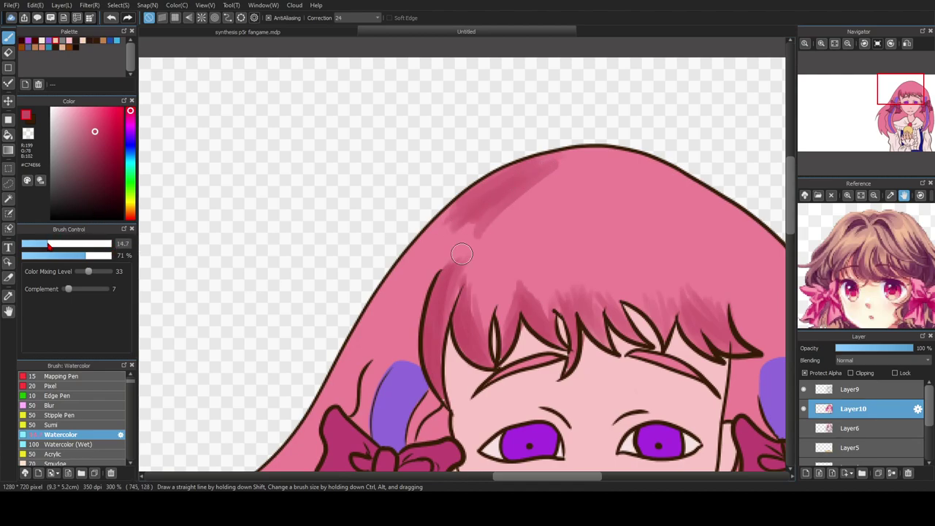
{"action": "mouse_move", "coordinate": [569, 175]}
{"action": "left_mouse_down"}
{"action": "mouse_move", "coordinate": [538, 171]}
{"action": "mouse_move", "coordinate": [539, 189]}
{"action": "mouse_move", "coordinate": [479, 237]}
{"action": "mouse_move", "coordinate": [562, 173]}
{"action": "mouse_move", "coordinate": [509, 240]}
{"action": "mouse_move", "coordinate": [554, 170]}
{"action": "mouse_move", "coordinate": [569, 168]}
{"action": "mouse_move", "coordinate": [566, 201]}
{"action": "mouse_move", "coordinate": [561, 180]}
{"action": "mouse_move", "coordinate": [571, 177]}
{"action": "mouse_move", "coordinate": [593, 219]}
{"action": "mouse_move", "coordinate": [576, 158]}
{"action": "mouse_move", "coordinate": [607, 193]}
{"action": "mouse_move", "coordinate": [581, 165]}
{"action": "mouse_move", "coordinate": [648, 190]}
{"action": "mouse_move", "coordinate": [595, 167]}
{"action": "mouse_move", "coordinate": [620, 168]}
{"action": "mouse_move", "coordinate": [636, 190]}
{"action": "mouse_move", "coordinate": [599, 181]}
{"action": "mouse_move", "coordinate": [579, 153]}
{"action": "mouse_move", "coordinate": [666, 205]}
{"action": "mouse_move", "coordinate": [641, 157]}
{"action": "mouse_move", "coordinate": [647, 177]}
{"action": "mouse_move", "coordinate": [705, 198]}
{"action": "mouse_move", "coordinate": [594, 156]}
{"action": "mouse_move", "coordinate": [550, 163]}
{"action": "mouse_move", "coordinate": [574, 123]}
{"action": "mouse_move", "coordinate": [616, 197]}
{"action": "mouse_move", "coordinate": [566, 132]}
{"action": "mouse_move", "coordinate": [674, 194]}
{"action": "mouse_move", "coordinate": [663, 177]}
{"action": "mouse_move", "coordinate": [734, 203]}
{"action": "mouse_move", "coordinate": [719, 214]}
{"action": "mouse_move", "coordinate": [586, 131]}
{"action": "mouse_move", "coordinate": [528, 171]}
{"action": "mouse_move", "coordinate": [584, 127]}
{"action": "mouse_move", "coordinate": [473, 202]}
{"action": "mouse_move", "coordinate": [632, 166]}
{"action": "mouse_move", "coordinate": [506, 188]}
{"action": "mouse_move", "coordinate": [648, 178]}
{"action": "mouse_move", "coordinate": [501, 195]}
{"action": "mouse_move", "coordinate": [491, 205]}
{"action": "mouse_move", "coordinate": [568, 177]}
{"action": "mouse_move", "coordinate": [480, 229]}
{"action": "mouse_move", "coordinate": [531, 159]}
{"action": "mouse_move", "coordinate": [482, 212]}
{"action": "mouse_move", "coordinate": [523, 155]}
{"action": "mouse_move", "coordinate": [568, 145]}
{"action": "mouse_move", "coordinate": [567, 175]}
{"action": "mouse_move", "coordinate": [637, 222]}
{"action": "mouse_move", "coordinate": [683, 208]}
{"action": "left_mouse_up"}
- Enlarge the brush to 102 and darken the crown shading with broad strokes along the top of the head
{"action": "scroll", "coordinate": [484, 157], "scroll_direction": "down", "scroll_amount": 5}
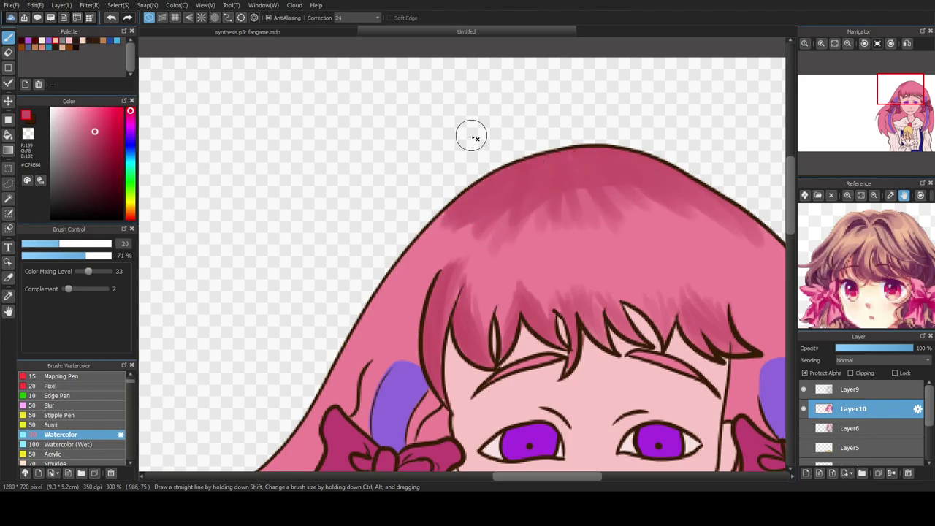
{"action": "scroll", "coordinate": [585, 136], "scroll_direction": "up", "scroll_amount": 1}
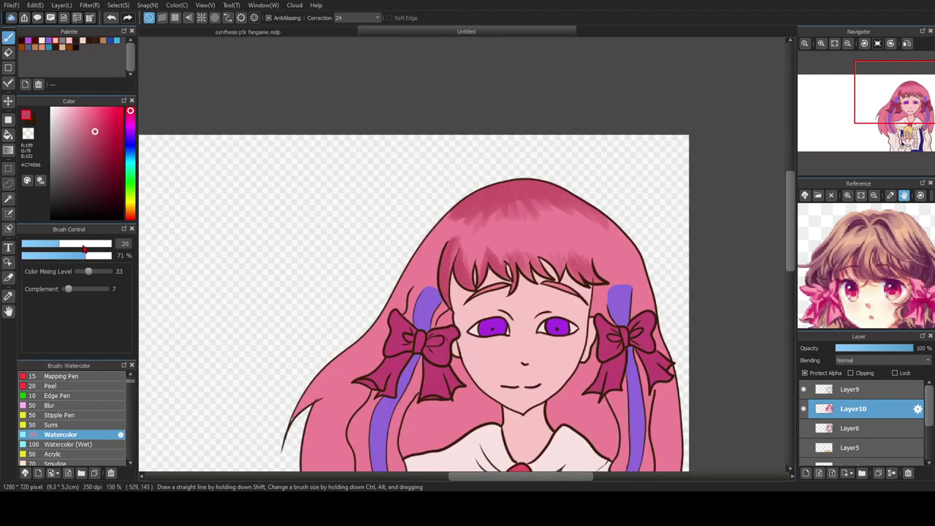
{"action": "left_click_drag", "start_coordinate": [70, 250], "coordinate": [86, 248]}
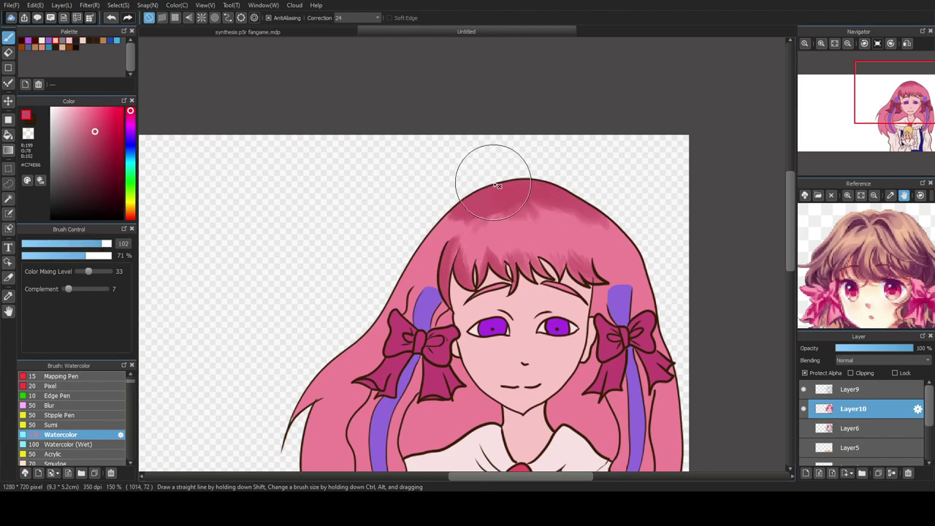
{"action": "mouse_move", "coordinate": [488, 208]}
{"action": "left_mouse_down"}
{"action": "mouse_move", "coordinate": [504, 179]}
{"action": "mouse_move", "coordinate": [526, 211]}
{"action": "mouse_move", "coordinate": [538, 195]}
{"action": "mouse_move", "coordinate": [560, 194]}
{"action": "mouse_move", "coordinate": [600, 218]}
{"action": "mouse_move", "coordinate": [602, 196]}
{"action": "mouse_move", "coordinate": [581, 183]}
{"action": "left_mouse_up"}
{"action": "left_click_drag", "start_coordinate": [449, 199], "coordinate": [431, 214]}
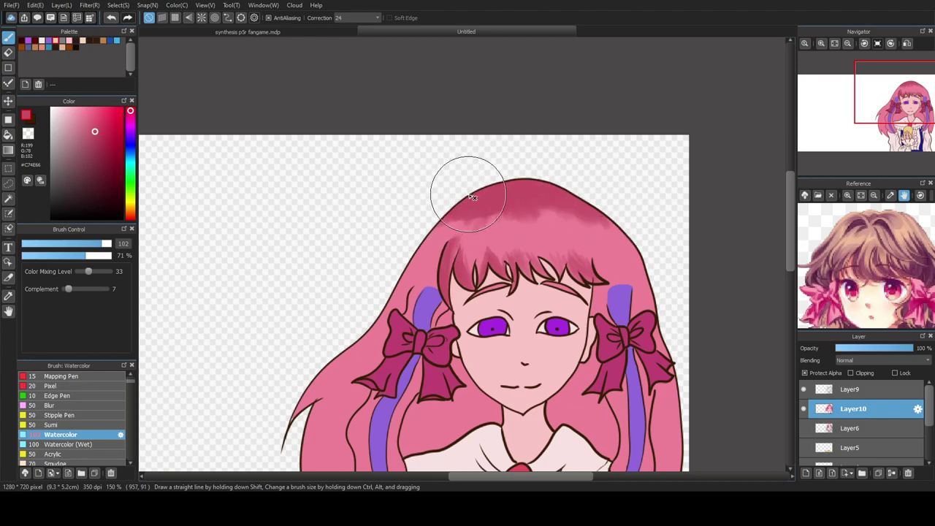
- Set the brush size to 22 and shade the hair beneath and above the bow on the image's left, undoing unwanted strokes
{"action": "scroll", "coordinate": [518, 143], "scroll_direction": "down", "scroll_amount": 3}
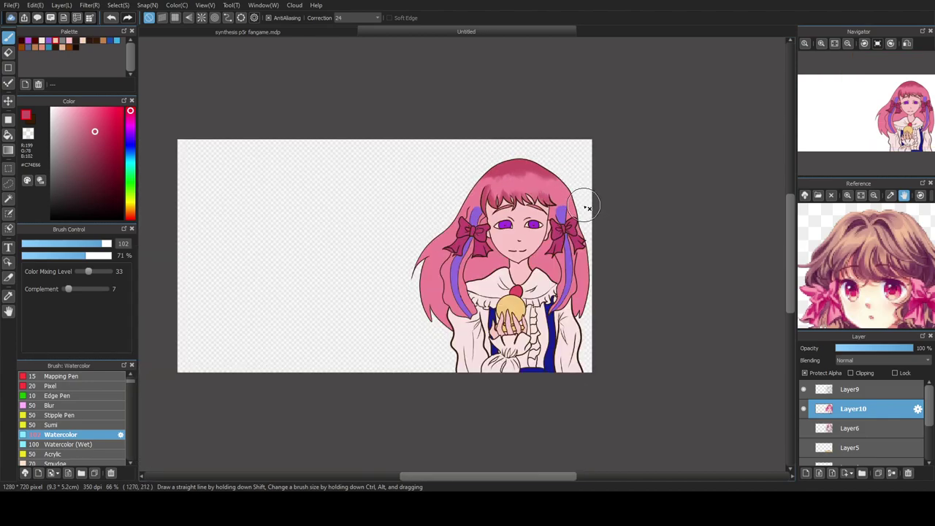
{"action": "scroll", "coordinate": [568, 167], "scroll_direction": "up", "scroll_amount": 3}
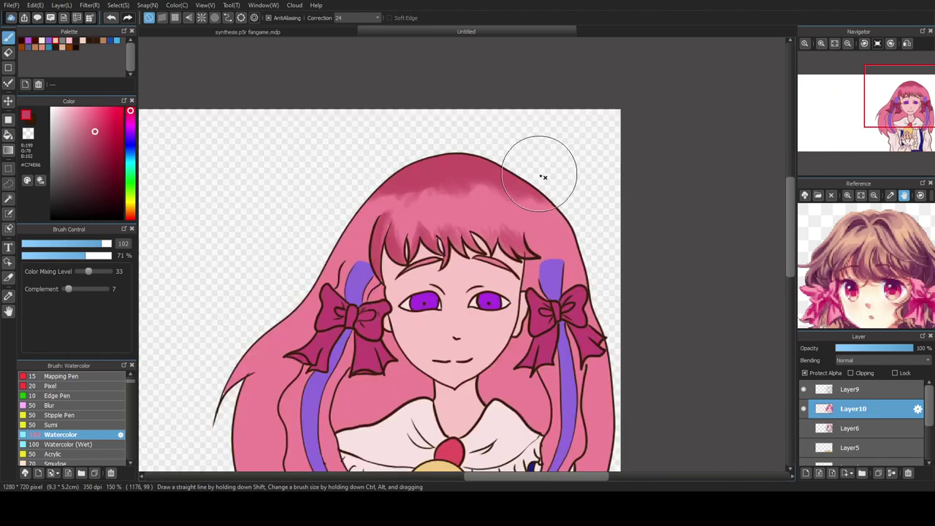
{"action": "left_click_drag", "start_coordinate": [90, 244], "coordinate": [63, 244]}
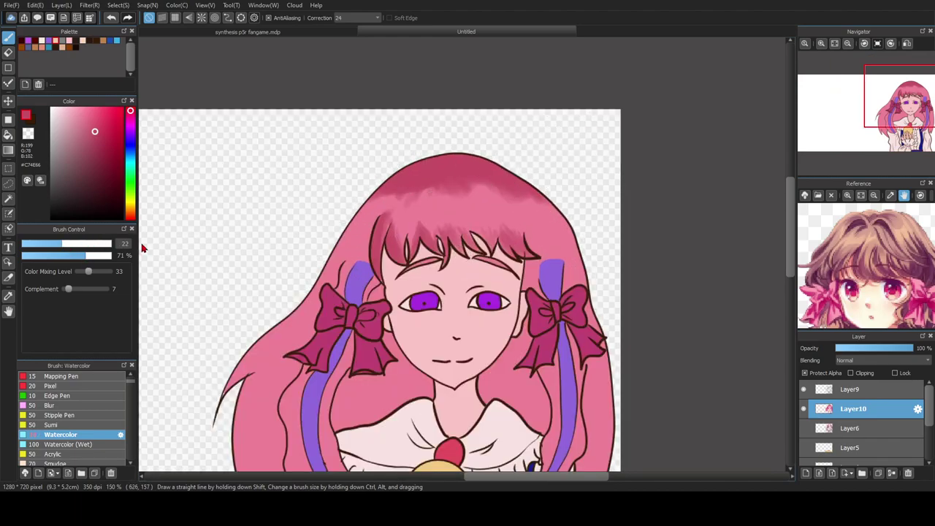
{"action": "scroll", "coordinate": [350, 348], "scroll_direction": "up", "scroll_amount": 5}
{"action": "mouse_move", "coordinate": [336, 358]}
{"action": "left_mouse_down"}
{"action": "mouse_move", "coordinate": [307, 394]}
{"action": "mouse_move", "coordinate": [336, 333]}
{"action": "mouse_move", "coordinate": [344, 369]}
{"action": "mouse_move", "coordinate": [347, 347]}
{"action": "mouse_move", "coordinate": [329, 343]}
{"action": "mouse_move", "coordinate": [369, 399]}
{"action": "mouse_move", "coordinate": [362, 417]}
{"action": "mouse_move", "coordinate": [350, 329]}
{"action": "mouse_move", "coordinate": [342, 358]}
{"action": "mouse_move", "coordinate": [340, 351]}
{"action": "mouse_move", "coordinate": [351, 376]}
{"action": "mouse_move", "coordinate": [334, 428]}
{"action": "mouse_move", "coordinate": [342, 398]}
{"action": "left_mouse_up"}
{"action": "key", "text": "ctrl+z"}
{"action": "key", "text": "ctrl+z"}
{"action": "key", "text": "ctrl+z"}
{"action": "key", "text": "ctrl+z"}
{"action": "key", "text": "ctrl+z"}
{"action": "key", "text": "ctrl+z"}
{"action": "key", "text": "ctrl+z"}
{"action": "key", "text": "ctrl+z"}
{"action": "mouse_move", "coordinate": [431, 205]}
{"action": "left_mouse_down"}
{"action": "mouse_move", "coordinate": [403, 235]}
{"action": "mouse_move", "coordinate": [431, 206]}
{"action": "mouse_move", "coordinate": [429, 239]}
{"action": "left_mouse_up"}
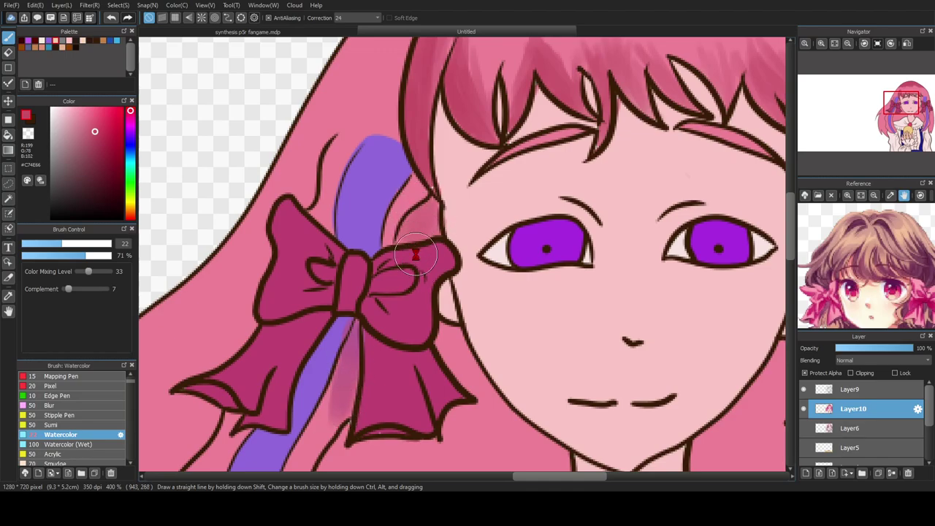
- Reduce the brush size to 10.5 and shade the hair under and between the tails of the bow on the image's right
{"action": "scroll", "coordinate": [416, 251], "scroll_direction": "down", "scroll_amount": 2}
{"action": "scroll", "coordinate": [627, 254], "scroll_direction": "down", "scroll_amount": 1}
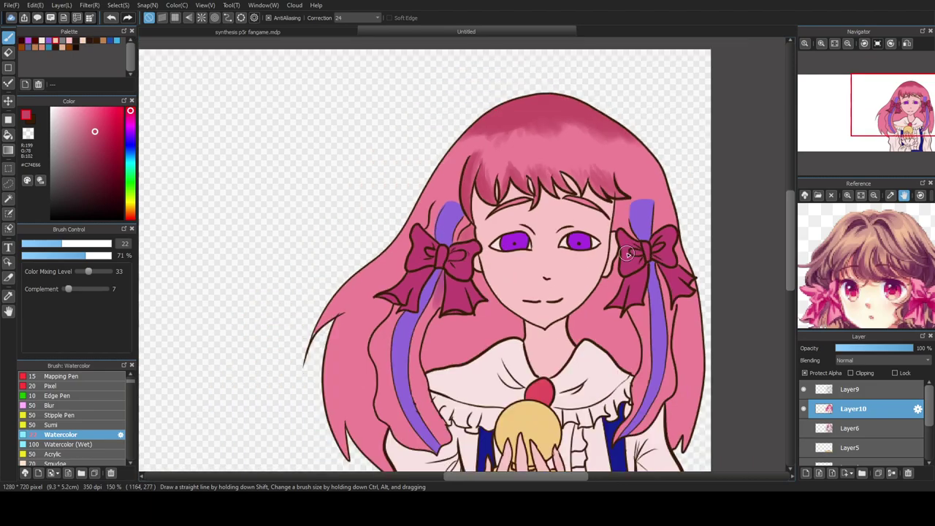
{"action": "scroll", "coordinate": [648, 303], "scroll_direction": "up", "scroll_amount": 3}
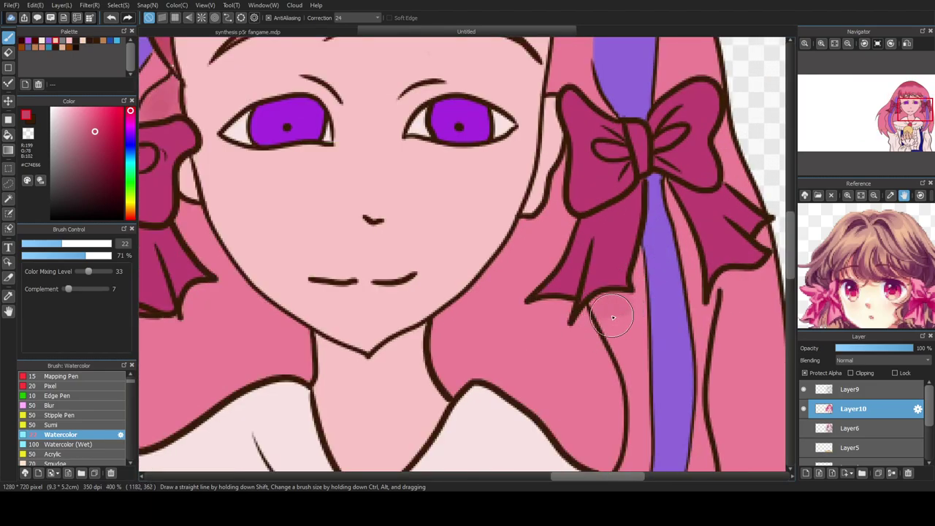
{"action": "left_click_drag", "start_coordinate": [77, 243], "coordinate": [41, 244]}
{"action": "mouse_move", "coordinate": [626, 299]}
{"action": "left_mouse_down"}
{"action": "mouse_move", "coordinate": [594, 308]}
{"action": "mouse_move", "coordinate": [639, 308]}
{"action": "mouse_move", "coordinate": [642, 255]}
{"action": "mouse_move", "coordinate": [638, 306]}
{"action": "mouse_move", "coordinate": [635, 261]}
{"action": "mouse_move", "coordinate": [638, 295]}
{"action": "mouse_move", "coordinate": [590, 307]}
{"action": "mouse_move", "coordinate": [591, 295]}
{"action": "mouse_move", "coordinate": [615, 325]}
{"action": "mouse_move", "coordinate": [643, 316]}
{"action": "left_mouse_up"}
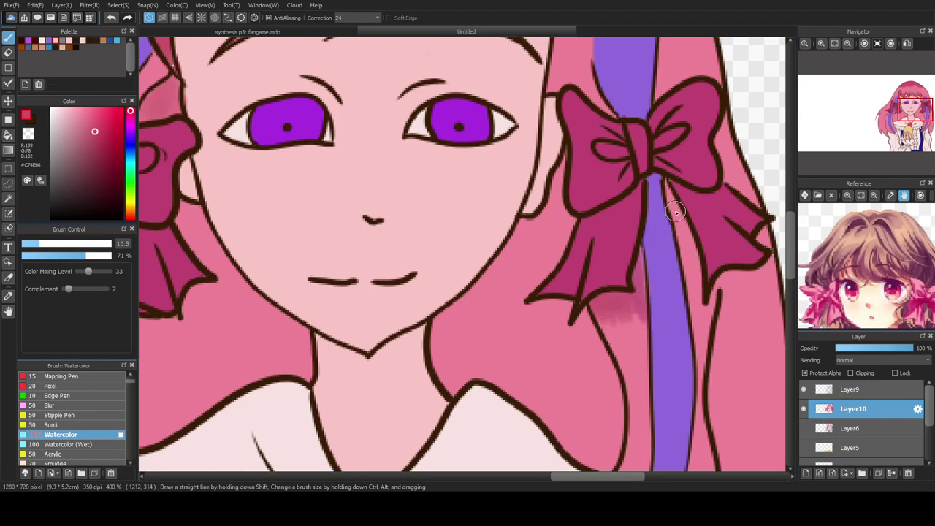
{"action": "mouse_move", "coordinate": [688, 254]}
{"action": "left_mouse_down"}
{"action": "mouse_move", "coordinate": [670, 206]}
{"action": "mouse_move", "coordinate": [700, 291]}
{"action": "mouse_move", "coordinate": [694, 259]}
{"action": "mouse_move", "coordinate": [712, 303]}
{"action": "mouse_move", "coordinate": [717, 296]}
{"action": "mouse_move", "coordinate": [712, 307]}
{"action": "mouse_move", "coordinate": [737, 280]}
{"action": "mouse_move", "coordinate": [761, 280]}
{"action": "mouse_move", "coordinate": [713, 292]}
{"action": "mouse_move", "coordinate": [771, 267]}
{"action": "mouse_move", "coordinate": [701, 280]}
{"action": "mouse_move", "coordinate": [684, 246]}
{"action": "mouse_move", "coordinate": [691, 282]}
{"action": "mouse_move", "coordinate": [672, 193]}
{"action": "mouse_move", "coordinate": [690, 250]}
{"action": "left_mouse_up"}
{"action": "left_click_drag", "start_coordinate": [765, 283], "coordinate": [714, 310]}
{"action": "mouse_move", "coordinate": [632, 319]}
{"action": "left_mouse_down"}
{"action": "mouse_move", "coordinate": [614, 329]}
{"action": "mouse_move", "coordinate": [633, 334]}
{"action": "left_mouse_up"}
{"action": "left_click_drag", "start_coordinate": [643, 301], "coordinate": [637, 318]}
{"action": "left_click_drag", "start_coordinate": [759, 292], "coordinate": [772, 298]}
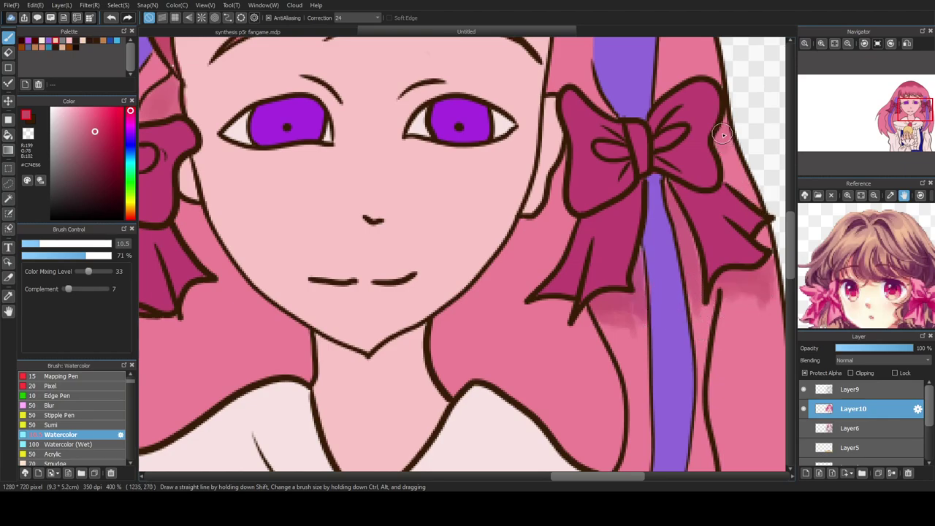
- Bring the reference's long hair into view and shade the lower left ribboned lock along the ribbon's outer side, redoing the first stroke
{"action": "scroll", "coordinate": [638, 168], "scroll_direction": "down", "scroll_amount": 2}
{"action": "scroll", "coordinate": [616, 105], "scroll_direction": "down", "scroll_amount": 3}
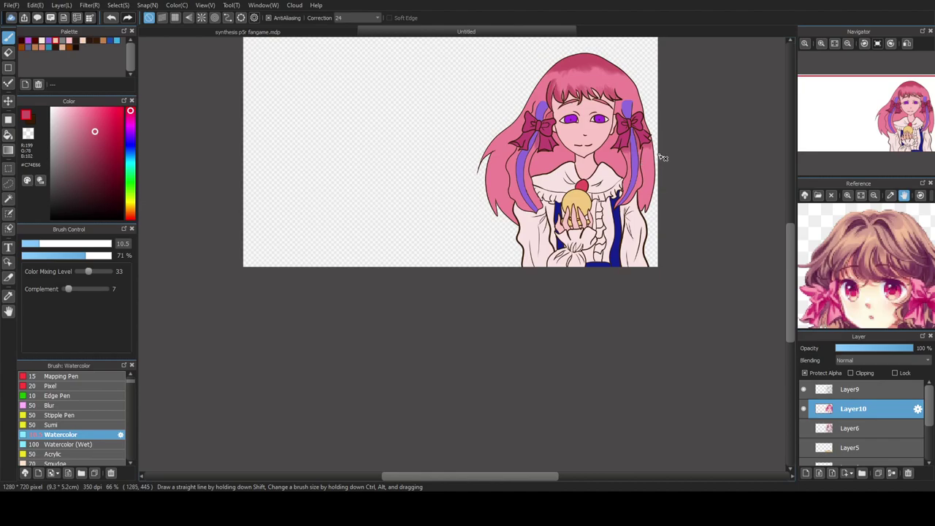
{"action": "scroll", "coordinate": [567, 133], "scroll_direction": "up", "scroll_amount": 1}
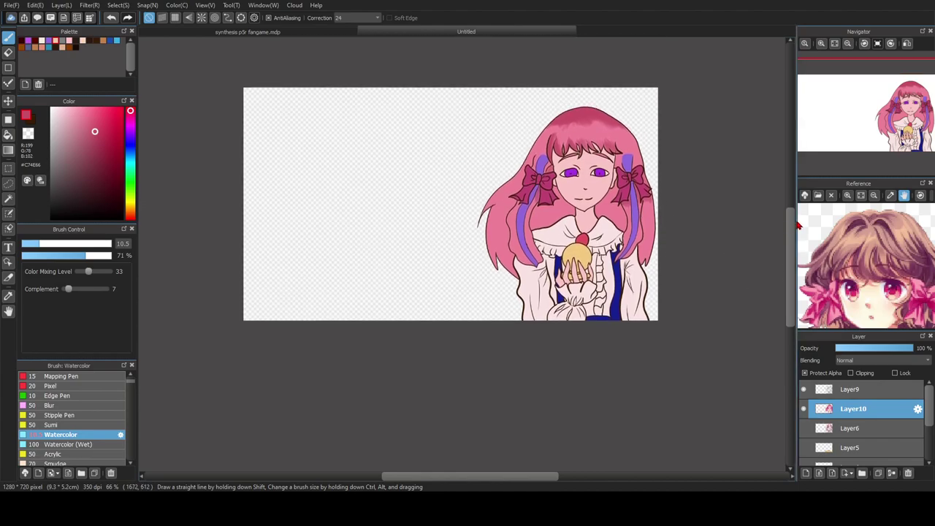
{"action": "scroll", "coordinate": [567, 132], "scroll_direction": "up", "scroll_amount": 1}
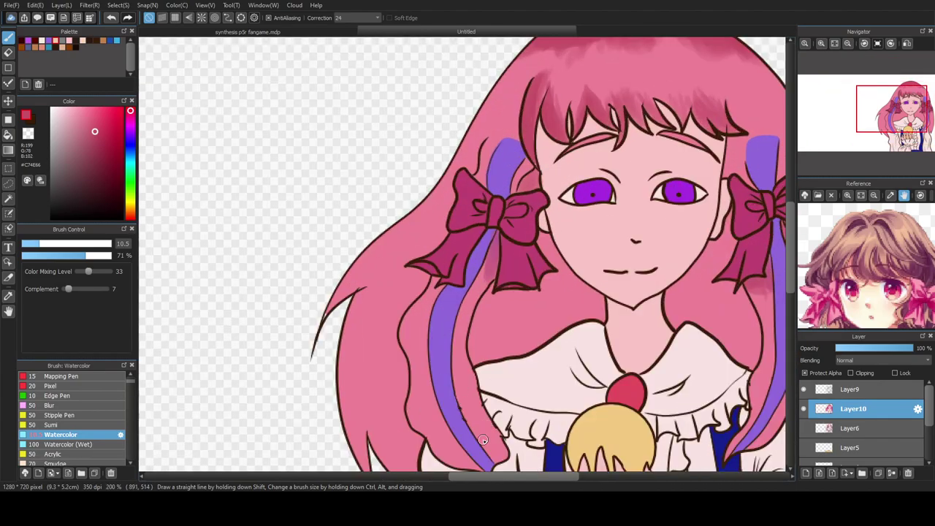
{"action": "left_click_drag", "start_coordinate": [818, 320], "coordinate": [856, 198]}
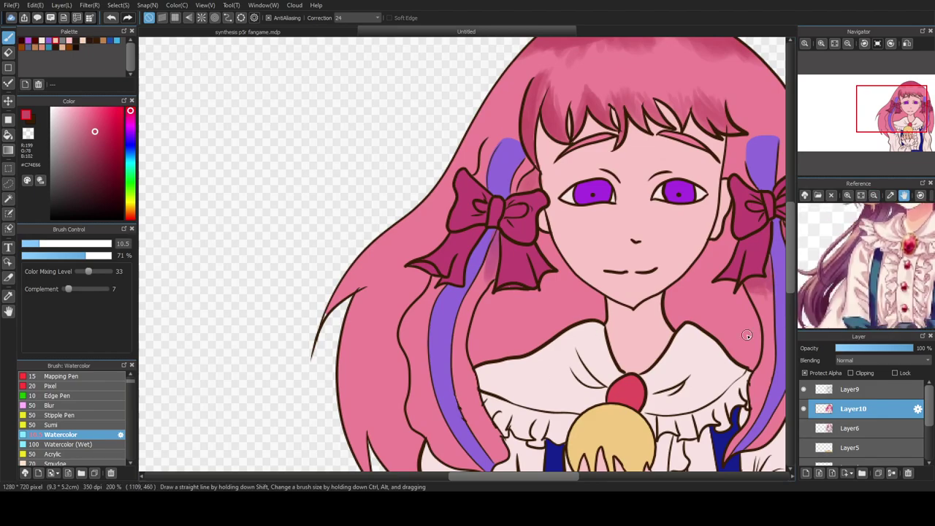
{"action": "left_click_drag", "start_coordinate": [792, 242], "coordinate": [792, 255]}
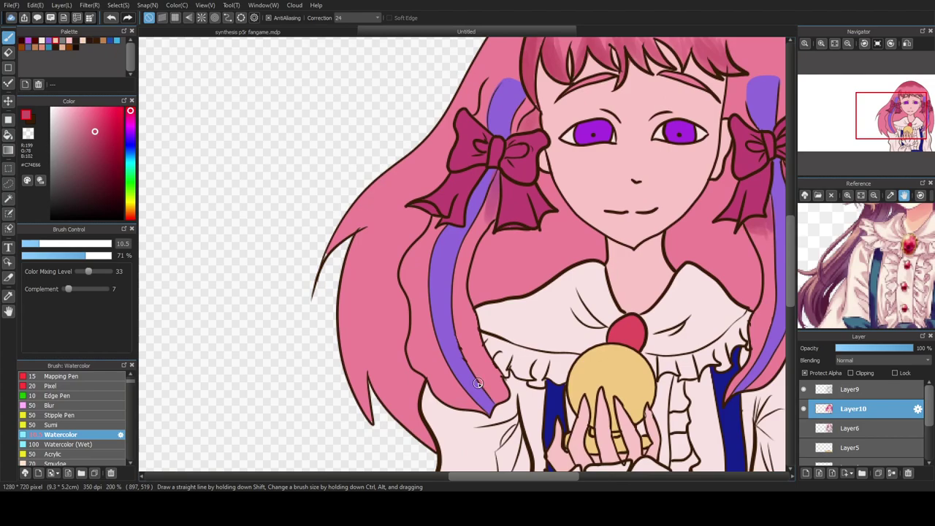
{"action": "left_click_drag", "start_coordinate": [484, 407], "coordinate": [444, 382]}
{"action": "key", "text": "ctrl+z"}
{"action": "left_click_drag", "start_coordinate": [484, 408], "coordinate": [448, 388]}
{"action": "mouse_move", "coordinate": [419, 310]}
{"action": "left_mouse_down"}
{"action": "mouse_move", "coordinate": [417, 267]}
{"action": "mouse_move", "coordinate": [416, 313]}
{"action": "mouse_move", "coordinate": [440, 382]}
{"action": "mouse_move", "coordinate": [460, 400]}
{"action": "left_mouse_up"}
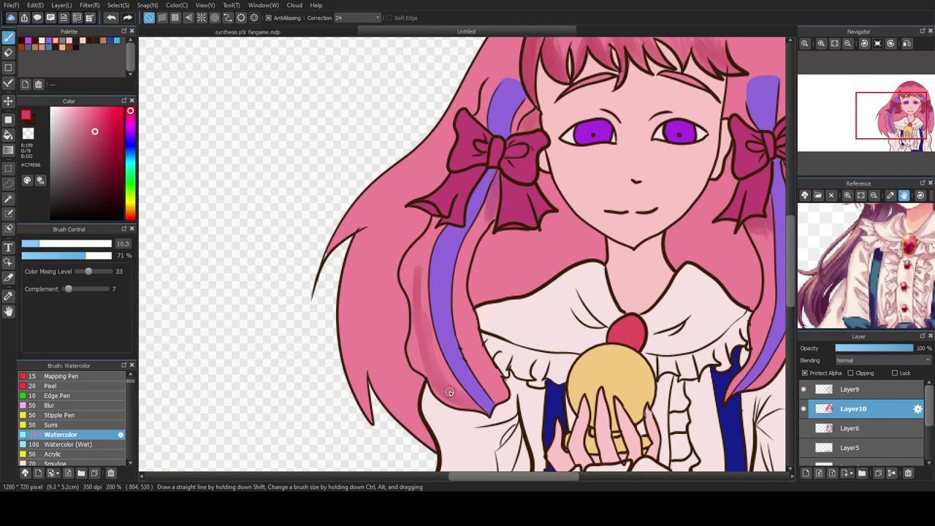
{"action": "mouse_move", "coordinate": [413, 342]}
{"action": "left_mouse_down"}
{"action": "mouse_move", "coordinate": [412, 318]}
{"action": "mouse_move", "coordinate": [429, 367]}
{"action": "mouse_move", "coordinate": [414, 341]}
{"action": "mouse_move", "coordinate": [418, 370]}
{"action": "mouse_move", "coordinate": [403, 293]}
{"action": "mouse_move", "coordinate": [448, 381]}
{"action": "mouse_move", "coordinate": [423, 318]}
{"action": "left_mouse_up"}
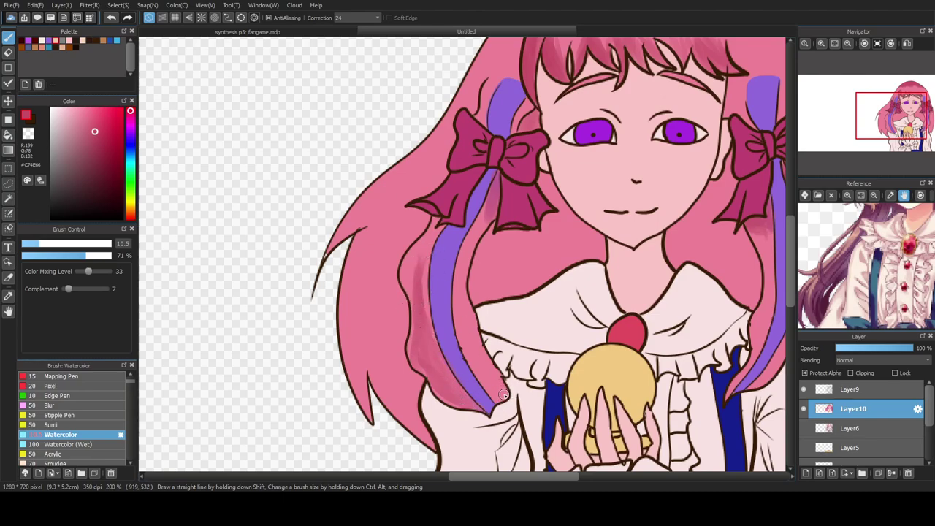
- Shade the strip of the same lock between the purple ribbon and the collar, undoing unwanted strokes
{"action": "mouse_move", "coordinate": [494, 396]}
{"action": "left_mouse_down"}
{"action": "mouse_move", "coordinate": [461, 328]}
{"action": "mouse_move", "coordinate": [504, 398]}
{"action": "mouse_move", "coordinate": [473, 370]}
{"action": "mouse_move", "coordinate": [444, 282]}
{"action": "left_mouse_up"}
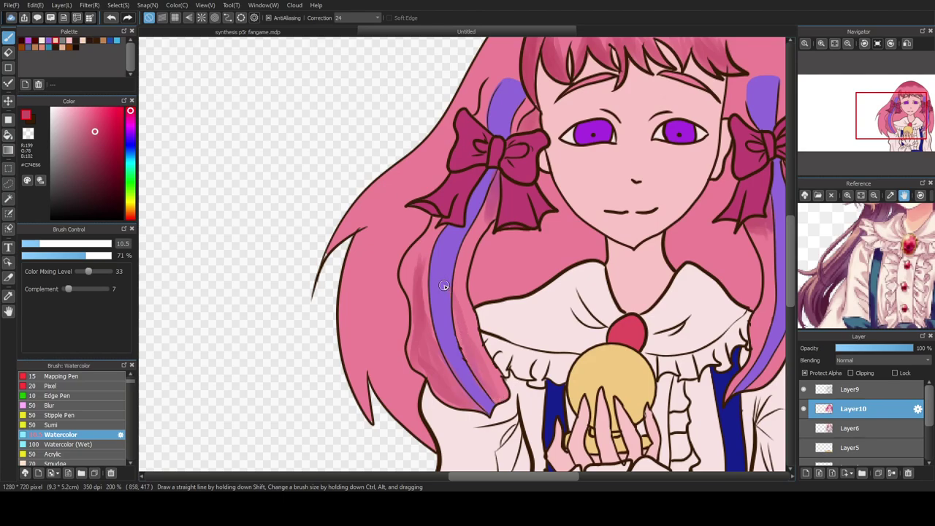
{"action": "key", "text": "ctrl+z"}
{"action": "mouse_move", "coordinate": [479, 366]}
{"action": "left_mouse_down"}
{"action": "mouse_move", "coordinate": [498, 401]}
{"action": "mouse_move", "coordinate": [479, 374]}
{"action": "mouse_move", "coordinate": [458, 289]}
{"action": "mouse_move", "coordinate": [478, 369]}
{"action": "mouse_move", "coordinate": [460, 297]}
{"action": "mouse_move", "coordinate": [463, 339]}
{"action": "mouse_move", "coordinate": [463, 314]}
{"action": "mouse_move", "coordinate": [497, 369]}
{"action": "mouse_move", "coordinate": [478, 345]}
{"action": "mouse_move", "coordinate": [497, 395]}
{"action": "left_mouse_up"}
{"action": "key", "text": "ctrl+z"}
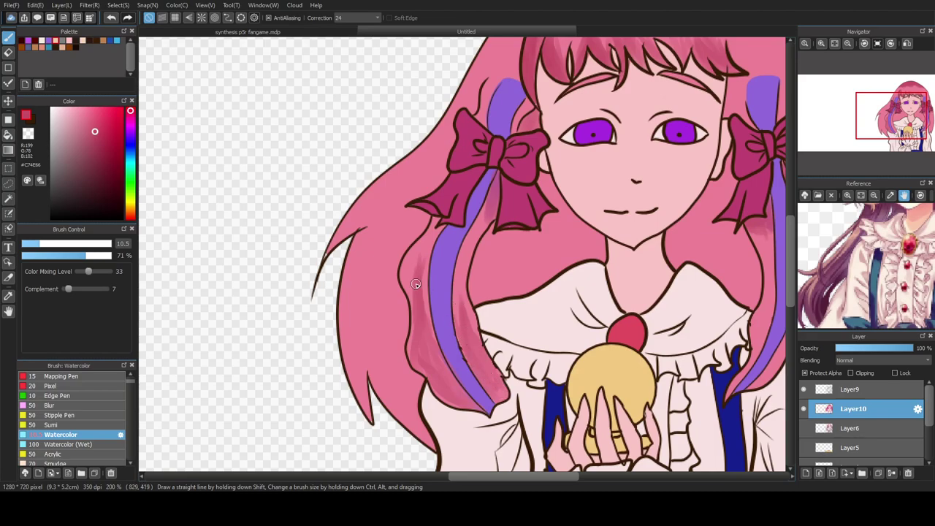
- Shade the lower end of the ribboned lock on the image's right, on both sides of the purple ribbon down to the tip
{"action": "scroll", "coordinate": [372, 269], "scroll_direction": "down", "scroll_amount": 2}
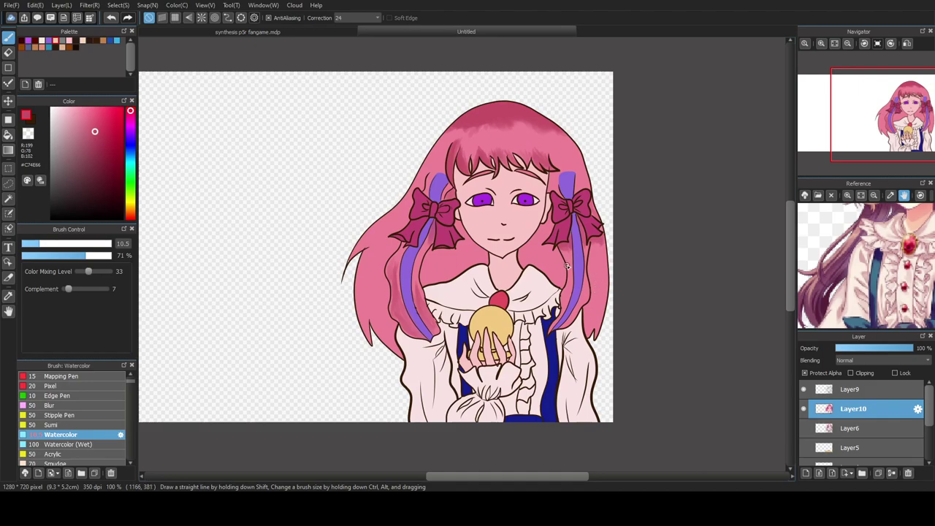
{"action": "key", "text": "ctrl+plus"}
{"action": "key", "text": "ctrl+plus"}
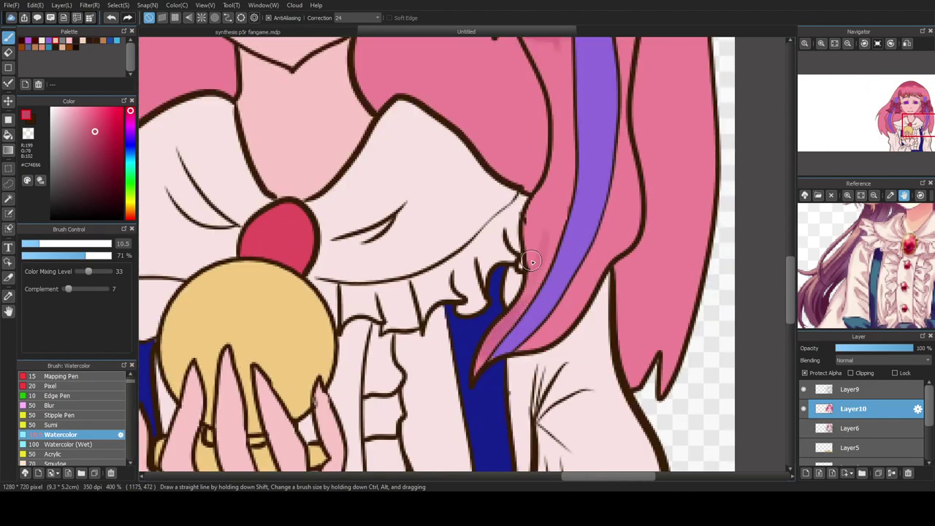
{"action": "left_click_drag", "start_coordinate": [534, 259], "coordinate": [556, 177]}
{"action": "left_click_drag", "start_coordinate": [545, 232], "coordinate": [568, 176]}
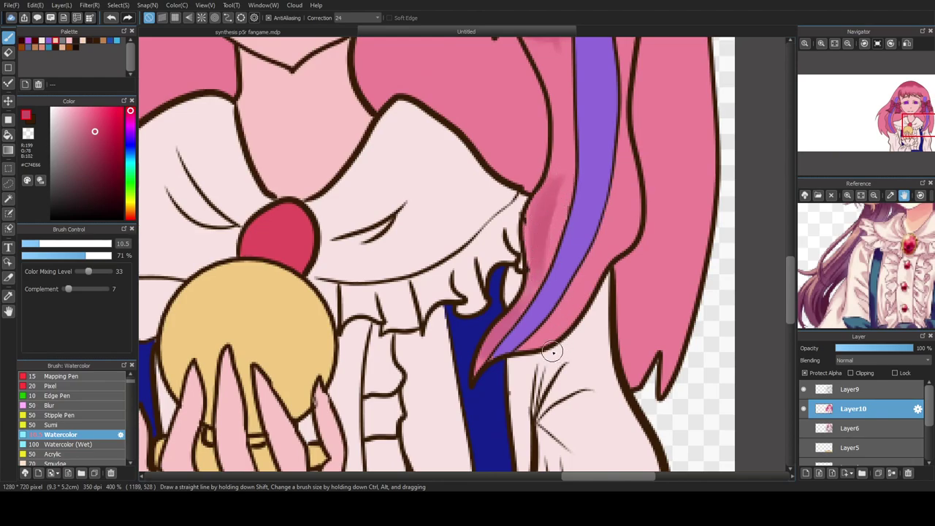
{"action": "mouse_move", "coordinate": [525, 345]}
{"action": "left_mouse_down"}
{"action": "mouse_move", "coordinate": [551, 335]}
{"action": "mouse_move", "coordinate": [558, 301]}
{"action": "mouse_move", "coordinate": [589, 298]}
{"action": "mouse_move", "coordinate": [547, 330]}
{"action": "mouse_move", "coordinate": [553, 335]}
{"action": "mouse_move", "coordinate": [582, 267]}
{"action": "mouse_move", "coordinate": [597, 262]}
{"action": "mouse_move", "coordinate": [584, 286]}
{"action": "mouse_move", "coordinate": [636, 228]}
{"action": "mouse_move", "coordinate": [618, 204]}
{"action": "mouse_move", "coordinate": [577, 310]}
{"action": "mouse_move", "coordinate": [563, 307]}
{"action": "mouse_move", "coordinate": [621, 181]}
{"action": "mouse_move", "coordinate": [589, 283]}
{"action": "mouse_move", "coordinate": [596, 217]}
{"action": "mouse_move", "coordinate": [545, 269]}
{"action": "mouse_move", "coordinate": [527, 239]}
{"action": "left_mouse_up"}
{"action": "mouse_move", "coordinate": [539, 196]}
{"action": "left_mouse_down"}
{"action": "mouse_move", "coordinate": [535, 238]}
{"action": "mouse_move", "coordinate": [554, 169]}
{"action": "mouse_move", "coordinate": [547, 238]}
{"action": "mouse_move", "coordinate": [541, 173]}
{"action": "mouse_move", "coordinate": [546, 210]}
{"action": "mouse_move", "coordinate": [527, 238]}
{"action": "mouse_move", "coordinate": [505, 329]}
{"action": "left_mouse_up"}
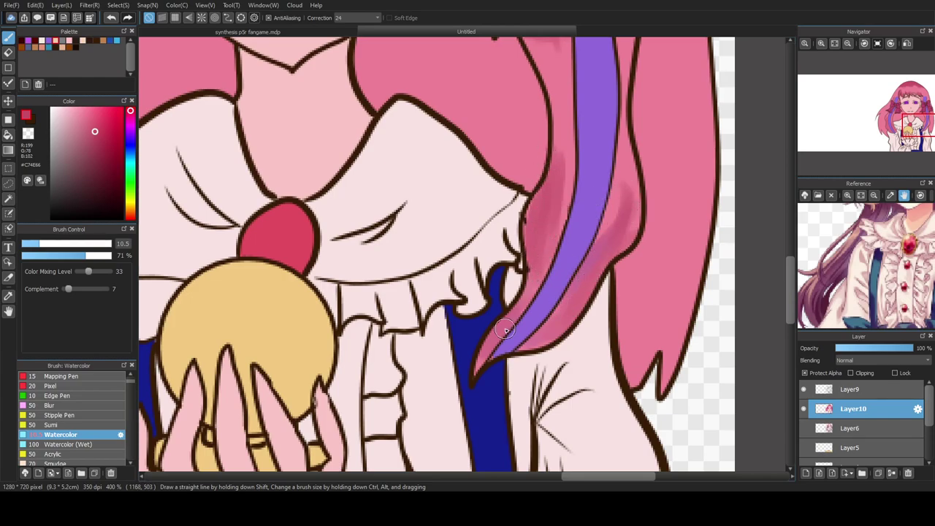
- Shade the outer hair lock beside the right-hand ribbon with dark pink #C74E66 watercolor strokes
{"action": "scroll", "coordinate": [506, 330], "scroll_direction": "down", "scroll_amount": 5}
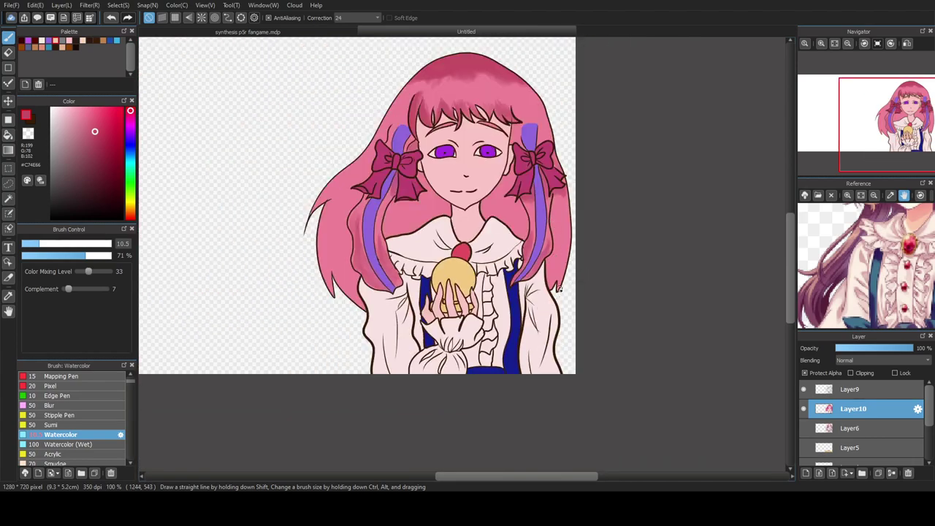
{"action": "scroll", "coordinate": [552, 261], "scroll_direction": "up", "scroll_amount": 2}
{"action": "mouse_move", "coordinate": [550, 292]}
{"action": "left_mouse_down"}
{"action": "mouse_move", "coordinate": [559, 214]}
{"action": "mouse_move", "coordinate": [554, 287]}
{"action": "left_mouse_up"}
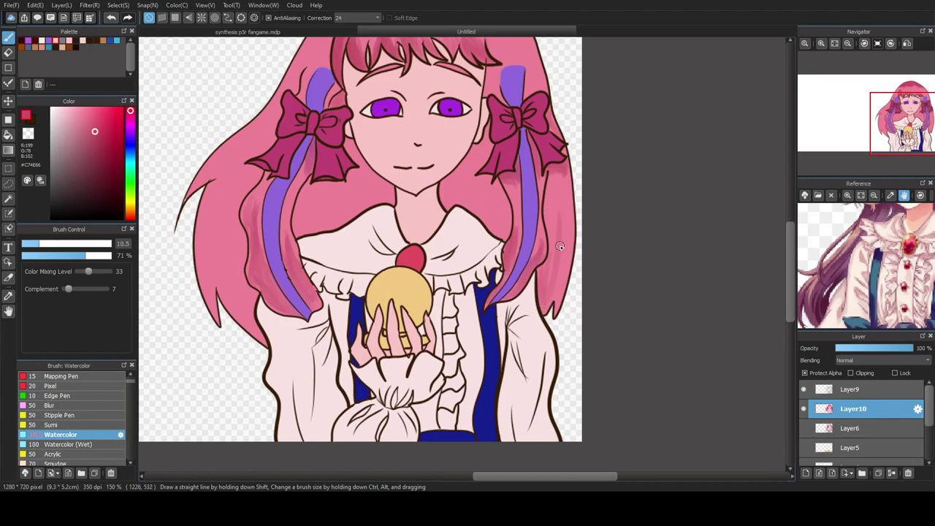
{"action": "left_click_drag", "start_coordinate": [563, 251], "coordinate": [538, 298]}
{"action": "left_click_drag", "start_coordinate": [556, 255], "coordinate": [557, 246]}
{"action": "scroll", "coordinate": [544, 205], "scroll_direction": "down", "scroll_amount": 3}
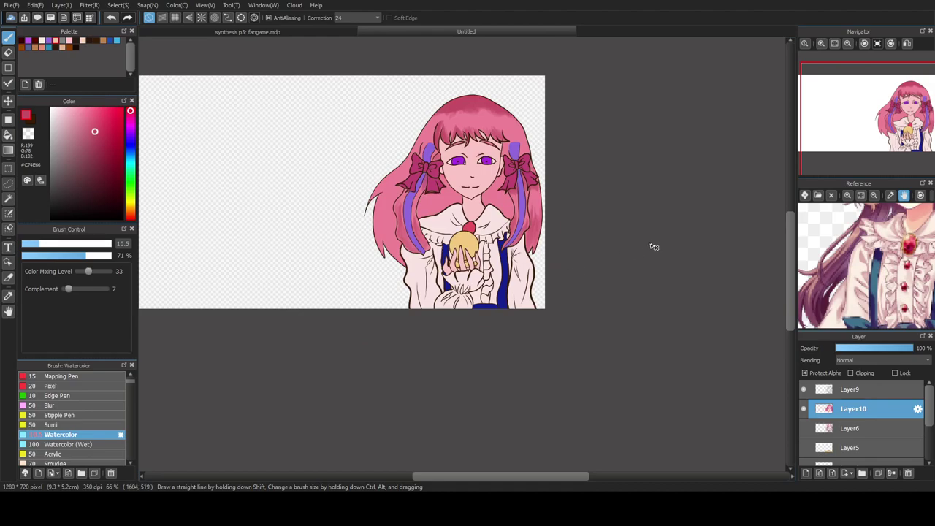
- Shade the outer left hair lock from beneath the bow down to its pointed tips with dark pink watercolor strokes
{"action": "scroll", "coordinate": [788, 243], "scroll_direction": "up", "scroll_amount": 2}
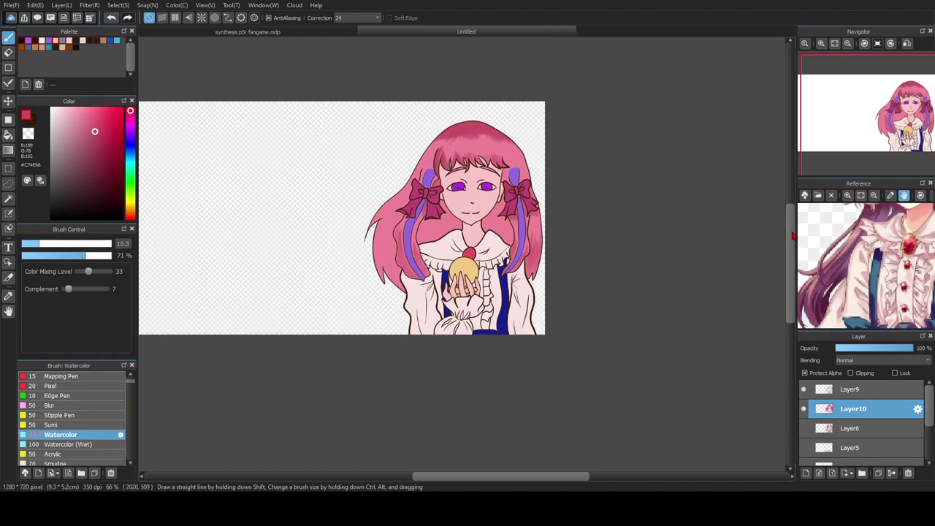
{"action": "scroll", "coordinate": [398, 278], "scroll_direction": "up", "scroll_amount": 3}
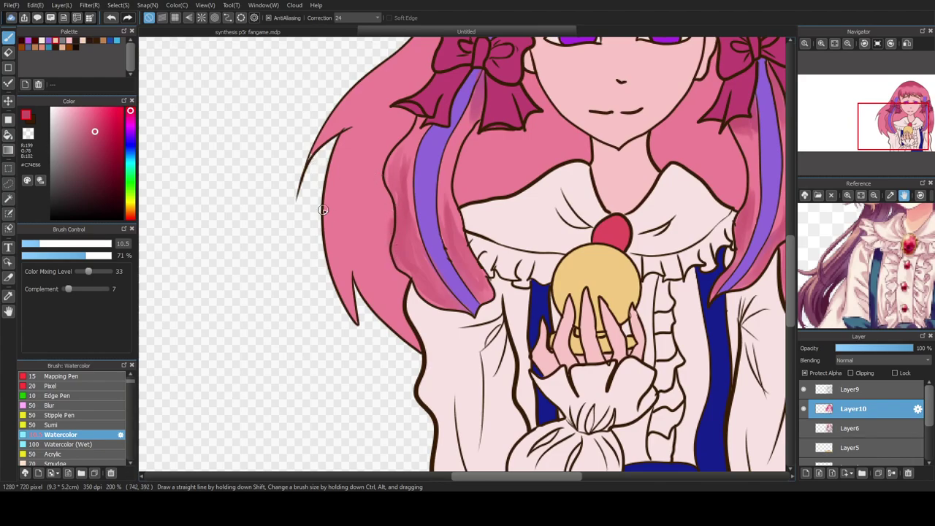
{"action": "mouse_move", "coordinate": [366, 105]}
{"action": "left_mouse_down"}
{"action": "mouse_move", "coordinate": [312, 149]}
{"action": "mouse_move", "coordinate": [326, 121]}
{"action": "left_mouse_up"}
{"action": "left_click_drag", "start_coordinate": [380, 82], "coordinate": [340, 121]}
{"action": "left_click_drag", "start_coordinate": [327, 219], "coordinate": [365, 340]}
{"action": "mouse_move", "coordinate": [342, 155]}
{"action": "left_mouse_down"}
{"action": "mouse_move", "coordinate": [338, 287]}
{"action": "mouse_move", "coordinate": [354, 280]}
{"action": "mouse_move", "coordinate": [337, 99]}
{"action": "mouse_move", "coordinate": [351, 310]}
{"action": "left_mouse_up"}
{"action": "left_click_drag", "start_coordinate": [362, 123], "coordinate": [360, 151]}
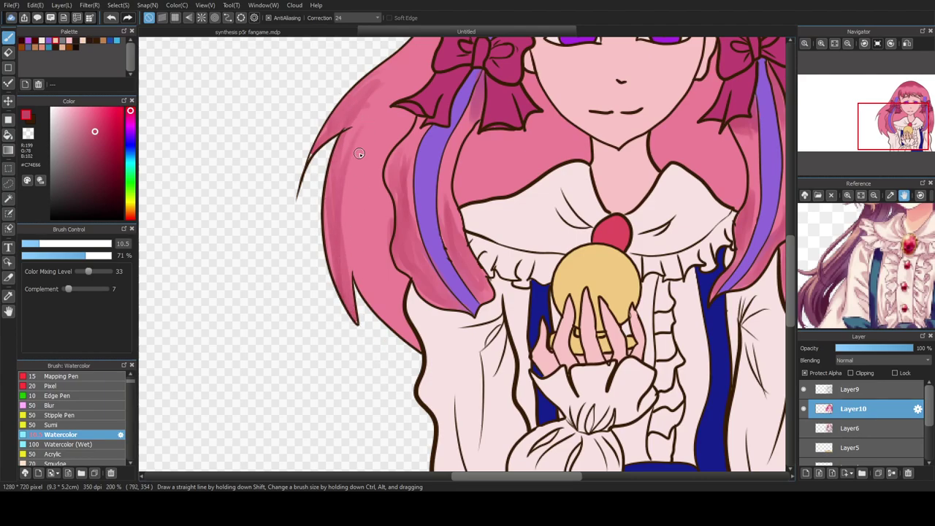
{"action": "mouse_move", "coordinate": [403, 360]}
{"action": "left_mouse_down"}
{"action": "mouse_move", "coordinate": [353, 168]}
{"action": "mouse_move", "coordinate": [391, 337]}
{"action": "mouse_move", "coordinate": [413, 356]}
{"action": "mouse_move", "coordinate": [384, 285]}
{"action": "mouse_move", "coordinate": [393, 223]}
{"action": "mouse_move", "coordinate": [400, 350]}
{"action": "mouse_move", "coordinate": [365, 243]}
{"action": "mouse_move", "coordinate": [383, 316]}
{"action": "mouse_move", "coordinate": [374, 207]}
{"action": "mouse_move", "coordinate": [348, 262]}
{"action": "mouse_move", "coordinate": [367, 278]}
{"action": "mouse_move", "coordinate": [344, 183]}
{"action": "mouse_move", "coordinate": [349, 269]}
{"action": "mouse_move", "coordinate": [341, 192]}
{"action": "mouse_move", "coordinate": [351, 277]}
{"action": "mouse_move", "coordinate": [345, 209]}
{"action": "mouse_move", "coordinate": [386, 123]}
{"action": "mouse_move", "coordinate": [379, 291]}
{"action": "mouse_move", "coordinate": [413, 348]}
{"action": "mouse_move", "coordinate": [371, 141]}
{"action": "mouse_move", "coordinate": [368, 261]}
{"action": "mouse_move", "coordinate": [356, 192]}
{"action": "mouse_move", "coordinate": [340, 263]}
{"action": "mouse_move", "coordinate": [328, 232]}
{"action": "mouse_move", "coordinate": [332, 316]}
{"action": "mouse_move", "coordinate": [318, 223]}
{"action": "mouse_move", "coordinate": [358, 326]}
{"action": "mouse_move", "coordinate": [342, 198]}
{"action": "mouse_move", "coordinate": [406, 348]}
{"action": "mouse_move", "coordinate": [379, 171]}
{"action": "mouse_move", "coordinate": [391, 311]}
{"action": "mouse_move", "coordinate": [402, 264]}
{"action": "mouse_move", "coordinate": [398, 307]}
{"action": "mouse_move", "coordinate": [413, 339]}
{"action": "mouse_move", "coordinate": [386, 213]}
{"action": "mouse_move", "coordinate": [380, 278]}
{"action": "mouse_move", "coordinate": [374, 257]}
{"action": "mouse_move", "coordinate": [389, 168]}
{"action": "mouse_move", "coordinate": [399, 311]}
{"action": "mouse_move", "coordinate": [377, 156]}
{"action": "mouse_move", "coordinate": [387, 332]}
{"action": "mouse_move", "coordinate": [351, 183]}
{"action": "mouse_move", "coordinate": [369, 315]}
{"action": "mouse_move", "coordinate": [367, 291]}
{"action": "left_mouse_up"}
{"action": "left_click_drag", "start_coordinate": [358, 123], "coordinate": [328, 241]}
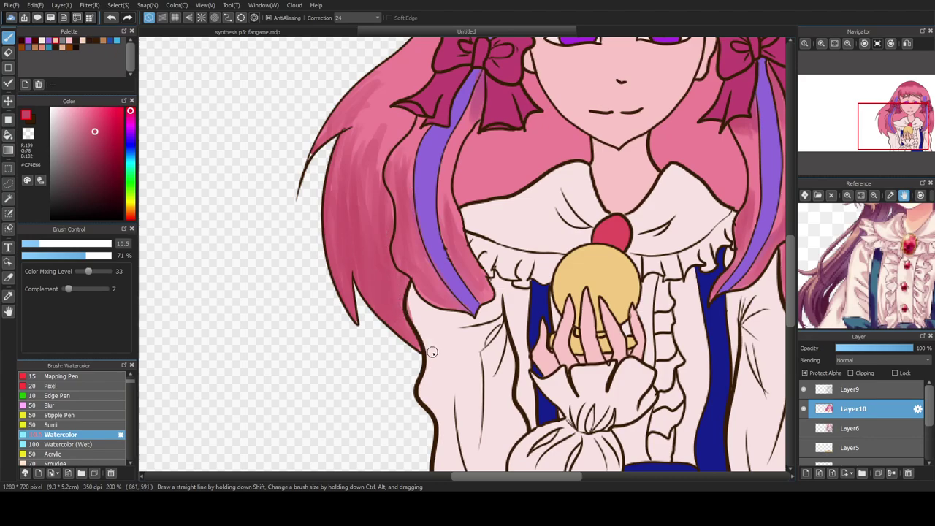
- Enlarge the watercolor brush to 28 and deepen the dark pink shading on the lower ends of both outer hair locks
{"action": "scroll", "coordinate": [427, 321], "scroll_direction": "up", "scroll_amount": 2}
{"action": "scroll", "coordinate": [401, 319], "scroll_direction": "down", "scroll_amount": 3}
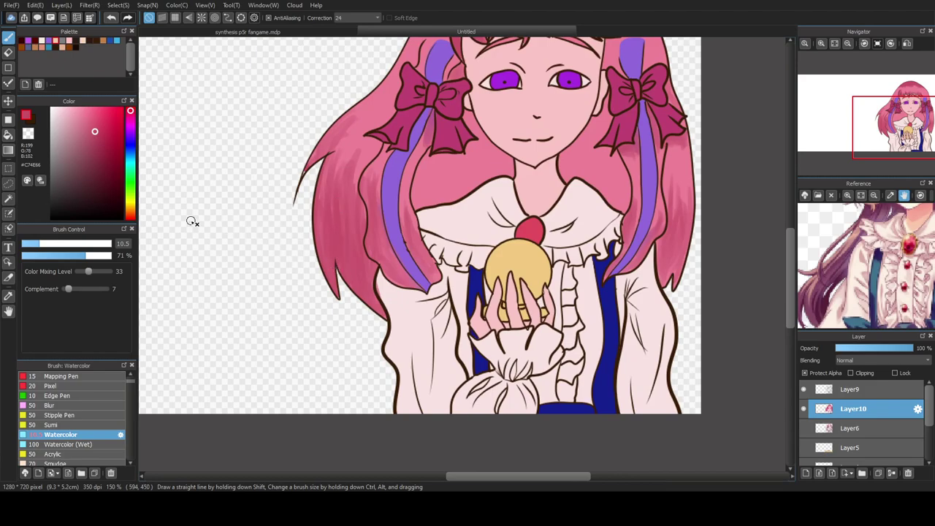
{"action": "left_click_drag", "start_coordinate": [45, 248], "coordinate": [69, 245]}
{"action": "left_click_drag", "start_coordinate": [321, 257], "coordinate": [330, 171]}
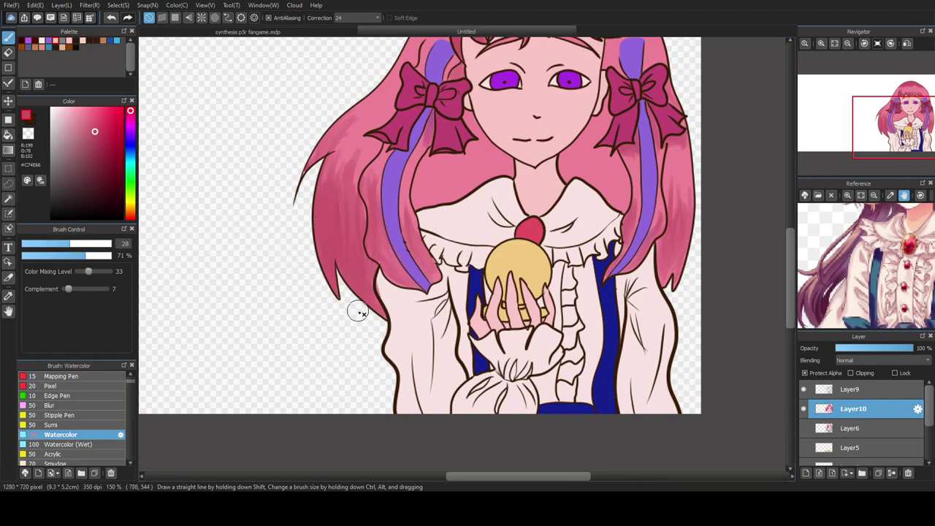
{"action": "left_click_drag", "start_coordinate": [356, 286], "coordinate": [327, 260]}
{"action": "mouse_move", "coordinate": [706, 283]}
{"action": "left_mouse_down"}
{"action": "mouse_move", "coordinate": [683, 290]}
{"action": "mouse_move", "coordinate": [682, 194]}
{"action": "mouse_move", "coordinate": [681, 220]}
{"action": "mouse_move", "coordinate": [656, 267]}
{"action": "left_mouse_up"}
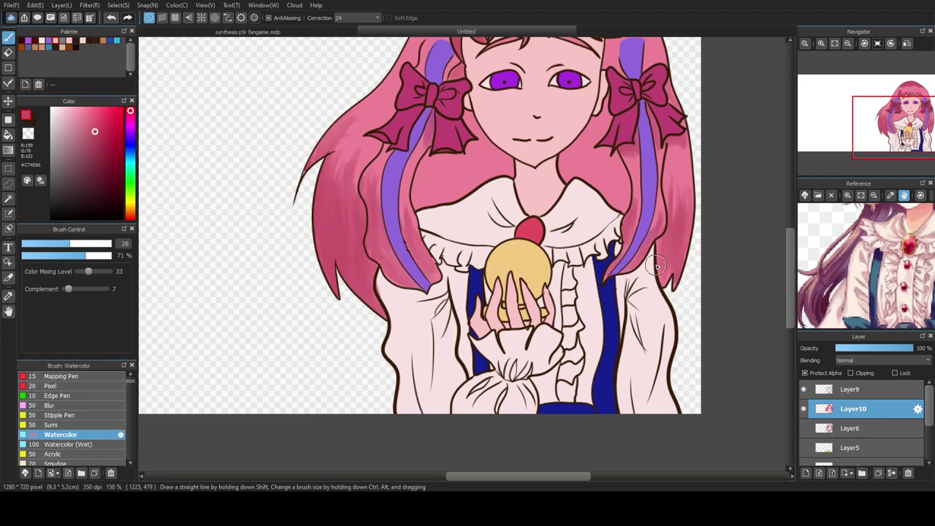
- Fill the hair areas behind the neck on both sides with dark pink #C74E66
{"action": "scroll", "coordinate": [670, 172], "scroll_direction": "down", "scroll_amount": 4}
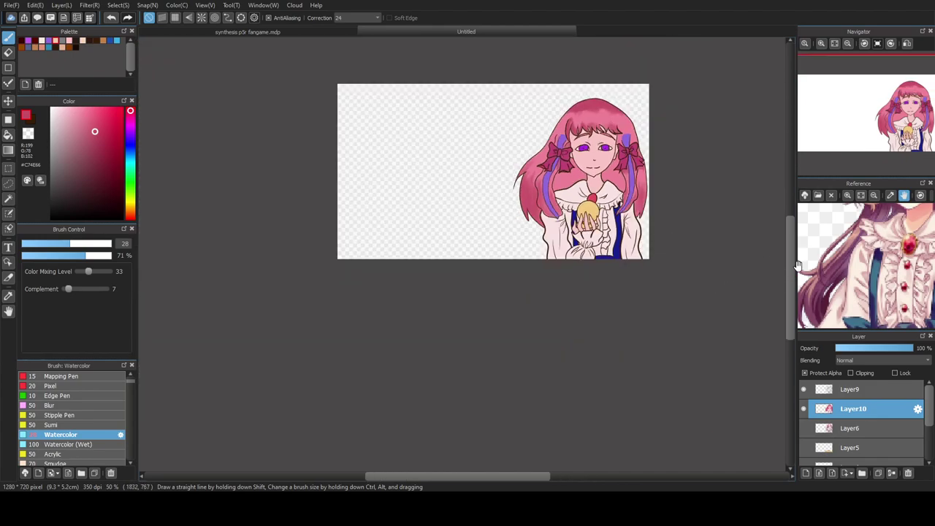
{"action": "scroll", "coordinate": [716, 236], "scroll_direction": "up", "scroll_amount": 2}
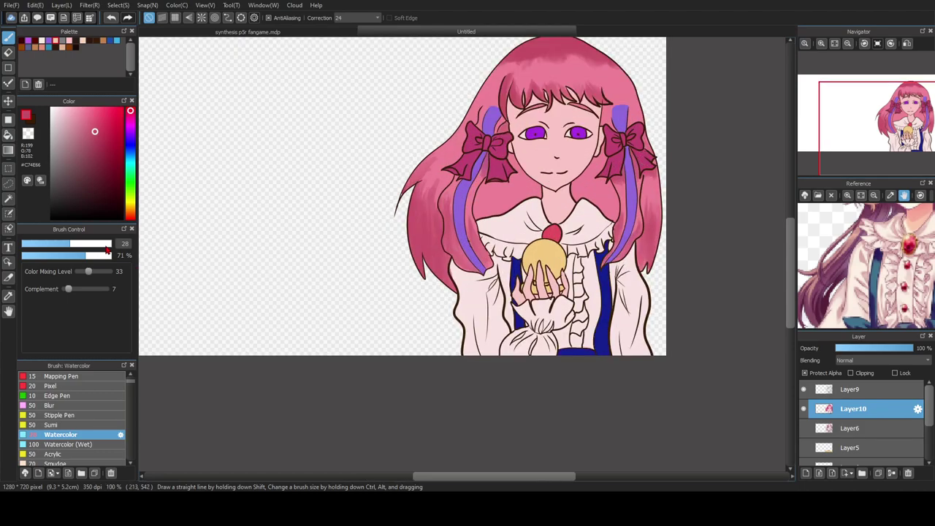
{"action": "left_click", "coordinate": [8, 136]}
{"action": "left_click", "coordinate": [501, 183]}
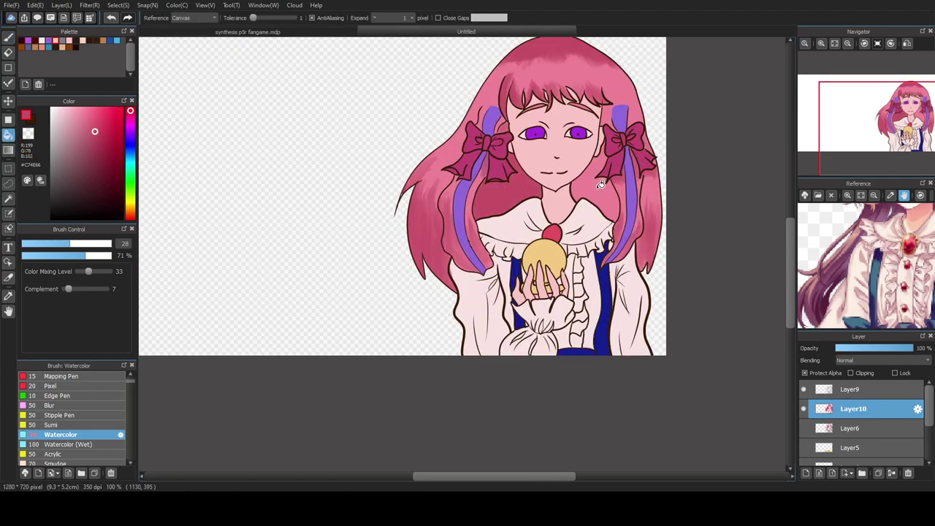
{"action": "left_click", "coordinate": [598, 188]}
{"action": "scroll", "coordinate": [546, 151], "scroll_direction": "down", "scroll_amount": 2}
{"action": "left_click_drag", "start_coordinate": [536, 479], "coordinate": [564, 476]}
{"action": "scroll", "coordinate": [526, 174], "scroll_direction": "up", "scroll_amount": 1}
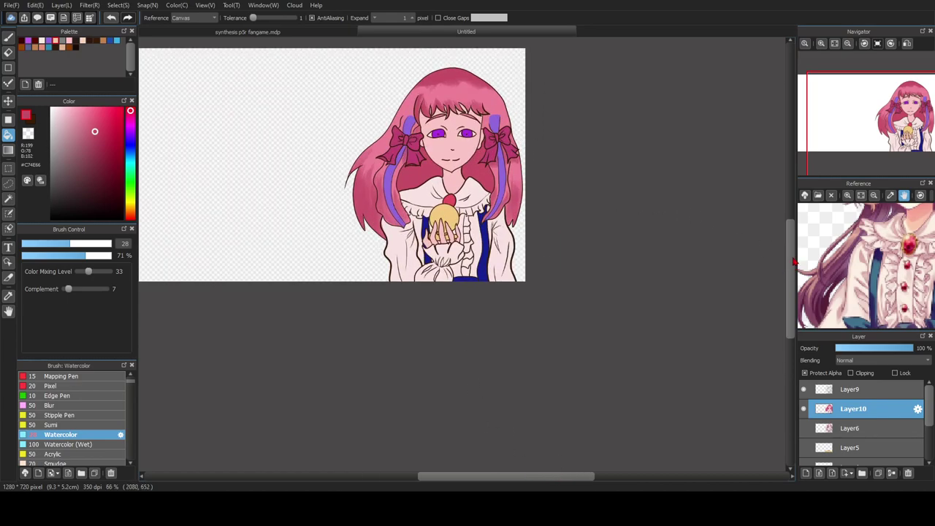
{"action": "left_click_drag", "start_coordinate": [791, 260], "coordinate": [790, 239]}
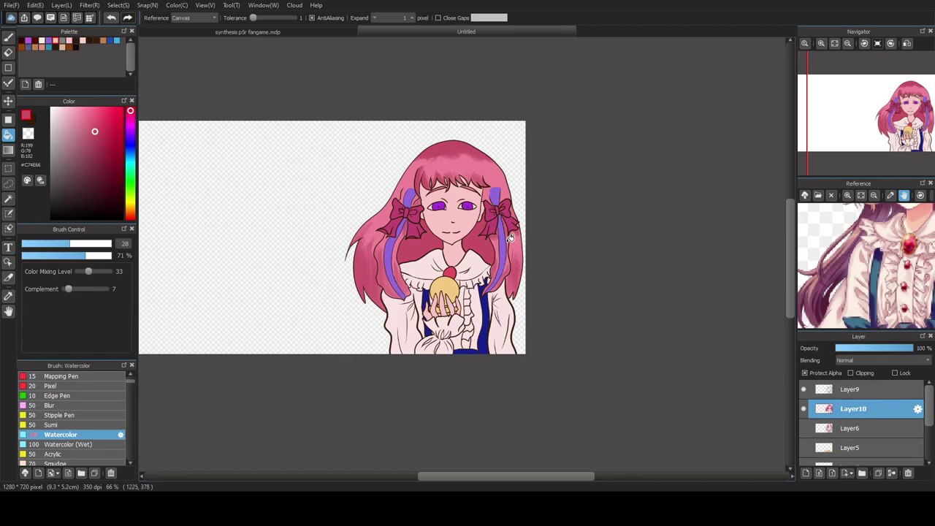
- Bring the reference picture to the head, sample the bangs' base pink, and lighten it to #F0BCC6 for brush highlights
{"action": "scroll", "coordinate": [513, 170], "scroll_direction": "up", "scroll_amount": 2}
{"action": "key", "text": "b"}
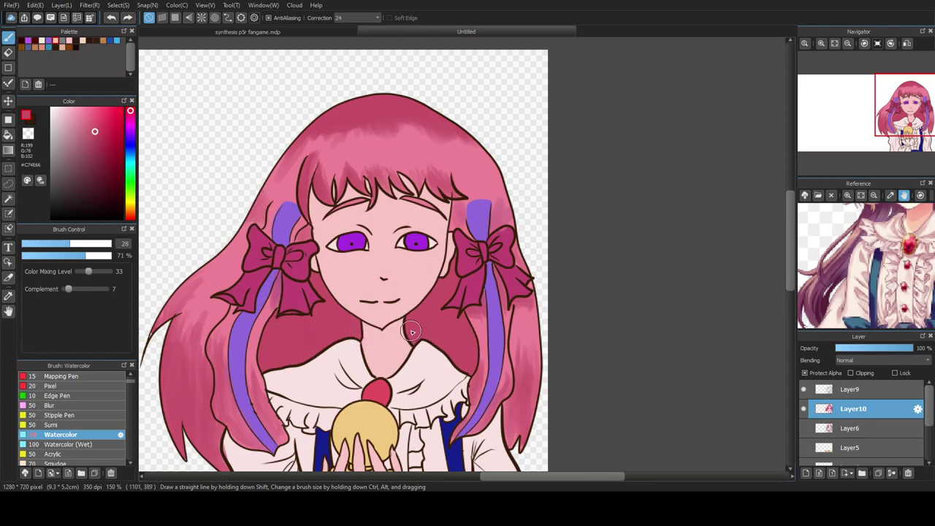
{"action": "scroll", "coordinate": [438, 336], "scroll_direction": "down", "scroll_amount": 2}
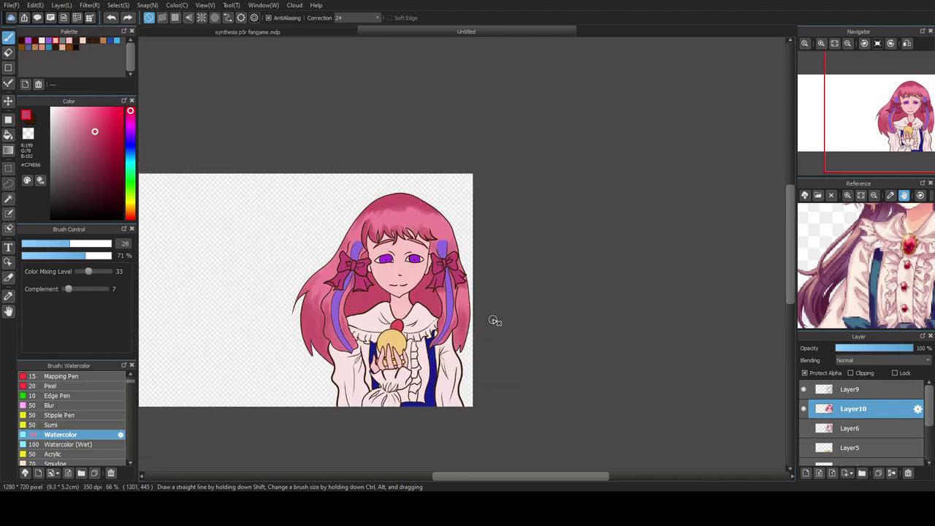
{"action": "left_click_drag", "start_coordinate": [876, 225], "coordinate": [833, 348]}
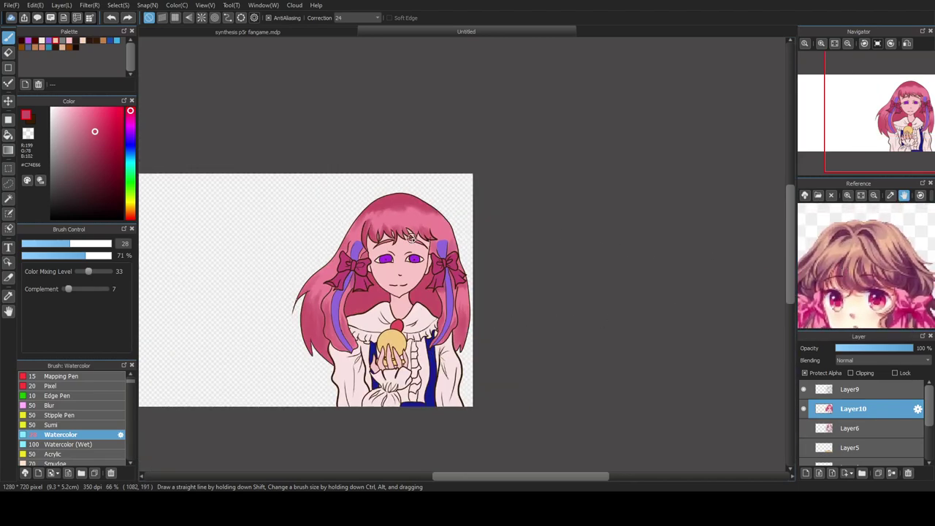
{"action": "scroll", "coordinate": [398, 219], "scroll_direction": "up", "scroll_amount": 3}
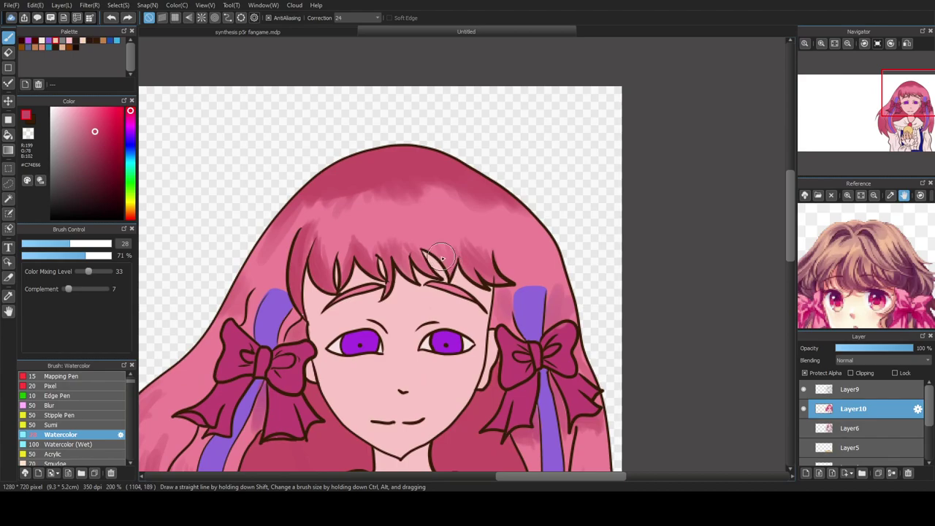
{"action": "key", "text": "i"}
{"action": "left_click", "coordinate": [377, 219]}
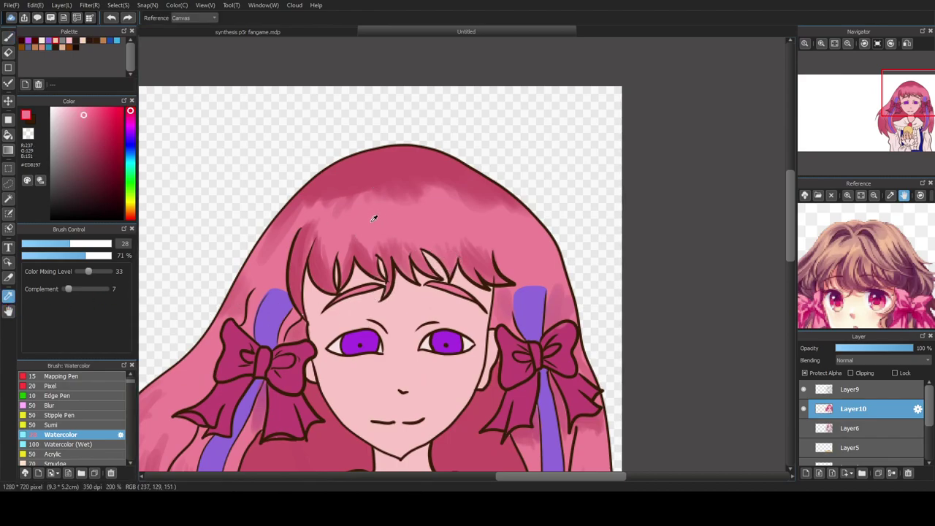
{"action": "left_click_drag", "start_coordinate": [79, 127], "coordinate": [66, 114]}
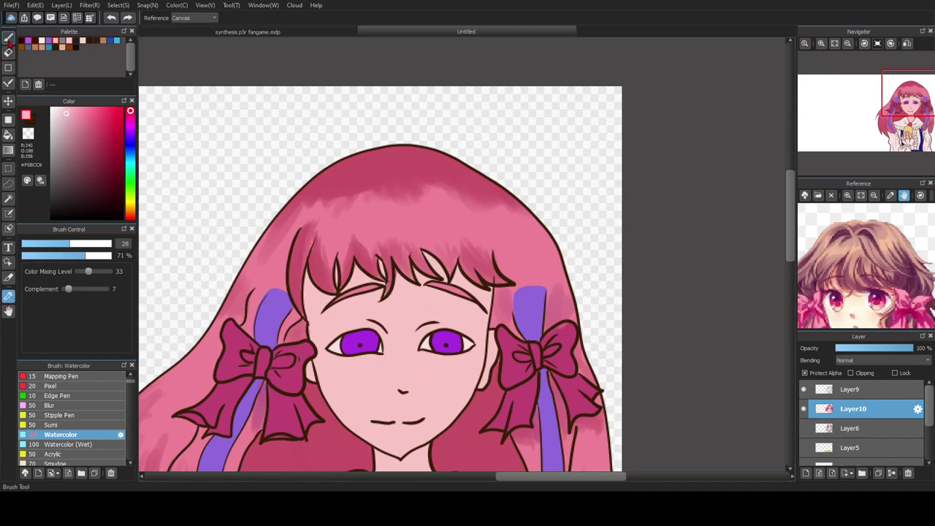
{"action": "left_click", "coordinate": [9, 41]}
- Reduce the watercolor brush to 14.2 and paint pale pink #FDD5DD highlights on both sides of the hair above the bangs
{"action": "mouse_move", "coordinate": [791, 253]}
{"action": "left_mouse_down"}
{"action": "mouse_move", "coordinate": [791, 309]}
{"action": "mouse_move", "coordinate": [789, 262]}
{"action": "left_mouse_up"}
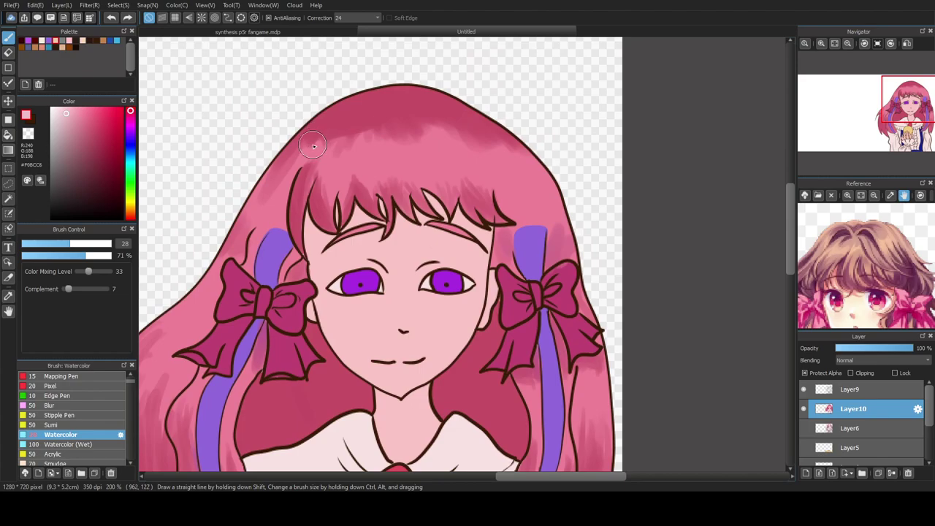
{"action": "scroll", "coordinate": [312, 146], "scroll_direction": "up", "scroll_amount": 2}
{"action": "left_click_drag", "start_coordinate": [71, 244], "coordinate": [46, 244]}
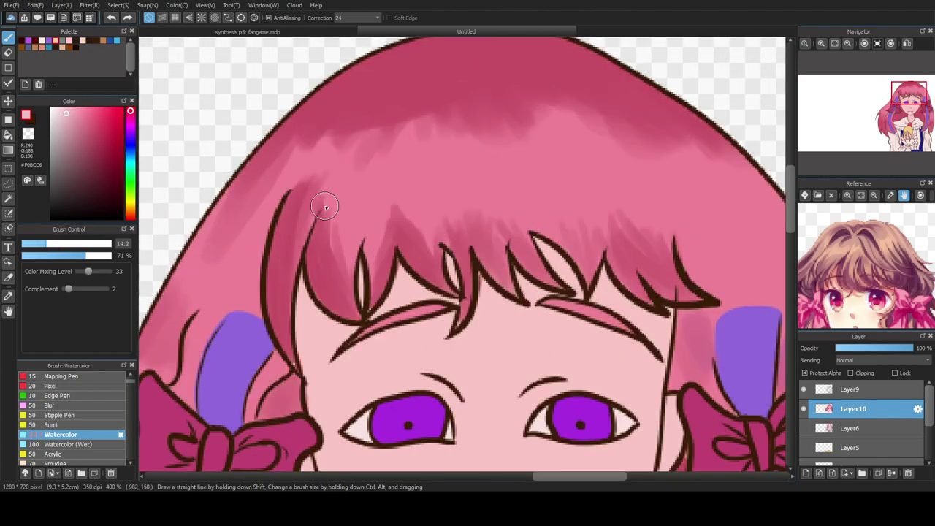
{"action": "mouse_move", "coordinate": [358, 141]}
{"action": "left_mouse_down"}
{"action": "mouse_move", "coordinate": [334, 200]}
{"action": "mouse_move", "coordinate": [337, 179]}
{"action": "mouse_move", "coordinate": [311, 190]}
{"action": "mouse_move", "coordinate": [349, 179]}
{"action": "mouse_move", "coordinate": [379, 206]}
{"action": "mouse_move", "coordinate": [358, 155]}
{"action": "mouse_move", "coordinate": [334, 198]}
{"action": "mouse_move", "coordinate": [260, 210]}
{"action": "mouse_move", "coordinate": [315, 190]}
{"action": "mouse_move", "coordinate": [350, 151]}
{"action": "mouse_move", "coordinate": [378, 203]}
{"action": "mouse_move", "coordinate": [341, 204]}
{"action": "mouse_move", "coordinate": [359, 150]}
{"action": "mouse_move", "coordinate": [372, 208]}
{"action": "mouse_move", "coordinate": [393, 185]}
{"action": "mouse_move", "coordinate": [435, 194]}
{"action": "left_mouse_up"}
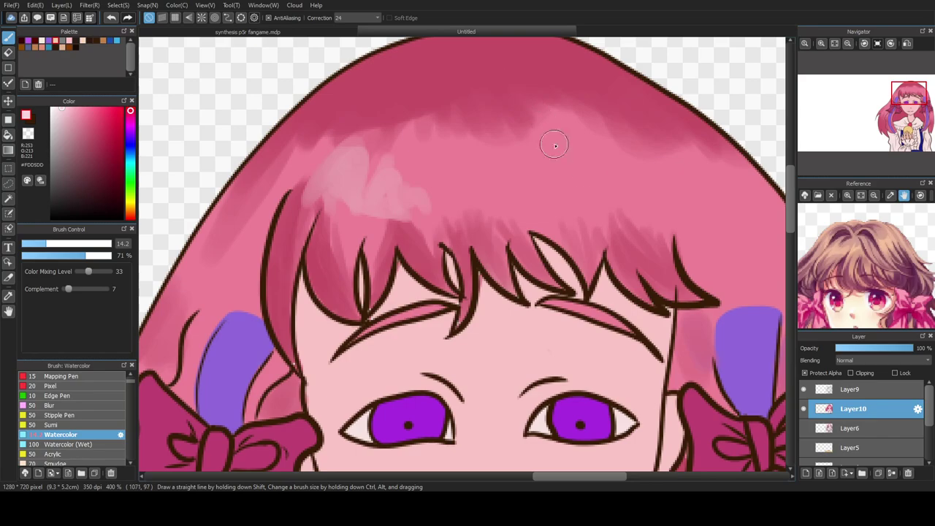
{"action": "mouse_move", "coordinate": [573, 165]}
{"action": "left_mouse_down"}
{"action": "mouse_move", "coordinate": [578, 178]}
{"action": "mouse_move", "coordinate": [633, 176]}
{"action": "mouse_move", "coordinate": [592, 203]}
{"action": "left_mouse_up"}
{"action": "mouse_move", "coordinate": [602, 135]}
{"action": "left_mouse_down"}
{"action": "mouse_move", "coordinate": [635, 199]}
{"action": "mouse_move", "coordinate": [644, 188]}
{"action": "mouse_move", "coordinate": [727, 186]}
{"action": "mouse_move", "coordinate": [598, 169]}
{"action": "mouse_move", "coordinate": [567, 183]}
{"action": "mouse_move", "coordinate": [689, 181]}
{"action": "mouse_move", "coordinate": [577, 146]}
{"action": "mouse_move", "coordinate": [558, 192]}
{"action": "mouse_move", "coordinate": [536, 186]}
{"action": "mouse_move", "coordinate": [728, 188]}
{"action": "mouse_move", "coordinate": [757, 212]}
{"action": "left_mouse_up"}
- Paint soft pale pink highlights on the side hair just above the left and right purple ribbons
{"action": "scroll", "coordinate": [758, 212], "scroll_direction": "down", "scroll_amount": 4}
{"action": "scroll", "coordinate": [350, 84], "scroll_direction": "up", "scroll_amount": 4}
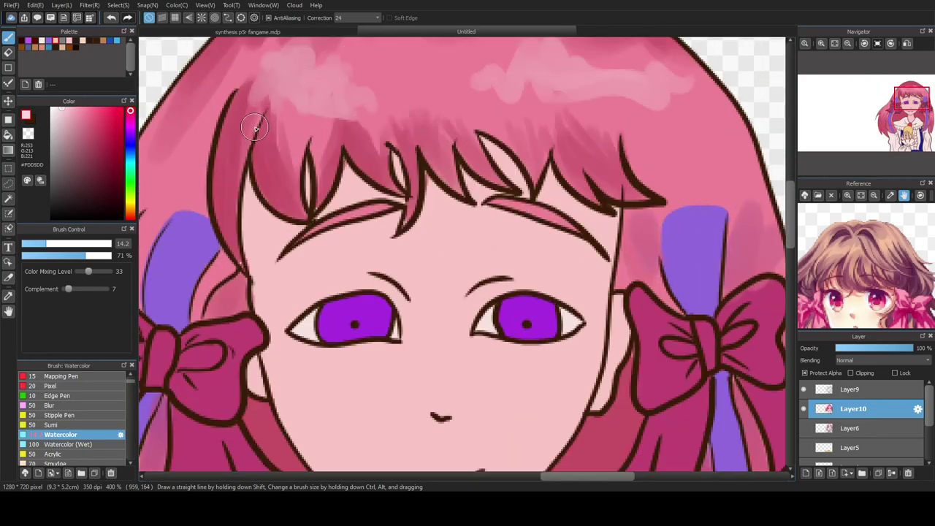
{"action": "scroll", "coordinate": [256, 128], "scroll_direction": "down", "scroll_amount": 1}
{"action": "mouse_move", "coordinate": [168, 162]}
{"action": "left_mouse_down"}
{"action": "mouse_move", "coordinate": [194, 160]}
{"action": "mouse_move", "coordinate": [196, 190]}
{"action": "mouse_move", "coordinate": [209, 176]}
{"action": "mouse_move", "coordinate": [187, 187]}
{"action": "mouse_move", "coordinate": [181, 207]}
{"action": "mouse_move", "coordinate": [168, 160]}
{"action": "left_mouse_up"}
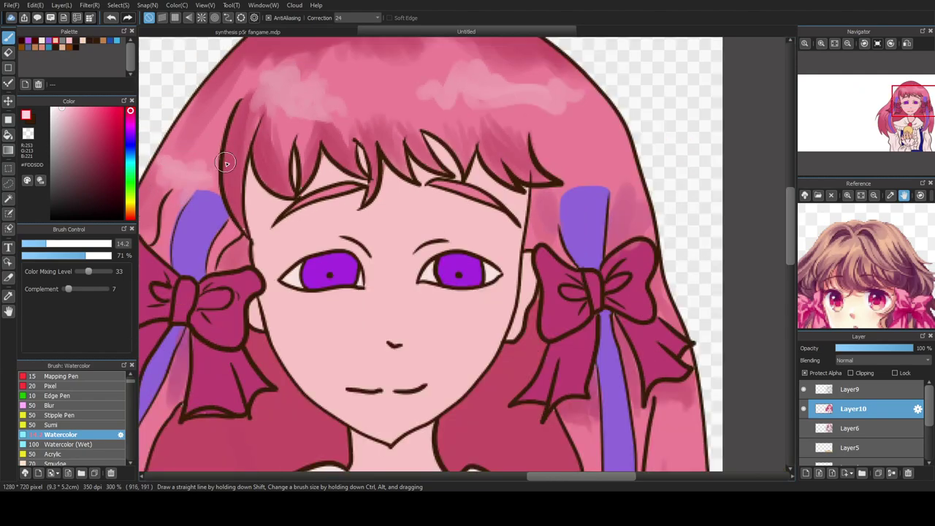
{"action": "mouse_move", "coordinate": [565, 162]}
{"action": "left_mouse_down"}
{"action": "mouse_move", "coordinate": [605, 179]}
{"action": "mouse_move", "coordinate": [602, 189]}
{"action": "mouse_move", "coordinate": [587, 173]}
{"action": "mouse_move", "coordinate": [570, 176]}
{"action": "mouse_move", "coordinate": [586, 157]}
{"action": "mouse_move", "coordinate": [582, 182]}
{"action": "left_mouse_up"}
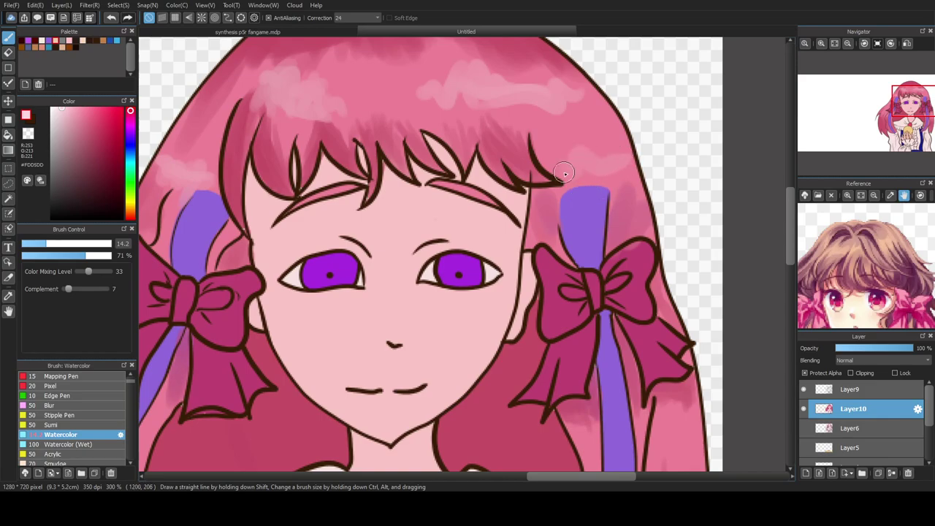
- Add pale pink highlights to the outer left hair beside the bow and to the lower hair on the opposite side
{"action": "scroll", "coordinate": [497, 119], "scroll_direction": "down", "scroll_amount": 4}
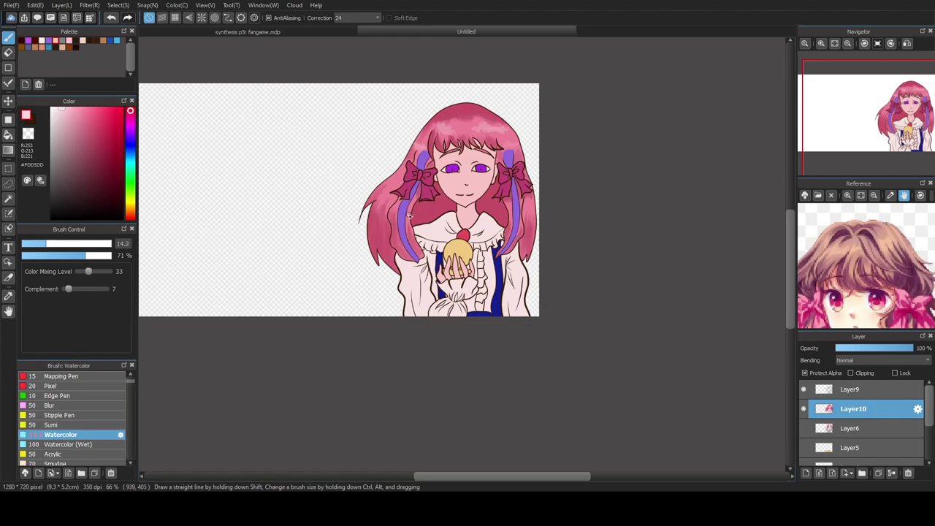
{"action": "scroll", "coordinate": [413, 217], "scroll_direction": "up", "scroll_amount": 4}
{"action": "mouse_move", "coordinate": [404, 175]}
{"action": "left_mouse_down"}
{"action": "mouse_move", "coordinate": [368, 177]}
{"action": "mouse_move", "coordinate": [411, 151]}
{"action": "mouse_move", "coordinate": [398, 173]}
{"action": "mouse_move", "coordinate": [426, 186]}
{"action": "mouse_move", "coordinate": [399, 140]}
{"action": "mouse_move", "coordinate": [394, 159]}
{"action": "mouse_move", "coordinate": [424, 185]}
{"action": "mouse_move", "coordinate": [385, 158]}
{"action": "mouse_move", "coordinate": [419, 180]}
{"action": "mouse_move", "coordinate": [394, 204]}
{"action": "left_mouse_up"}
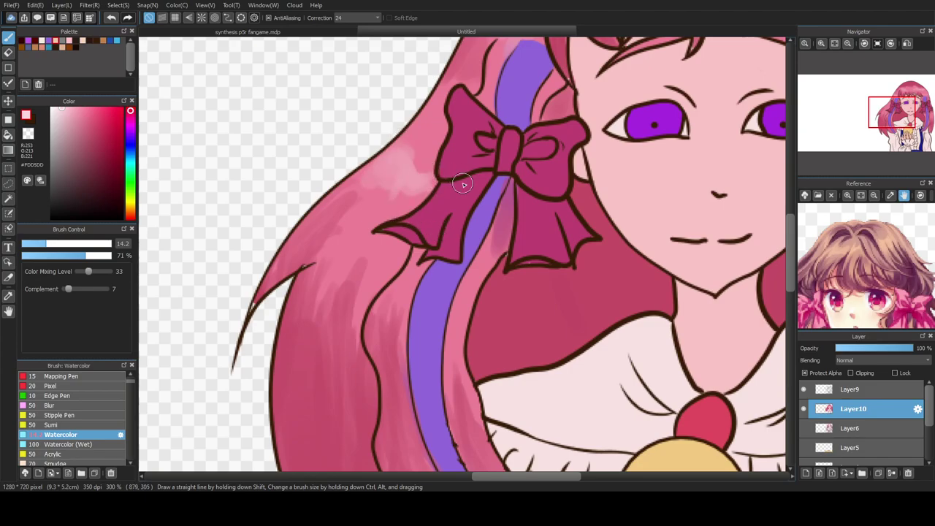
{"action": "scroll", "coordinate": [463, 184], "scroll_direction": "down", "scroll_amount": 2}
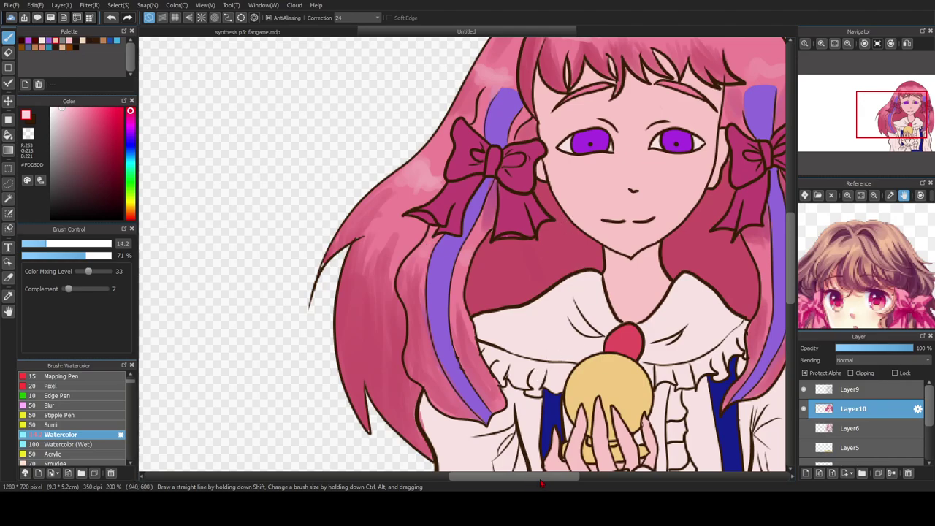
{"action": "left_click_drag", "start_coordinate": [540, 480], "coordinate": [569, 480]}
{"action": "left_click_drag", "start_coordinate": [676, 276], "coordinate": [694, 274]}
- Sample the mid pink #E07087 from the hair and blend it over the top of the purple ribbon above the left bow
{"action": "scroll", "coordinate": [568, 160], "scroll_direction": "down", "scroll_amount": 4}
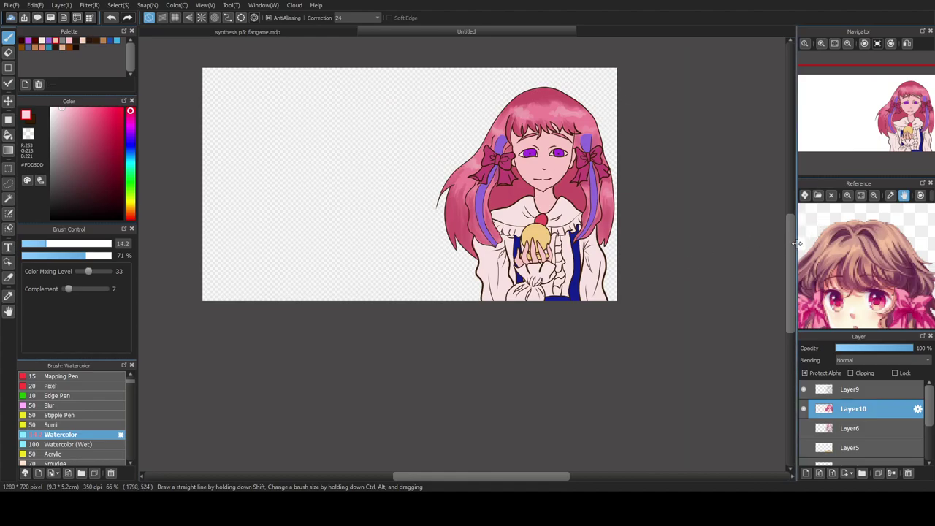
{"action": "left_click_drag", "start_coordinate": [790, 244], "coordinate": [790, 226]}
{"action": "scroll", "coordinate": [495, 217], "scroll_direction": "up", "scroll_amount": 3}
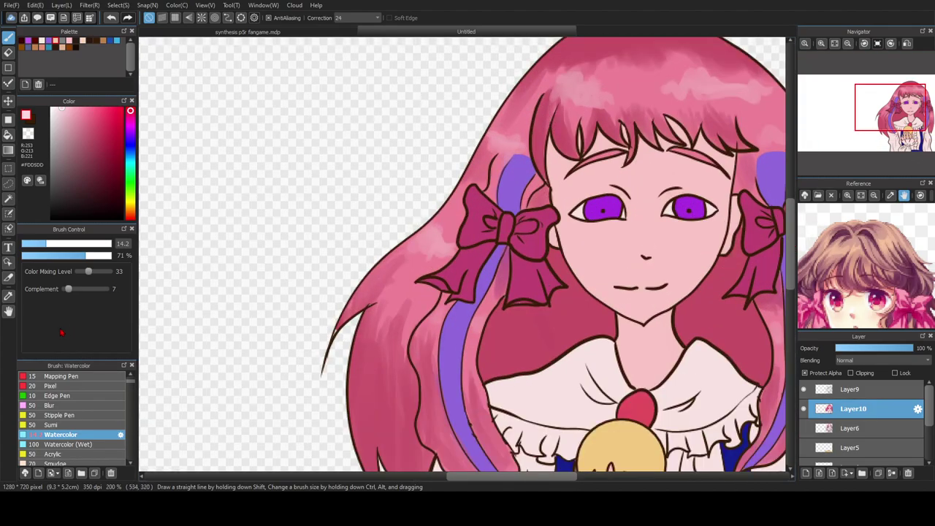
{"action": "left_click", "coordinate": [8, 296]}
{"action": "left_click", "coordinate": [488, 156]}
{"action": "key", "text": "b"}
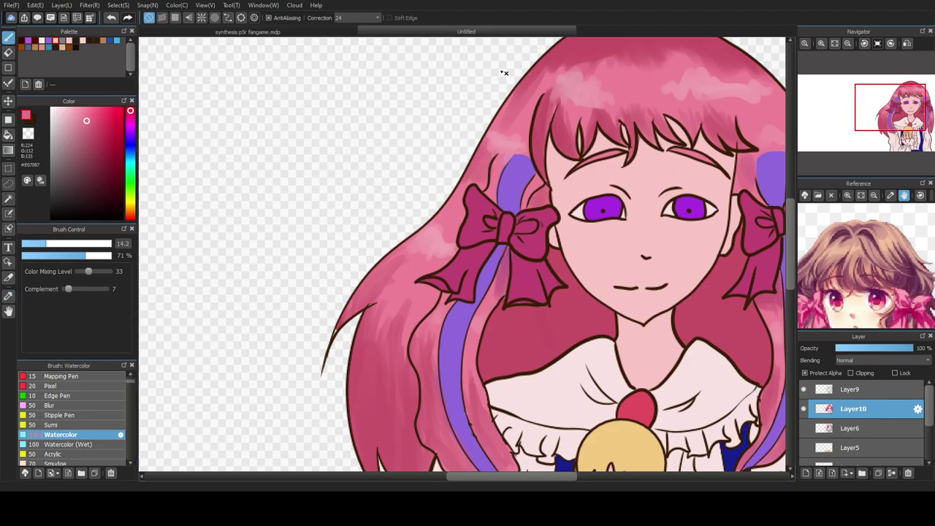
{"action": "scroll", "coordinate": [556, 84], "scroll_direction": "up", "scroll_amount": 3}
{"action": "mouse_move", "coordinate": [463, 326]}
{"action": "left_mouse_down"}
{"action": "mouse_move", "coordinate": [490, 329]}
{"action": "mouse_move", "coordinate": [469, 312]}
{"action": "mouse_move", "coordinate": [451, 332]}
{"action": "mouse_move", "coordinate": [472, 321]}
{"action": "mouse_move", "coordinate": [470, 301]}
{"action": "mouse_move", "coordinate": [457, 329]}
{"action": "mouse_move", "coordinate": [454, 313]}
{"action": "mouse_move", "coordinate": [474, 319]}
{"action": "mouse_move", "coordinate": [489, 305]}
{"action": "mouse_move", "coordinate": [509, 376]}
{"action": "mouse_move", "coordinate": [482, 316]}
{"action": "mouse_move", "coordinate": [465, 344]}
{"action": "mouse_move", "coordinate": [455, 311]}
{"action": "mouse_move", "coordinate": [461, 294]}
{"action": "mouse_move", "coordinate": [479, 316]}
{"action": "mouse_move", "coordinate": [472, 292]}
{"action": "mouse_move", "coordinate": [470, 355]}
{"action": "mouse_move", "coordinate": [456, 327]}
{"action": "mouse_move", "coordinate": [454, 342]}
{"action": "mouse_move", "coordinate": [468, 288]}
{"action": "mouse_move", "coordinate": [461, 326]}
{"action": "mouse_move", "coordinate": [471, 305]}
{"action": "mouse_move", "coordinate": [483, 313]}
{"action": "mouse_move", "coordinate": [496, 385]}
{"action": "mouse_move", "coordinate": [483, 334]}
{"action": "mouse_move", "coordinate": [467, 381]}
{"action": "mouse_move", "coordinate": [445, 294]}
{"action": "mouse_move", "coordinate": [469, 300]}
{"action": "mouse_move", "coordinate": [457, 331]}
{"action": "mouse_move", "coordinate": [486, 413]}
{"action": "mouse_move", "coordinate": [496, 368]}
{"action": "mouse_move", "coordinate": [486, 350]}
{"action": "mouse_move", "coordinate": [481, 393]}
{"action": "mouse_move", "coordinate": [483, 374]}
{"action": "mouse_move", "coordinate": [483, 391]}
{"action": "mouse_move", "coordinate": [503, 389]}
{"action": "mouse_move", "coordinate": [472, 409]}
{"action": "mouse_move", "coordinate": [454, 408]}
{"action": "mouse_move", "coordinate": [490, 377]}
{"action": "mouse_move", "coordinate": [473, 367]}
{"action": "mouse_move", "coordinate": [466, 321]}
{"action": "mouse_move", "coordinate": [481, 299]}
{"action": "mouse_move", "coordinate": [492, 366]}
{"action": "mouse_move", "coordinate": [473, 393]}
{"action": "mouse_move", "coordinate": [438, 395]}
{"action": "mouse_move", "coordinate": [428, 344]}
{"action": "mouse_move", "coordinate": [479, 386]}
{"action": "mouse_move", "coordinate": [510, 386]}
{"action": "mouse_move", "coordinate": [484, 366]}
{"action": "mouse_move", "coordinate": [420, 358]}
{"action": "mouse_move", "coordinate": [403, 259]}
{"action": "left_mouse_up"}
{"action": "scroll", "coordinate": [483, 384], "scroll_direction": "down", "scroll_amount": 3}
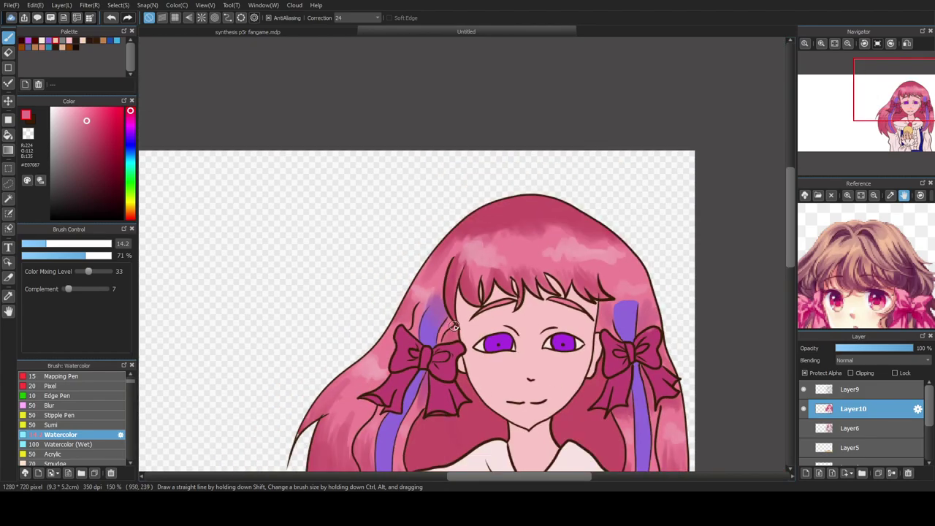
{"action": "scroll", "coordinate": [453, 327], "scroll_direction": "down", "scroll_amount": 2}
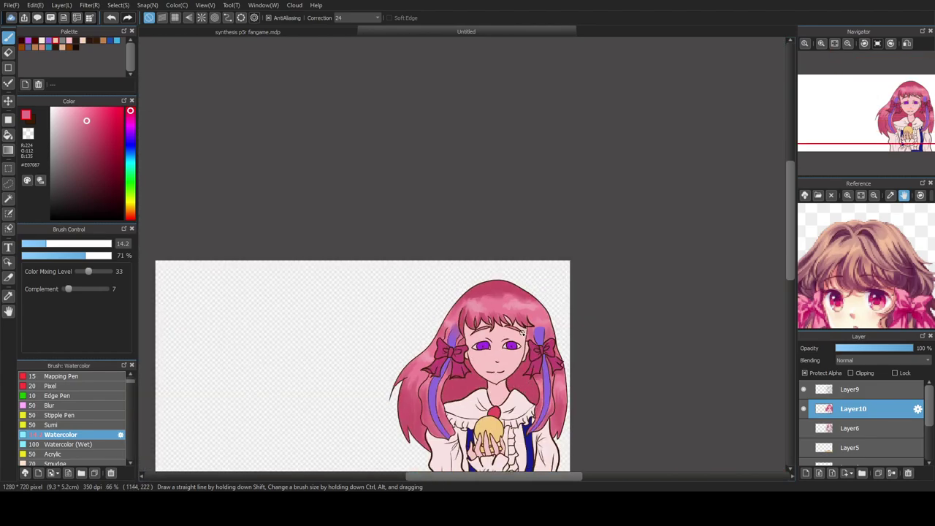
- Blend the mid pink hair color over the top of the purple ribbon above the right bow
{"action": "scroll", "coordinate": [522, 332], "scroll_direction": "up", "scroll_amount": 3}
{"action": "scroll", "coordinate": [621, 342], "scroll_direction": "up", "scroll_amount": 2}
{"action": "mouse_move", "coordinate": [505, 340]}
{"action": "left_mouse_down"}
{"action": "mouse_move", "coordinate": [503, 316]}
{"action": "mouse_move", "coordinate": [518, 309]}
{"action": "mouse_move", "coordinate": [532, 342]}
{"action": "mouse_move", "coordinate": [538, 307]}
{"action": "mouse_move", "coordinate": [553, 329]}
{"action": "mouse_move", "coordinate": [562, 316]}
{"action": "mouse_move", "coordinate": [555, 359]}
{"action": "left_mouse_up"}
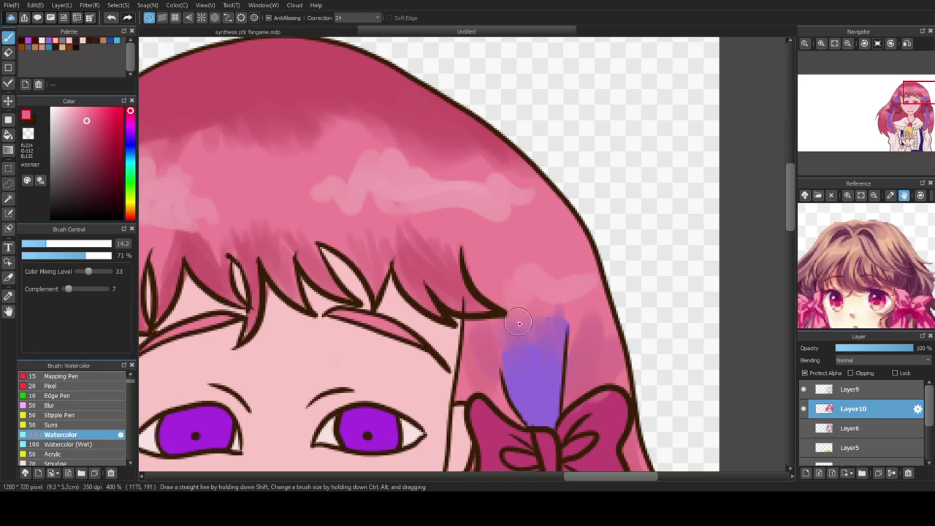
{"action": "mouse_move", "coordinate": [541, 299]}
{"action": "left_mouse_down"}
{"action": "mouse_move", "coordinate": [555, 339]}
{"action": "mouse_move", "coordinate": [557, 314]}
{"action": "mouse_move", "coordinate": [525, 364]}
{"action": "mouse_move", "coordinate": [514, 345]}
{"action": "mouse_move", "coordinate": [507, 352]}
{"action": "mouse_move", "coordinate": [515, 370]}
{"action": "mouse_move", "coordinate": [498, 334]}
{"action": "mouse_move", "coordinate": [507, 376]}
{"action": "mouse_move", "coordinate": [530, 311]}
{"action": "mouse_move", "coordinate": [546, 342]}
{"action": "mouse_move", "coordinate": [553, 330]}
{"action": "mouse_move", "coordinate": [556, 342]}
{"action": "mouse_move", "coordinate": [537, 344]}
{"action": "mouse_move", "coordinate": [519, 302]}
{"action": "mouse_move", "coordinate": [505, 344]}
{"action": "mouse_move", "coordinate": [524, 299]}
{"action": "mouse_move", "coordinate": [549, 331]}
{"action": "mouse_move", "coordinate": [529, 364]}
{"action": "mouse_move", "coordinate": [511, 307]}
{"action": "mouse_move", "coordinate": [510, 348]}
{"action": "left_mouse_up"}
{"action": "mouse_move", "coordinate": [542, 309]}
{"action": "left_mouse_down"}
{"action": "mouse_move", "coordinate": [549, 344]}
{"action": "mouse_move", "coordinate": [527, 298]}
{"action": "mouse_move", "coordinate": [559, 325]}
{"action": "mouse_move", "coordinate": [534, 296]}
{"action": "mouse_move", "coordinate": [501, 353]}
{"action": "mouse_move", "coordinate": [495, 340]}
{"action": "mouse_move", "coordinate": [540, 317]}
{"action": "mouse_move", "coordinate": [533, 310]}
{"action": "mouse_move", "coordinate": [525, 319]}
{"action": "mouse_move", "coordinate": [554, 342]}
{"action": "mouse_move", "coordinate": [489, 339]}
{"action": "left_mouse_up"}
{"action": "scroll", "coordinate": [507, 308], "scroll_direction": "down", "scroll_amount": 3}
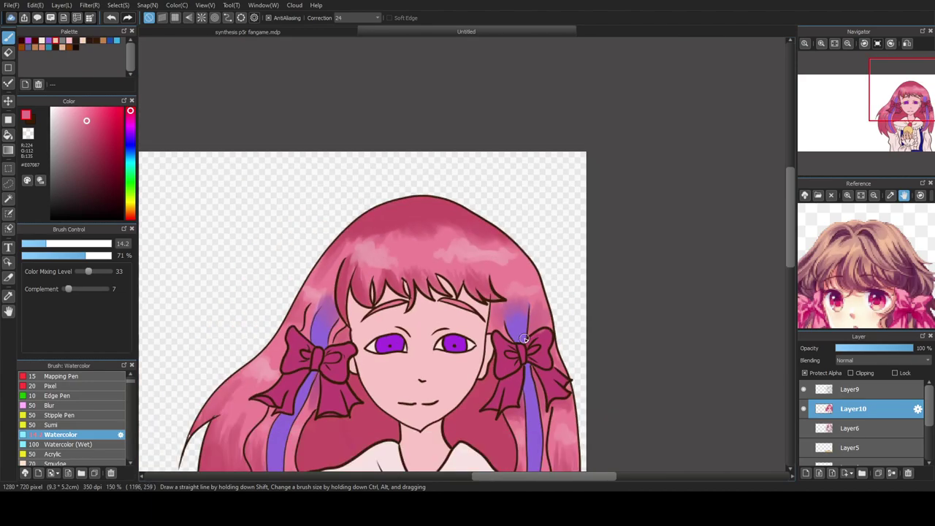
{"action": "scroll", "coordinate": [525, 339], "scroll_direction": "down", "scroll_amount": 3}
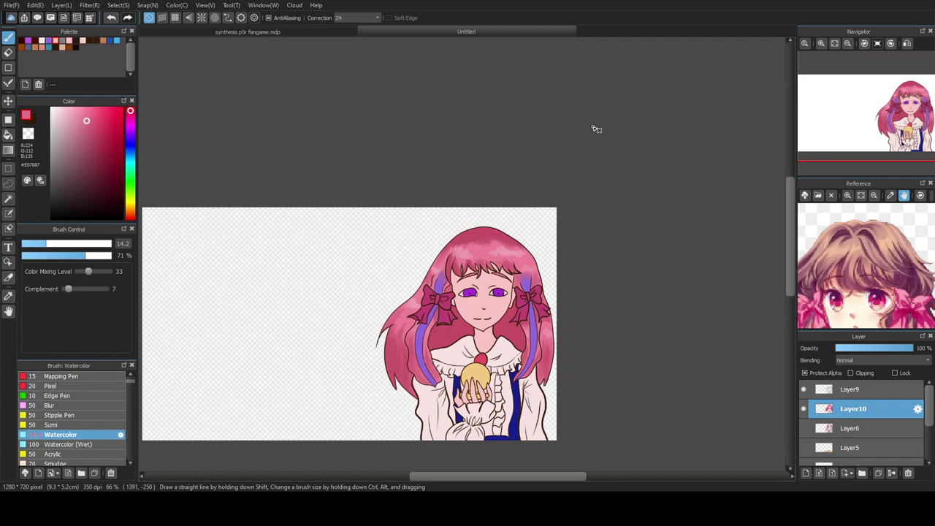
{"action": "scroll", "coordinate": [602, 245], "scroll_direction": "down", "scroll_amount": 2}
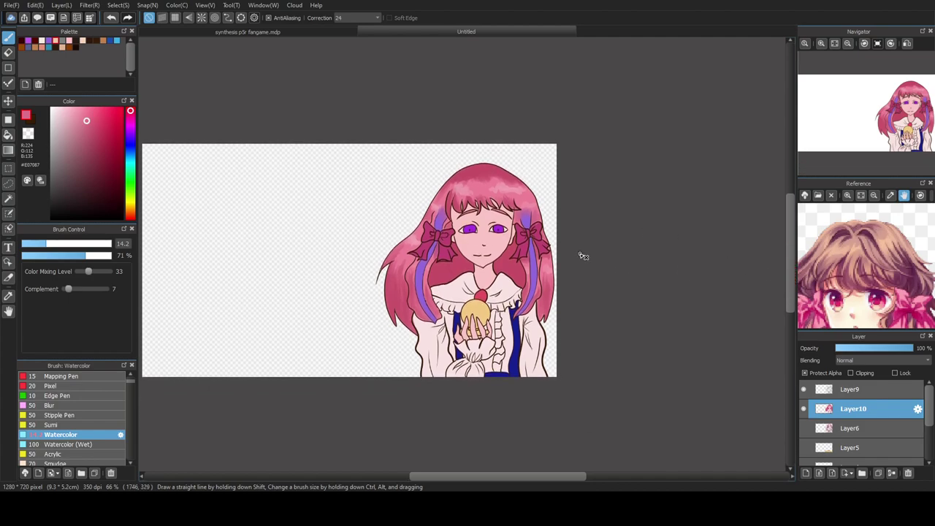
{"action": "scroll", "coordinate": [523, 218], "scroll_direction": "up", "scroll_amount": 1}
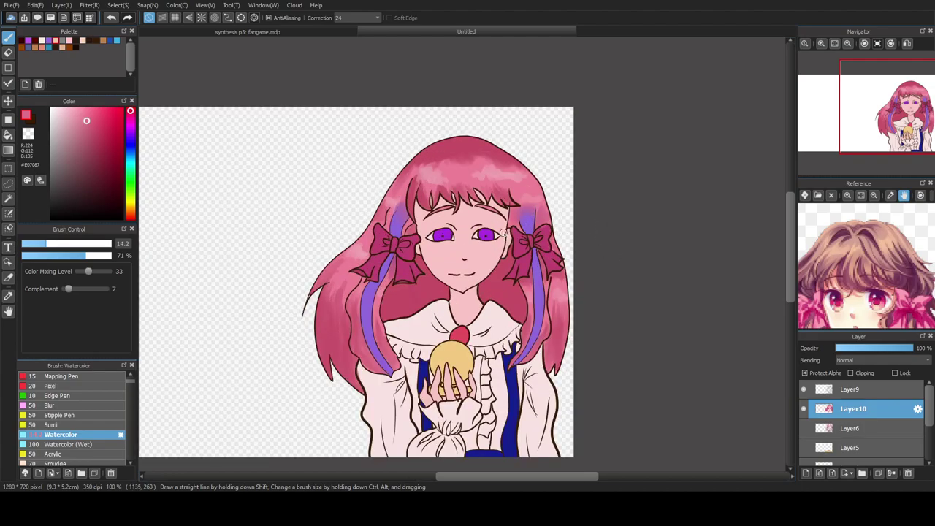
{"action": "scroll", "coordinate": [504, 232], "scroll_direction": "up", "scroll_amount": 1}
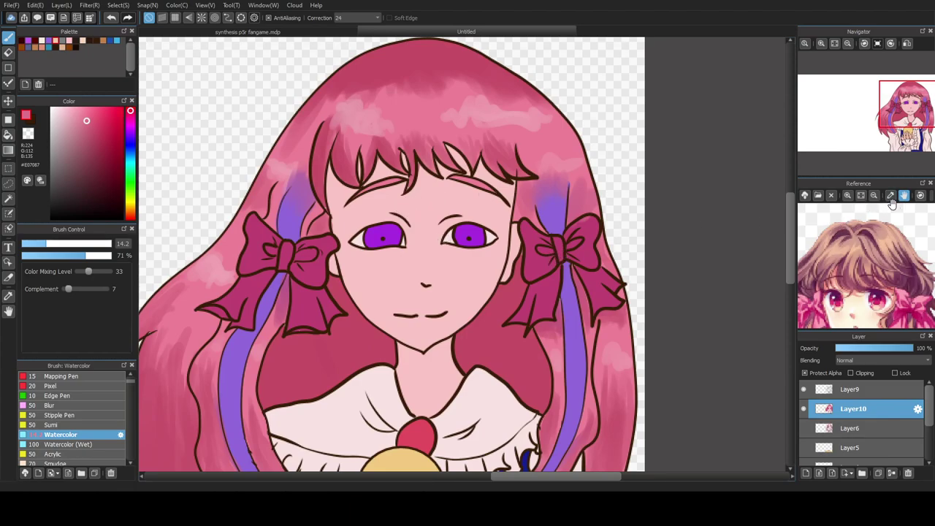
{"action": "scroll", "coordinate": [363, 222], "scroll_direction": "down", "scroll_amount": 2}
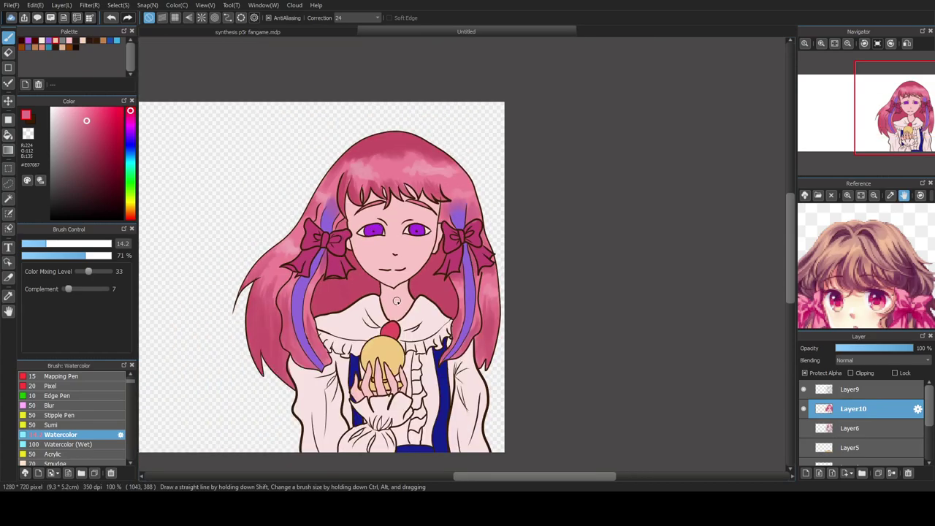
{"action": "left_click_drag", "start_coordinate": [792, 266], "coordinate": [791, 274]}
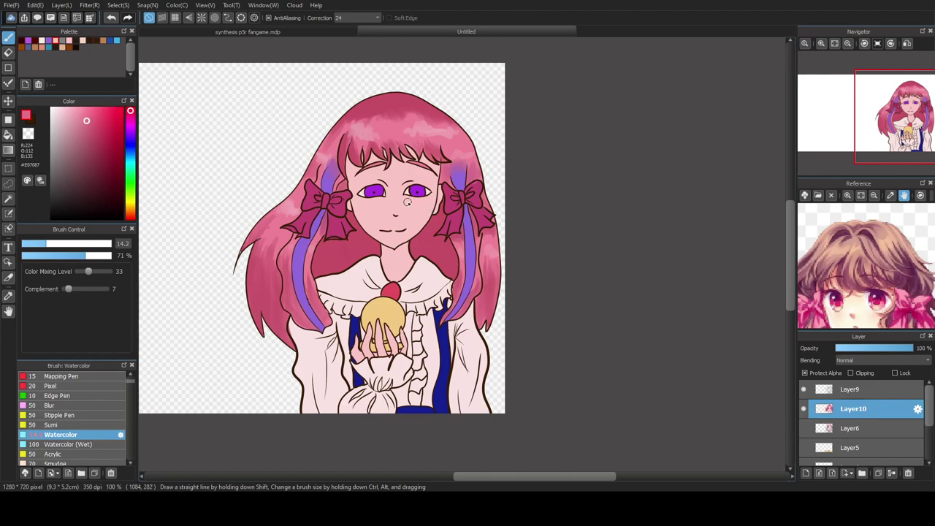
- Sample the skin tone, adjust it to #E0ADAD, reduce the brush to 7.5, and shade the forehead beside the left hairline
{"action": "scroll", "coordinate": [393, 162], "scroll_direction": "up", "scroll_amount": 3}
{"action": "key", "text": "alt"}
{"action": "left_click", "coordinate": [305, 210]}
{"action": "left_click_drag", "start_coordinate": [67, 115], "coordinate": [67, 121]}
{"action": "left_click", "coordinate": [8, 37]}
{"action": "left_click_drag", "start_coordinate": [59, 245], "coordinate": [35, 245]}
{"action": "scroll", "coordinate": [212, 152], "scroll_direction": "up", "scroll_amount": 2}
{"action": "mouse_move", "coordinate": [282, 148]}
{"action": "left_mouse_down"}
{"action": "mouse_move", "coordinate": [292, 253]}
{"action": "mouse_move", "coordinate": [290, 151]}
{"action": "mouse_move", "coordinate": [287, 164]}
{"action": "left_mouse_up"}
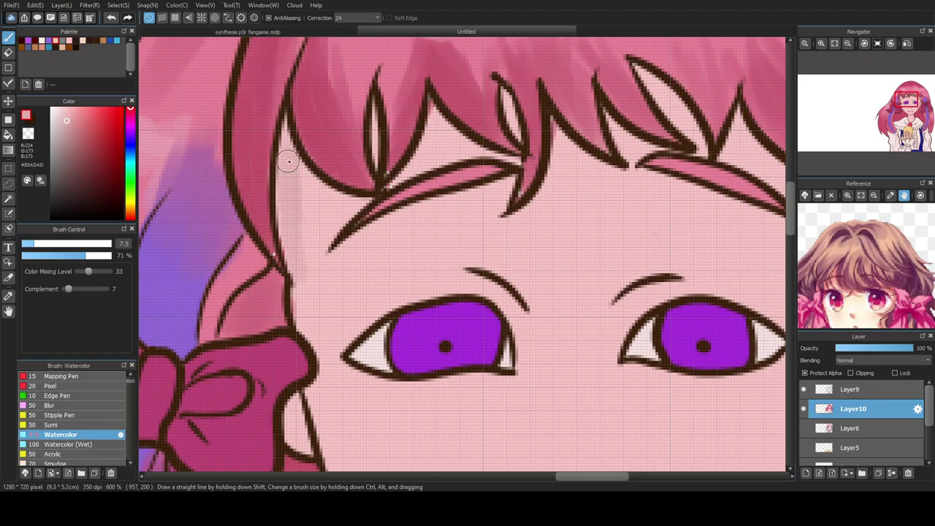
- Darken the shading color to #C78787 and paint skin shadows beneath the left and middle bangs
{"action": "left_click", "coordinate": [73, 130]}
{"action": "mouse_move", "coordinate": [293, 265]}
{"action": "left_mouse_down"}
{"action": "mouse_move", "coordinate": [300, 257]}
{"action": "mouse_move", "coordinate": [276, 167]}
{"action": "mouse_move", "coordinate": [285, 152]}
{"action": "mouse_move", "coordinate": [339, 201]}
{"action": "mouse_move", "coordinate": [319, 188]}
{"action": "mouse_move", "coordinate": [294, 198]}
{"action": "mouse_move", "coordinate": [321, 245]}
{"action": "left_mouse_up"}
{"action": "mouse_move", "coordinate": [378, 96]}
{"action": "left_mouse_down"}
{"action": "mouse_move", "coordinate": [388, 186]}
{"action": "mouse_move", "coordinate": [429, 115]}
{"action": "mouse_move", "coordinate": [429, 151]}
{"action": "mouse_move", "coordinate": [432, 138]}
{"action": "mouse_move", "coordinate": [400, 182]}
{"action": "mouse_move", "coordinate": [441, 122]}
{"action": "mouse_move", "coordinate": [473, 155]}
{"action": "mouse_move", "coordinate": [425, 128]}
{"action": "mouse_move", "coordinate": [487, 158]}
{"action": "mouse_move", "coordinate": [514, 123]}
{"action": "mouse_move", "coordinate": [507, 91]}
{"action": "mouse_move", "coordinate": [505, 148]}
{"action": "left_mouse_up"}
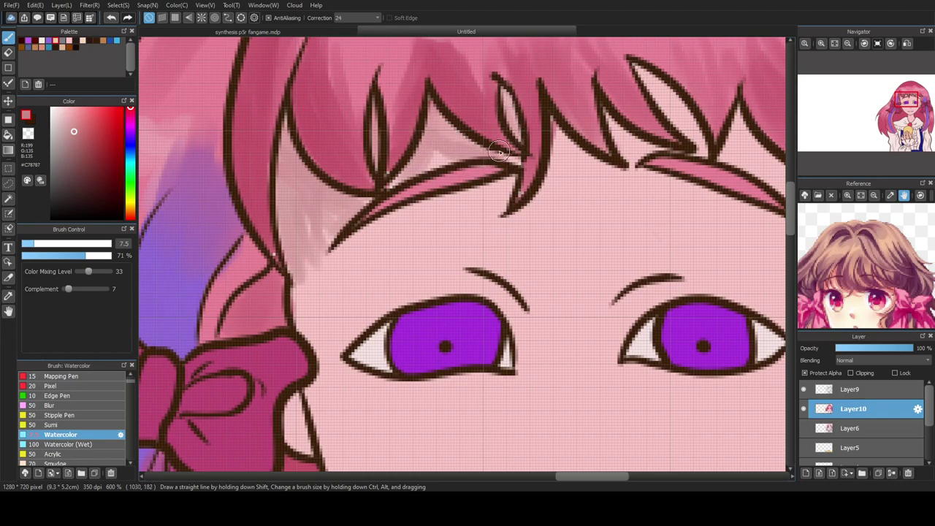
{"action": "mouse_move", "coordinate": [553, 111]}
{"action": "left_mouse_down"}
{"action": "mouse_move", "coordinate": [546, 176]}
{"action": "mouse_move", "coordinate": [556, 165]}
{"action": "mouse_move", "coordinate": [523, 217]}
{"action": "mouse_move", "coordinate": [567, 146]}
{"action": "mouse_move", "coordinate": [615, 187]}
{"action": "mouse_move", "coordinate": [598, 174]}
{"action": "mouse_move", "coordinate": [638, 168]}
{"action": "mouse_move", "coordinate": [613, 120]}
{"action": "mouse_move", "coordinate": [661, 147]}
{"action": "mouse_move", "coordinate": [652, 151]}
{"action": "mouse_move", "coordinate": [657, 100]}
{"action": "mouse_move", "coordinate": [639, 68]}
{"action": "mouse_move", "coordinate": [693, 141]}
{"action": "mouse_move", "coordinate": [648, 83]}
{"action": "mouse_move", "coordinate": [690, 159]}
{"action": "left_mouse_up"}
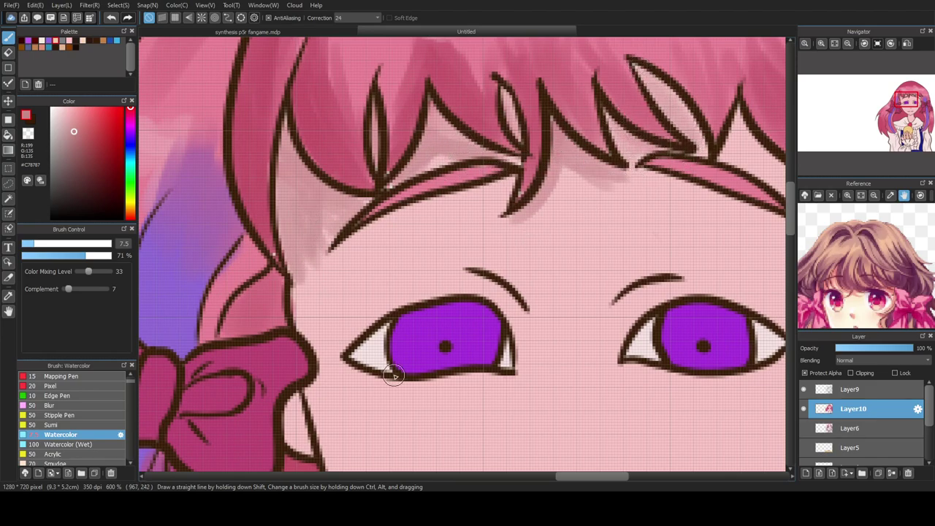
- Continue the forehead shadow beneath the right bangs and around the right eyebrow
{"action": "left_click_drag", "start_coordinate": [577, 477], "coordinate": [591, 477]}
{"action": "mouse_move", "coordinate": [612, 126]}
{"action": "left_mouse_down"}
{"action": "mouse_move", "coordinate": [701, 204]}
{"action": "mouse_move", "coordinate": [698, 187]}
{"action": "mouse_move", "coordinate": [685, 202]}
{"action": "left_mouse_up"}
{"action": "mouse_move", "coordinate": [606, 151]}
{"action": "left_mouse_down"}
{"action": "mouse_move", "coordinate": [597, 142]}
{"action": "mouse_move", "coordinate": [652, 182]}
{"action": "left_mouse_up"}
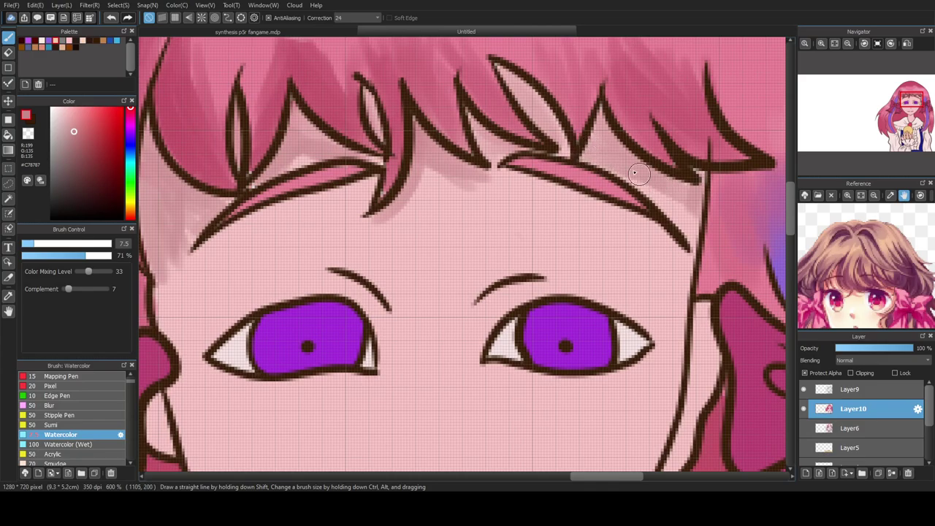
{"action": "scroll", "coordinate": [541, 183], "scroll_direction": "down", "scroll_amount": 5}
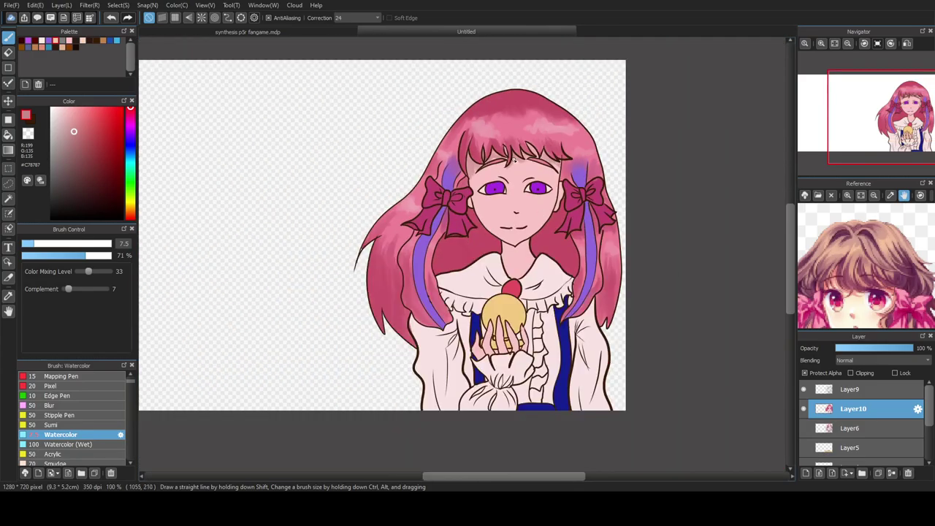
- Paint soft skin shadows along the eyelid creases above both eyes
{"action": "scroll", "coordinate": [526, 187], "scroll_direction": "up", "scroll_amount": 5}
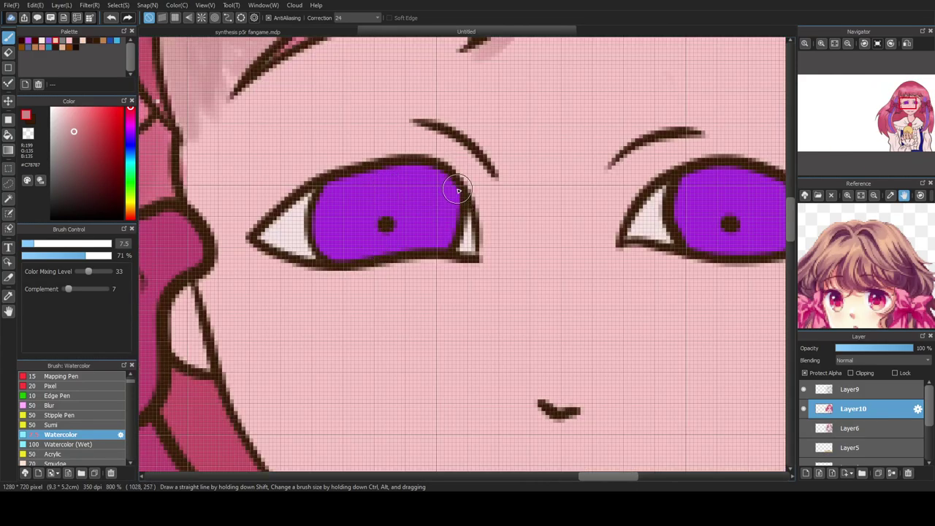
{"action": "mouse_move", "coordinate": [448, 128]}
{"action": "left_mouse_down"}
{"action": "mouse_move", "coordinate": [409, 108]}
{"action": "mouse_move", "coordinate": [485, 144]}
{"action": "mouse_move", "coordinate": [391, 110]}
{"action": "mouse_move", "coordinate": [452, 120]}
{"action": "mouse_move", "coordinate": [500, 168]}
{"action": "mouse_move", "coordinate": [385, 110]}
{"action": "left_mouse_up"}
{"action": "mouse_move", "coordinate": [606, 161]}
{"action": "left_mouse_down"}
{"action": "mouse_move", "coordinate": [634, 149]}
{"action": "mouse_move", "coordinate": [635, 125]}
{"action": "mouse_move", "coordinate": [651, 163]}
{"action": "mouse_move", "coordinate": [618, 131]}
{"action": "mouse_move", "coordinate": [699, 131]}
{"action": "left_mouse_up"}
{"action": "scroll", "coordinate": [516, 113], "scroll_direction": "down", "scroll_amount": 4}
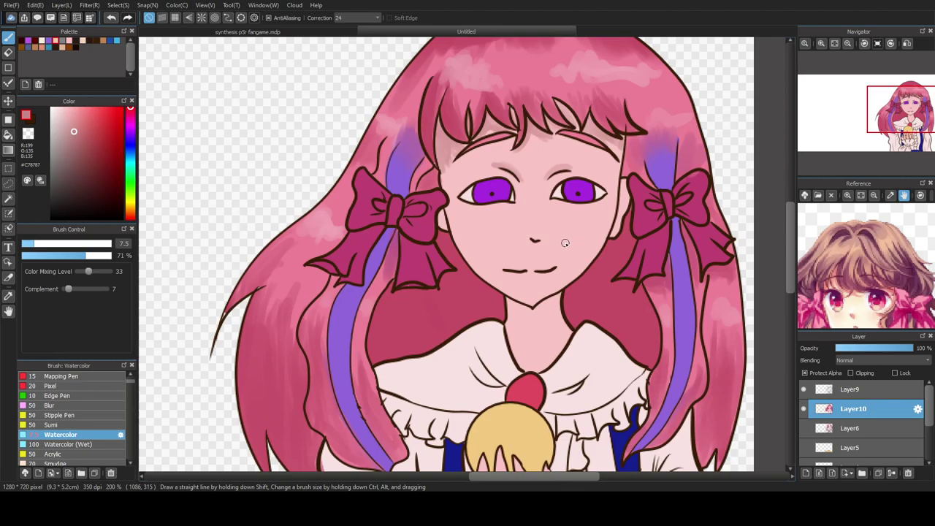
- Shade the skin around the nose and inside both ears
{"action": "scroll", "coordinate": [552, 246], "scroll_direction": "up", "scroll_amount": 2}
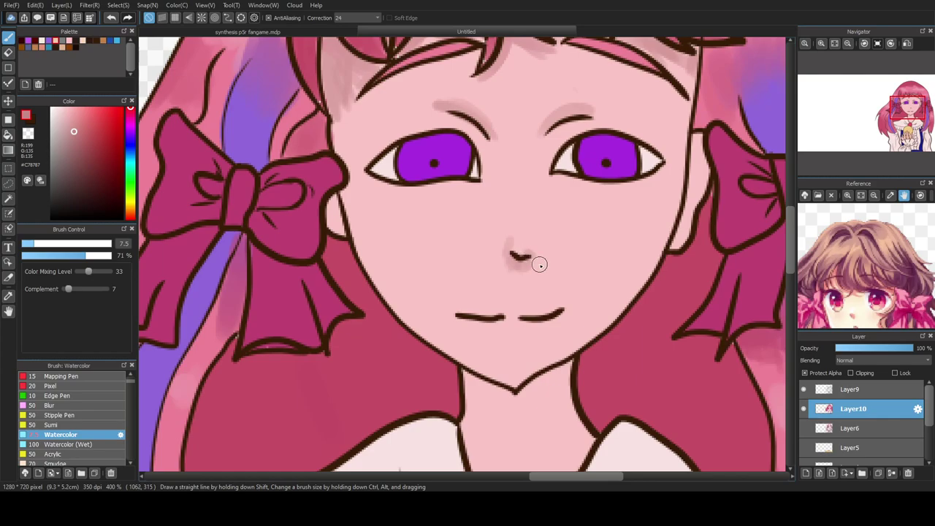
{"action": "left_click_drag", "start_coordinate": [325, 210], "coordinate": [334, 226]}
{"action": "mouse_move", "coordinate": [692, 137]}
{"action": "left_mouse_down"}
{"action": "mouse_move", "coordinate": [703, 179]}
{"action": "mouse_move", "coordinate": [694, 146]}
{"action": "mouse_move", "coordinate": [697, 186]}
{"action": "mouse_move", "coordinate": [696, 174]}
{"action": "mouse_move", "coordinate": [685, 212]}
{"action": "left_mouse_up"}
- Paint a soft lip shadow beneath the mouth line
{"action": "scroll", "coordinate": [480, 347], "scroll_direction": "up", "scroll_amount": 2}
{"action": "mouse_move", "coordinate": [482, 315]}
{"action": "left_mouse_down"}
{"action": "mouse_move", "coordinate": [502, 331]}
{"action": "mouse_move", "coordinate": [495, 315]}
{"action": "mouse_move", "coordinate": [566, 318]}
{"action": "mouse_move", "coordinate": [483, 312]}
{"action": "mouse_move", "coordinate": [540, 331]}
{"action": "mouse_move", "coordinate": [567, 318]}
{"action": "mouse_move", "coordinate": [463, 310]}
{"action": "mouse_move", "coordinate": [544, 321]}
{"action": "mouse_move", "coordinate": [575, 316]}
{"action": "left_mouse_up"}
{"action": "scroll", "coordinate": [461, 282], "scroll_direction": "down", "scroll_amount": 5}
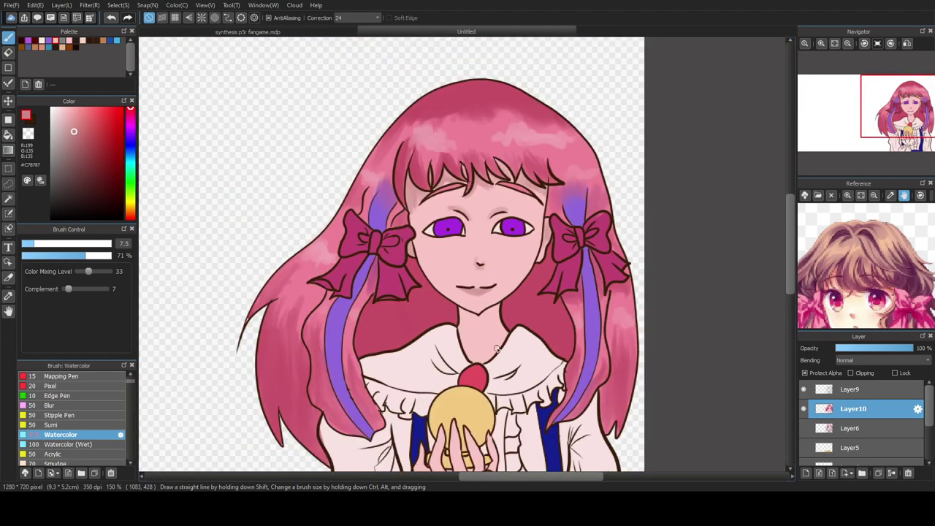
{"action": "scroll", "coordinate": [508, 320], "scroll_direction": "down", "scroll_amount": 2}
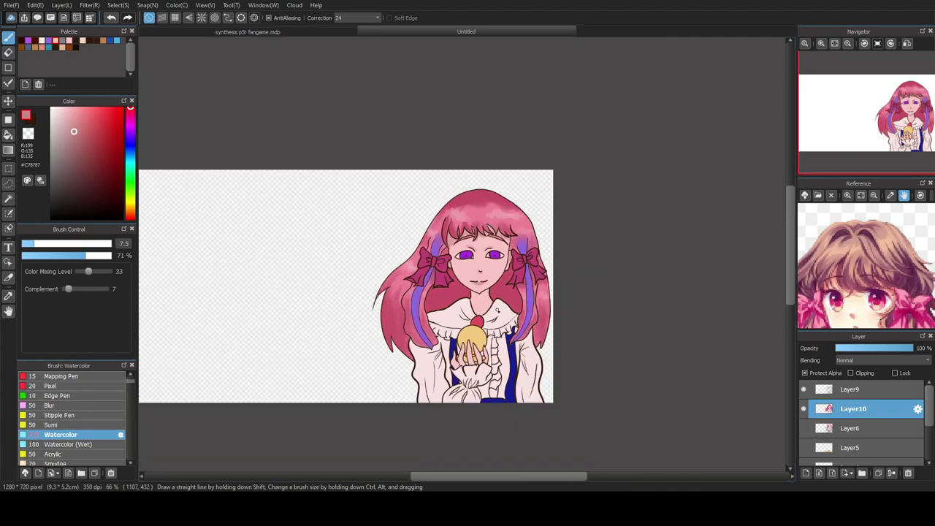
- Try soft skin shadows beneath both eyes
{"action": "scroll", "coordinate": [498, 311], "scroll_direction": "up", "scroll_amount": 5}
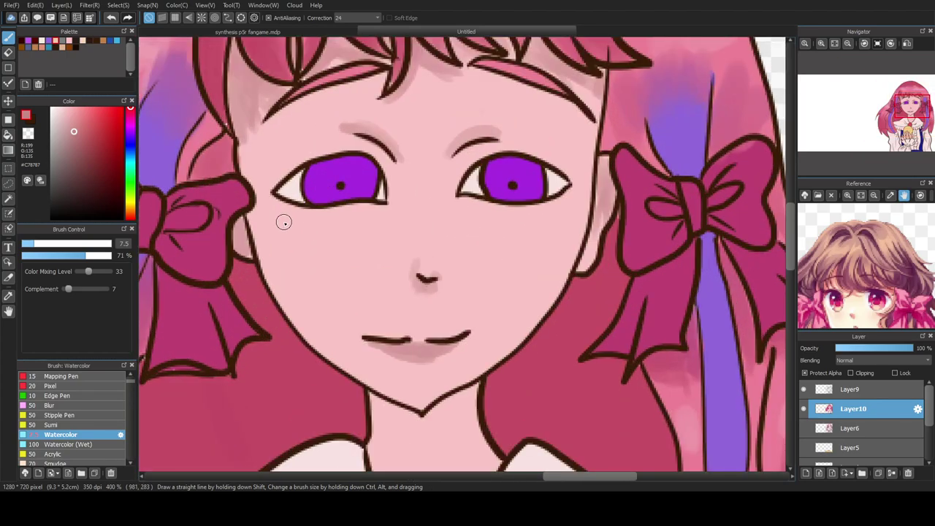
{"action": "mouse_move", "coordinate": [292, 213]}
{"action": "left_mouse_down"}
{"action": "mouse_move", "coordinate": [323, 225]}
{"action": "mouse_move", "coordinate": [374, 216]}
{"action": "left_mouse_up"}
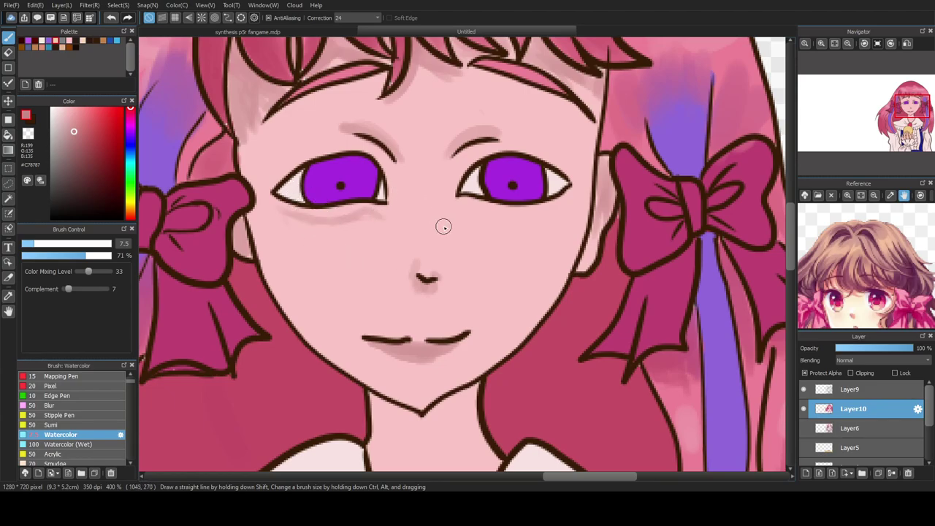
{"action": "left_click_drag", "start_coordinate": [496, 216], "coordinate": [565, 209]}
{"action": "scroll", "coordinate": [426, 209], "scroll_direction": "down", "scroll_amount": 3}
{"action": "scroll", "coordinate": [444, 221], "scroll_direction": "down", "scroll_amount": 2}
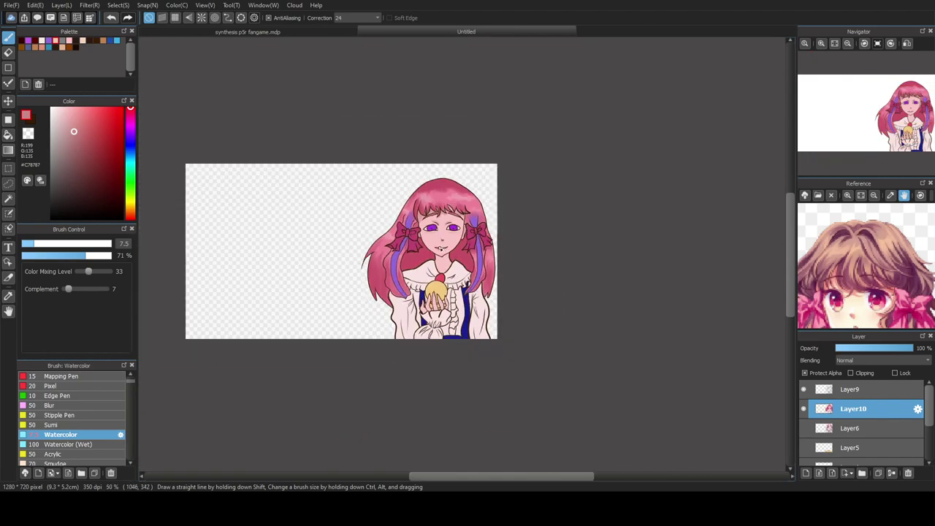
- Reposition the reference image to show the whole face, and paint a cast shadow across the neck beneath the chin
{"action": "scroll", "coordinate": [468, 232], "scroll_direction": "up", "scroll_amount": 3}
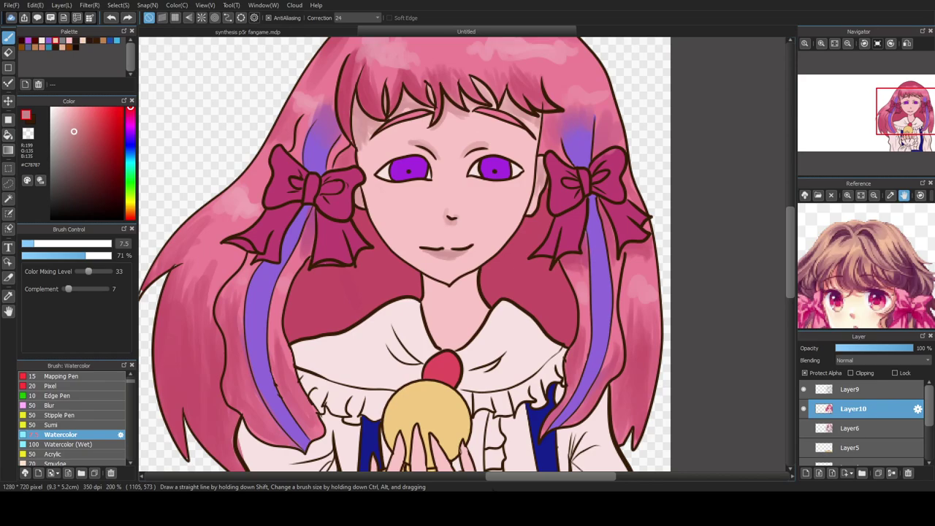
{"action": "left_click_drag", "start_coordinate": [504, 478], "coordinate": [496, 479]}
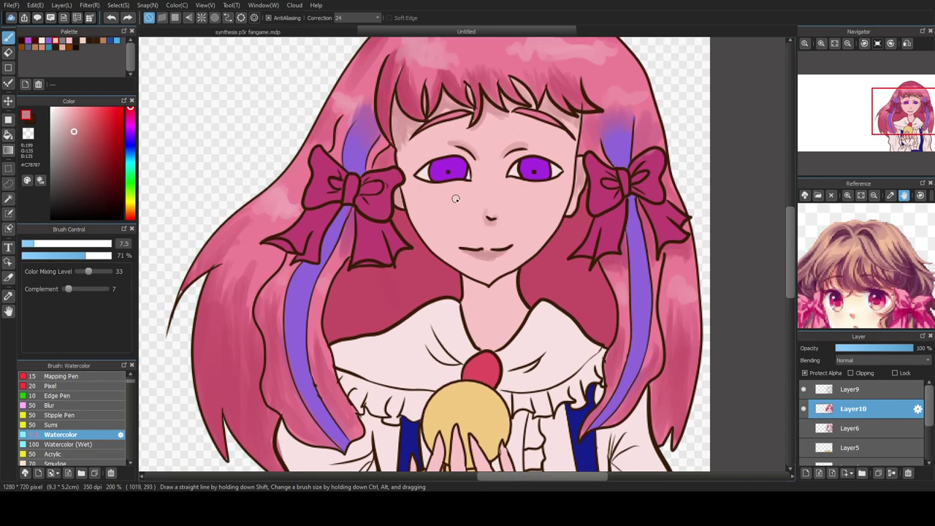
{"action": "scroll", "coordinate": [455, 198], "scroll_direction": "up", "scroll_amount": 2}
{"action": "left_click_drag", "start_coordinate": [875, 269], "coordinate": [866, 229]}
{"action": "mouse_move", "coordinate": [472, 368]}
{"action": "left_mouse_down"}
{"action": "mouse_move", "coordinate": [516, 386]}
{"action": "mouse_move", "coordinate": [470, 356]}
{"action": "mouse_move", "coordinate": [527, 387]}
{"action": "mouse_move", "coordinate": [556, 361]}
{"action": "mouse_move", "coordinate": [524, 377]}
{"action": "mouse_move", "coordinate": [571, 351]}
{"action": "mouse_move", "coordinate": [527, 387]}
{"action": "mouse_move", "coordinate": [580, 341]}
{"action": "mouse_move", "coordinate": [525, 402]}
{"action": "left_mouse_up"}
{"action": "mouse_move", "coordinate": [472, 369]}
{"action": "left_mouse_down"}
{"action": "mouse_move", "coordinate": [484, 398]}
{"action": "mouse_move", "coordinate": [500, 397]}
{"action": "mouse_move", "coordinate": [479, 375]}
{"action": "left_mouse_up"}
{"action": "mouse_move", "coordinate": [511, 401]}
{"action": "left_mouse_down"}
{"action": "mouse_move", "coordinate": [486, 387]}
{"action": "mouse_move", "coordinate": [480, 365]}
{"action": "mouse_move", "coordinate": [503, 386]}
{"action": "mouse_move", "coordinate": [484, 371]}
{"action": "left_mouse_up"}
{"action": "mouse_move", "coordinate": [542, 395]}
{"action": "left_mouse_down"}
{"action": "mouse_move", "coordinate": [567, 356]}
{"action": "mouse_move", "coordinate": [560, 382]}
{"action": "mouse_move", "coordinate": [572, 388]}
{"action": "mouse_move", "coordinate": [559, 373]}
{"action": "mouse_move", "coordinate": [526, 382]}
{"action": "mouse_move", "coordinate": [562, 352]}
{"action": "left_mouse_up"}
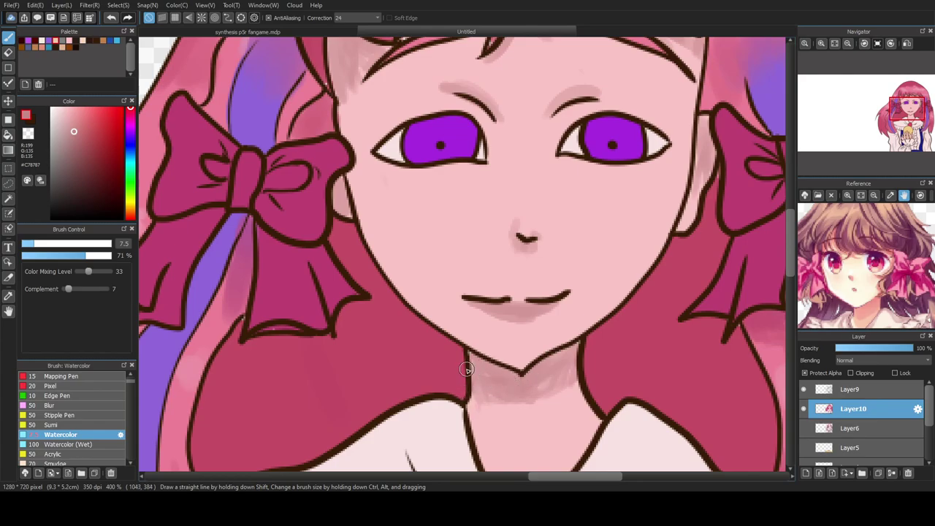
{"action": "mouse_move", "coordinate": [576, 380]}
{"action": "left_mouse_down"}
{"action": "mouse_move", "coordinate": [547, 393]}
{"action": "mouse_move", "coordinate": [552, 371]}
{"action": "mouse_move", "coordinate": [569, 389]}
{"action": "left_mouse_up"}
{"action": "scroll", "coordinate": [488, 419], "scroll_direction": "down", "scroll_amount": 5}
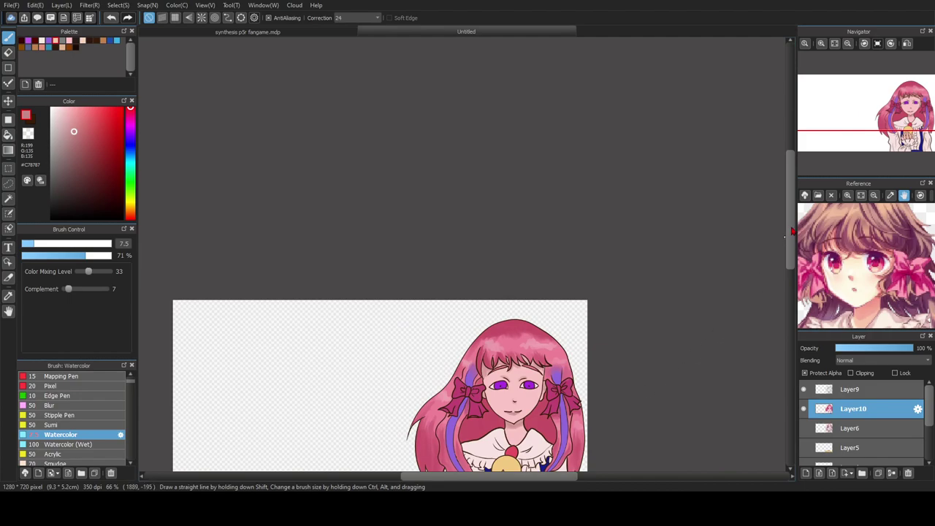
{"action": "left_click_drag", "start_coordinate": [792, 231], "coordinate": [794, 257]}
{"action": "scroll", "coordinate": [792, 255], "scroll_direction": "down", "scroll_amount": 2}
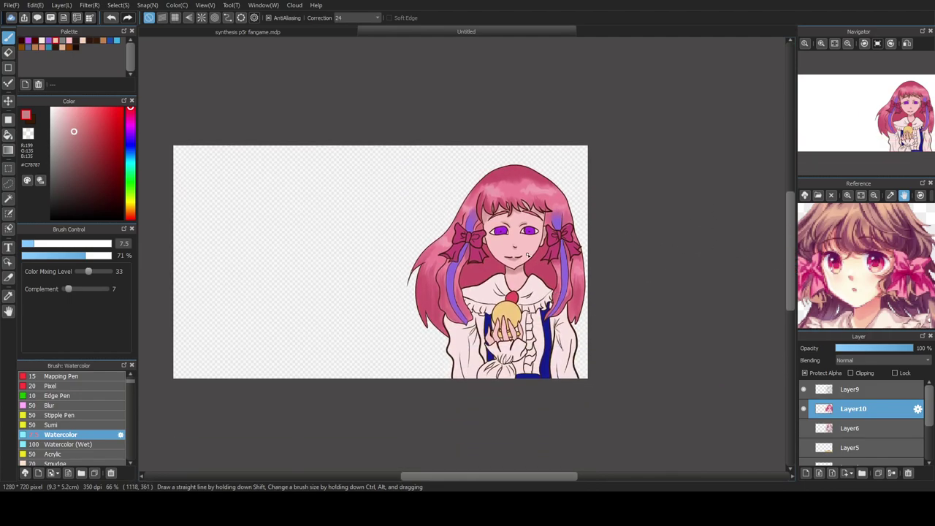
{"action": "scroll", "coordinate": [514, 249], "scroll_direction": "up", "scroll_amount": 2}
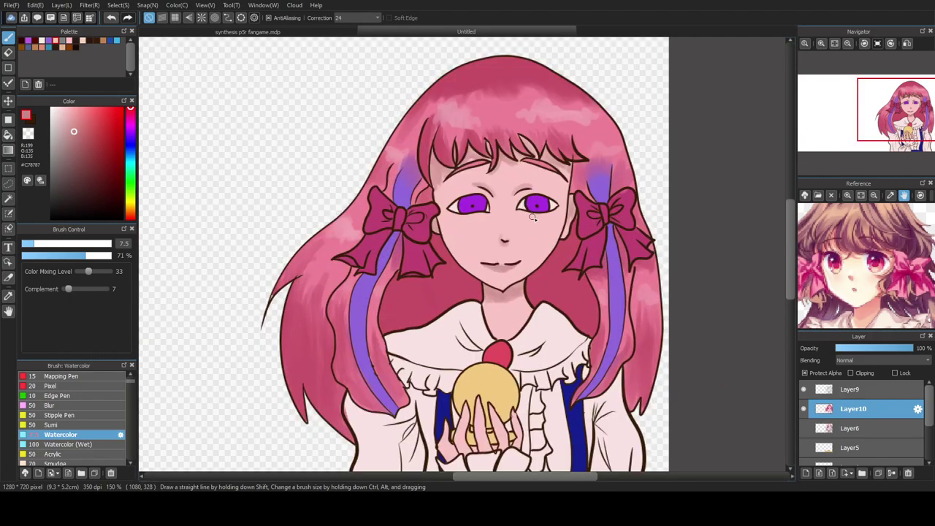
{"action": "scroll", "coordinate": [513, 226], "scroll_direction": "down", "scroll_amount": 1}
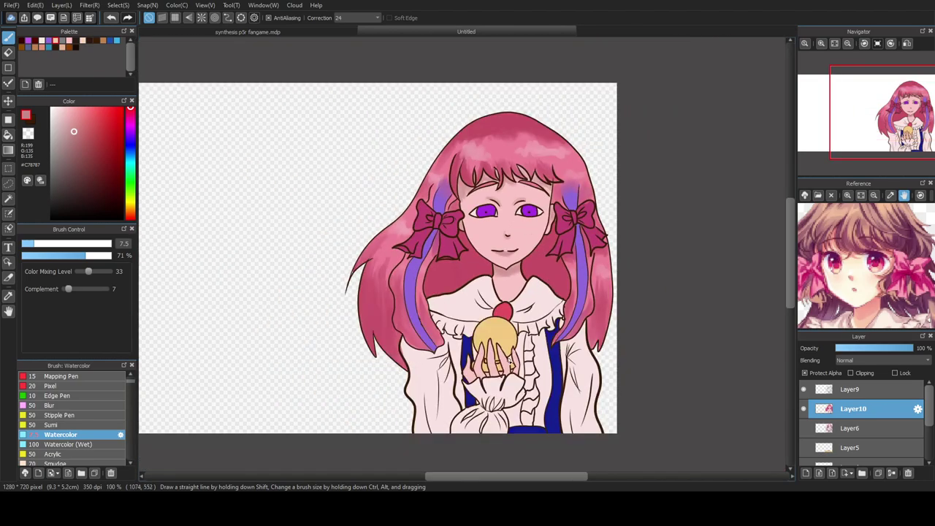
- Shade the palm and the lower parts of the fingers holding the yellow ball
{"action": "left_click_drag", "start_coordinate": [789, 222], "coordinate": [793, 283]}
{"action": "scroll", "coordinate": [500, 320], "scroll_direction": "up", "scroll_amount": 3}
{"action": "scroll", "coordinate": [397, 309], "scroll_direction": "up", "scroll_amount": 2}
{"action": "left_click_drag", "start_coordinate": [421, 337], "coordinate": [414, 317]}
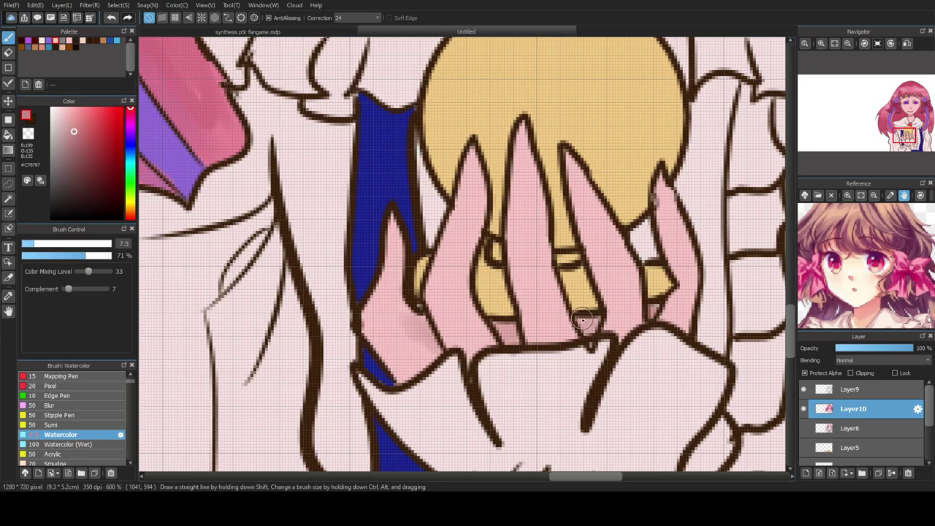
{"action": "left_click_drag", "start_coordinate": [510, 322], "coordinate": [520, 318]}
{"action": "mouse_move", "coordinate": [460, 302]}
{"action": "left_mouse_down"}
{"action": "mouse_move", "coordinate": [439, 284]}
{"action": "mouse_move", "coordinate": [453, 263]}
{"action": "left_mouse_up"}
{"action": "mouse_move", "coordinate": [538, 295]}
{"action": "left_mouse_down"}
{"action": "mouse_move", "coordinate": [521, 252]}
{"action": "mouse_move", "coordinate": [555, 312]}
{"action": "mouse_move", "coordinate": [545, 303]}
{"action": "mouse_move", "coordinate": [540, 321]}
{"action": "mouse_move", "coordinate": [528, 311]}
{"action": "mouse_move", "coordinate": [534, 291]}
{"action": "mouse_move", "coordinate": [551, 325]}
{"action": "mouse_move", "coordinate": [451, 302]}
{"action": "left_mouse_up"}
{"action": "left_click_drag", "start_coordinate": [465, 334], "coordinate": [456, 310]}
{"action": "mouse_move", "coordinate": [609, 280]}
{"action": "left_mouse_down"}
{"action": "mouse_move", "coordinate": [618, 298]}
{"action": "mouse_move", "coordinate": [628, 280]}
{"action": "mouse_move", "coordinate": [617, 300]}
{"action": "mouse_move", "coordinate": [636, 327]}
{"action": "left_mouse_up"}
{"action": "left_click_drag", "start_coordinate": [687, 295], "coordinate": [666, 322]}
{"action": "mouse_move", "coordinate": [539, 310]}
{"action": "left_mouse_down"}
{"action": "mouse_move", "coordinate": [525, 331]}
{"action": "mouse_move", "coordinate": [564, 344]}
{"action": "mouse_move", "coordinate": [568, 320]}
{"action": "mouse_move", "coordinate": [570, 335]}
{"action": "mouse_move", "coordinate": [471, 332]}
{"action": "mouse_move", "coordinate": [447, 315]}
{"action": "mouse_move", "coordinate": [456, 338]}
{"action": "mouse_move", "coordinate": [481, 342]}
{"action": "mouse_move", "coordinate": [448, 296]}
{"action": "mouse_move", "coordinate": [446, 324]}
{"action": "mouse_move", "coordinate": [456, 336]}
{"action": "mouse_move", "coordinate": [469, 335]}
{"action": "mouse_move", "coordinate": [455, 295]}
{"action": "left_mouse_up"}
{"action": "scroll", "coordinate": [455, 295], "scroll_direction": "down", "scroll_amount": 5}
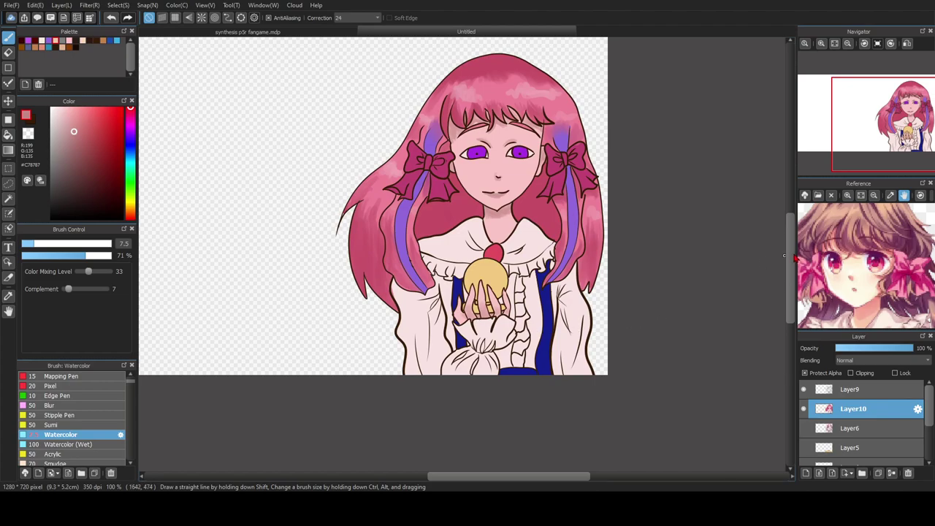
- Sample the iris purple, adjust it to #902BC0, and brush it over the upper part of the left iris
{"action": "scroll", "coordinate": [728, 224], "scroll_direction": "up", "scroll_amount": 2}
{"action": "scroll", "coordinate": [286, 140], "scroll_direction": "up", "scroll_amount": 8}
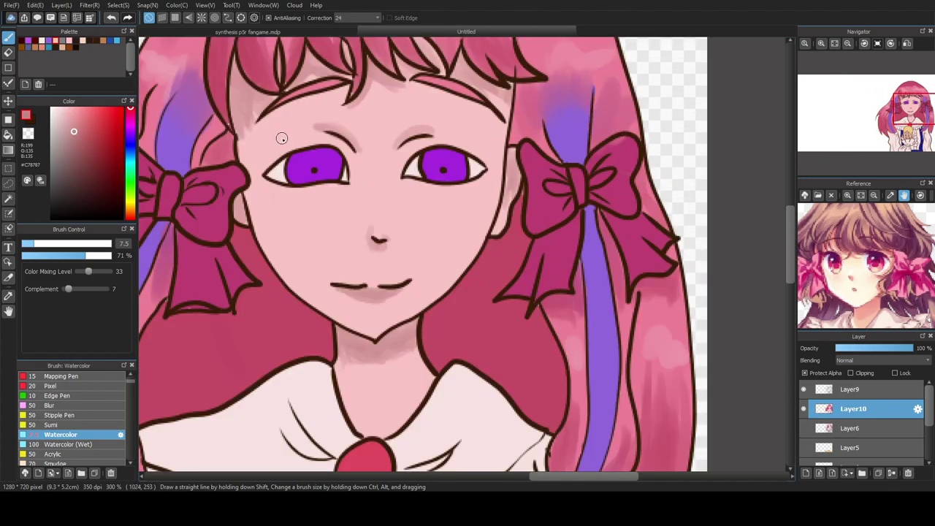
{"action": "scroll", "coordinate": [283, 201], "scroll_direction": "down", "scroll_amount": 2}
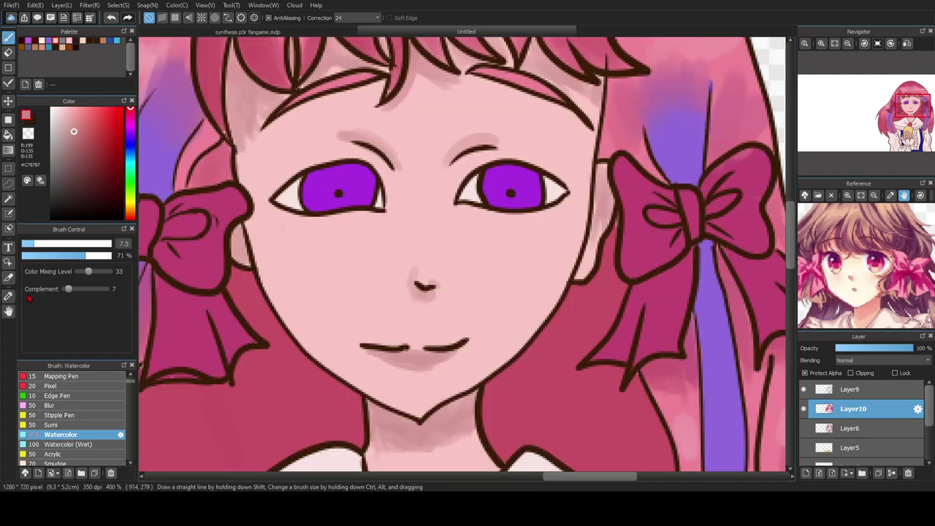
{"action": "key", "text": "i"}
{"action": "left_click", "coordinate": [319, 198]}
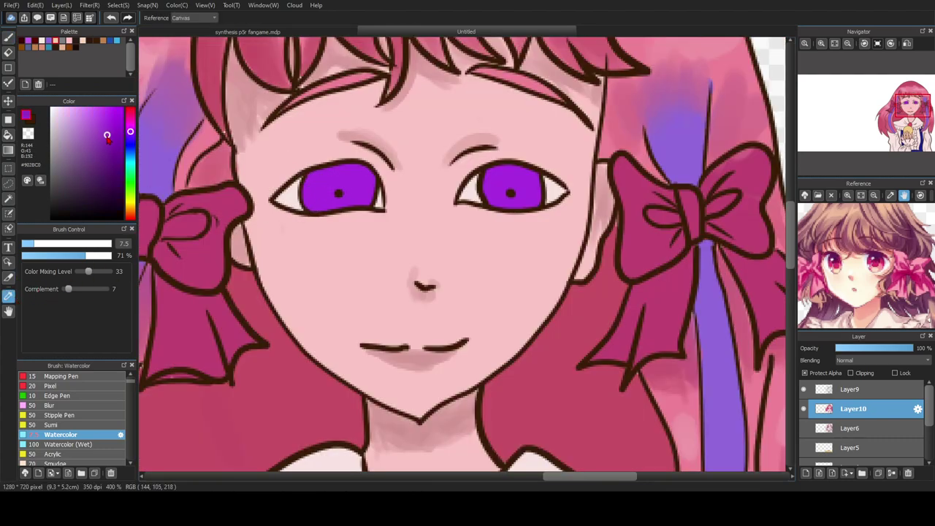
{"action": "left_click", "coordinate": [8, 38]}
{"action": "scroll", "coordinate": [321, 202], "scroll_direction": "up", "scroll_amount": 3}
{"action": "left_click_drag", "start_coordinate": [284, 139], "coordinate": [322, 125]}
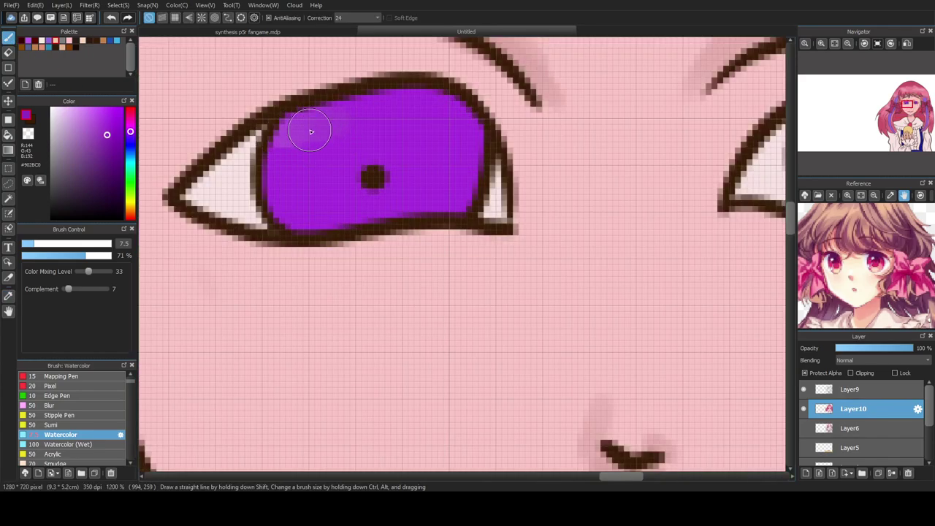
- Darken the purple to #771EA1 and shade the upper part of both irises
{"action": "left_click", "coordinate": [109, 148]}
{"action": "mouse_move", "coordinate": [287, 147]}
{"action": "left_mouse_down"}
{"action": "mouse_move", "coordinate": [435, 112]}
{"action": "mouse_move", "coordinate": [300, 128]}
{"action": "mouse_move", "coordinate": [287, 144]}
{"action": "mouse_move", "coordinate": [342, 104]}
{"action": "mouse_move", "coordinate": [472, 127]}
{"action": "mouse_move", "coordinate": [337, 129]}
{"action": "mouse_move", "coordinate": [273, 174]}
{"action": "mouse_move", "coordinate": [377, 112]}
{"action": "mouse_move", "coordinate": [274, 143]}
{"action": "mouse_move", "coordinate": [440, 109]}
{"action": "mouse_move", "coordinate": [421, 122]}
{"action": "mouse_move", "coordinate": [300, 143]}
{"action": "mouse_move", "coordinate": [429, 125]}
{"action": "mouse_move", "coordinate": [407, 101]}
{"action": "mouse_move", "coordinate": [442, 122]}
{"action": "left_mouse_up"}
{"action": "left_click_drag", "start_coordinate": [606, 479], "coordinate": [635, 481]}
{"action": "mouse_move", "coordinate": [351, 129]}
{"action": "left_mouse_down"}
{"action": "mouse_move", "coordinate": [355, 157]}
{"action": "mouse_move", "coordinate": [382, 111]}
{"action": "mouse_move", "coordinate": [368, 128]}
{"action": "mouse_move", "coordinate": [470, 102]}
{"action": "mouse_move", "coordinate": [360, 112]}
{"action": "mouse_move", "coordinate": [497, 132]}
{"action": "mouse_move", "coordinate": [341, 162]}
{"action": "mouse_move", "coordinate": [491, 129]}
{"action": "mouse_move", "coordinate": [423, 112]}
{"action": "mouse_move", "coordinate": [350, 122]}
{"action": "mouse_move", "coordinate": [384, 105]}
{"action": "mouse_move", "coordinate": [360, 112]}
{"action": "mouse_move", "coordinate": [366, 100]}
{"action": "mouse_move", "coordinate": [491, 133]}
{"action": "mouse_move", "coordinate": [309, 150]}
{"action": "left_mouse_up"}
{"action": "scroll", "coordinate": [299, 175], "scroll_direction": "down", "scroll_amount": 5}
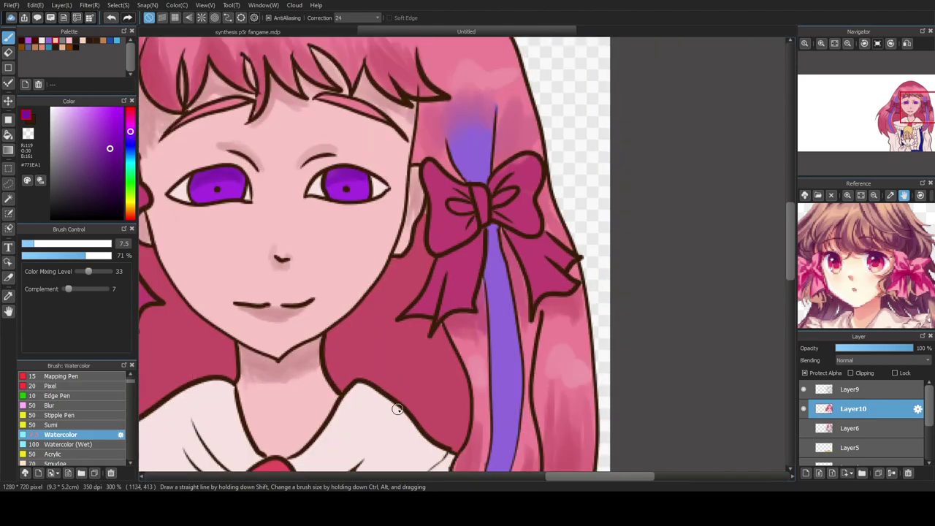
- Lighten the purple to #CF8BEF and brush watercolor highlights onto the lower part of both irises
{"action": "left_click_drag", "start_coordinate": [597, 480], "coordinate": [577, 481]}
{"action": "scroll", "coordinate": [344, 199], "scroll_direction": "up", "scroll_amount": 2}
{"action": "left_click", "coordinate": [85, 119]}
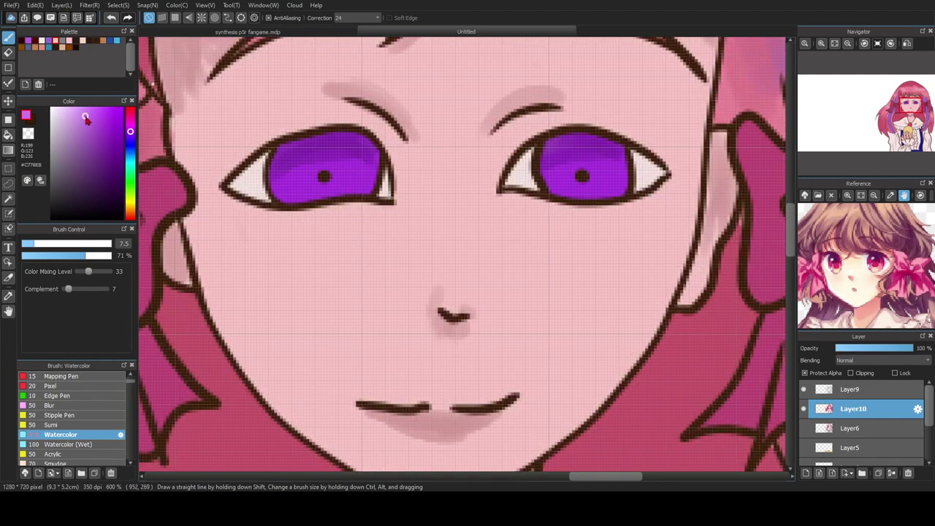
{"action": "scroll", "coordinate": [265, 177], "scroll_direction": "up", "scroll_amount": 1}
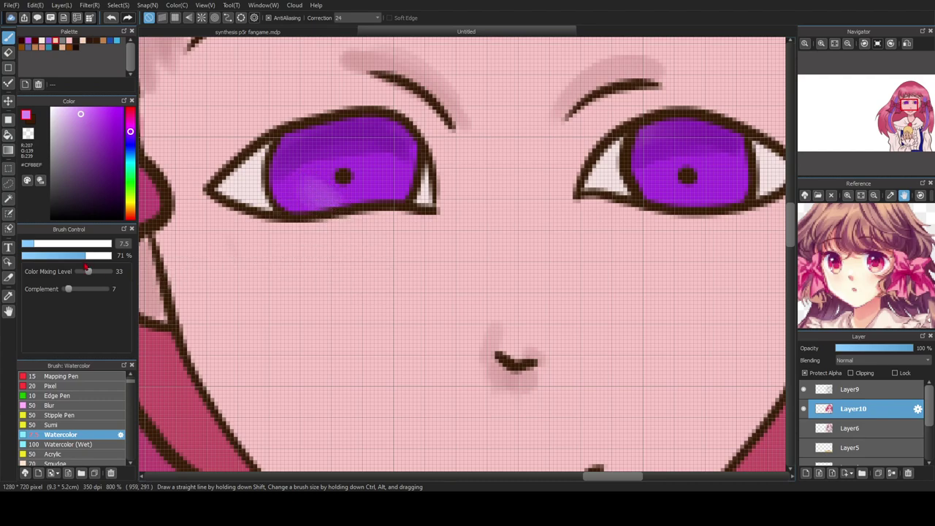
{"action": "mouse_move", "coordinate": [312, 189]}
{"action": "left_mouse_down"}
{"action": "mouse_move", "coordinate": [384, 198]}
{"action": "mouse_move", "coordinate": [338, 210]}
{"action": "mouse_move", "coordinate": [347, 182]}
{"action": "mouse_move", "coordinate": [365, 190]}
{"action": "mouse_move", "coordinate": [336, 198]}
{"action": "mouse_move", "coordinate": [298, 193]}
{"action": "mouse_move", "coordinate": [351, 197]}
{"action": "left_mouse_up"}
{"action": "mouse_move", "coordinate": [664, 194]}
{"action": "left_mouse_down"}
{"action": "mouse_move", "coordinate": [708, 197]}
{"action": "mouse_move", "coordinate": [680, 201]}
{"action": "mouse_move", "coordinate": [660, 181]}
{"action": "mouse_move", "coordinate": [701, 200]}
{"action": "mouse_move", "coordinate": [676, 187]}
{"action": "mouse_move", "coordinate": [682, 198]}
{"action": "mouse_move", "coordinate": [716, 198]}
{"action": "mouse_move", "coordinate": [666, 192]}
{"action": "mouse_move", "coordinate": [723, 191]}
{"action": "mouse_move", "coordinate": [662, 190]}
{"action": "mouse_move", "coordinate": [705, 203]}
{"action": "mouse_move", "coordinate": [674, 199]}
{"action": "mouse_move", "coordinate": [653, 183]}
{"action": "mouse_move", "coordinate": [681, 196]}
{"action": "mouse_move", "coordinate": [707, 189]}
{"action": "mouse_move", "coordinate": [670, 191]}
{"action": "mouse_move", "coordinate": [720, 189]}
{"action": "mouse_move", "coordinate": [662, 194]}
{"action": "left_mouse_up"}
{"action": "scroll", "coordinate": [662, 194], "scroll_direction": "down", "scroll_amount": 2}
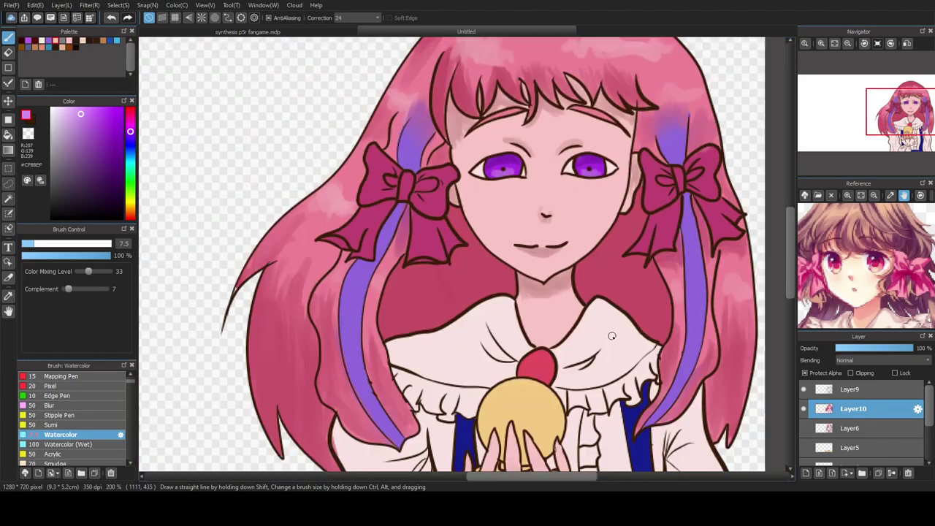
{"action": "scroll", "coordinate": [629, 219], "scroll_direction": "down", "scroll_amount": 1}
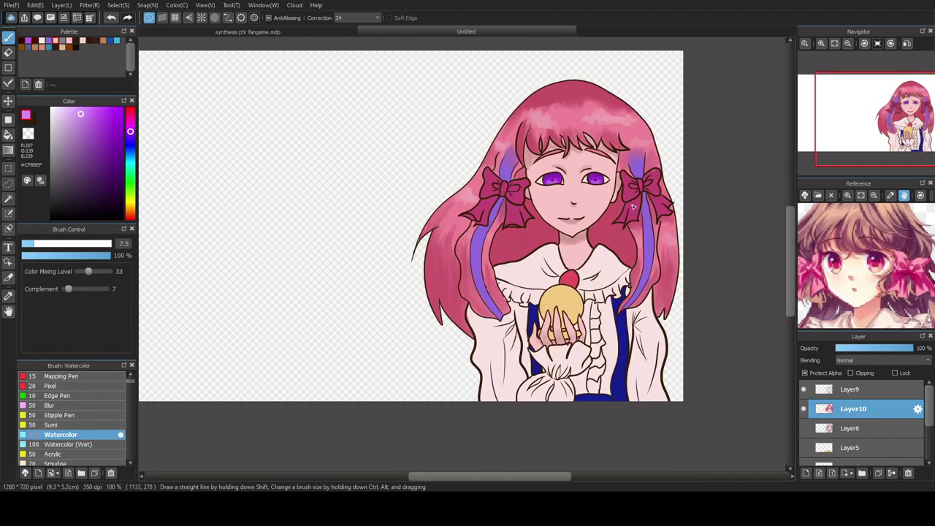
{"action": "scroll", "coordinate": [596, 145], "scroll_direction": "down", "scroll_amount": 1}
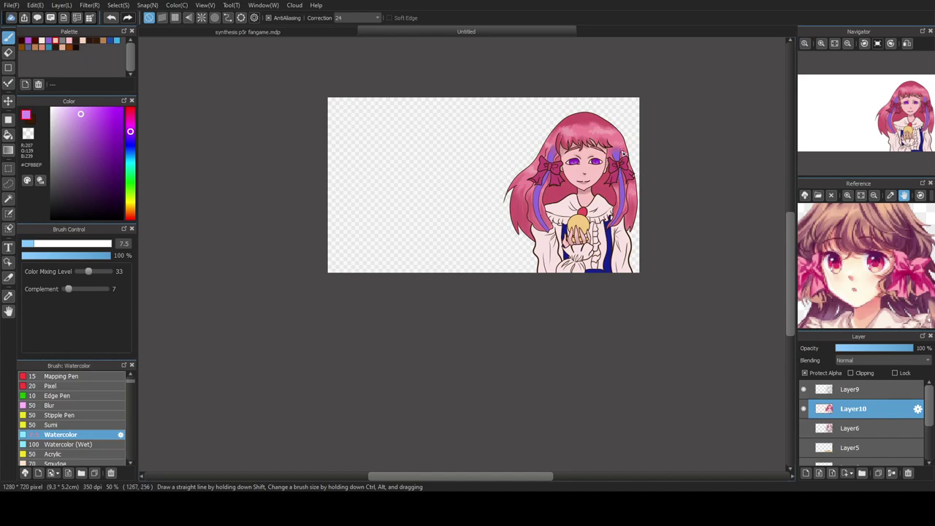
- Lighten the color further to #DCB3EF and add brighter highlights to the lower part of both irises
{"action": "scroll", "coordinate": [611, 164], "scroll_direction": "up", "scroll_amount": 3}
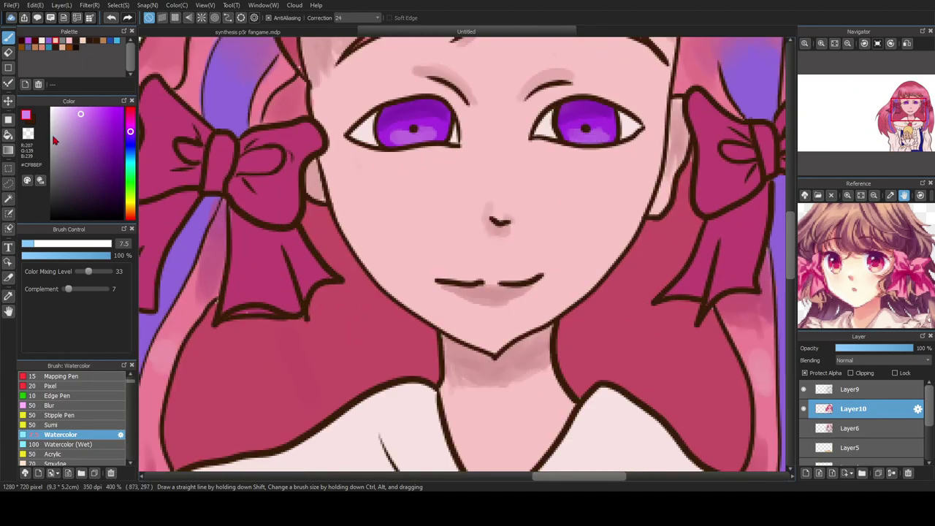
{"action": "scroll", "coordinate": [391, 170], "scroll_direction": "up", "scroll_amount": 1}
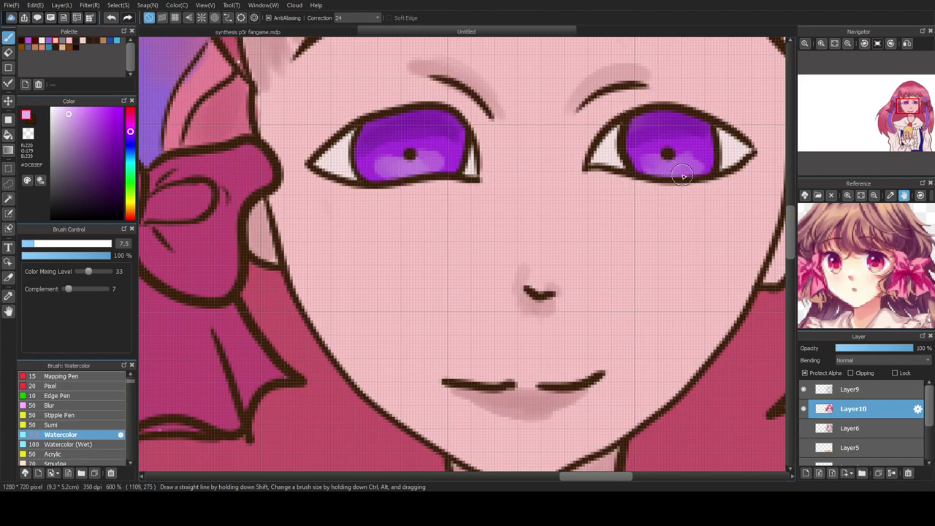
{"action": "scroll", "coordinate": [443, 125], "scroll_direction": "down", "scroll_amount": 3}
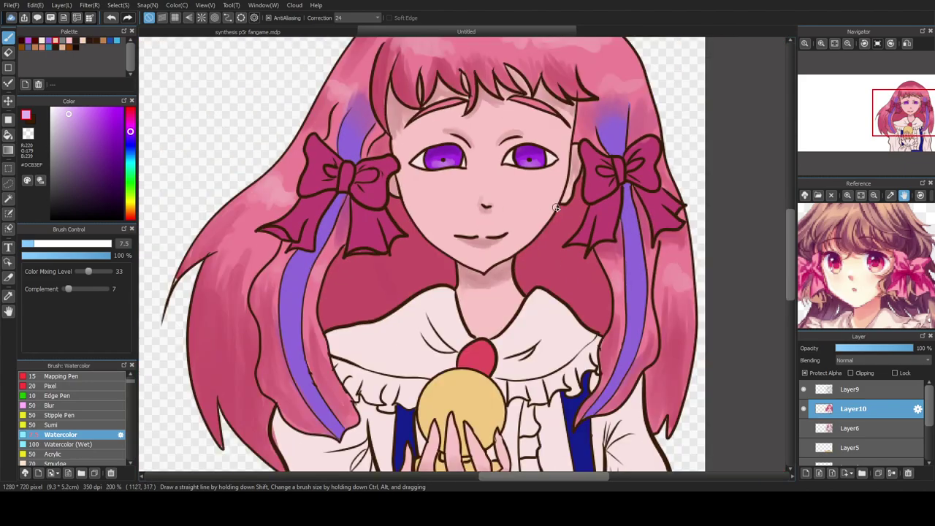
{"action": "scroll", "coordinate": [512, 150], "scroll_direction": "down", "scroll_amount": 2}
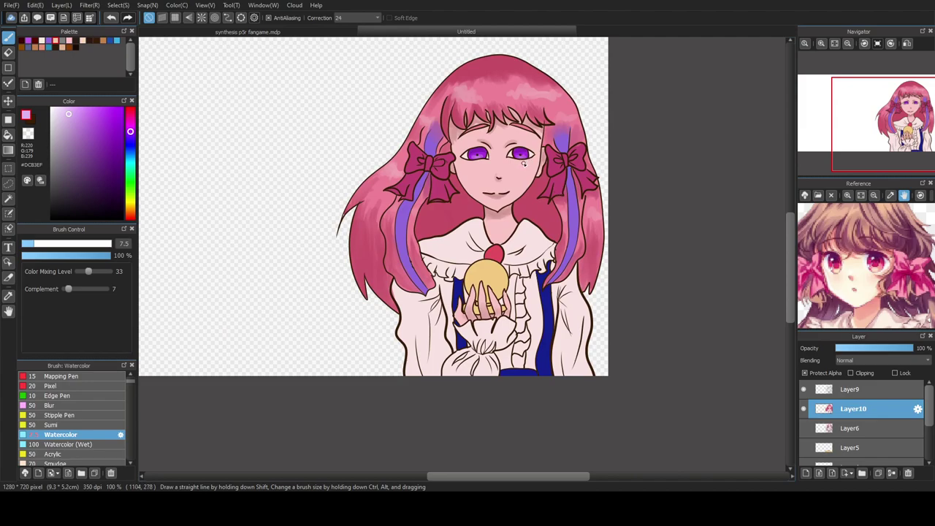
- Draw pointed eyeliner wings at the outer corners of both eyes with the Pen brush in near-black #0B0011
{"action": "scroll", "coordinate": [509, 155], "scroll_direction": "up", "scroll_amount": 5}
{"action": "left_click_drag", "start_coordinate": [81, 127], "coordinate": [122, 210]}
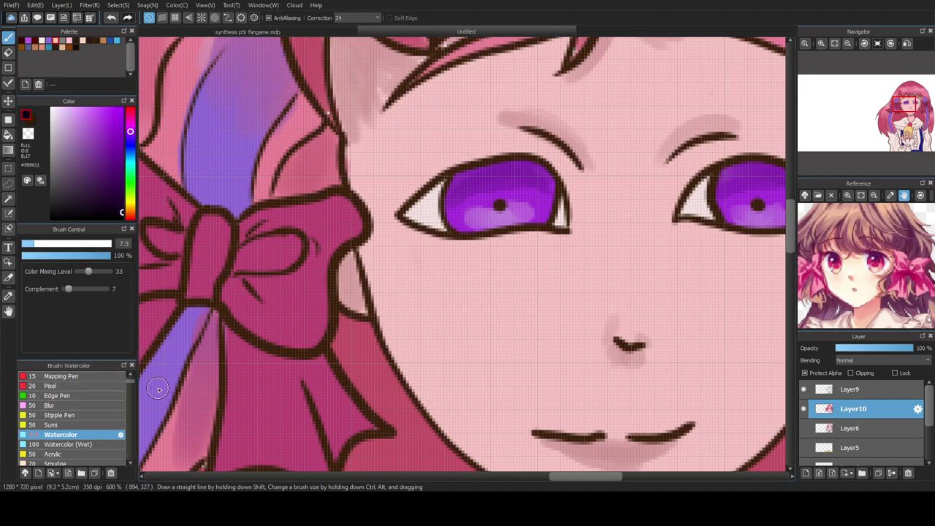
{"action": "left_click_drag", "start_coordinate": [130, 384], "coordinate": [131, 377]}
{"action": "left_click", "coordinate": [97, 397]}
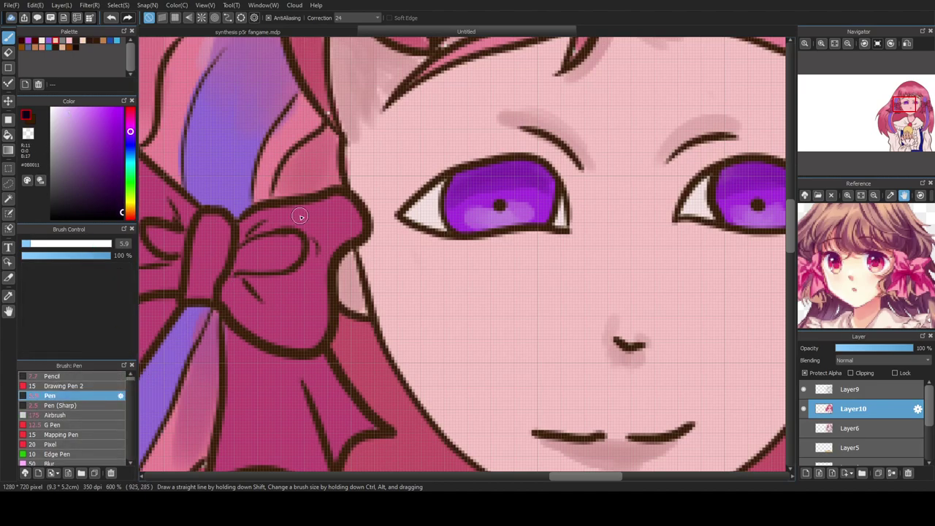
{"action": "scroll", "coordinate": [412, 218], "scroll_direction": "up", "scroll_amount": 1}
{"action": "mouse_move", "coordinate": [442, 214]}
{"action": "left_mouse_down"}
{"action": "mouse_move", "coordinate": [395, 212]}
{"action": "mouse_move", "coordinate": [397, 202]}
{"action": "mouse_move", "coordinate": [376, 198]}
{"action": "mouse_move", "coordinate": [427, 189]}
{"action": "mouse_move", "coordinate": [399, 207]}
{"action": "mouse_move", "coordinate": [418, 198]}
{"action": "mouse_move", "coordinate": [412, 206]}
{"action": "mouse_move", "coordinate": [385, 200]}
{"action": "mouse_move", "coordinate": [428, 192]}
{"action": "left_mouse_up"}
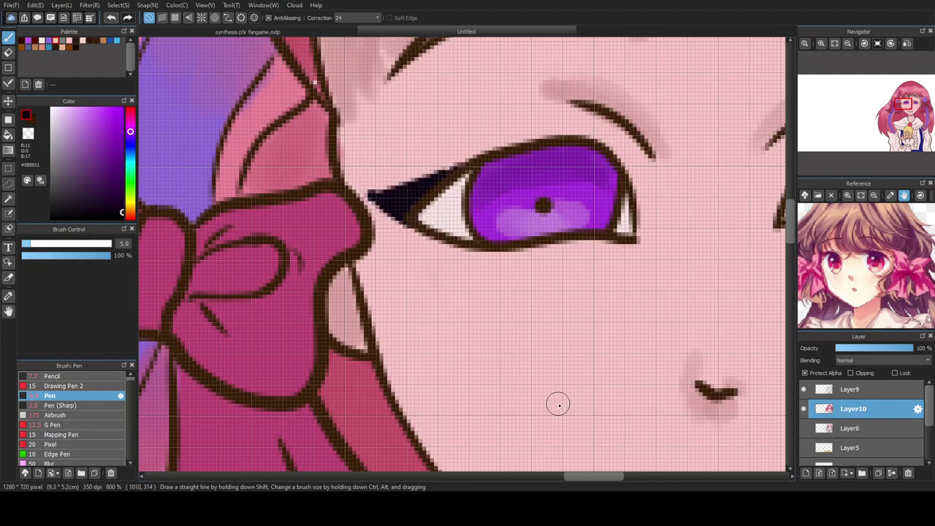
{"action": "left_click_drag", "start_coordinate": [592, 477], "coordinate": [634, 475]}
{"action": "mouse_move", "coordinate": [553, 214]}
{"action": "left_mouse_down"}
{"action": "mouse_move", "coordinate": [591, 188]}
{"action": "mouse_move", "coordinate": [549, 175]}
{"action": "mouse_move", "coordinate": [564, 187]}
{"action": "mouse_move", "coordinate": [553, 191]}
{"action": "mouse_move", "coordinate": [572, 197]}
{"action": "mouse_move", "coordinate": [534, 168]}
{"action": "mouse_move", "coordinate": [590, 184]}
{"action": "mouse_move", "coordinate": [562, 198]}
{"action": "mouse_move", "coordinate": [573, 191]}
{"action": "mouse_move", "coordinate": [536, 169]}
{"action": "mouse_move", "coordinate": [597, 183]}
{"action": "left_mouse_up"}
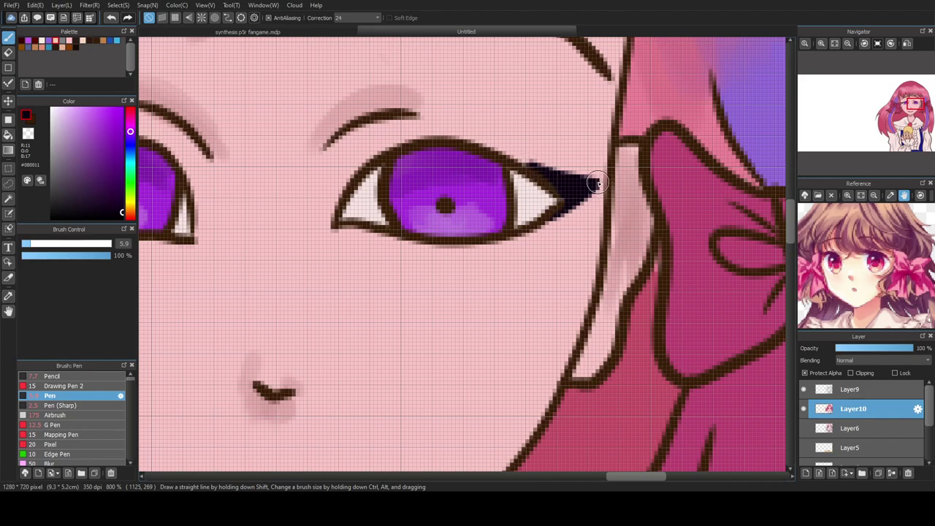
{"action": "scroll", "coordinate": [503, 169], "scroll_direction": "down", "scroll_amount": 3}
{"action": "scroll", "coordinate": [327, 164], "scroll_direction": "down", "scroll_amount": 4}
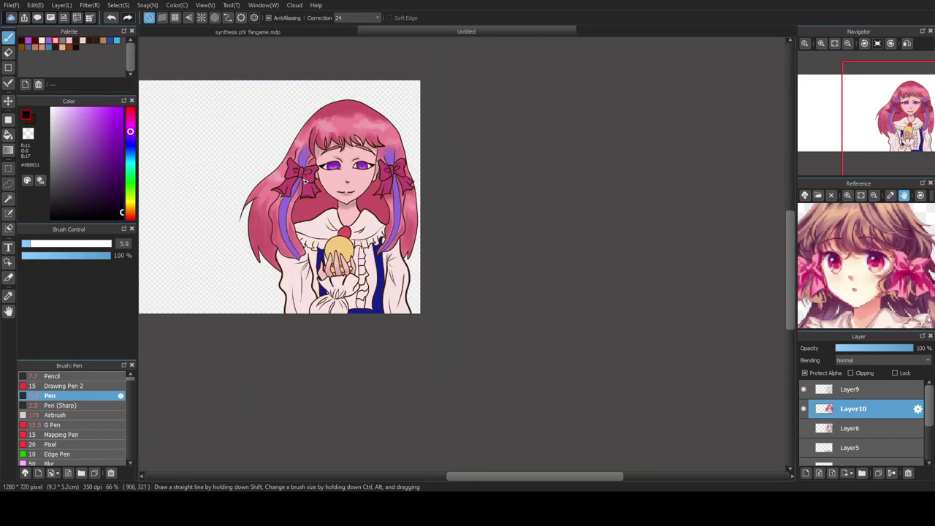
- Try to draw three thin upper lashes on the left eye with the Pen (Sharp) brush, and undo them
{"action": "scroll", "coordinate": [306, 165], "scroll_direction": "up", "scroll_amount": 6}
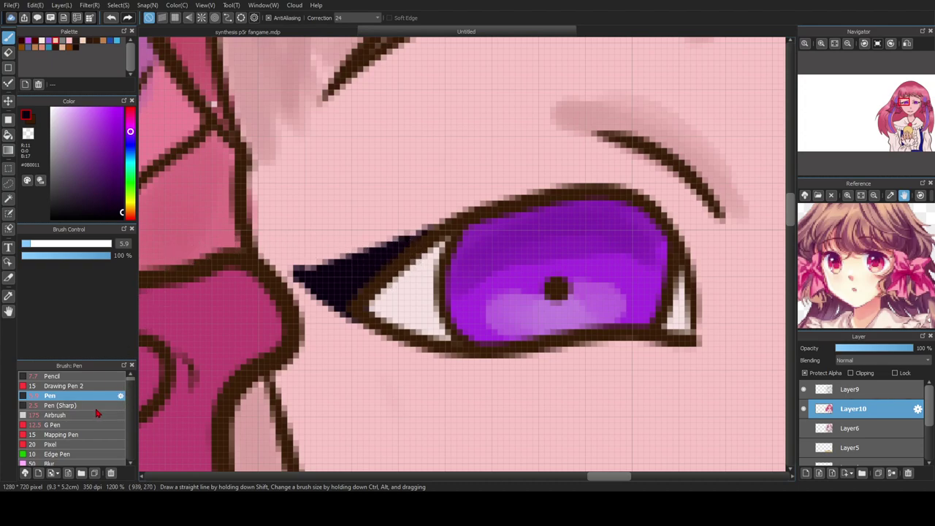
{"action": "left_click", "coordinate": [73, 405]}
{"action": "left_click_drag", "start_coordinate": [388, 241], "coordinate": [313, 170]}
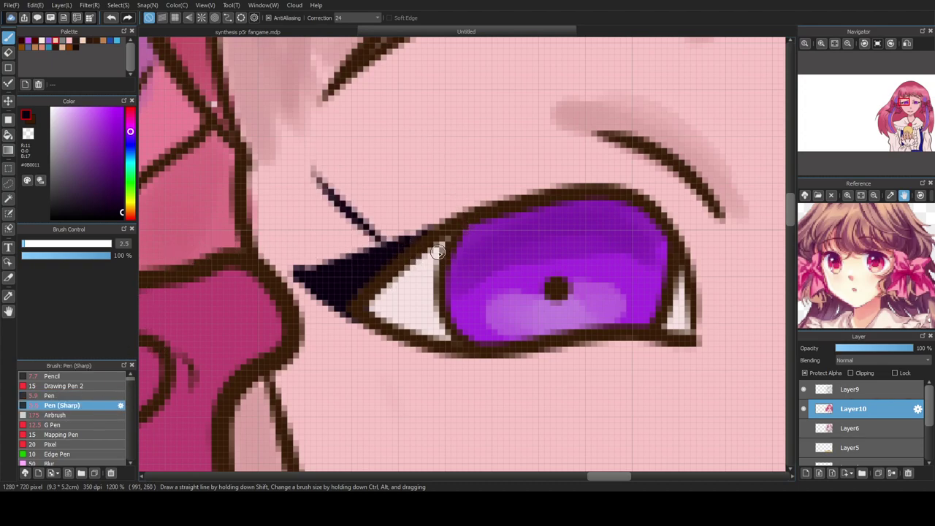
{"action": "key", "text": "ctrl+z"}
{"action": "left_click_drag", "start_coordinate": [398, 243], "coordinate": [324, 198]}
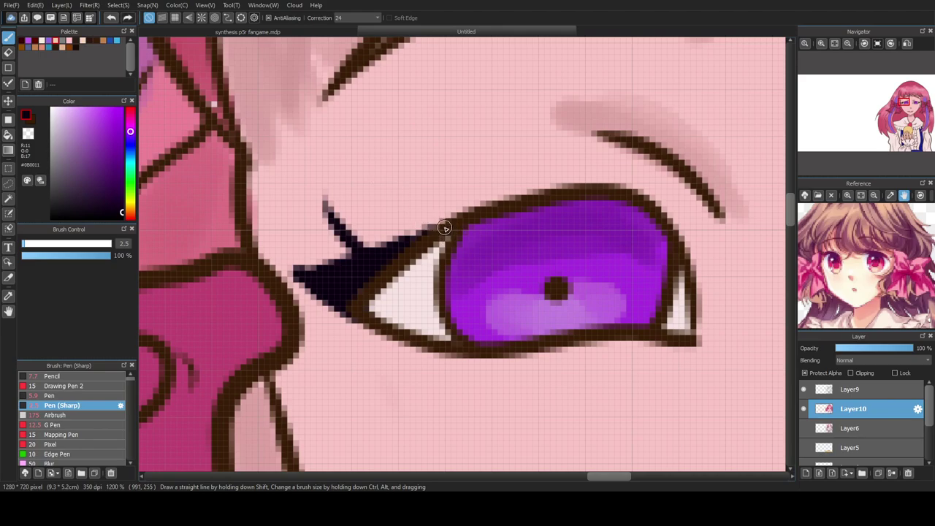
{"action": "left_click_drag", "start_coordinate": [443, 228], "coordinate": [376, 149]}
{"action": "left_click_drag", "start_coordinate": [492, 211], "coordinate": [456, 140]}
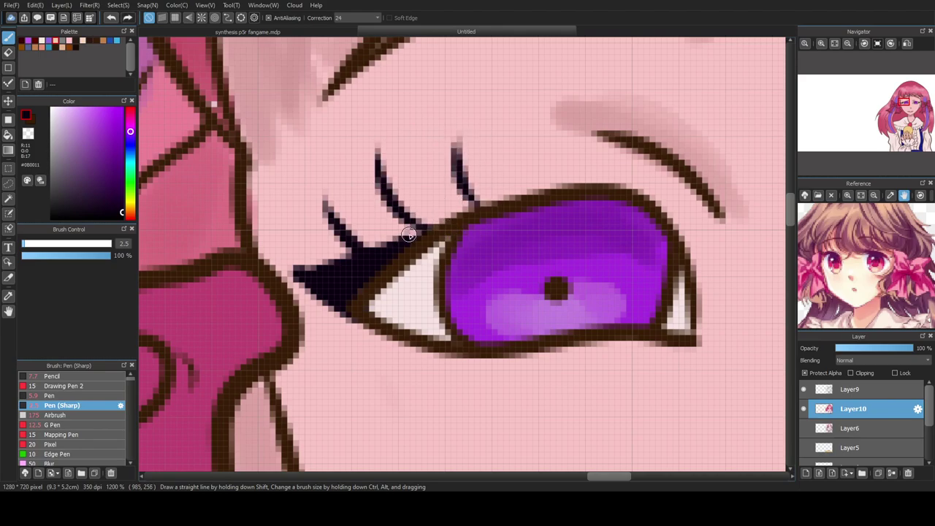
{"action": "scroll", "coordinate": [413, 236], "scroll_direction": "down", "scroll_amount": 6}
{"action": "scroll", "coordinate": [408, 292], "scroll_direction": "down", "scroll_amount": 2}
{"action": "scroll", "coordinate": [397, 265], "scroll_direction": "up", "scroll_amount": 3}
{"action": "key", "text": "ctrl+z"}
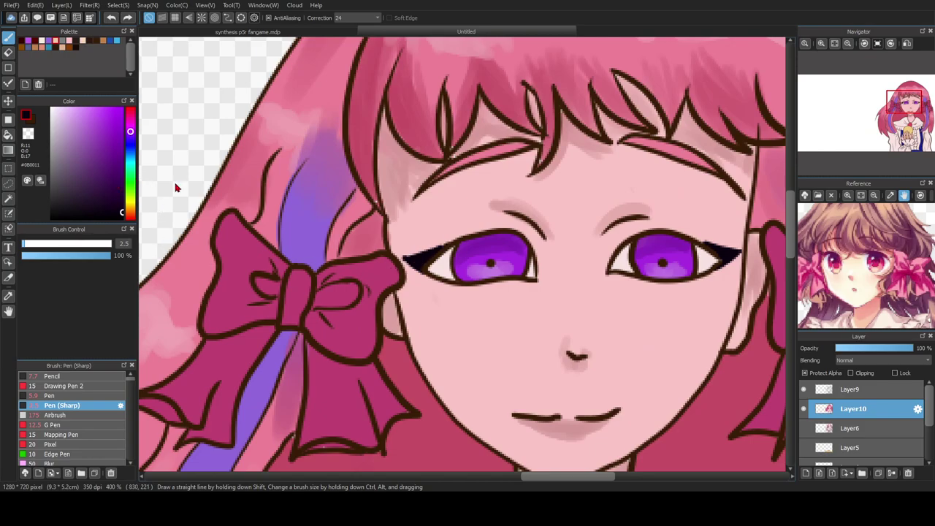
- Try to draw lashes above and below the outer part of the left eye with the Pen brush
{"action": "scroll", "coordinate": [434, 266], "scroll_direction": "up", "scroll_amount": 2}
{"action": "left_click", "coordinate": [73, 395]}
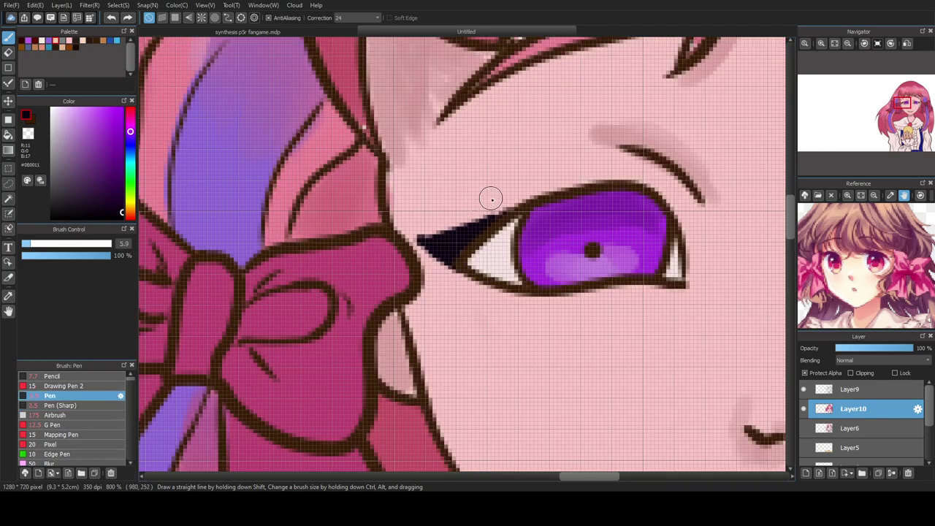
{"action": "left_click_drag", "start_coordinate": [493, 231], "coordinate": [417, 192]}
{"action": "left_click_drag", "start_coordinate": [534, 205], "coordinate": [456, 171]}
{"action": "left_click_drag", "start_coordinate": [560, 190], "coordinate": [522, 156]}
{"action": "scroll", "coordinate": [522, 155], "scroll_direction": "down", "scroll_amount": 4}
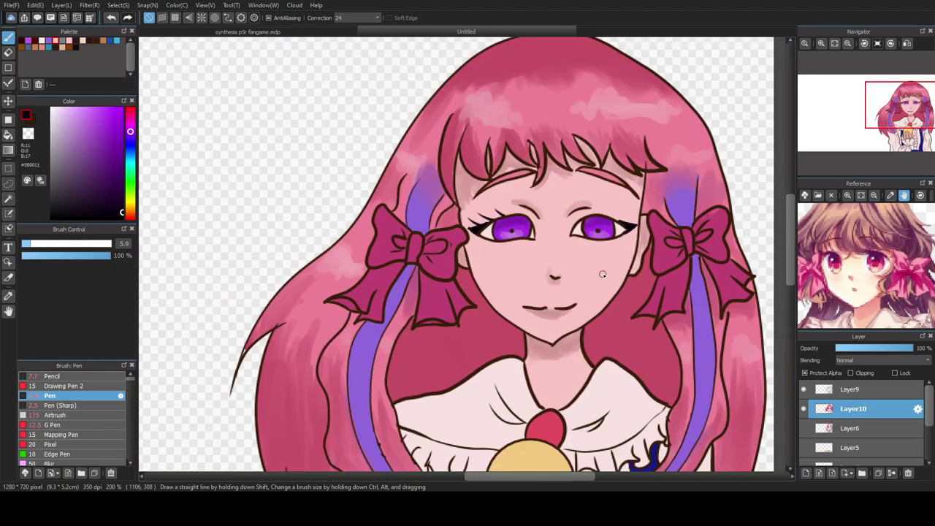
{"action": "scroll", "coordinate": [494, 247], "scroll_direction": "up", "scroll_amount": 2}
{"action": "mouse_move", "coordinate": [490, 232]}
{"action": "left_mouse_down"}
{"action": "mouse_move", "coordinate": [462, 237]}
{"action": "mouse_move", "coordinate": [476, 205]}
{"action": "left_mouse_up"}
{"action": "key", "text": "ctrl+z"}
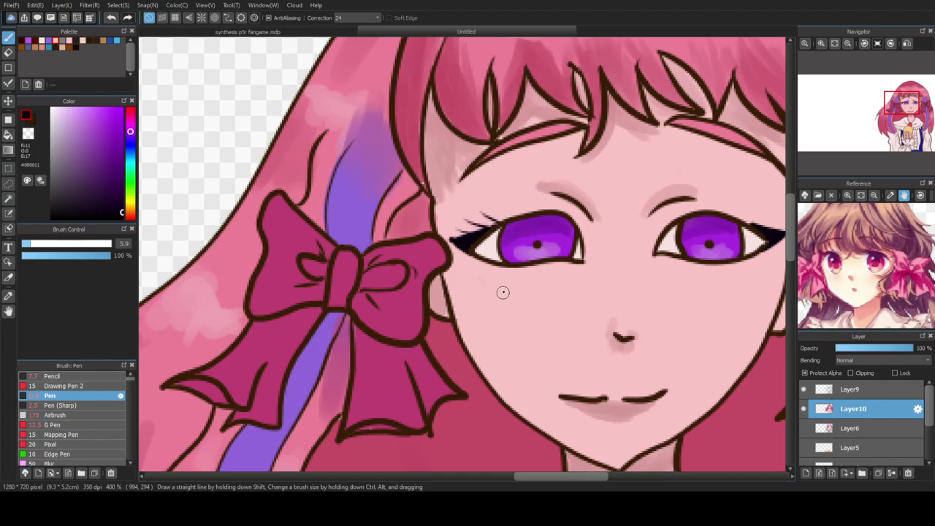
{"action": "left_click_drag", "start_coordinate": [513, 266], "coordinate": [501, 285]}
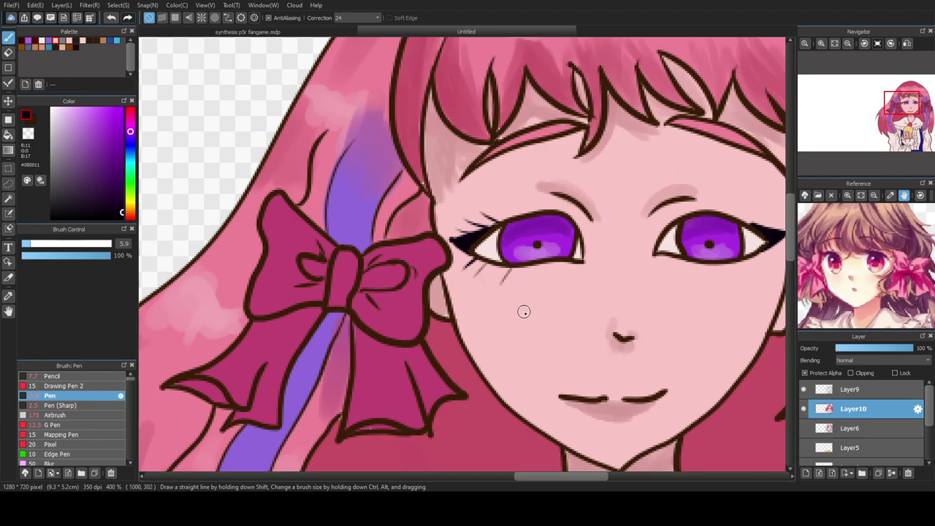
- Undo the upper and lower lash strokes around the left eye
{"action": "scroll", "coordinate": [555, 277], "scroll_direction": "down", "scroll_amount": 3}
{"action": "scroll", "coordinate": [571, 284], "scroll_direction": "up", "scroll_amount": 4}
{"action": "key", "text": "ctrl+z"}
{"action": "key", "text": "ctrl+z"}
{"action": "key", "text": "ctrl+z"}
{"action": "key", "text": "ctrl+z"}
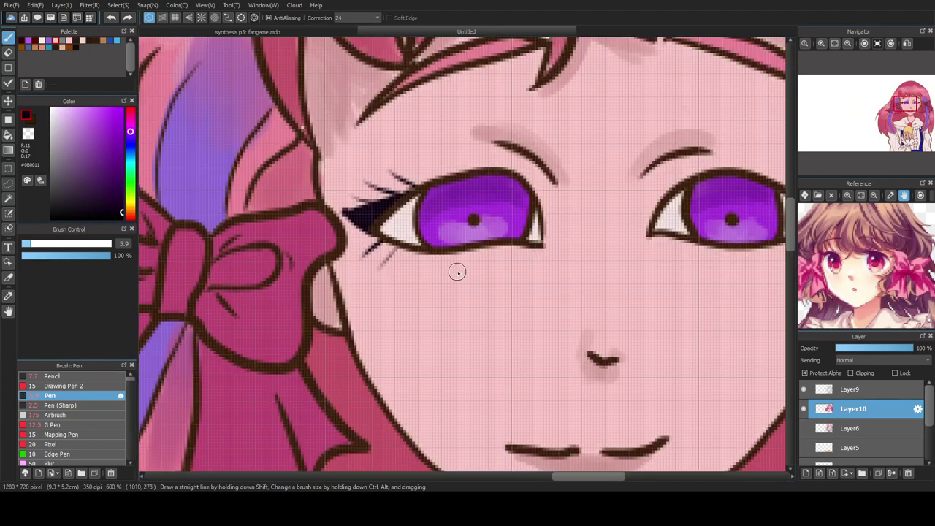
{"action": "key", "text": "ctrl+z"}
{"action": "key", "text": "ctrl+z"}
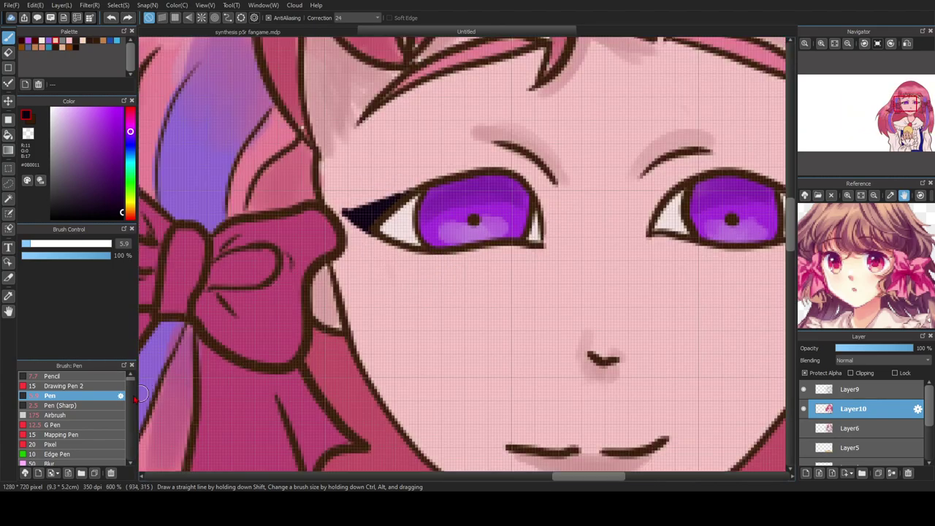
- Sample the face's skin color, deepen it to #EA7A7A, and choose the Airbrush for the blush
{"action": "left_click", "coordinate": [9, 295]}
{"action": "left_click", "coordinate": [463, 320]}
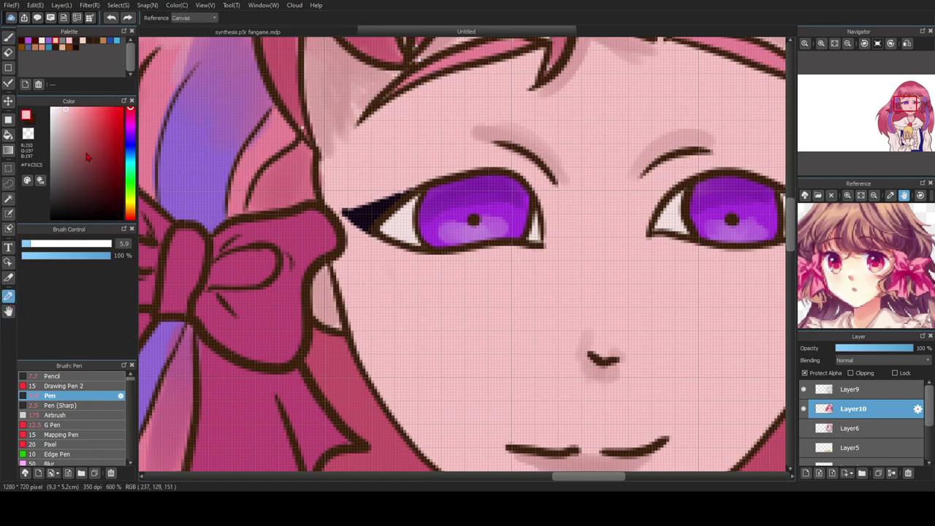
{"action": "key", "text": "b"}
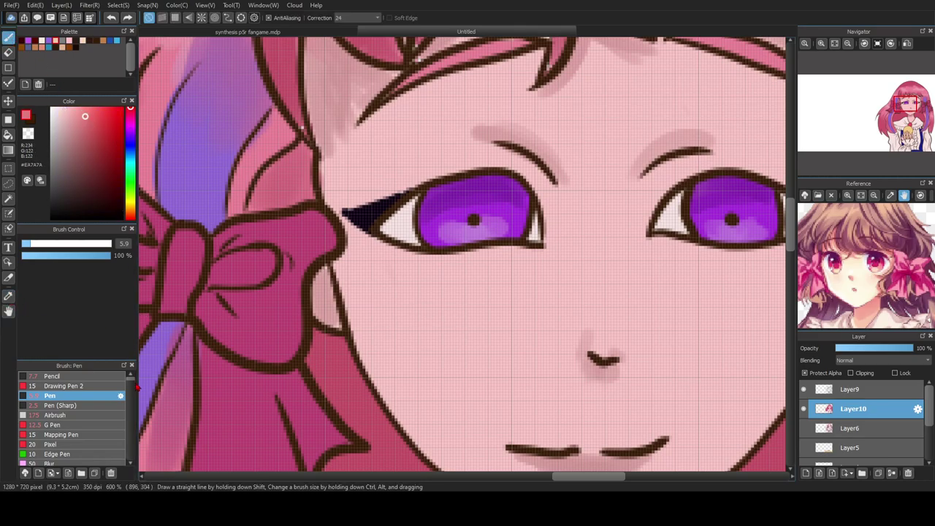
{"action": "left_click", "coordinate": [76, 416]}
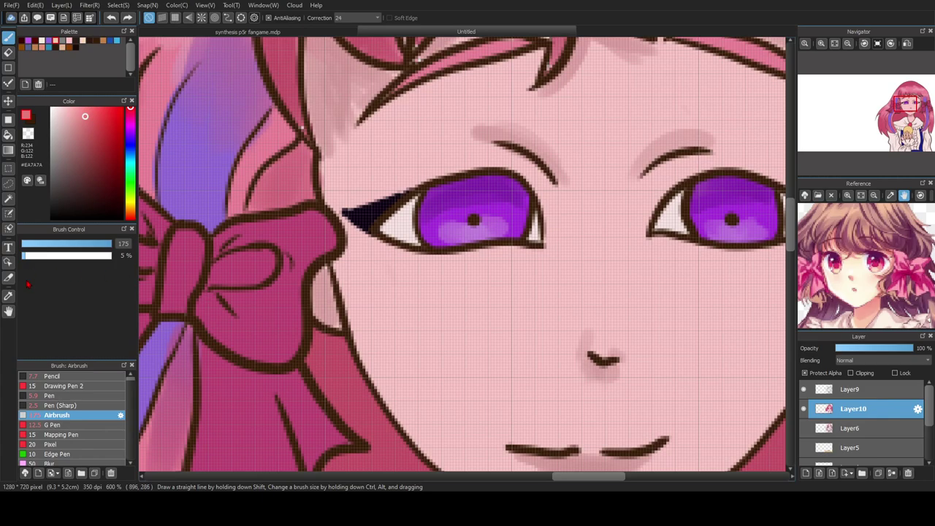
- Select the skin area of the face with the Magic Wand
{"action": "left_click", "coordinate": [9, 198]}
{"action": "left_click", "coordinate": [446, 329]}
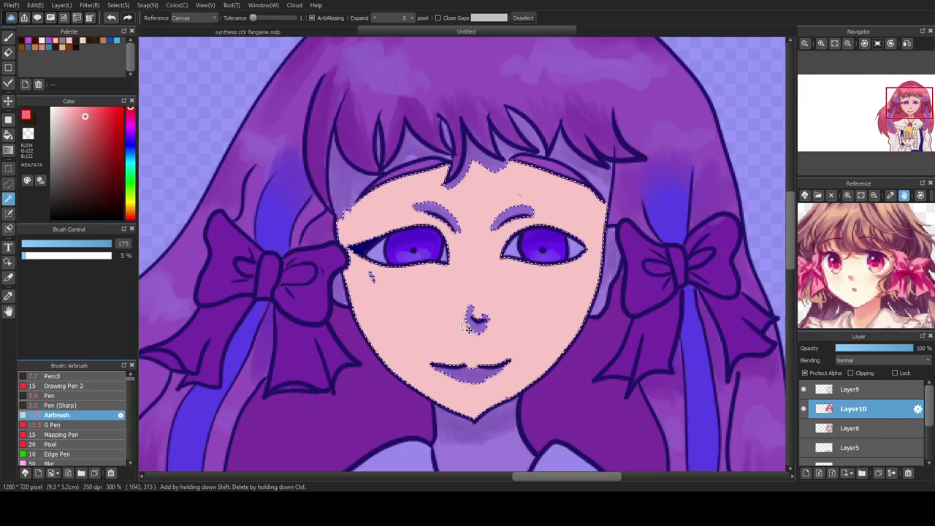
{"action": "left_click", "coordinate": [474, 343]}
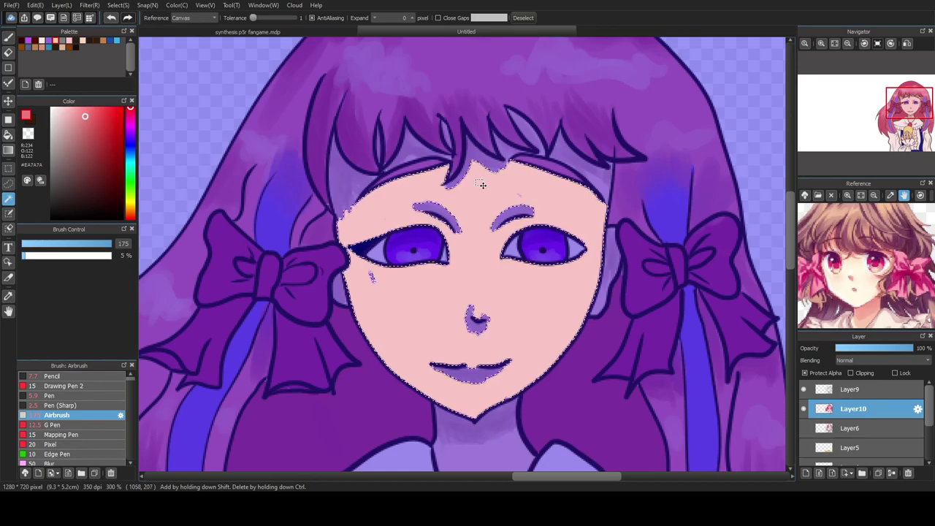
{"action": "left_click", "coordinate": [113, 19]}
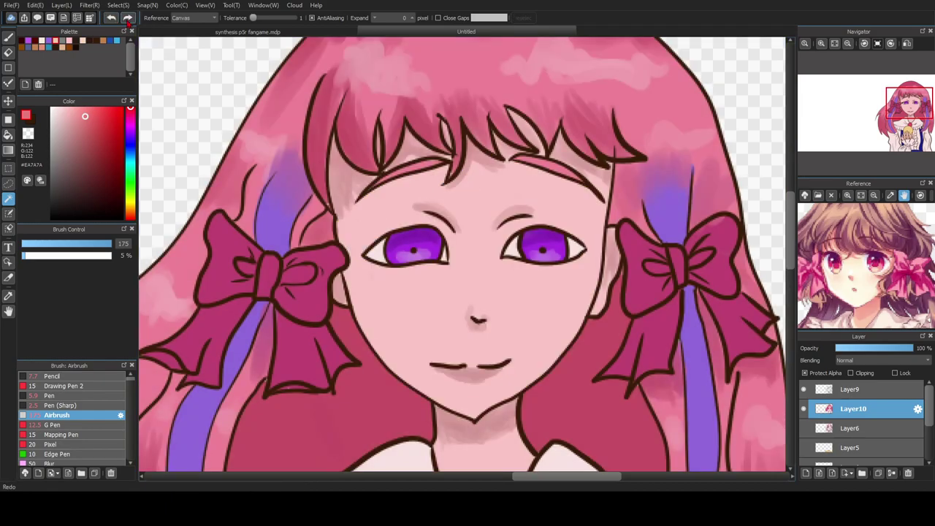
{"action": "left_click", "coordinate": [129, 20]}
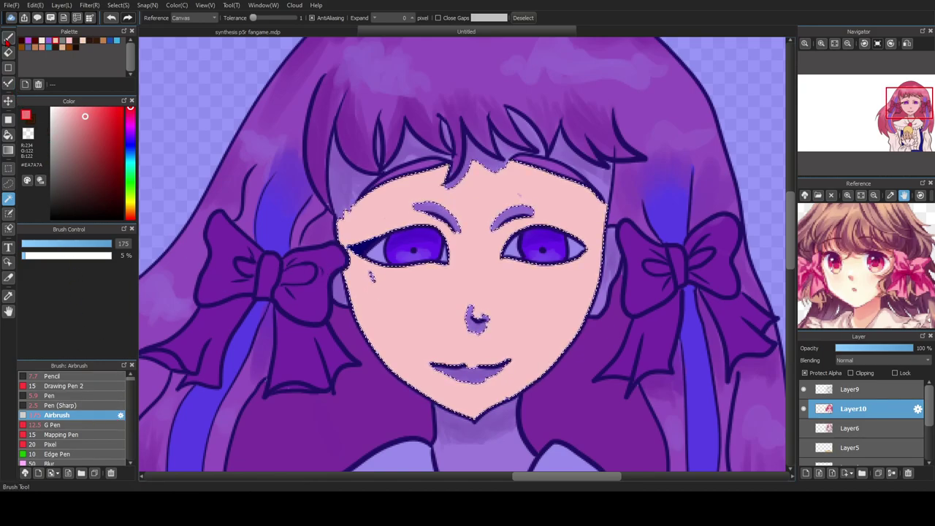
- Reduce the Airbrush size to 81 and brush soft blush onto both cheeks inside the face selection
{"action": "left_click", "coordinate": [9, 38]}
{"action": "key", "text": "ctrl+d"}
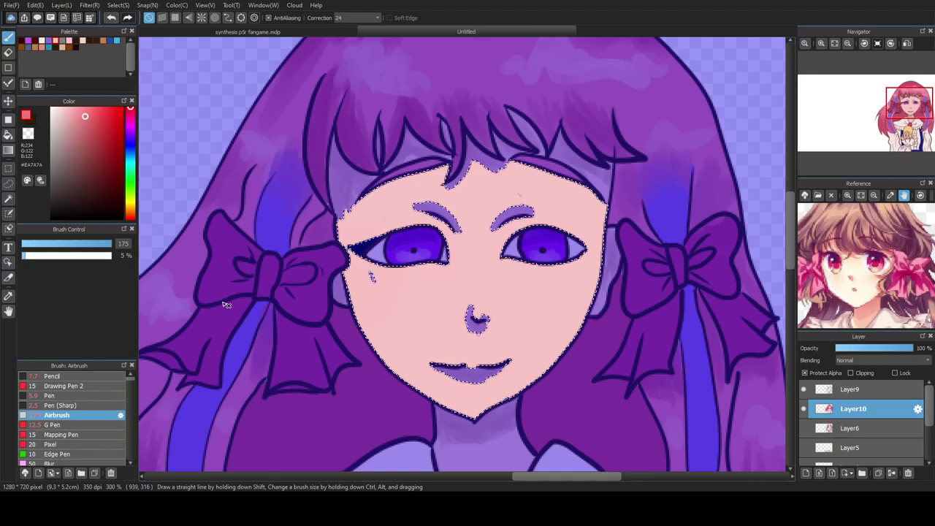
{"action": "mouse_move", "coordinate": [374, 263]}
{"action": "left_mouse_down"}
{"action": "mouse_move", "coordinate": [357, 243]}
{"action": "mouse_move", "coordinate": [380, 257]}
{"action": "left_mouse_up"}
{"action": "mouse_move", "coordinate": [613, 236]}
{"action": "left_mouse_down"}
{"action": "mouse_move", "coordinate": [640, 275]}
{"action": "mouse_move", "coordinate": [627, 317]}
{"action": "left_mouse_up"}
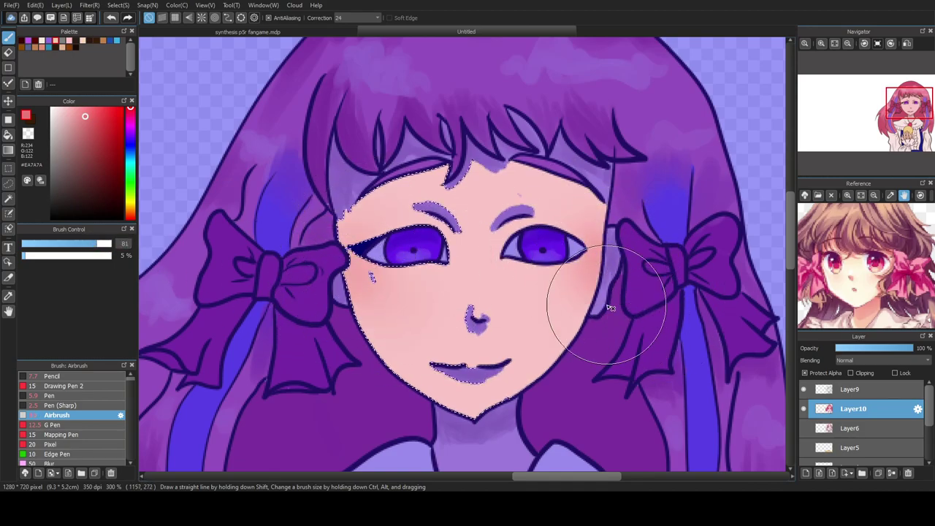
{"action": "mouse_move", "coordinate": [321, 232]}
{"action": "left_mouse_down"}
{"action": "mouse_move", "coordinate": [399, 329]}
{"action": "mouse_move", "coordinate": [334, 325]}
{"action": "mouse_move", "coordinate": [320, 231]}
{"action": "left_mouse_up"}
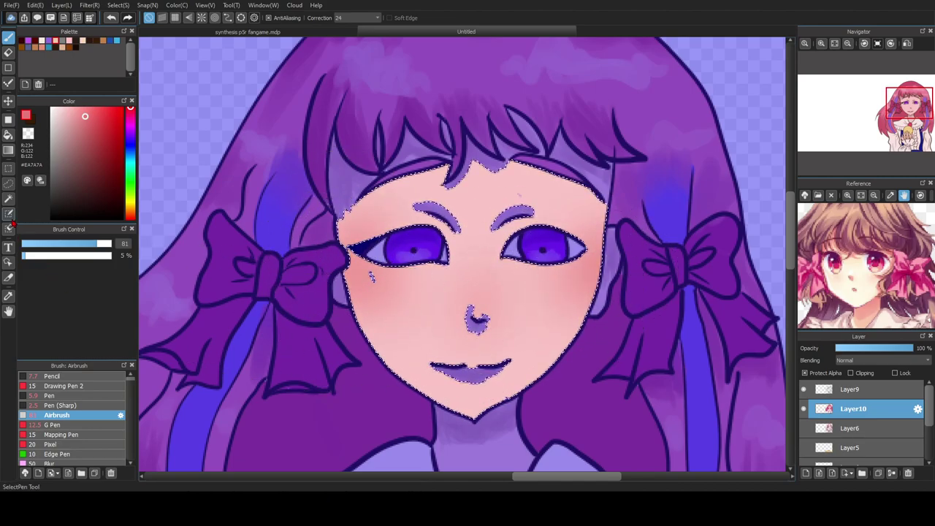
- Clear the selection around the face's skin area
{"action": "left_click", "coordinate": [8, 199]}
{"action": "left_click", "coordinate": [523, 19]}
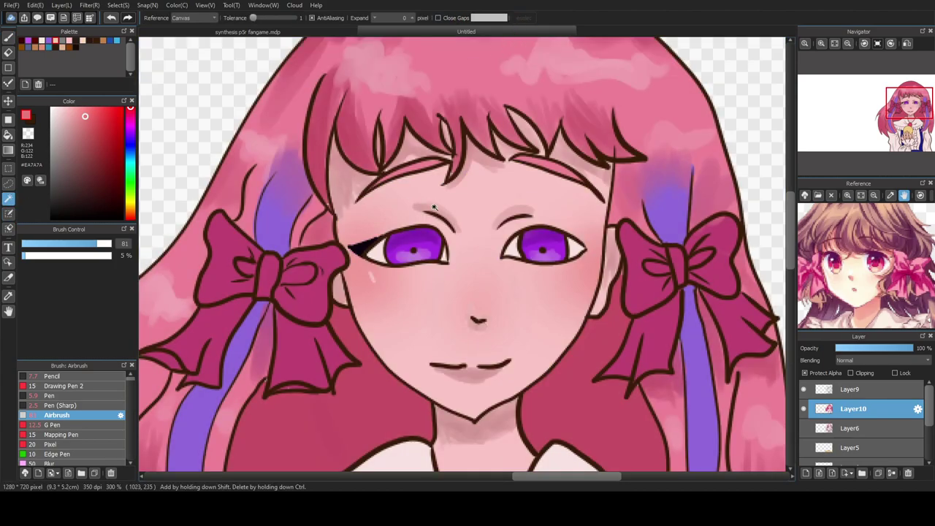
{"action": "scroll", "coordinate": [434, 207], "scroll_direction": "down", "scroll_amount": 3}
{"action": "scroll", "coordinate": [482, 261], "scroll_direction": "up", "scroll_amount": 3}
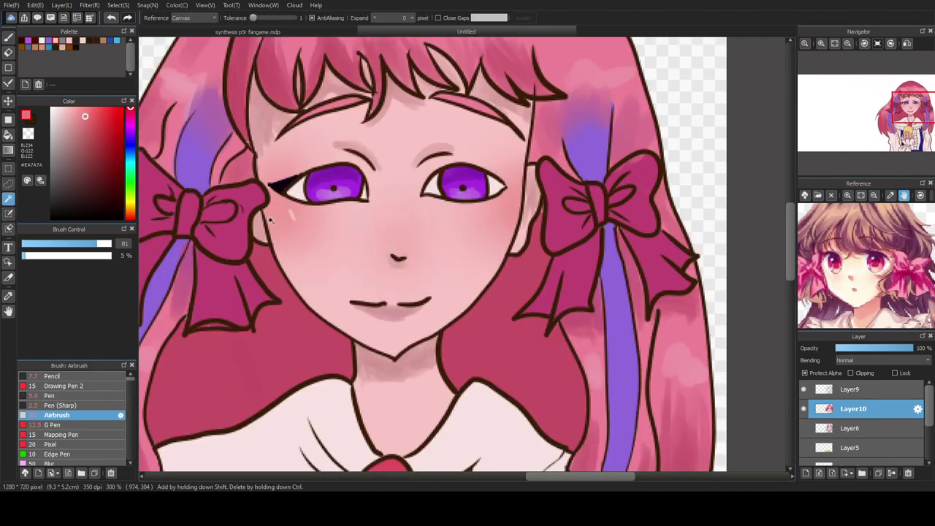
- Draw a black eyeliner wing at the outer corner of the right eye with the 5.9 px Pen
{"action": "left_click_drag", "start_coordinate": [119, 204], "coordinate": [123, 219]}
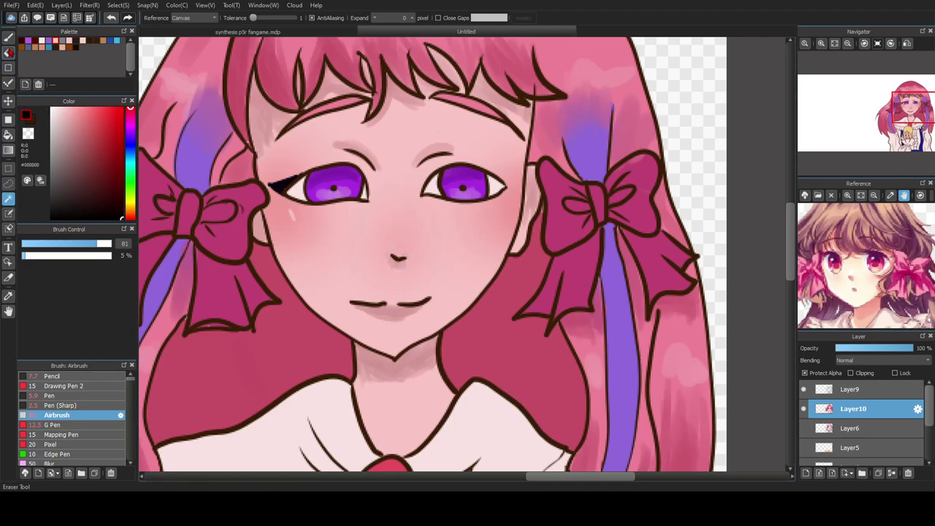
{"action": "left_click", "coordinate": [8, 37]}
{"action": "left_click", "coordinate": [88, 398]}
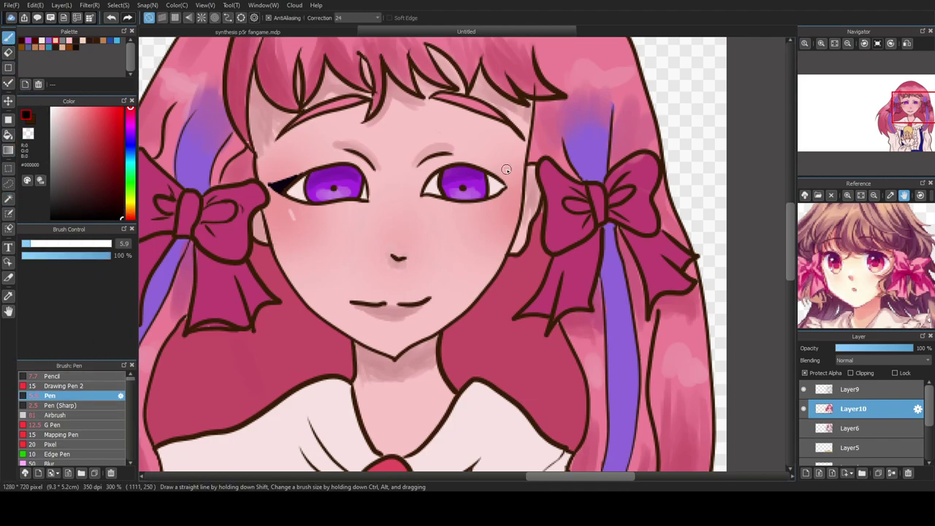
{"action": "scroll", "coordinate": [511, 172], "scroll_direction": "up", "scroll_amount": 2}
{"action": "mouse_move", "coordinate": [500, 201]}
{"action": "left_mouse_down"}
{"action": "mouse_move", "coordinate": [522, 184]}
{"action": "mouse_move", "coordinate": [507, 185]}
{"action": "mouse_move", "coordinate": [478, 160]}
{"action": "mouse_move", "coordinate": [511, 184]}
{"action": "mouse_move", "coordinate": [499, 199]}
{"action": "left_mouse_up"}
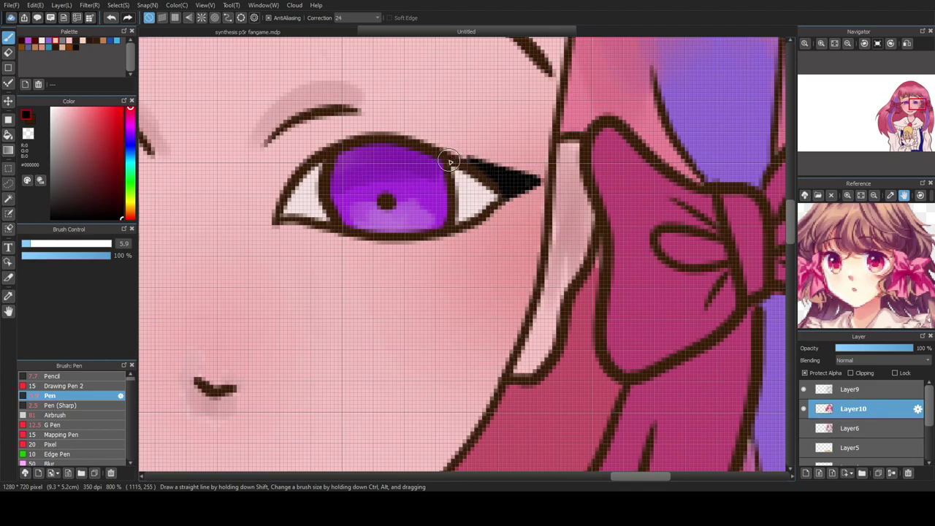
{"action": "scroll", "coordinate": [448, 159], "scroll_direction": "down", "scroll_amount": 3}
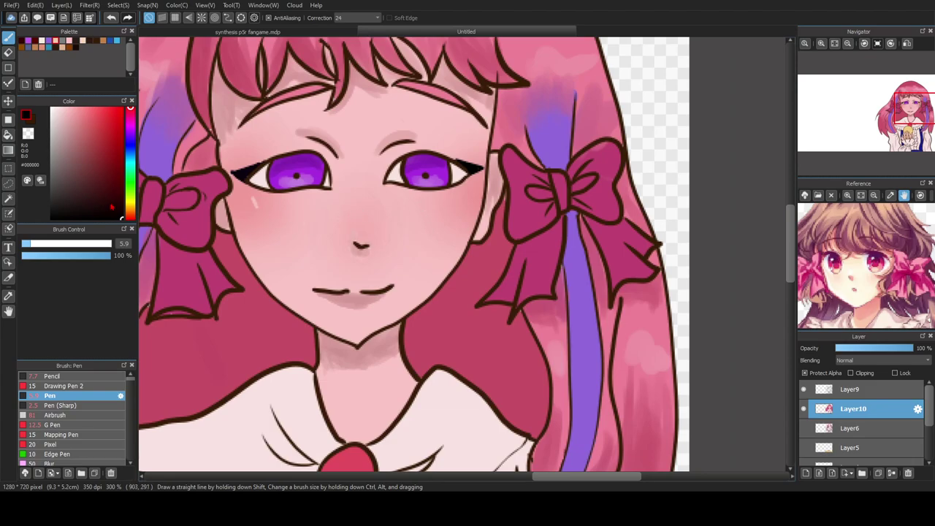
- Add a small light pink #F9CDCD highlight mark on the cheek below the right eye
{"action": "left_click", "coordinate": [66, 113]}
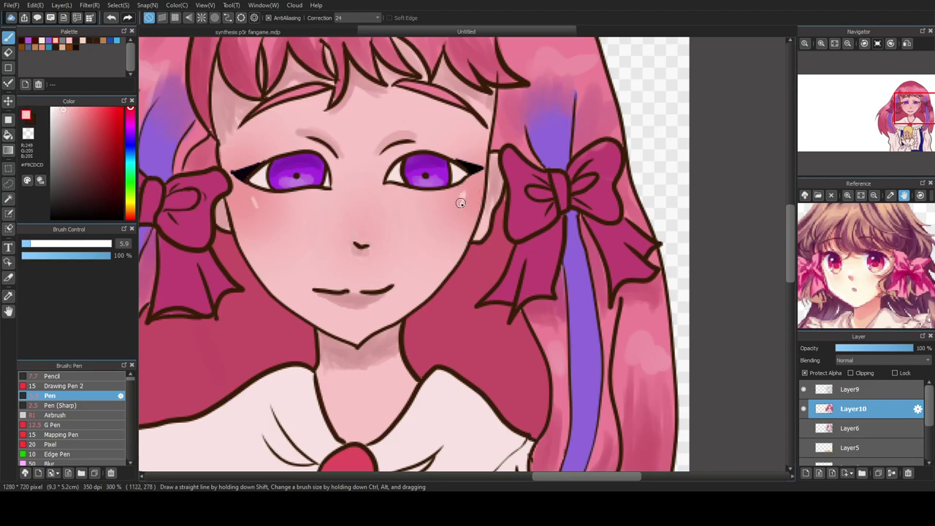
{"action": "scroll", "coordinate": [371, 251], "scroll_direction": "down", "scroll_amount": 2}
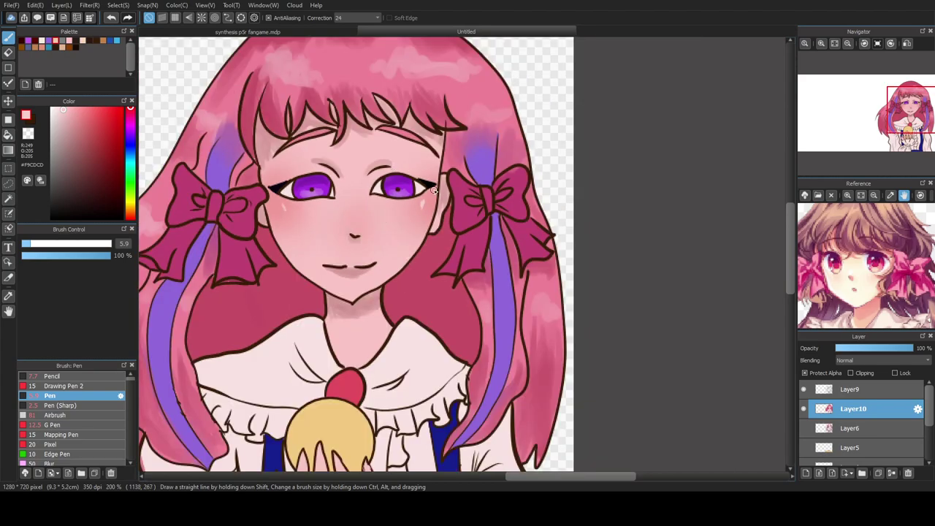
{"action": "scroll", "coordinate": [437, 192], "scroll_direction": "up", "scroll_amount": 3}
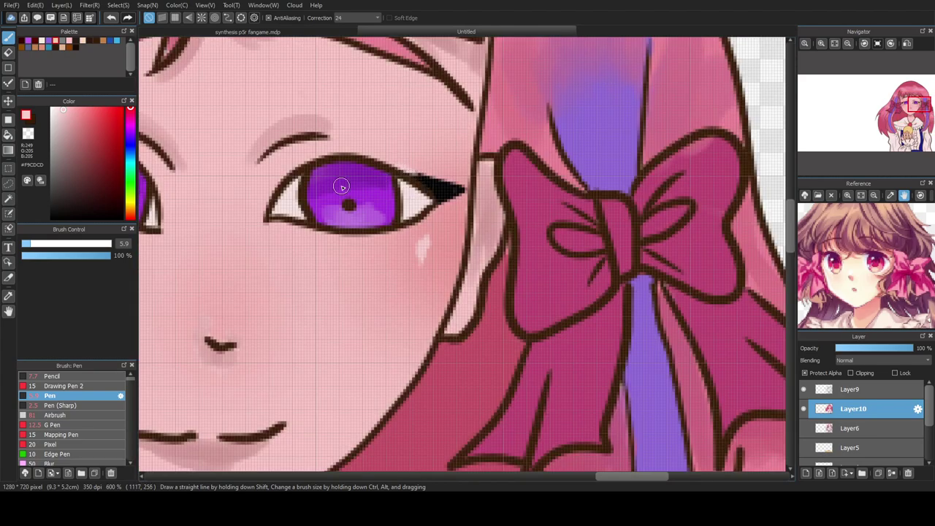
{"action": "left_click_drag", "start_coordinate": [93, 197], "coordinate": [110, 194]}
{"action": "mouse_move", "coordinate": [435, 163]}
{"action": "left_mouse_down"}
{"action": "mouse_move", "coordinate": [412, 175]}
{"action": "mouse_move", "coordinate": [416, 156]}
{"action": "left_mouse_up"}
{"action": "scroll", "coordinate": [286, 115], "scroll_direction": "down", "scroll_amount": 3}
{"action": "scroll", "coordinate": [354, 151], "scroll_direction": "up", "scroll_amount": 2}
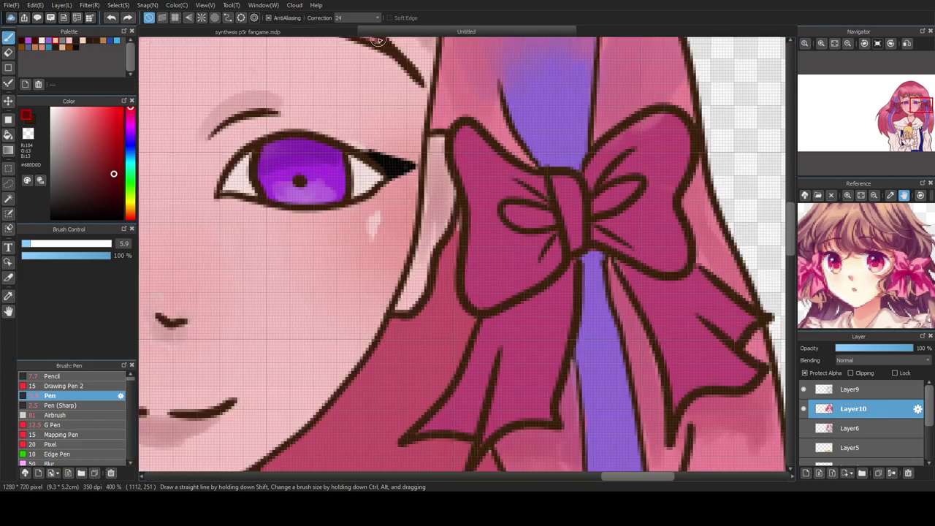
- Try three black upper lashes toward the outer corner of the right eye
{"action": "scroll", "coordinate": [373, 153], "scroll_direction": "up", "scroll_amount": 1}
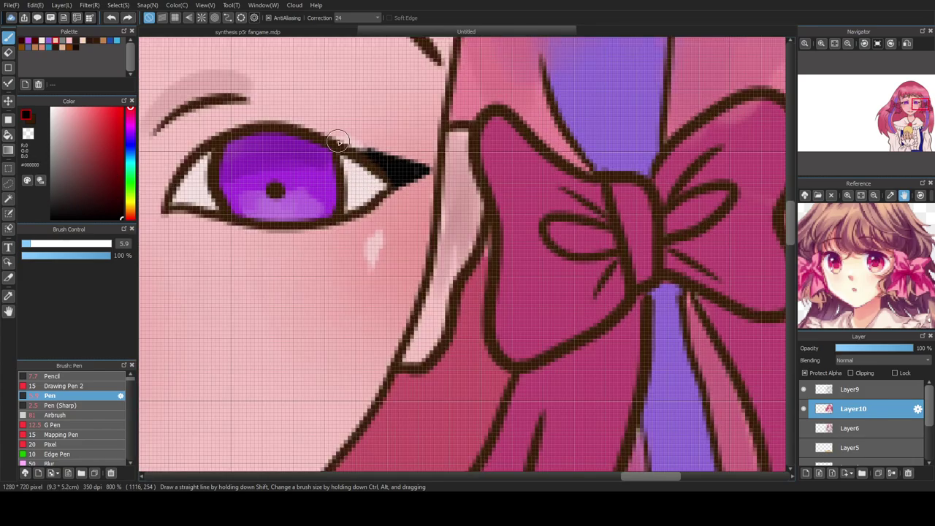
{"action": "left_click_drag", "start_coordinate": [345, 146], "coordinate": [414, 123]}
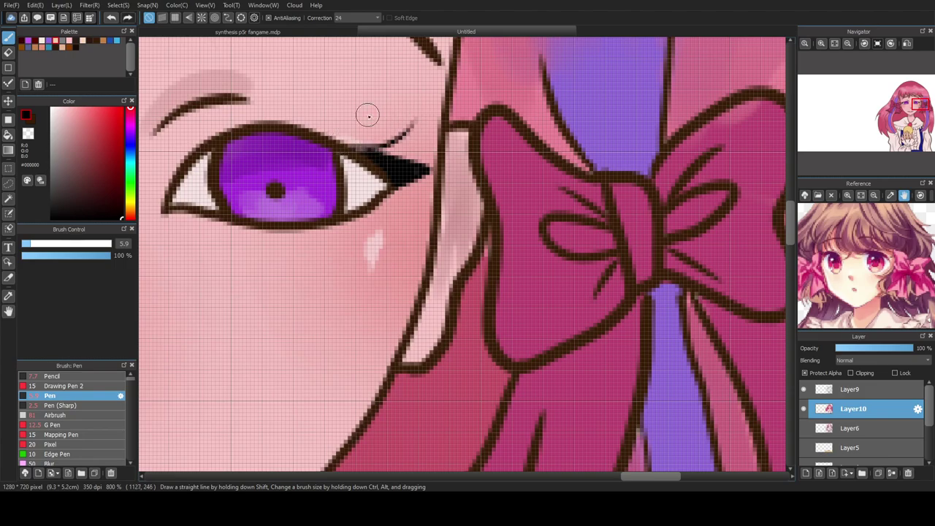
{"action": "left_click_drag", "start_coordinate": [337, 139], "coordinate": [385, 112]}
{"action": "left_click_drag", "start_coordinate": [310, 130], "coordinate": [338, 110]}
{"action": "scroll", "coordinate": [319, 126], "scroll_direction": "down", "scroll_amount": 5}
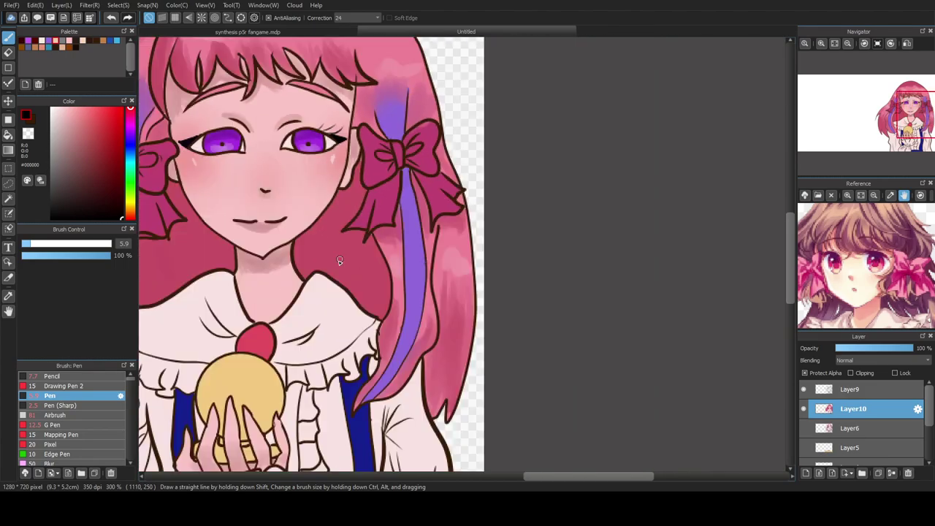
{"action": "scroll", "coordinate": [252, 172], "scroll_direction": "up", "scroll_amount": 2}
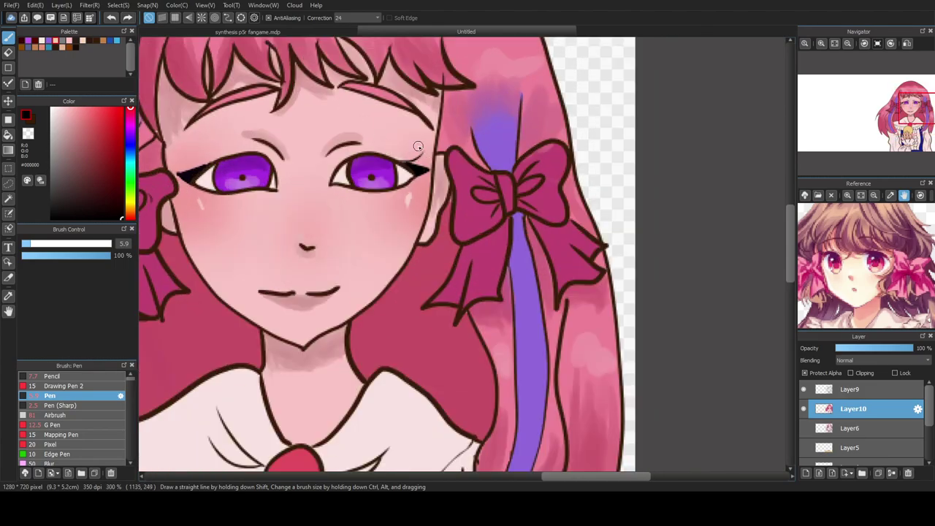
- Draw a row of thin black upper lashes along the right eye, from outer to inner corner
{"action": "scroll", "coordinate": [400, 148], "scroll_direction": "up", "scroll_amount": 3}
{"action": "mouse_move", "coordinate": [383, 219]}
{"action": "left_mouse_down"}
{"action": "mouse_move", "coordinate": [450, 215]}
{"action": "mouse_move", "coordinate": [423, 190]}
{"action": "left_mouse_up"}
{"action": "left_click_drag", "start_coordinate": [357, 191], "coordinate": [385, 177]}
{"action": "left_click_drag", "start_coordinate": [325, 190], "coordinate": [346, 165]}
{"action": "left_click_drag", "start_coordinate": [299, 189], "coordinate": [307, 173]}
{"action": "left_click_drag", "start_coordinate": [247, 207], "coordinate": [253, 187]}
{"action": "left_click_drag", "start_coordinate": [223, 228], "coordinate": [221, 212]}
{"action": "left_click_drag", "start_coordinate": [272, 199], "coordinate": [269, 180]}
{"action": "scroll", "coordinate": [302, 272], "scroll_direction": "down", "scroll_amount": 2}
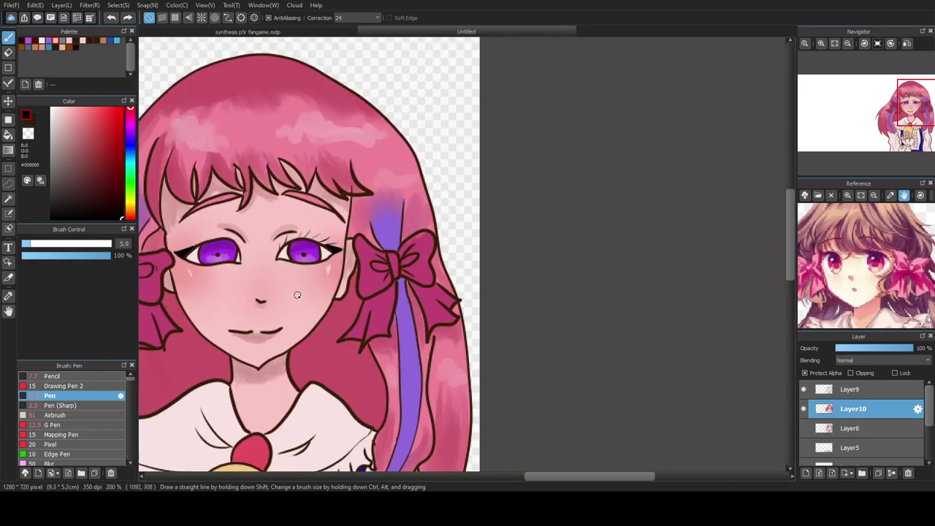
- Draw matching black upper lashes along the left eye, from outer to inner corner
{"action": "scroll", "coordinate": [295, 285], "scroll_direction": "up", "scroll_amount": 4}
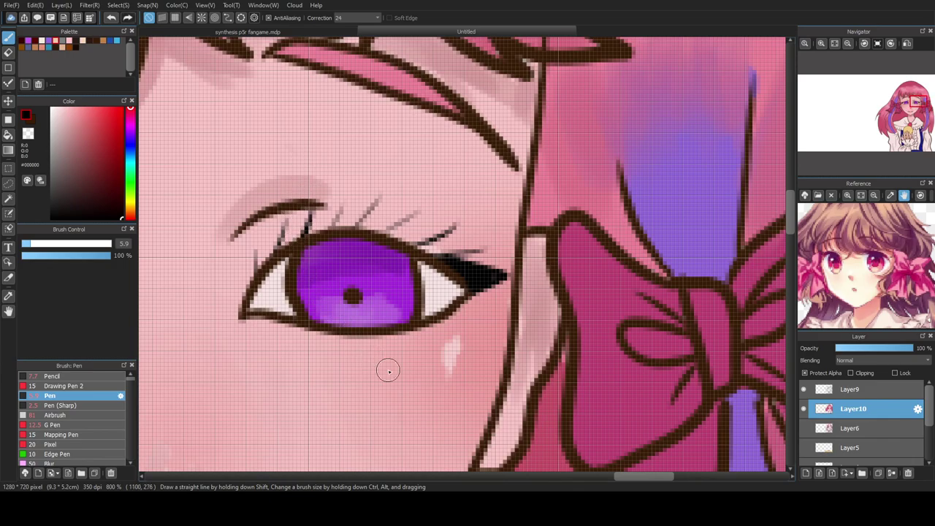
{"action": "left_click_drag", "start_coordinate": [626, 478], "coordinate": [557, 478]}
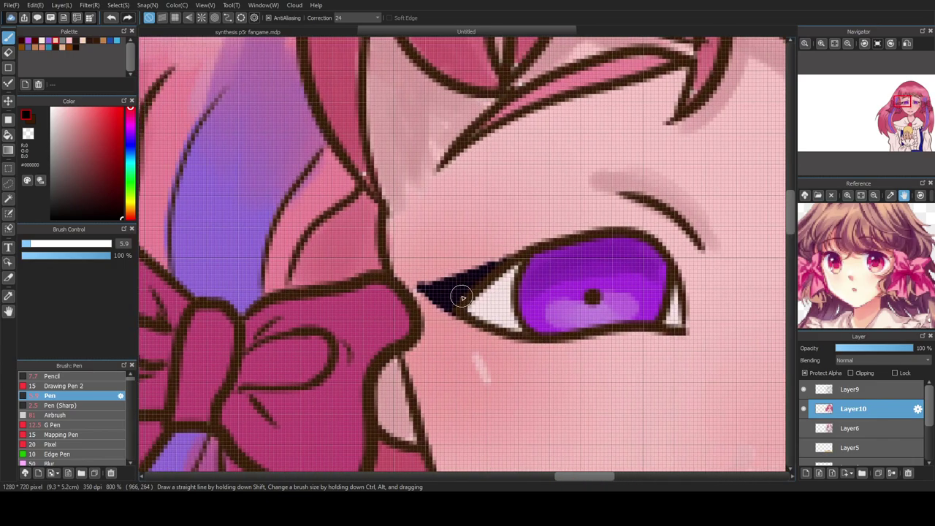
{"action": "left_click_drag", "start_coordinate": [446, 279], "coordinate": [414, 256]}
{"action": "mouse_move", "coordinate": [485, 262]}
{"action": "left_mouse_down"}
{"action": "mouse_move", "coordinate": [460, 239]}
{"action": "mouse_move", "coordinate": [565, 235]}
{"action": "mouse_move", "coordinate": [592, 195]}
{"action": "left_mouse_up"}
{"action": "left_click_drag", "start_coordinate": [662, 242], "coordinate": [659, 207]}
{"action": "scroll", "coordinate": [475, 263], "scroll_direction": "down", "scroll_amount": 5}
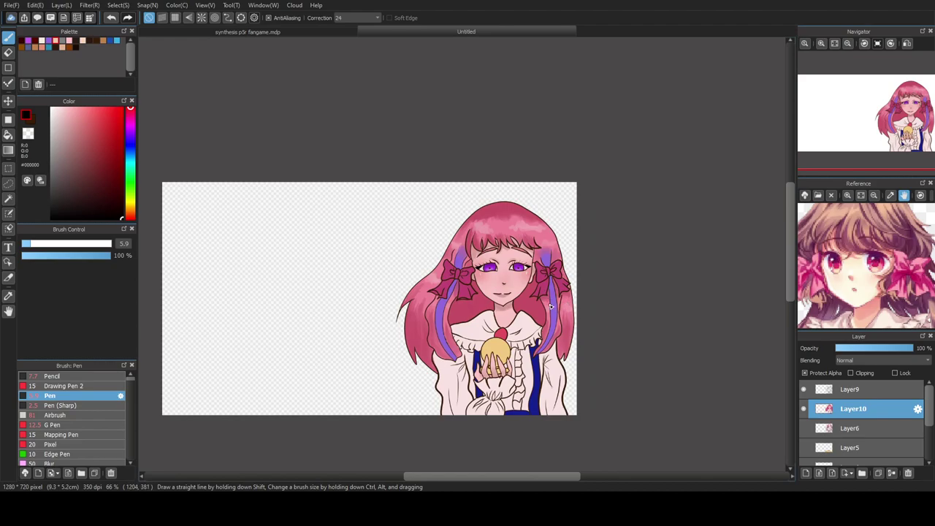
- Paint the upper and lower lips in soft pink #EE8B8B with the 7.5 px Watercolor brush
{"action": "scroll", "coordinate": [514, 289], "scroll_direction": "up", "scroll_amount": 6}
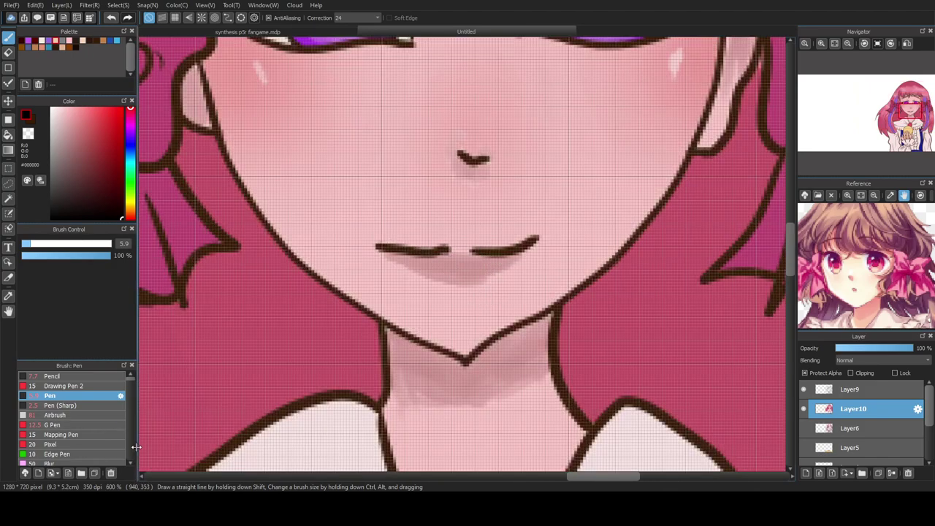
{"action": "scroll", "coordinate": [109, 424], "scroll_direction": "down", "scroll_amount": 5}
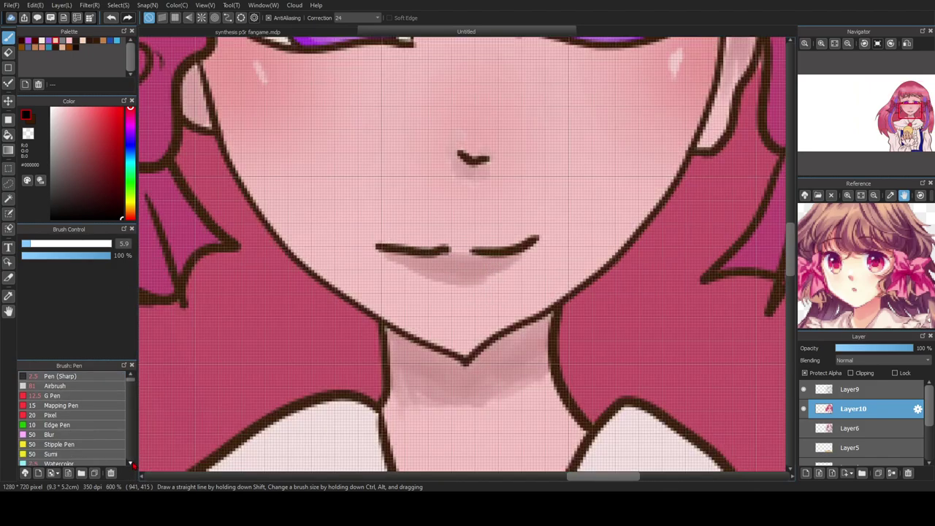
{"action": "left_click", "coordinate": [60, 444]}
{"action": "mouse_move", "coordinate": [77, 144]}
{"action": "left_mouse_down"}
{"action": "mouse_move", "coordinate": [77, 112]}
{"action": "mouse_move", "coordinate": [85, 117]}
{"action": "left_mouse_up"}
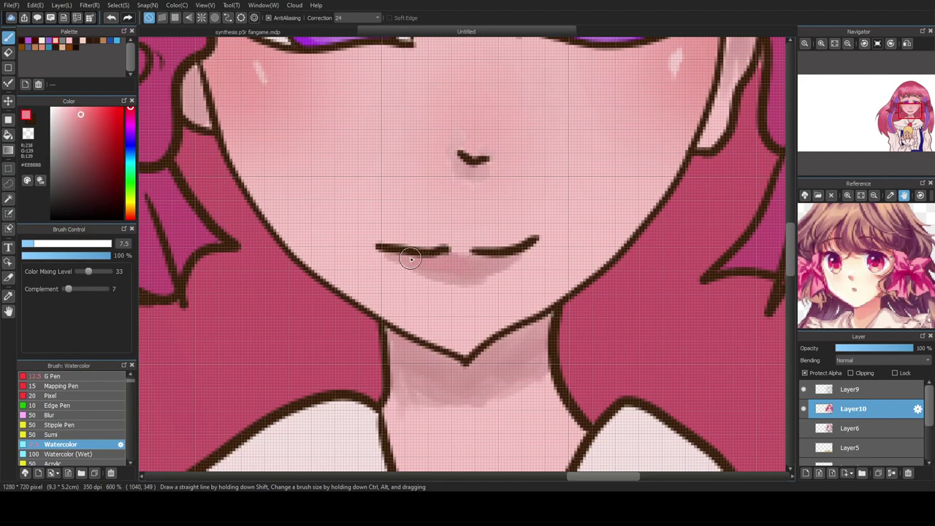
{"action": "mouse_move", "coordinate": [435, 258]}
{"action": "left_mouse_down"}
{"action": "mouse_move", "coordinate": [460, 244]}
{"action": "mouse_move", "coordinate": [416, 252]}
{"action": "mouse_move", "coordinate": [465, 237]}
{"action": "mouse_move", "coordinate": [459, 248]}
{"action": "mouse_move", "coordinate": [441, 244]}
{"action": "mouse_move", "coordinate": [457, 233]}
{"action": "mouse_move", "coordinate": [504, 249]}
{"action": "mouse_move", "coordinate": [465, 274]}
{"action": "mouse_move", "coordinate": [420, 263]}
{"action": "mouse_move", "coordinate": [474, 264]}
{"action": "mouse_move", "coordinate": [419, 265]}
{"action": "mouse_move", "coordinate": [435, 244]}
{"action": "left_mouse_up"}
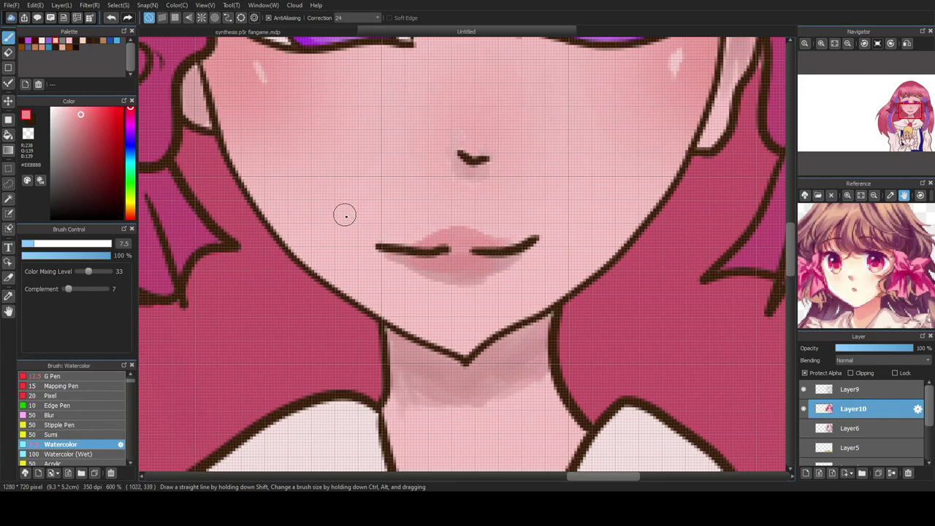
{"action": "scroll", "coordinate": [384, 270], "scroll_direction": "down", "scroll_amount": 4}
{"action": "scroll", "coordinate": [384, 271], "scroll_direction": "down", "scroll_amount": 2}
{"action": "scroll", "coordinate": [376, 267], "scroll_direction": "up", "scroll_amount": 3}
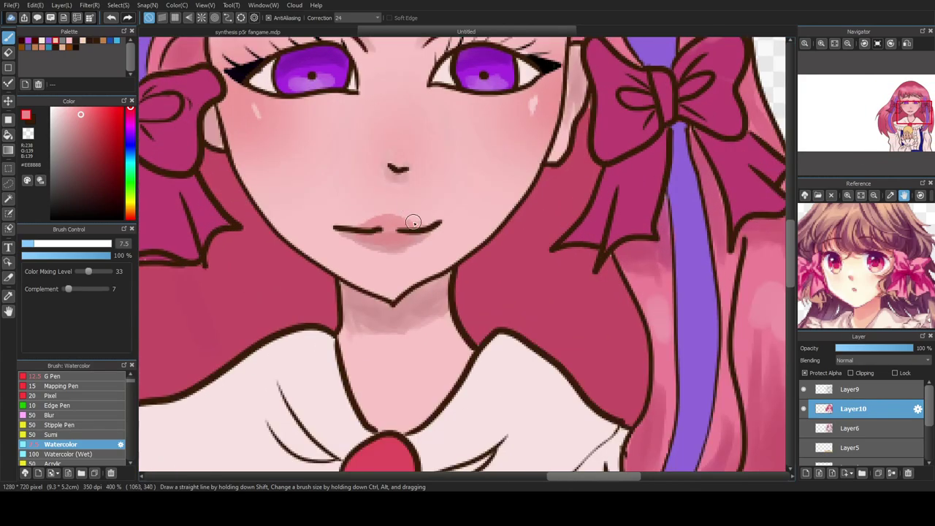
{"action": "scroll", "coordinate": [362, 235], "scroll_direction": "down", "scroll_amount": 2}
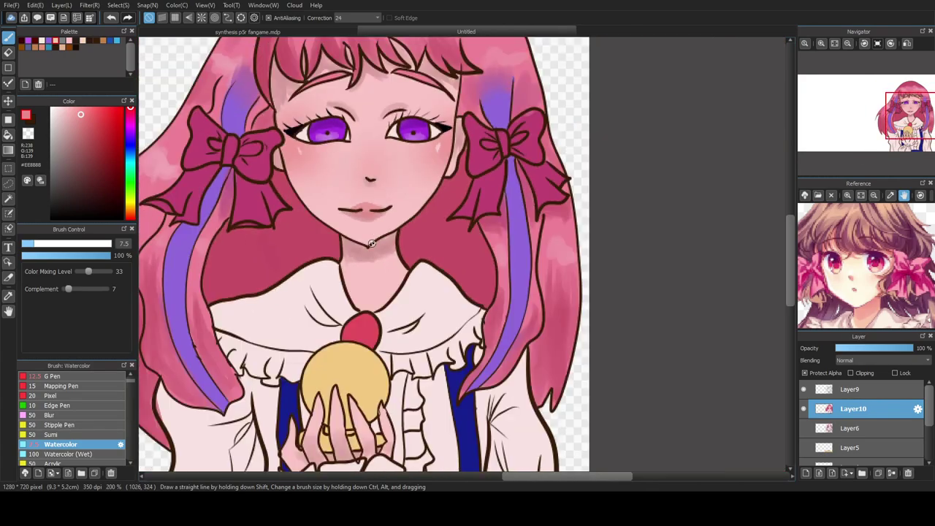
- Brush a soft white #FFFFFF Watercolor highlight onto the lower lip
{"action": "scroll", "coordinate": [331, 134], "scroll_direction": "up", "scroll_amount": 2}
{"action": "scroll", "coordinate": [428, 325], "scroll_direction": "up", "scroll_amount": 2}
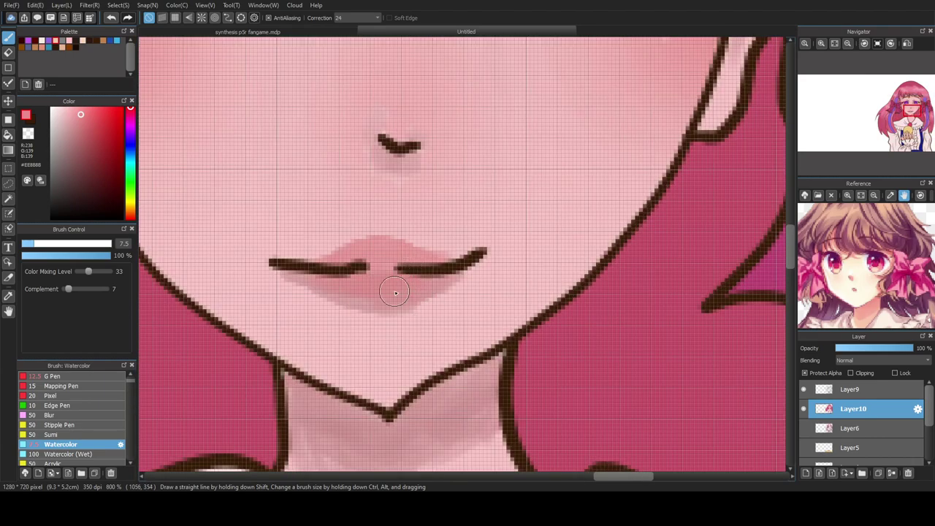
{"action": "left_click", "coordinate": [53, 109]}
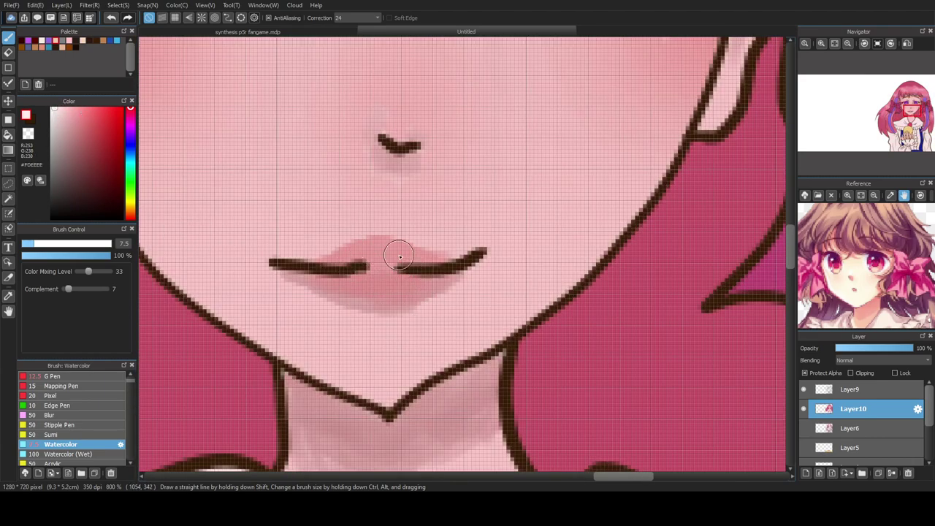
{"action": "mouse_move", "coordinate": [414, 290]}
{"action": "left_mouse_down"}
{"action": "mouse_move", "coordinate": [420, 284]}
{"action": "mouse_move", "coordinate": [376, 294]}
{"action": "left_mouse_up"}
{"action": "scroll", "coordinate": [277, 231], "scroll_direction": "down", "scroll_amount": 3}
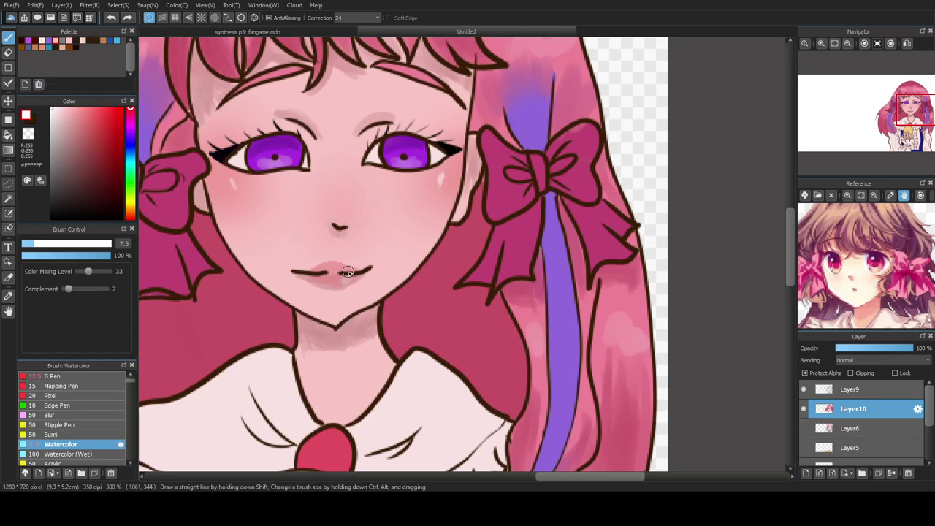
{"action": "scroll", "coordinate": [349, 274], "scroll_direction": "up", "scroll_amount": 3}
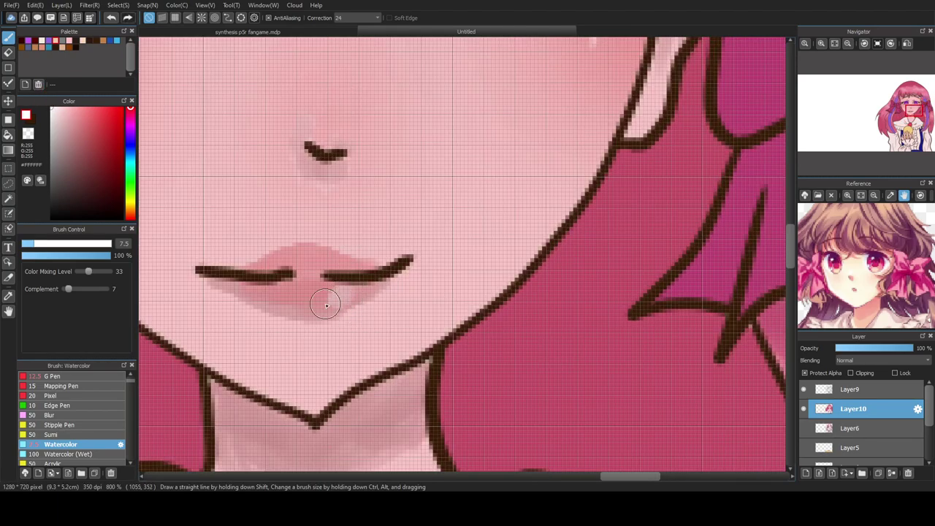
{"action": "mouse_move", "coordinate": [341, 300]}
{"action": "left_mouse_down"}
{"action": "mouse_move", "coordinate": [317, 303]}
{"action": "mouse_move", "coordinate": [348, 292]}
{"action": "mouse_move", "coordinate": [330, 299]}
{"action": "left_mouse_up"}
{"action": "scroll", "coordinate": [272, 276], "scroll_direction": "down", "scroll_amount": 6}
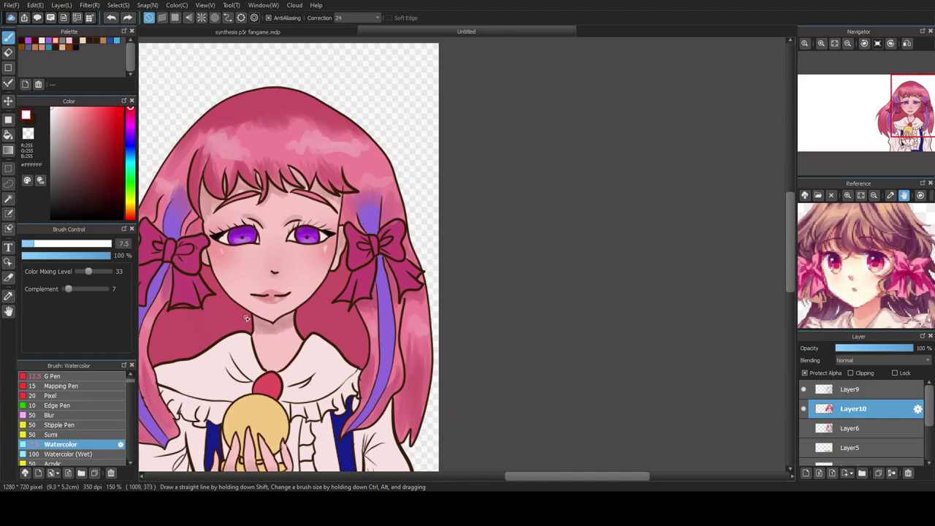
- Add a crisp white shine dot to the lower lip with the 12.5 px G Pen
{"action": "scroll", "coordinate": [254, 312], "scroll_direction": "up", "scroll_amount": 4}
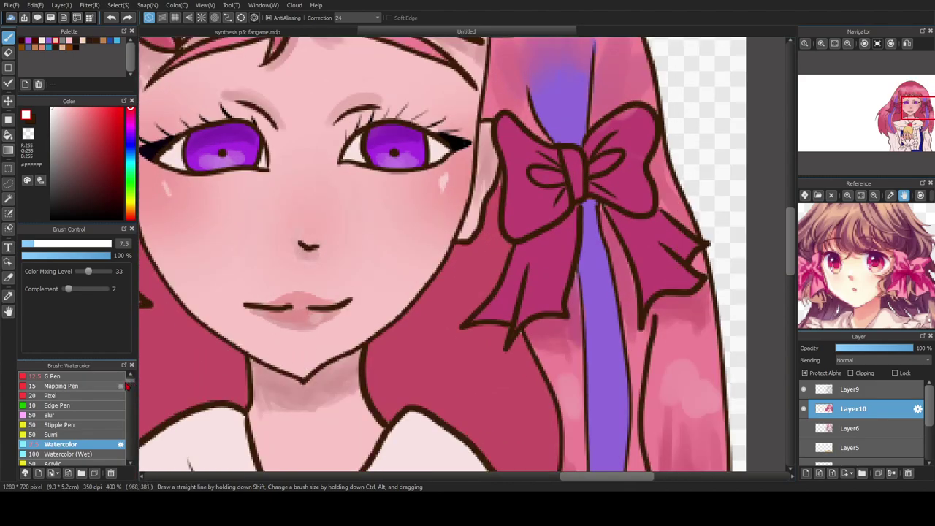
{"action": "scroll", "coordinate": [291, 301], "scroll_direction": "up", "scroll_amount": 2}
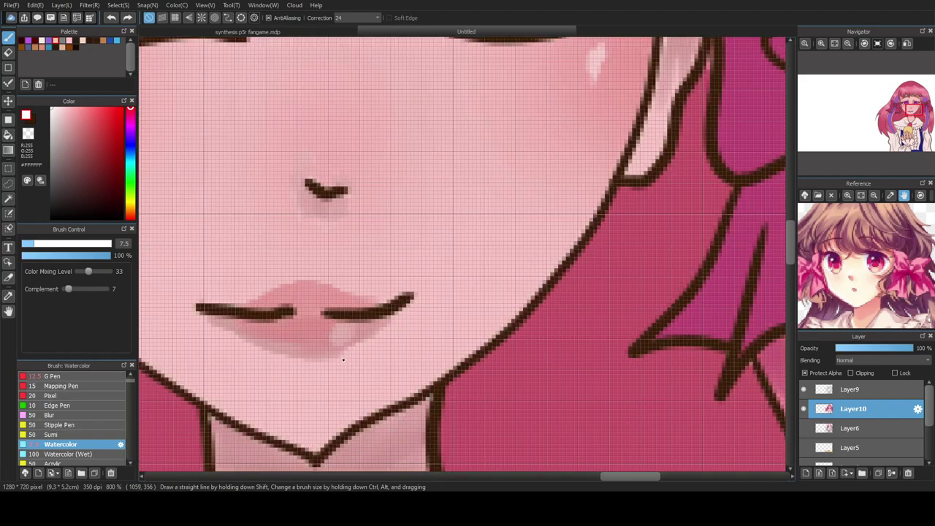
{"action": "left_click", "coordinate": [84, 378]}
{"action": "left_click", "coordinate": [342, 330]}
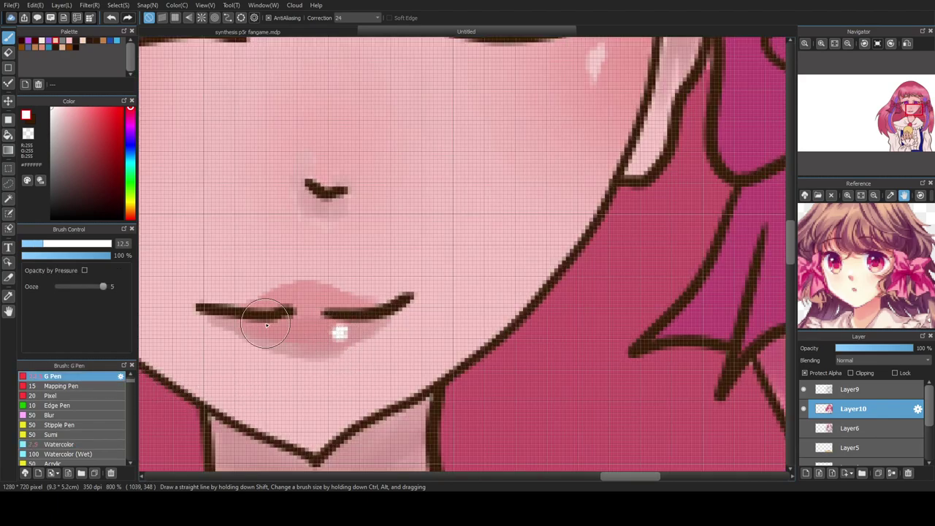
{"action": "scroll", "coordinate": [272, 336], "scroll_direction": "down", "scroll_amount": 3}
- Switch to the 7.5 px Watercolor brush, keeping white #FFFFFF, to work around the eyes
{"action": "left_click_drag", "start_coordinate": [550, 476], "coordinate": [535, 477]}
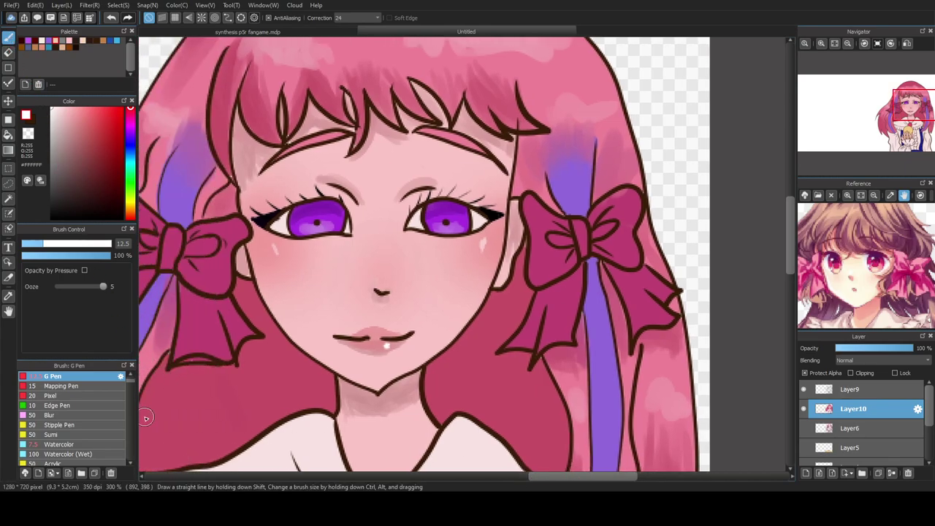
{"action": "left_click", "coordinate": [99, 444]}
{"action": "scroll", "coordinate": [358, 226], "scroll_direction": "up", "scroll_amount": 2}
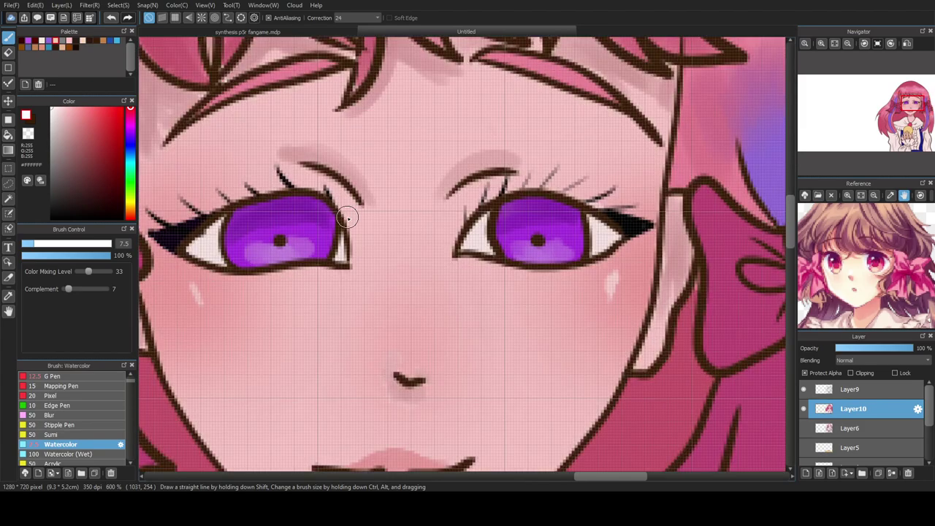
{"action": "left_click_drag", "start_coordinate": [360, 243], "coordinate": [339, 193]}
{"action": "mouse_move", "coordinate": [361, 267]}
{"action": "left_mouse_down"}
{"action": "mouse_move", "coordinate": [358, 217]}
{"action": "mouse_move", "coordinate": [309, 180]}
{"action": "left_mouse_up"}
{"action": "left_click_drag", "start_coordinate": [448, 241], "coordinate": [464, 239]}
{"action": "key", "text": "ctrl+z"}
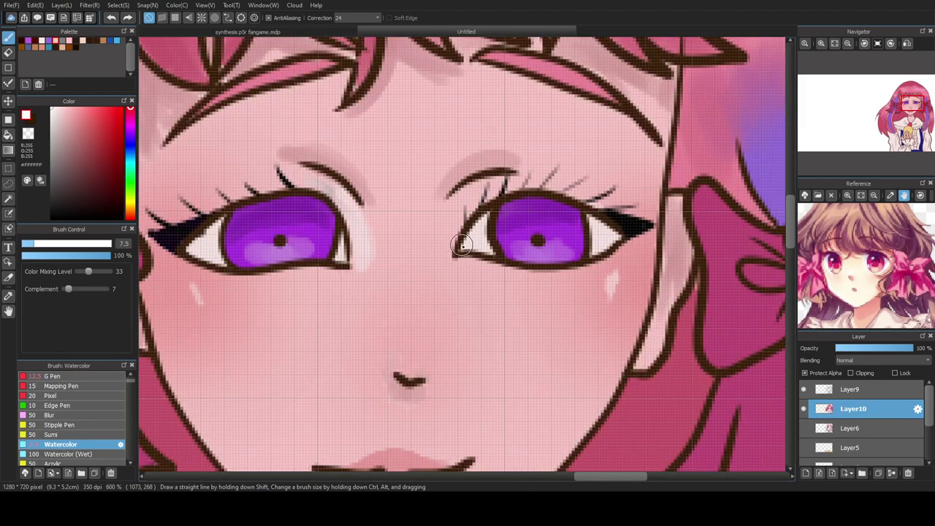
{"action": "key", "text": "ctrl+z"}
{"action": "key", "text": "ctrl+z"}
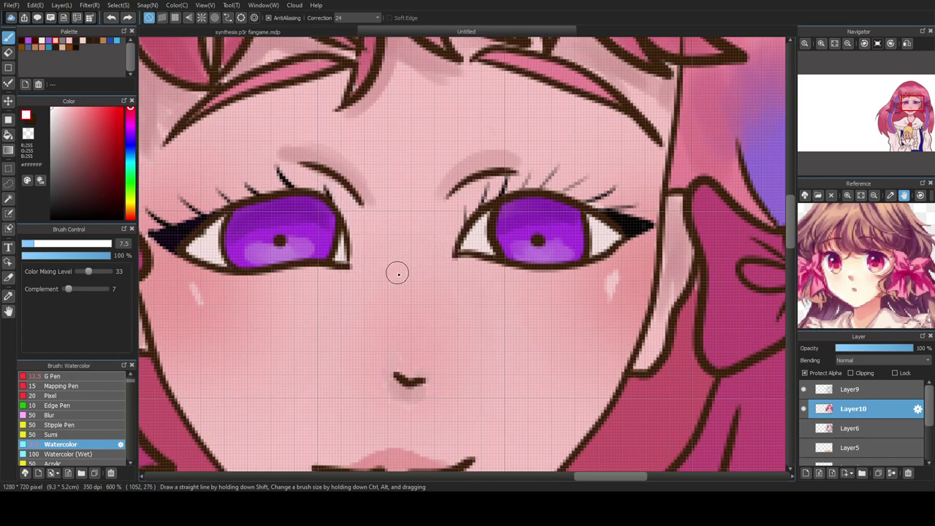
- Brush soft white #FFFFFF Watercolor highlights on the skin around the inner corners of both eyes
{"action": "mouse_move", "coordinate": [356, 273]}
{"action": "left_mouse_down"}
{"action": "mouse_move", "coordinate": [325, 272]}
{"action": "mouse_move", "coordinate": [361, 257]}
{"action": "mouse_move", "coordinate": [344, 274]}
{"action": "mouse_move", "coordinate": [354, 274]}
{"action": "mouse_move", "coordinate": [352, 236]}
{"action": "mouse_move", "coordinate": [333, 282]}
{"action": "left_mouse_up"}
{"action": "mouse_move", "coordinate": [443, 271]}
{"action": "left_mouse_down"}
{"action": "mouse_move", "coordinate": [438, 264]}
{"action": "mouse_move", "coordinate": [457, 264]}
{"action": "mouse_move", "coordinate": [452, 226]}
{"action": "left_mouse_up"}
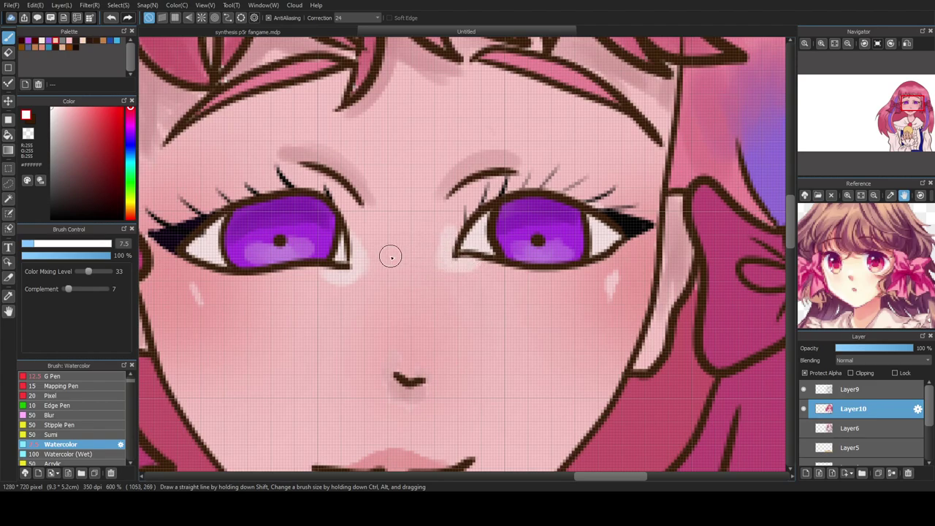
{"action": "scroll", "coordinate": [350, 266], "scroll_direction": "down", "scroll_amount": 4}
{"action": "scroll", "coordinate": [349, 241], "scroll_direction": "up", "scroll_amount": 3}
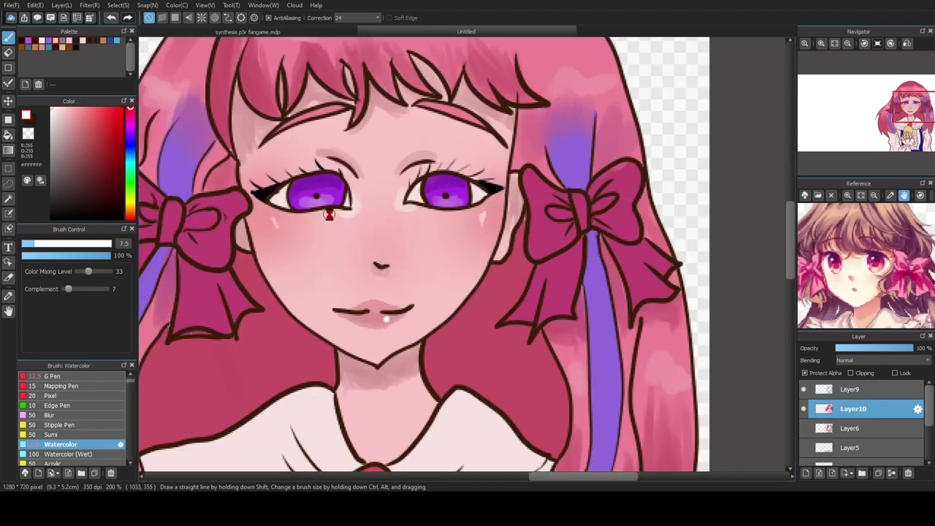
{"action": "left_click_drag", "start_coordinate": [348, 211], "coordinate": [330, 208]}
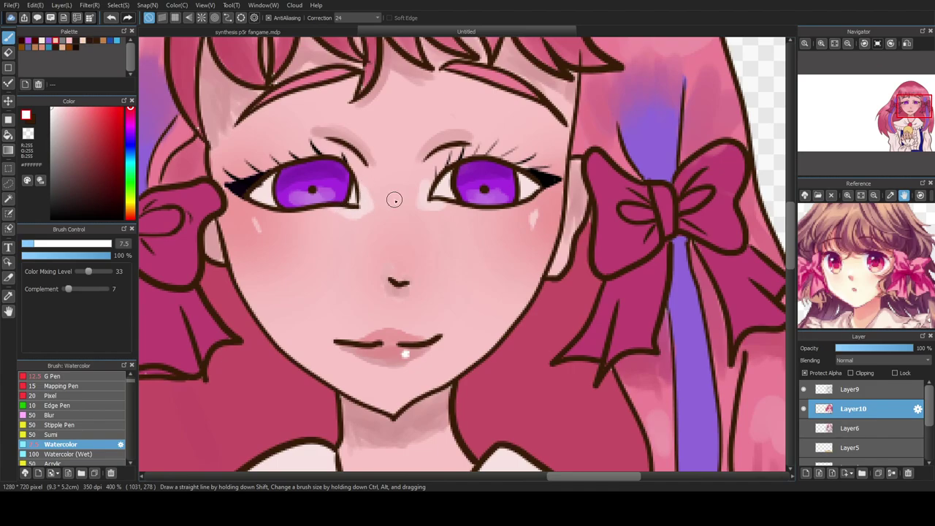
{"action": "left_click_drag", "start_coordinate": [421, 203], "coordinate": [441, 207]}
{"action": "scroll", "coordinate": [401, 203], "scroll_direction": "down", "scroll_amount": 3}
{"action": "scroll", "coordinate": [388, 274], "scroll_direction": "down", "scroll_amount": 2}
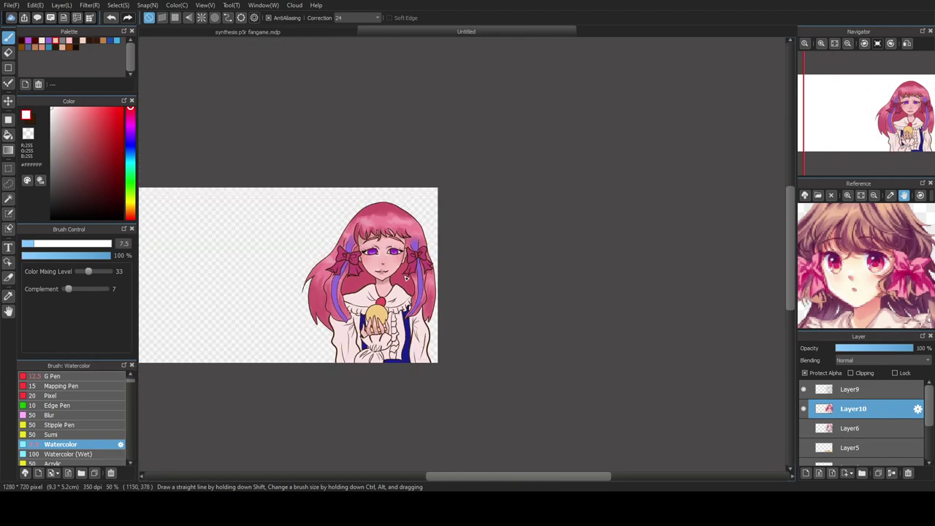
- Paint soft pink #EC8888 Watercolor eyeshadow on the outer lids of both eyes, between the lashes and the eyebrows
{"action": "scroll", "coordinate": [380, 273], "scroll_direction": "up", "scroll_amount": 2}
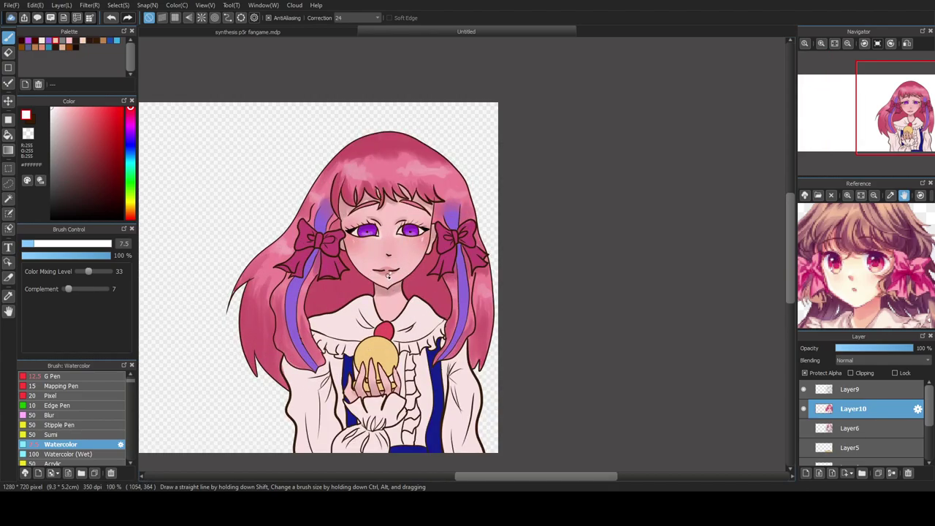
{"action": "scroll", "coordinate": [388, 276], "scroll_direction": "up", "scroll_amount": 3}
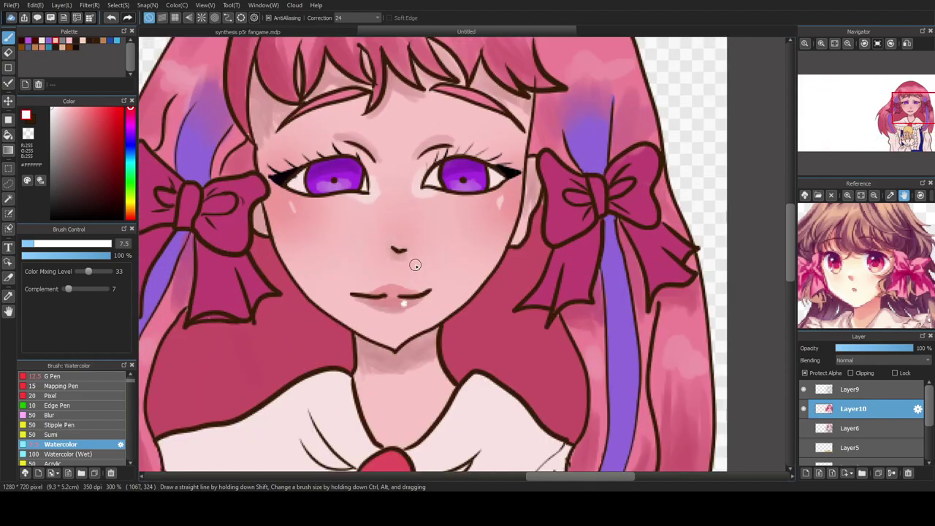
{"action": "left_click_drag", "start_coordinate": [70, 114], "coordinate": [81, 119]}
{"action": "left_click_drag", "start_coordinate": [284, 176], "coordinate": [279, 167]}
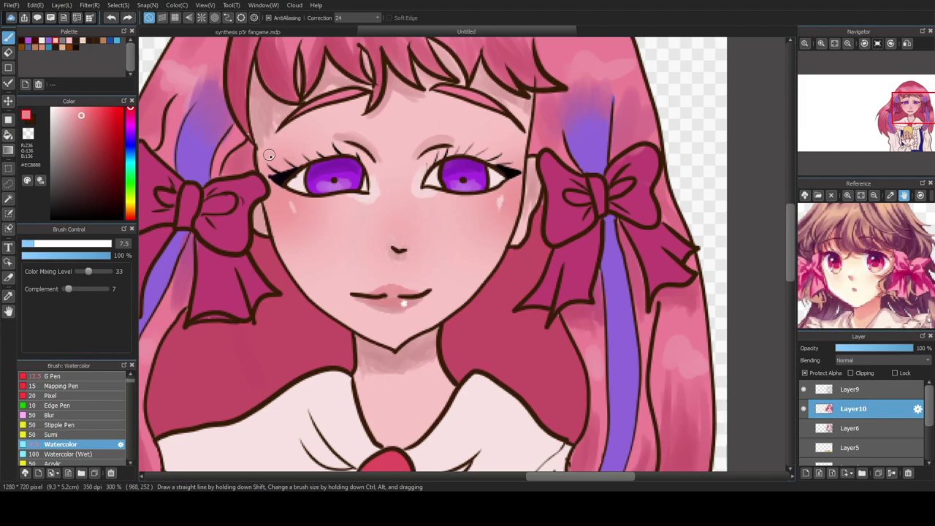
{"action": "scroll", "coordinate": [293, 157], "scroll_direction": "up", "scroll_amount": 2}
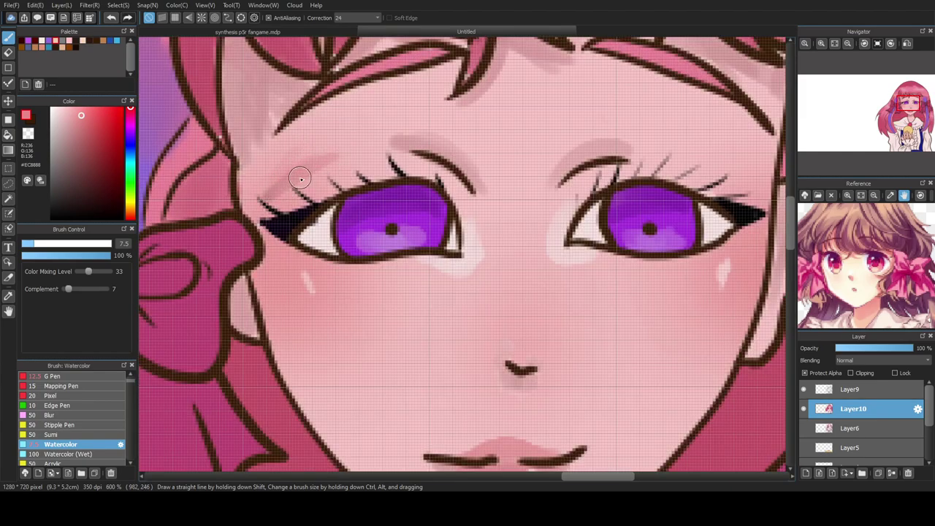
{"action": "mouse_move", "coordinate": [307, 152]}
{"action": "left_mouse_down"}
{"action": "mouse_move", "coordinate": [269, 182]}
{"action": "mouse_move", "coordinate": [333, 151]}
{"action": "mouse_move", "coordinate": [260, 182]}
{"action": "mouse_move", "coordinate": [248, 206]}
{"action": "mouse_move", "coordinate": [301, 161]}
{"action": "mouse_move", "coordinate": [255, 170]}
{"action": "mouse_move", "coordinate": [244, 186]}
{"action": "mouse_move", "coordinate": [349, 150]}
{"action": "mouse_move", "coordinate": [250, 177]}
{"action": "mouse_move", "coordinate": [318, 136]}
{"action": "mouse_move", "coordinate": [267, 173]}
{"action": "mouse_move", "coordinate": [293, 160]}
{"action": "mouse_move", "coordinate": [268, 152]}
{"action": "mouse_move", "coordinate": [239, 177]}
{"action": "mouse_move", "coordinate": [269, 153]}
{"action": "mouse_move", "coordinate": [254, 146]}
{"action": "mouse_move", "coordinate": [244, 166]}
{"action": "mouse_move", "coordinate": [262, 168]}
{"action": "mouse_move", "coordinate": [267, 147]}
{"action": "mouse_move", "coordinate": [284, 149]}
{"action": "mouse_move", "coordinate": [257, 157]}
{"action": "mouse_move", "coordinate": [304, 146]}
{"action": "left_mouse_up"}
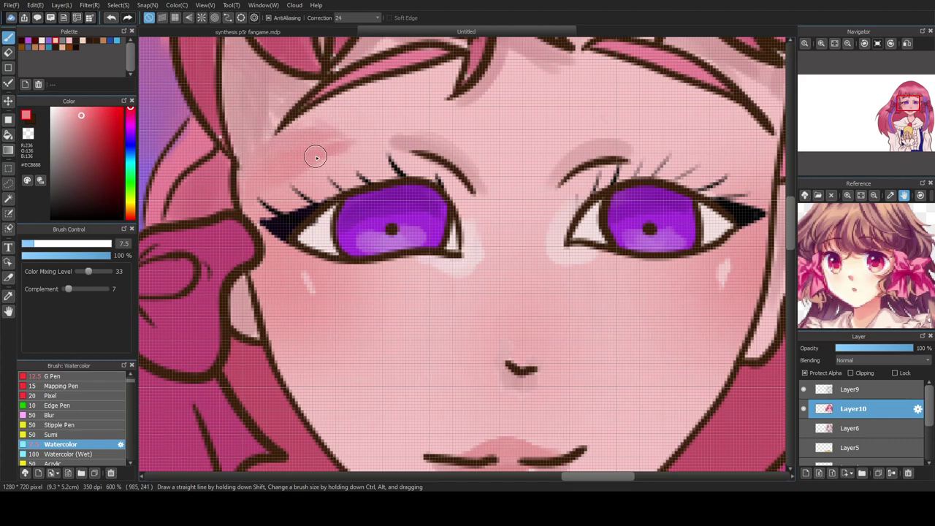
{"action": "mouse_move", "coordinate": [687, 123]}
{"action": "left_mouse_down"}
{"action": "mouse_move", "coordinate": [724, 129]}
{"action": "mouse_move", "coordinate": [765, 161]}
{"action": "mouse_move", "coordinate": [758, 169]}
{"action": "mouse_move", "coordinate": [744, 164]}
{"action": "mouse_move", "coordinate": [701, 115]}
{"action": "mouse_move", "coordinate": [732, 161]}
{"action": "mouse_move", "coordinate": [746, 165]}
{"action": "mouse_move", "coordinate": [751, 153]}
{"action": "mouse_move", "coordinate": [699, 145]}
{"action": "mouse_move", "coordinate": [716, 130]}
{"action": "mouse_move", "coordinate": [770, 155]}
{"action": "mouse_move", "coordinate": [741, 152]}
{"action": "mouse_move", "coordinate": [736, 136]}
{"action": "mouse_move", "coordinate": [651, 136]}
{"action": "mouse_move", "coordinate": [748, 138]}
{"action": "mouse_move", "coordinate": [654, 136]}
{"action": "mouse_move", "coordinate": [760, 170]}
{"action": "left_mouse_up"}
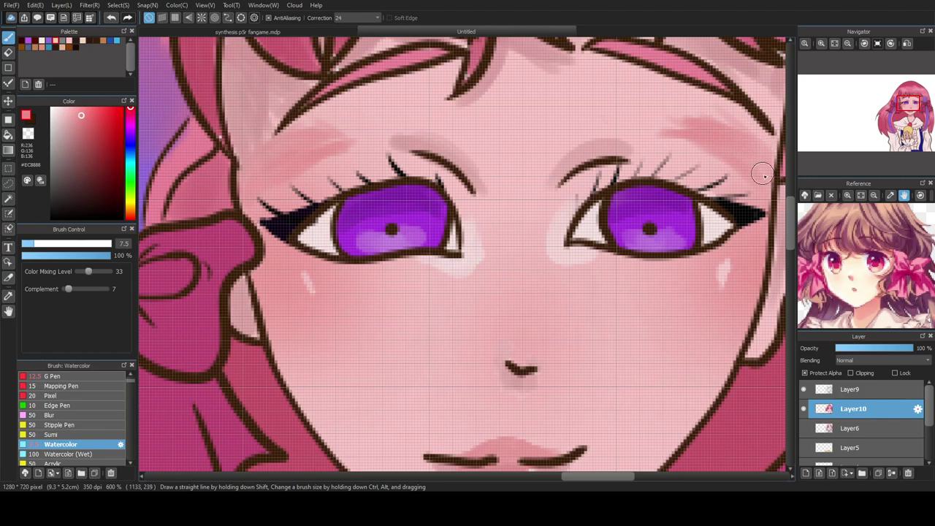
{"action": "scroll", "coordinate": [617, 142], "scroll_direction": "down", "scroll_amount": 4}
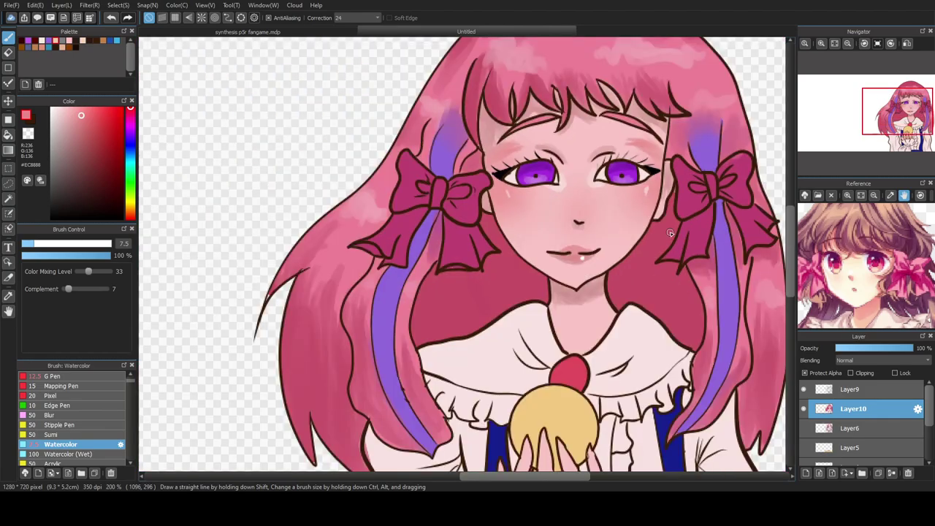
{"action": "scroll", "coordinate": [650, 210], "scroll_direction": "down", "scroll_amount": 3}
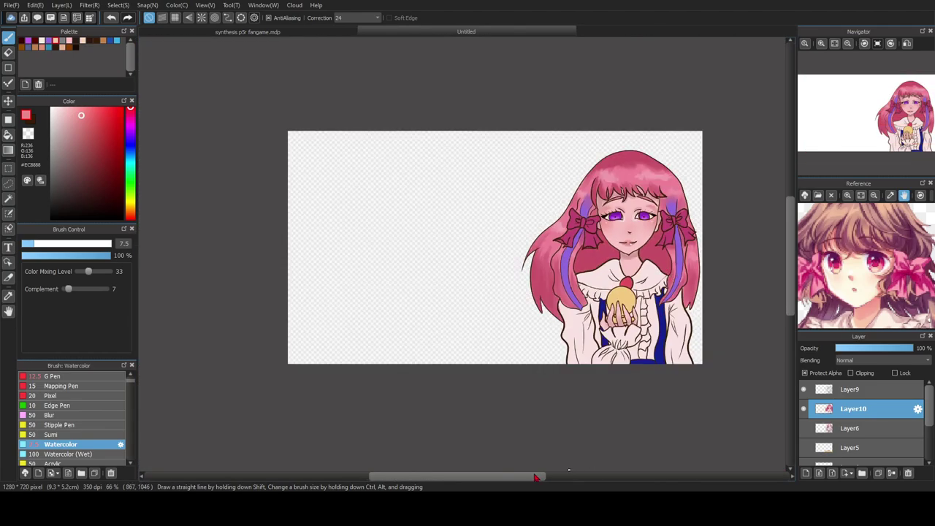
{"action": "left_click_drag", "start_coordinate": [518, 482], "coordinate": [572, 484]}
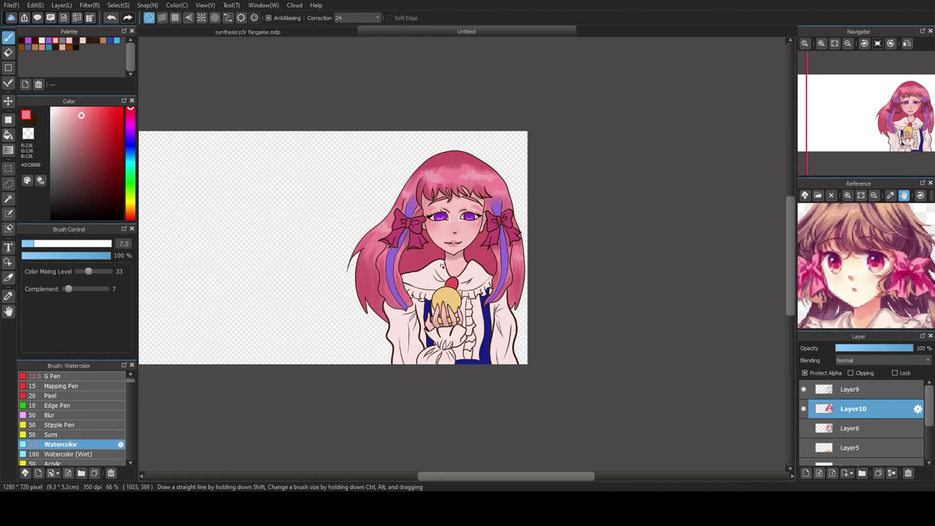
- Shade the left bow's inner loops, creases and knot in dark magenta #902D52 with the Watercolor brush, lowering Complement to 31
{"action": "scroll", "coordinate": [385, 219], "scroll_direction": "up", "scroll_amount": 5}
{"action": "left_click", "coordinate": [8, 295]}
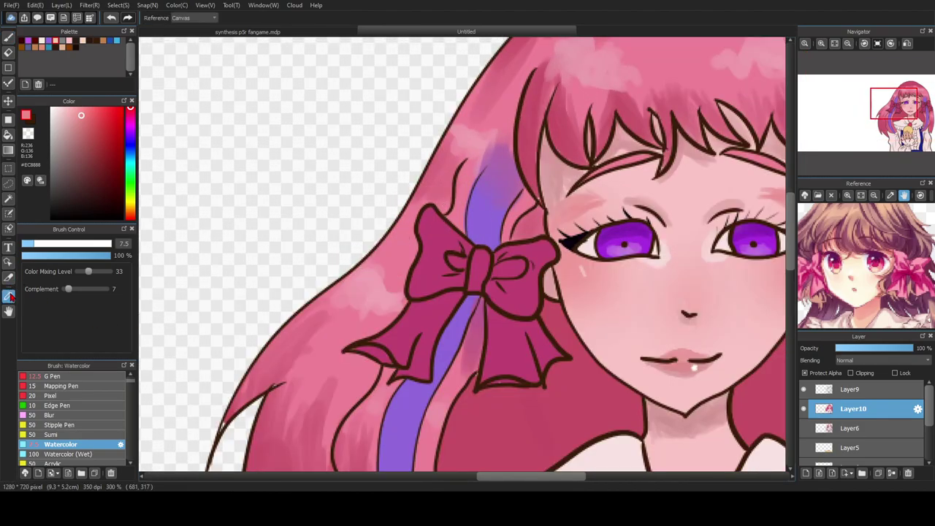
{"action": "left_click", "coordinate": [437, 263]}
{"action": "left_click_drag", "start_coordinate": [95, 140], "coordinate": [101, 156]}
{"action": "key", "text": "b"}
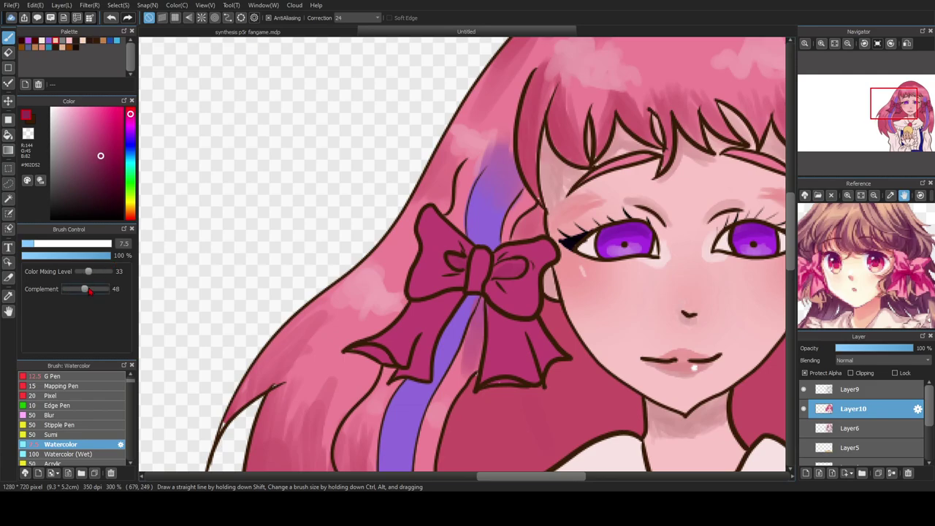
{"action": "mouse_move", "coordinate": [518, 271]}
{"action": "left_mouse_down"}
{"action": "mouse_move", "coordinate": [496, 271]}
{"action": "mouse_move", "coordinate": [516, 268]}
{"action": "left_mouse_up"}
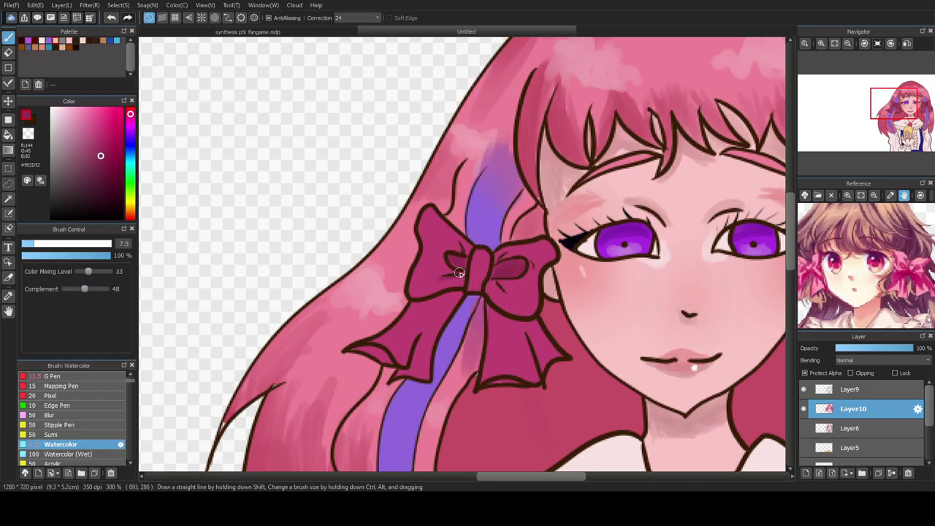
{"action": "left_click_drag", "start_coordinate": [84, 290], "coordinate": [76, 291]}
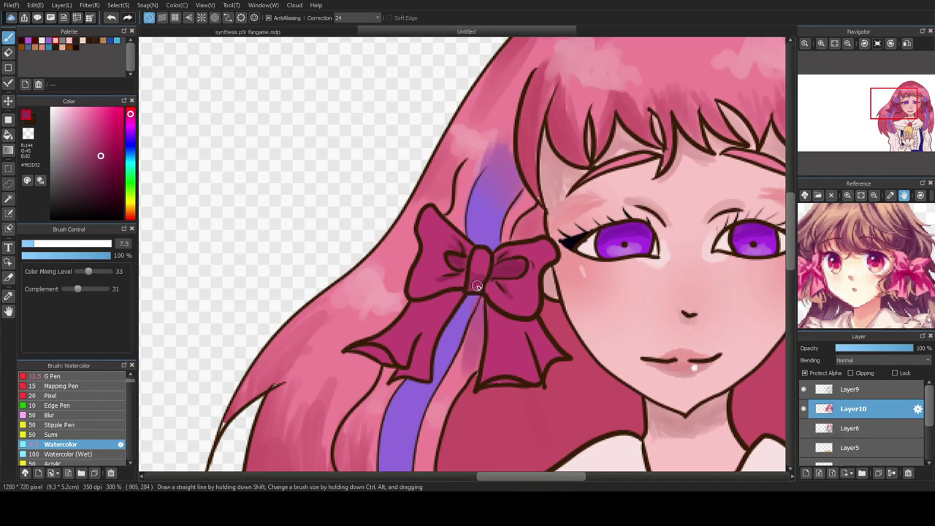
- Paint dark magenta shadows on the left bow's tails, beneath the loops, inside the folded ends and along the creases
{"action": "scroll", "coordinate": [424, 323], "scroll_direction": "up", "scroll_amount": 2}
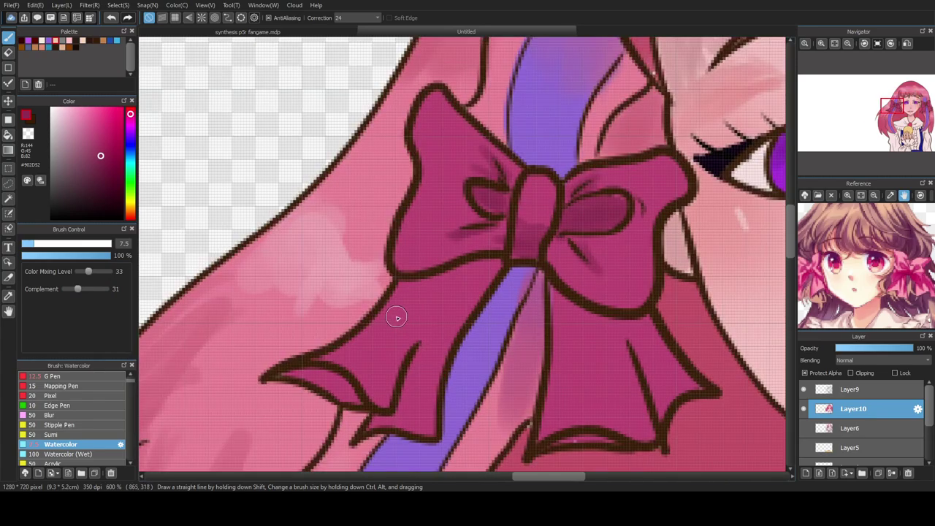
{"action": "mouse_move", "coordinate": [466, 284]}
{"action": "left_mouse_down"}
{"action": "mouse_move", "coordinate": [480, 288]}
{"action": "mouse_move", "coordinate": [480, 265]}
{"action": "mouse_move", "coordinate": [399, 290]}
{"action": "left_mouse_up"}
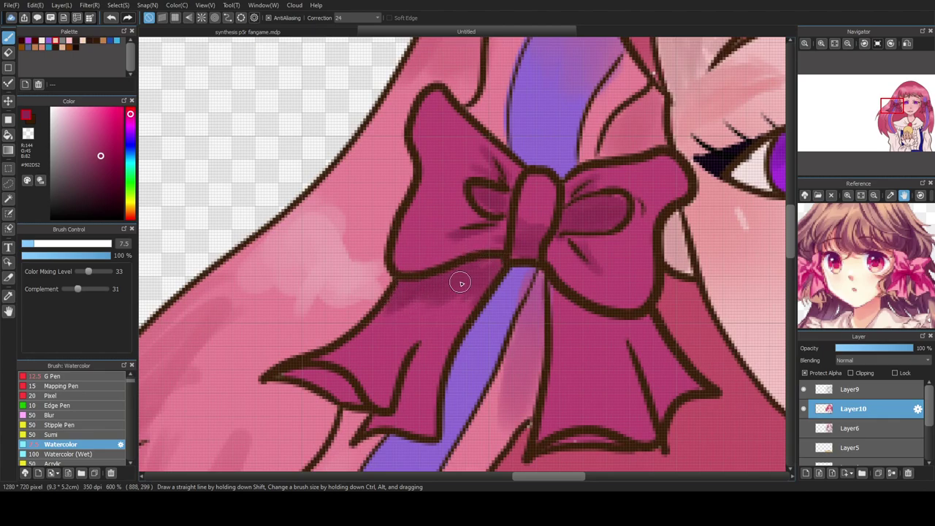
{"action": "mouse_move", "coordinate": [569, 288]}
{"action": "left_mouse_down"}
{"action": "mouse_move", "coordinate": [564, 336]}
{"action": "mouse_move", "coordinate": [553, 320]}
{"action": "mouse_move", "coordinate": [565, 305]}
{"action": "mouse_move", "coordinate": [645, 326]}
{"action": "mouse_move", "coordinate": [611, 347]}
{"action": "mouse_move", "coordinate": [577, 340]}
{"action": "mouse_move", "coordinate": [563, 336]}
{"action": "mouse_move", "coordinate": [555, 288]}
{"action": "left_mouse_up"}
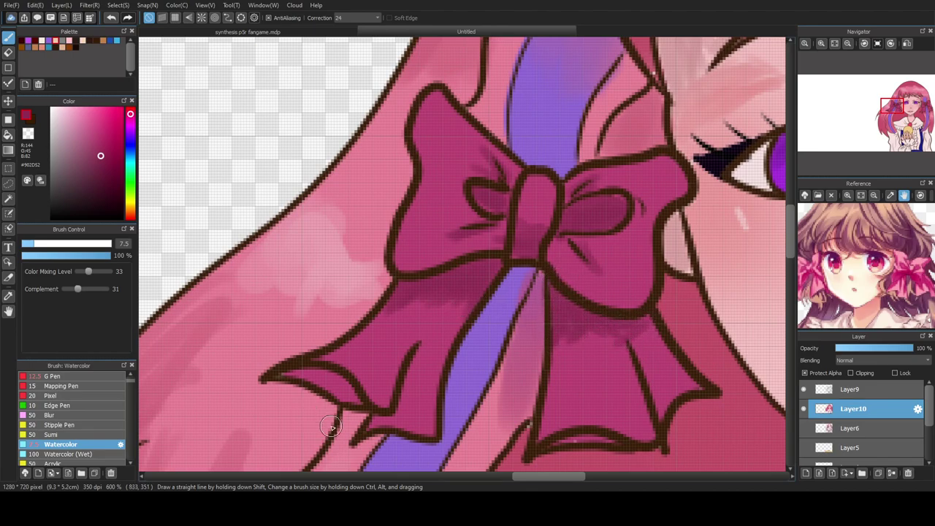
{"action": "left_click_drag", "start_coordinate": [298, 371], "coordinate": [351, 393]}
{"action": "mouse_move", "coordinate": [376, 422]}
{"action": "left_mouse_down"}
{"action": "mouse_move", "coordinate": [401, 417]}
{"action": "mouse_move", "coordinate": [420, 353]}
{"action": "mouse_move", "coordinate": [415, 378]}
{"action": "left_mouse_up"}
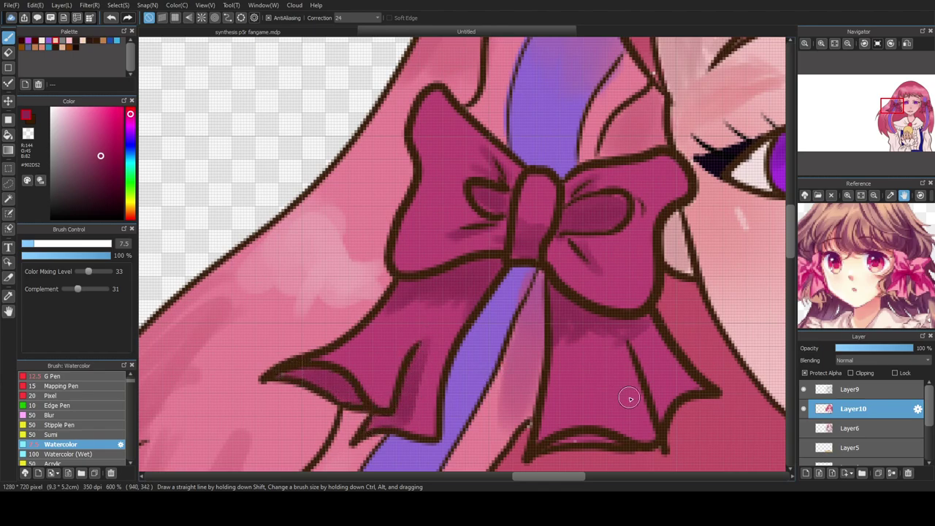
{"action": "mouse_move", "coordinate": [652, 375]}
{"action": "left_mouse_down"}
{"action": "mouse_move", "coordinate": [664, 410]}
{"action": "mouse_move", "coordinate": [702, 393]}
{"action": "mouse_move", "coordinate": [658, 371]}
{"action": "mouse_move", "coordinate": [625, 337]}
{"action": "left_mouse_up"}
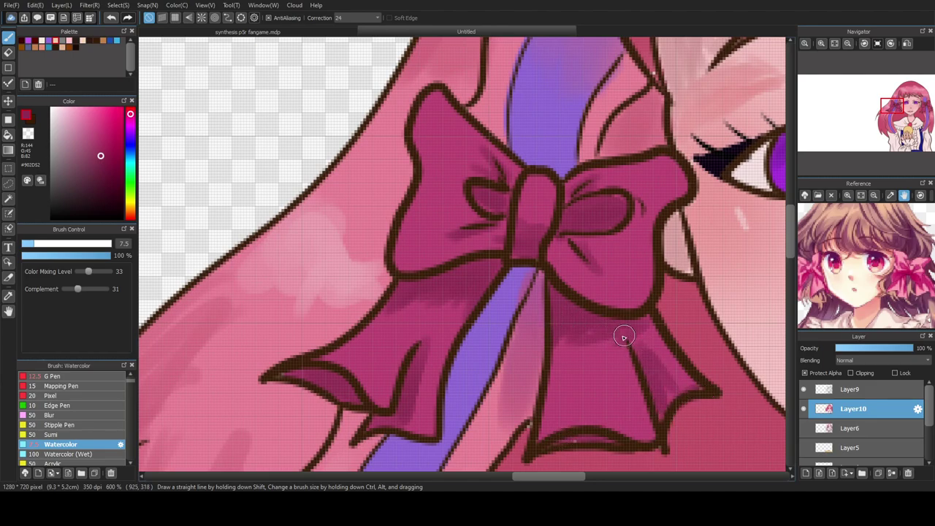
{"action": "scroll", "coordinate": [549, 282], "scroll_direction": "down", "scroll_amount": 8}
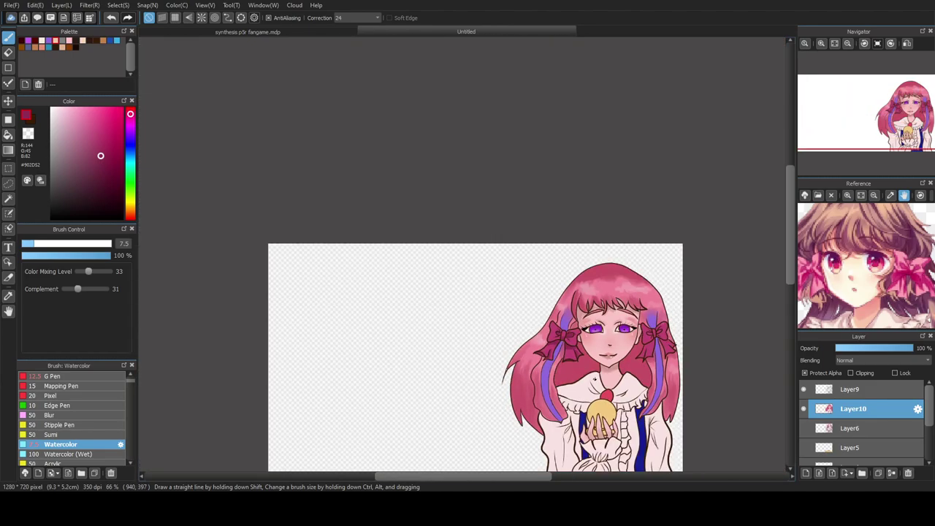
- Shade the right bow's inner loops, creases and knot in dark magenta #902D52 with Watercolor Complement at 15
{"action": "scroll", "coordinate": [572, 349], "scroll_direction": "up", "scroll_amount": 5}
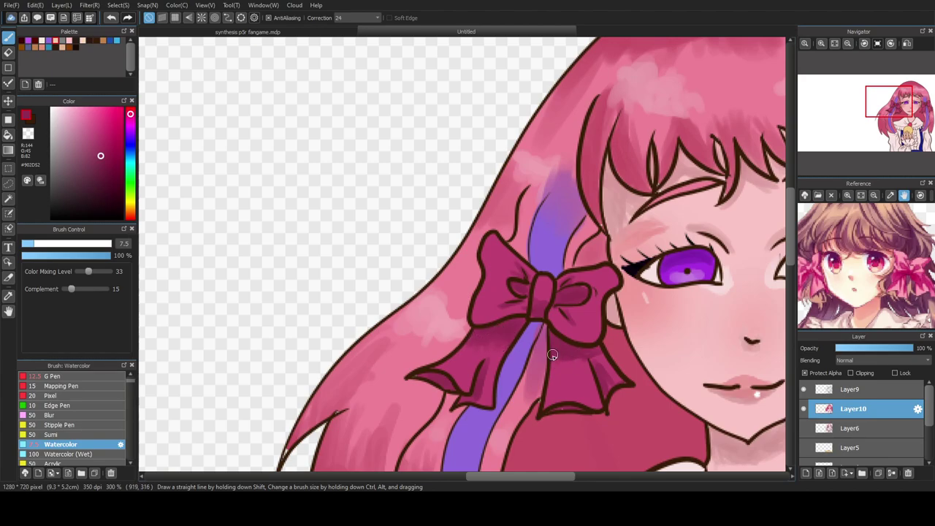
{"action": "scroll", "coordinate": [493, 336], "scroll_direction": "down", "scroll_amount": 3}
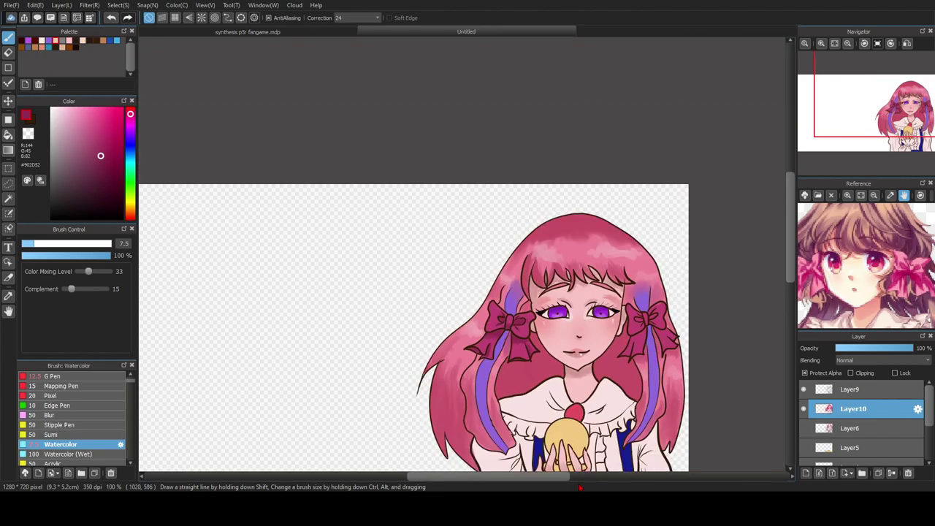
{"action": "left_click_drag", "start_coordinate": [558, 480], "coordinate": [593, 481]}
{"action": "left_click_drag", "start_coordinate": [791, 252], "coordinate": [792, 283]}
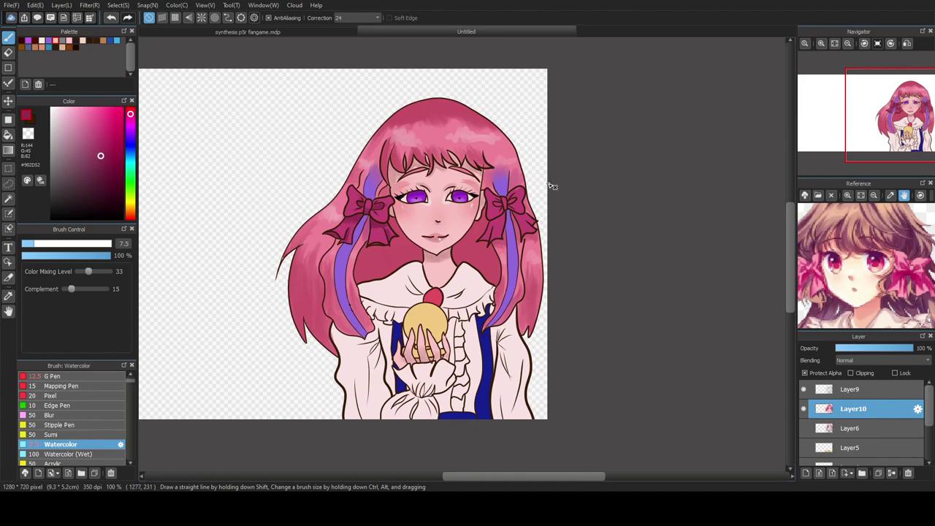
{"action": "scroll", "coordinate": [520, 199], "scroll_direction": "up", "scroll_amount": 5}
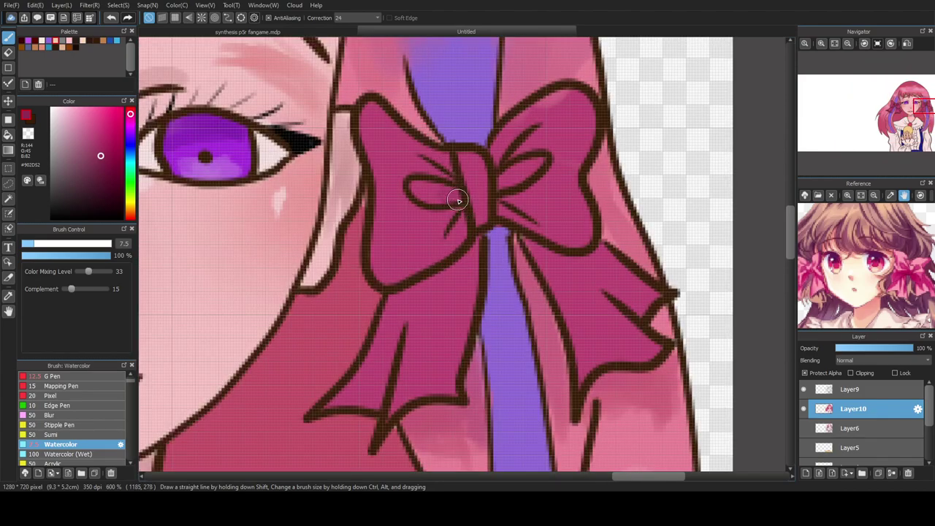
{"action": "mouse_move", "coordinate": [457, 200]}
{"action": "left_mouse_down"}
{"action": "mouse_move", "coordinate": [418, 188]}
{"action": "mouse_move", "coordinate": [441, 195]}
{"action": "left_mouse_up"}
{"action": "mouse_move", "coordinate": [521, 171]}
{"action": "left_mouse_down"}
{"action": "mouse_move", "coordinate": [516, 163]}
{"action": "mouse_move", "coordinate": [548, 116]}
{"action": "left_mouse_up"}
{"action": "left_click_drag", "start_coordinate": [412, 156], "coordinate": [447, 170]}
{"action": "mouse_move", "coordinate": [470, 227]}
{"action": "left_mouse_down"}
{"action": "mouse_move", "coordinate": [440, 236]}
{"action": "mouse_move", "coordinate": [458, 231]}
{"action": "left_mouse_up"}
{"action": "left_click_drag", "start_coordinate": [503, 200], "coordinate": [535, 217]}
{"action": "left_click_drag", "start_coordinate": [478, 216], "coordinate": [480, 209]}
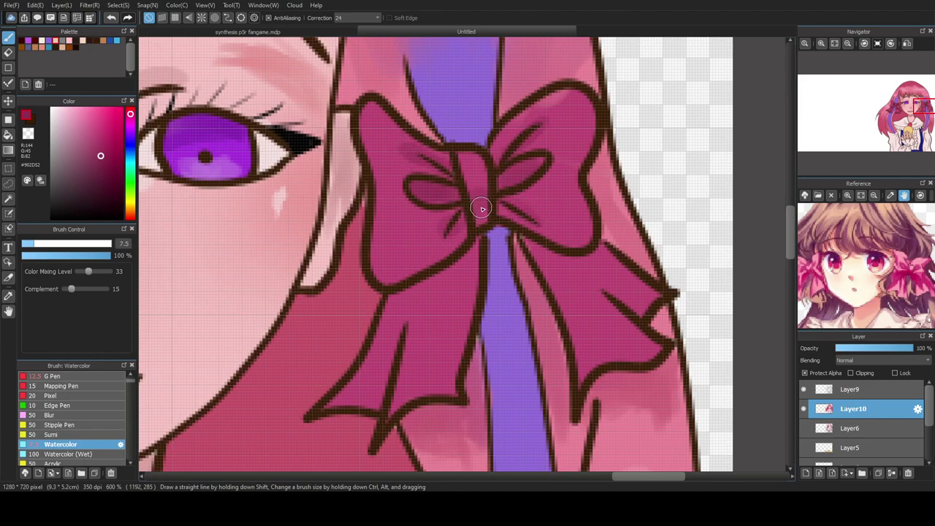
- Paint dark magenta shadows on the right bow's tails beneath the loops and along their folds, and darken the upper loop crease
{"action": "mouse_move", "coordinate": [410, 284]}
{"action": "left_mouse_down"}
{"action": "mouse_move", "coordinate": [468, 266]}
{"action": "mouse_move", "coordinate": [475, 247]}
{"action": "mouse_move", "coordinate": [461, 294]}
{"action": "mouse_move", "coordinate": [450, 285]}
{"action": "mouse_move", "coordinate": [454, 265]}
{"action": "mouse_move", "coordinate": [416, 299]}
{"action": "mouse_move", "coordinate": [426, 276]}
{"action": "mouse_move", "coordinate": [387, 306]}
{"action": "mouse_move", "coordinate": [378, 325]}
{"action": "mouse_move", "coordinate": [408, 294]}
{"action": "mouse_move", "coordinate": [443, 280]}
{"action": "mouse_move", "coordinate": [449, 327]}
{"action": "mouse_move", "coordinate": [472, 255]}
{"action": "mouse_move", "coordinate": [467, 282]}
{"action": "mouse_move", "coordinate": [420, 313]}
{"action": "mouse_move", "coordinate": [388, 312]}
{"action": "mouse_move", "coordinate": [417, 329]}
{"action": "mouse_move", "coordinate": [472, 260]}
{"action": "mouse_move", "coordinate": [428, 327]}
{"action": "mouse_move", "coordinate": [402, 309]}
{"action": "mouse_move", "coordinate": [403, 297]}
{"action": "mouse_move", "coordinate": [381, 307]}
{"action": "mouse_move", "coordinate": [438, 290]}
{"action": "mouse_move", "coordinate": [425, 307]}
{"action": "mouse_move", "coordinate": [449, 317]}
{"action": "left_mouse_up"}
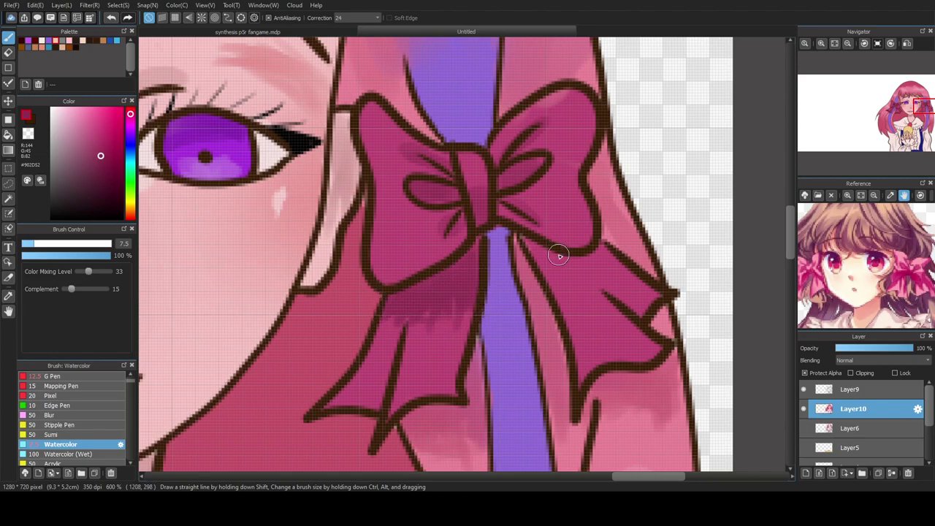
{"action": "mouse_move", "coordinate": [526, 234]}
{"action": "left_mouse_down"}
{"action": "mouse_move", "coordinate": [574, 270]}
{"action": "mouse_move", "coordinate": [606, 257]}
{"action": "mouse_move", "coordinate": [576, 277]}
{"action": "mouse_move", "coordinate": [529, 256]}
{"action": "mouse_move", "coordinate": [539, 251]}
{"action": "mouse_move", "coordinate": [585, 293]}
{"action": "mouse_move", "coordinate": [604, 282]}
{"action": "mouse_move", "coordinate": [612, 261]}
{"action": "mouse_move", "coordinate": [588, 257]}
{"action": "mouse_move", "coordinate": [563, 294]}
{"action": "left_mouse_up"}
{"action": "left_click_drag", "start_coordinate": [557, 96], "coordinate": [505, 138]}
{"action": "mouse_move", "coordinate": [545, 261]}
{"action": "left_mouse_down"}
{"action": "mouse_move", "coordinate": [582, 304]}
{"action": "mouse_move", "coordinate": [602, 288]}
{"action": "mouse_move", "coordinate": [597, 276]}
{"action": "mouse_move", "coordinate": [649, 322]}
{"action": "mouse_move", "coordinate": [605, 275]}
{"action": "mouse_move", "coordinate": [647, 292]}
{"action": "left_mouse_up"}
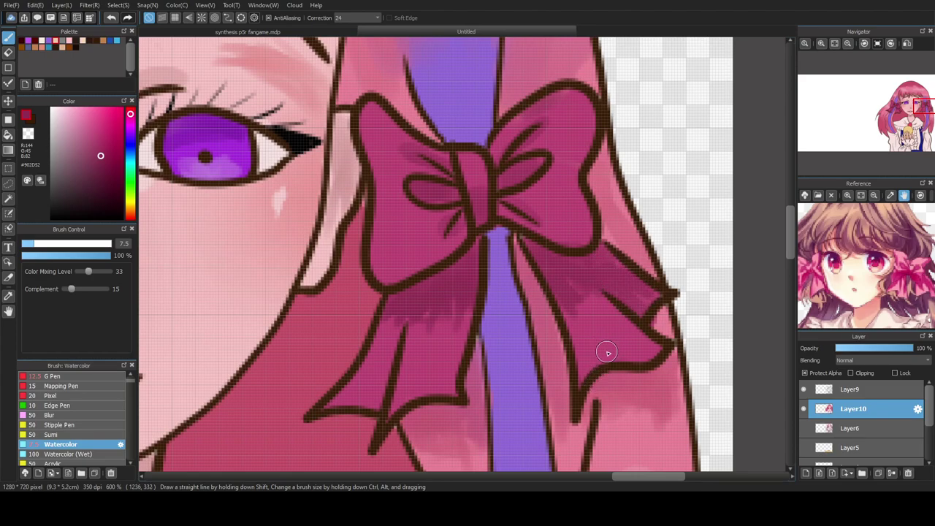
{"action": "mouse_move", "coordinate": [395, 395]}
{"action": "left_mouse_down"}
{"action": "mouse_move", "coordinate": [406, 329]}
{"action": "mouse_move", "coordinate": [388, 393]}
{"action": "mouse_move", "coordinate": [393, 315]}
{"action": "mouse_move", "coordinate": [383, 345]}
{"action": "mouse_move", "coordinate": [464, 302]}
{"action": "mouse_move", "coordinate": [458, 310]}
{"action": "mouse_move", "coordinate": [432, 278]}
{"action": "left_mouse_up"}
{"action": "scroll", "coordinate": [383, 271], "scroll_direction": "down", "scroll_amount": 8}
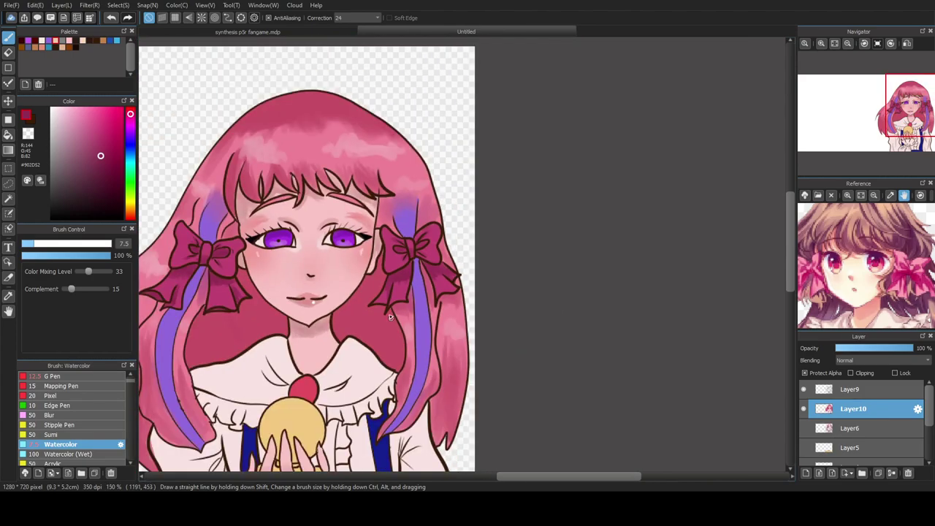
- Set the painting colour to a muted beige #CCABA0 for the blouse shadows and ready the Watercolor brush
{"action": "mouse_move", "coordinate": [549, 475]}
{"action": "left_mouse_down"}
{"action": "mouse_move", "coordinate": [521, 475]}
{"action": "mouse_move", "coordinate": [535, 474]}
{"action": "left_mouse_up"}
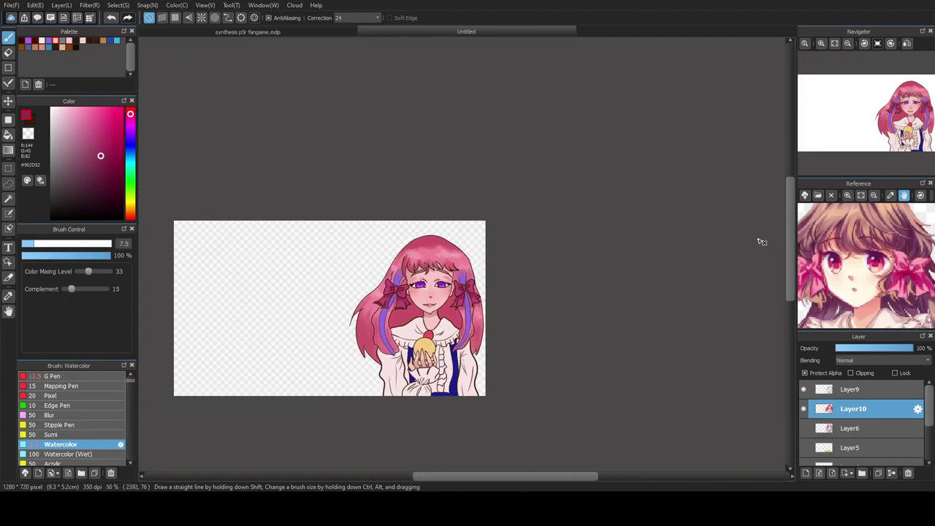
{"action": "left_click_drag", "start_coordinate": [790, 241], "coordinate": [792, 262]}
{"action": "scroll", "coordinate": [432, 270], "scroll_direction": "up", "scroll_amount": 3}
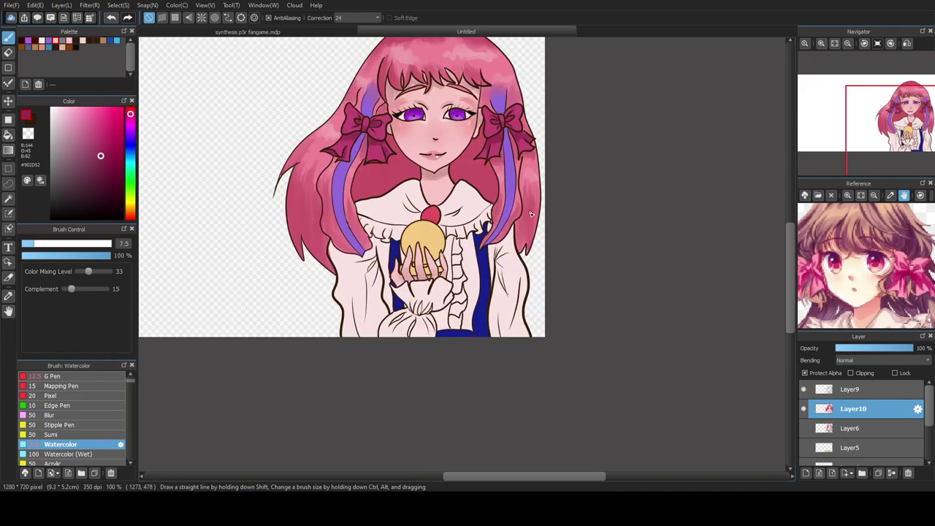
{"action": "scroll", "coordinate": [501, 207], "scroll_direction": "up", "scroll_amount": 3}
{"action": "left_click", "coordinate": [9, 295]}
{"action": "left_click", "coordinate": [56, 111]}
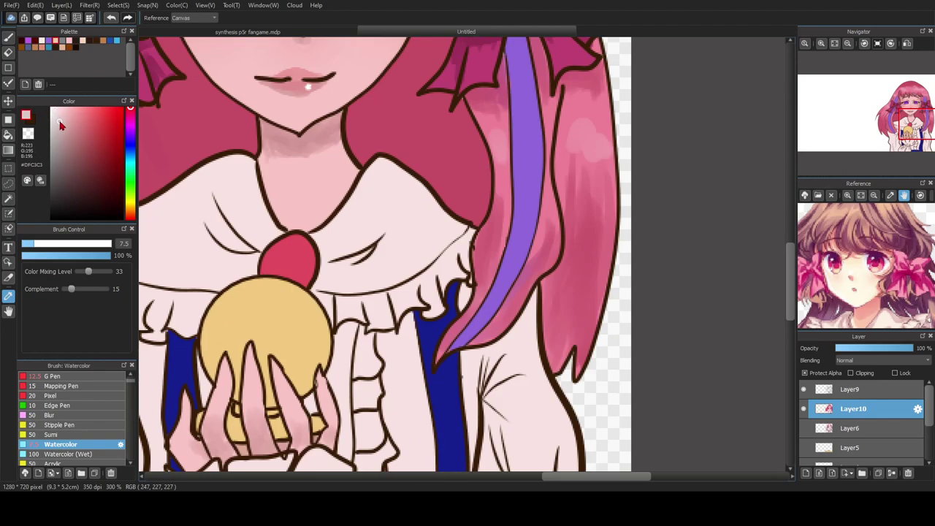
{"action": "left_click", "coordinate": [130, 212]}
{"action": "left_click_drag", "start_coordinate": [130, 212], "coordinate": [130, 215]}
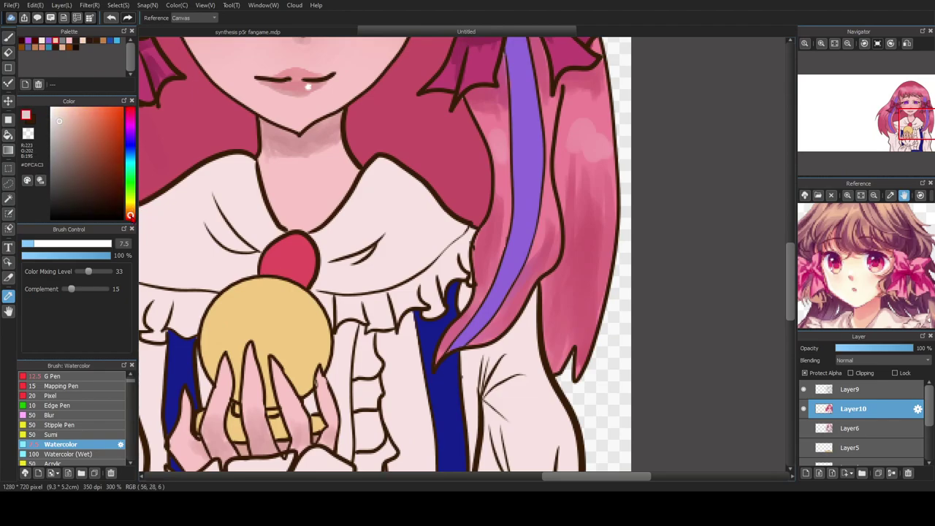
{"action": "left_click_drag", "start_coordinate": [65, 130], "coordinate": [65, 130]}
{"action": "left_click", "coordinate": [9, 38]}
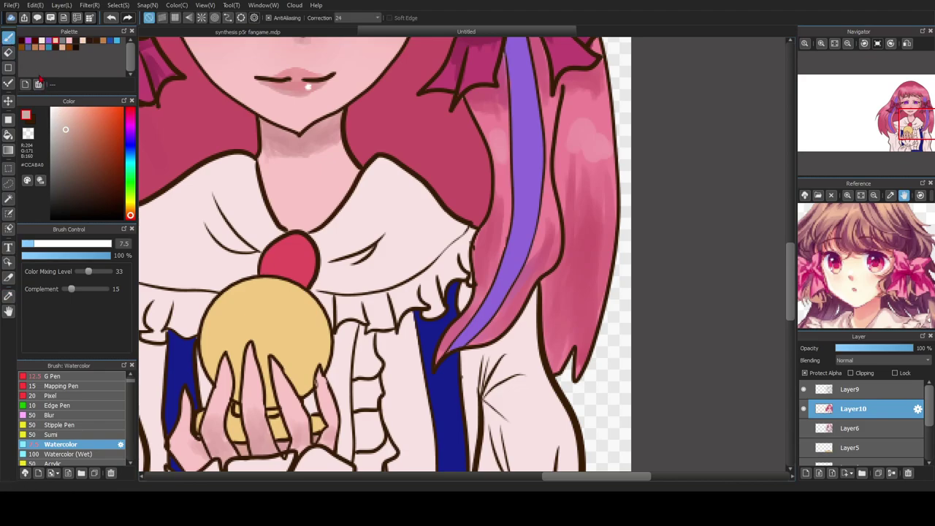
- Paint beige #CCABA0 shadows inside the left collar's crease and beneath the right collar's crease with the Watercolor brush
{"action": "scroll", "coordinate": [198, 234], "scroll_direction": "up", "scroll_amount": 2}
{"action": "left_click_drag", "start_coordinate": [242, 241], "coordinate": [286, 262]}
{"action": "left_click_drag", "start_coordinate": [233, 219], "coordinate": [303, 265]}
{"action": "mouse_move", "coordinate": [233, 198]}
{"action": "left_mouse_down"}
{"action": "mouse_move", "coordinate": [293, 261]}
{"action": "mouse_move", "coordinate": [221, 211]}
{"action": "mouse_move", "coordinate": [307, 269]}
{"action": "mouse_move", "coordinate": [263, 228]}
{"action": "mouse_move", "coordinate": [257, 171]}
{"action": "left_mouse_up"}
{"action": "left_click_drag", "start_coordinate": [505, 297], "coordinate": [476, 309]}
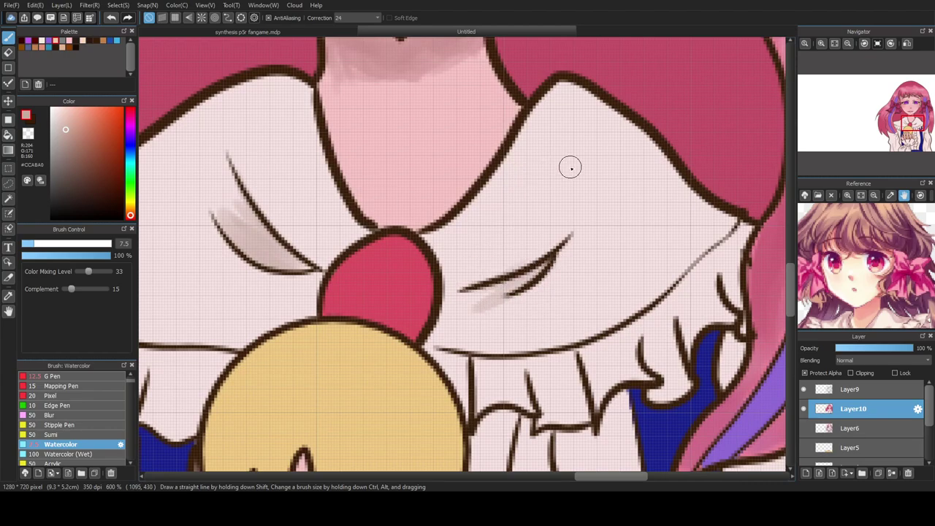
- Shade the folds of the ruffle under the right collar in beige, from the golden ball out to the hair
{"action": "left_click_drag", "start_coordinate": [709, 244], "coordinate": [734, 258]}
{"action": "mouse_move", "coordinate": [481, 424]}
{"action": "left_mouse_down"}
{"action": "mouse_move", "coordinate": [536, 428]}
{"action": "mouse_move", "coordinate": [479, 403]}
{"action": "mouse_move", "coordinate": [467, 376]}
{"action": "mouse_move", "coordinate": [464, 418]}
{"action": "mouse_move", "coordinate": [454, 359]}
{"action": "left_mouse_up"}
{"action": "mouse_move", "coordinate": [557, 392]}
{"action": "left_mouse_down"}
{"action": "mouse_move", "coordinate": [534, 371]}
{"action": "mouse_move", "coordinate": [547, 424]}
{"action": "mouse_move", "coordinate": [548, 385]}
{"action": "mouse_move", "coordinate": [524, 404]}
{"action": "left_mouse_up"}
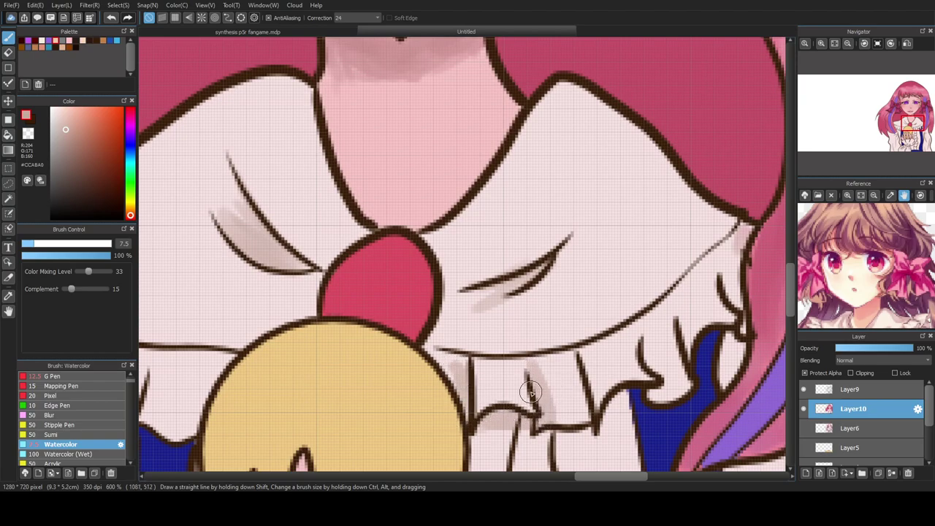
{"action": "mouse_move", "coordinate": [587, 379]}
{"action": "left_mouse_down"}
{"action": "mouse_move", "coordinate": [546, 417]}
{"action": "mouse_move", "coordinate": [584, 414]}
{"action": "mouse_move", "coordinate": [571, 355]}
{"action": "left_mouse_up"}
{"action": "mouse_move", "coordinate": [649, 350]}
{"action": "left_mouse_down"}
{"action": "mouse_move", "coordinate": [671, 398]}
{"action": "mouse_move", "coordinate": [655, 394]}
{"action": "mouse_move", "coordinate": [677, 371]}
{"action": "left_mouse_up"}
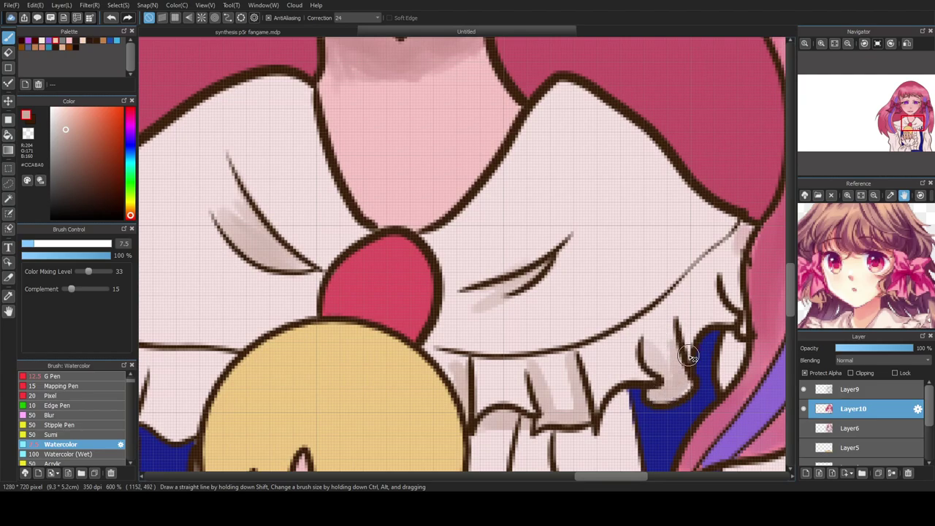
{"action": "left_click_drag", "start_coordinate": [682, 306], "coordinate": [687, 339]}
{"action": "left_click_drag", "start_coordinate": [740, 300], "coordinate": [733, 347]}
- Deepen the beige shadows in the right ruffle's folds and outer end, and in the left collar's crease
{"action": "scroll", "coordinate": [516, 268], "scroll_direction": "down", "scroll_amount": 4}
{"action": "scroll", "coordinate": [584, 342], "scroll_direction": "up", "scroll_amount": 3}
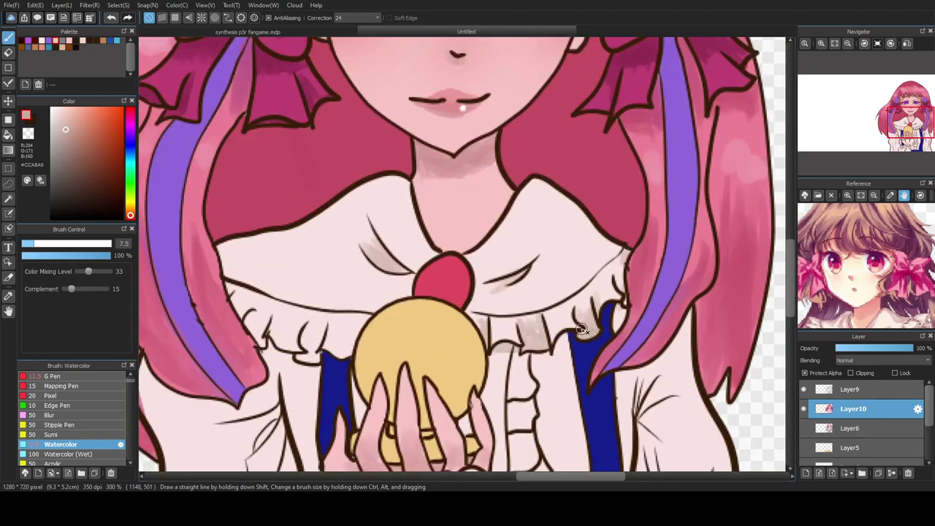
{"action": "scroll", "coordinate": [509, 342], "scroll_direction": "up", "scroll_amount": 2}
{"action": "mouse_move", "coordinate": [550, 385]}
{"action": "left_mouse_down"}
{"action": "mouse_move", "coordinate": [542, 383]}
{"action": "mouse_move", "coordinate": [588, 385]}
{"action": "mouse_move", "coordinate": [534, 388]}
{"action": "mouse_move", "coordinate": [583, 382]}
{"action": "mouse_move", "coordinate": [542, 381]}
{"action": "mouse_move", "coordinate": [570, 382]}
{"action": "left_mouse_up"}
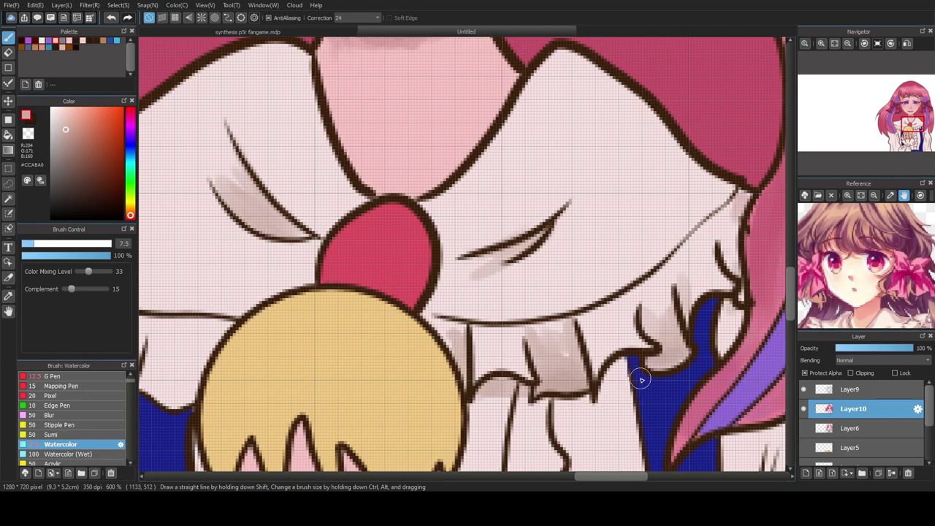
{"action": "left_click_drag", "start_coordinate": [747, 291], "coordinate": [740, 305]}
{"action": "left_click_drag", "start_coordinate": [268, 221], "coordinate": [286, 226]}
- Shade the left ruffle's folds in beige and add a shadow along the seam beneath the left collar
{"action": "scroll", "coordinate": [252, 191], "scroll_direction": "down", "scroll_amount": 5}
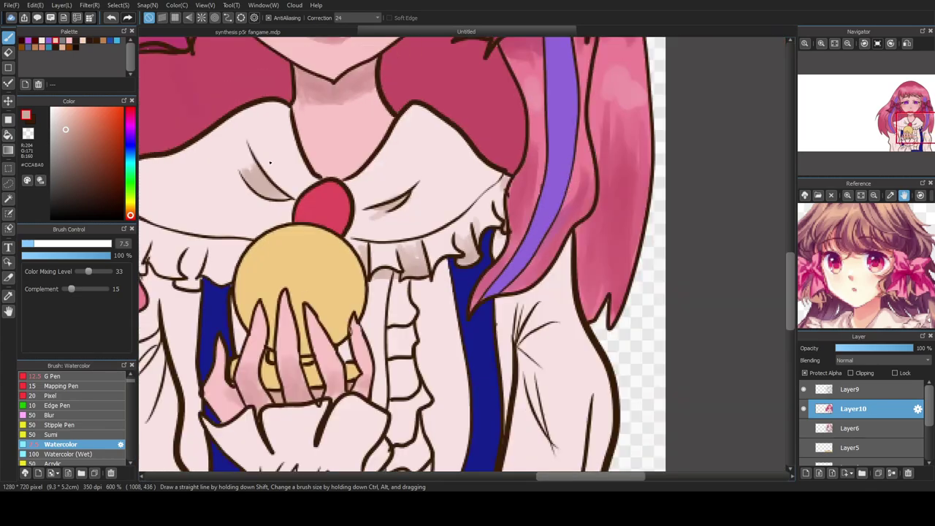
{"action": "left_click_drag", "start_coordinate": [545, 478], "coordinate": [506, 479]}
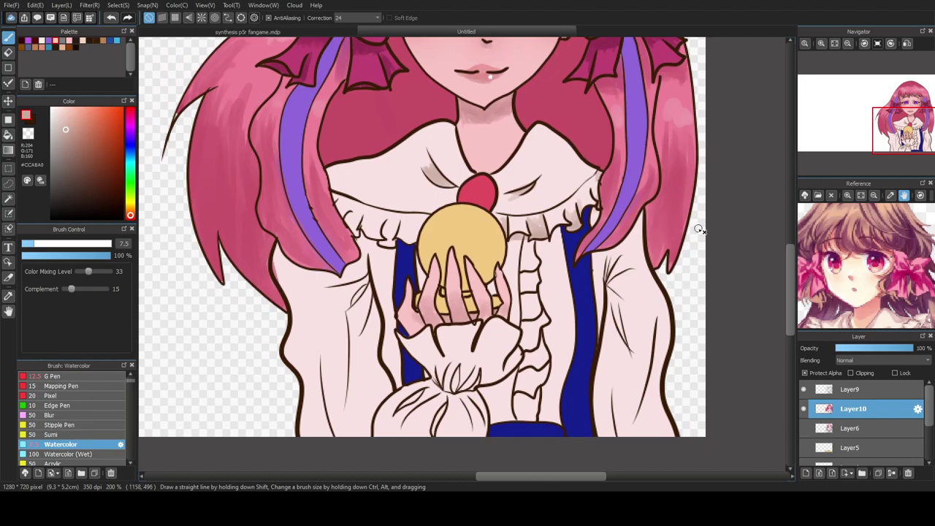
{"action": "left_click_drag", "start_coordinate": [792, 258], "coordinate": [792, 236]}
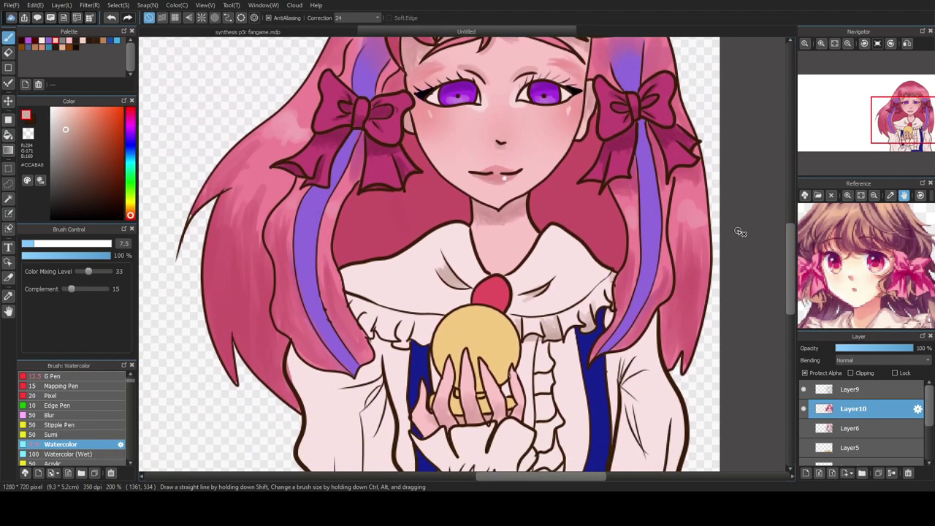
{"action": "scroll", "coordinate": [401, 318], "scroll_direction": "up", "scroll_amount": 5}
{"action": "mouse_move", "coordinate": [373, 439]}
{"action": "left_mouse_down"}
{"action": "mouse_move", "coordinate": [396, 449]}
{"action": "mouse_move", "coordinate": [372, 446]}
{"action": "mouse_move", "coordinate": [403, 447]}
{"action": "mouse_move", "coordinate": [384, 430]}
{"action": "mouse_move", "coordinate": [399, 390]}
{"action": "mouse_move", "coordinate": [378, 416]}
{"action": "mouse_move", "coordinate": [392, 375]}
{"action": "mouse_move", "coordinate": [391, 426]}
{"action": "mouse_move", "coordinate": [412, 386]}
{"action": "mouse_move", "coordinate": [403, 416]}
{"action": "left_mouse_up"}
{"action": "mouse_move", "coordinate": [306, 418]}
{"action": "left_mouse_down"}
{"action": "mouse_move", "coordinate": [266, 387]}
{"action": "mouse_move", "coordinate": [267, 374]}
{"action": "mouse_move", "coordinate": [293, 408]}
{"action": "mouse_move", "coordinate": [270, 364]}
{"action": "mouse_move", "coordinate": [289, 359]}
{"action": "mouse_move", "coordinate": [302, 372]}
{"action": "mouse_move", "coordinate": [273, 359]}
{"action": "left_mouse_up"}
{"action": "mouse_move", "coordinate": [223, 302]}
{"action": "left_mouse_down"}
{"action": "mouse_move", "coordinate": [283, 312]}
{"action": "mouse_move", "coordinate": [387, 350]}
{"action": "mouse_move", "coordinate": [501, 358]}
{"action": "left_mouse_up"}
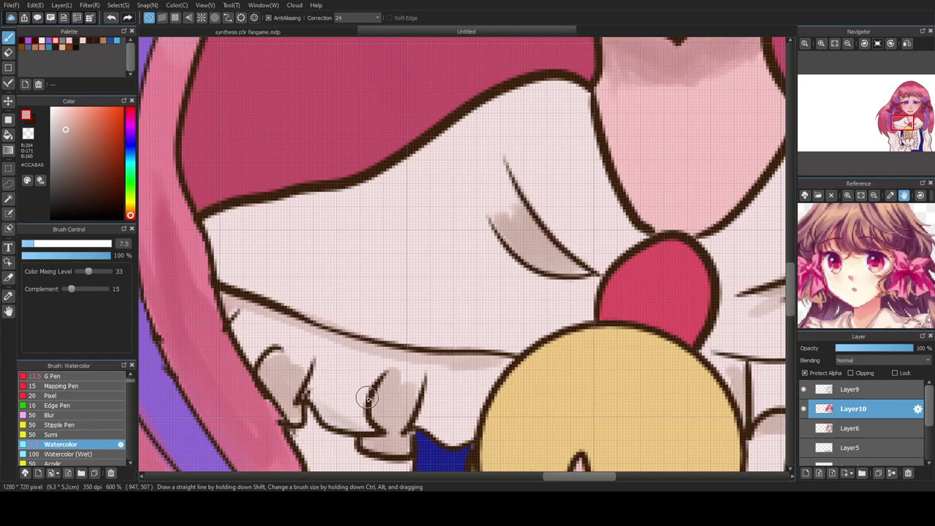
- Paint a soft beige shadow on the blouse just below the left ruffle, beside the hair strand
{"action": "scroll", "coordinate": [760, 331], "scroll_direction": "down", "scroll_amount": 3}
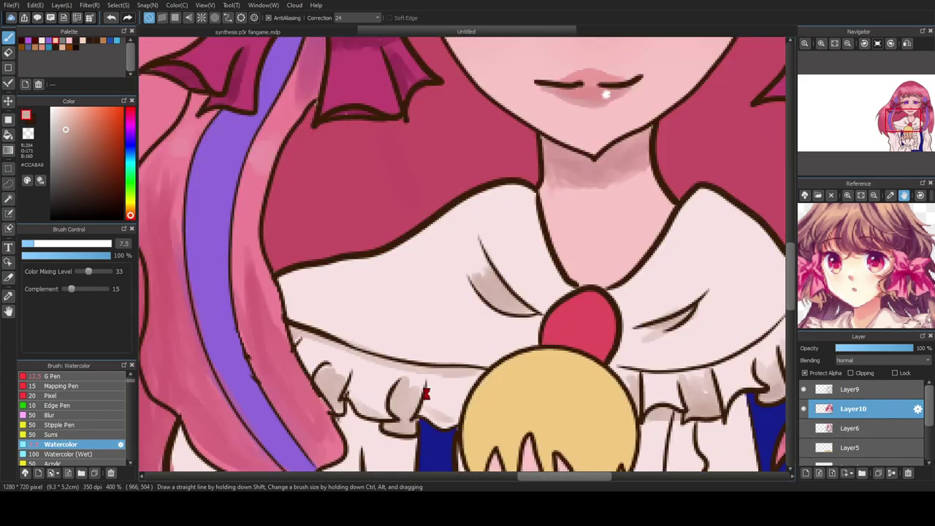
{"action": "left_click_drag", "start_coordinate": [791, 283], "coordinate": [791, 303]}
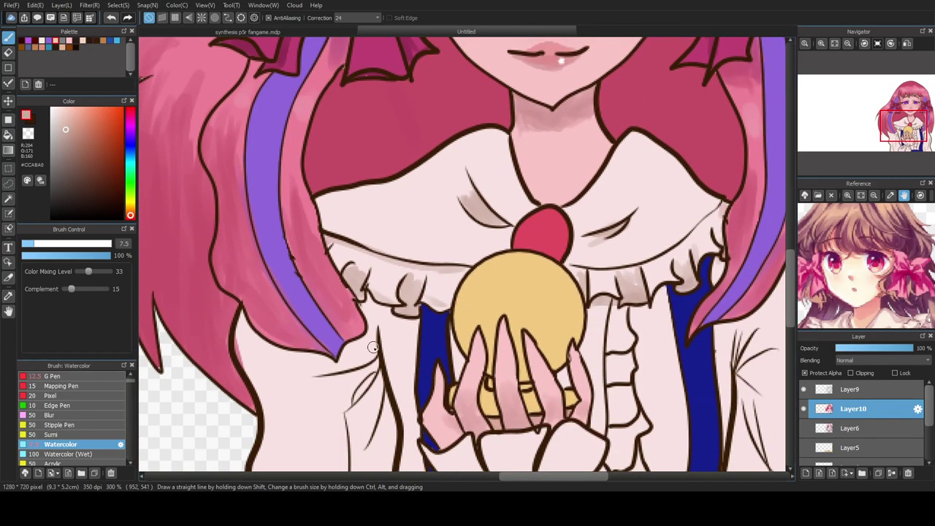
{"action": "scroll", "coordinate": [369, 303], "scroll_direction": "up", "scroll_amount": 1}
{"action": "mouse_move", "coordinate": [355, 304]}
{"action": "left_mouse_down"}
{"action": "mouse_move", "coordinate": [391, 312]}
{"action": "mouse_move", "coordinate": [361, 311]}
{"action": "mouse_move", "coordinate": [428, 326]}
{"action": "mouse_move", "coordinate": [379, 307]}
{"action": "mouse_move", "coordinate": [396, 322]}
{"action": "mouse_move", "coordinate": [432, 326]}
{"action": "mouse_move", "coordinate": [371, 311]}
{"action": "mouse_move", "coordinate": [391, 328]}
{"action": "left_mouse_up"}
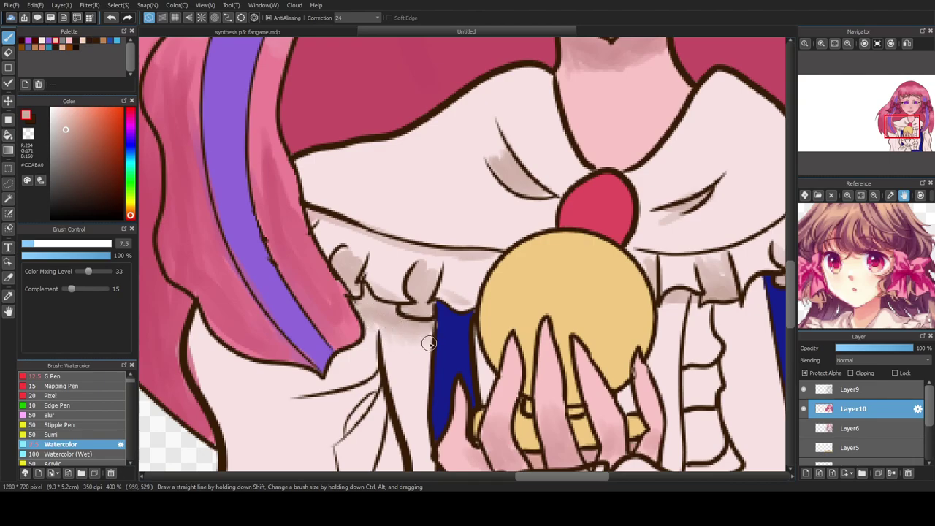
{"action": "scroll", "coordinate": [368, 312], "scroll_direction": "down", "scroll_amount": 5}
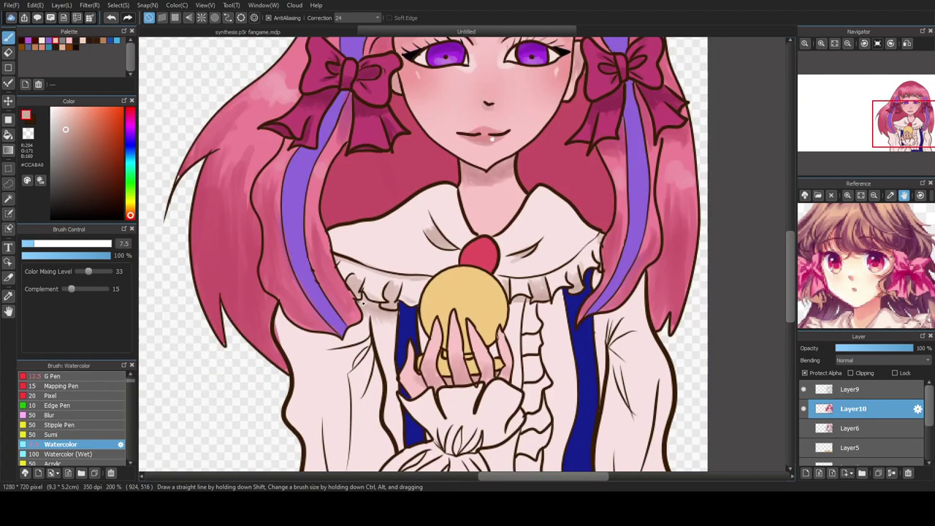
- Bring the reference image's collar into view and shade both collar halves along the neckline in beige
{"action": "scroll", "coordinate": [620, 318], "scroll_direction": "down", "scroll_amount": 2}
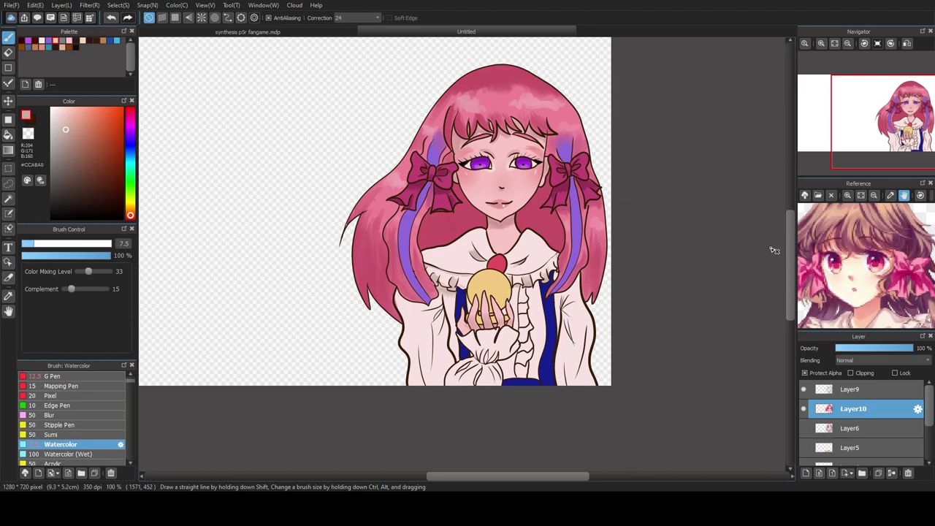
{"action": "left_click_drag", "start_coordinate": [865, 273], "coordinate": [871, 233]}
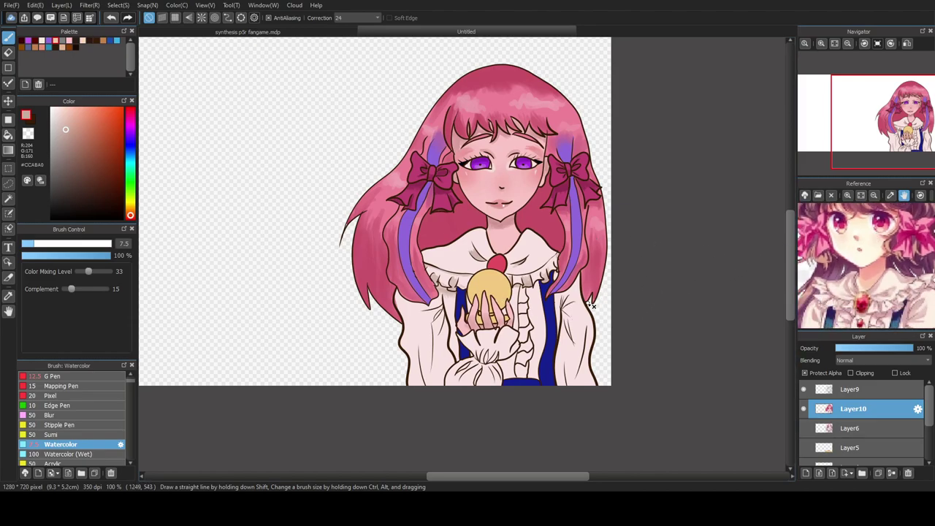
{"action": "scroll", "coordinate": [589, 304], "scroll_direction": "up", "scroll_amount": 1}
{"action": "scroll", "coordinate": [425, 213], "scroll_direction": "up", "scroll_amount": 3}
{"action": "mouse_move", "coordinate": [436, 158]}
{"action": "left_mouse_down"}
{"action": "mouse_move", "coordinate": [462, 255]}
{"action": "mouse_move", "coordinate": [484, 261]}
{"action": "mouse_move", "coordinate": [443, 157]}
{"action": "mouse_move", "coordinate": [478, 258]}
{"action": "mouse_move", "coordinate": [604, 183]}
{"action": "mouse_move", "coordinate": [591, 211]}
{"action": "mouse_move", "coordinate": [534, 269]}
{"action": "left_mouse_up"}
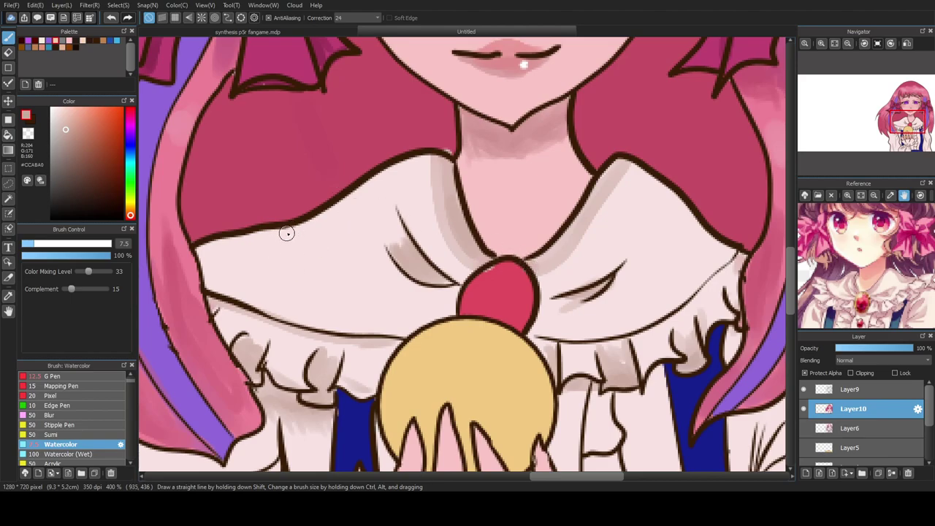
- Add soft beige fold strokes across the left collar and the right collar's outer side, and shade along the right collar's lower seam
{"action": "left_click_drag", "start_coordinate": [286, 235], "coordinate": [351, 312]}
{"action": "left_click_drag", "start_coordinate": [264, 240], "coordinate": [318, 301]}
{"action": "left_click_drag", "start_coordinate": [260, 261], "coordinate": [329, 311]}
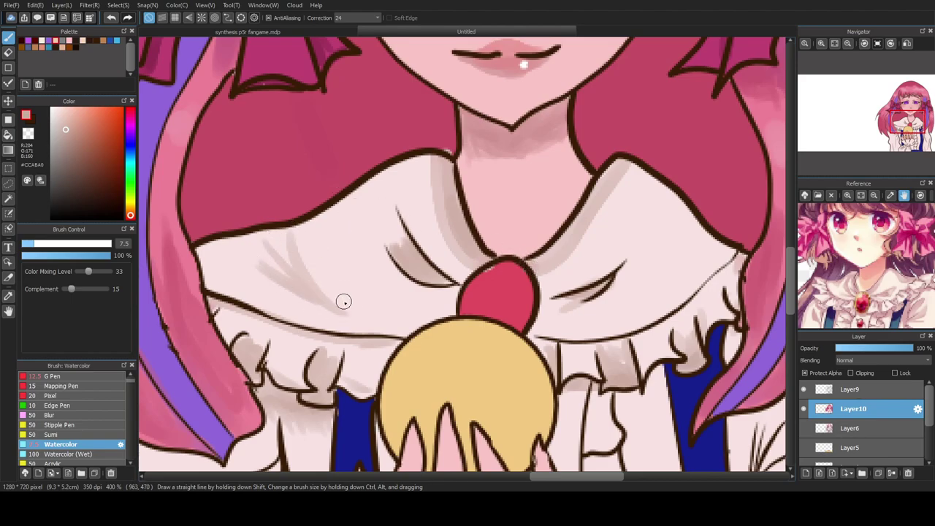
{"action": "left_click_drag", "start_coordinate": [304, 246], "coordinate": [341, 299]}
{"action": "mouse_move", "coordinate": [693, 224]}
{"action": "left_mouse_down"}
{"action": "mouse_move", "coordinate": [664, 295]}
{"action": "mouse_move", "coordinate": [685, 273]}
{"action": "left_mouse_up"}
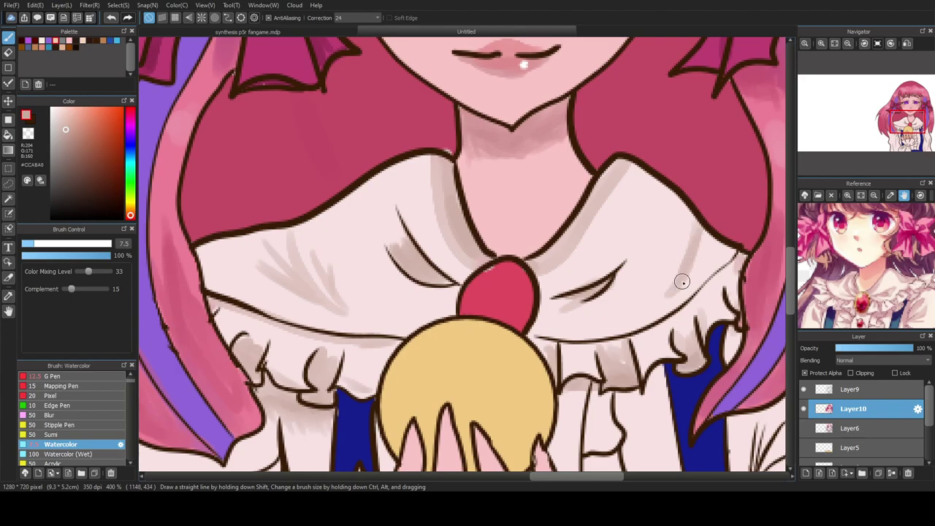
{"action": "mouse_move", "coordinate": [544, 341]}
{"action": "left_mouse_down"}
{"action": "mouse_move", "coordinate": [641, 334]}
{"action": "mouse_move", "coordinate": [689, 309]}
{"action": "mouse_move", "coordinate": [742, 255]}
{"action": "left_mouse_up"}
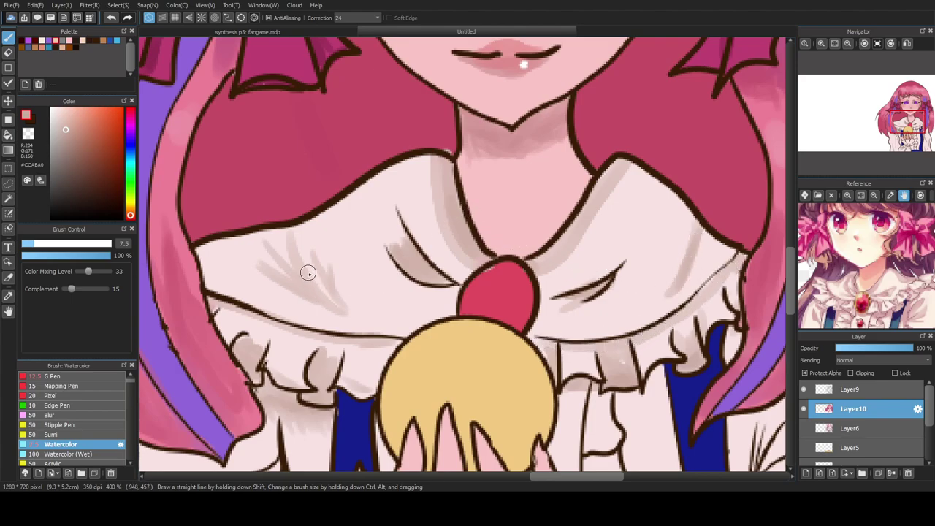
- Shade the left collar's upper edge beneath the hair in beige and touch up the right collar near the neckline
{"action": "scroll", "coordinate": [534, 267], "scroll_direction": "down", "scroll_amount": 6}
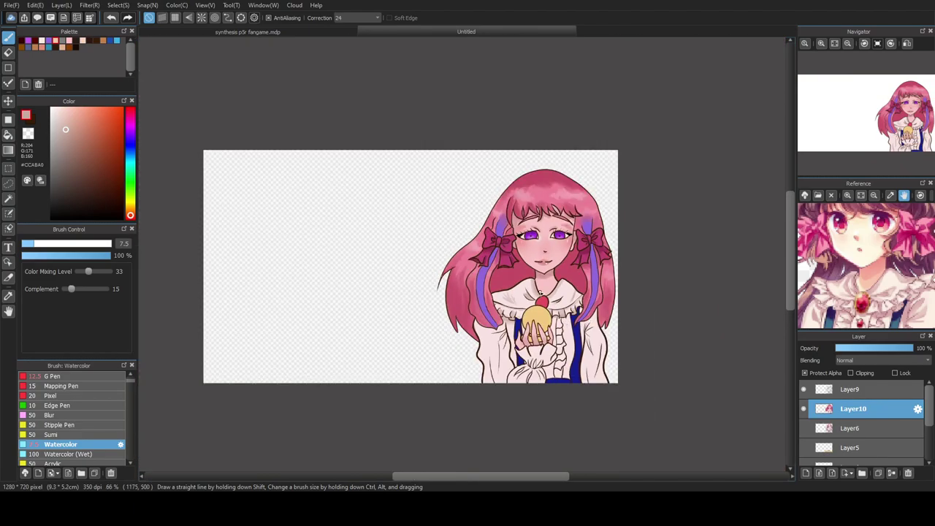
{"action": "scroll", "coordinate": [520, 286], "scroll_direction": "up", "scroll_amount": 5}
{"action": "mouse_move", "coordinate": [481, 296]}
{"action": "left_mouse_down"}
{"action": "mouse_move", "coordinate": [420, 331]}
{"action": "mouse_move", "coordinate": [371, 342]}
{"action": "left_mouse_up"}
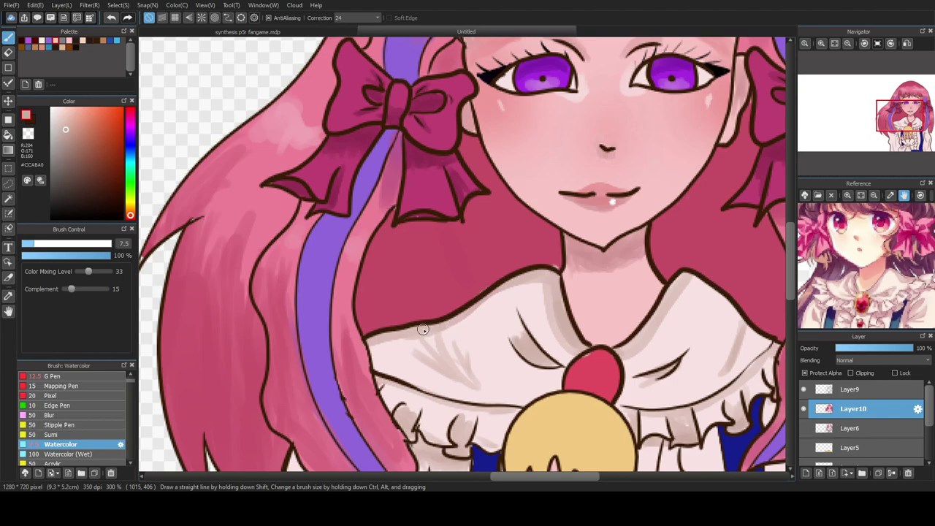
{"action": "left_click_drag", "start_coordinate": [564, 477], "coordinate": [595, 477]}
{"action": "mouse_move", "coordinate": [498, 281]}
{"action": "left_mouse_down"}
{"action": "mouse_move", "coordinate": [533, 296]}
{"action": "mouse_move", "coordinate": [568, 336]}
{"action": "mouse_move", "coordinate": [489, 280]}
{"action": "left_mouse_up"}
{"action": "scroll", "coordinate": [494, 304], "scroll_direction": "down", "scroll_amount": 3}
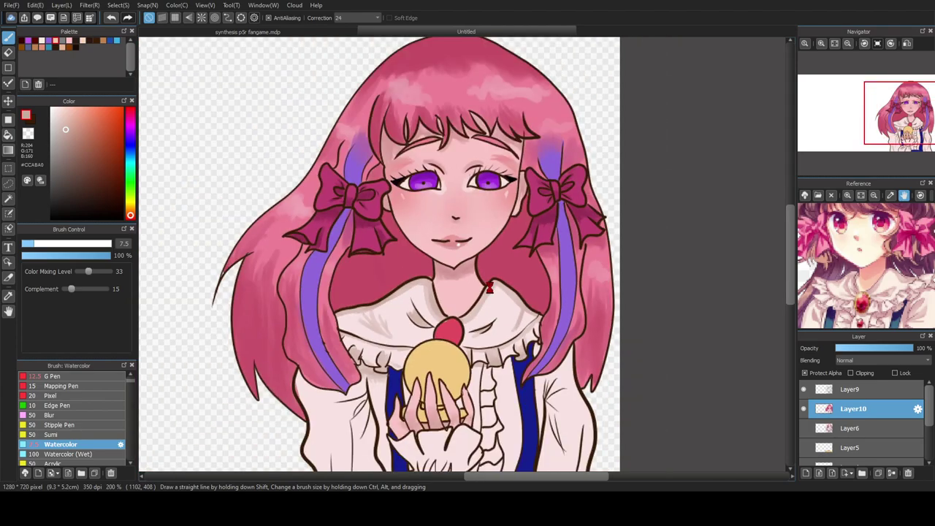
- Examine the lower blouse, comparing the sleeves, frilled front and gathered cuff of the raised hand with the reference
{"action": "left_click_drag", "start_coordinate": [790, 241], "coordinate": [790, 260]}
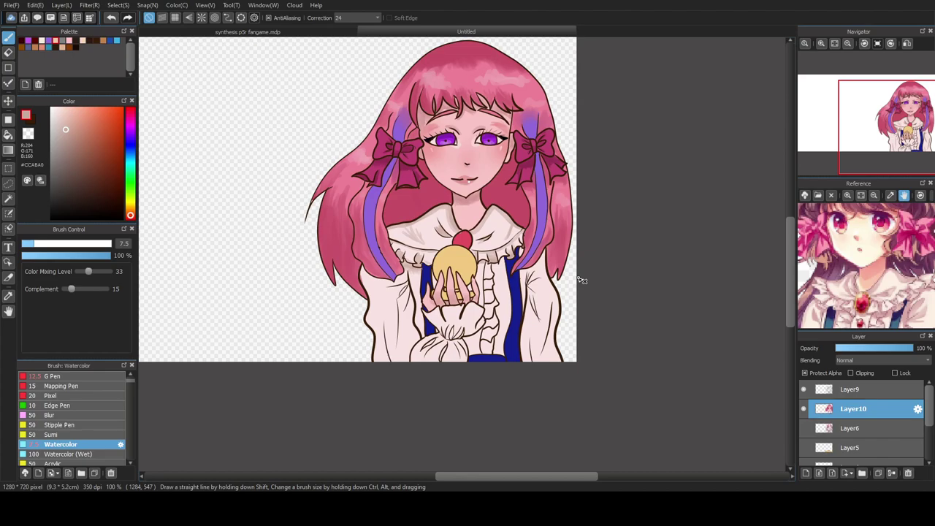
{"action": "left_click_drag", "start_coordinate": [795, 250], "coordinate": [785, 267]}
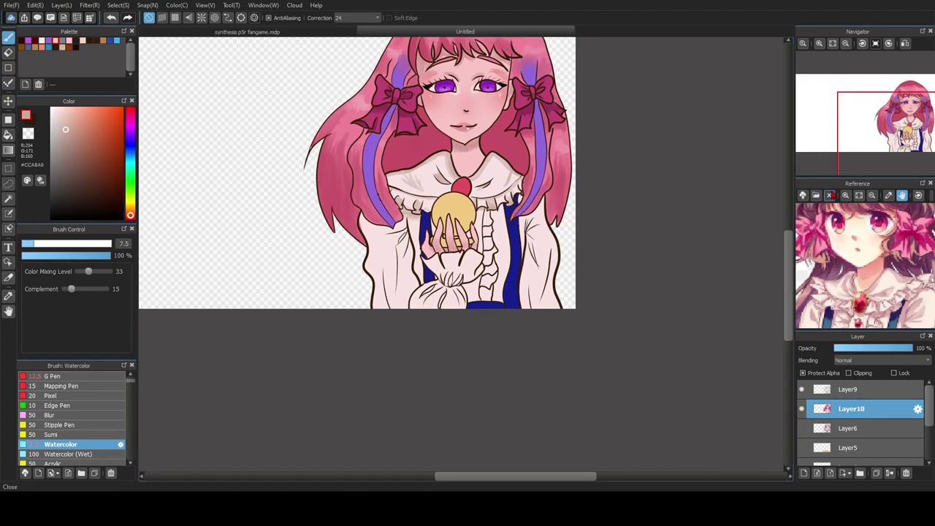
{"action": "scroll", "coordinate": [560, 185], "scroll_direction": "up", "scroll_amount": 2}
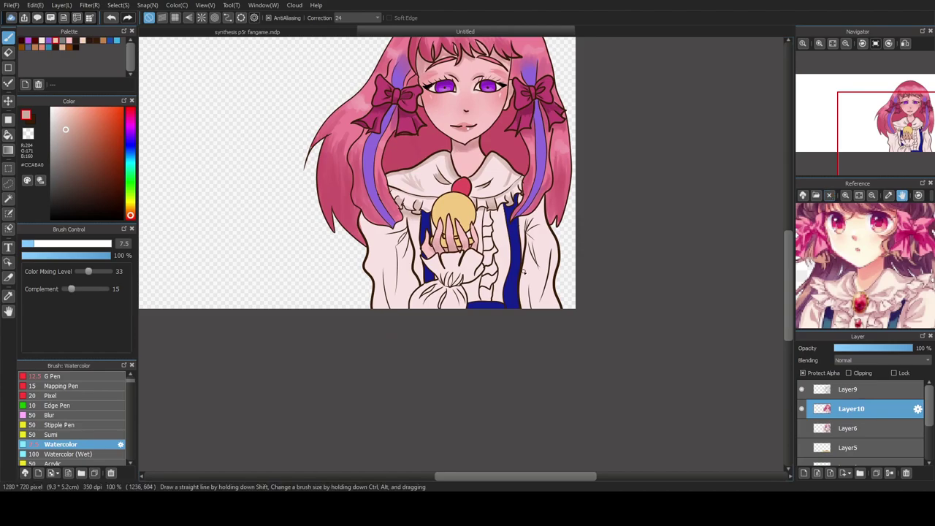
{"action": "scroll", "coordinate": [534, 247], "scroll_direction": "up", "scroll_amount": 3}
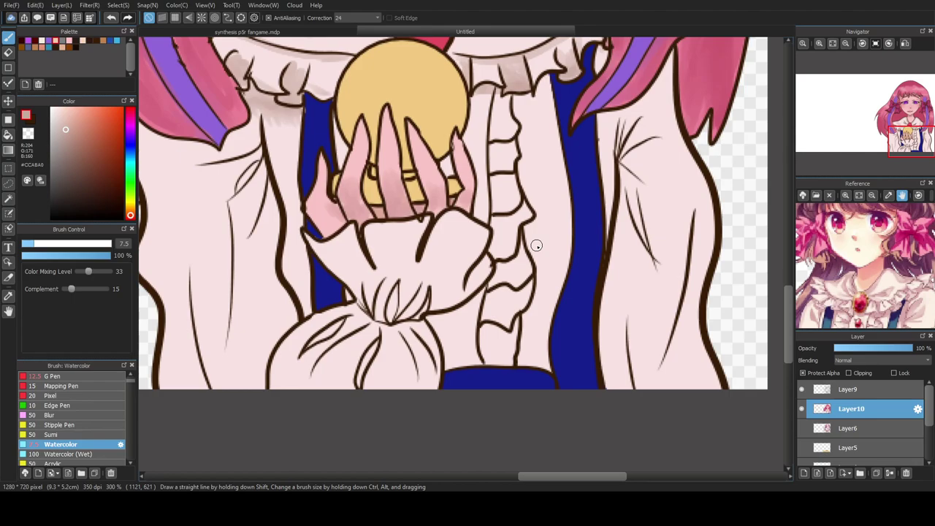
{"action": "scroll", "coordinate": [795, 344], "scroll_direction": "down", "scroll_amount": 2}
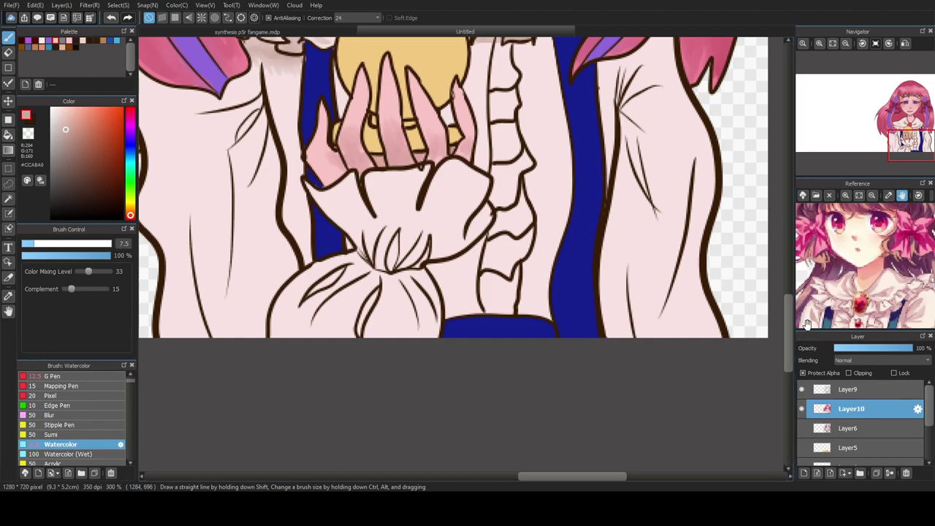
{"action": "scroll", "coordinate": [362, 347], "scroll_direction": "up", "scroll_amount": 3}
{"action": "scroll", "coordinate": [363, 346], "scroll_direction": "up", "scroll_amount": 1}
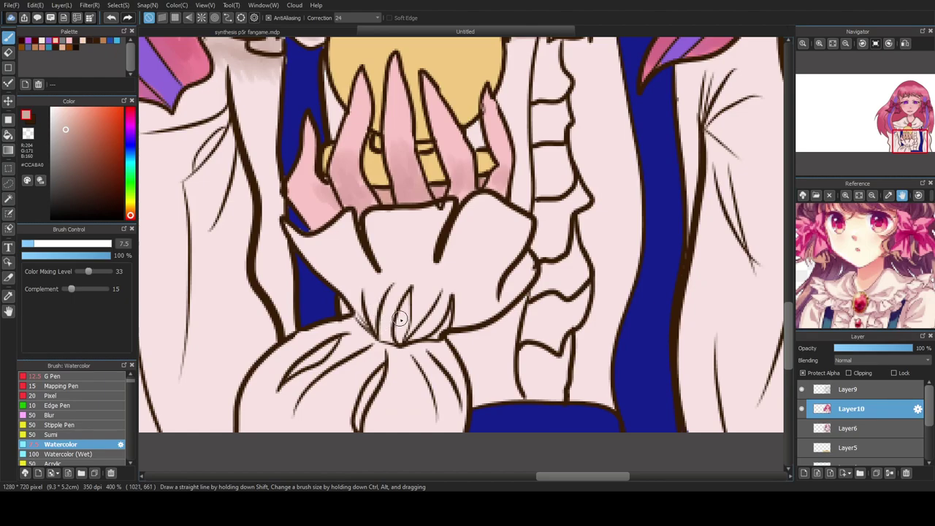
{"action": "scroll", "coordinate": [400, 319], "scroll_direction": "up", "scroll_amount": 1}
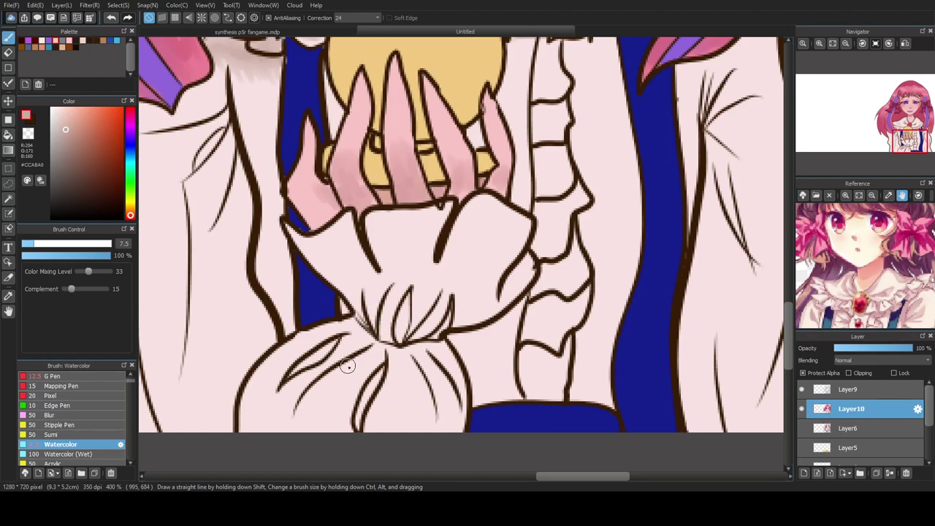
{"action": "scroll", "coordinate": [404, 317], "scroll_direction": "up", "scroll_amount": 1}
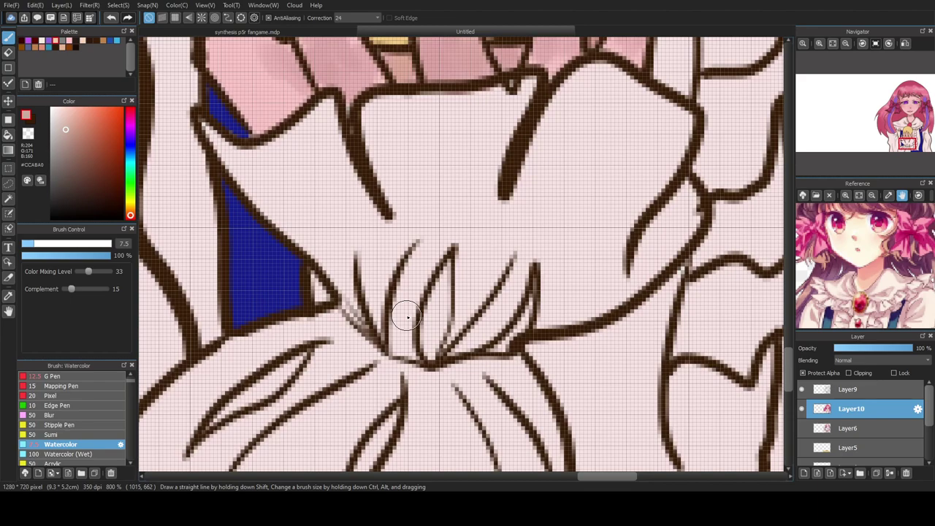
- Shade the gathered folds at the cuff's cinch with beige watercolor strokes, filling the gaps between the pleat lines
{"action": "scroll", "coordinate": [212, 339], "scroll_direction": "up", "scroll_amount": 1}
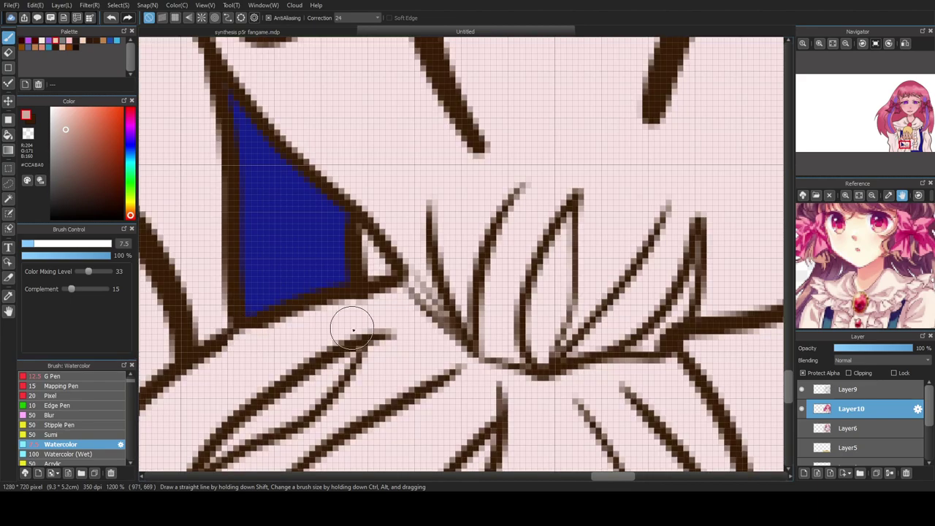
{"action": "mouse_move", "coordinate": [468, 220]}
{"action": "left_mouse_down"}
{"action": "mouse_move", "coordinate": [462, 331]}
{"action": "mouse_move", "coordinate": [449, 254]}
{"action": "left_mouse_up"}
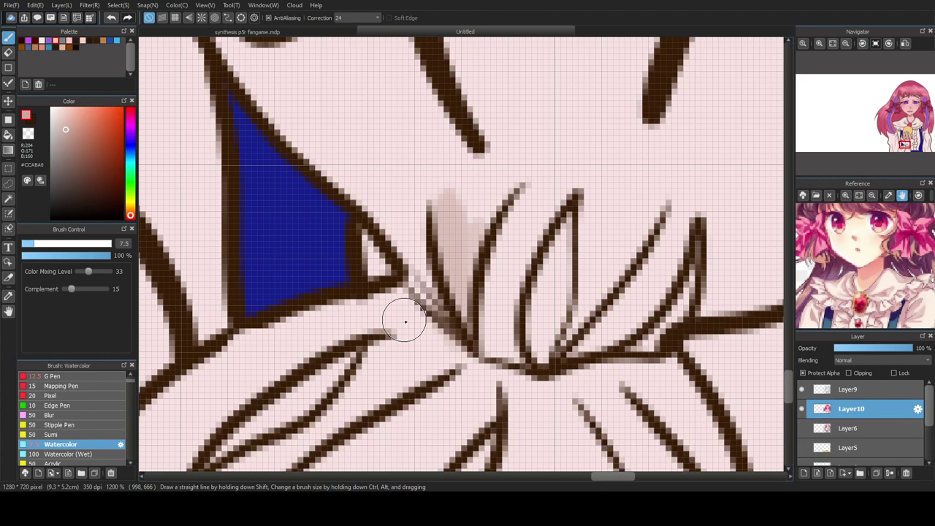
{"action": "mouse_move", "coordinate": [405, 322]}
{"action": "left_mouse_down"}
{"action": "mouse_move", "coordinate": [473, 324]}
{"action": "mouse_move", "coordinate": [482, 365]}
{"action": "mouse_move", "coordinate": [519, 316]}
{"action": "mouse_move", "coordinate": [498, 343]}
{"action": "mouse_move", "coordinate": [527, 334]}
{"action": "mouse_move", "coordinate": [505, 318]}
{"action": "mouse_move", "coordinate": [562, 237]}
{"action": "mouse_move", "coordinate": [542, 331]}
{"action": "mouse_move", "coordinate": [546, 352]}
{"action": "mouse_move", "coordinate": [559, 292]}
{"action": "mouse_move", "coordinate": [586, 247]}
{"action": "mouse_move", "coordinate": [545, 336]}
{"action": "mouse_move", "coordinate": [590, 196]}
{"action": "left_mouse_up"}
{"action": "key", "text": "ctrl+z"}
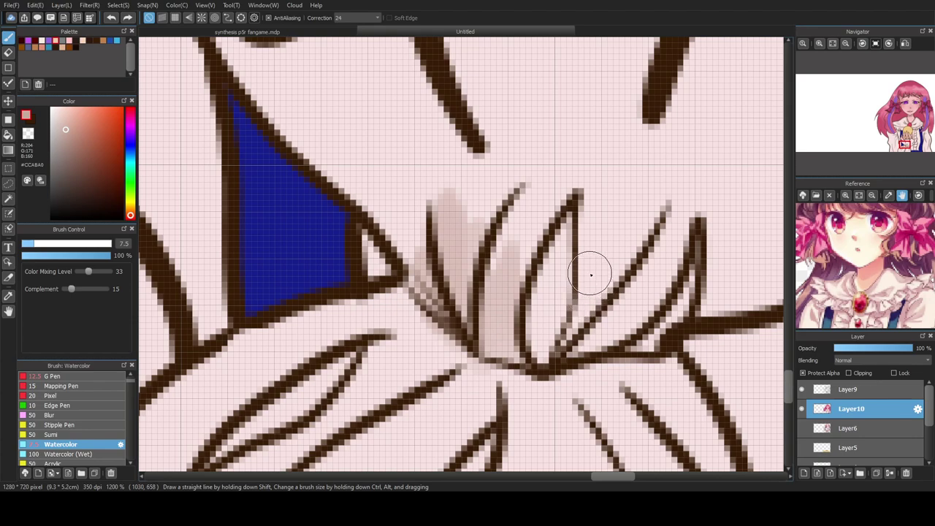
{"action": "mouse_move", "coordinate": [578, 314]}
{"action": "left_mouse_down"}
{"action": "mouse_move", "coordinate": [551, 365]}
{"action": "mouse_move", "coordinate": [547, 293]}
{"action": "mouse_move", "coordinate": [548, 370]}
{"action": "mouse_move", "coordinate": [542, 277]}
{"action": "mouse_move", "coordinate": [559, 235]}
{"action": "mouse_move", "coordinate": [562, 309]}
{"action": "mouse_move", "coordinate": [556, 266]}
{"action": "mouse_move", "coordinate": [545, 323]}
{"action": "mouse_move", "coordinate": [553, 336]}
{"action": "mouse_move", "coordinate": [560, 244]}
{"action": "mouse_move", "coordinate": [556, 339]}
{"action": "mouse_move", "coordinate": [568, 298]}
{"action": "mouse_move", "coordinate": [563, 311]}
{"action": "mouse_move", "coordinate": [567, 261]}
{"action": "mouse_move", "coordinate": [546, 339]}
{"action": "mouse_move", "coordinate": [471, 307]}
{"action": "mouse_move", "coordinate": [456, 254]}
{"action": "mouse_move", "coordinate": [467, 312]}
{"action": "mouse_move", "coordinate": [485, 323]}
{"action": "mouse_move", "coordinate": [456, 231]}
{"action": "mouse_move", "coordinate": [495, 364]}
{"action": "mouse_move", "coordinate": [461, 197]}
{"action": "mouse_move", "coordinate": [453, 289]}
{"action": "mouse_move", "coordinate": [468, 354]}
{"action": "mouse_move", "coordinate": [491, 282]}
{"action": "mouse_move", "coordinate": [473, 178]}
{"action": "mouse_move", "coordinate": [446, 246]}
{"action": "mouse_move", "coordinate": [464, 294]}
{"action": "mouse_move", "coordinate": [482, 308]}
{"action": "mouse_move", "coordinate": [505, 292]}
{"action": "mouse_move", "coordinate": [538, 315]}
{"action": "mouse_move", "coordinate": [504, 363]}
{"action": "left_mouse_up"}
{"action": "left_click_drag", "start_coordinate": [567, 354], "coordinate": [651, 271]}
{"action": "left_click_drag", "start_coordinate": [597, 345], "coordinate": [654, 266]}
{"action": "left_click_drag", "start_coordinate": [629, 346], "coordinate": [659, 292]}
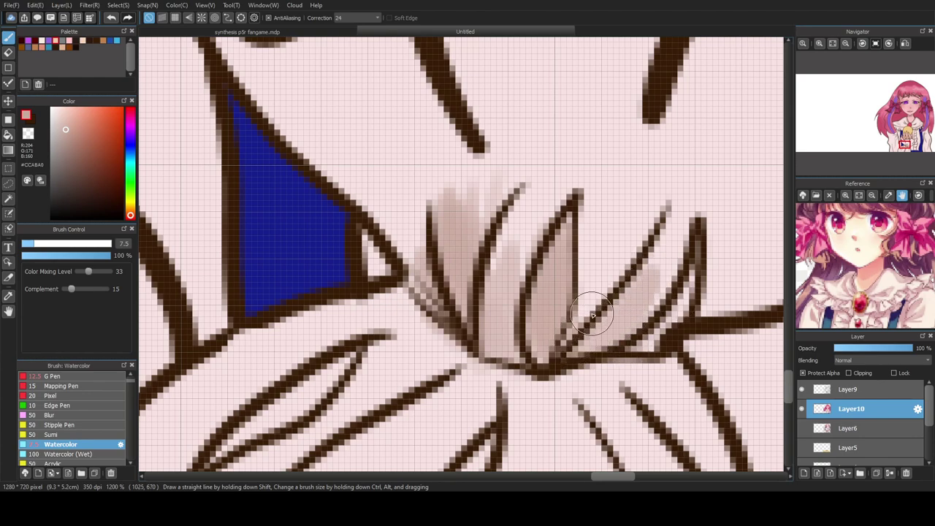
- Deepen the beige shading across the base of the cuff's gathers and blend it up between the pleats
{"action": "left_click_drag", "start_coordinate": [579, 337], "coordinate": [612, 267]}
{"action": "left_click_drag", "start_coordinate": [575, 340], "coordinate": [587, 272]}
{"action": "mouse_move", "coordinate": [511, 345]}
{"action": "left_mouse_down"}
{"action": "mouse_move", "coordinate": [492, 308]}
{"action": "mouse_move", "coordinate": [575, 355]}
{"action": "mouse_move", "coordinate": [599, 355]}
{"action": "left_mouse_up"}
{"action": "left_click_drag", "start_coordinate": [458, 315], "coordinate": [624, 353]}
{"action": "mouse_move", "coordinate": [466, 339]}
{"action": "left_mouse_down"}
{"action": "mouse_move", "coordinate": [568, 341]}
{"action": "mouse_move", "coordinate": [531, 351]}
{"action": "mouse_move", "coordinate": [544, 342]}
{"action": "mouse_move", "coordinate": [568, 360]}
{"action": "mouse_move", "coordinate": [580, 347]}
{"action": "mouse_move", "coordinate": [514, 346]}
{"action": "mouse_move", "coordinate": [641, 336]}
{"action": "left_mouse_up"}
{"action": "mouse_move", "coordinate": [526, 346]}
{"action": "left_mouse_down"}
{"action": "mouse_move", "coordinate": [486, 319]}
{"action": "mouse_move", "coordinate": [500, 292]}
{"action": "left_mouse_up"}
{"action": "mouse_move", "coordinate": [491, 356]}
{"action": "left_mouse_down"}
{"action": "mouse_move", "coordinate": [504, 318]}
{"action": "mouse_move", "coordinate": [477, 270]}
{"action": "mouse_move", "coordinate": [445, 261]}
{"action": "left_mouse_up"}
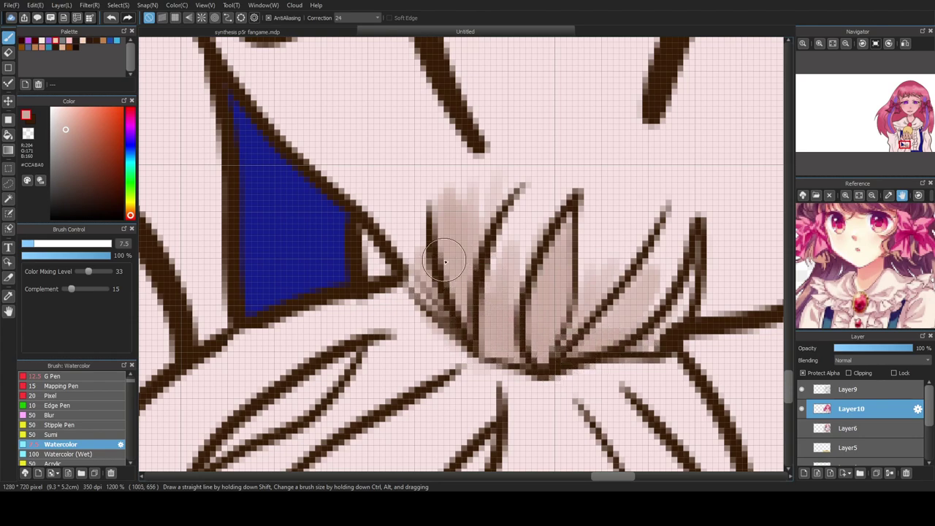
{"action": "left_click_drag", "start_coordinate": [518, 359], "coordinate": [481, 261]}
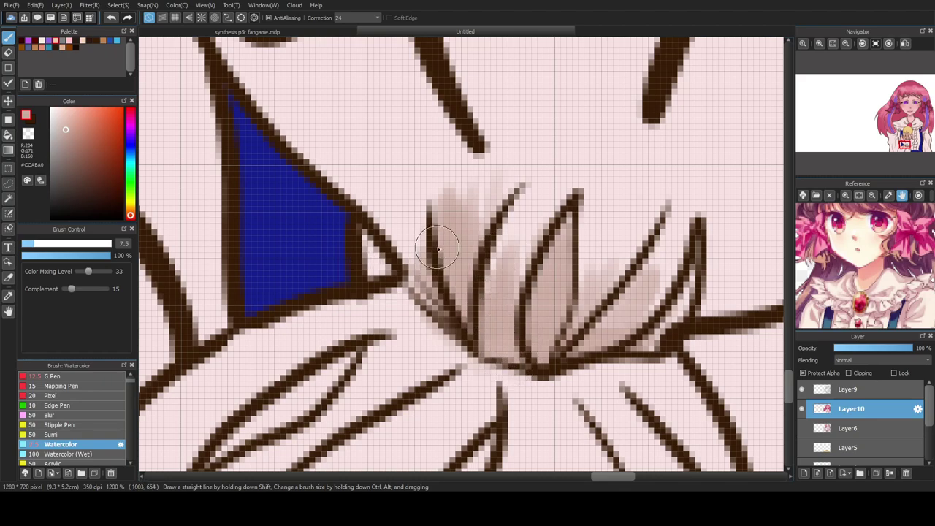
- Shade the cuff's flared frill in beige along its upper edge beneath the fingers, its fold lines and both outer sides
{"action": "scroll", "coordinate": [448, 274], "scroll_direction": "down", "scroll_amount": 3}
{"action": "scroll", "coordinate": [465, 265], "scroll_direction": "down", "scroll_amount": 2}
{"action": "scroll", "coordinate": [447, 279], "scroll_direction": "up", "scroll_amount": 3}
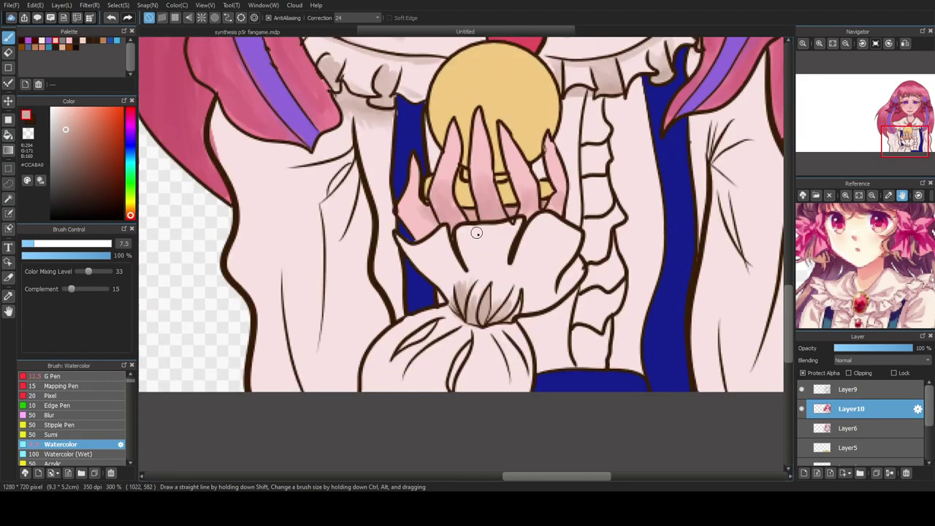
{"action": "mouse_move", "coordinate": [445, 184]}
{"action": "left_mouse_down"}
{"action": "mouse_move", "coordinate": [455, 235]}
{"action": "mouse_move", "coordinate": [481, 261]}
{"action": "mouse_move", "coordinate": [444, 191]}
{"action": "left_mouse_up"}
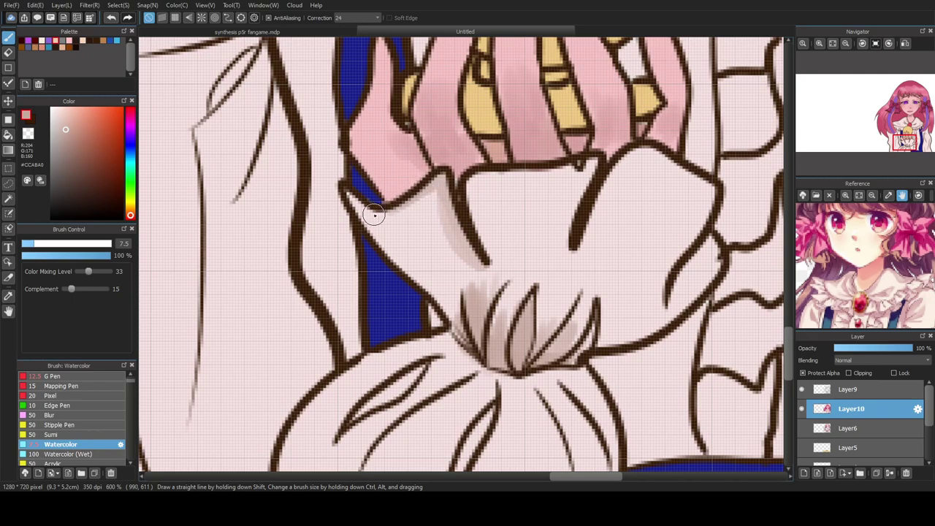
{"action": "mouse_move", "coordinate": [344, 187]}
{"action": "left_mouse_down"}
{"action": "mouse_move", "coordinate": [409, 268]}
{"action": "mouse_move", "coordinate": [373, 220]}
{"action": "left_mouse_up"}
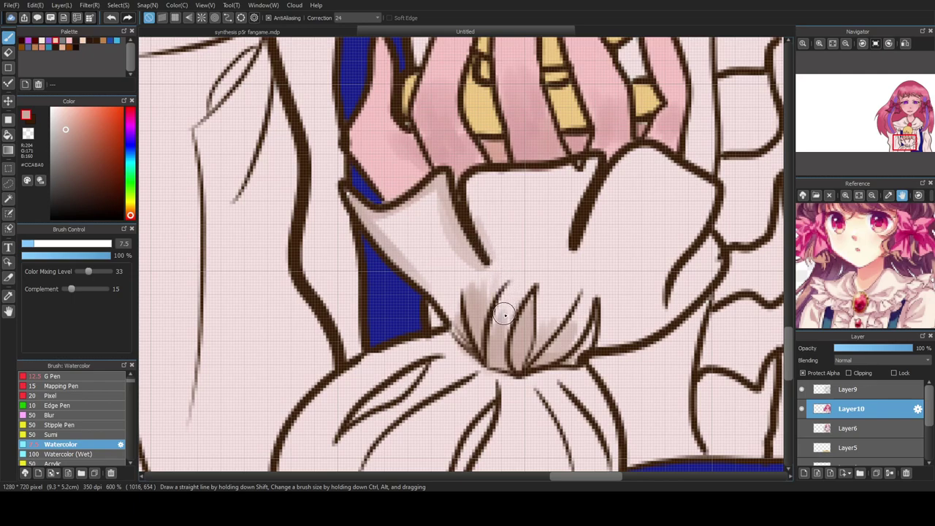
{"action": "mouse_move", "coordinate": [575, 163]}
{"action": "left_mouse_down"}
{"action": "mouse_move", "coordinate": [473, 183]}
{"action": "mouse_move", "coordinate": [594, 163]}
{"action": "mouse_move", "coordinate": [583, 179]}
{"action": "mouse_move", "coordinate": [572, 175]}
{"action": "mouse_move", "coordinate": [551, 219]}
{"action": "mouse_move", "coordinate": [531, 196]}
{"action": "mouse_move", "coordinate": [517, 213]}
{"action": "mouse_move", "coordinate": [498, 181]}
{"action": "mouse_move", "coordinate": [498, 219]}
{"action": "mouse_move", "coordinate": [487, 213]}
{"action": "mouse_move", "coordinate": [506, 201]}
{"action": "mouse_move", "coordinate": [559, 196]}
{"action": "mouse_move", "coordinate": [473, 178]}
{"action": "mouse_move", "coordinate": [596, 219]}
{"action": "mouse_move", "coordinate": [584, 258]}
{"action": "mouse_move", "coordinate": [626, 163]}
{"action": "mouse_move", "coordinate": [715, 273]}
{"action": "mouse_move", "coordinate": [696, 282]}
{"action": "mouse_move", "coordinate": [705, 269]}
{"action": "mouse_move", "coordinate": [674, 300]}
{"action": "mouse_move", "coordinate": [652, 185]}
{"action": "mouse_move", "coordinate": [626, 179]}
{"action": "mouse_move", "coordinate": [663, 155]}
{"action": "mouse_move", "coordinate": [694, 182]}
{"action": "mouse_move", "coordinate": [709, 176]}
{"action": "mouse_move", "coordinate": [719, 193]}
{"action": "mouse_move", "coordinate": [679, 269]}
{"action": "left_mouse_up"}
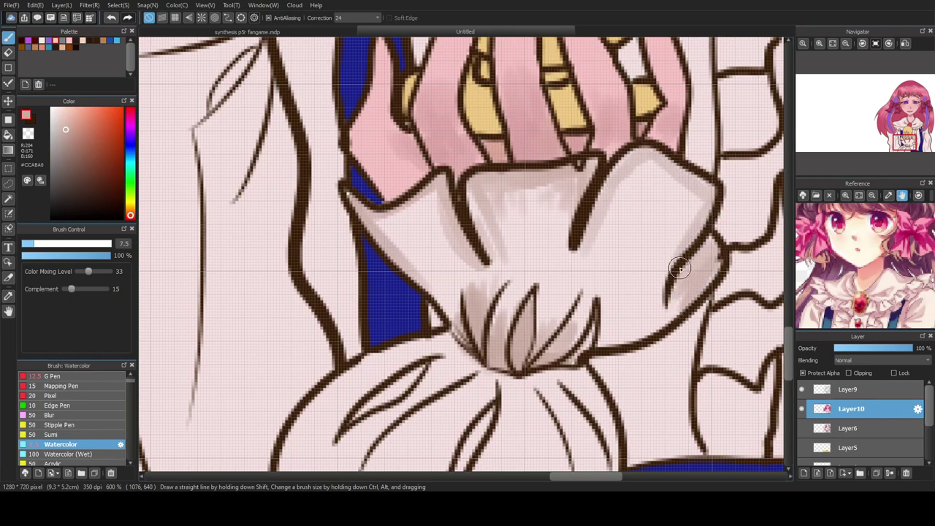
- Add beige fold shadows to the puffed sleeve below the cuff, filling its creases and following the fold lines
{"action": "scroll", "coordinate": [531, 288], "scroll_direction": "up", "scroll_amount": 1}
{"action": "scroll", "coordinate": [535, 281], "scroll_direction": "down", "scroll_amount": 2}
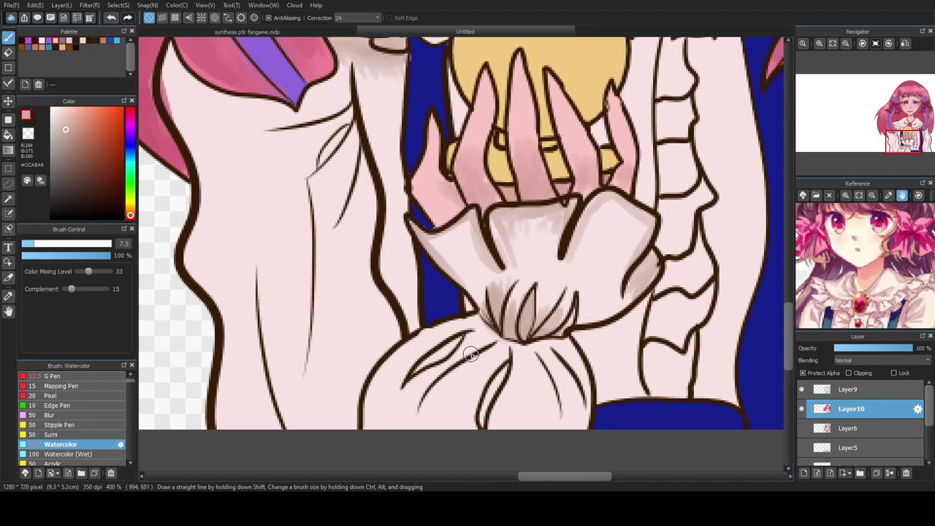
{"action": "mouse_move", "coordinate": [469, 346]}
{"action": "left_mouse_down"}
{"action": "mouse_move", "coordinate": [459, 337]}
{"action": "mouse_move", "coordinate": [439, 355]}
{"action": "mouse_move", "coordinate": [457, 336]}
{"action": "mouse_move", "coordinate": [413, 372]}
{"action": "mouse_move", "coordinate": [431, 358]}
{"action": "left_mouse_up"}
{"action": "left_click_drag", "start_coordinate": [507, 382], "coordinate": [485, 415]}
{"action": "mouse_move", "coordinate": [420, 417]}
{"action": "left_mouse_down"}
{"action": "mouse_move", "coordinate": [463, 364]}
{"action": "mouse_move", "coordinate": [495, 345]}
{"action": "mouse_move", "coordinate": [444, 392]}
{"action": "mouse_move", "coordinate": [459, 375]}
{"action": "mouse_move", "coordinate": [428, 422]}
{"action": "left_mouse_up"}
{"action": "mouse_move", "coordinate": [549, 353]}
{"action": "left_mouse_down"}
{"action": "mouse_move", "coordinate": [532, 358]}
{"action": "mouse_move", "coordinate": [566, 366]}
{"action": "mouse_move", "coordinate": [558, 377]}
{"action": "mouse_move", "coordinate": [582, 412]}
{"action": "left_mouse_up"}
{"action": "left_click_drag", "start_coordinate": [479, 324], "coordinate": [518, 348]}
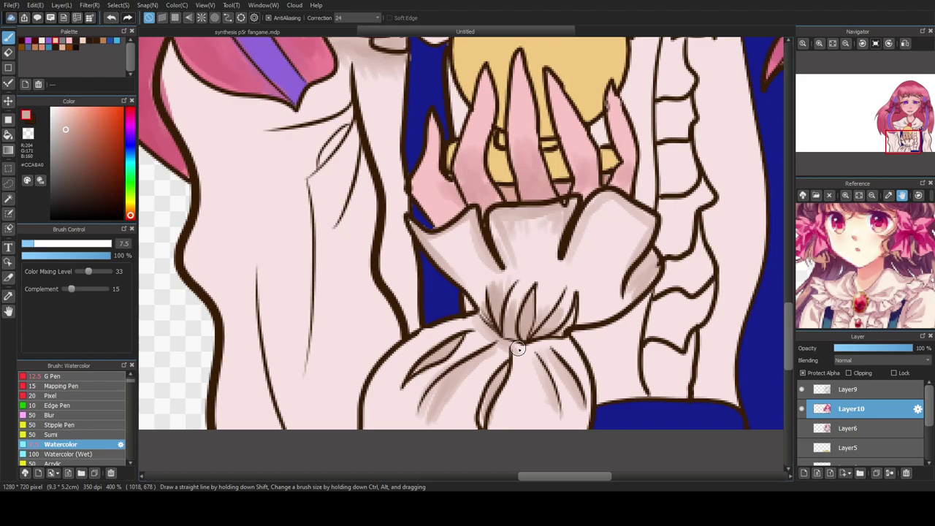
- Shade the puffed sleeve directly beneath the cuff's gathered seam and along the sleeve's left outer edge in beige
{"action": "left_click_drag", "start_coordinate": [558, 343], "coordinate": [518, 342]}
{"action": "mouse_move", "coordinate": [551, 344]}
{"action": "left_mouse_down"}
{"action": "mouse_move", "coordinate": [499, 337]}
{"action": "mouse_move", "coordinate": [487, 321]}
{"action": "mouse_move", "coordinate": [502, 344]}
{"action": "mouse_move", "coordinate": [480, 318]}
{"action": "mouse_move", "coordinate": [499, 333]}
{"action": "mouse_move", "coordinate": [563, 339]}
{"action": "left_mouse_up"}
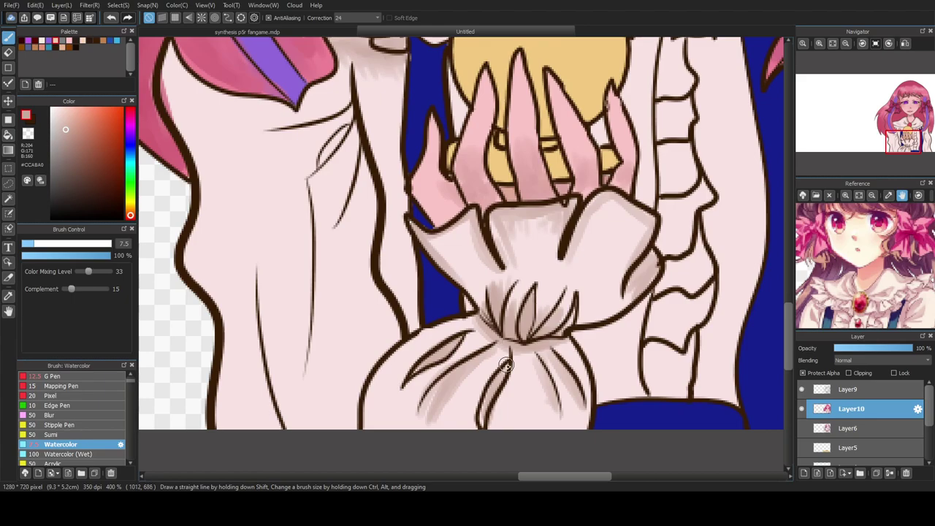
{"action": "mouse_move", "coordinate": [566, 329]}
{"action": "left_mouse_down"}
{"action": "mouse_move", "coordinate": [571, 320]}
{"action": "mouse_move", "coordinate": [554, 330]}
{"action": "left_mouse_up"}
{"action": "left_click_drag", "start_coordinate": [417, 342], "coordinate": [368, 397]}
{"action": "left_click_drag", "start_coordinate": [383, 362], "coordinate": [366, 428]}
- Shade the upper and middle tiers of the blouse's vertical front frill in beige beneath each ruffle line
{"action": "scroll", "coordinate": [339, 256], "scroll_direction": "down", "scroll_amount": 2}
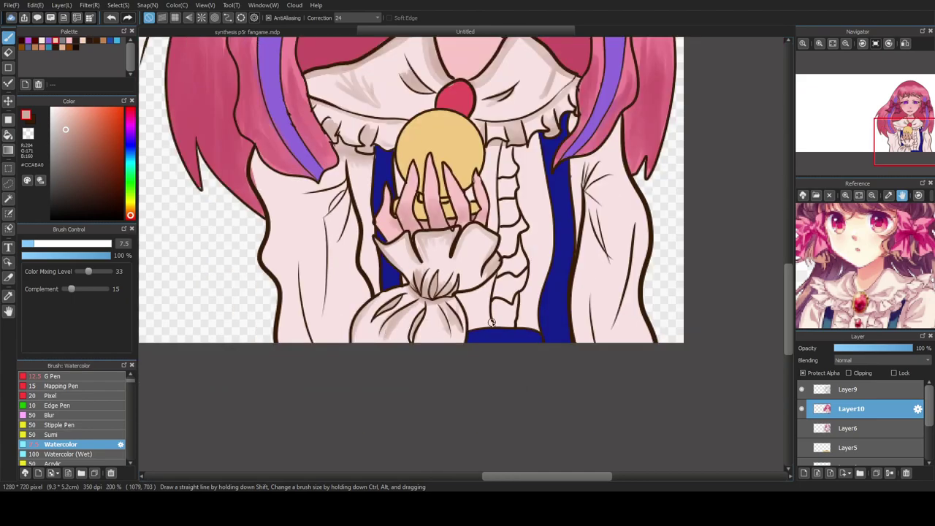
{"action": "scroll", "coordinate": [538, 235], "scroll_direction": "up", "scroll_amount": 2}
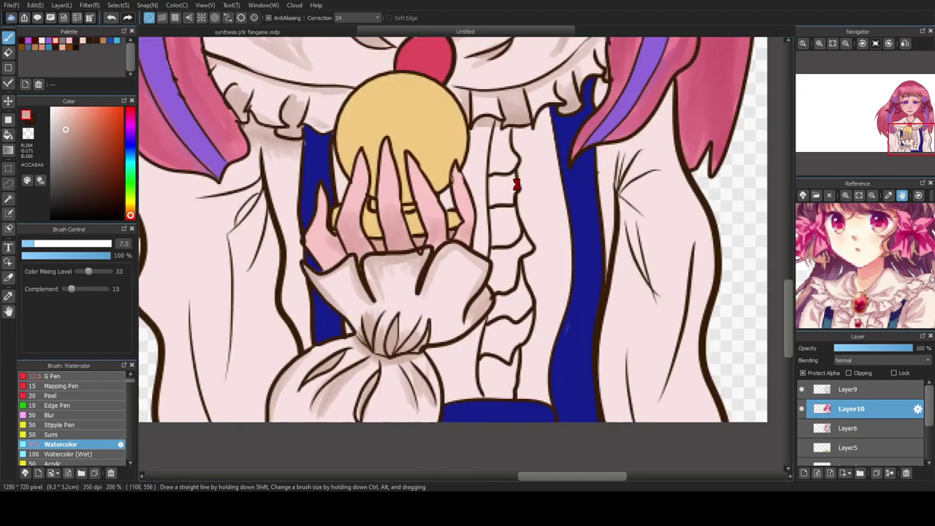
{"action": "left_click_drag", "start_coordinate": [498, 175], "coordinate": [513, 177]}
{"action": "mouse_move", "coordinate": [484, 221]}
{"action": "left_mouse_down"}
{"action": "mouse_move", "coordinate": [488, 219]}
{"action": "mouse_move", "coordinate": [504, 216]}
{"action": "mouse_move", "coordinate": [482, 233]}
{"action": "mouse_move", "coordinate": [490, 225]}
{"action": "mouse_move", "coordinate": [485, 245]}
{"action": "mouse_move", "coordinate": [512, 191]}
{"action": "mouse_move", "coordinate": [484, 206]}
{"action": "mouse_move", "coordinate": [483, 195]}
{"action": "mouse_move", "coordinate": [510, 203]}
{"action": "mouse_move", "coordinate": [526, 194]}
{"action": "mouse_move", "coordinate": [497, 187]}
{"action": "left_mouse_up"}
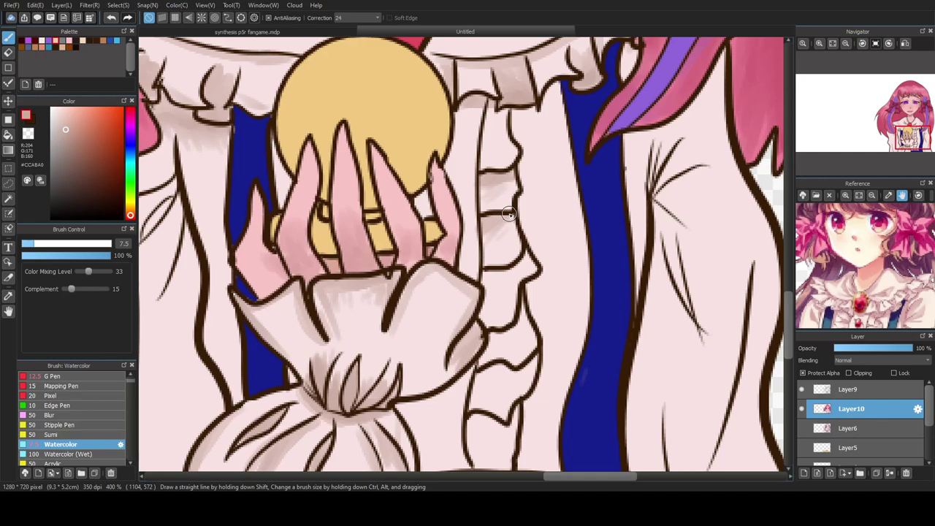
{"action": "mouse_move", "coordinate": [534, 253]}
{"action": "left_mouse_down"}
{"action": "mouse_move", "coordinate": [518, 270]}
{"action": "mouse_move", "coordinate": [477, 280]}
{"action": "mouse_move", "coordinate": [488, 282]}
{"action": "left_mouse_up"}
{"action": "mouse_move", "coordinate": [520, 263]}
{"action": "left_mouse_down"}
{"action": "mouse_move", "coordinate": [478, 298]}
{"action": "mouse_move", "coordinate": [500, 285]}
{"action": "mouse_move", "coordinate": [494, 300]}
{"action": "mouse_move", "coordinate": [522, 316]}
{"action": "mouse_move", "coordinate": [501, 342]}
{"action": "left_mouse_up"}
{"action": "mouse_move", "coordinate": [533, 319]}
{"action": "left_mouse_down"}
{"action": "mouse_move", "coordinate": [492, 349]}
{"action": "mouse_move", "coordinate": [491, 333]}
{"action": "mouse_move", "coordinate": [513, 320]}
{"action": "mouse_move", "coordinate": [498, 302]}
{"action": "left_mouse_up"}
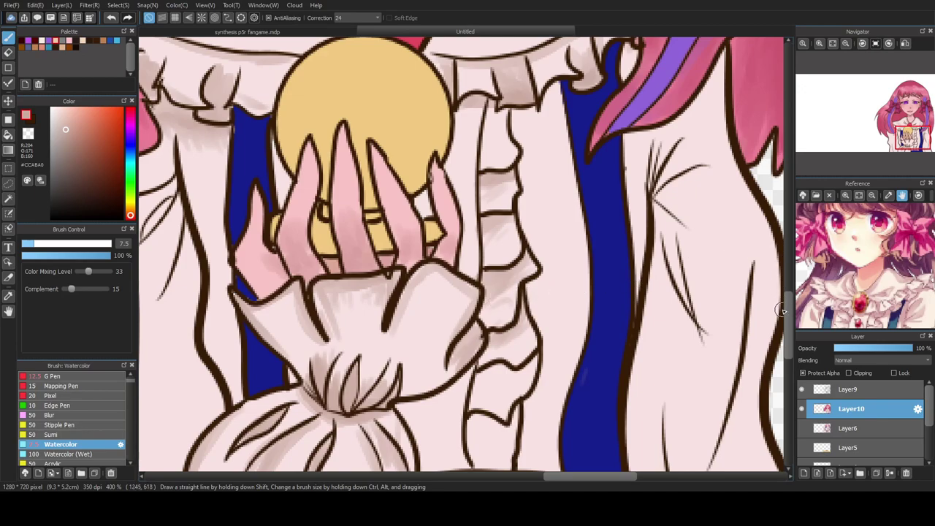
- Shade the lowest tiers of the blouse's front frill in beige and touch up the tier beside the cuff
{"action": "scroll", "coordinate": [789, 320], "scroll_direction": "down", "scroll_amount": 4}
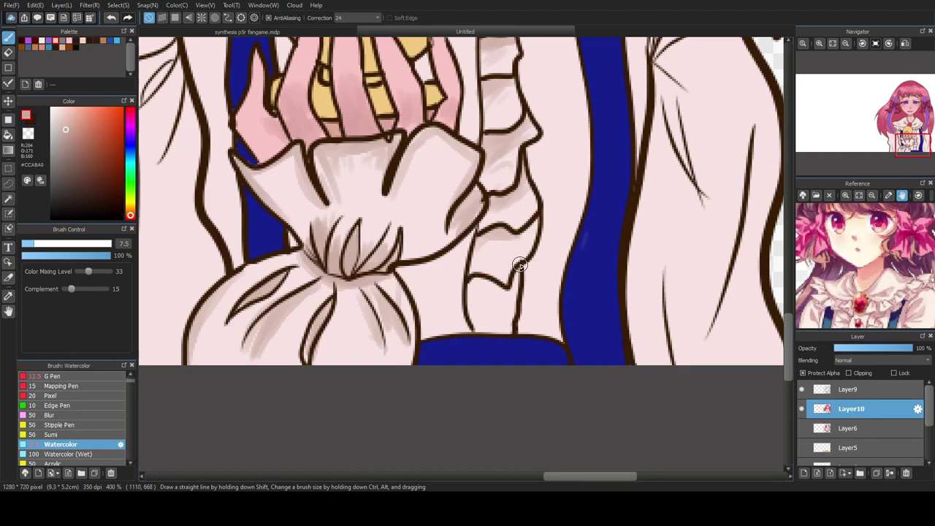
{"action": "mouse_move", "coordinate": [532, 228]}
{"action": "left_mouse_down"}
{"action": "mouse_move", "coordinate": [538, 222]}
{"action": "mouse_move", "coordinate": [477, 252]}
{"action": "mouse_move", "coordinate": [492, 237]}
{"action": "left_mouse_up"}
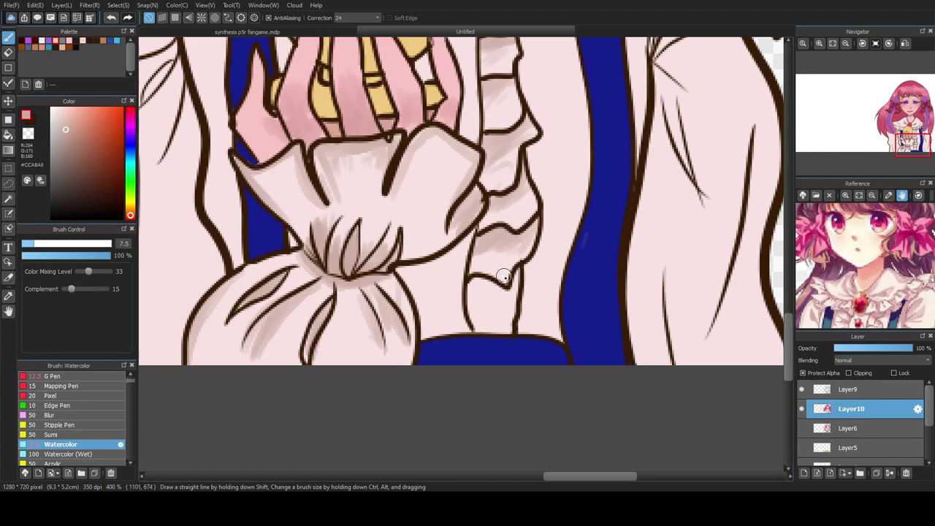
{"action": "mouse_move", "coordinate": [518, 273]}
{"action": "left_mouse_down"}
{"action": "mouse_move", "coordinate": [486, 278]}
{"action": "mouse_move", "coordinate": [502, 282]}
{"action": "mouse_move", "coordinate": [470, 288]}
{"action": "mouse_move", "coordinate": [504, 278]}
{"action": "mouse_move", "coordinate": [502, 296]}
{"action": "mouse_move", "coordinate": [463, 303]}
{"action": "mouse_move", "coordinate": [467, 287]}
{"action": "mouse_move", "coordinate": [508, 285]}
{"action": "mouse_move", "coordinate": [472, 296]}
{"action": "mouse_move", "coordinate": [485, 300]}
{"action": "mouse_move", "coordinate": [478, 227]}
{"action": "mouse_move", "coordinate": [538, 248]}
{"action": "mouse_move", "coordinate": [510, 259]}
{"action": "mouse_move", "coordinate": [481, 233]}
{"action": "mouse_move", "coordinate": [481, 261]}
{"action": "left_mouse_up"}
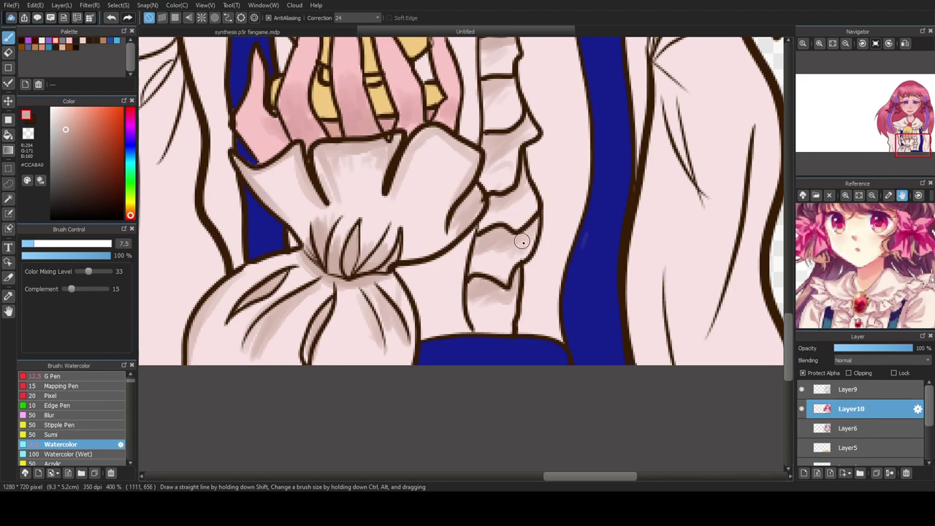
{"action": "mouse_move", "coordinate": [516, 139]}
{"action": "left_mouse_down"}
{"action": "mouse_move", "coordinate": [508, 169]}
{"action": "mouse_move", "coordinate": [476, 176]}
{"action": "left_mouse_up"}
{"action": "left_click_drag", "start_coordinate": [514, 286], "coordinate": [479, 300]}
- Shade the blouse body in beige around the raised hand, beside the front frill and along the inner and outer edges of the blue straps
{"action": "scroll", "coordinate": [464, 178], "scroll_direction": "down", "scroll_amount": 2}
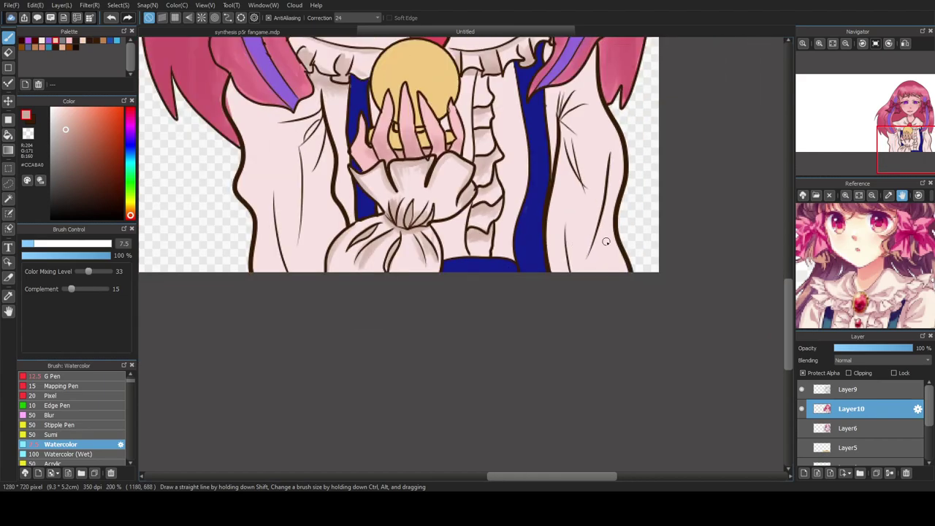
{"action": "scroll", "coordinate": [785, 308], "scroll_direction": "up", "scroll_amount": 2}
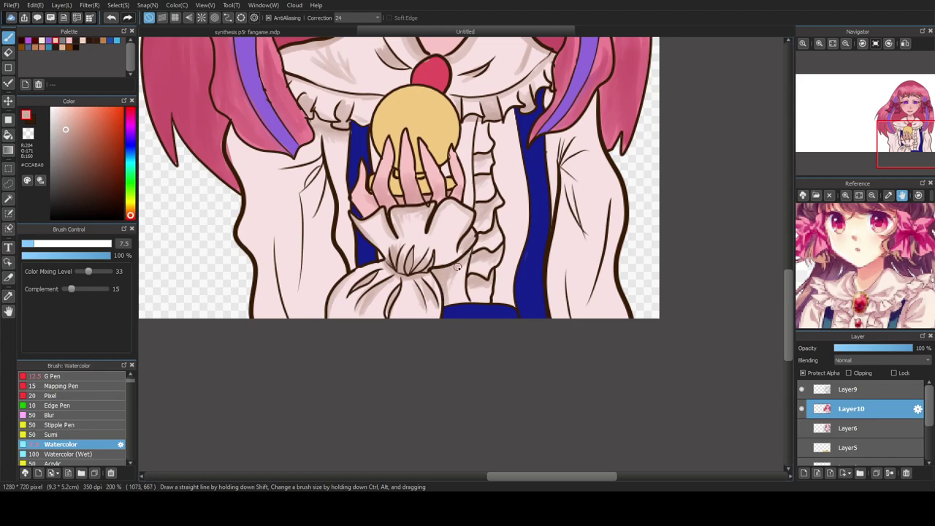
{"action": "scroll", "coordinate": [449, 177], "scroll_direction": "up", "scroll_amount": 1}
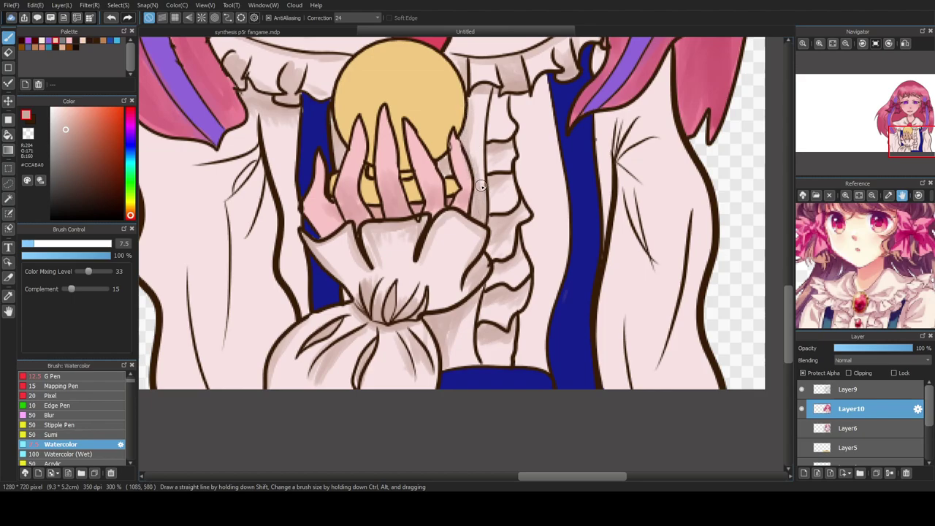
{"action": "mouse_move", "coordinate": [298, 108]}
{"action": "left_mouse_down"}
{"action": "mouse_move", "coordinate": [288, 164]}
{"action": "mouse_move", "coordinate": [292, 124]}
{"action": "mouse_move", "coordinate": [304, 313]}
{"action": "mouse_move", "coordinate": [294, 230]}
{"action": "left_mouse_up"}
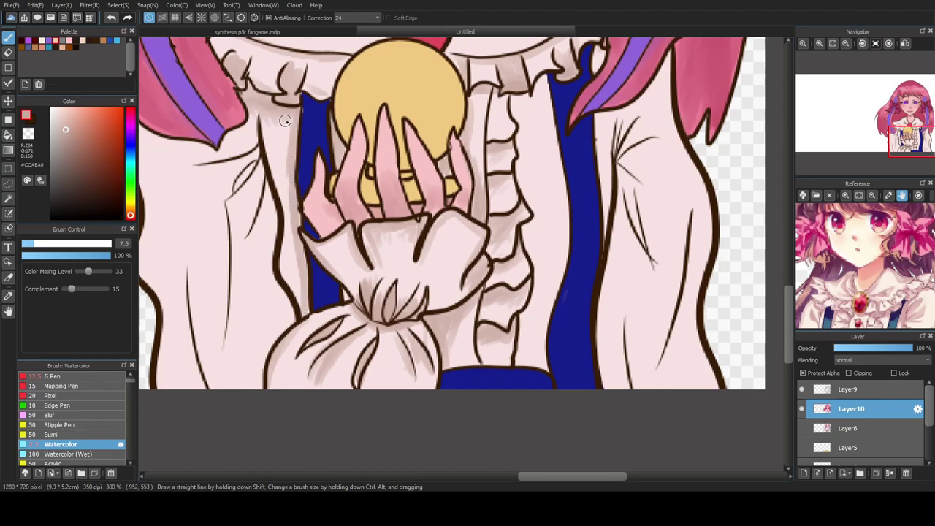
{"action": "left_click_drag", "start_coordinate": [283, 189], "coordinate": [289, 218]}
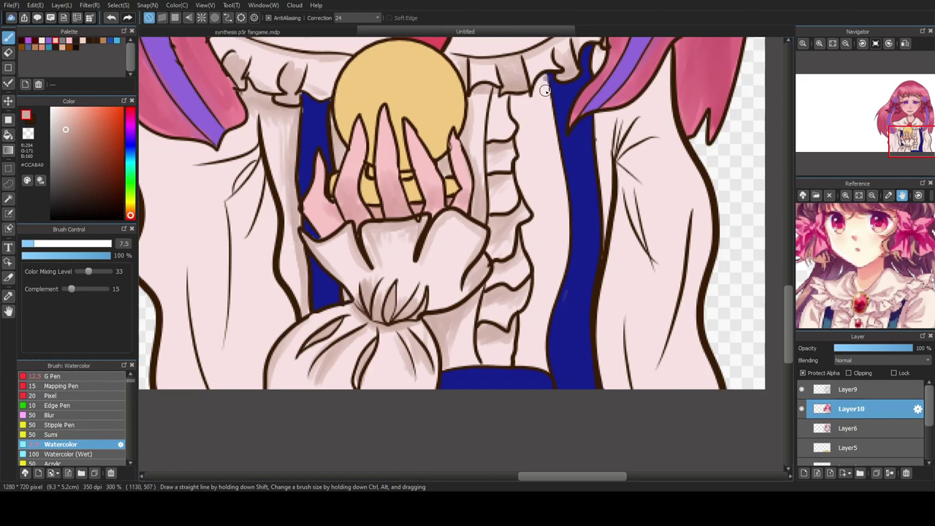
{"action": "left_click_drag", "start_coordinate": [547, 81], "coordinate": [552, 153]}
{"action": "mouse_move", "coordinate": [543, 75]}
{"action": "left_mouse_down"}
{"action": "mouse_move", "coordinate": [567, 225]}
{"action": "mouse_move", "coordinate": [544, 329]}
{"action": "mouse_move", "coordinate": [550, 371]}
{"action": "mouse_move", "coordinate": [542, 350]}
{"action": "mouse_move", "coordinate": [559, 176]}
{"action": "left_mouse_up"}
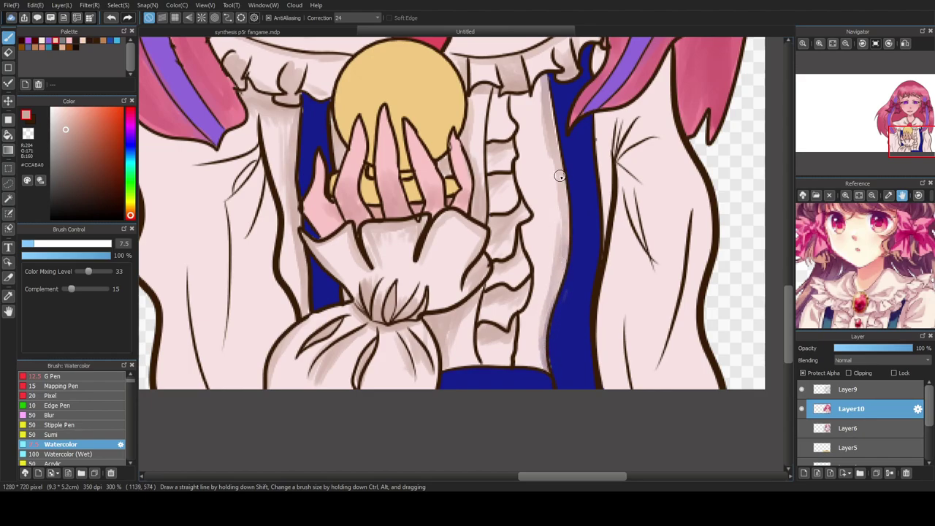
{"action": "left_click_drag", "start_coordinate": [556, 239], "coordinate": [563, 242]}
- Add soft beige shadows along the right sleeve's shoulder creases, elbow folds and long lower fold lines
{"action": "mouse_move", "coordinate": [615, 146]}
{"action": "left_mouse_down"}
{"action": "mouse_move", "coordinate": [632, 114]}
{"action": "mouse_move", "coordinate": [632, 176]}
{"action": "mouse_move", "coordinate": [627, 160]}
{"action": "mouse_move", "coordinate": [645, 146]}
{"action": "mouse_move", "coordinate": [633, 155]}
{"action": "left_mouse_up"}
{"action": "left_click_drag", "start_coordinate": [630, 189], "coordinate": [650, 259]}
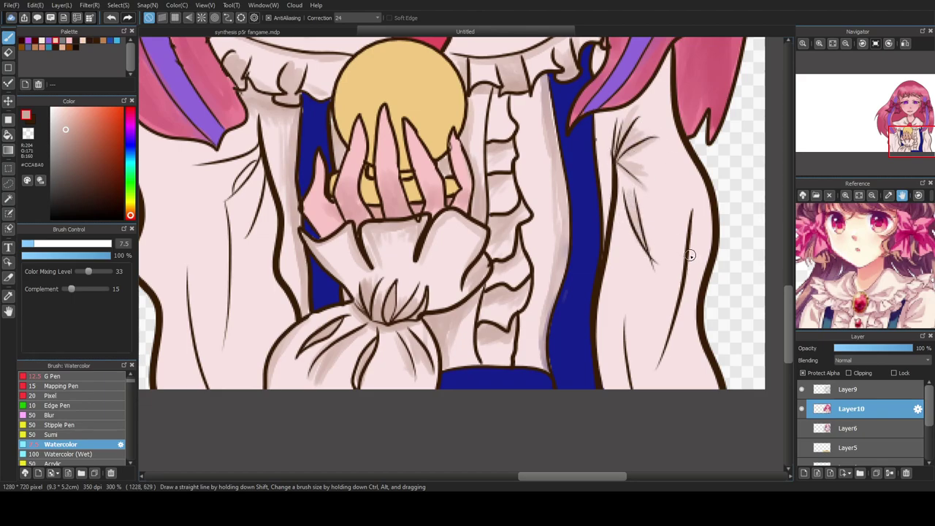
{"action": "mouse_move", "coordinate": [695, 215]}
{"action": "left_mouse_down"}
{"action": "mouse_move", "coordinate": [670, 344]}
{"action": "mouse_move", "coordinate": [643, 369]}
{"action": "left_mouse_up"}
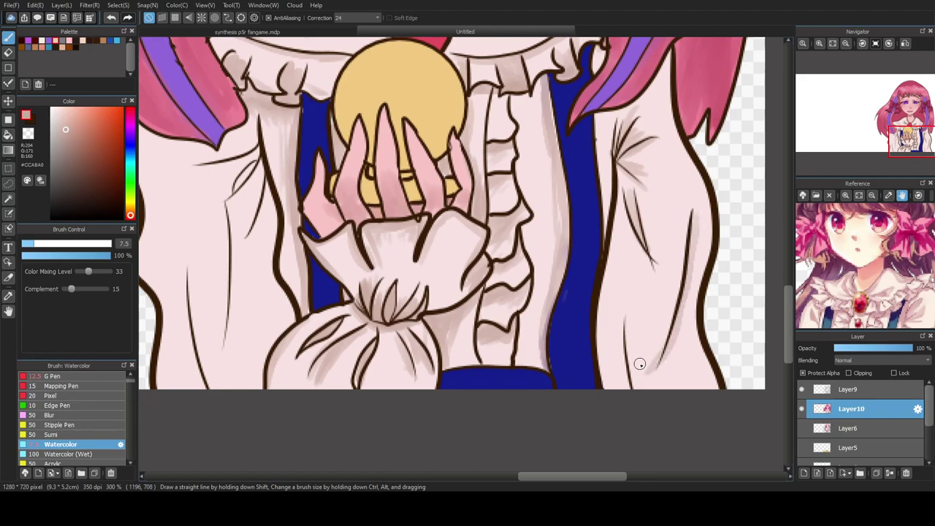
{"action": "left_click_drag", "start_coordinate": [624, 316], "coordinate": [630, 379]}
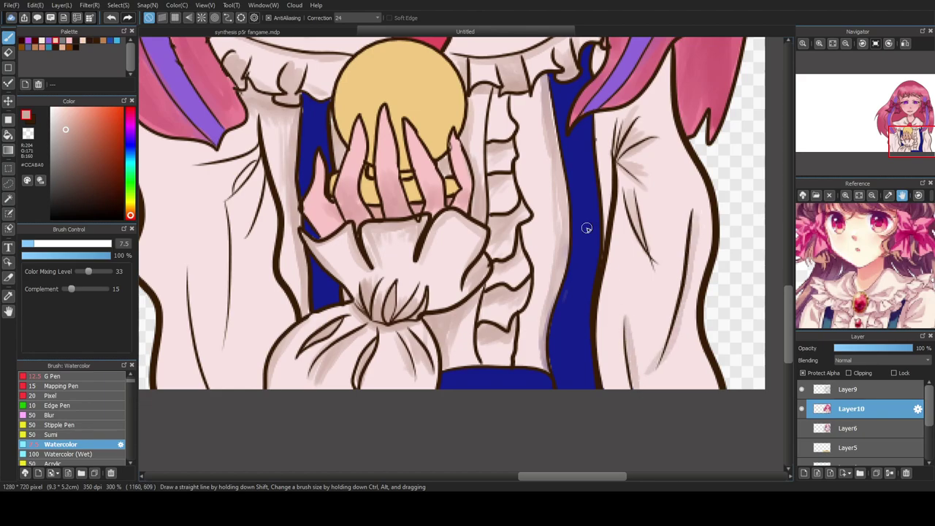
- Examine the whole illustration at full-canvas and closer views to judge the blouse shading against the hair and face
{"action": "scroll", "coordinate": [627, 338], "scroll_direction": "down", "scroll_amount": 4}
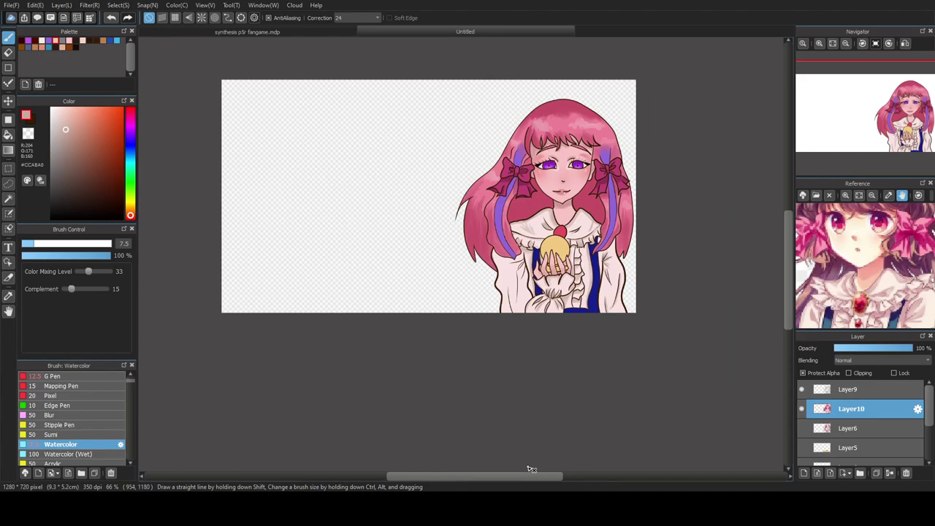
{"action": "left_click_drag", "start_coordinate": [545, 476], "coordinate": [569, 478]}
{"action": "scroll", "coordinate": [459, 375], "scroll_direction": "up", "scroll_amount": 2}
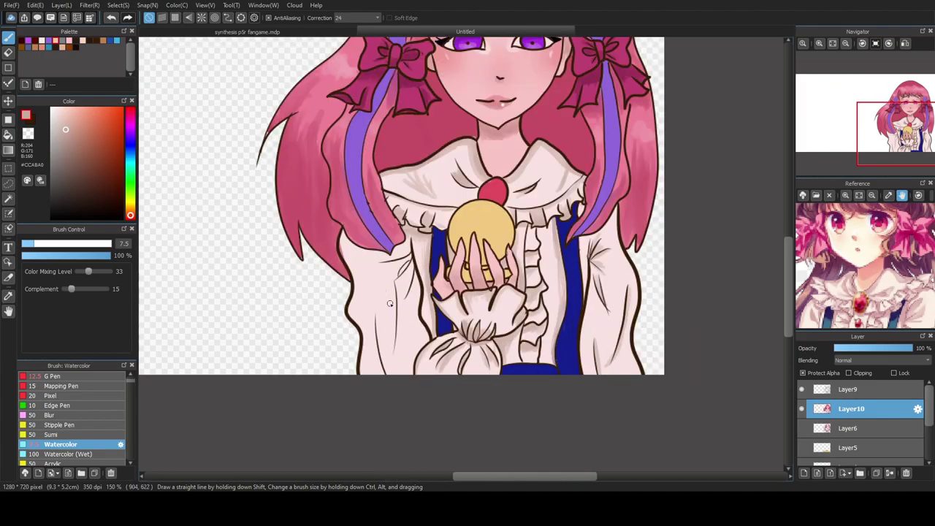
{"action": "left_click", "coordinate": [858, 58]}
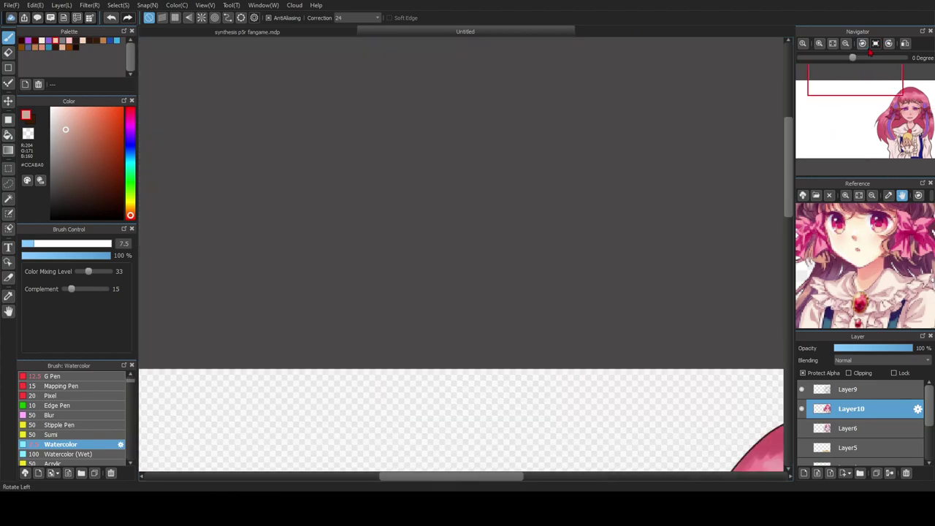
{"action": "left_click", "coordinate": [859, 58]}
{"action": "left_click", "coordinate": [832, 43]}
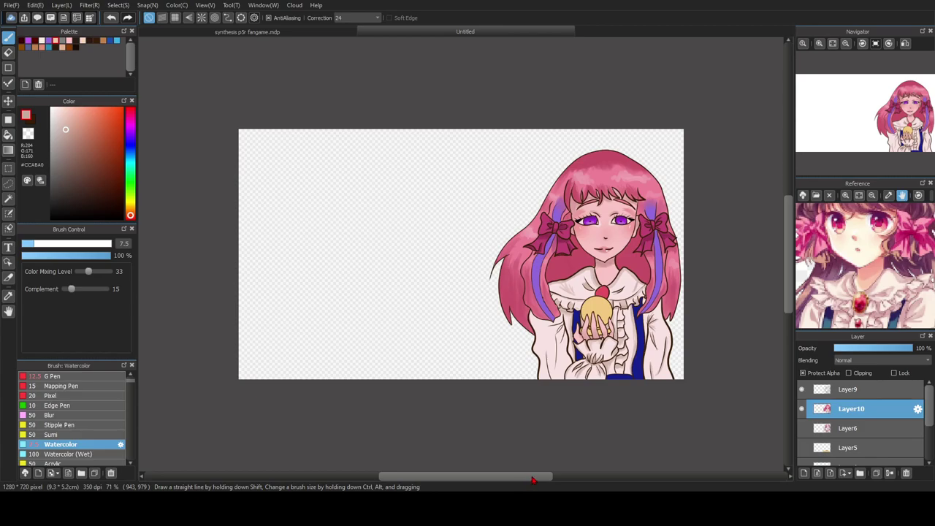
{"action": "left_click_drag", "start_coordinate": [526, 480], "coordinate": [548, 479]}
{"action": "scroll", "coordinate": [629, 408], "scroll_direction": "up", "scroll_amount": 1}
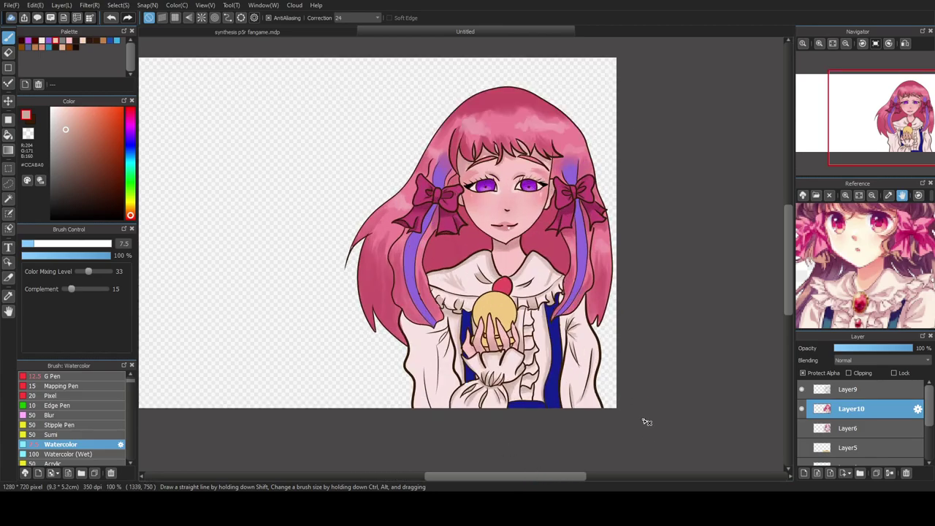
{"action": "left_click_drag", "start_coordinate": [573, 476], "coordinate": [593, 477]}
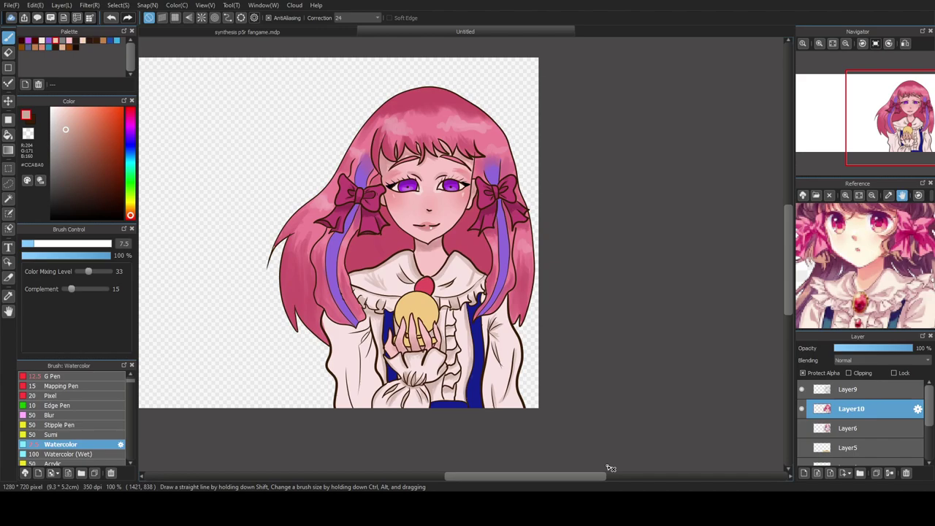
- Add beige shadows beside the right pigtail's tip and along the left sleeve's elbow folds, long crease and outer shoulder edge
{"action": "scroll", "coordinate": [479, 340], "scroll_direction": "up", "scroll_amount": 3}
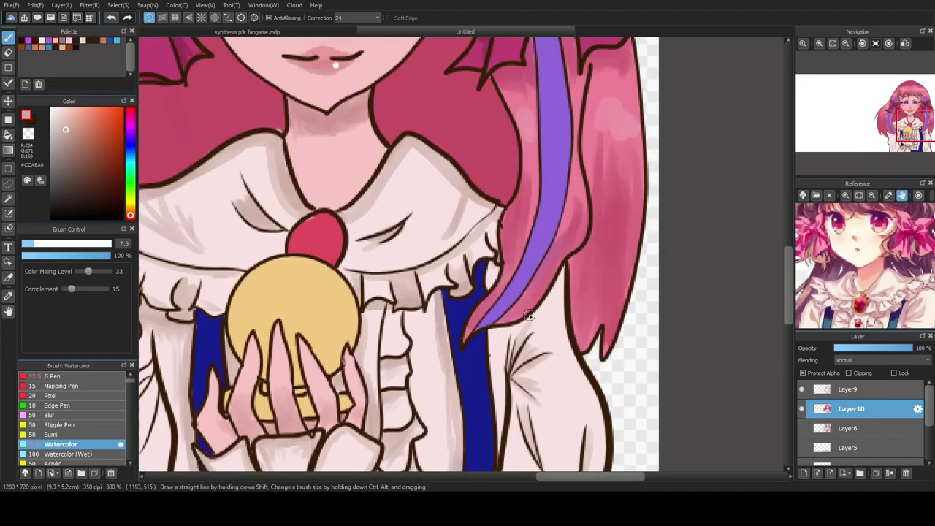
{"action": "mouse_move", "coordinate": [524, 323]}
{"action": "left_mouse_down"}
{"action": "mouse_move", "coordinate": [552, 301]}
{"action": "mouse_move", "coordinate": [563, 267]}
{"action": "mouse_move", "coordinate": [560, 308]}
{"action": "mouse_move", "coordinate": [542, 312]}
{"action": "mouse_move", "coordinate": [557, 284]}
{"action": "mouse_move", "coordinate": [523, 328]}
{"action": "mouse_move", "coordinate": [553, 294]}
{"action": "mouse_move", "coordinate": [504, 338]}
{"action": "mouse_move", "coordinate": [512, 331]}
{"action": "mouse_move", "coordinate": [493, 274]}
{"action": "left_mouse_up"}
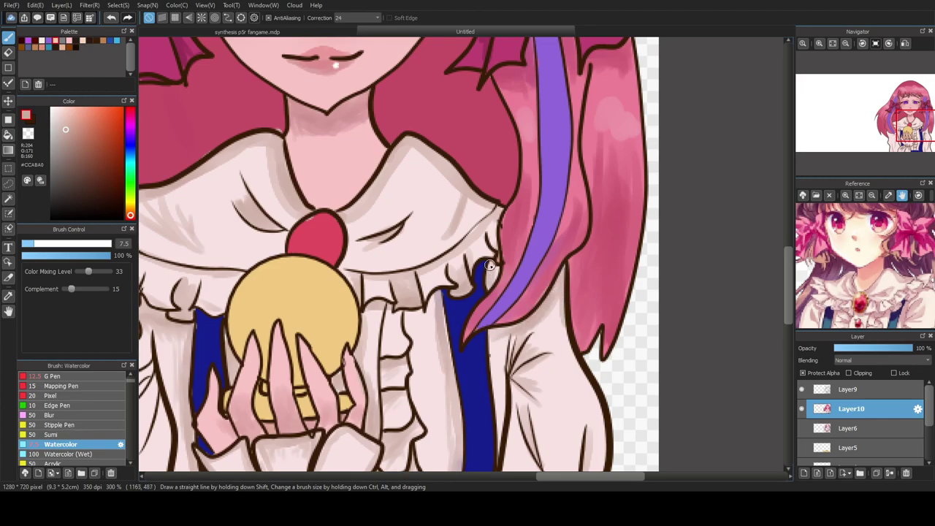
{"action": "left_click_drag", "start_coordinate": [788, 284], "coordinate": [788, 315]}
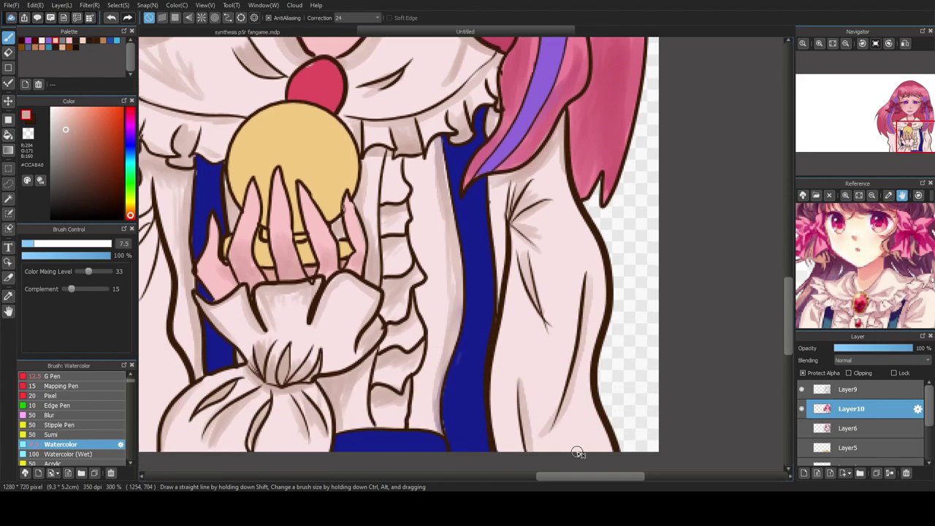
{"action": "left_click_drag", "start_coordinate": [590, 476], "coordinate": [536, 477]}
{"action": "mouse_move", "coordinate": [310, 201]}
{"action": "left_mouse_down"}
{"action": "mouse_move", "coordinate": [281, 223]}
{"action": "mouse_move", "coordinate": [304, 208]}
{"action": "mouse_move", "coordinate": [284, 224]}
{"action": "mouse_move", "coordinate": [282, 213]}
{"action": "mouse_move", "coordinate": [319, 208]}
{"action": "mouse_move", "coordinate": [306, 249]}
{"action": "mouse_move", "coordinate": [296, 180]}
{"action": "left_mouse_up"}
{"action": "mouse_move", "coordinate": [287, 273]}
{"action": "left_mouse_down"}
{"action": "mouse_move", "coordinate": [293, 307]}
{"action": "mouse_move", "coordinate": [280, 393]}
{"action": "mouse_move", "coordinate": [290, 299]}
{"action": "left_mouse_up"}
{"action": "mouse_move", "coordinate": [241, 330]}
{"action": "left_mouse_down"}
{"action": "mouse_move", "coordinate": [255, 431]}
{"action": "mouse_move", "coordinate": [232, 372]}
{"action": "mouse_move", "coordinate": [238, 305]}
{"action": "left_mouse_up"}
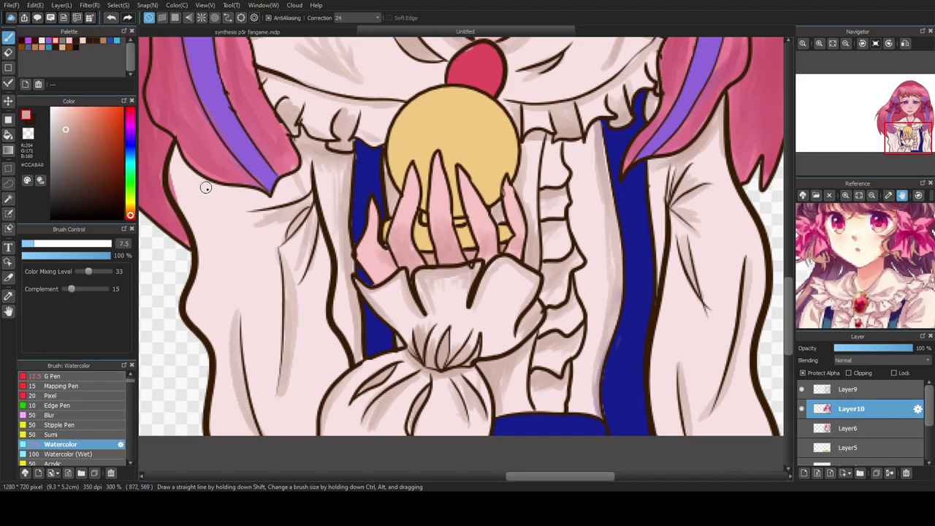
{"action": "mouse_move", "coordinate": [180, 155]}
{"action": "left_mouse_down"}
{"action": "mouse_move", "coordinate": [177, 197]}
{"action": "mouse_move", "coordinate": [177, 156]}
{"action": "mouse_move", "coordinate": [215, 188]}
{"action": "mouse_move", "coordinate": [270, 198]}
{"action": "mouse_move", "coordinate": [301, 166]}
{"action": "mouse_move", "coordinate": [302, 182]}
{"action": "mouse_move", "coordinate": [310, 160]}
{"action": "mouse_move", "coordinate": [264, 200]}
{"action": "mouse_move", "coordinate": [190, 187]}
{"action": "mouse_move", "coordinate": [175, 169]}
{"action": "mouse_move", "coordinate": [181, 198]}
{"action": "mouse_move", "coordinate": [183, 174]}
{"action": "mouse_move", "coordinate": [183, 209]}
{"action": "left_mouse_up"}
- Sample the strap's blue, darken it to #03094C and shade the right strap's upper end beneath the collar frill and pigtail
{"action": "scroll", "coordinate": [223, 215], "scroll_direction": "down", "scroll_amount": 6}
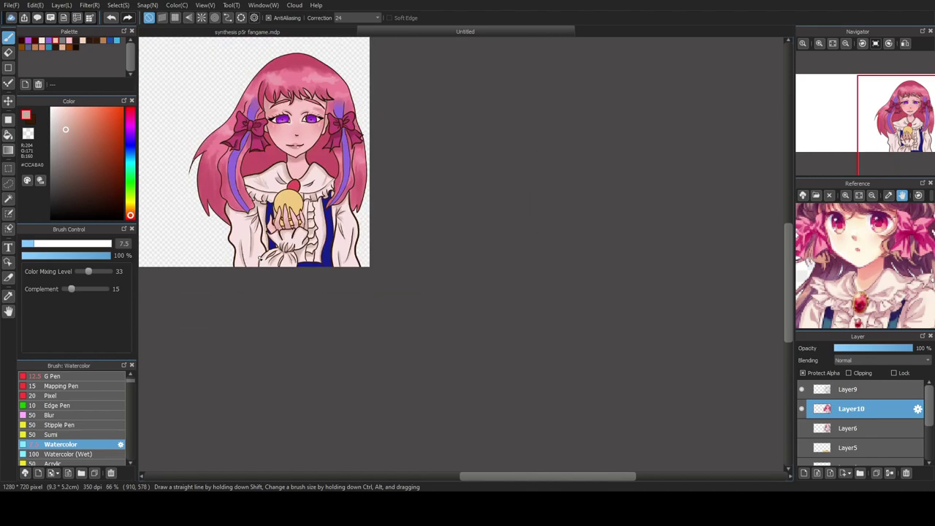
{"action": "left_click_drag", "start_coordinate": [508, 477], "coordinate": [486, 479]}
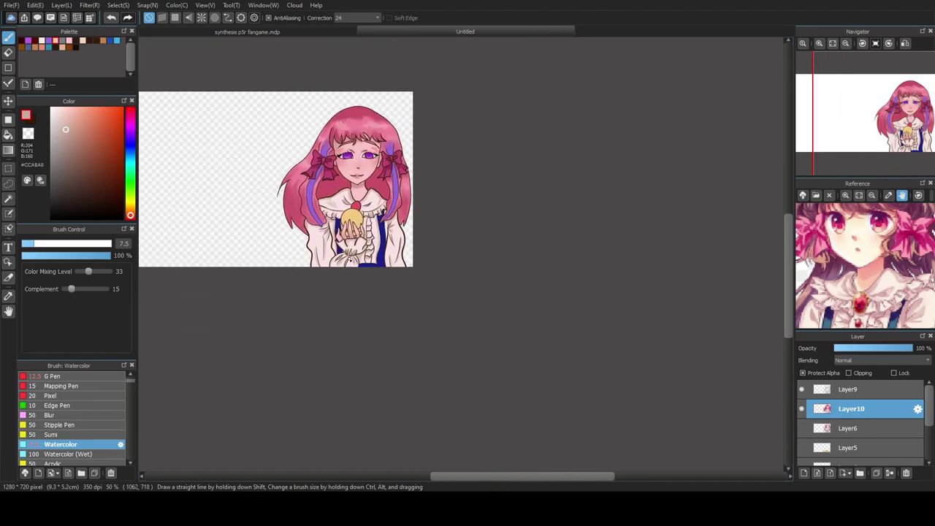
{"action": "scroll", "coordinate": [377, 232], "scroll_direction": "up", "scroll_amount": 2}
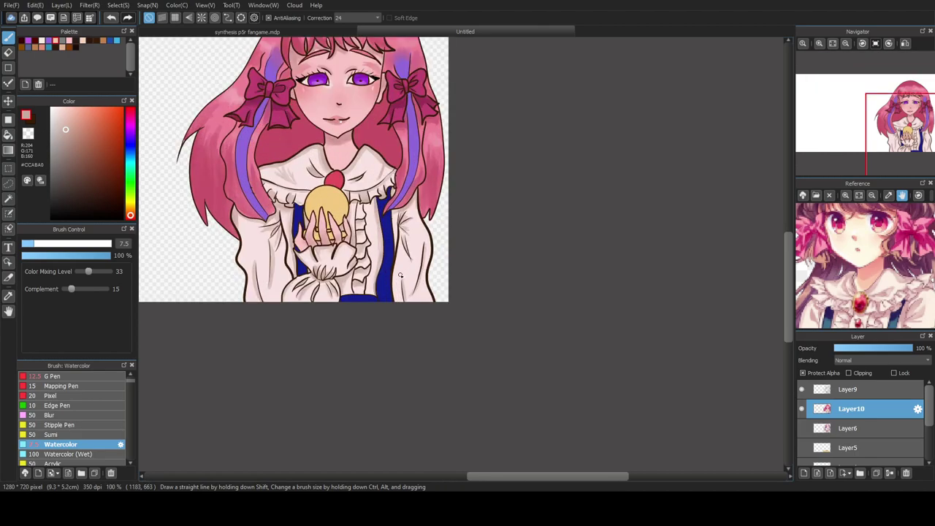
{"action": "scroll", "coordinate": [395, 249], "scroll_direction": "up", "scroll_amount": 2}
{"action": "key", "text": "i"}
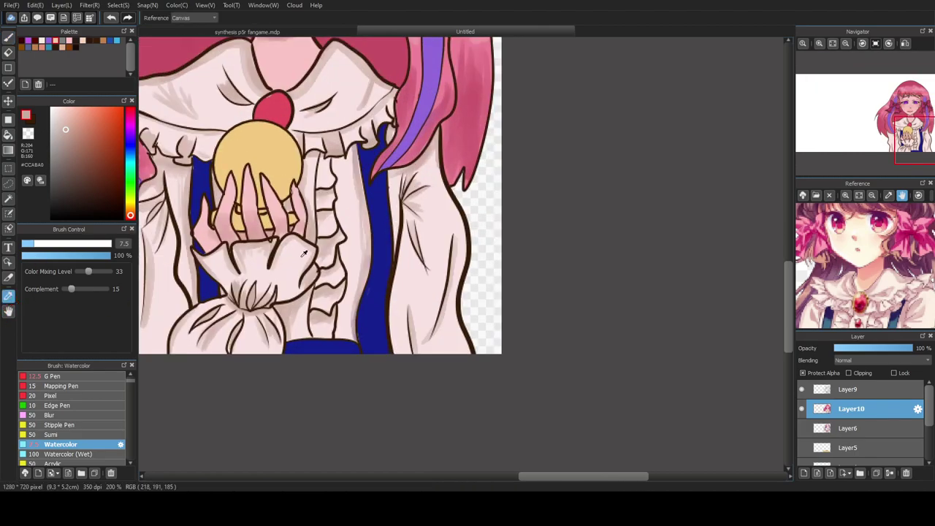
{"action": "left_click", "coordinate": [382, 221]}
{"action": "left_click_drag", "start_coordinate": [114, 155], "coordinate": [114, 168]}
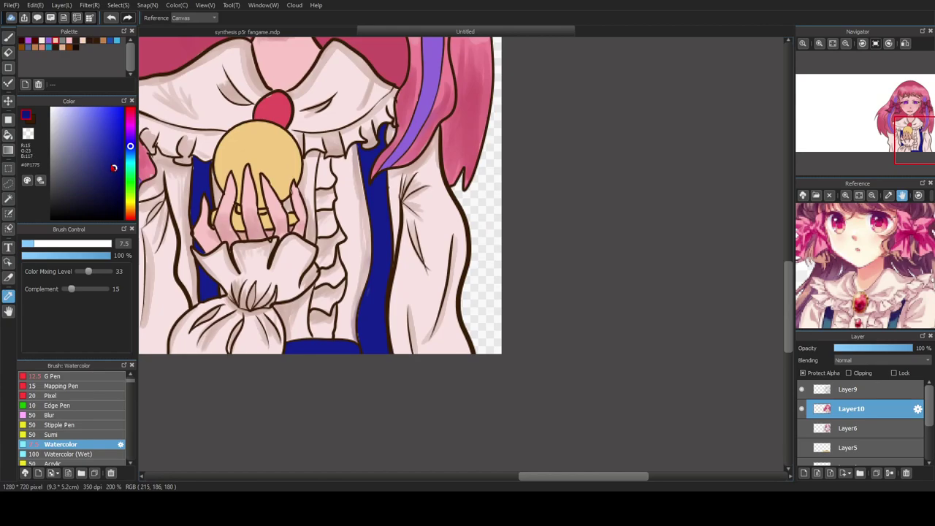
{"action": "left_click", "coordinate": [9, 37]}
{"action": "scroll", "coordinate": [359, 156], "scroll_direction": "up", "scroll_amount": 1}
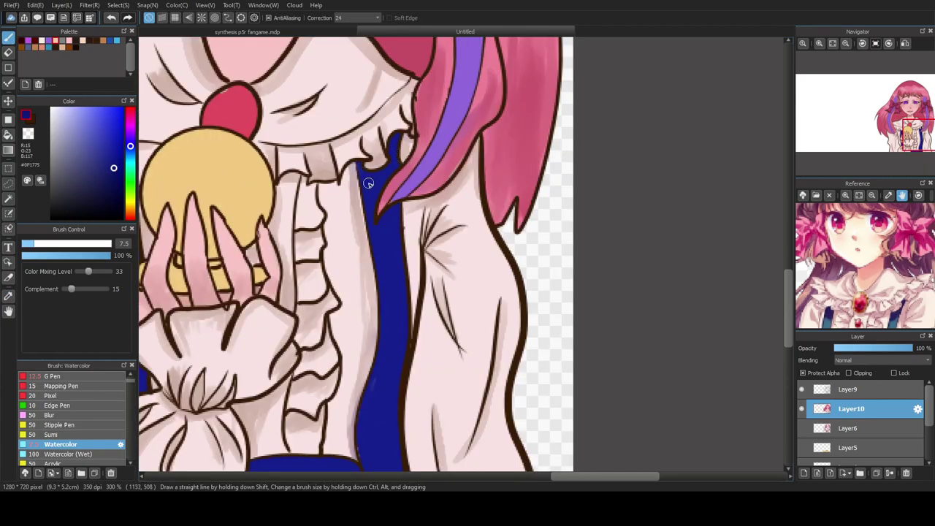
{"action": "left_click_drag", "start_coordinate": [397, 135], "coordinate": [374, 180]}
{"action": "mouse_move", "coordinate": [394, 137]}
{"action": "left_mouse_down"}
{"action": "mouse_move", "coordinate": [386, 172]}
{"action": "mouse_move", "coordinate": [365, 181]}
{"action": "mouse_move", "coordinate": [359, 164]}
{"action": "mouse_move", "coordinate": [389, 217]}
{"action": "left_mouse_up"}
{"action": "left_click", "coordinate": [120, 186]}
{"action": "mouse_move", "coordinate": [392, 227]}
{"action": "left_mouse_down"}
{"action": "mouse_move", "coordinate": [396, 205]}
{"action": "mouse_move", "coordinate": [388, 246]}
{"action": "left_mouse_up"}
{"action": "mouse_move", "coordinate": [391, 140]}
{"action": "left_mouse_down"}
{"action": "mouse_move", "coordinate": [395, 167]}
{"action": "mouse_move", "coordinate": [361, 173]}
{"action": "left_mouse_up"}
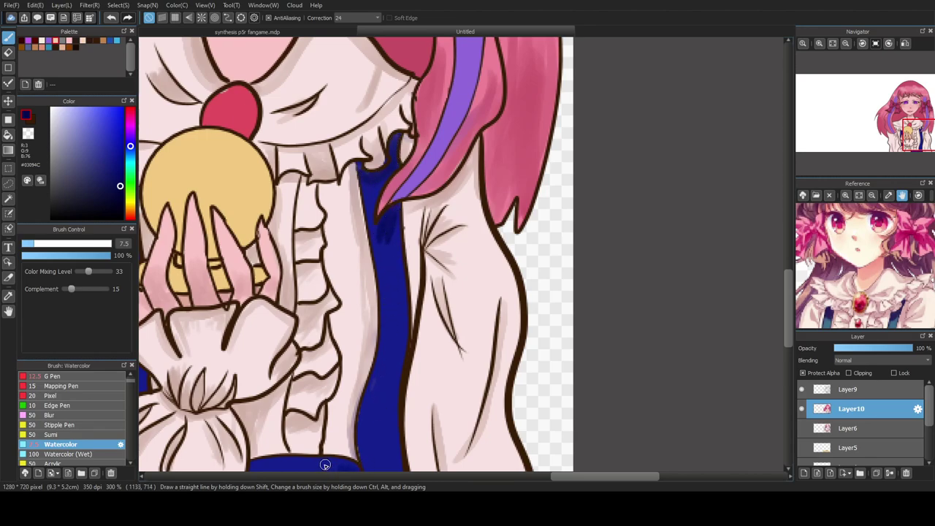
- Shade the right strap's lower edges and the left strap above and below the raised hand in dark blue
{"action": "left_click_drag", "start_coordinate": [380, 360], "coordinate": [363, 468]}
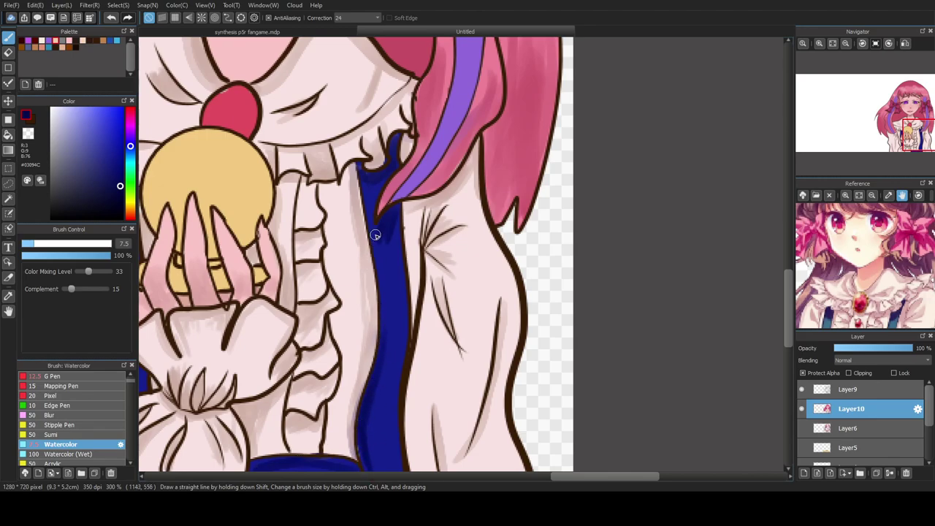
{"action": "left_click_drag", "start_coordinate": [378, 265], "coordinate": [386, 336]}
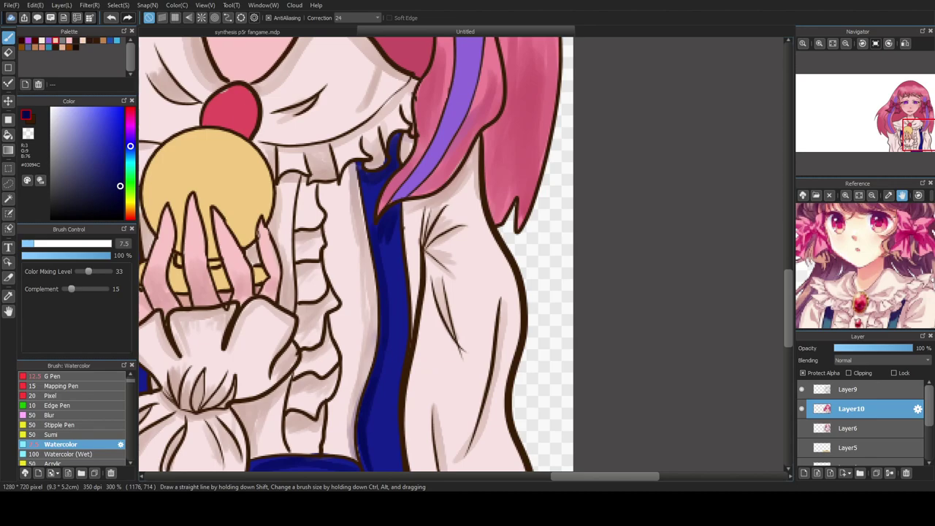
{"action": "left_click_drag", "start_coordinate": [553, 479], "coordinate": [508, 479]}
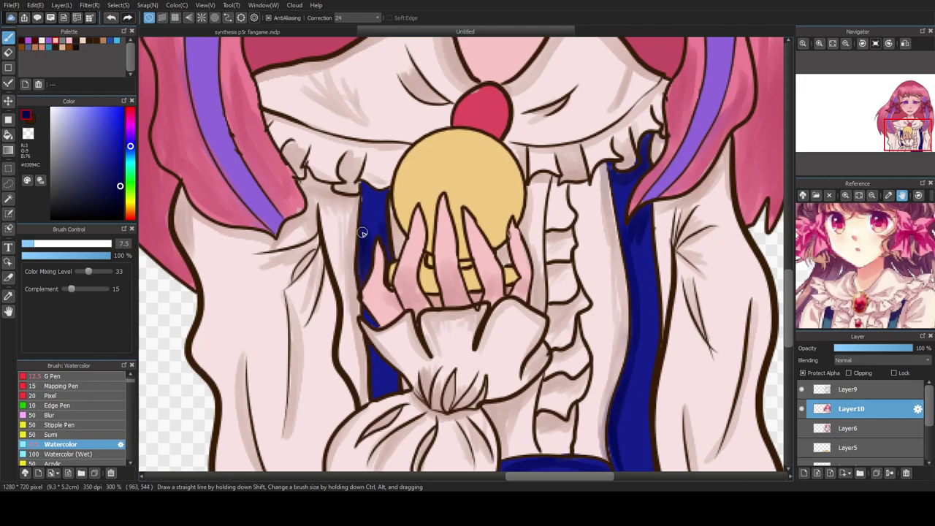
{"action": "mouse_move", "coordinate": [366, 314]}
{"action": "left_mouse_down"}
{"action": "mouse_move", "coordinate": [381, 380]}
{"action": "mouse_move", "coordinate": [370, 347]}
{"action": "mouse_move", "coordinate": [377, 373]}
{"action": "left_mouse_up"}
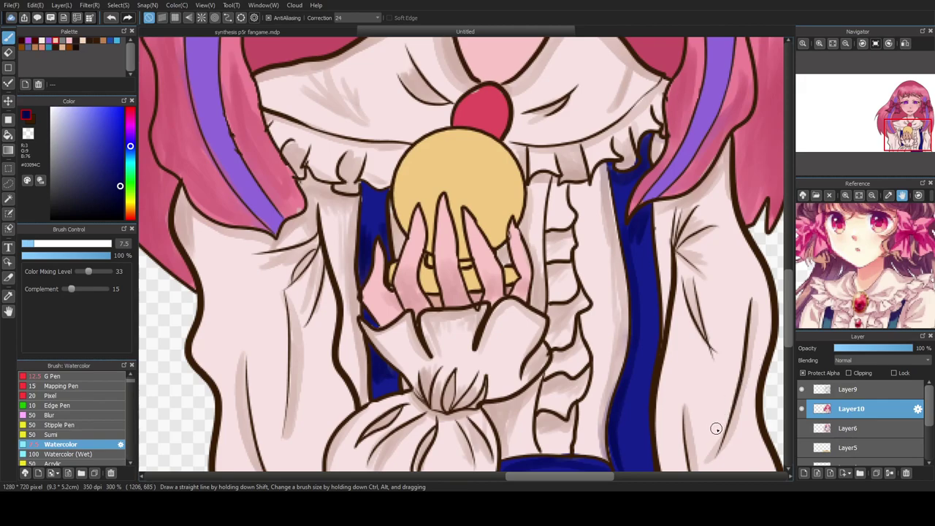
{"action": "left_click_drag", "start_coordinate": [364, 183], "coordinate": [381, 196]}
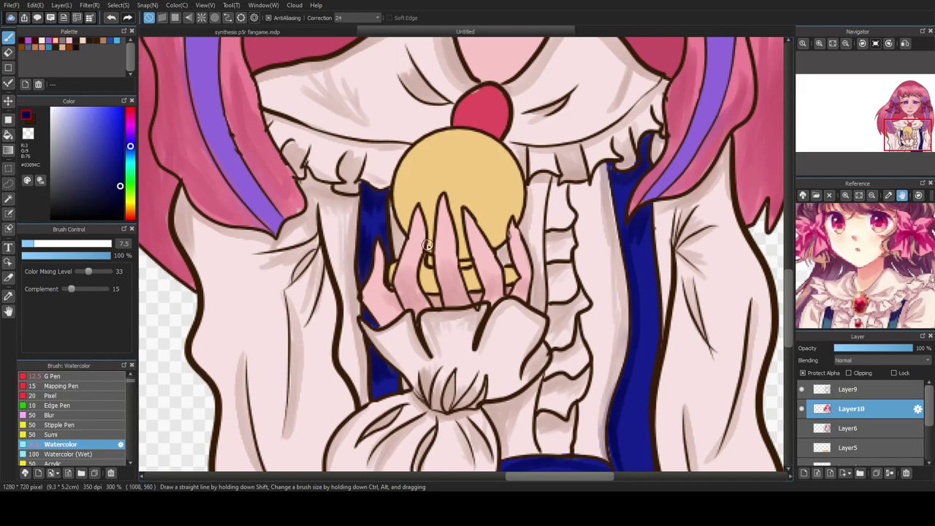
- Sample the hair streak's purple, darken it to #714BB8 and shade the left streak directly beneath the bow
{"action": "scroll", "coordinate": [428, 246], "scroll_direction": "down", "scroll_amount": 3}
{"action": "left_click_drag", "start_coordinate": [494, 479], "coordinate": [500, 479]}
{"action": "mouse_move", "coordinate": [788, 272]}
{"action": "left_mouse_down"}
{"action": "mouse_move", "coordinate": [788, 260]}
{"action": "mouse_move", "coordinate": [786, 269]}
{"action": "left_mouse_up"}
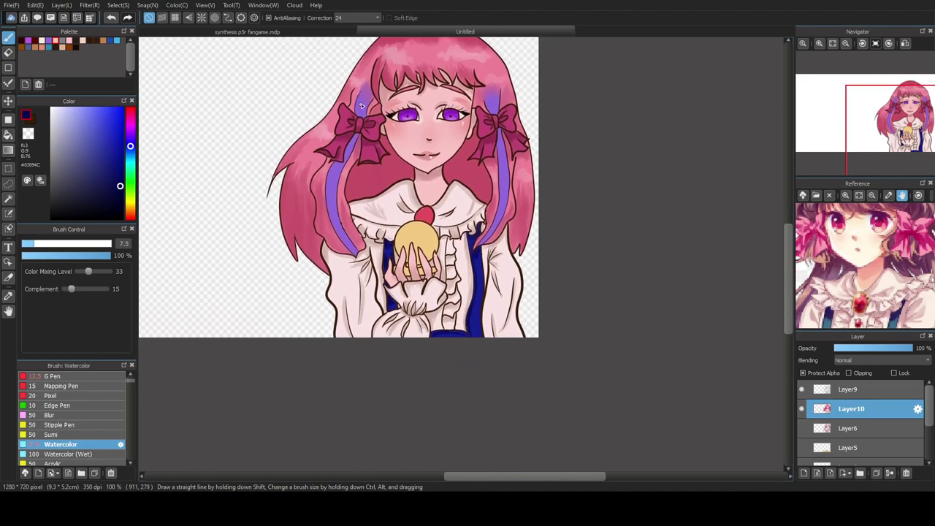
{"action": "scroll", "coordinate": [360, 107], "scroll_direction": "up", "scroll_amount": 2}
{"action": "left_click", "coordinate": [9, 296]}
{"action": "left_click", "coordinate": [310, 243]}
{"action": "left_click", "coordinate": [94, 138]}
{"action": "key", "text": "b"}
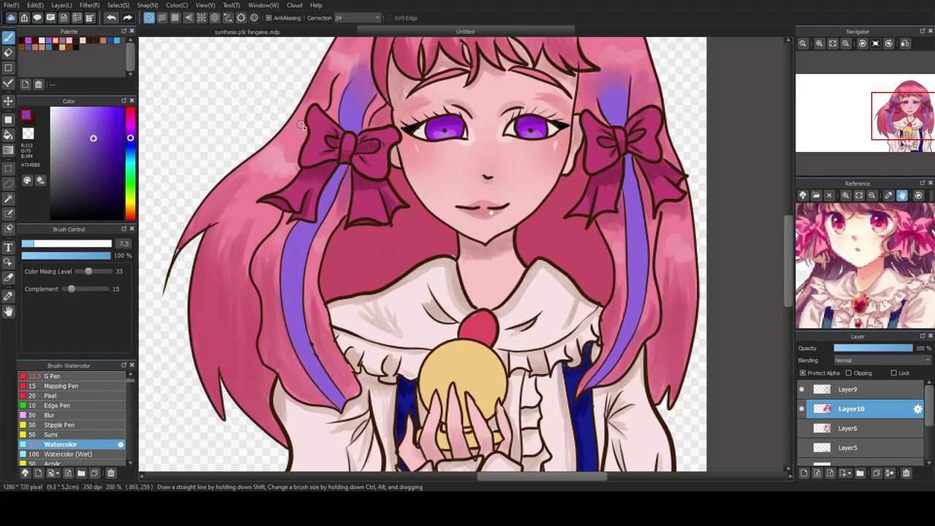
{"action": "scroll", "coordinate": [345, 121], "scroll_direction": "up", "scroll_amount": 1}
{"action": "mouse_move", "coordinate": [335, 200]}
{"action": "left_mouse_down"}
{"action": "mouse_move", "coordinate": [336, 215]}
{"action": "mouse_move", "coordinate": [345, 191]}
{"action": "mouse_move", "coordinate": [347, 211]}
{"action": "left_mouse_up"}
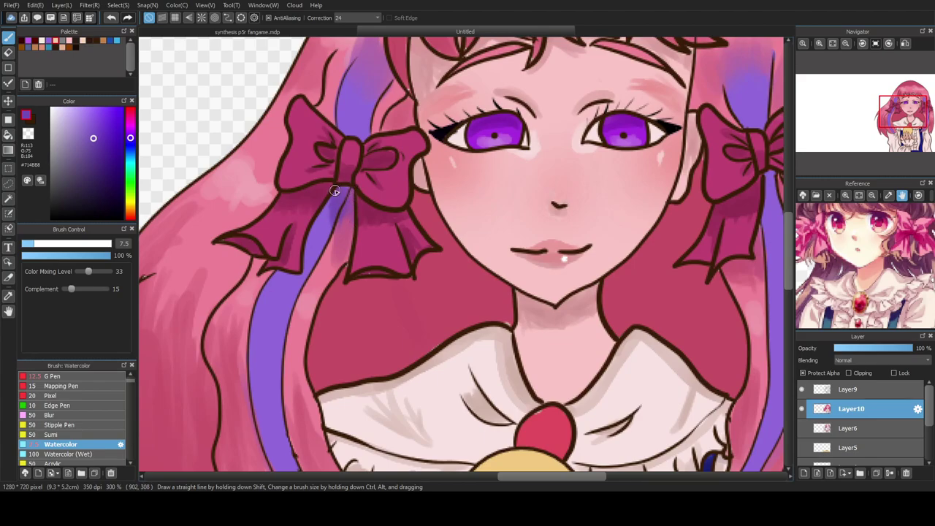
{"action": "mouse_move", "coordinate": [310, 236]}
{"action": "left_mouse_down"}
{"action": "mouse_move", "coordinate": [307, 277]}
{"action": "mouse_move", "coordinate": [271, 274]}
{"action": "mouse_move", "coordinate": [307, 254]}
{"action": "left_mouse_up"}
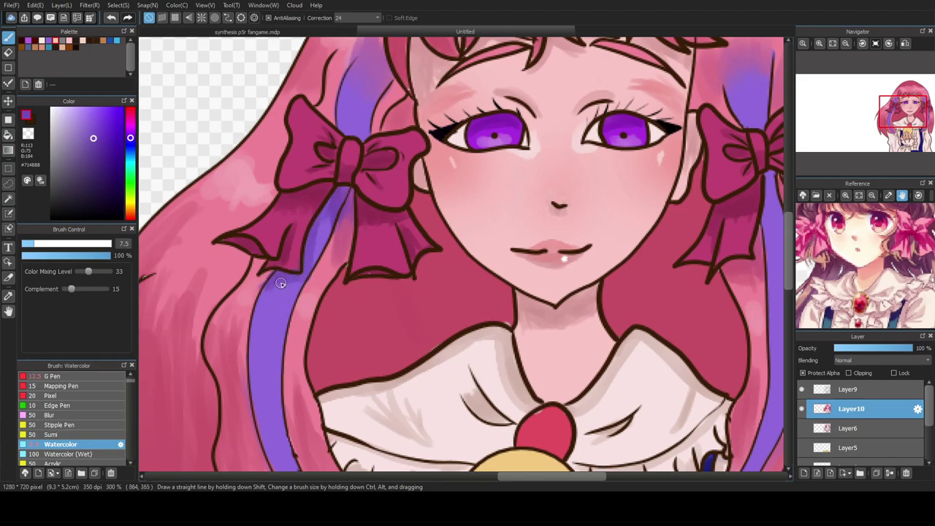
- Shade the left purple streak along its middle curve and down to its pointed tip in the darker purple
{"action": "scroll", "coordinate": [337, 293], "scroll_direction": "down", "scroll_amount": 3}
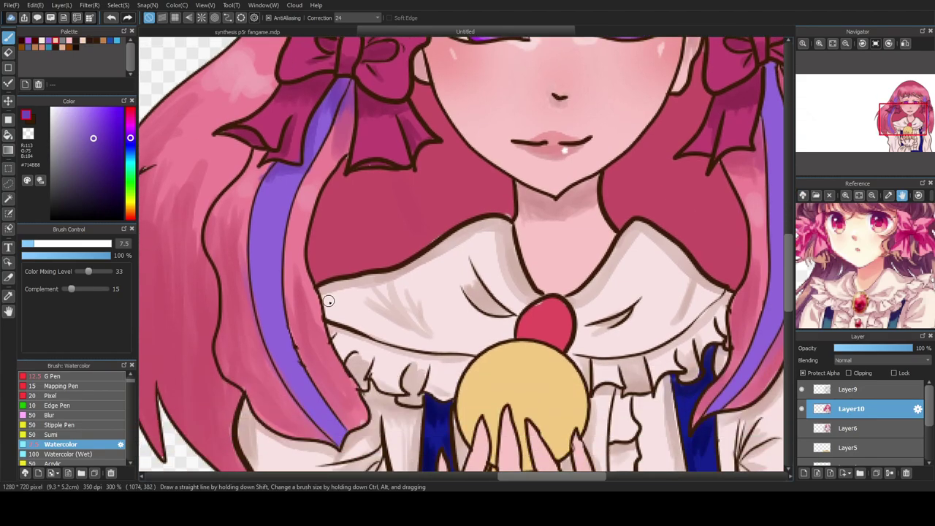
{"action": "left_click_drag", "start_coordinate": [279, 380], "coordinate": [328, 431]}
{"action": "left_click_drag", "start_coordinate": [278, 367], "coordinate": [317, 414]}
{"action": "left_click_drag", "start_coordinate": [269, 328], "coordinate": [331, 432]}
{"action": "left_click_drag", "start_coordinate": [293, 367], "coordinate": [331, 417]}
{"action": "left_click_drag", "start_coordinate": [272, 320], "coordinate": [299, 368]}
{"action": "left_click_drag", "start_coordinate": [269, 279], "coordinate": [281, 318]}
{"action": "mouse_move", "coordinate": [286, 386]}
{"action": "left_mouse_down"}
{"action": "mouse_move", "coordinate": [266, 307]}
{"action": "mouse_move", "coordinate": [273, 356]}
{"action": "mouse_move", "coordinate": [293, 360]}
{"action": "mouse_move", "coordinate": [286, 344]}
{"action": "mouse_move", "coordinate": [292, 383]}
{"action": "mouse_move", "coordinate": [259, 260]}
{"action": "left_mouse_up"}
{"action": "mouse_move", "coordinate": [292, 370]}
{"action": "left_mouse_down"}
{"action": "mouse_move", "coordinate": [267, 268]}
{"action": "mouse_move", "coordinate": [282, 229]}
{"action": "left_mouse_up"}
- Shade the right purple streak's lower curve in the darker purple, from its tip up to mid-length
{"action": "left_click_drag", "start_coordinate": [582, 479], "coordinate": [606, 479]}
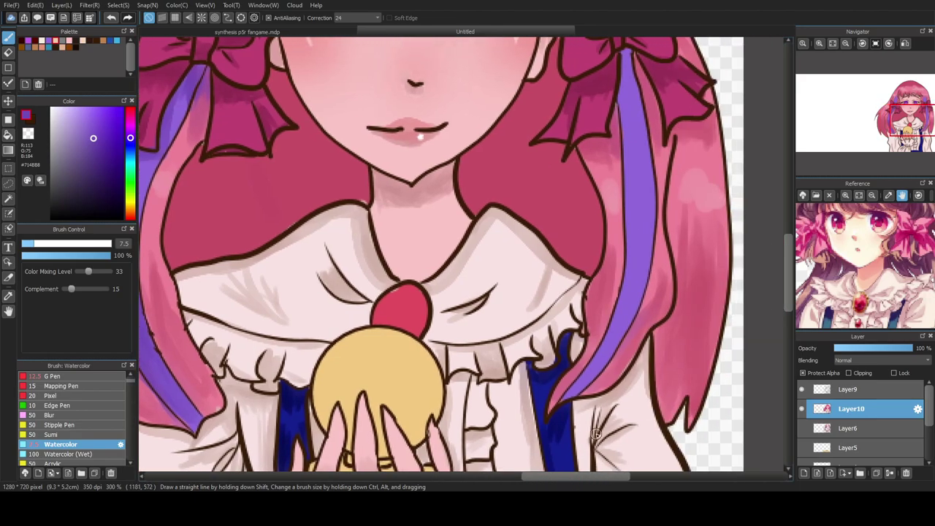
{"action": "left_click_drag", "start_coordinate": [571, 397], "coordinate": [618, 338]}
{"action": "left_click_drag", "start_coordinate": [590, 381], "coordinate": [626, 290]}
{"action": "left_click_drag", "start_coordinate": [616, 342], "coordinate": [634, 289]}
{"action": "mouse_move", "coordinate": [607, 356]}
{"action": "left_mouse_down"}
{"action": "mouse_move", "coordinate": [636, 278]}
{"action": "mouse_move", "coordinate": [635, 249]}
{"action": "left_mouse_up"}
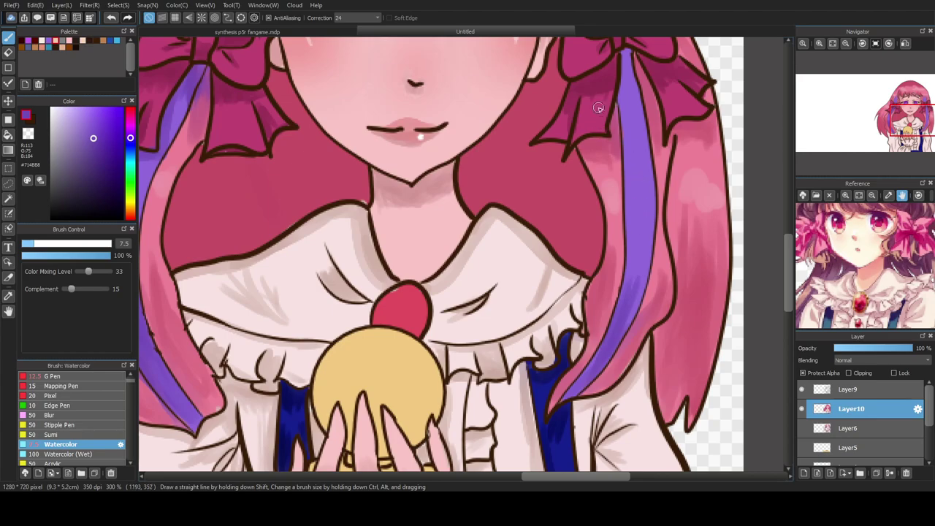
- Shade the right purple streak just below the bow and deepen the shadow on its lower bend
{"action": "left_click_drag", "start_coordinate": [626, 58], "coordinate": [629, 150]}
{"action": "left_click_drag", "start_coordinate": [626, 63], "coordinate": [641, 139]}
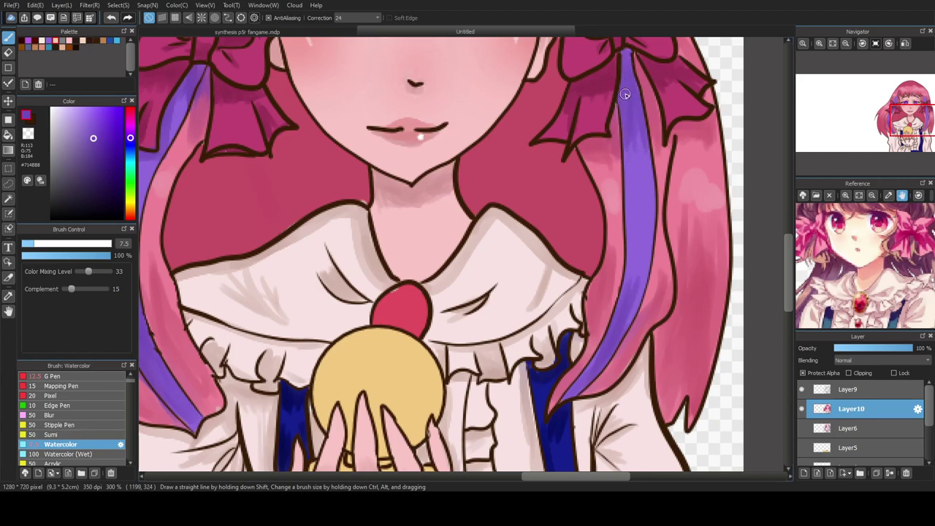
{"action": "left_click_drag", "start_coordinate": [632, 104], "coordinate": [631, 169]}
{"action": "left_click_drag", "start_coordinate": [615, 340], "coordinate": [629, 325]}
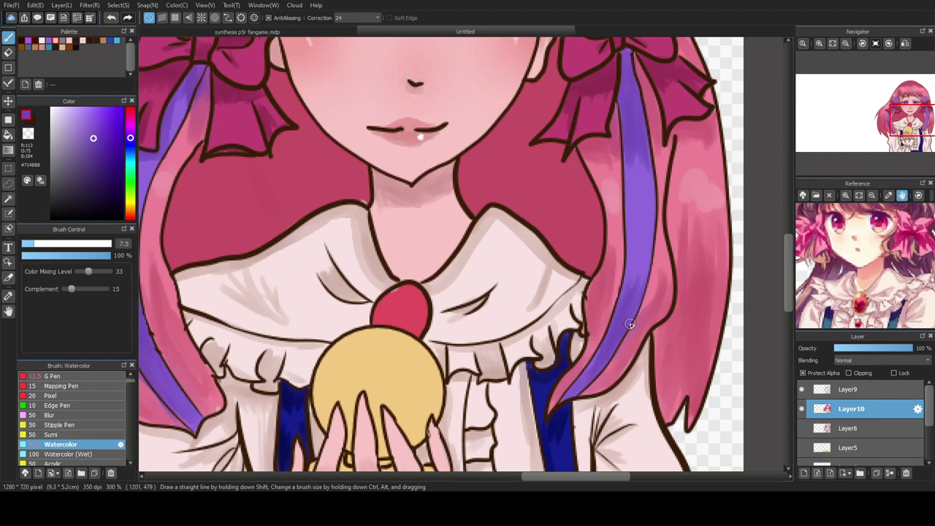
{"action": "mouse_move", "coordinate": [578, 373]}
{"action": "left_mouse_down"}
{"action": "mouse_move", "coordinate": [602, 347]}
{"action": "mouse_move", "coordinate": [622, 285]}
{"action": "left_mouse_up"}
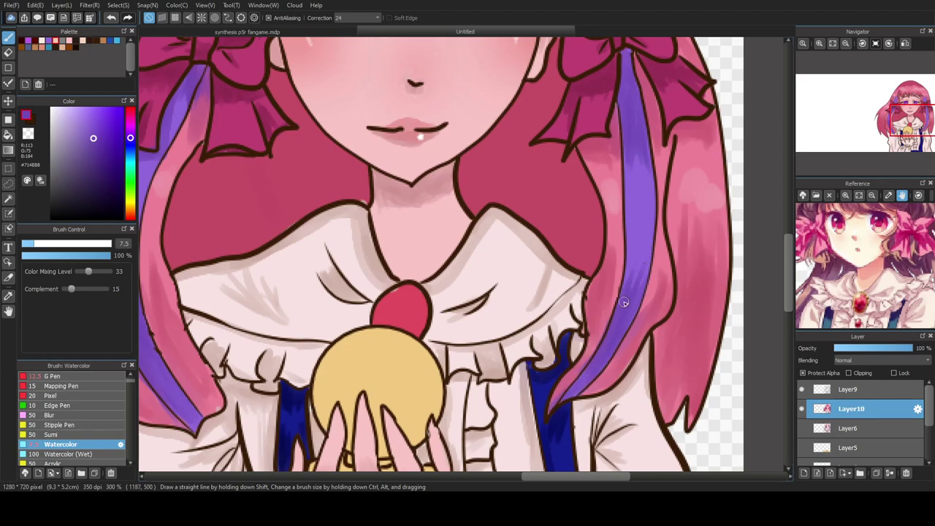
- Bring the reference image's raised hand into view, and shade the yellow orb and its base in golden brown #AF7F29
{"action": "scroll", "coordinate": [607, 175], "scroll_direction": "down", "scroll_amount": 4}
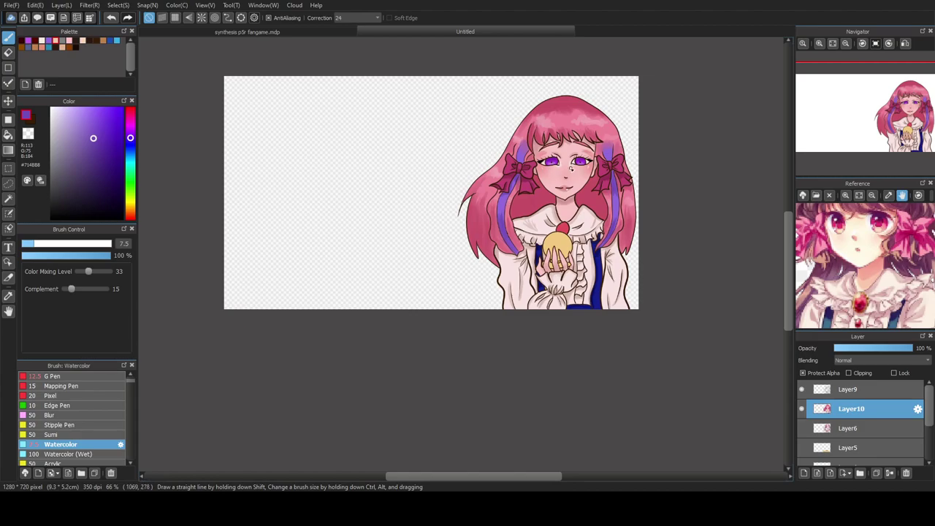
{"action": "scroll", "coordinate": [552, 161], "scroll_direction": "up", "scroll_amount": 3}
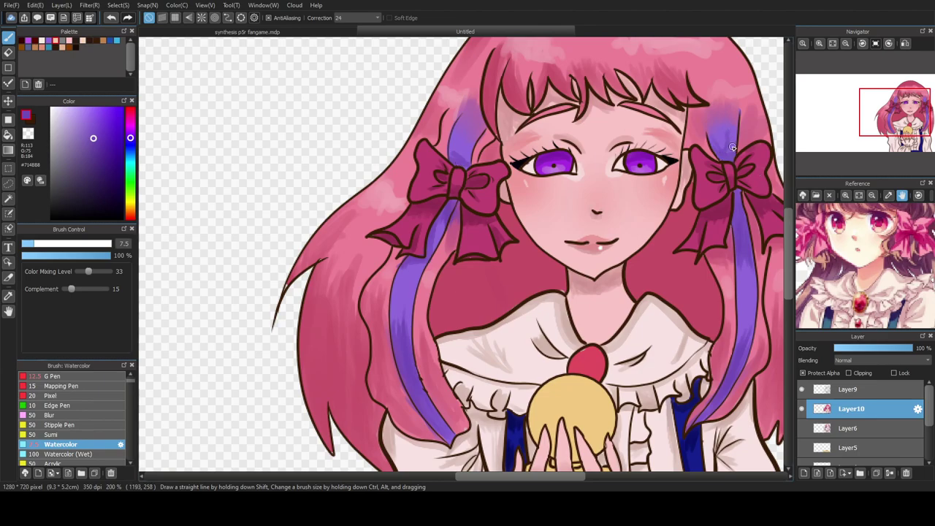
{"action": "scroll", "coordinate": [592, 97], "scroll_direction": "down", "scroll_amount": 2}
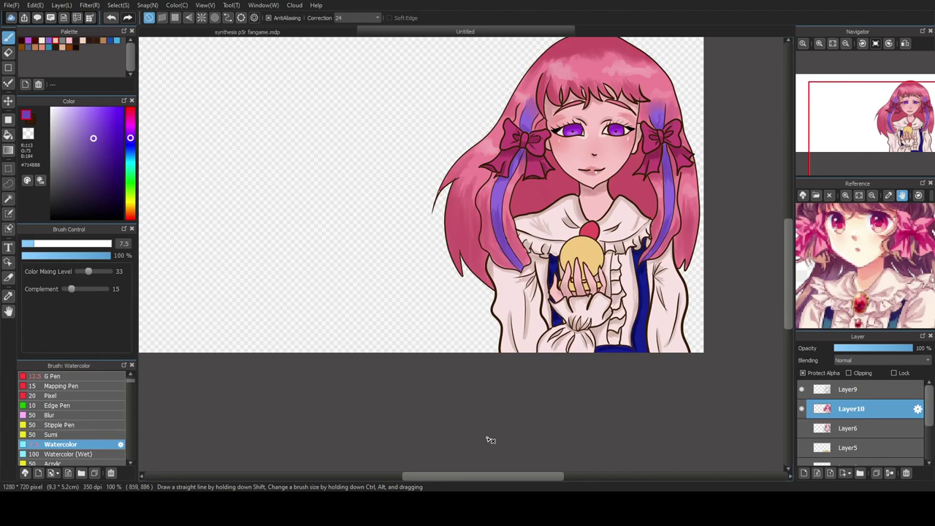
{"action": "left_click_drag", "start_coordinate": [526, 472], "coordinate": [551, 395]}
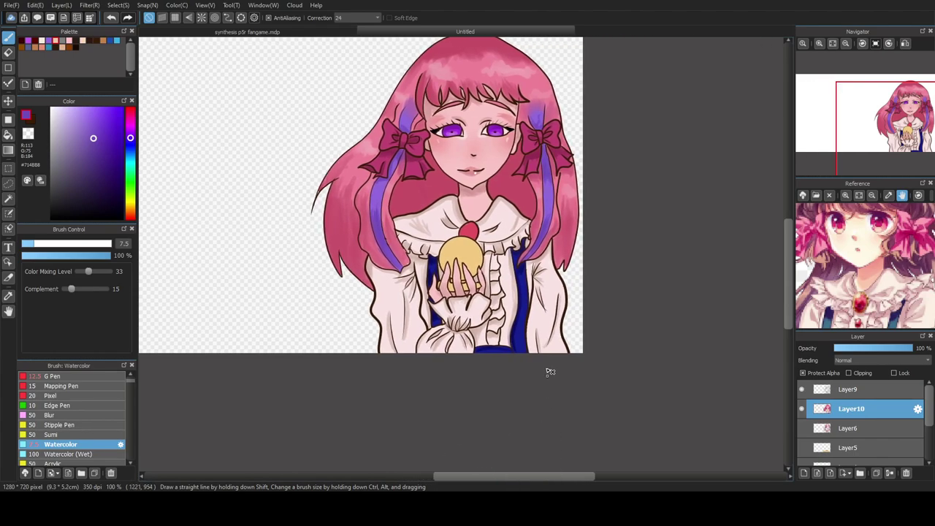
{"action": "left_click_drag", "start_coordinate": [789, 241], "coordinate": [789, 243]}
{"action": "left_click_drag", "start_coordinate": [839, 310], "coordinate": [768, 219]}
{"action": "scroll", "coordinate": [442, 221], "scroll_direction": "up", "scroll_amount": 3}
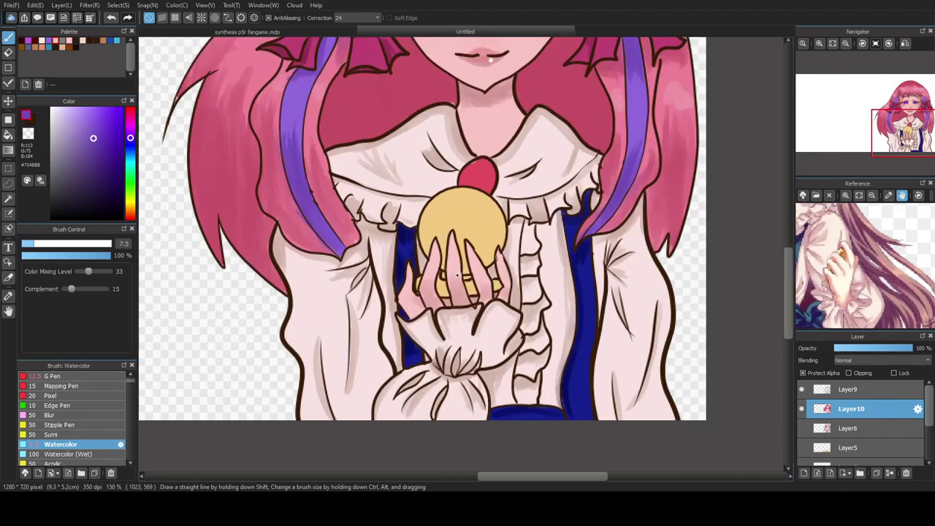
{"action": "key", "text": "i"}
{"action": "left_click", "coordinate": [428, 189]}
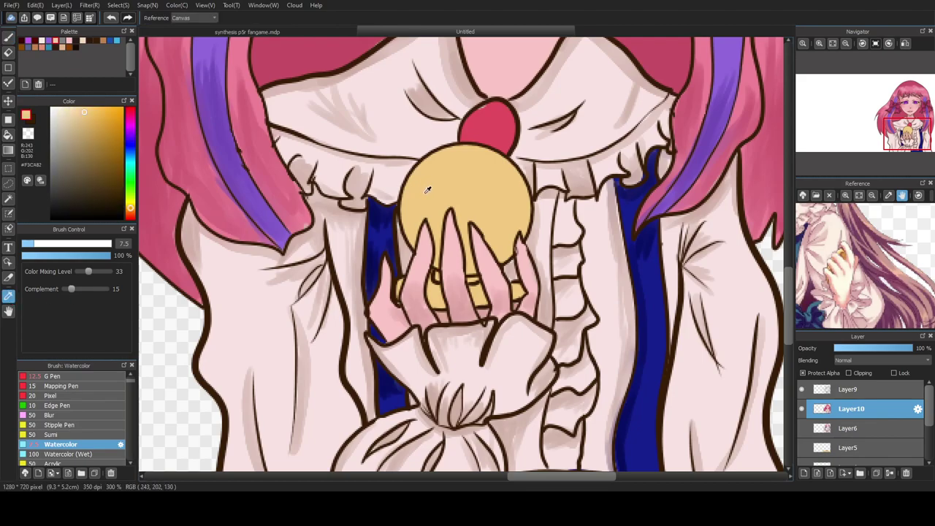
{"action": "left_click_drag", "start_coordinate": [94, 123], "coordinate": [99, 148]}
{"action": "key", "text": "b"}
{"action": "mouse_move", "coordinate": [418, 205]}
{"action": "left_mouse_down"}
{"action": "mouse_move", "coordinate": [434, 170]}
{"action": "mouse_move", "coordinate": [437, 220]}
{"action": "mouse_move", "coordinate": [470, 166]}
{"action": "mouse_move", "coordinate": [469, 201]}
{"action": "mouse_move", "coordinate": [504, 238]}
{"action": "left_mouse_up"}
{"action": "scroll", "coordinate": [418, 216], "scroll_direction": "up", "scroll_amount": 1}
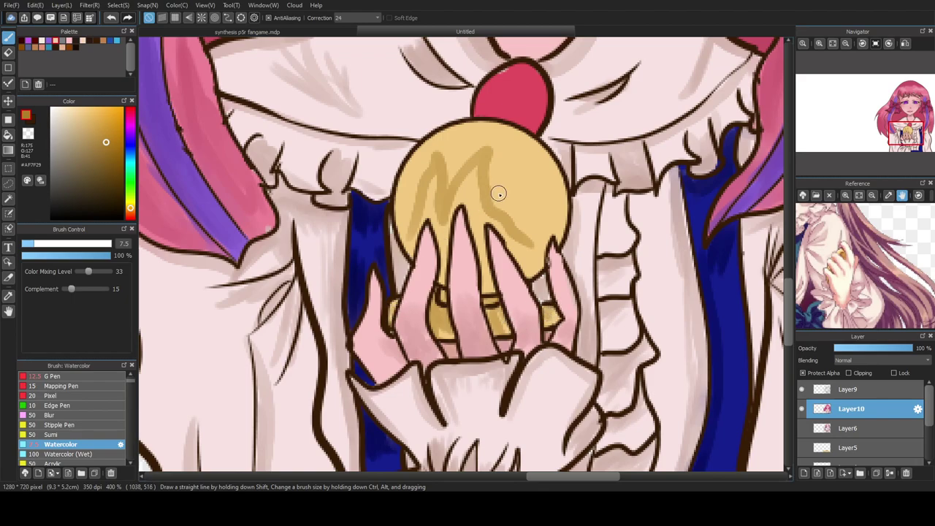
- Darken the M-shaped folds on the yellow orb with dark brown strokes, using #724E0E and the redder #672B06
{"action": "left_click", "coordinate": [112, 165]}
{"action": "left_click_drag", "start_coordinate": [114, 167], "coordinate": [113, 169]}
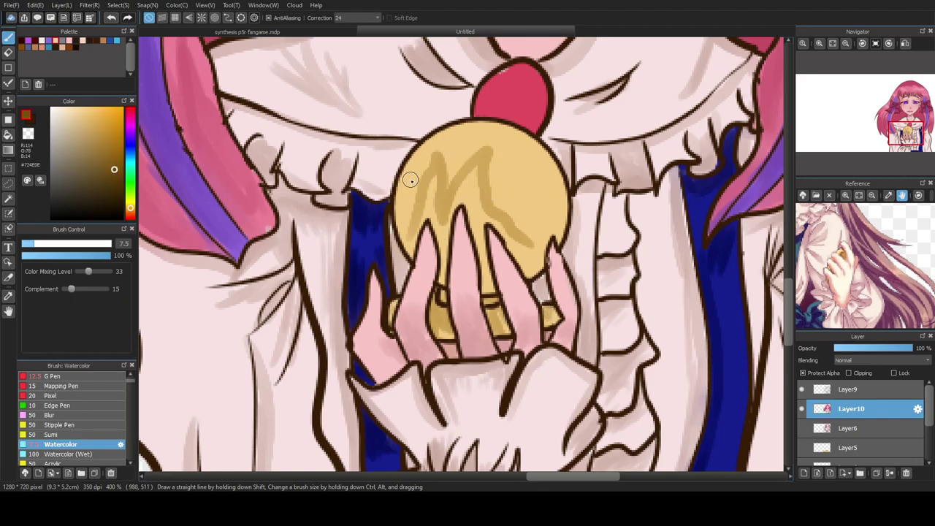
{"action": "left_click_drag", "start_coordinate": [431, 162], "coordinate": [410, 221]}
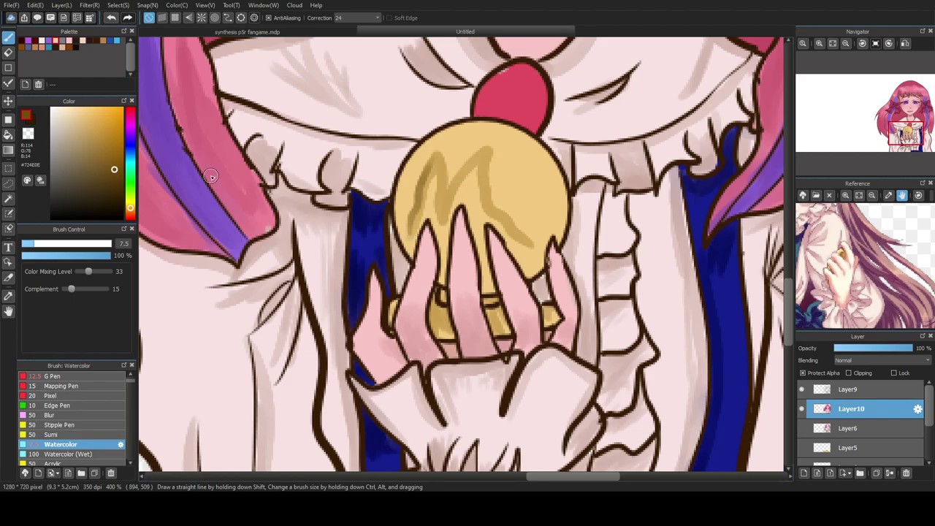
{"action": "left_click", "coordinate": [118, 170]}
{"action": "left_click", "coordinate": [130, 213]}
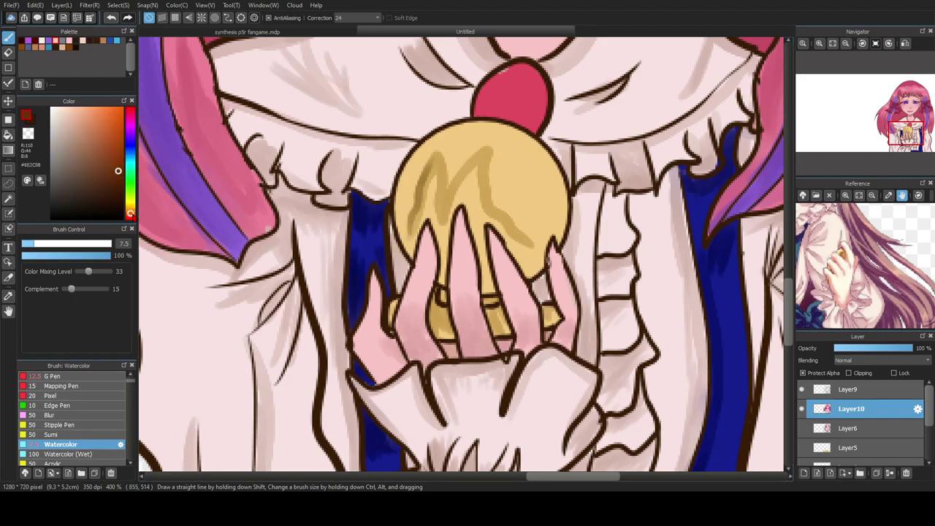
{"action": "left_click", "coordinate": [119, 175]}
{"action": "left_click_drag", "start_coordinate": [436, 156], "coordinate": [410, 227]}
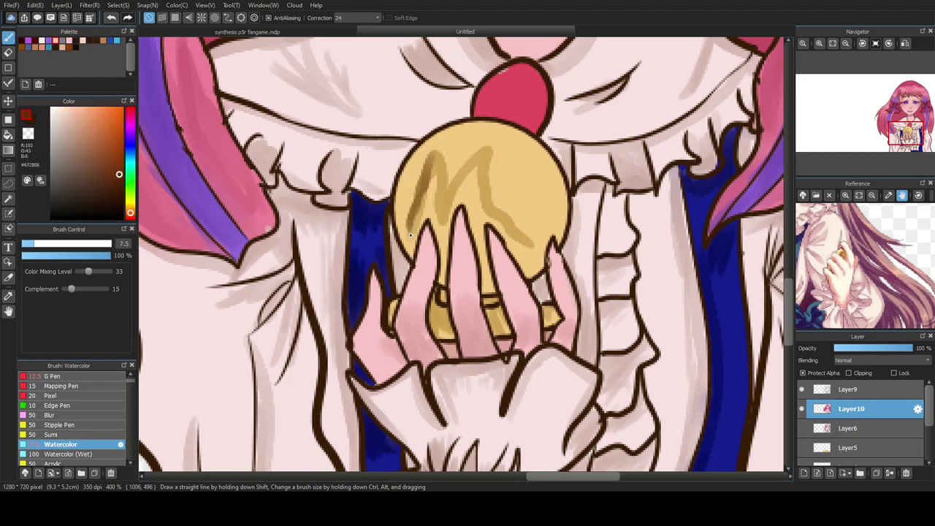
{"action": "mouse_move", "coordinate": [439, 174]}
{"action": "left_mouse_down"}
{"action": "mouse_move", "coordinate": [445, 228]}
{"action": "mouse_move", "coordinate": [439, 176]}
{"action": "mouse_move", "coordinate": [456, 206]}
{"action": "mouse_move", "coordinate": [480, 163]}
{"action": "mouse_move", "coordinate": [484, 218]}
{"action": "mouse_move", "coordinate": [527, 240]}
{"action": "left_mouse_up"}
{"action": "mouse_move", "coordinate": [479, 166]}
{"action": "left_mouse_down"}
{"action": "mouse_move", "coordinate": [496, 224]}
{"action": "mouse_move", "coordinate": [525, 238]}
{"action": "left_mouse_up"}
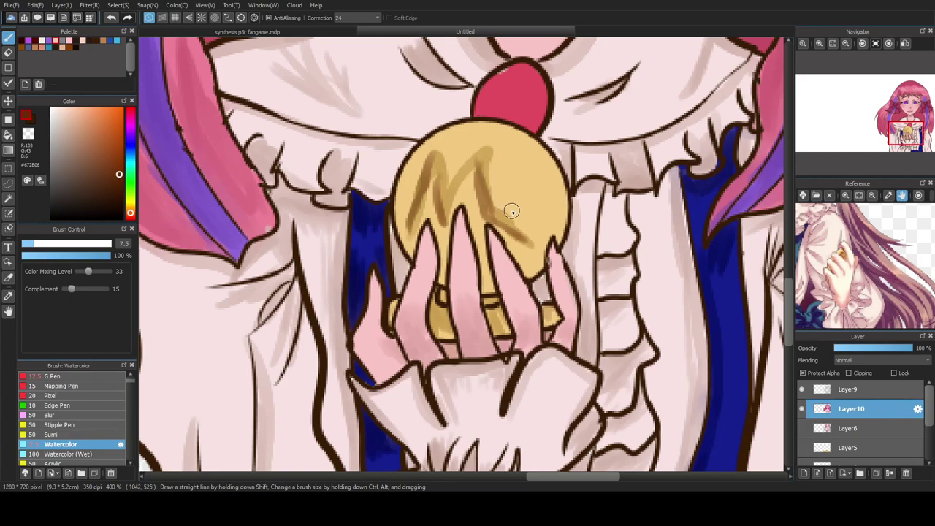
- Shade the inside of the orb's rim along its right side and upper edge in reddish brown #A85C2E
{"action": "left_click", "coordinate": [103, 145]}
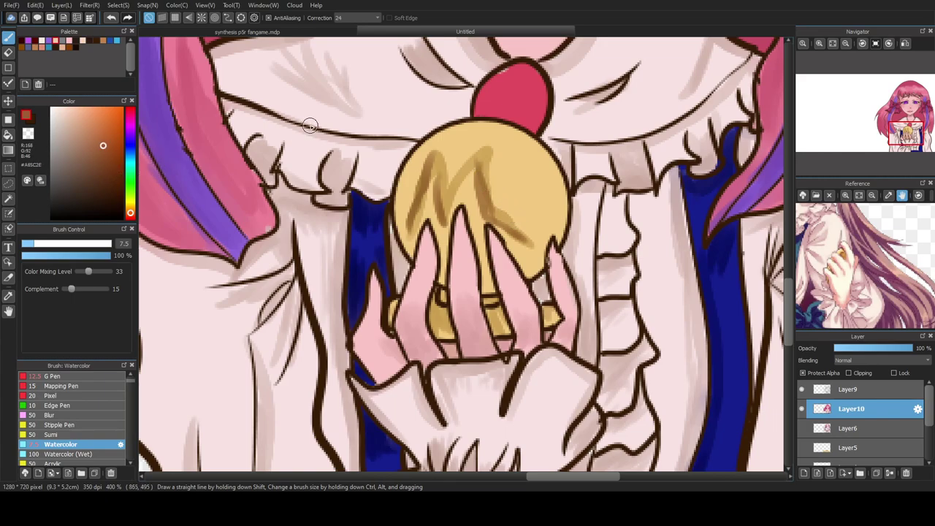
{"action": "mouse_move", "coordinate": [530, 152]}
{"action": "left_mouse_down"}
{"action": "mouse_move", "coordinate": [529, 144]}
{"action": "mouse_move", "coordinate": [541, 156]}
{"action": "mouse_move", "coordinate": [559, 229]}
{"action": "left_mouse_up"}
{"action": "mouse_move", "coordinate": [524, 135]}
{"action": "left_mouse_down"}
{"action": "mouse_move", "coordinate": [468, 130]}
{"action": "mouse_move", "coordinate": [427, 145]}
{"action": "mouse_move", "coordinate": [414, 166]}
{"action": "left_mouse_up"}
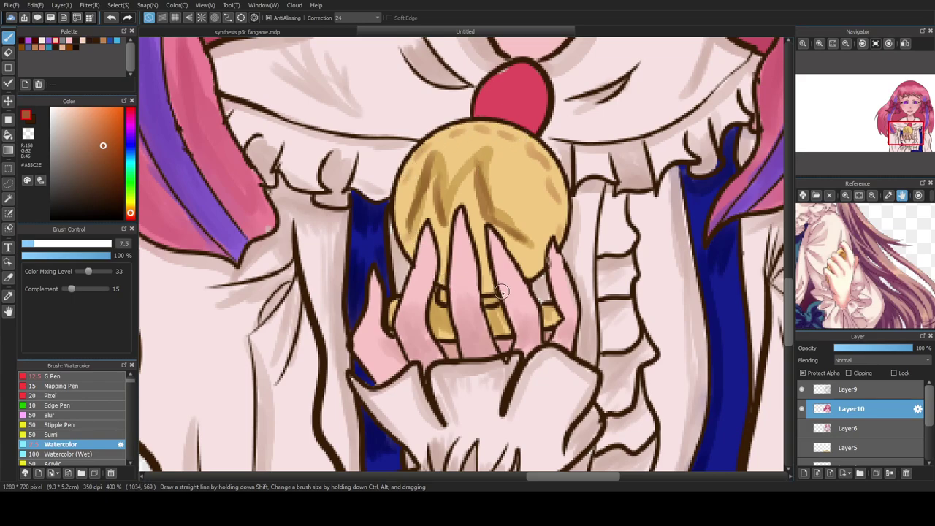
- Add warm orange #F5965B touches along the orb's upper rim and beside its inner folds
{"action": "left_click_drag", "start_coordinate": [109, 135], "coordinate": [95, 111]}
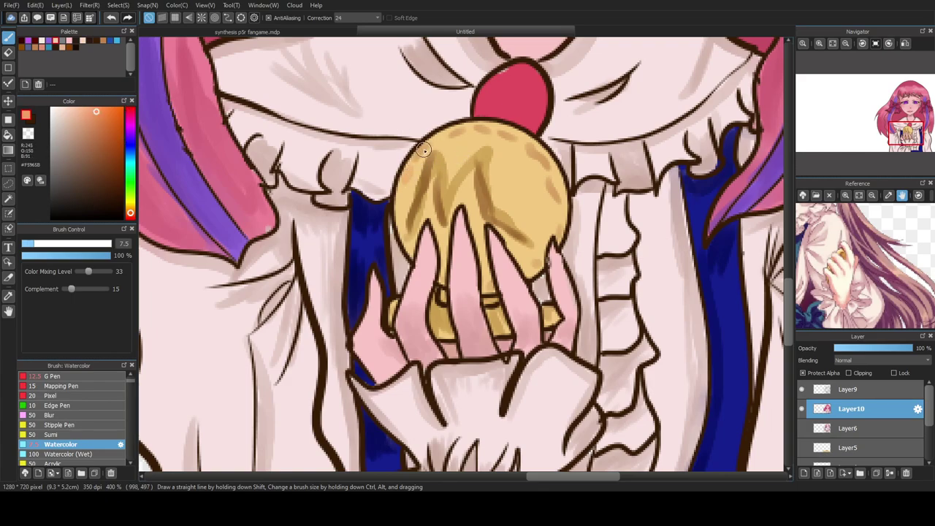
{"action": "mouse_move", "coordinate": [477, 134]}
{"action": "left_mouse_down"}
{"action": "mouse_move", "coordinate": [500, 143]}
{"action": "mouse_move", "coordinate": [518, 141]}
{"action": "mouse_move", "coordinate": [551, 178]}
{"action": "left_mouse_up"}
{"action": "mouse_move", "coordinate": [438, 181]}
{"action": "left_mouse_down"}
{"action": "mouse_move", "coordinate": [445, 217]}
{"action": "mouse_move", "coordinate": [439, 155]}
{"action": "mouse_move", "coordinate": [451, 225]}
{"action": "left_mouse_up"}
{"action": "left_click_drag", "start_coordinate": [489, 176], "coordinate": [503, 208]}
- Paint near-white #FFFBFA highlights beside the dark folds in the middle of the orb
{"action": "scroll", "coordinate": [432, 174], "scroll_direction": "down", "scroll_amount": 3}
{"action": "scroll", "coordinate": [434, 241], "scroll_direction": "down", "scroll_amount": 3}
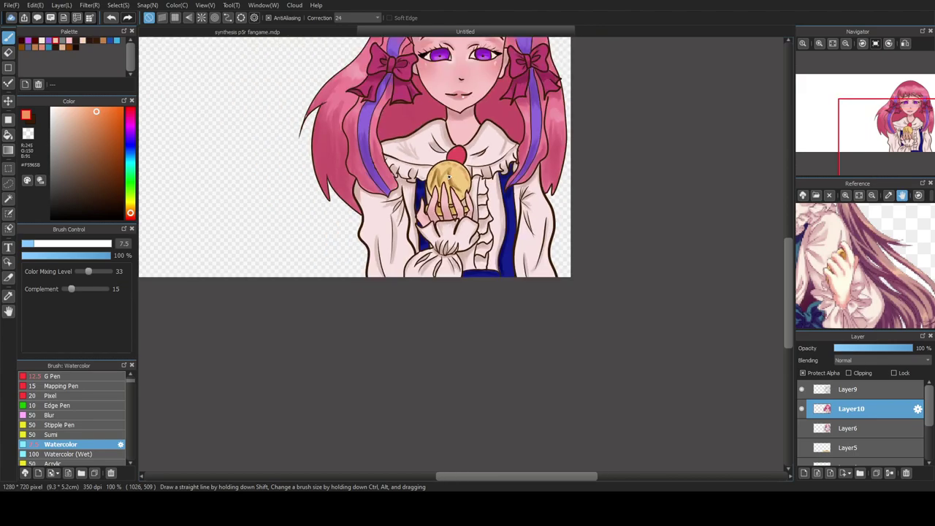
{"action": "scroll", "coordinate": [458, 195], "scroll_direction": "up", "scroll_amount": 6}
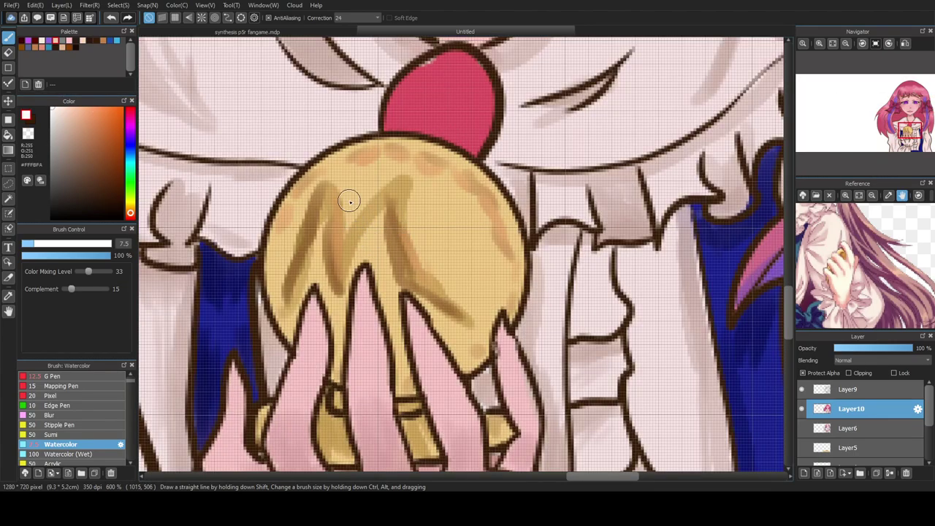
{"action": "mouse_move", "coordinate": [343, 188]}
{"action": "left_mouse_down"}
{"action": "mouse_move", "coordinate": [341, 177]}
{"action": "mouse_move", "coordinate": [345, 220]}
{"action": "left_mouse_up"}
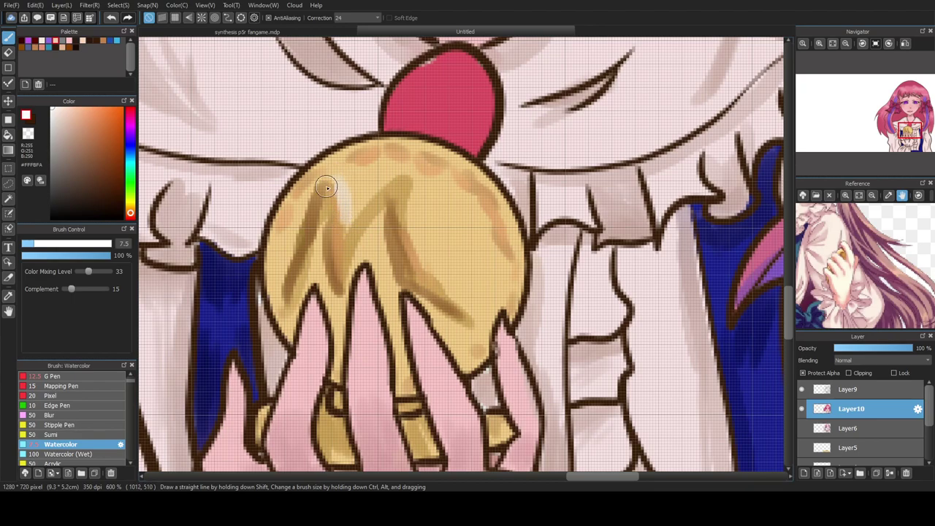
{"action": "left_click_drag", "start_coordinate": [411, 198], "coordinate": [438, 278]}
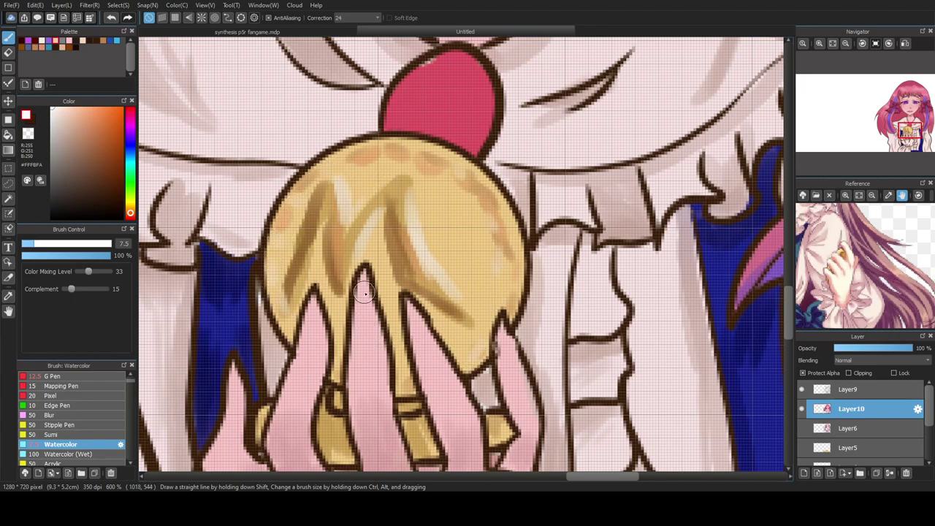
{"action": "scroll", "coordinate": [377, 176], "scroll_direction": "down", "scroll_amount": 5}
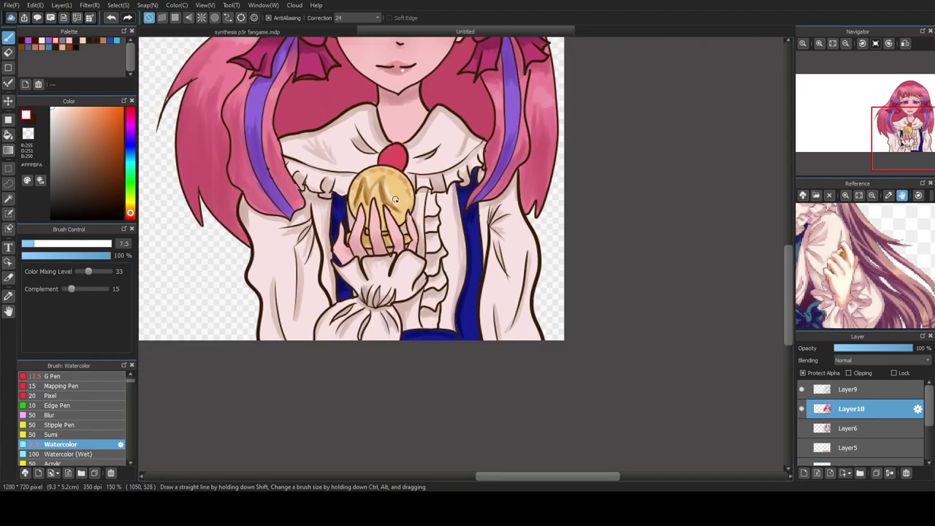
{"action": "scroll", "coordinate": [395, 199], "scroll_direction": "down", "scroll_amount": 2}
{"action": "left_click_drag", "start_coordinate": [788, 278], "coordinate": [780, 251]}
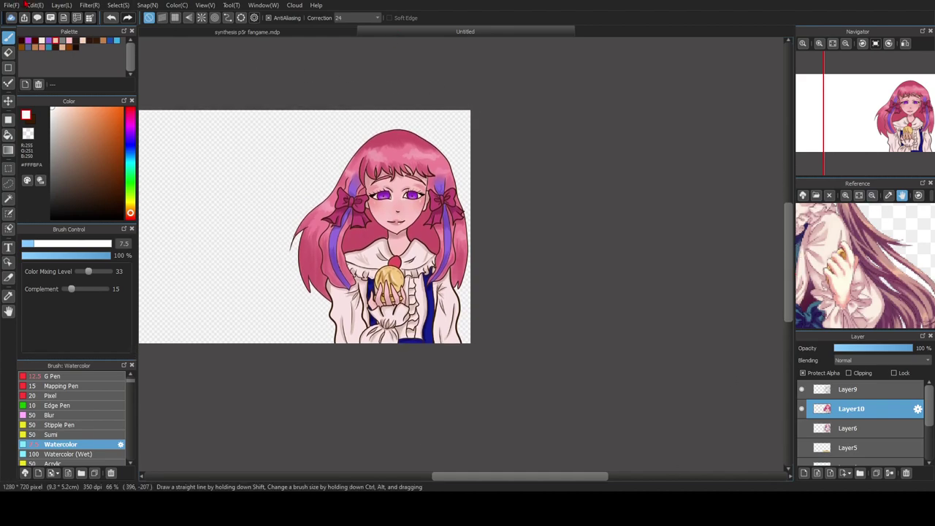
{"action": "left_click", "coordinate": [117, 53]}
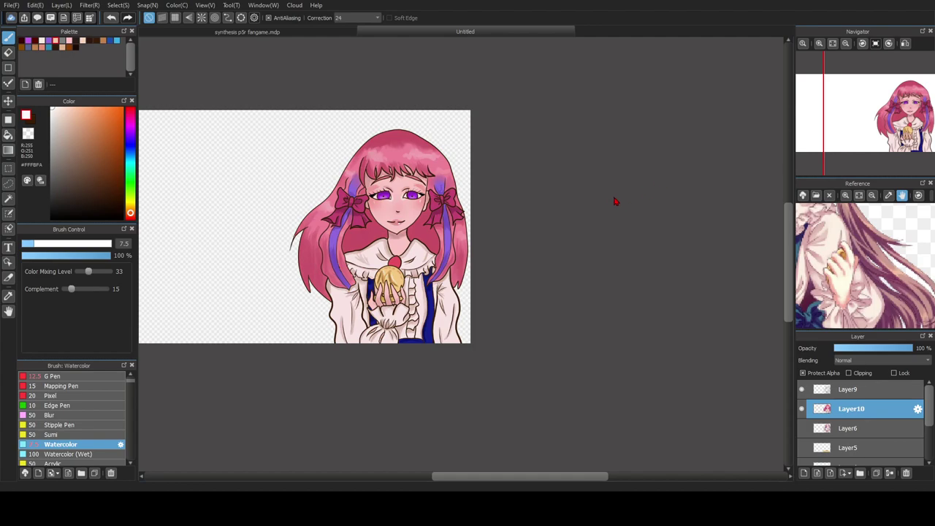
{"action": "key", "text": "ctrl+z"}
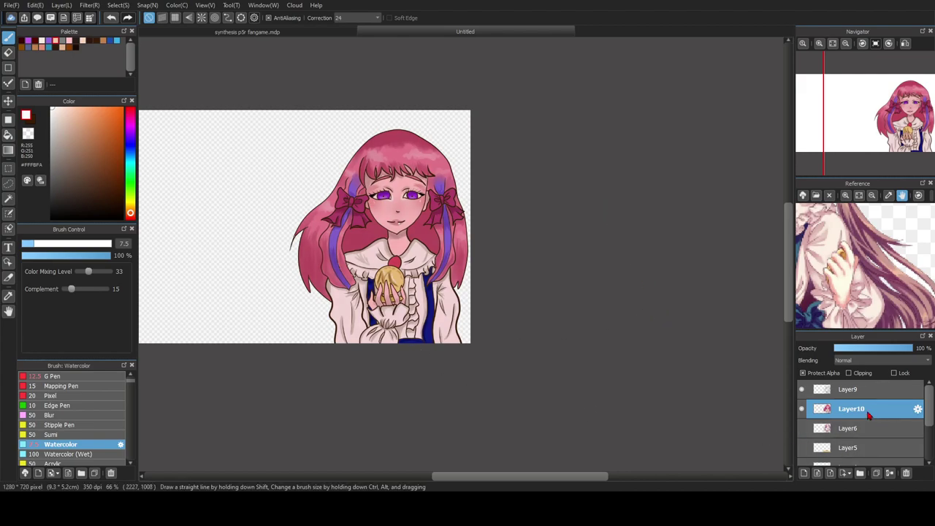
- Compare the drawing with Layer6 shown and hidden, and merge Layer9 down into Layer10
{"action": "left_click", "coordinate": [849, 393]}
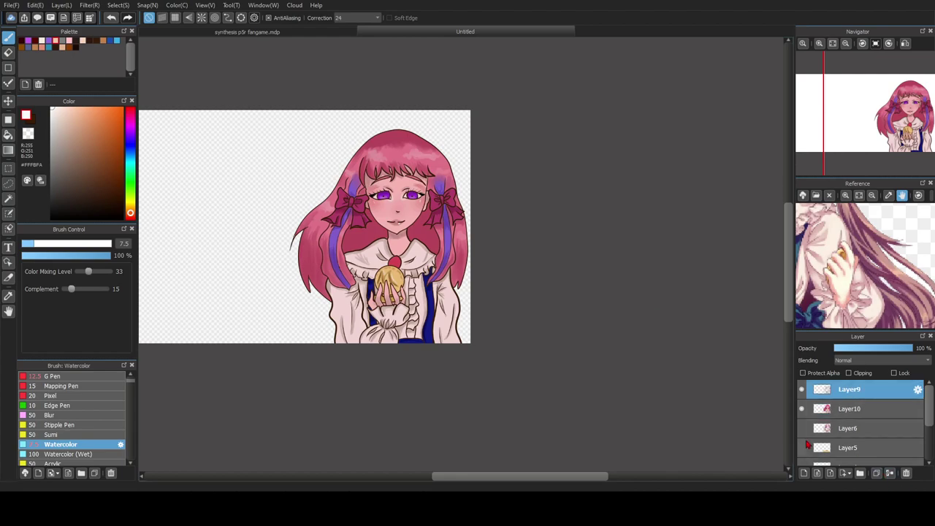
{"action": "left_click", "coordinate": [801, 428]}
{"action": "left_click", "coordinate": [801, 428]}
{"action": "left_click", "coordinate": [889, 472]}
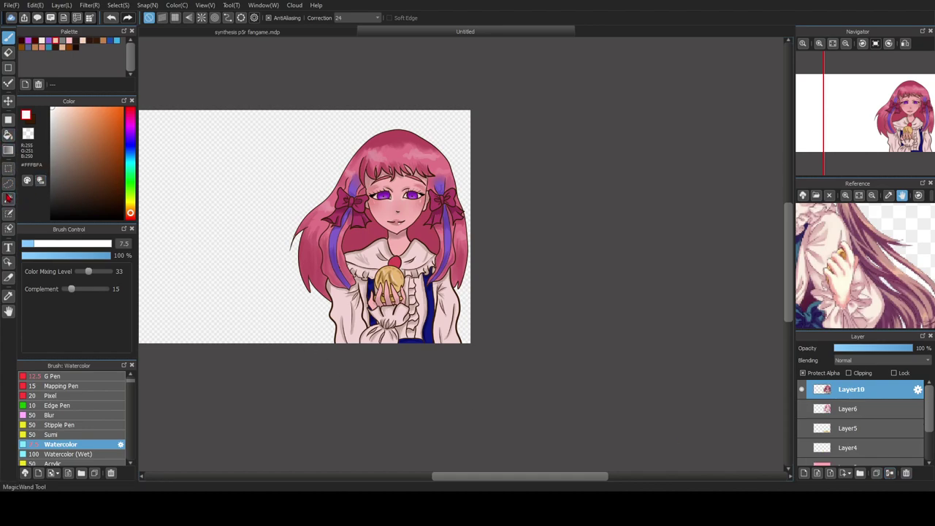
- Select the whole character with the Magic Wand at a tolerance of 254, leaving out the background
{"action": "left_click", "coordinate": [8, 198]}
{"action": "left_click_drag", "start_coordinate": [253, 18], "coordinate": [293, 18]}
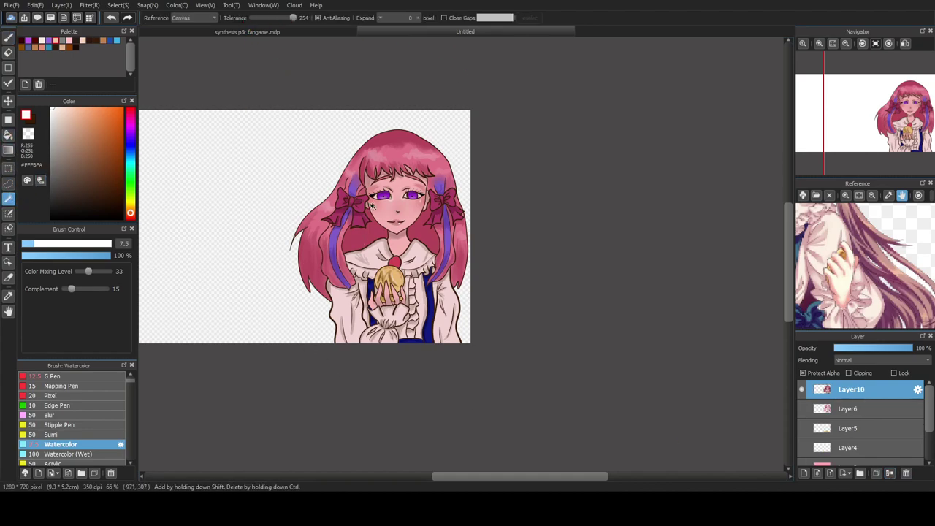
{"action": "left_click", "coordinate": [150, 310]}
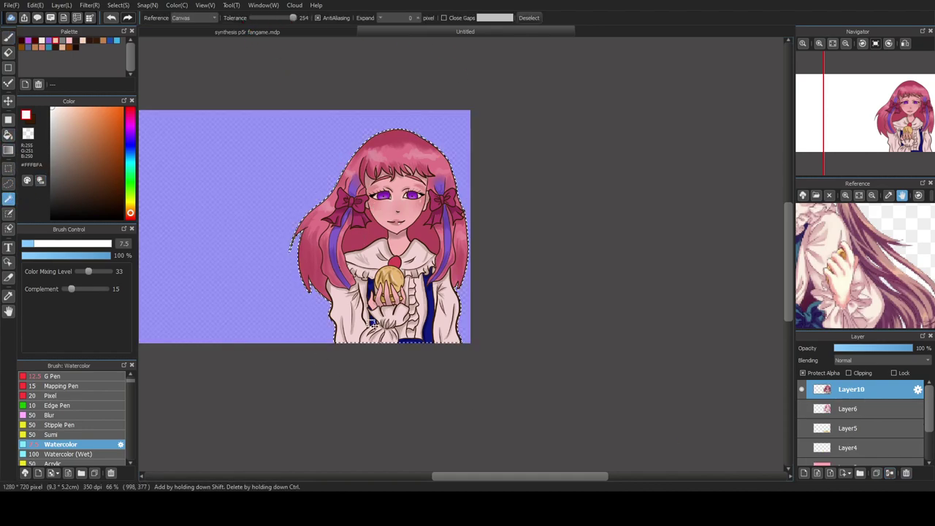
- Set up the Gradient tool with light purple #CE95E6 and the Foreground-Transparent type
{"action": "left_click", "coordinate": [8, 150]}
{"action": "left_click", "coordinate": [131, 133]}
{"action": "left_click", "coordinate": [73, 119]}
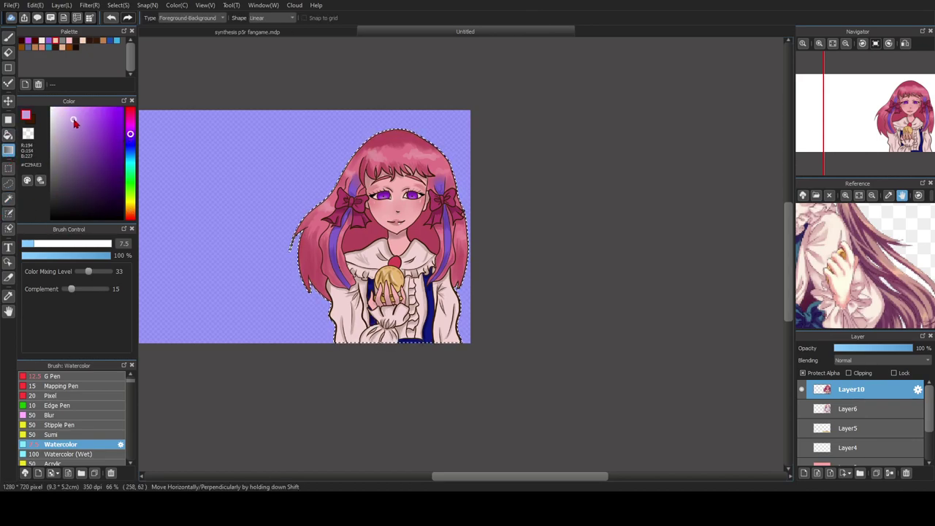
{"action": "left_click_drag", "start_coordinate": [130, 134], "coordinate": [130, 130]}
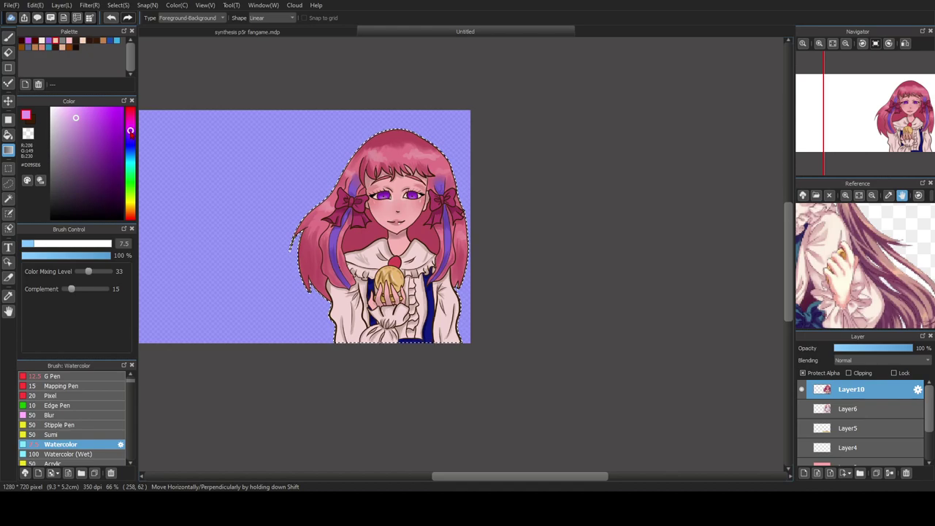
{"action": "left_click", "coordinate": [188, 17]}
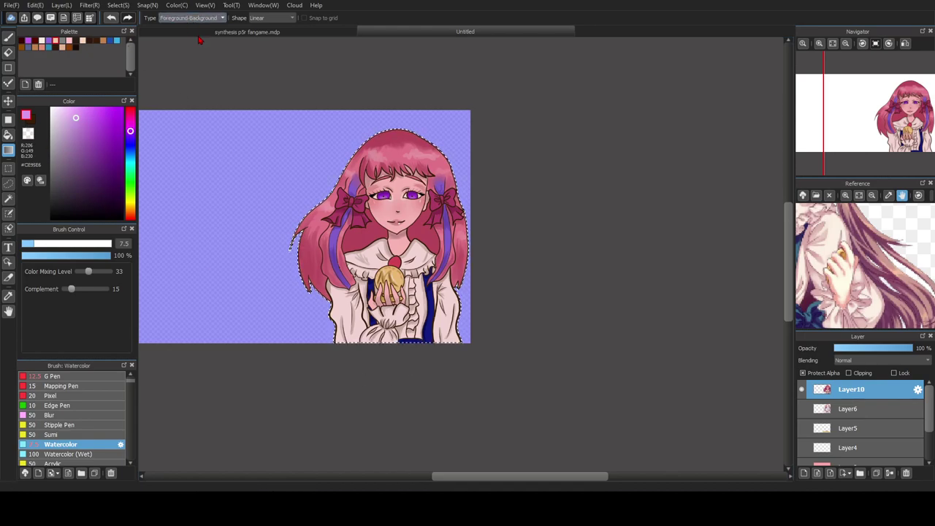
{"action": "left_click", "coordinate": [199, 36]}
- Add a light purple gradient rising from the character's bottom on a new layer above Layer10, and set that layer's blending to Multiply
{"action": "left_click_drag", "start_coordinate": [402, 378], "coordinate": [399, 188]}
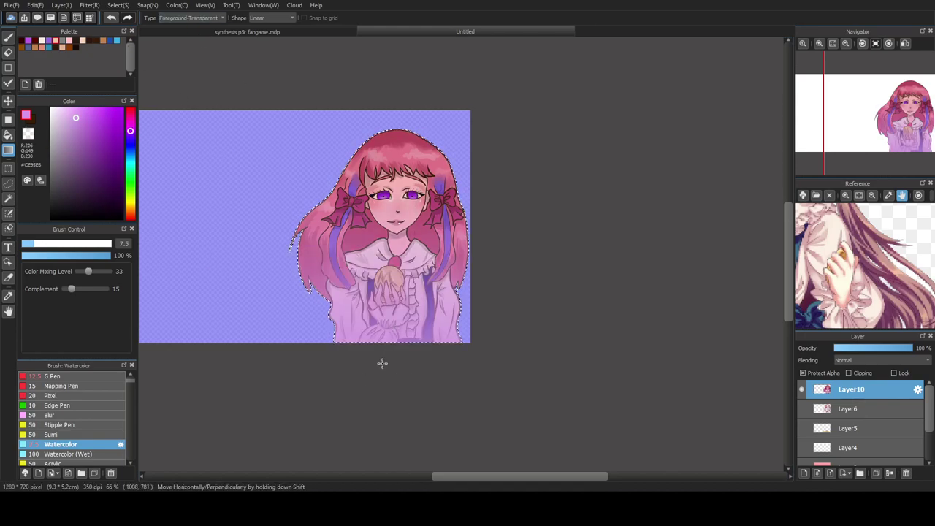
{"action": "key", "text": "ctrl+d"}
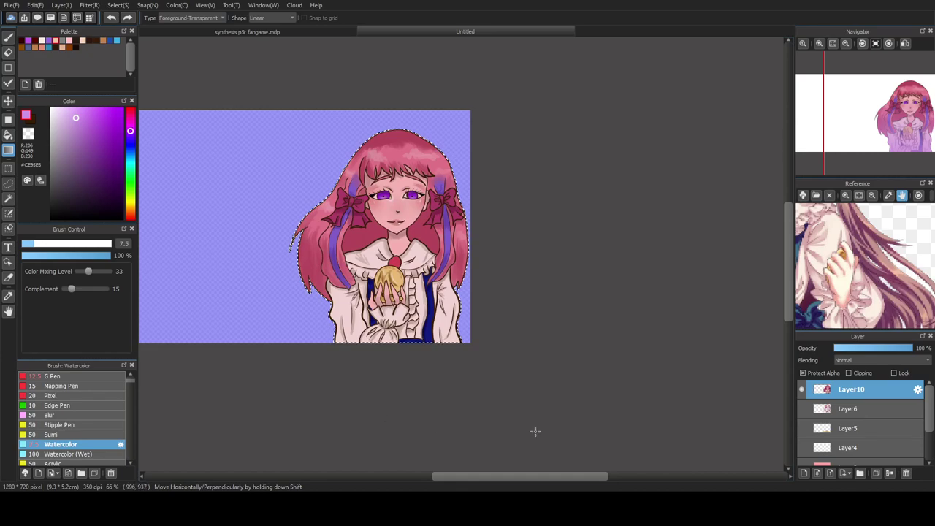
{"action": "left_click", "coordinate": [803, 473]}
{"action": "left_click_drag", "start_coordinate": [395, 397], "coordinate": [396, 241]}
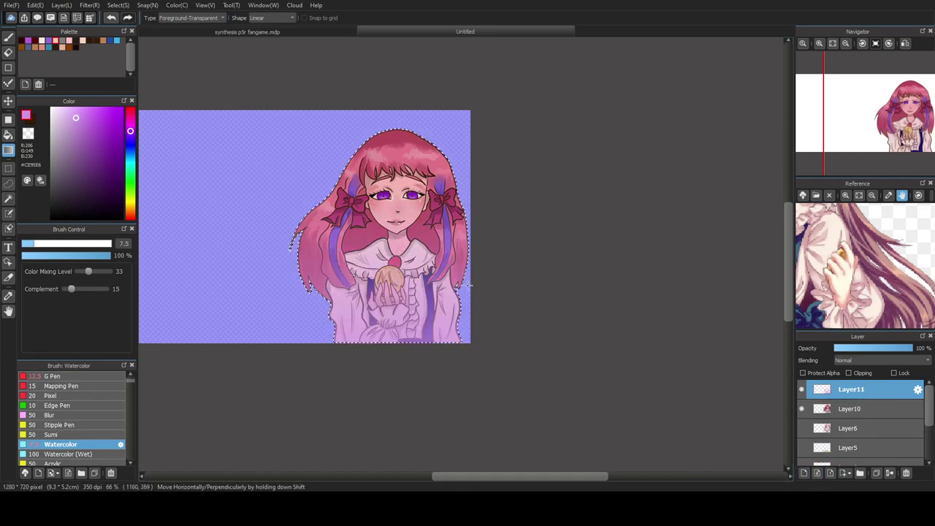
{"action": "left_click", "coordinate": [870, 360]}
{"action": "left_click", "coordinate": [862, 377]}
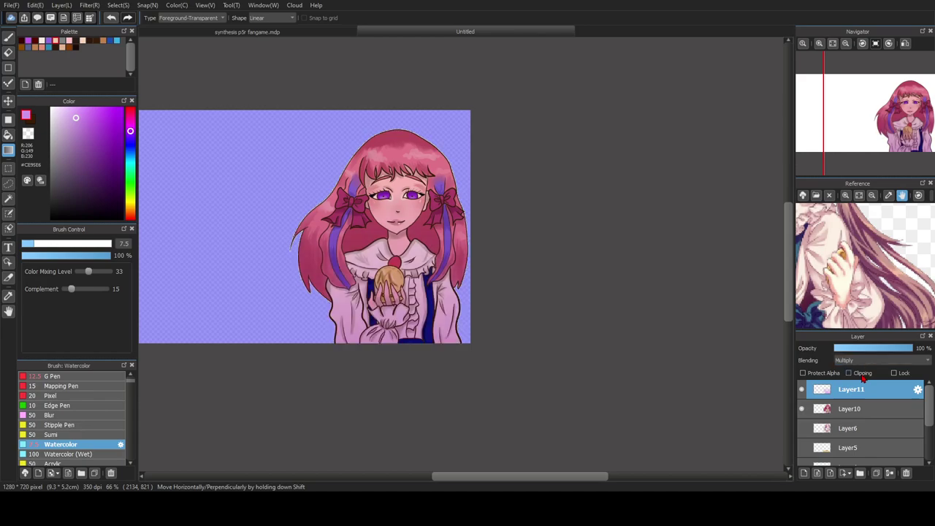
- Deepen the tint at the character's bottom with another short light purple gradient, and try the pale lilac #E9DFEE as the gradient color
{"action": "left_click_drag", "start_coordinate": [397, 397], "coordinate": [398, 307]}
{"action": "left_click_drag", "start_coordinate": [389, 367], "coordinate": [397, 298]}
{"action": "key", "text": "ctrl+z"}
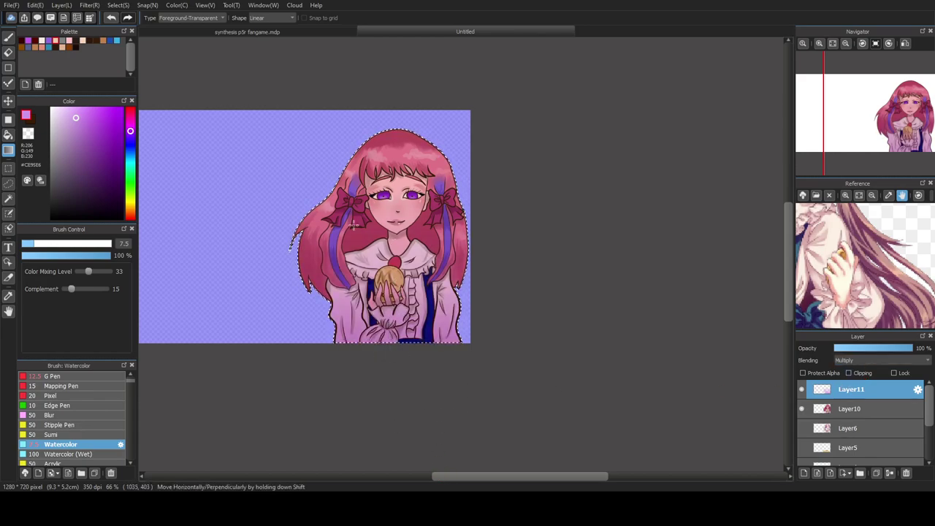
{"action": "left_click", "coordinate": [57, 118]}
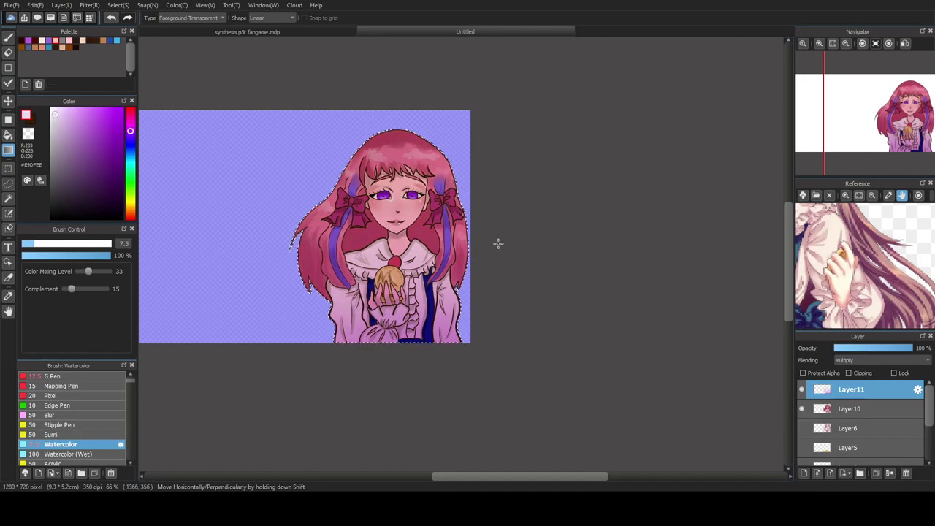
{"action": "key", "text": "ctrl+d"}
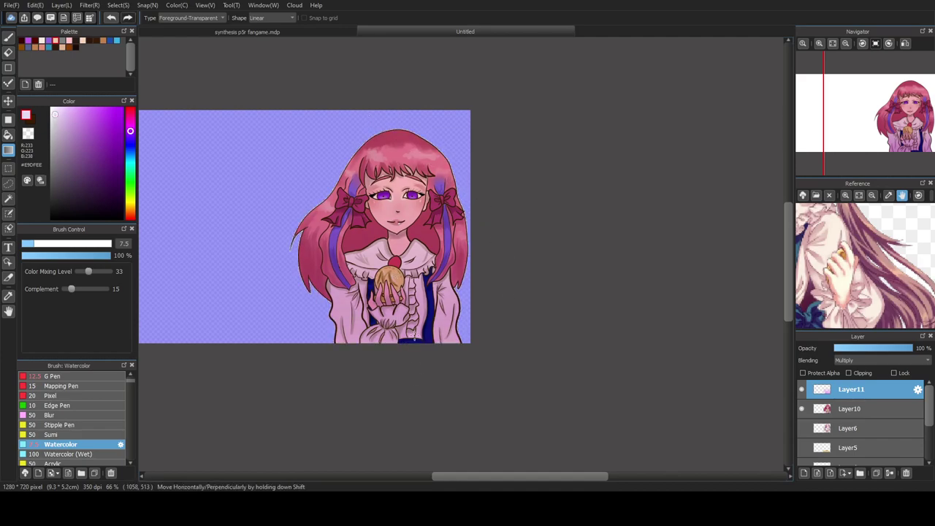
- Apply darker purple #B57FCC gradients over the selected character, including a short one coming in from its right side
{"action": "left_click", "coordinate": [78, 129]}
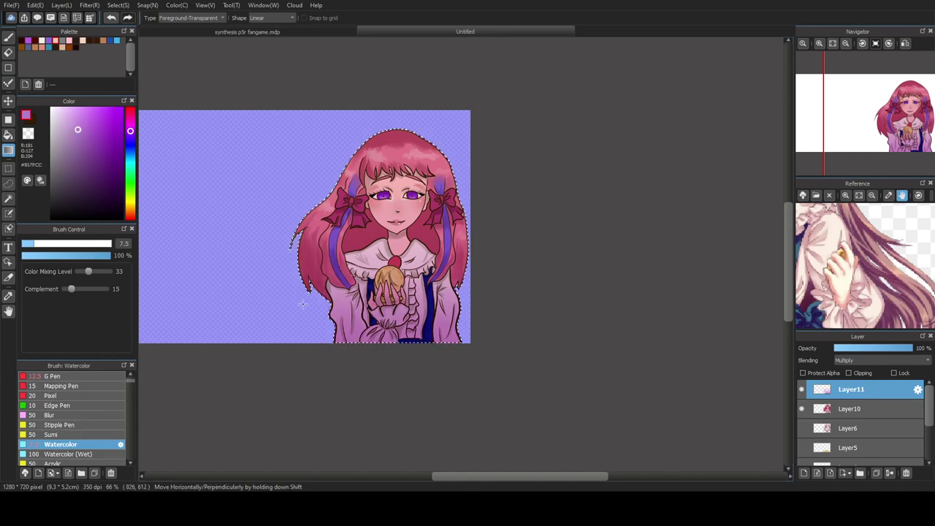
{"action": "left_click_drag", "start_coordinate": [515, 254], "coordinate": [489, 249]}
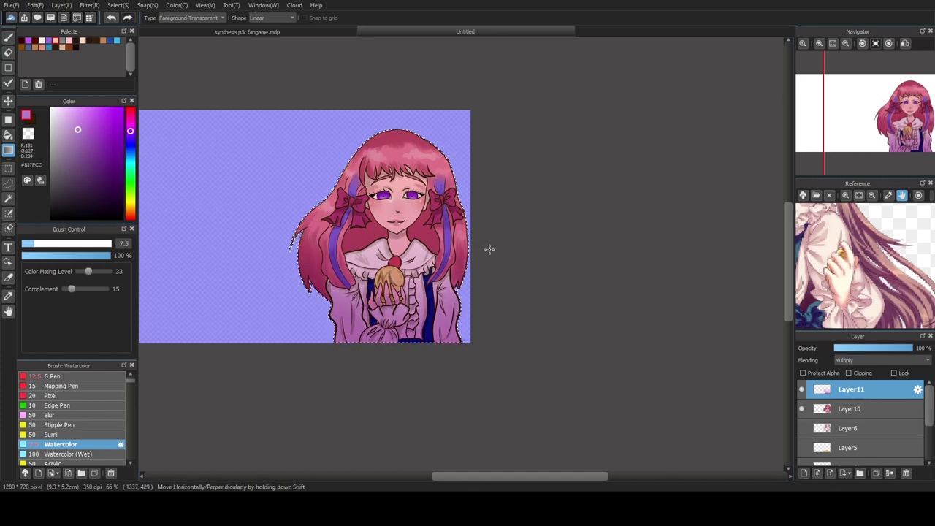
{"action": "scroll", "coordinate": [517, 350], "scroll_direction": "down", "scroll_amount": 1}
{"action": "scroll", "coordinate": [478, 345], "scroll_direction": "up", "scroll_amount": 1}
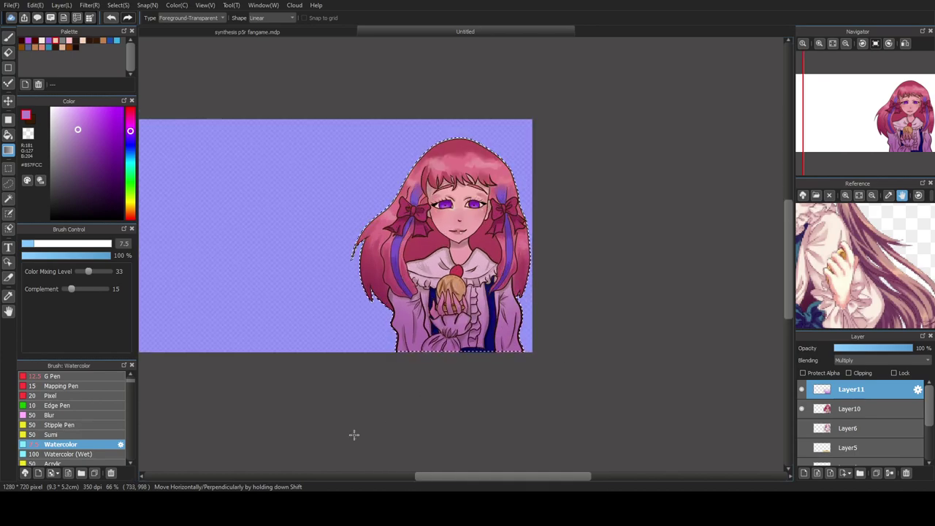
- Switch to the Magic Wand and clear the selection around the character
{"action": "left_click", "coordinate": [9, 198]}
{"action": "key", "text": "ctrl+z"}
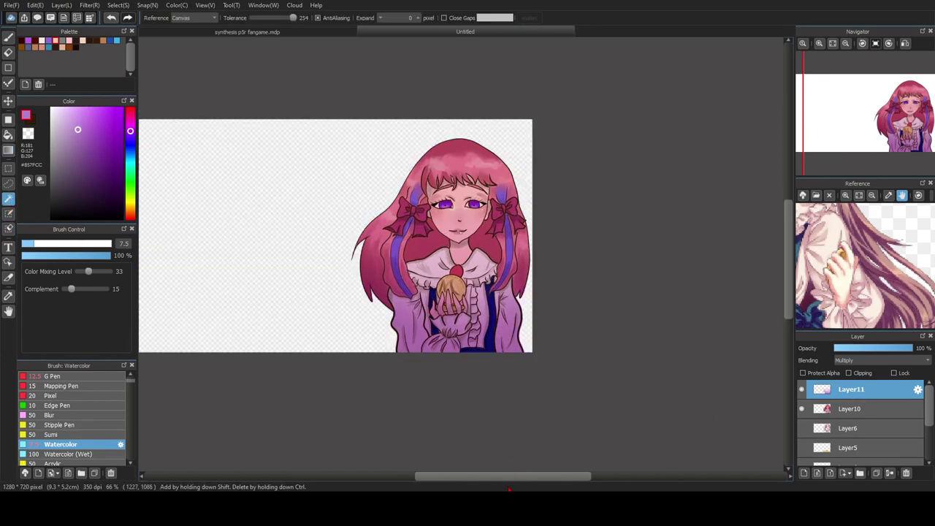
{"action": "scroll", "coordinate": [500, 485], "scroll_direction": "left", "scroll_amount": 3}
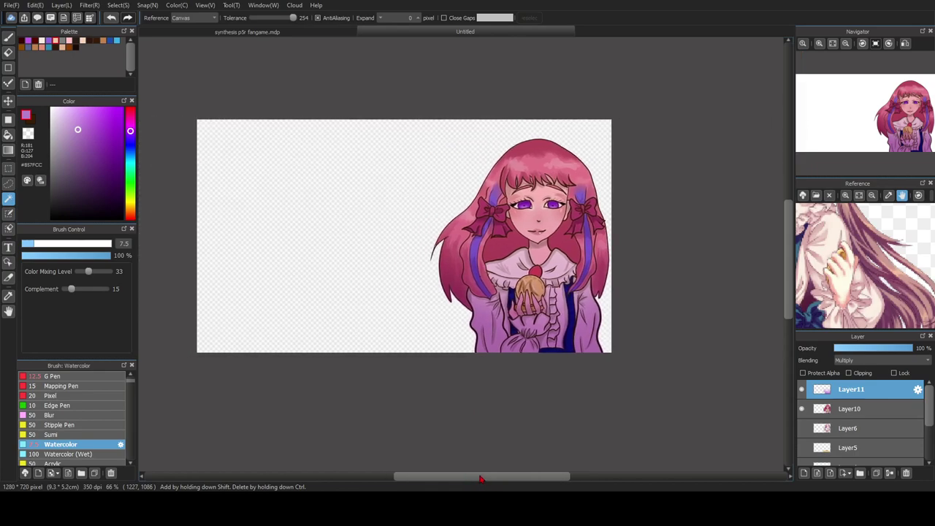
- Make the background artwork on Layer2 visible behind the pink-haired character
{"action": "scroll", "coordinate": [848, 424], "scroll_direction": "down", "scroll_amount": 5}
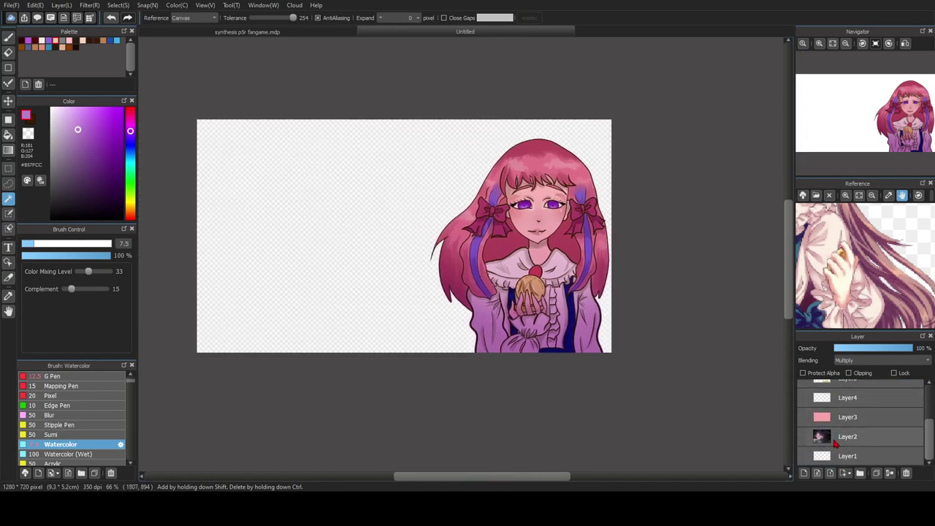
{"action": "left_click", "coordinate": [803, 437]}
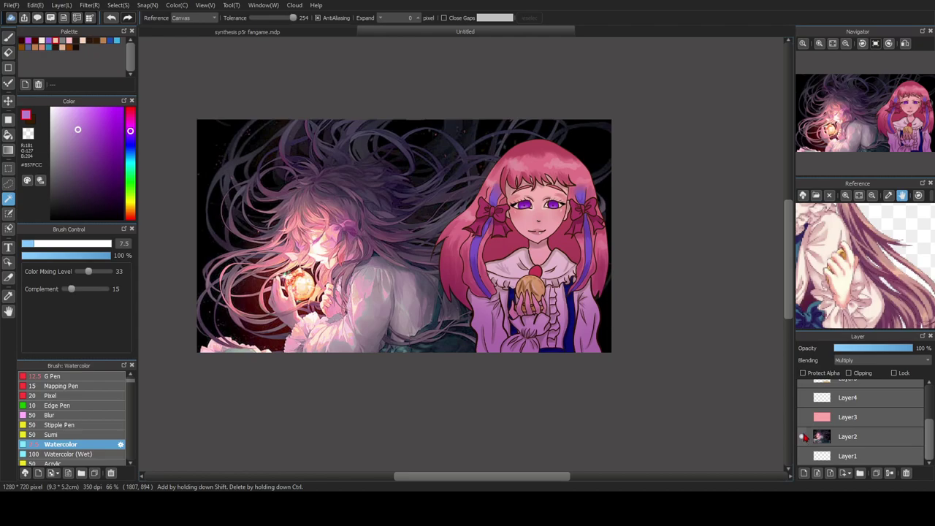
{"action": "scroll", "coordinate": [816, 422], "scroll_direction": "up", "scroll_amount": 4}
{"action": "scroll", "coordinate": [819, 419], "scroll_direction": "down", "scroll_amount": 4}
{"action": "scroll", "coordinate": [810, 423], "scroll_direction": "up", "scroll_amount": 5}
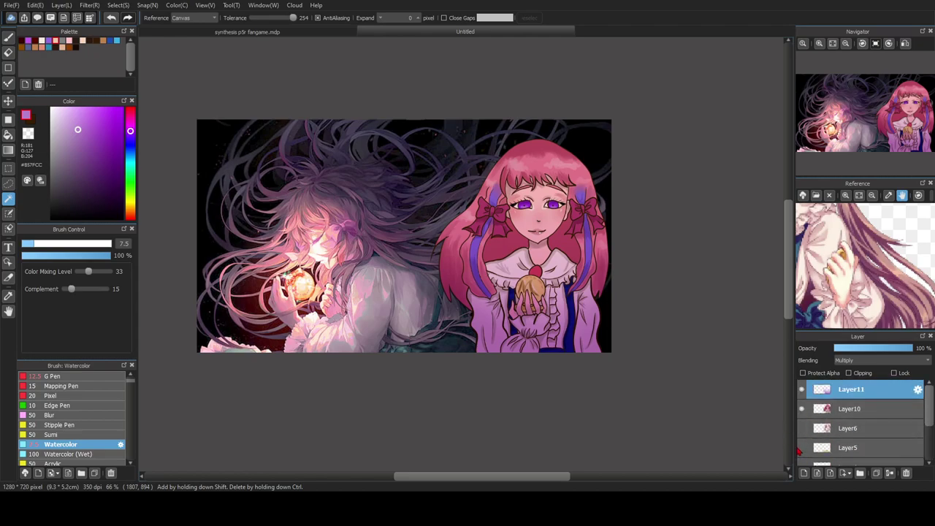
- Move the logo layer, Layer5, to the top of the layer stack, then preview it over the character and hide it
{"action": "left_click_drag", "start_coordinate": [836, 448], "coordinate": [828, 395]}
{"action": "left_click", "coordinate": [803, 392]}
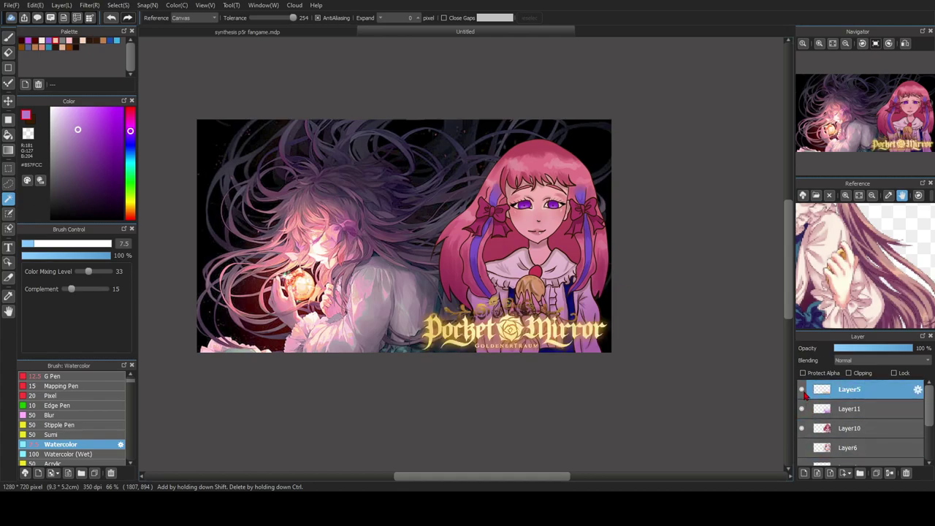
{"action": "left_click", "coordinate": [802, 391]}
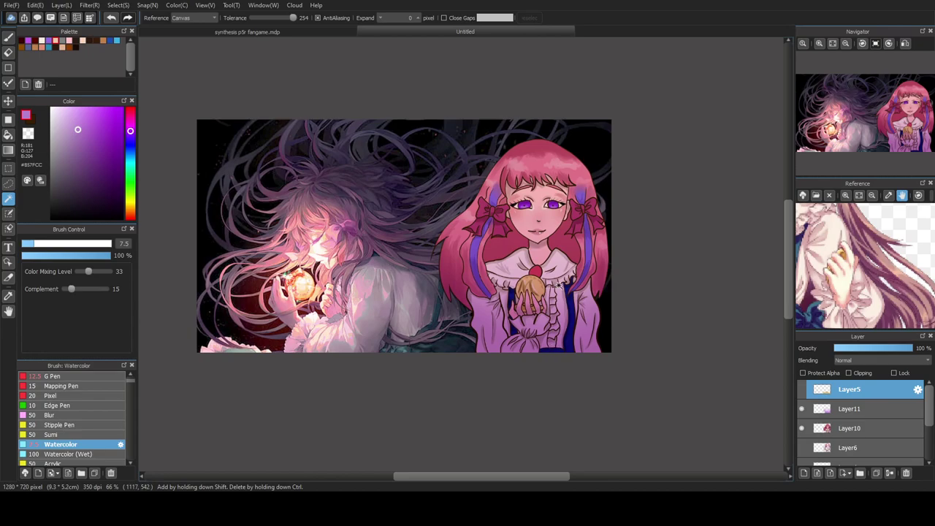
{"action": "scroll", "coordinate": [559, 289], "scroll_direction": "down", "scroll_amount": 1}
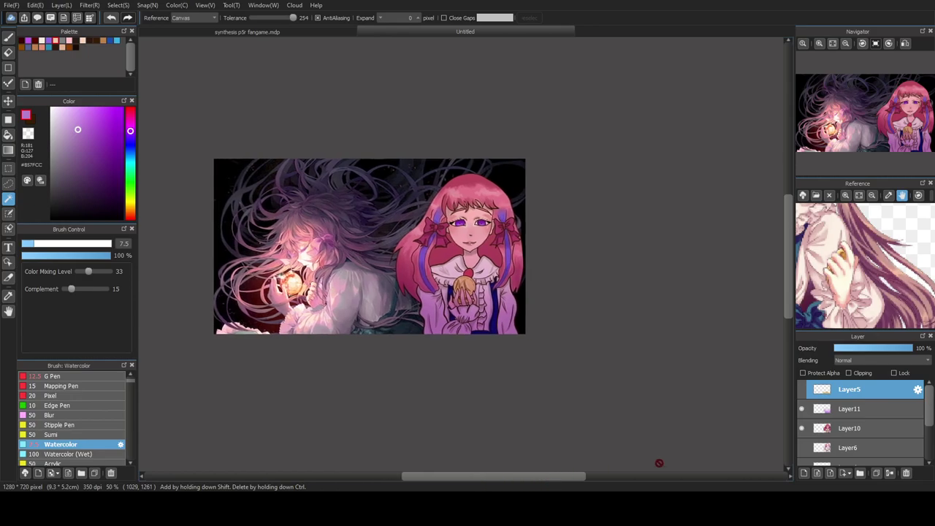
- Add a new layer directly above Layer11, check the logo once more, and hide both the logo layer and the Layer2 background
{"action": "left_click", "coordinate": [830, 413]}
{"action": "left_click", "coordinate": [804, 474]}
{"action": "left_click", "coordinate": [802, 390]}
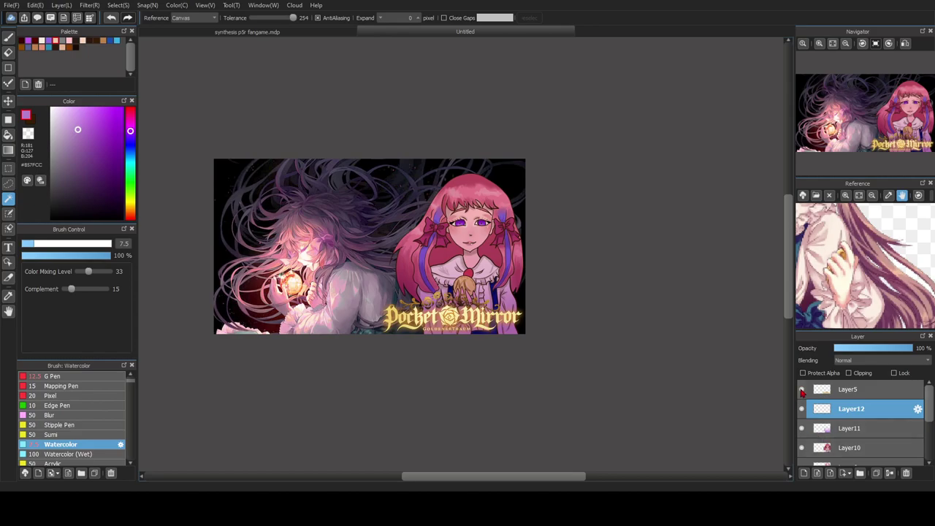
{"action": "left_click", "coordinate": [800, 390]}
{"action": "scroll", "coordinate": [804, 462], "scroll_direction": "down", "scroll_amount": 2}
{"action": "left_click", "coordinate": [802, 462]}
{"action": "scroll", "coordinate": [811, 438], "scroll_direction": "up", "scroll_amount": 2}
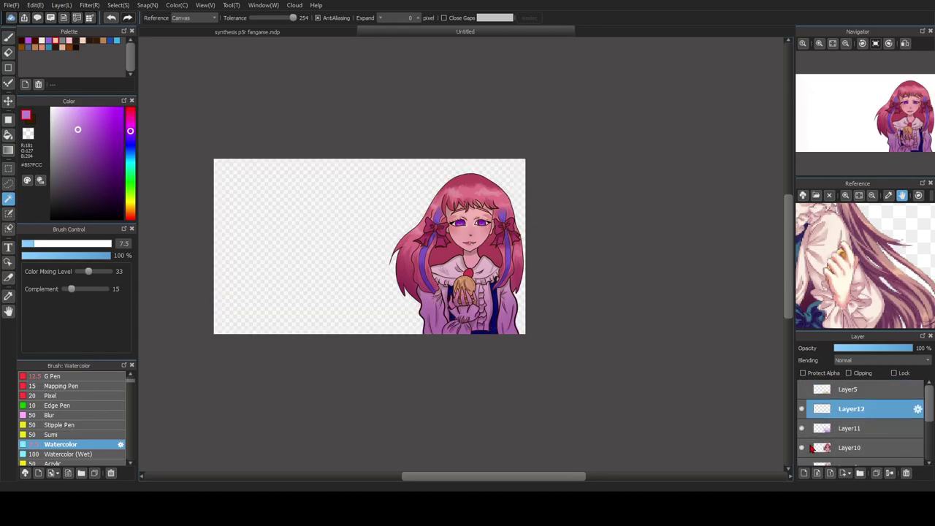
- Select the character and apply a pale lilac #E4C4F2 linear gradient fading down from the top of the head on the new layer
{"action": "left_click", "coordinate": [236, 241]}
{"action": "left_click_drag", "start_coordinate": [54, 113], "coordinate": [65, 114]}
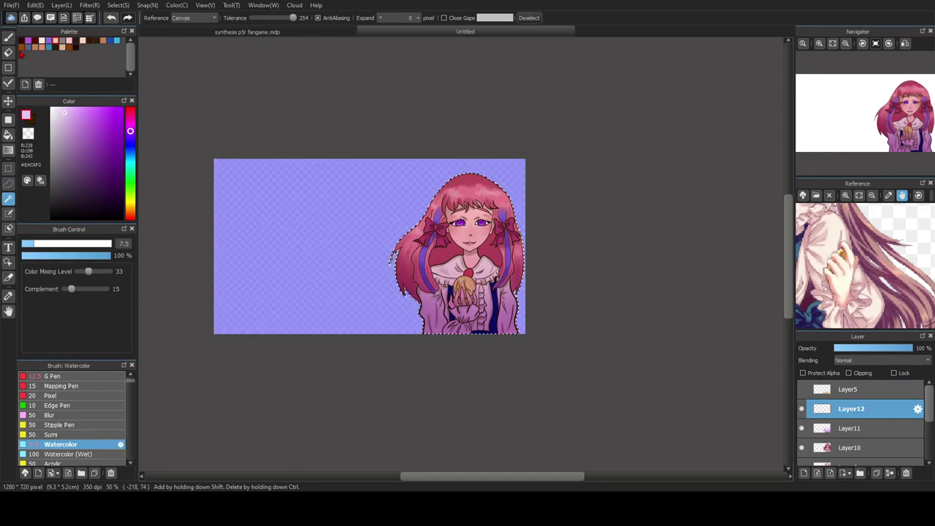
{"action": "left_click", "coordinate": [8, 150]}
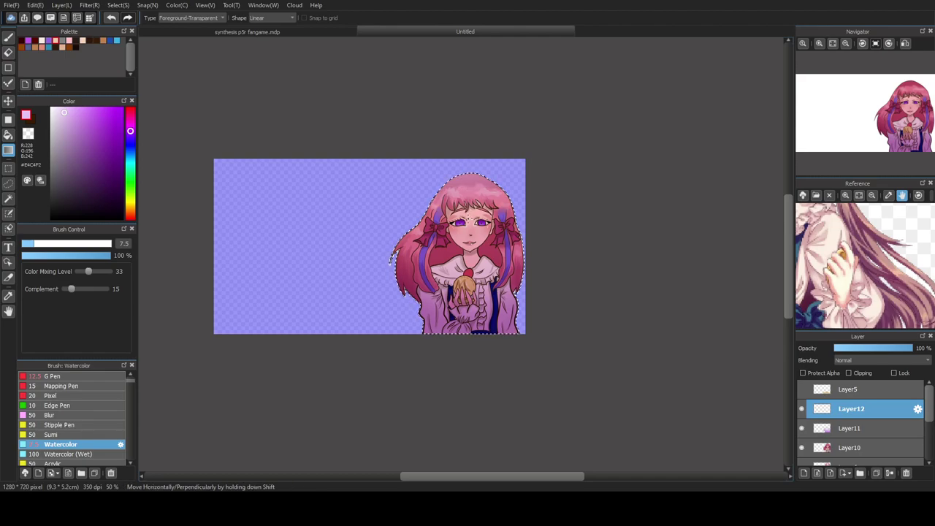
{"action": "left_click_drag", "start_coordinate": [472, 126], "coordinate": [470, 252]}
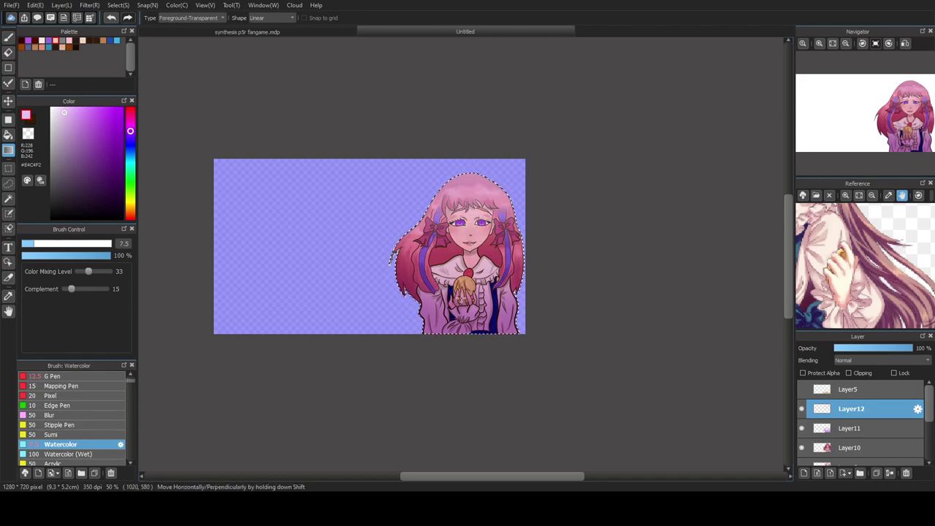
- Show the Layer2 background artwork again and clear the selection around the character to review the lilac tint
{"action": "scroll", "coordinate": [862, 428], "scroll_direction": "down", "scroll_amount": 3}
{"action": "left_click", "coordinate": [803, 453]}
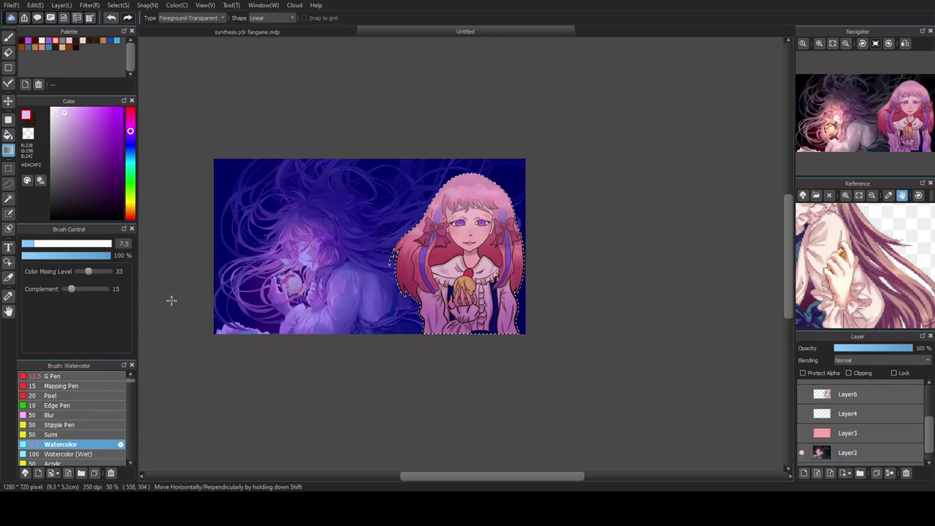
{"action": "left_click", "coordinate": [8, 198]}
{"action": "left_click", "coordinate": [529, 17]}
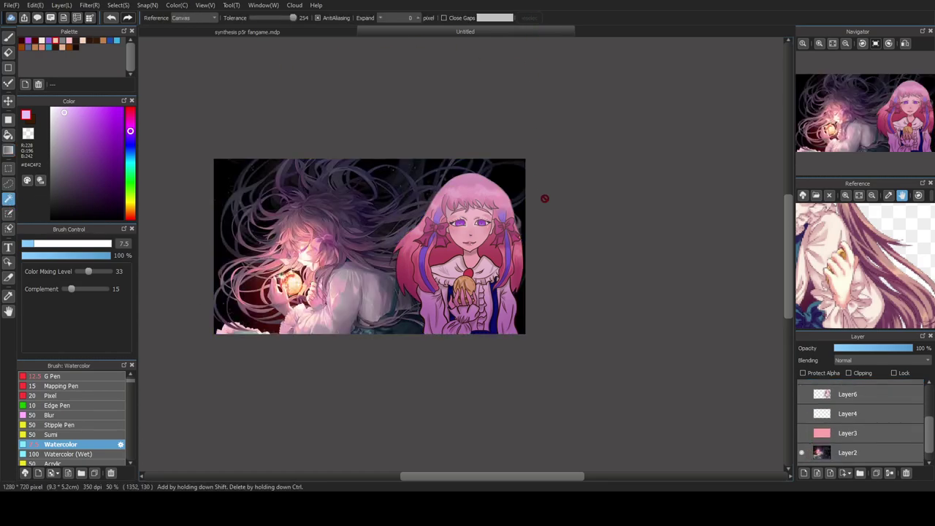
{"action": "scroll", "coordinate": [543, 195], "scroll_direction": "up", "scroll_amount": 1}
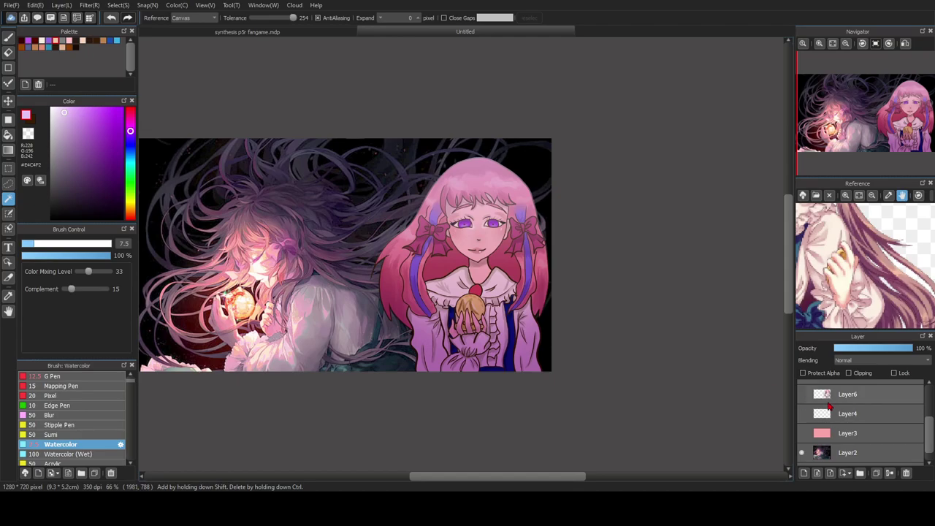
{"action": "left_click", "coordinate": [833, 44]}
{"action": "scroll", "coordinate": [877, 424], "scroll_direction": "up", "scroll_amount": 2}
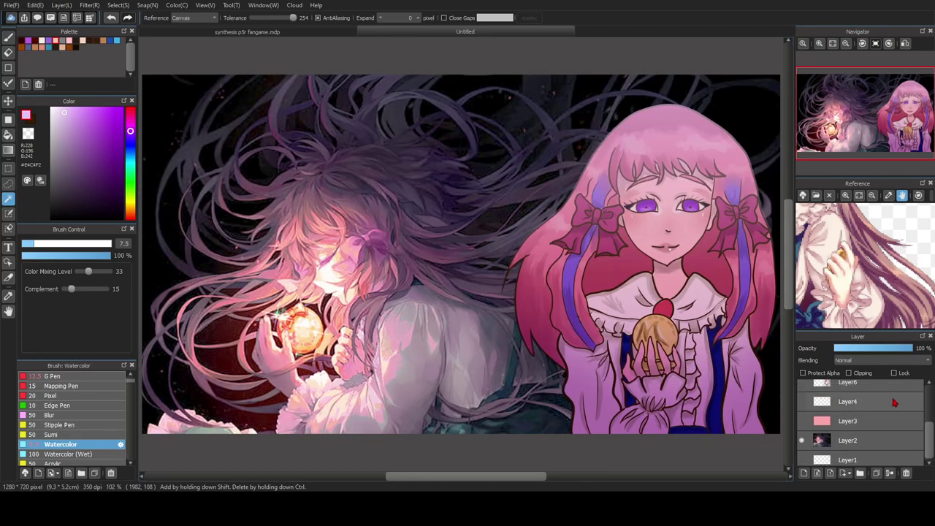
- Add a new layer and place it directly below Layer10, above Layer6
{"action": "left_click", "coordinate": [893, 411]}
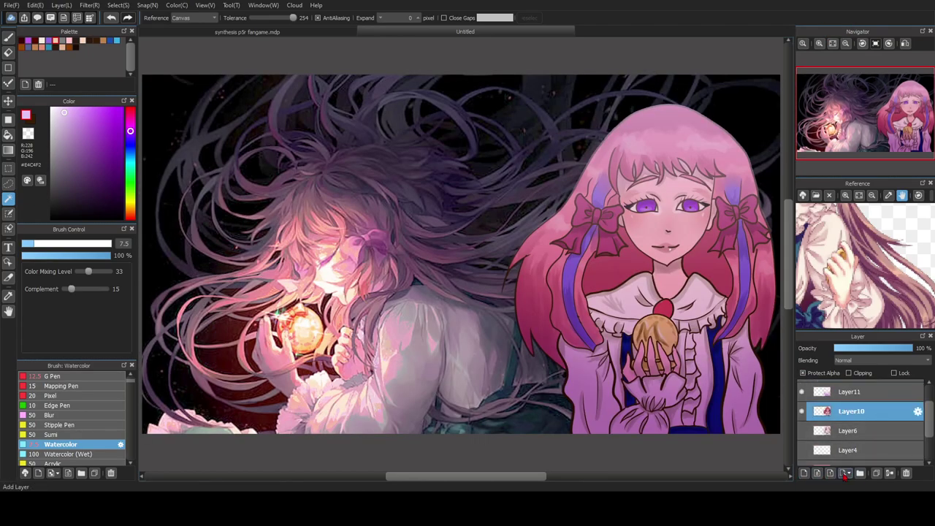
{"action": "left_click", "coordinate": [804, 473]}
{"action": "left_click_drag", "start_coordinate": [851, 425], "coordinate": [851, 439]}
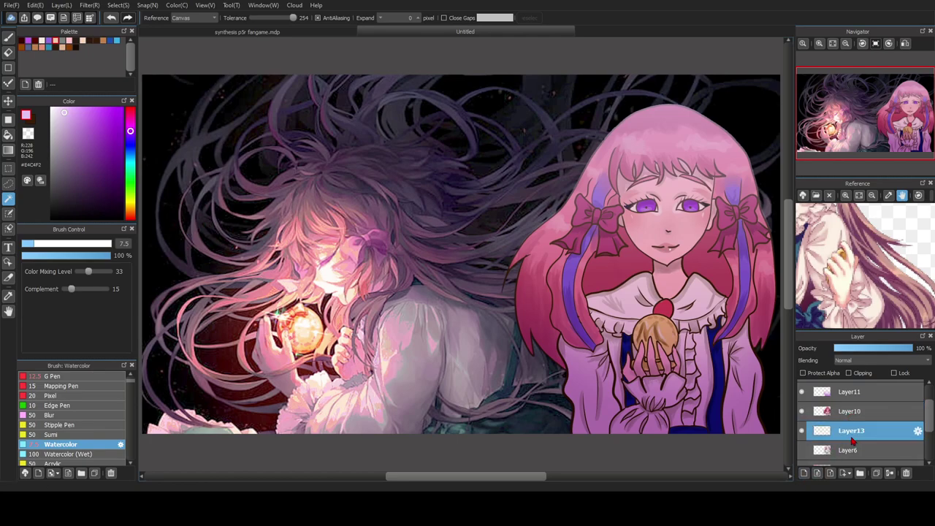
{"action": "scroll", "coordinate": [583, 428], "scroll_direction": "down", "scroll_amount": 1}
{"action": "left_click_drag", "start_coordinate": [524, 477], "coordinate": [543, 477]}
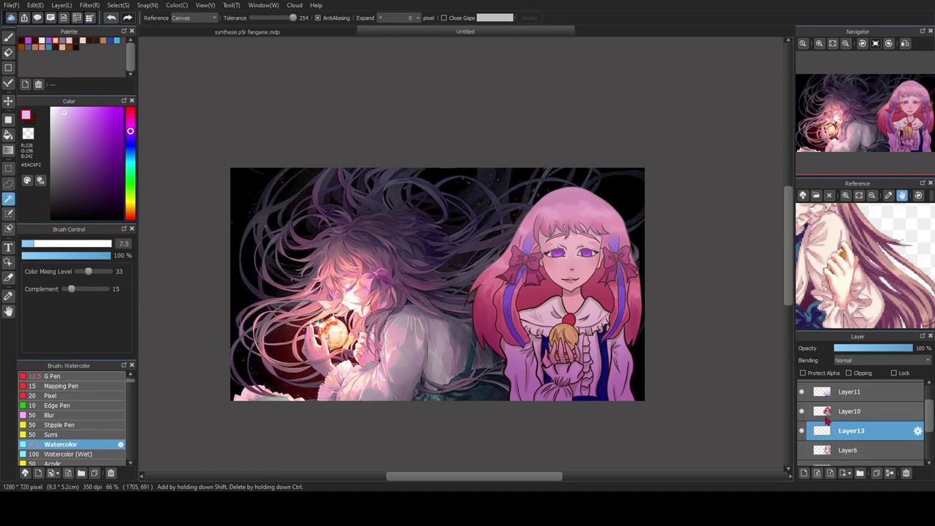
- Set the new layer's blending to Multiply, hide the Layer2 background, and select the character with the Magic Wand expanded by 5 pixels
{"action": "left_click", "coordinate": [601, 327]}
{"action": "left_click", "coordinate": [529, 18]}
{"action": "left_click", "coordinate": [851, 413]}
{"action": "scroll", "coordinate": [825, 453], "scroll_direction": "down", "scroll_amount": 3}
{"action": "left_click", "coordinate": [802, 436]}
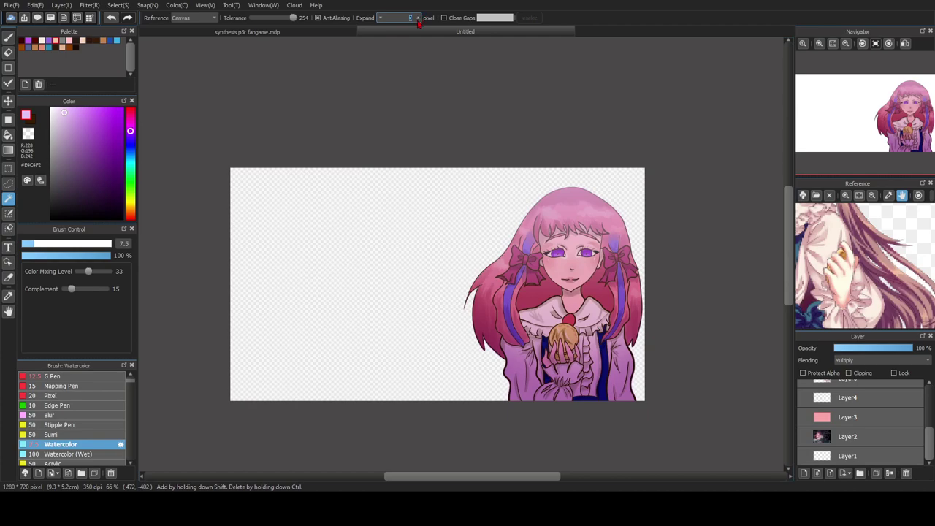
{"action": "left_click", "coordinate": [593, 269]}
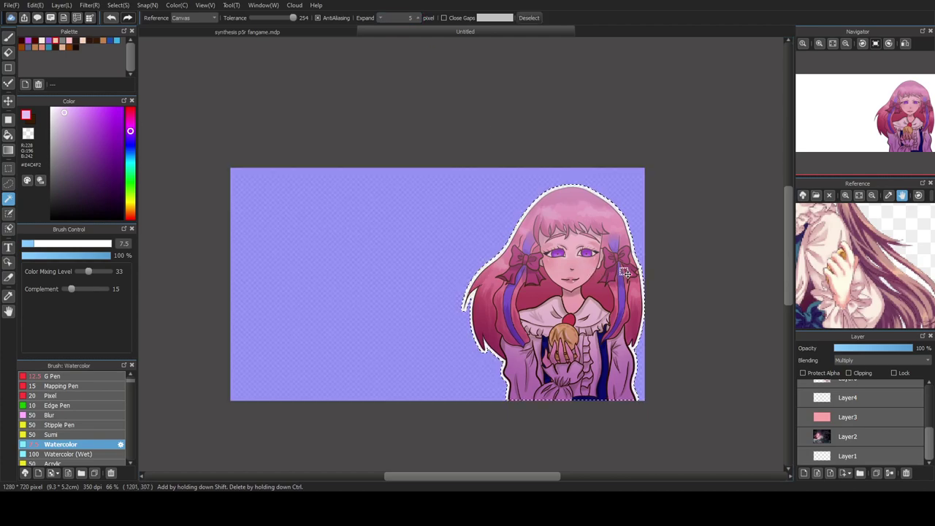
- Paint a dark purple #3E0556 outline around the selected character with the G Pen at size 661, and clear the selection
{"action": "left_click", "coordinate": [119, 186]}
{"action": "left_click", "coordinate": [119, 182]}
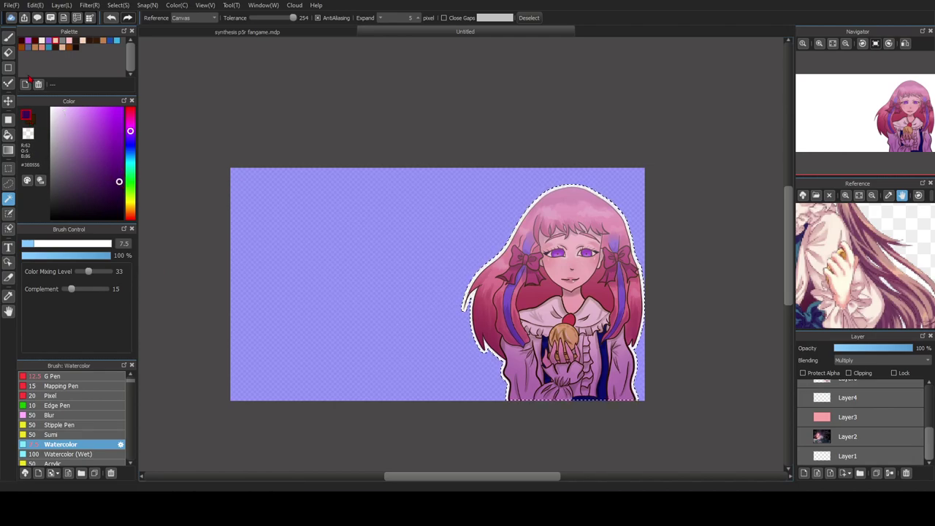
{"action": "left_click", "coordinate": [8, 38]}
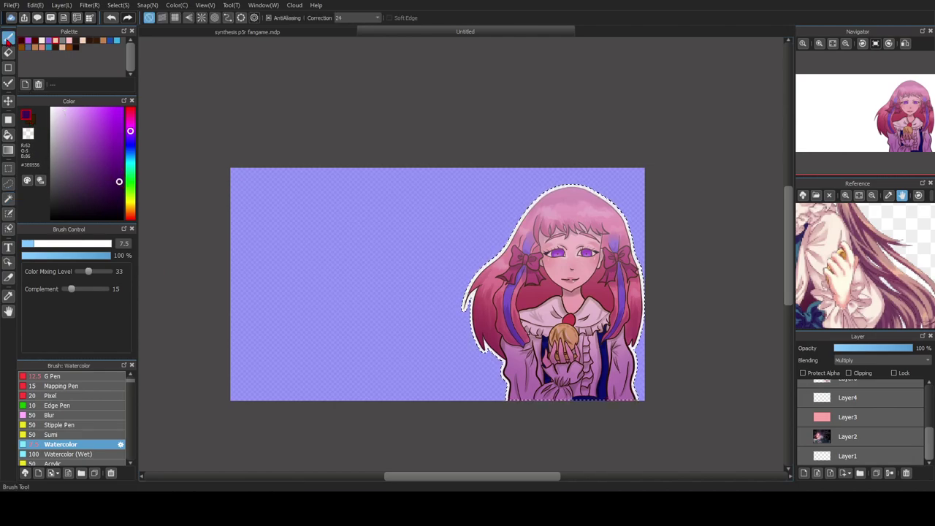
{"action": "left_click", "coordinate": [95, 376]}
{"action": "left_click_drag", "start_coordinate": [67, 244], "coordinate": [165, 236]}
{"action": "mouse_move", "coordinate": [514, 183]}
{"action": "left_mouse_down"}
{"action": "mouse_move", "coordinate": [484, 308]}
{"action": "mouse_move", "coordinate": [533, 190]}
{"action": "mouse_move", "coordinate": [510, 377]}
{"action": "mouse_move", "coordinate": [566, 442]}
{"action": "mouse_move", "coordinate": [497, 403]}
{"action": "mouse_move", "coordinate": [617, 388]}
{"action": "mouse_move", "coordinate": [593, 274]}
{"action": "mouse_move", "coordinate": [600, 163]}
{"action": "mouse_move", "coordinate": [515, 159]}
{"action": "mouse_move", "coordinate": [618, 269]}
{"action": "left_mouse_up"}
{"action": "key", "text": "ctrl+z"}
{"action": "left_click", "coordinate": [10, 198]}
{"action": "left_click", "coordinate": [529, 18]}
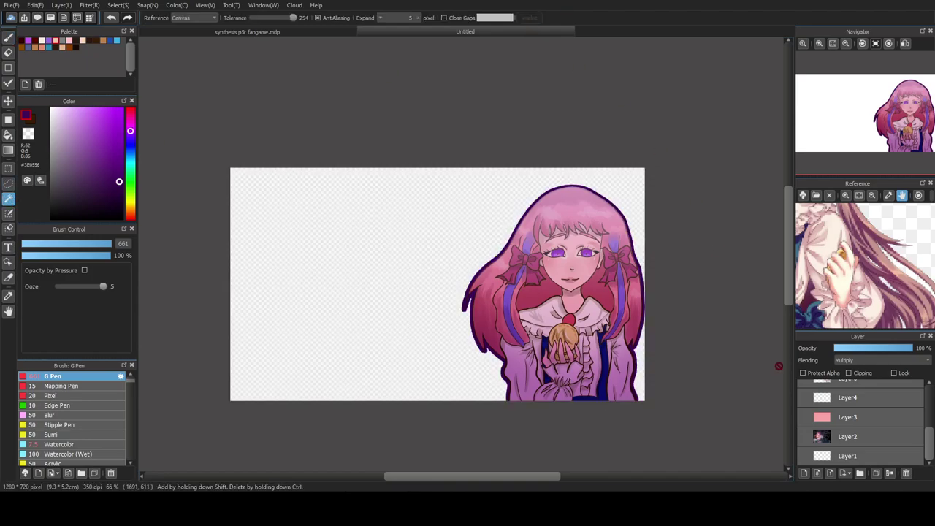
- Make the Layer2 background artwork and the Layer5 logo visible again
{"action": "left_click", "coordinate": [805, 439]}
{"action": "scroll", "coordinate": [812, 423], "scroll_direction": "up", "scroll_amount": 5}
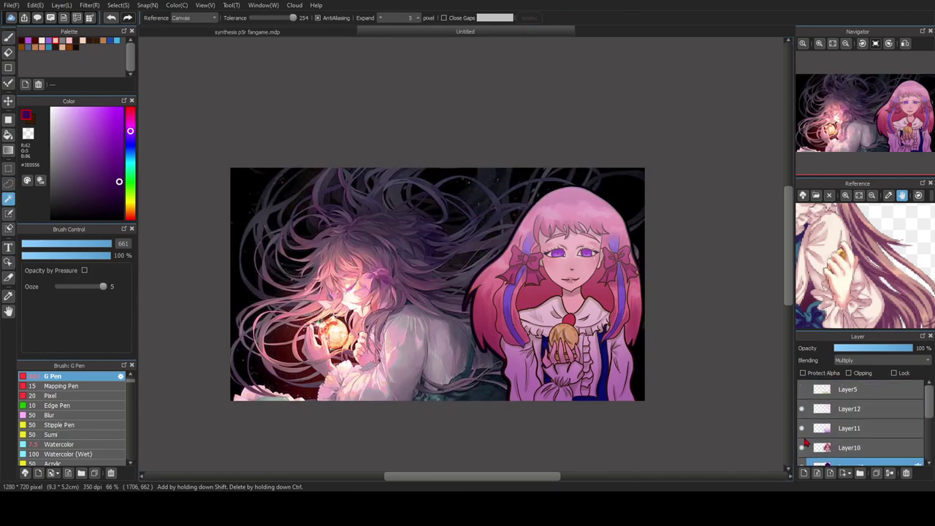
{"action": "left_click", "coordinate": [803, 390]}
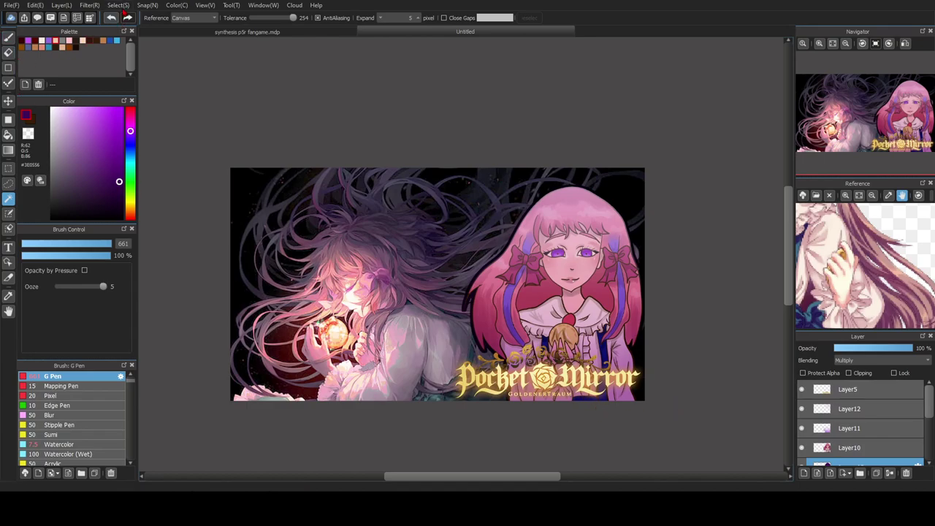
- Transform the Pocket Mirror logo on Layer5, moving it to the upper left of the artwork and enlarging it to end beside the character's head
{"action": "key", "text": "ctrl+t"}
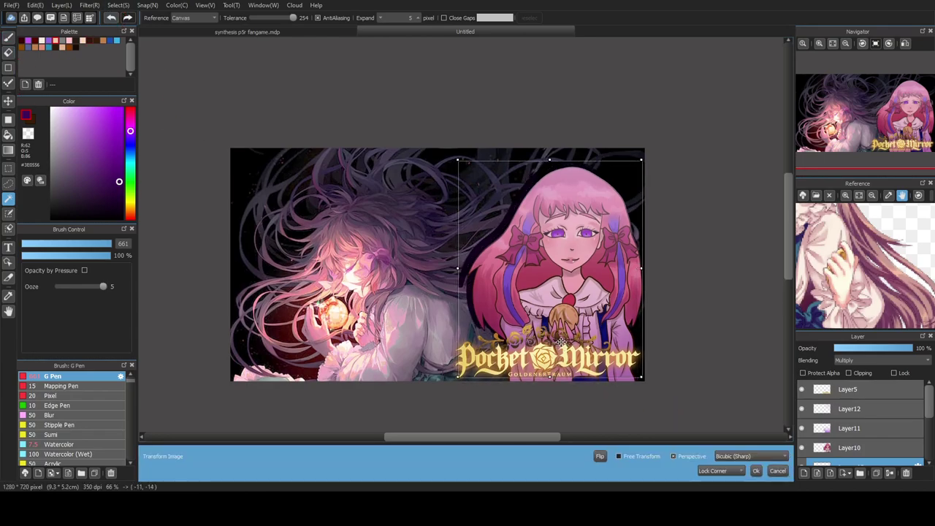
{"action": "left_click", "coordinate": [777, 471]}
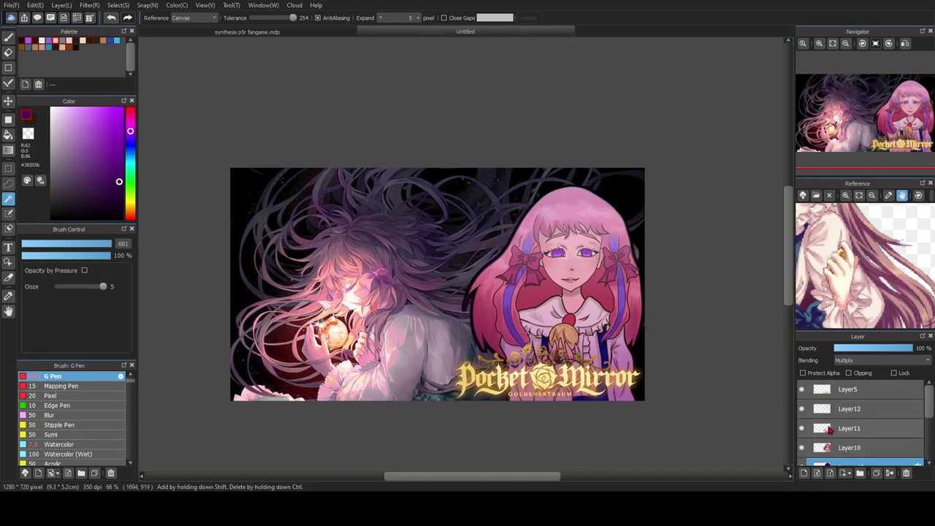
{"action": "left_click", "coordinate": [833, 393]}
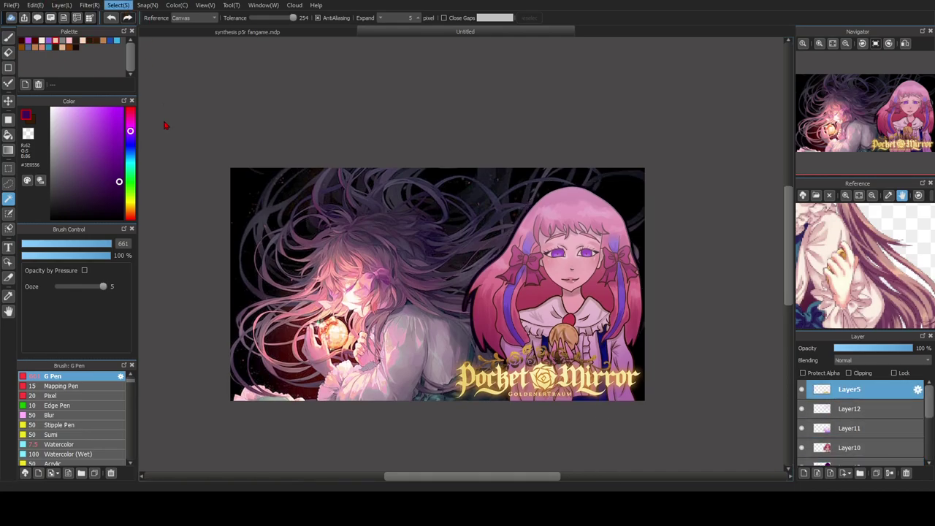
{"action": "key", "text": "ctrl+t"}
{"action": "left_click_drag", "start_coordinate": [515, 345], "coordinate": [317, 176]}
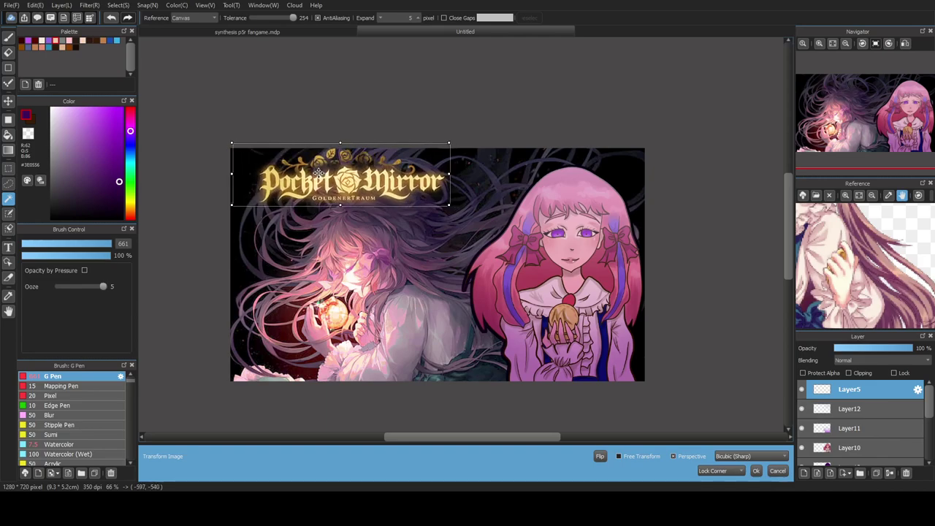
{"action": "mouse_move", "coordinate": [446, 210]}
{"action": "left_mouse_down"}
{"action": "mouse_move", "coordinate": [496, 251]}
{"action": "mouse_move", "coordinate": [510, 252]}
{"action": "mouse_move", "coordinate": [445, 216]}
{"action": "left_mouse_up"}
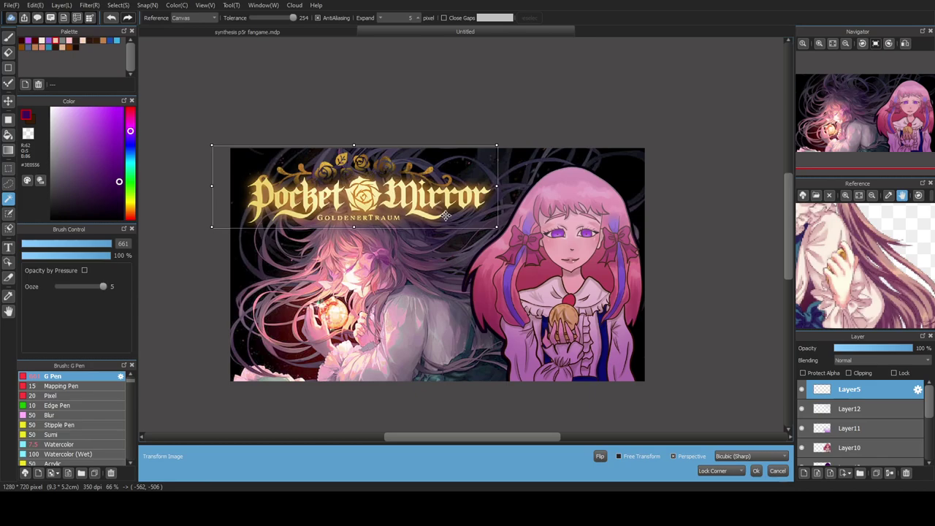
{"action": "left_click", "coordinate": [756, 470]}
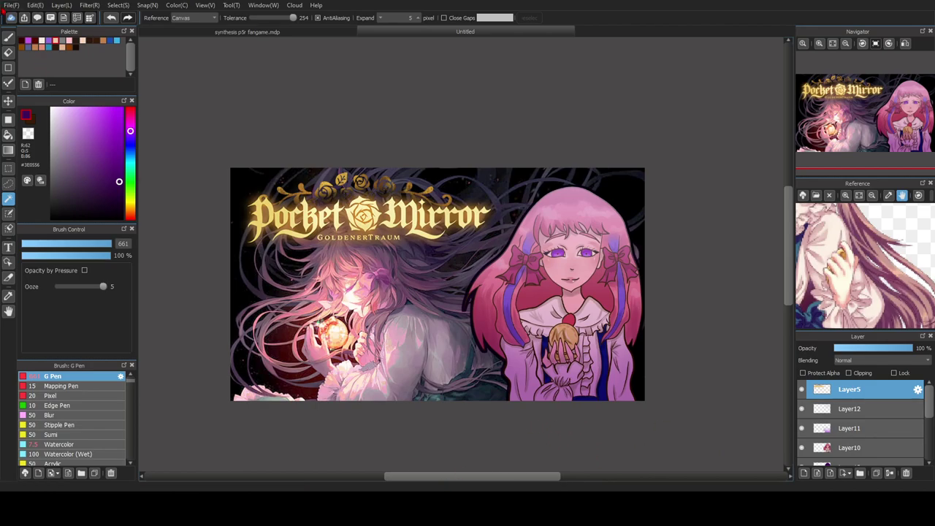
- Add the text "Tiel 1" near the lower left of the artwork on its own layer and recolor it in pale yellow
{"action": "left_click", "coordinate": [8, 247]}
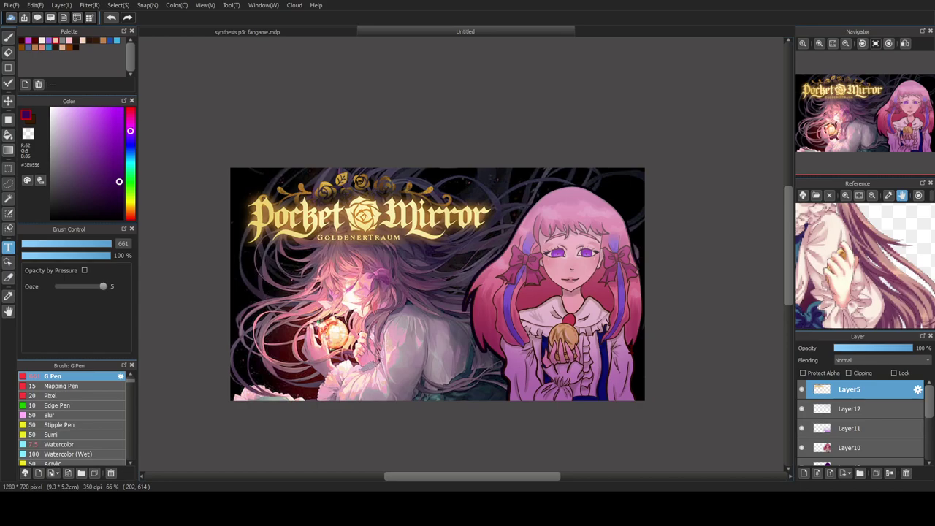
{"action": "left_click", "coordinate": [639, 451]}
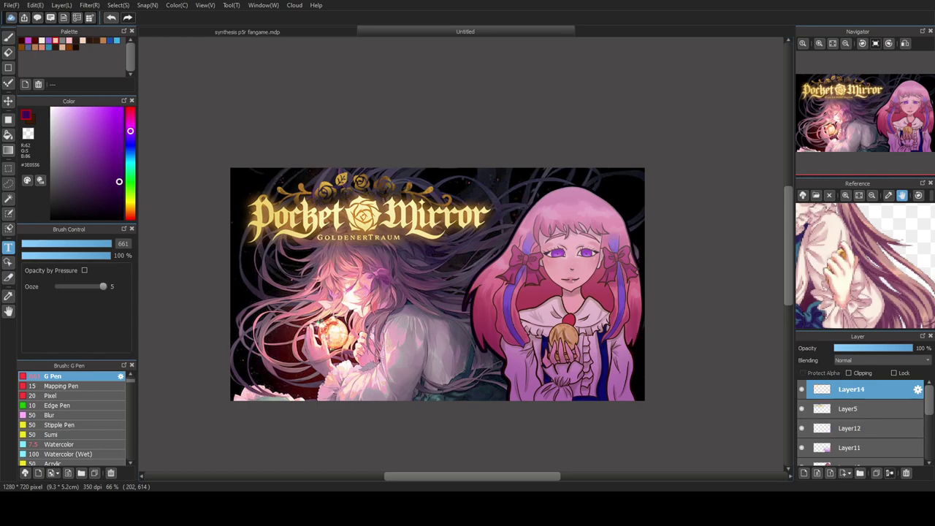
{"action": "type", "text": "Parte\\"}
{"action": "type", "text": "Teil 1"}
{"action": "left_click", "coordinate": [674, 320]}
{"action": "left_click", "coordinate": [674, 309]}
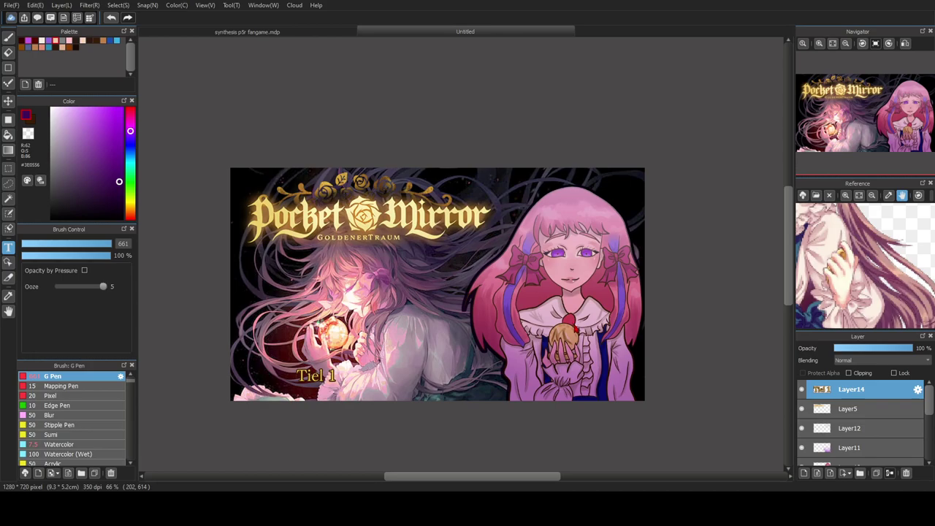
{"action": "left_click", "coordinate": [675, 324]}
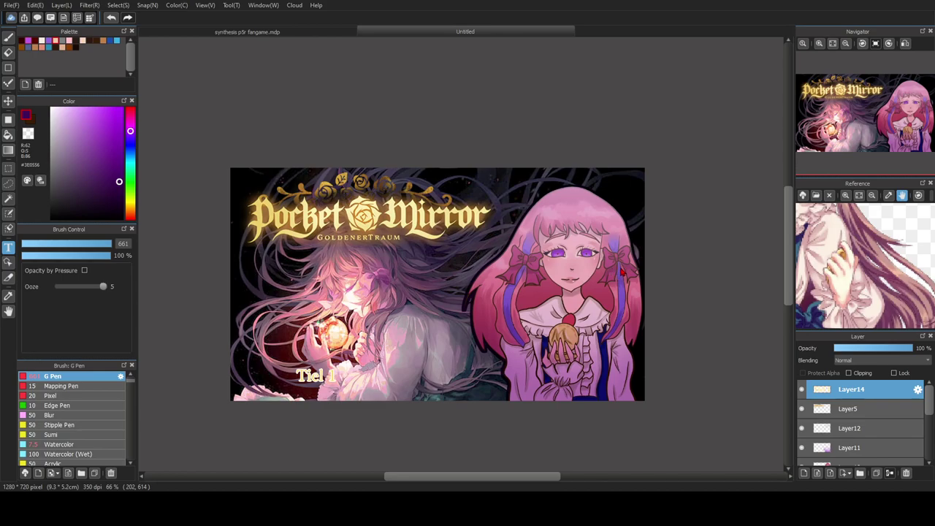
- Change the title text to "Part 1", enlarge it, and move it into the lower left corner of the artwork
{"action": "left_click", "coordinate": [570, 327]}
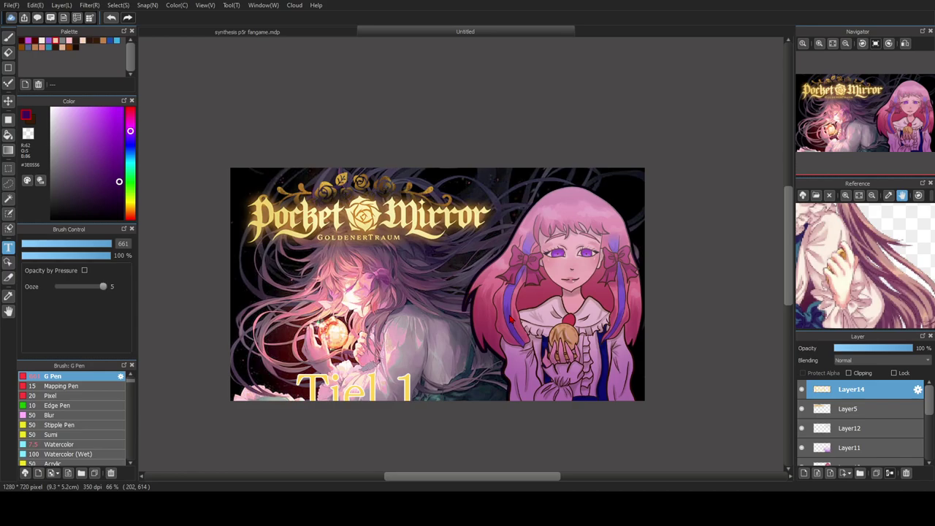
{"action": "type", "text": "Pa"}
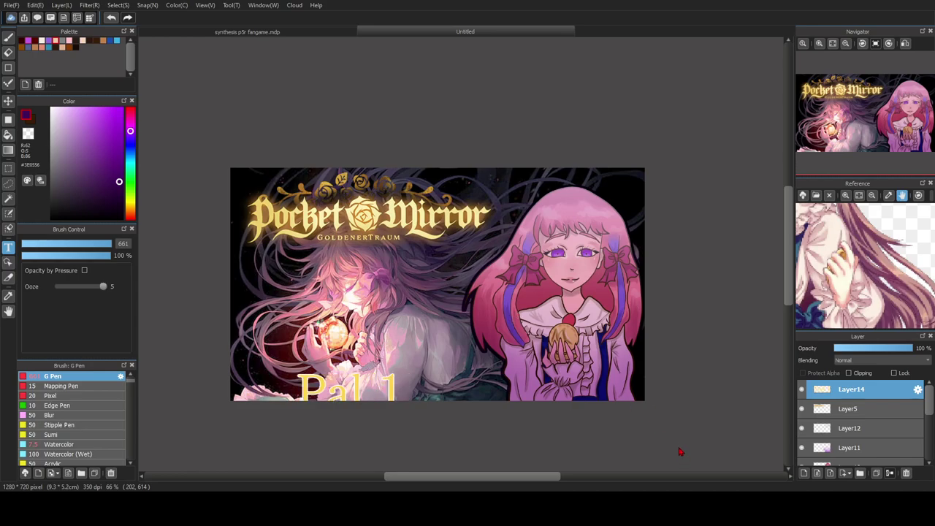
{"action": "key", "text": "Delete"}
{"action": "type", "text": "rt"}
{"action": "left_click_drag", "start_coordinate": [373, 401], "coordinate": [331, 379]}
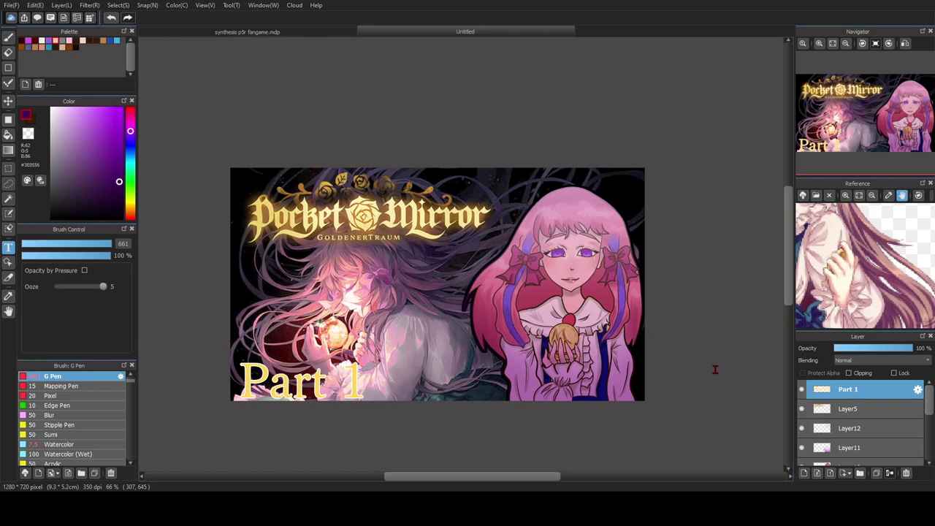
- On a new layer directly above Layer5, airbrush a pale yellow #FAF5D7 glow behind the title at size 81 and 5% opacity
{"action": "left_click", "coordinate": [840, 409]}
{"action": "left_click", "coordinate": [803, 474]}
{"action": "left_click", "coordinate": [55, 119]}
{"action": "left_click", "coordinate": [60, 109]}
{"action": "left_click_drag", "start_coordinate": [130, 141], "coordinate": [141, 209]}
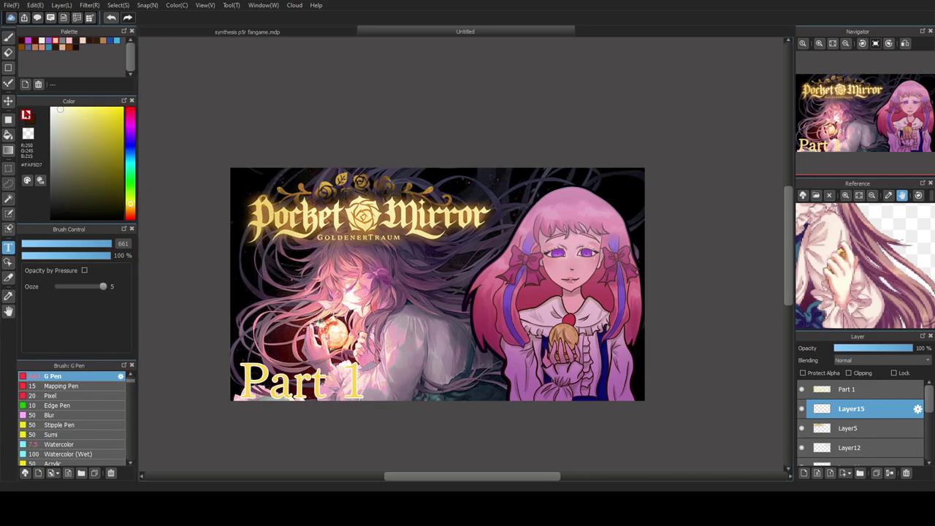
{"action": "left_click", "coordinate": [8, 37]}
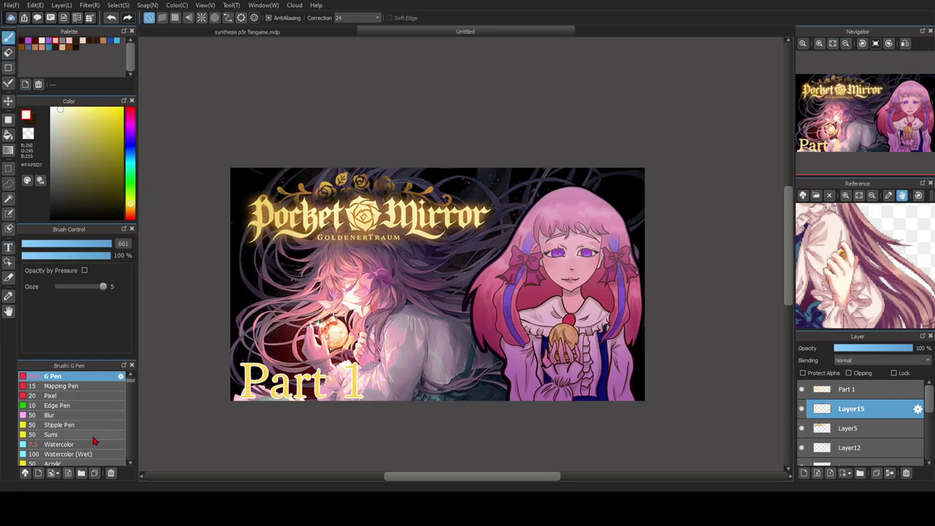
{"action": "scroll", "coordinate": [129, 383], "scroll_direction": "up", "scroll_amount": 3}
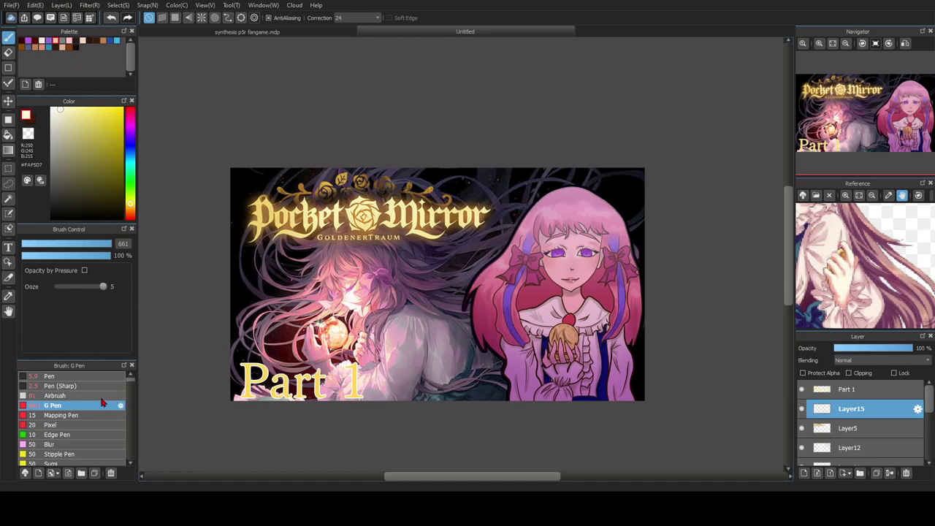
{"action": "left_click", "coordinate": [59, 395]}
{"action": "scroll", "coordinate": [275, 373], "scroll_direction": "up", "scroll_amount": 1}
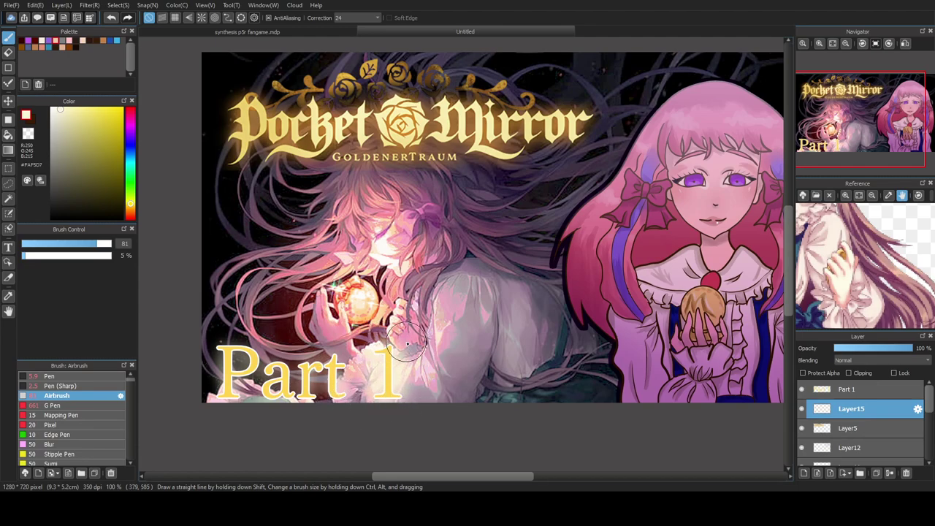
{"action": "mouse_move", "coordinate": [282, 401]}
{"action": "left_mouse_down"}
{"action": "mouse_move", "coordinate": [263, 383]}
{"action": "mouse_move", "coordinate": [286, 365]}
{"action": "mouse_move", "coordinate": [228, 407]}
{"action": "mouse_move", "coordinate": [263, 399]}
{"action": "mouse_move", "coordinate": [228, 373]}
{"action": "mouse_move", "coordinate": [255, 341]}
{"action": "left_mouse_up"}
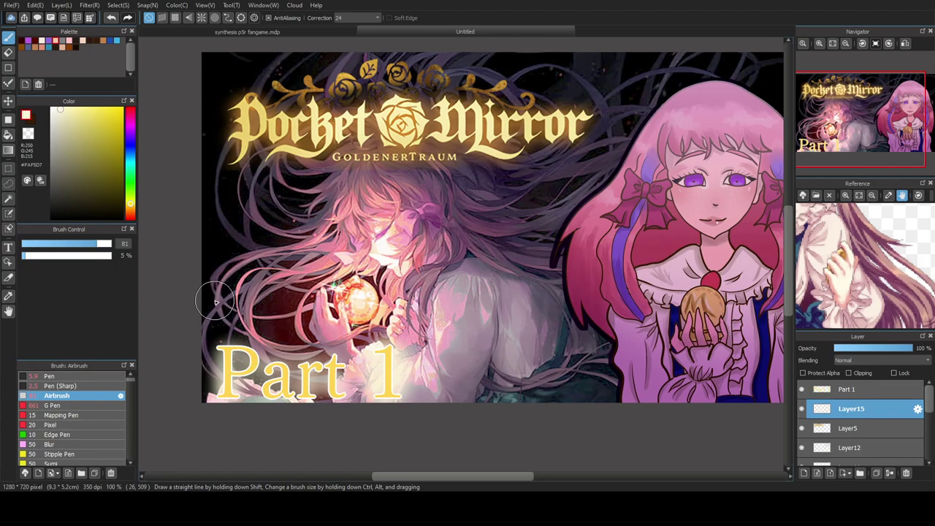
{"action": "left_click", "coordinate": [846, 44]}
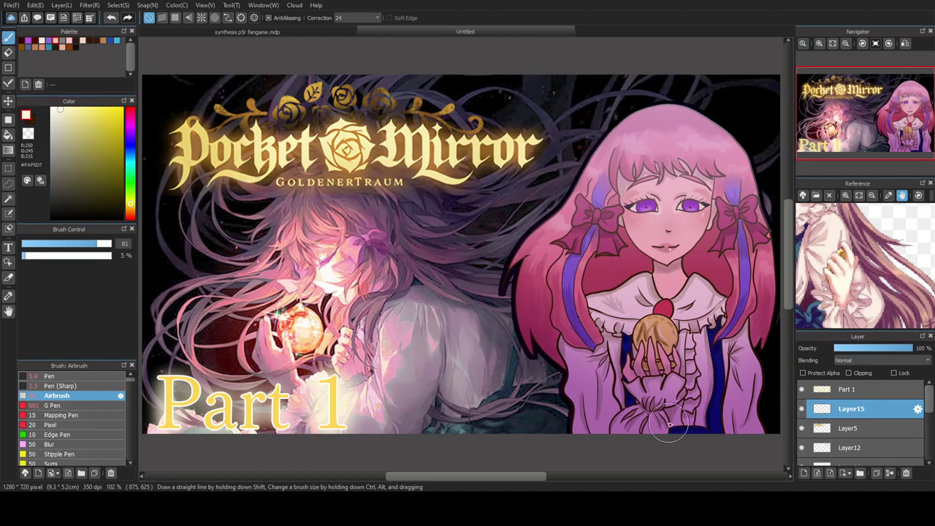
- Draw two nested white #FFFFFF rectangular frames along the canvas edges on a new layer with Pen (Sharp) at size 2.5, and move it beneath Layer15
{"action": "left_click", "coordinate": [862, 387]}
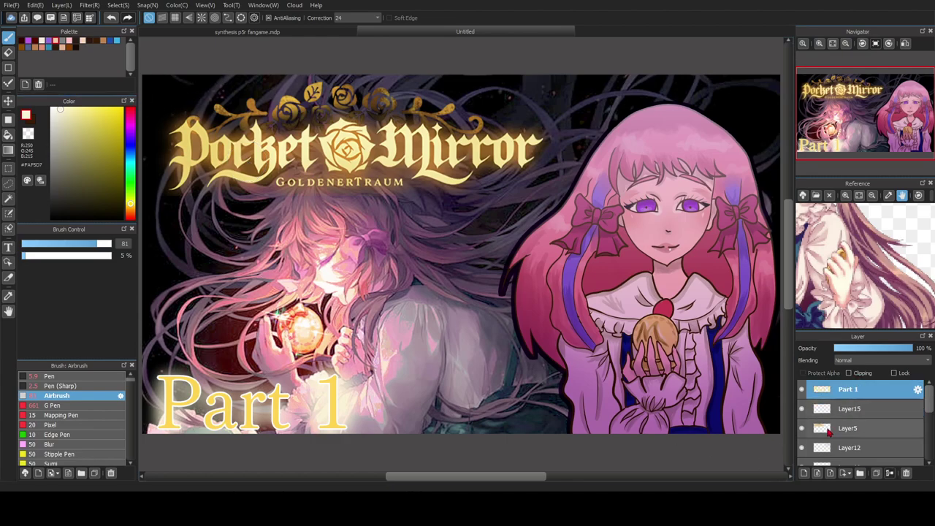
{"action": "left_click", "coordinate": [803, 473]}
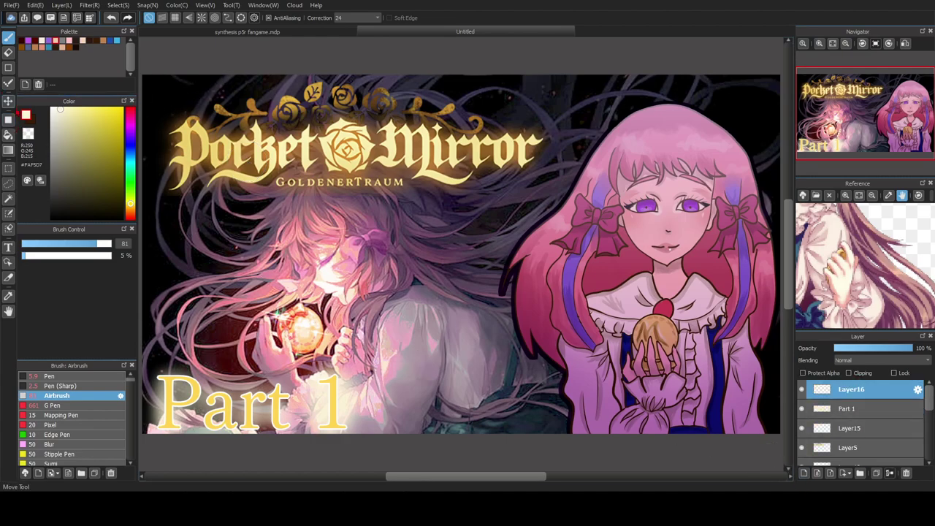
{"action": "left_click", "coordinate": [8, 68]}
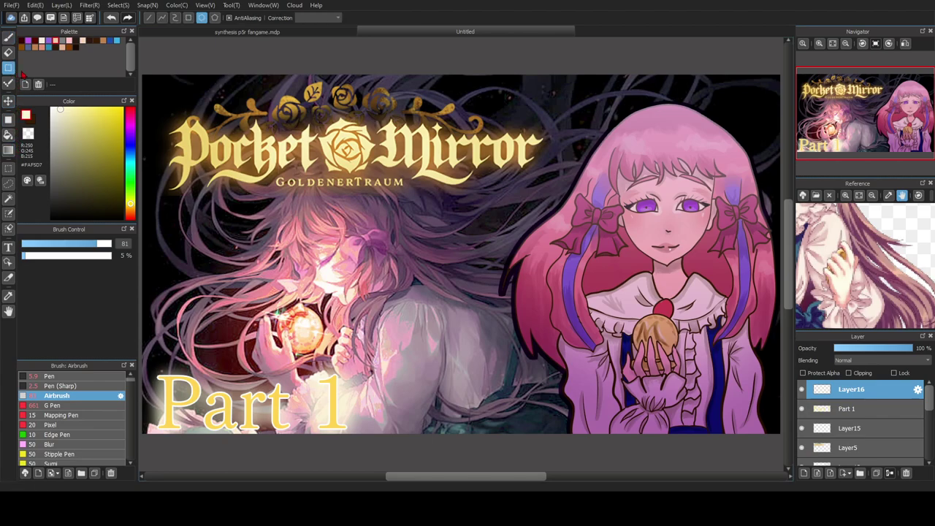
{"action": "left_click", "coordinate": [188, 18]}
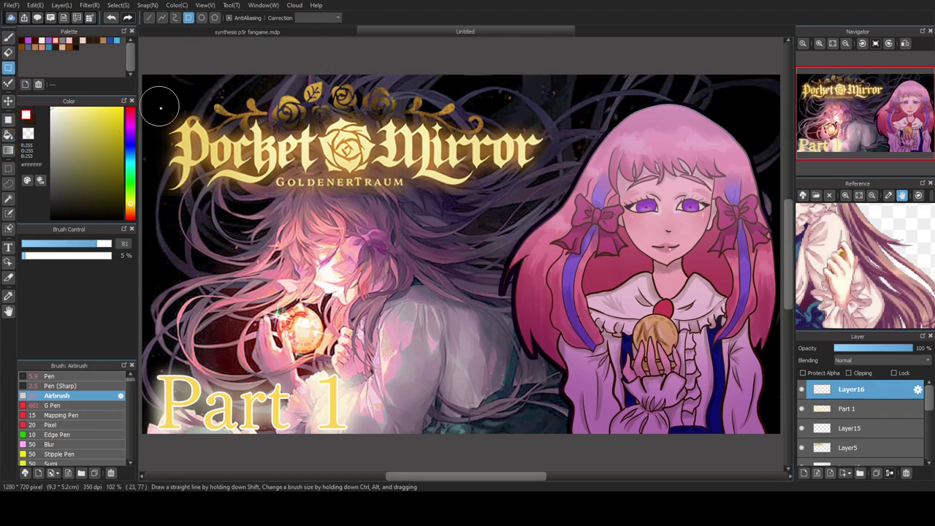
{"action": "left_click", "coordinate": [114, 387]}
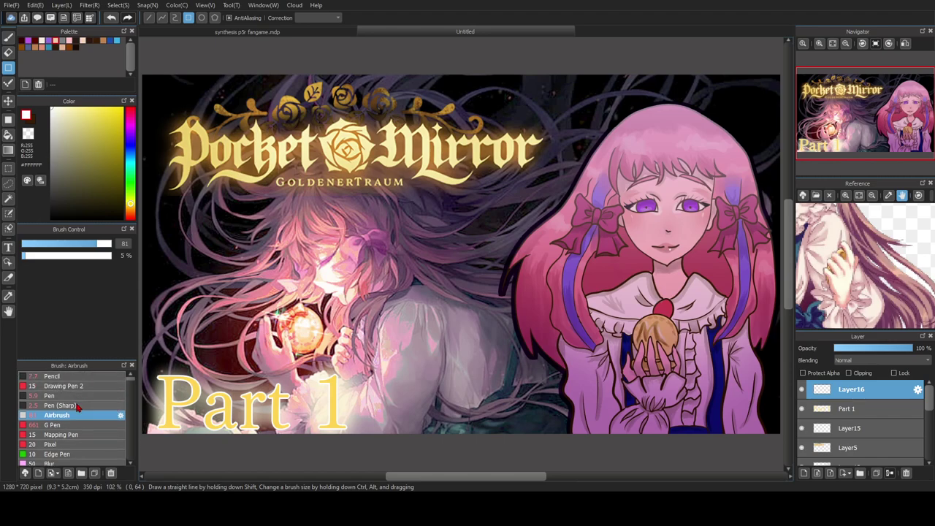
{"action": "left_click_drag", "start_coordinate": [147, 77], "coordinate": [778, 432]}
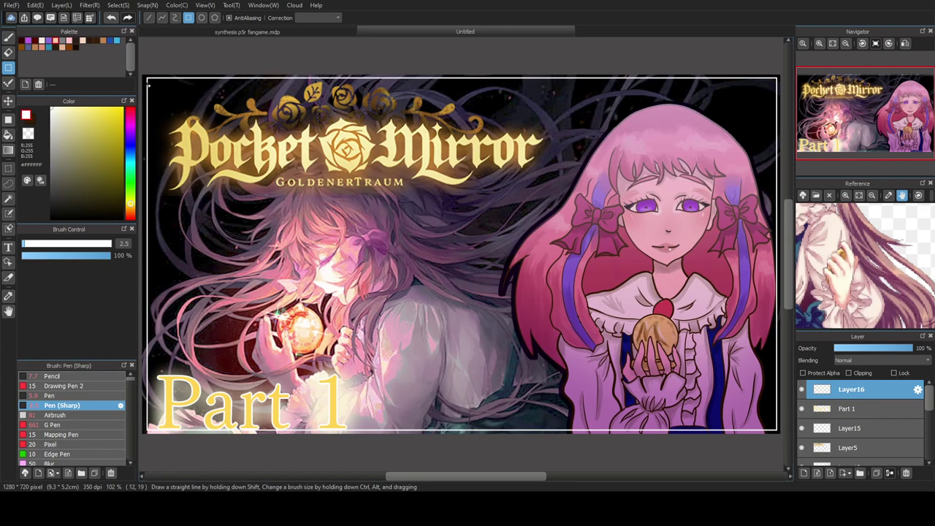
{"action": "left_click_drag", "start_coordinate": [151, 82], "coordinate": [777, 459]}
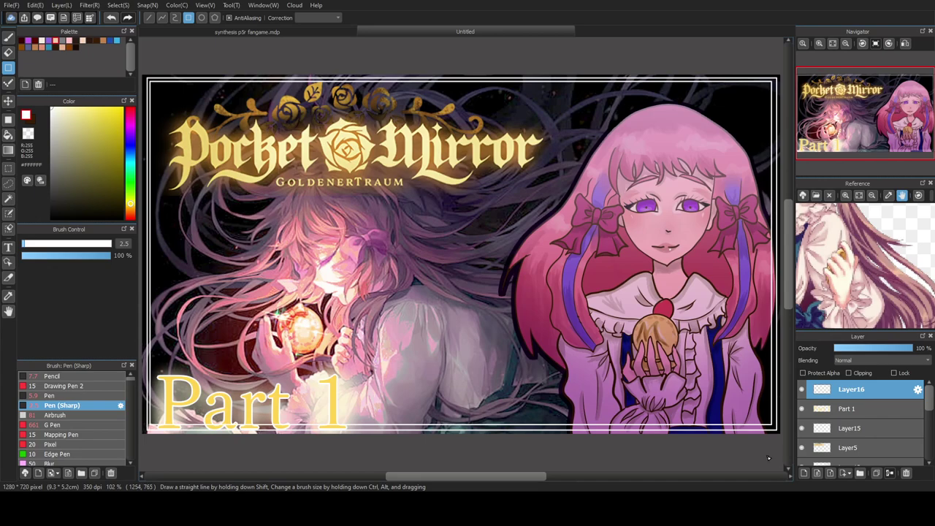
{"action": "left_click_drag", "start_coordinate": [847, 393], "coordinate": [854, 441]}
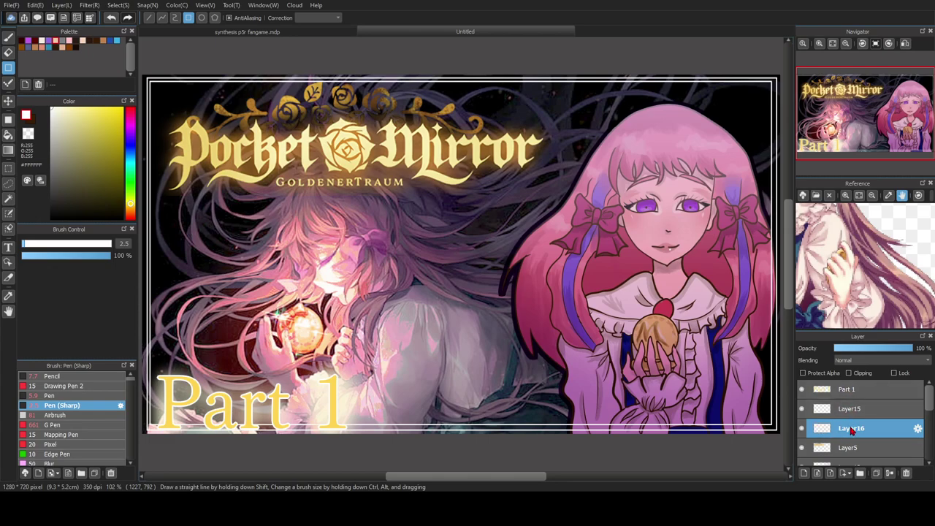
- Change the part number in the title text layer so it reads "Part 4"
{"action": "left_click", "coordinate": [857, 393]}
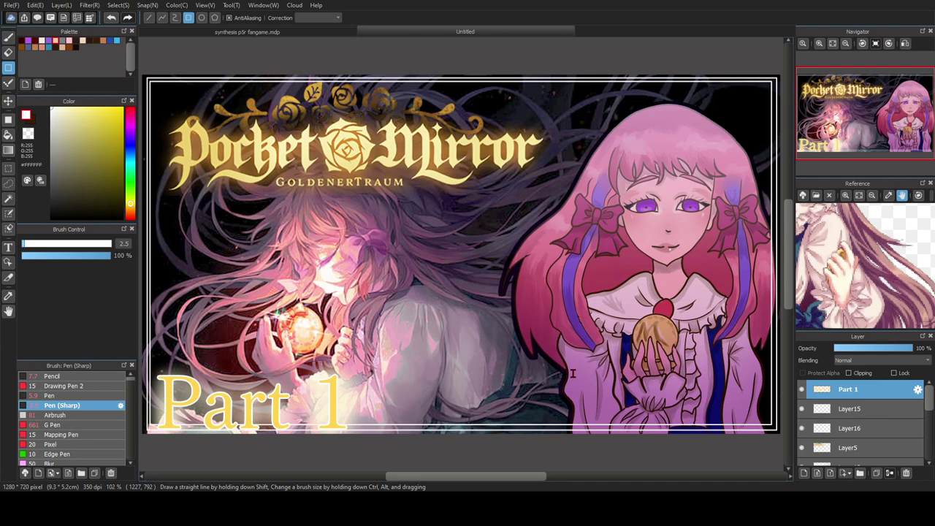
{"action": "key", "text": "BackSpace"}
{"action": "type", "text": "2"}
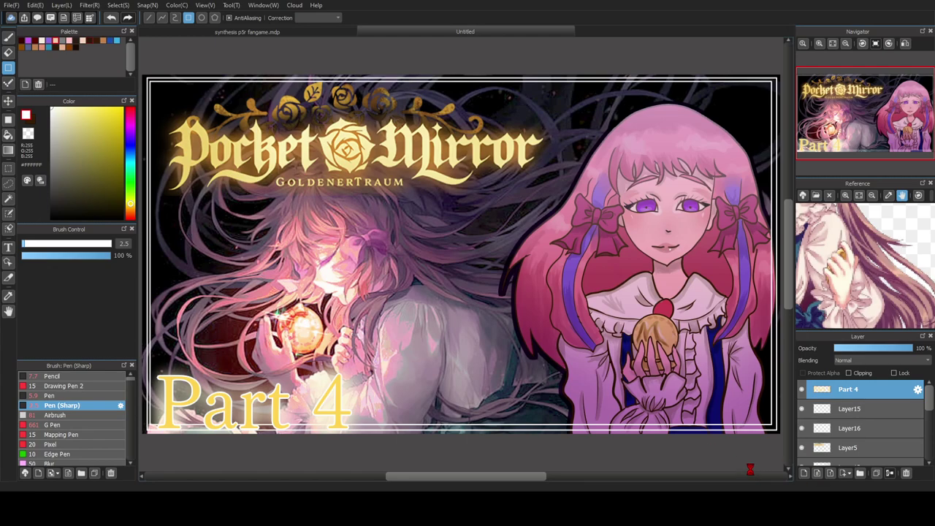
- Save the thumbnail project as pocket mirror.mdp
{"action": "left_click", "coordinate": [16, 7]}
{"action": "scroll", "coordinate": [816, 424], "scroll_direction": "down", "scroll_amount": 1}
{"action": "scroll", "coordinate": [816, 424], "scroll_direction": "up", "scroll_amount": 1}
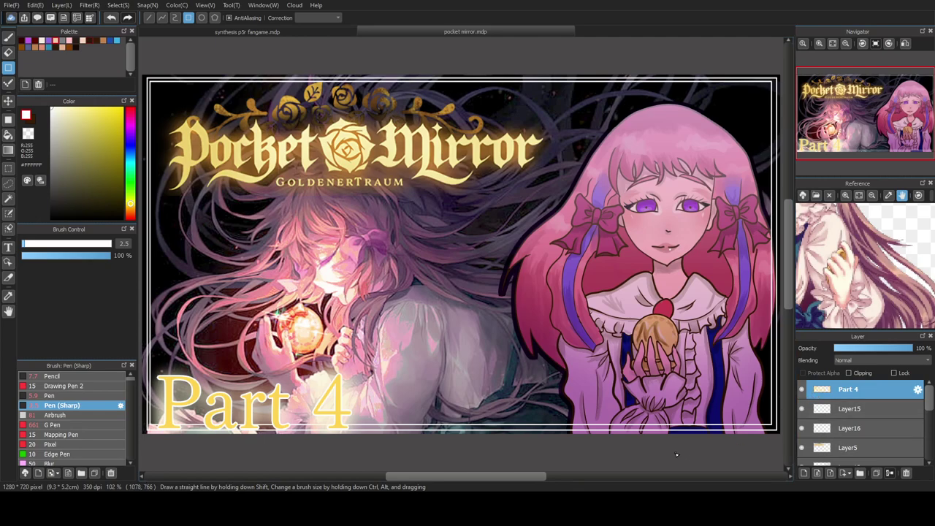